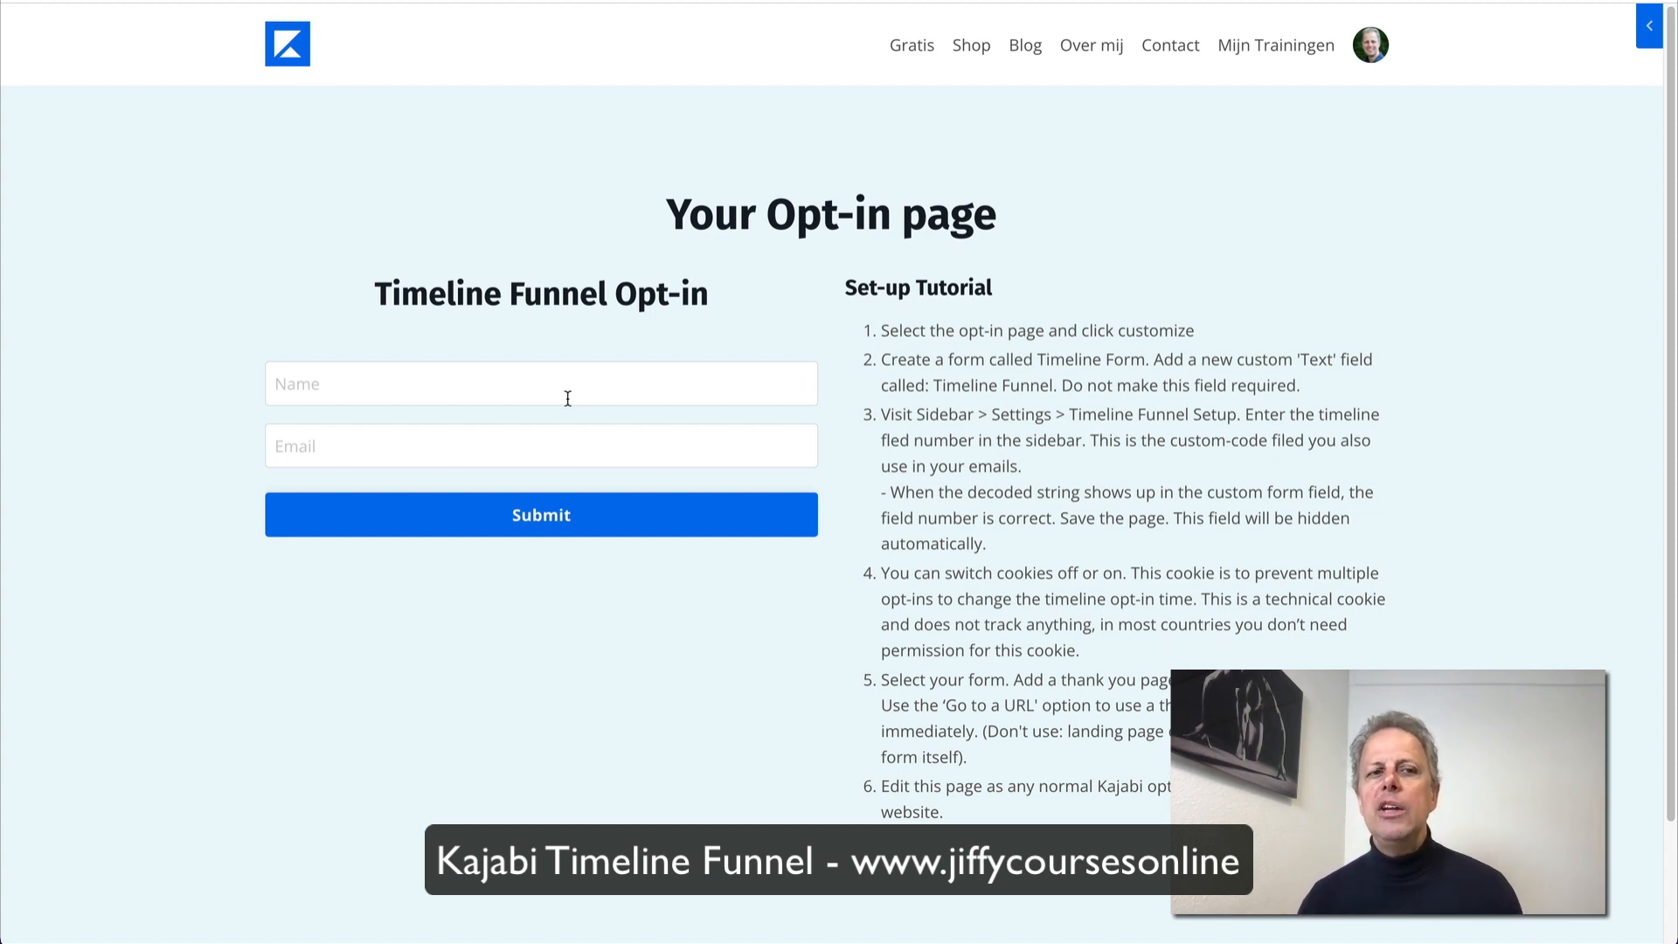
pyautogui.click(567, 398)
pyautogui.click(268, 306)
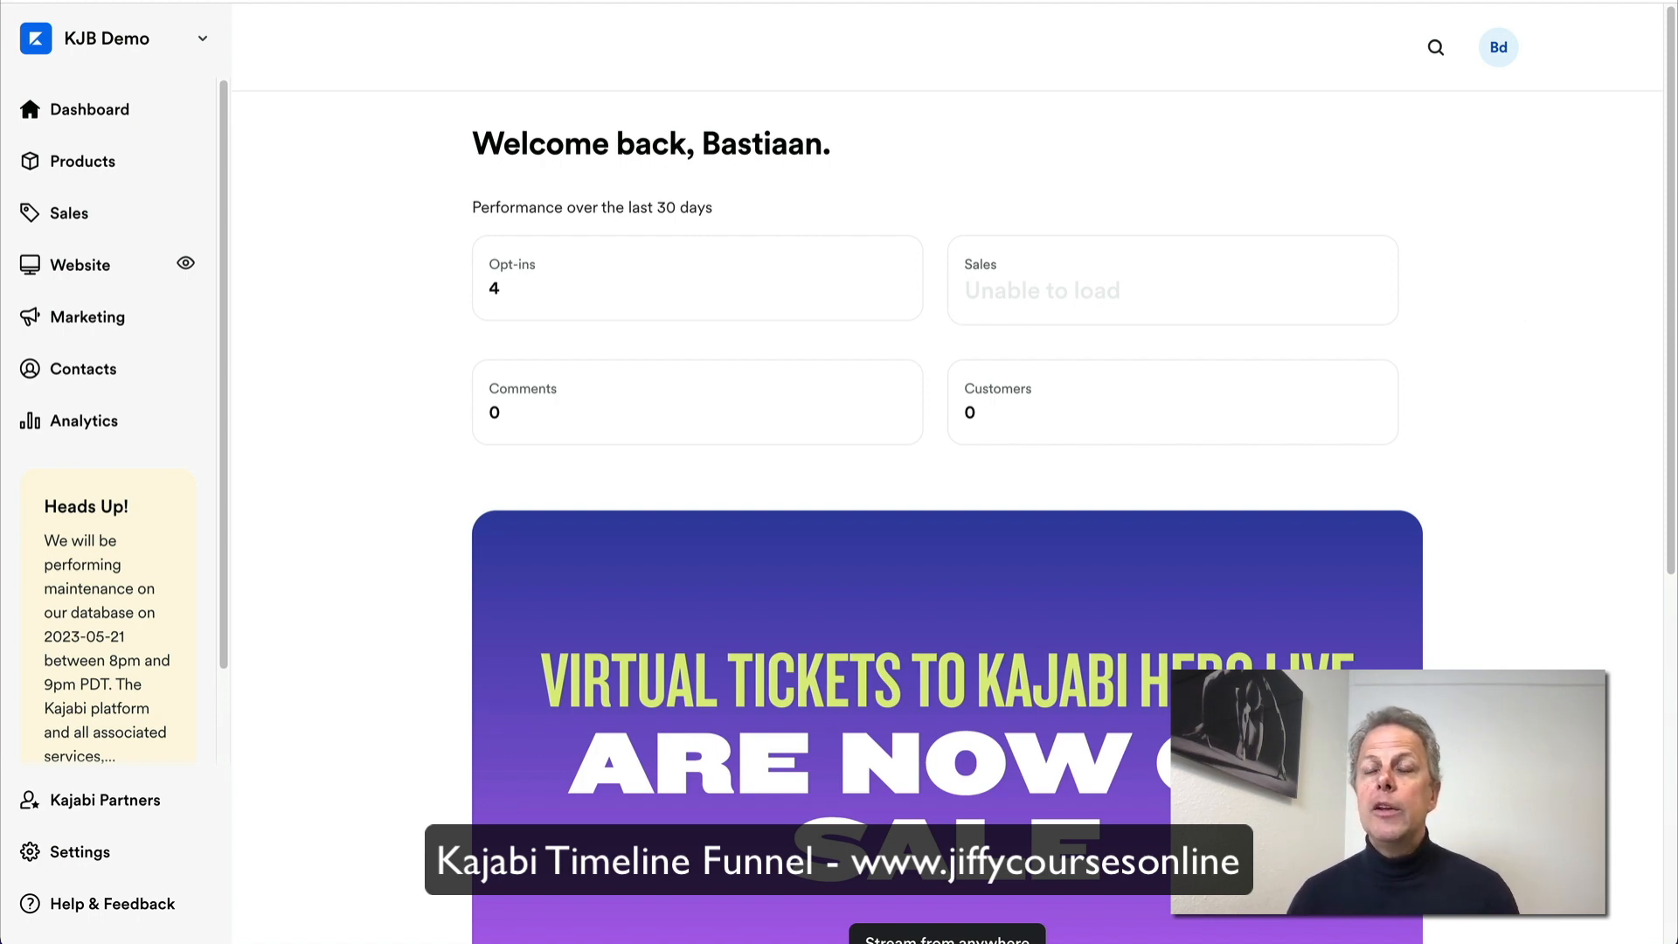
# Step: Unpack timeline-optin-0-0-9.zip in the timeline funnel folder and inspect the contents of the extracted encore-page folder
pyautogui.moveTo(638, 0); pyautogui.dragTo(459, 205)
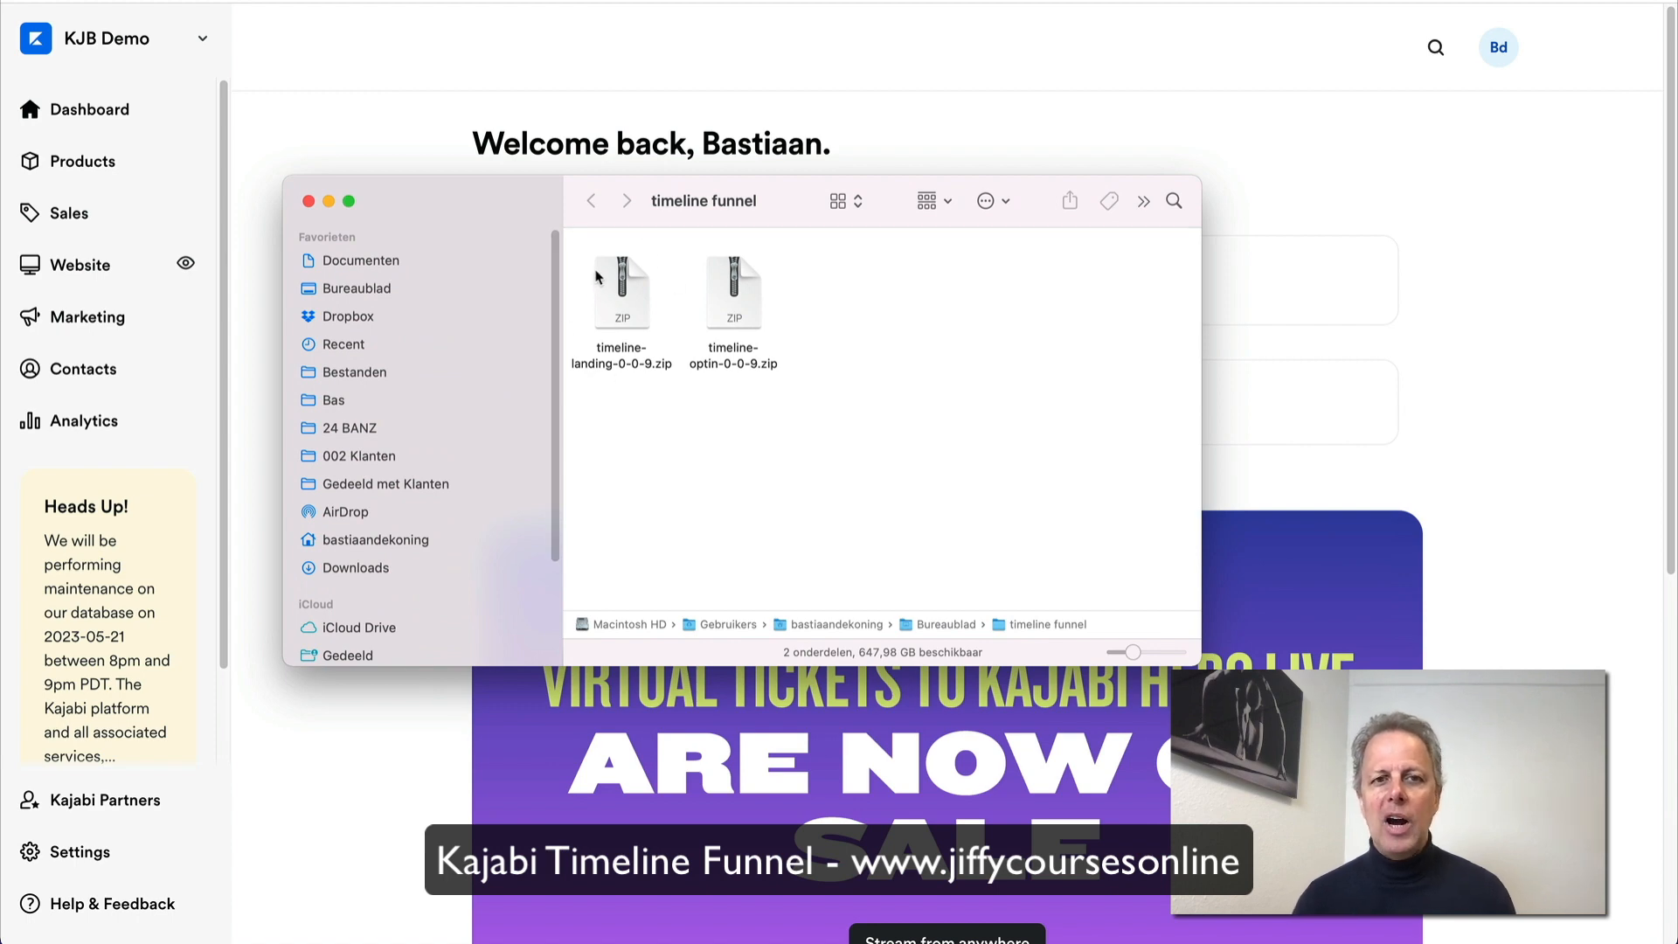
pyautogui.click(736, 293)
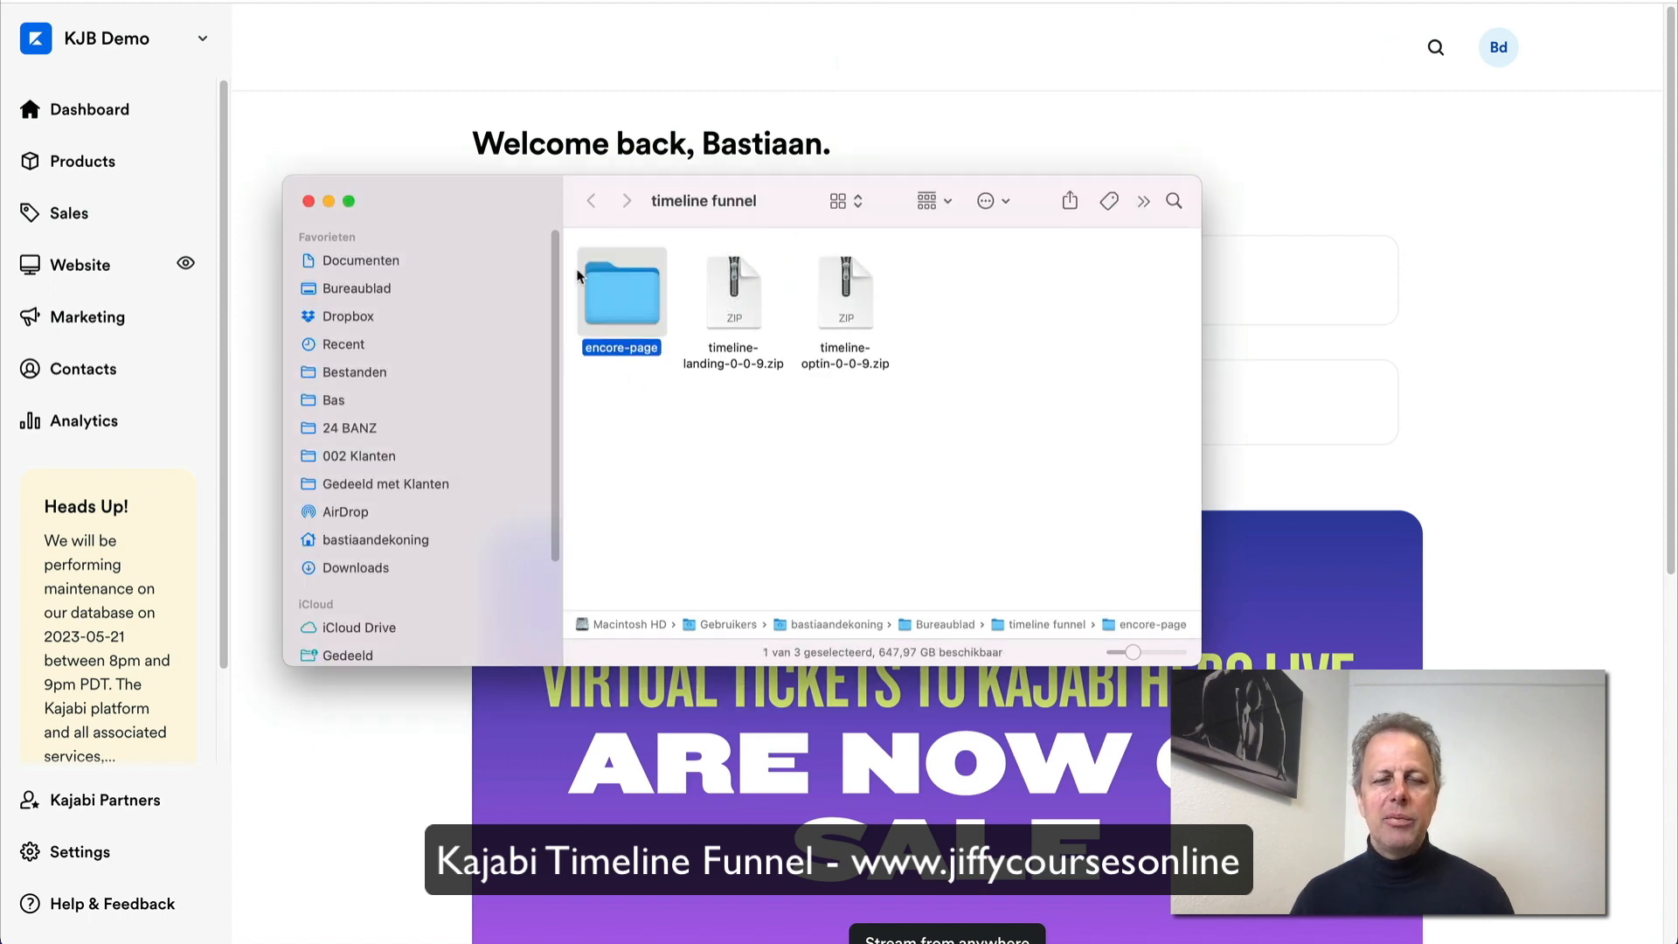
pyautogui.doubleClick(635, 302)
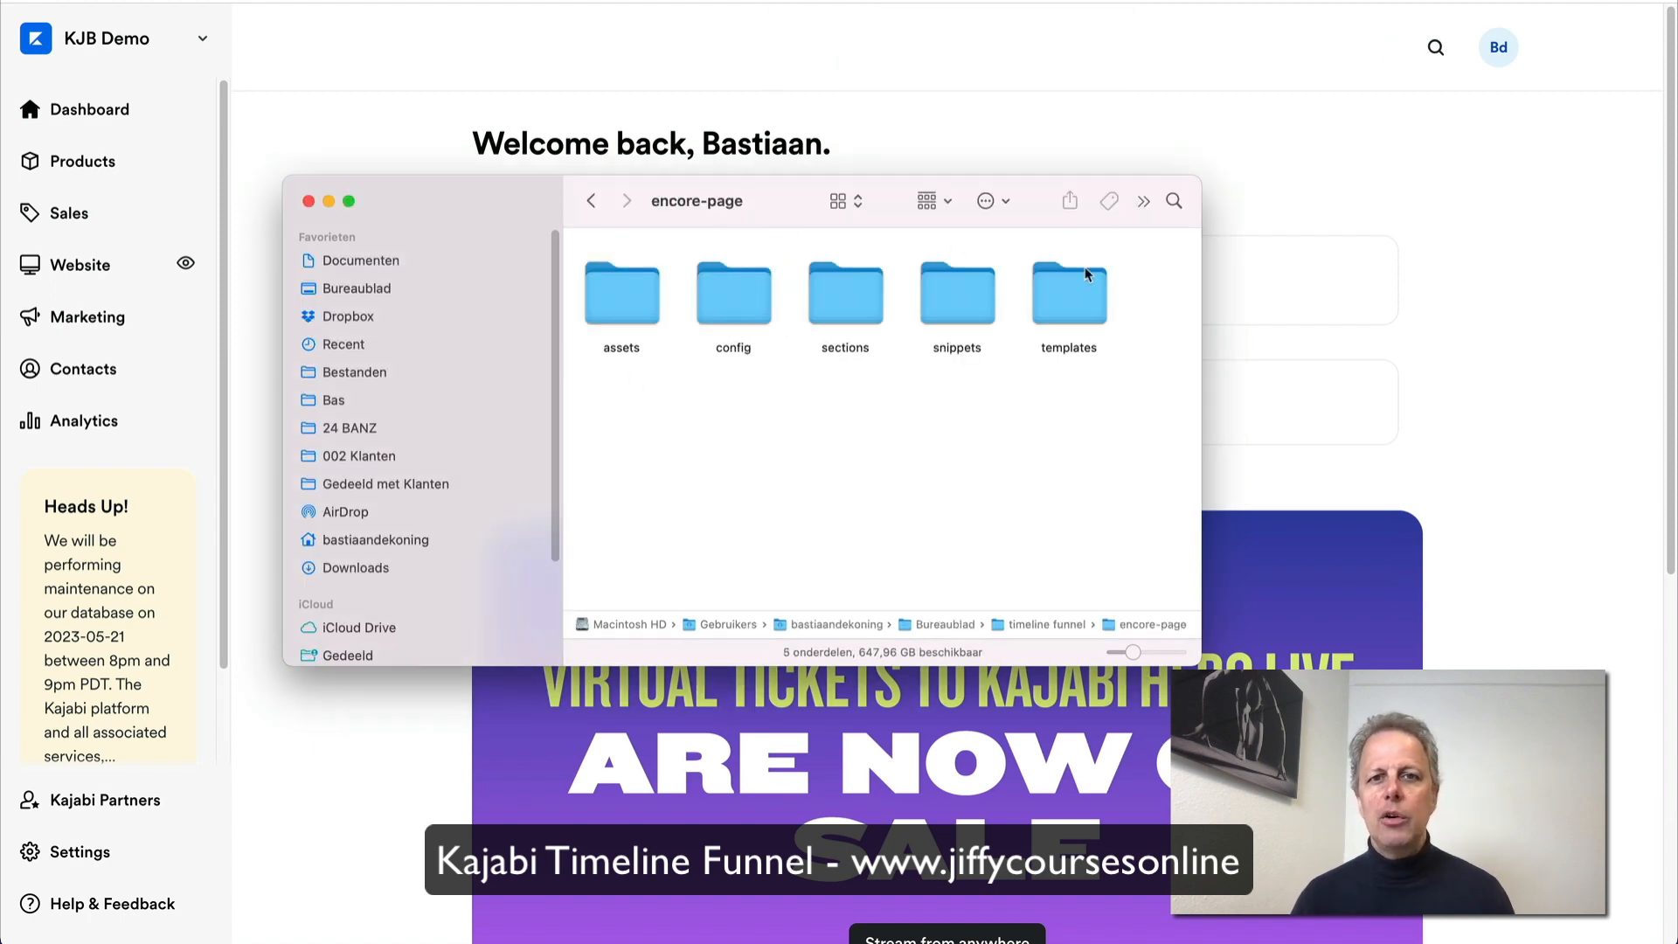
pyautogui.click(591, 201)
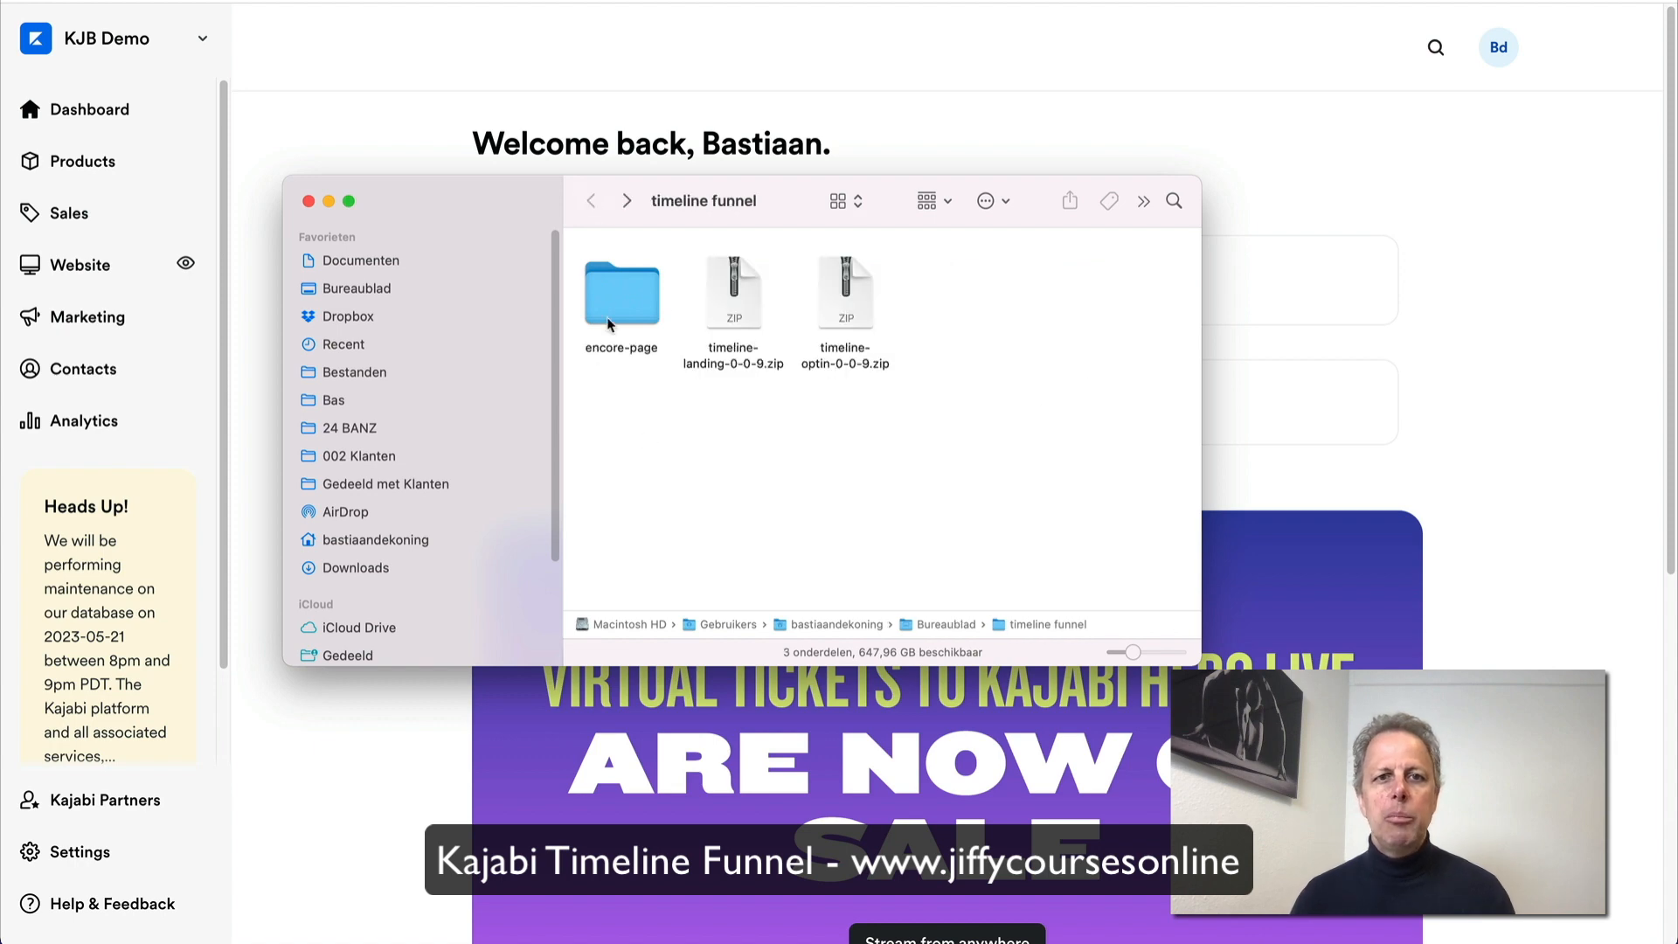
# Step: Delete the extracted encore-page folder, keeping only the two zip files, and move the file window out of view
pyautogui.rightClick(625, 299)
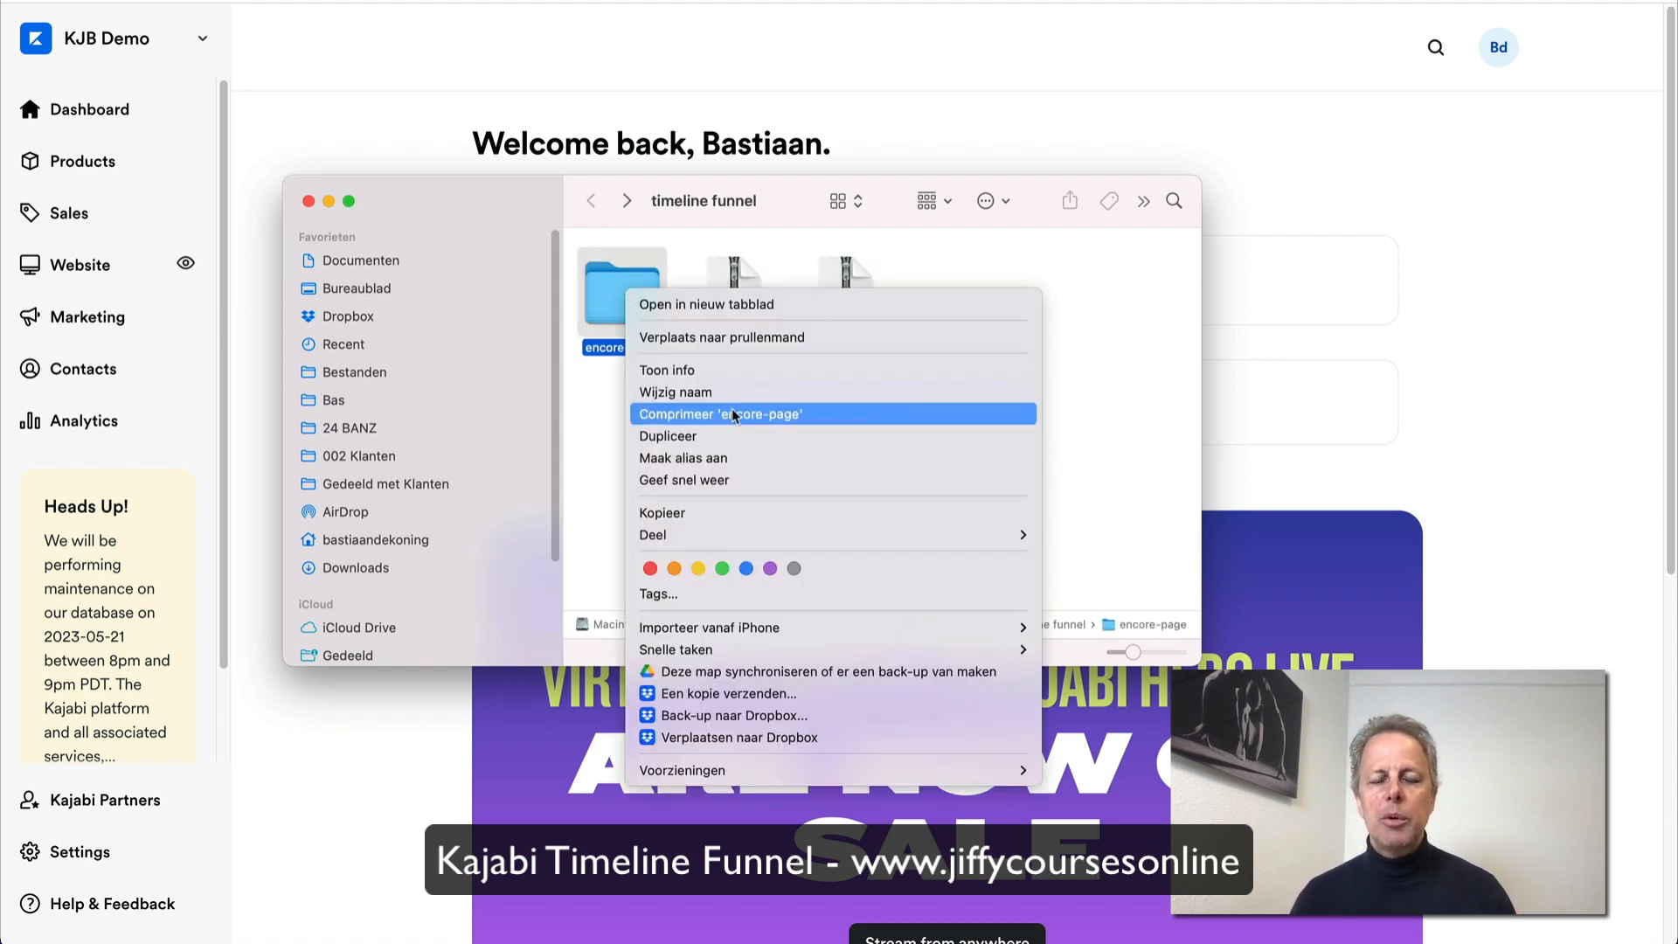
pyautogui.click(1124, 363)
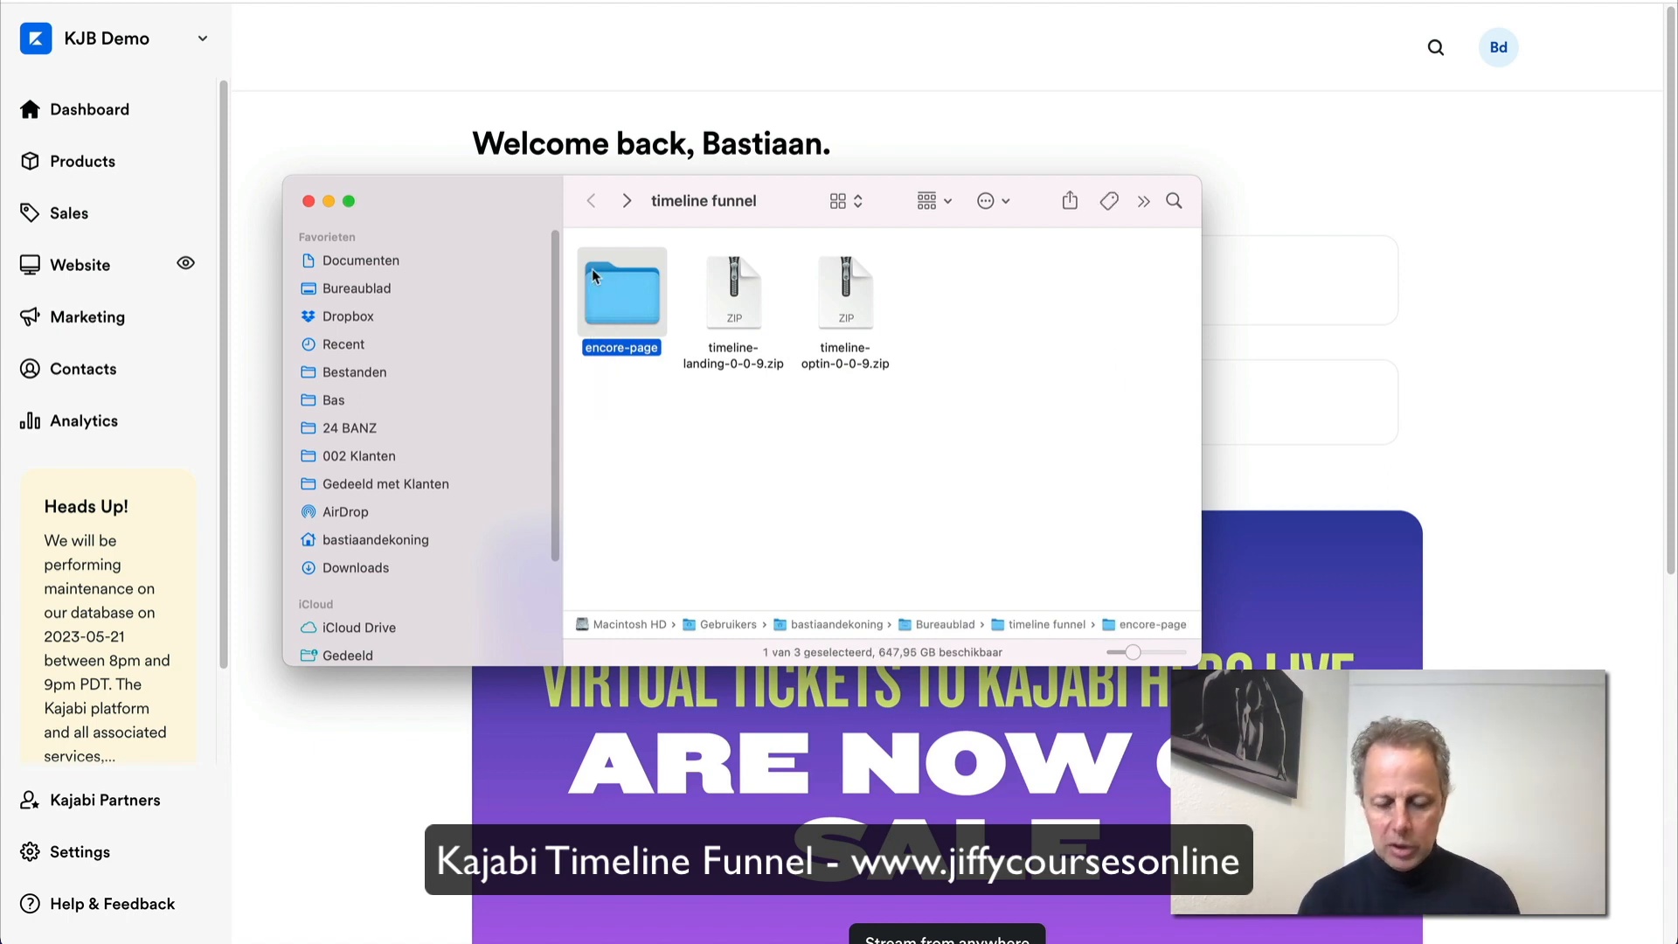
pyautogui.press('super+BackSpace')
pyautogui.click(879, 345)
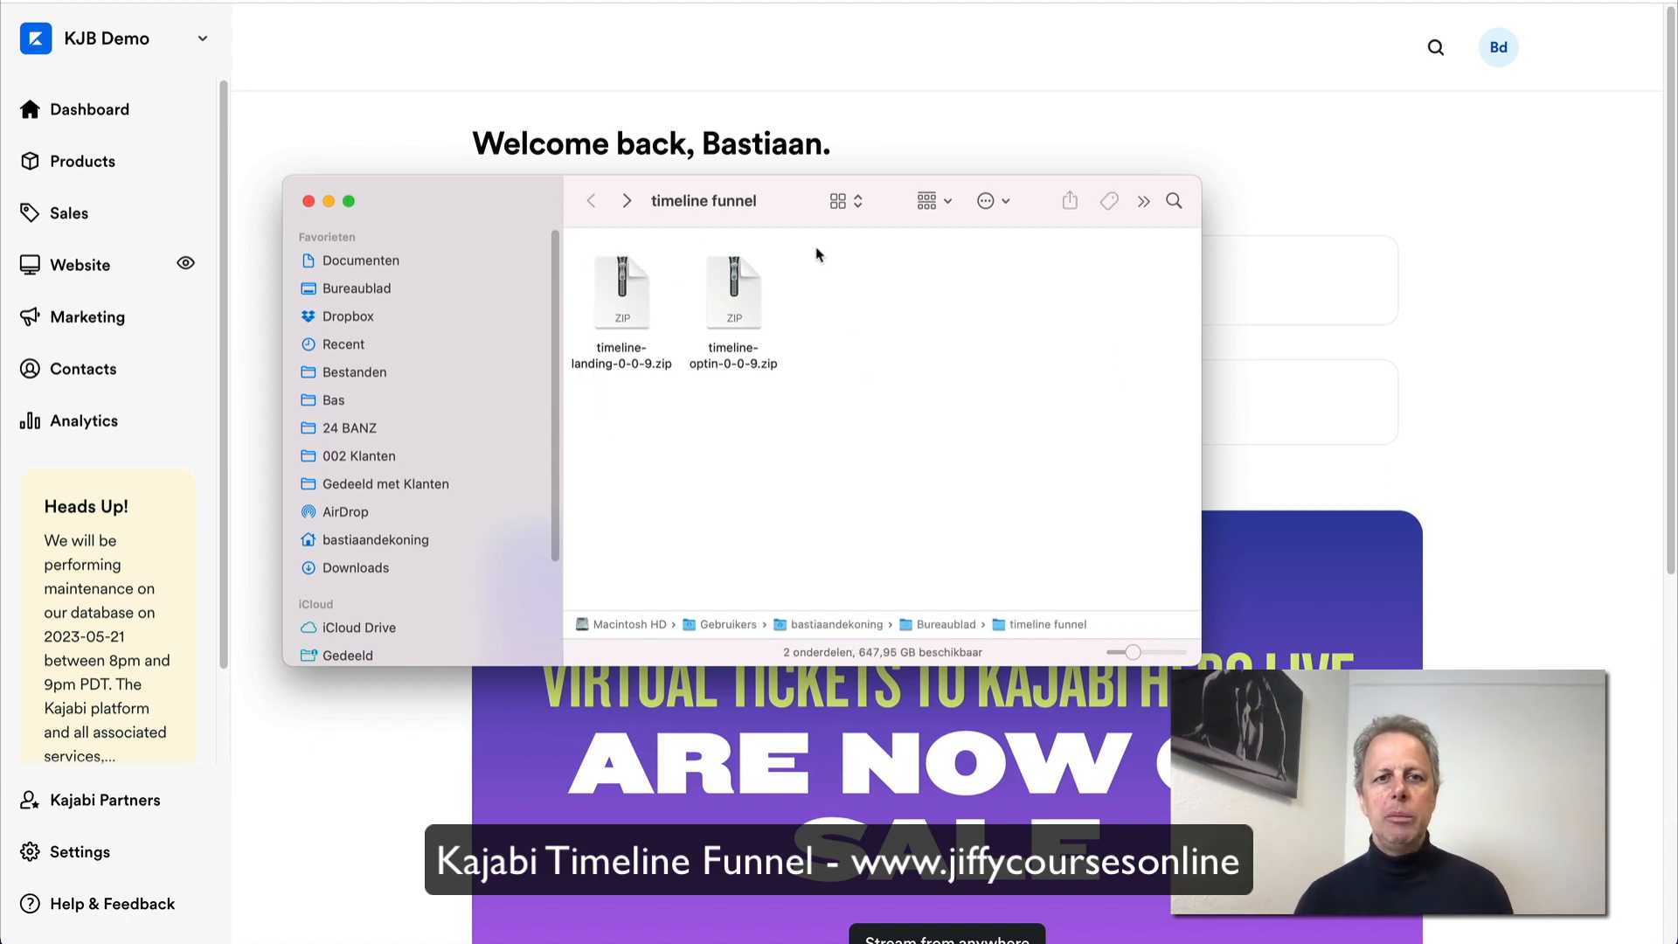
pyautogui.moveTo(450, 206); pyautogui.dragTo(1534, 0)
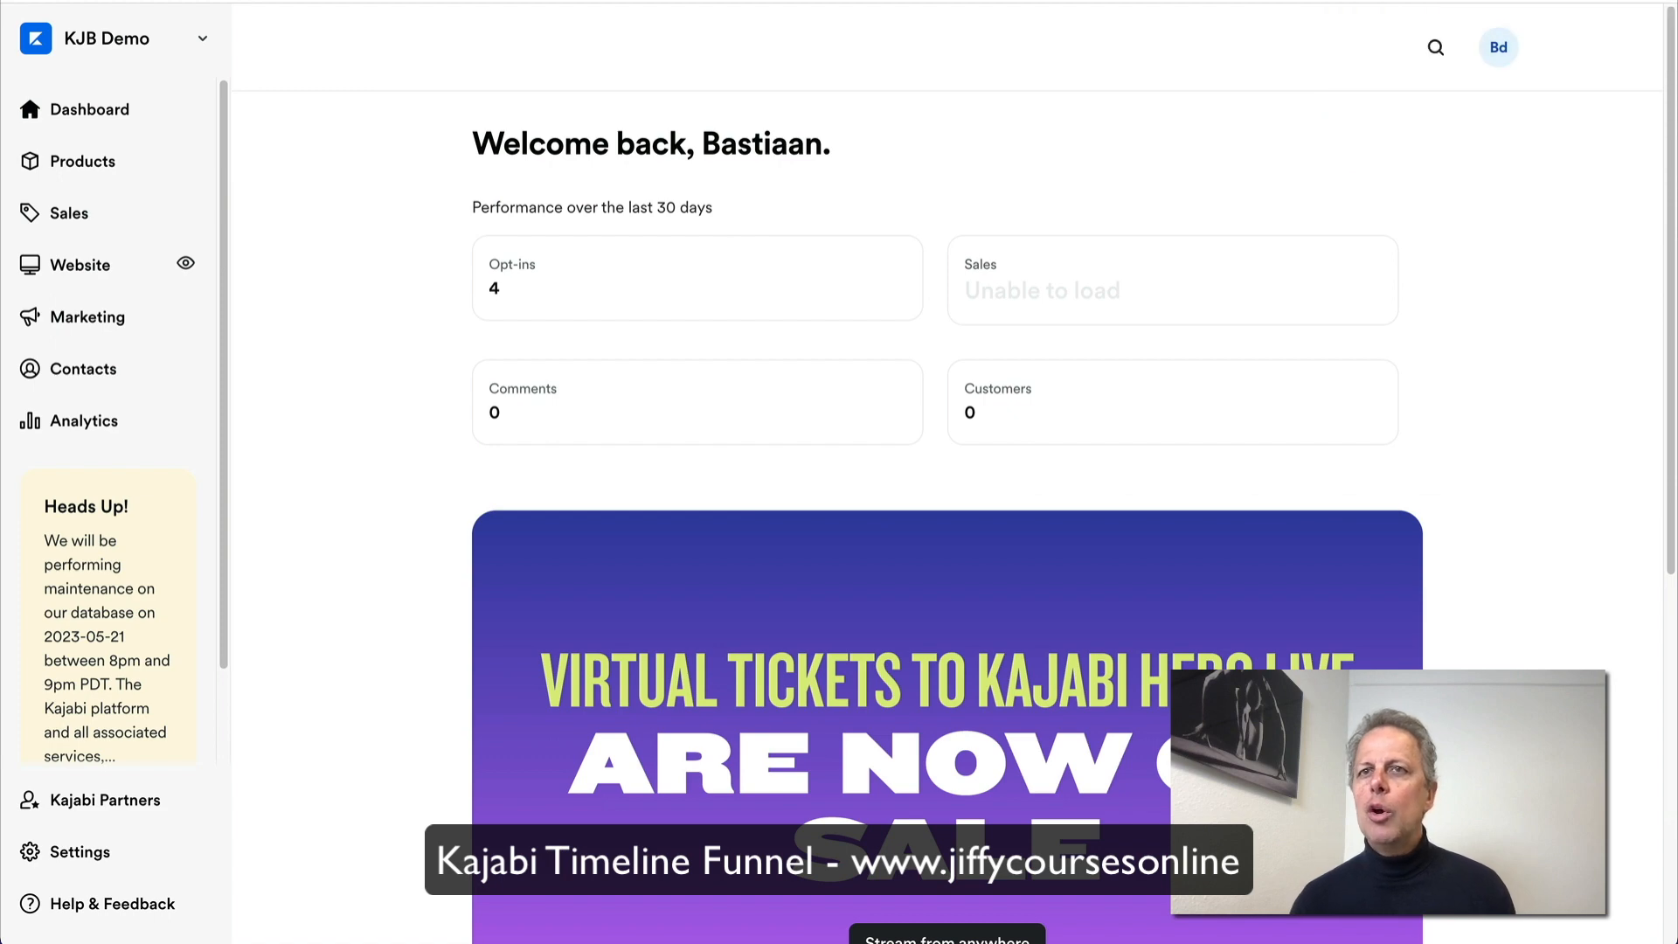
# Step: Upload timeline-landing-0-0-9.zip as a template in the website's landing pages
pyautogui.click(83, 273)
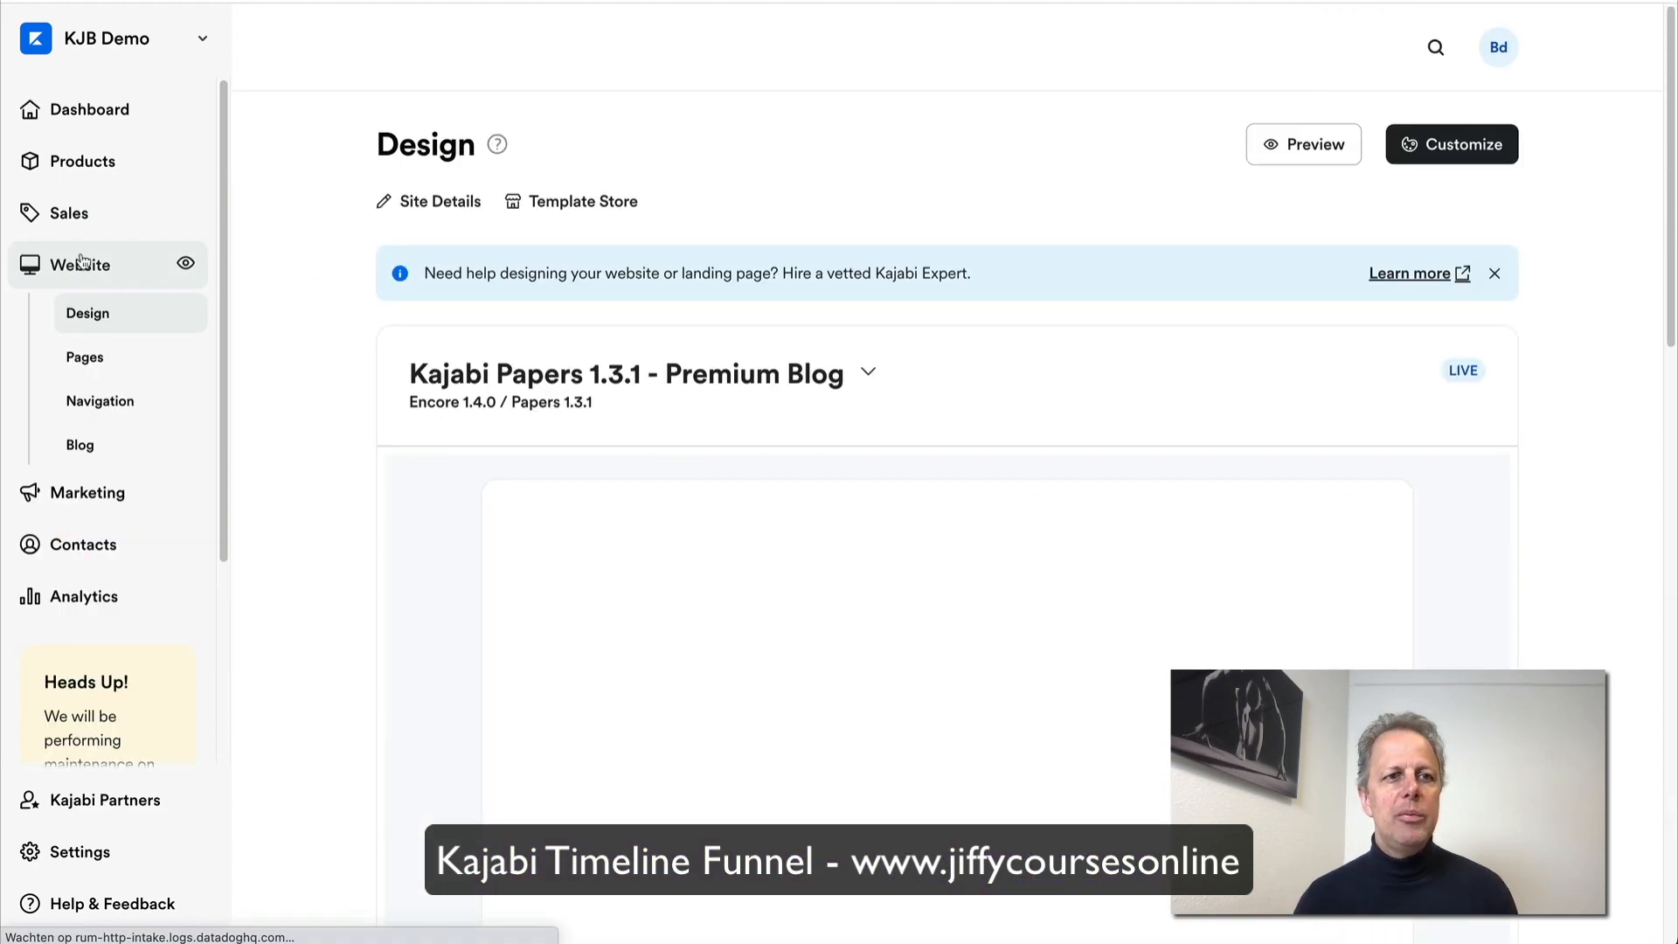
pyautogui.click(158, 368)
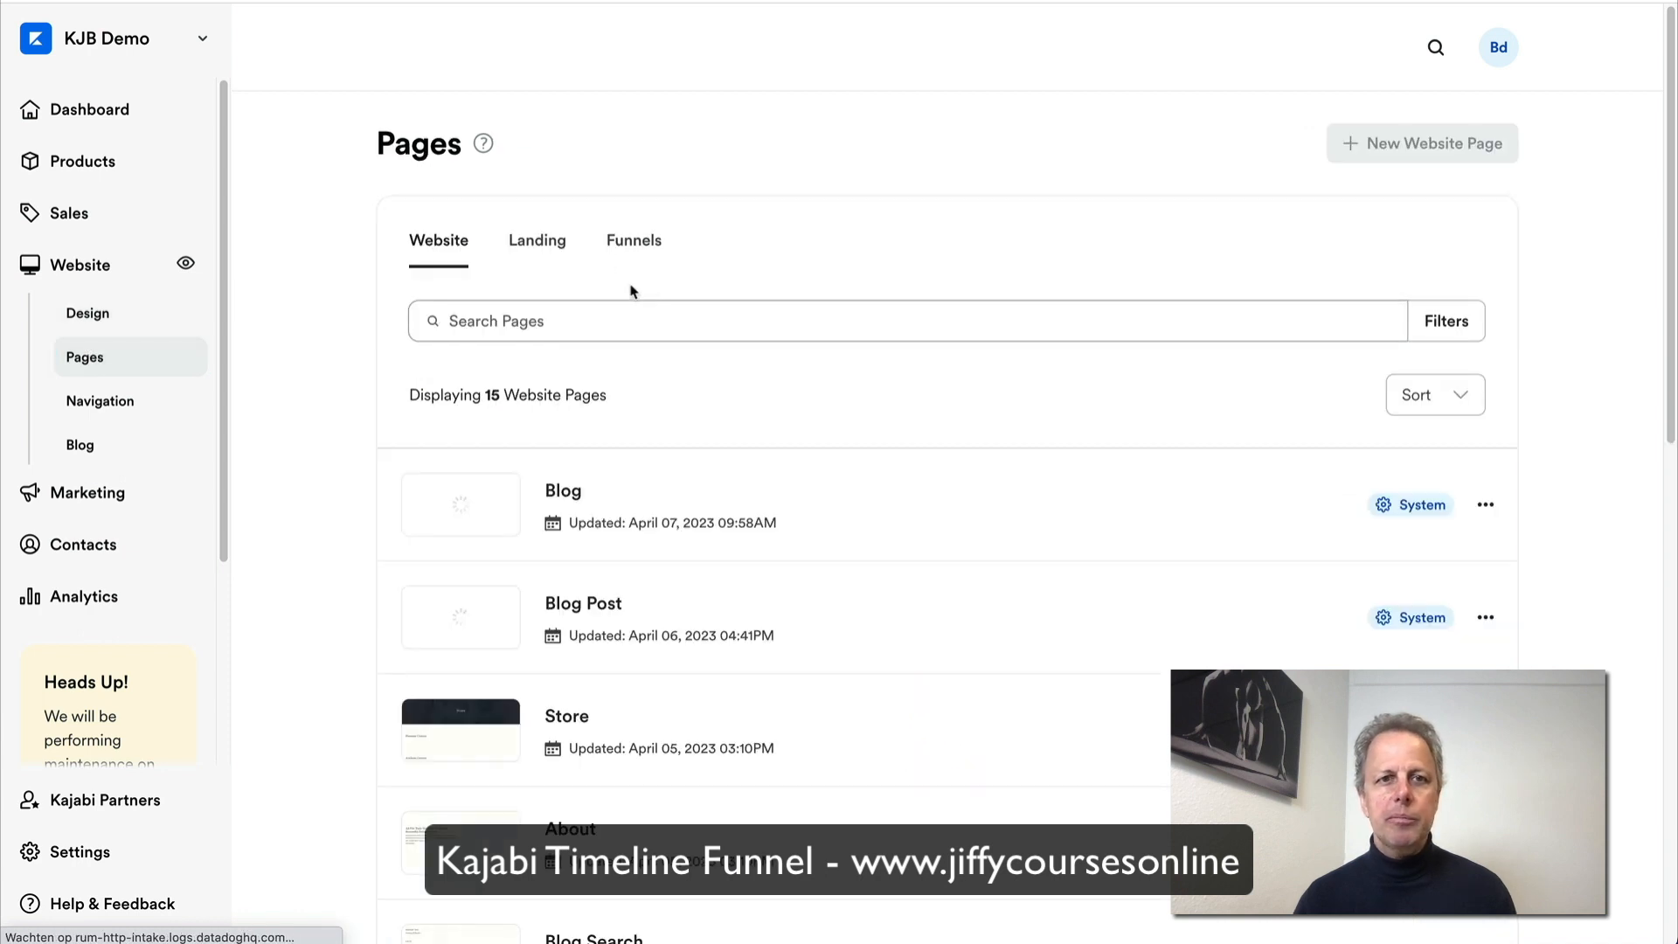
pyautogui.click(542, 247)
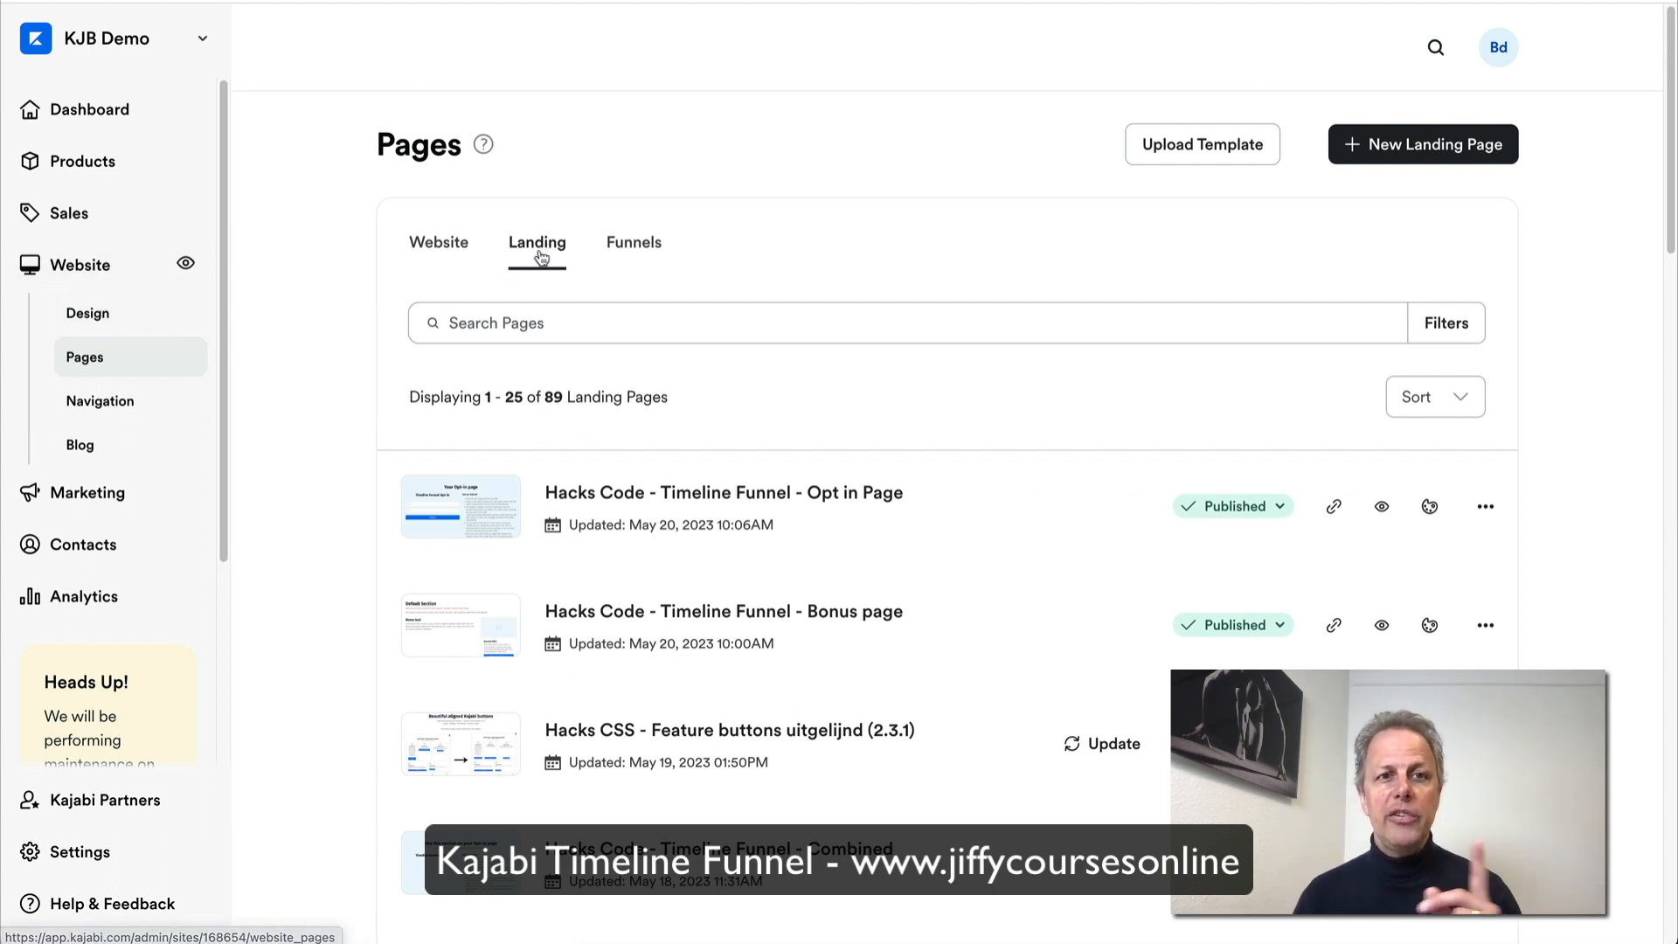
pyautogui.click(1189, 144)
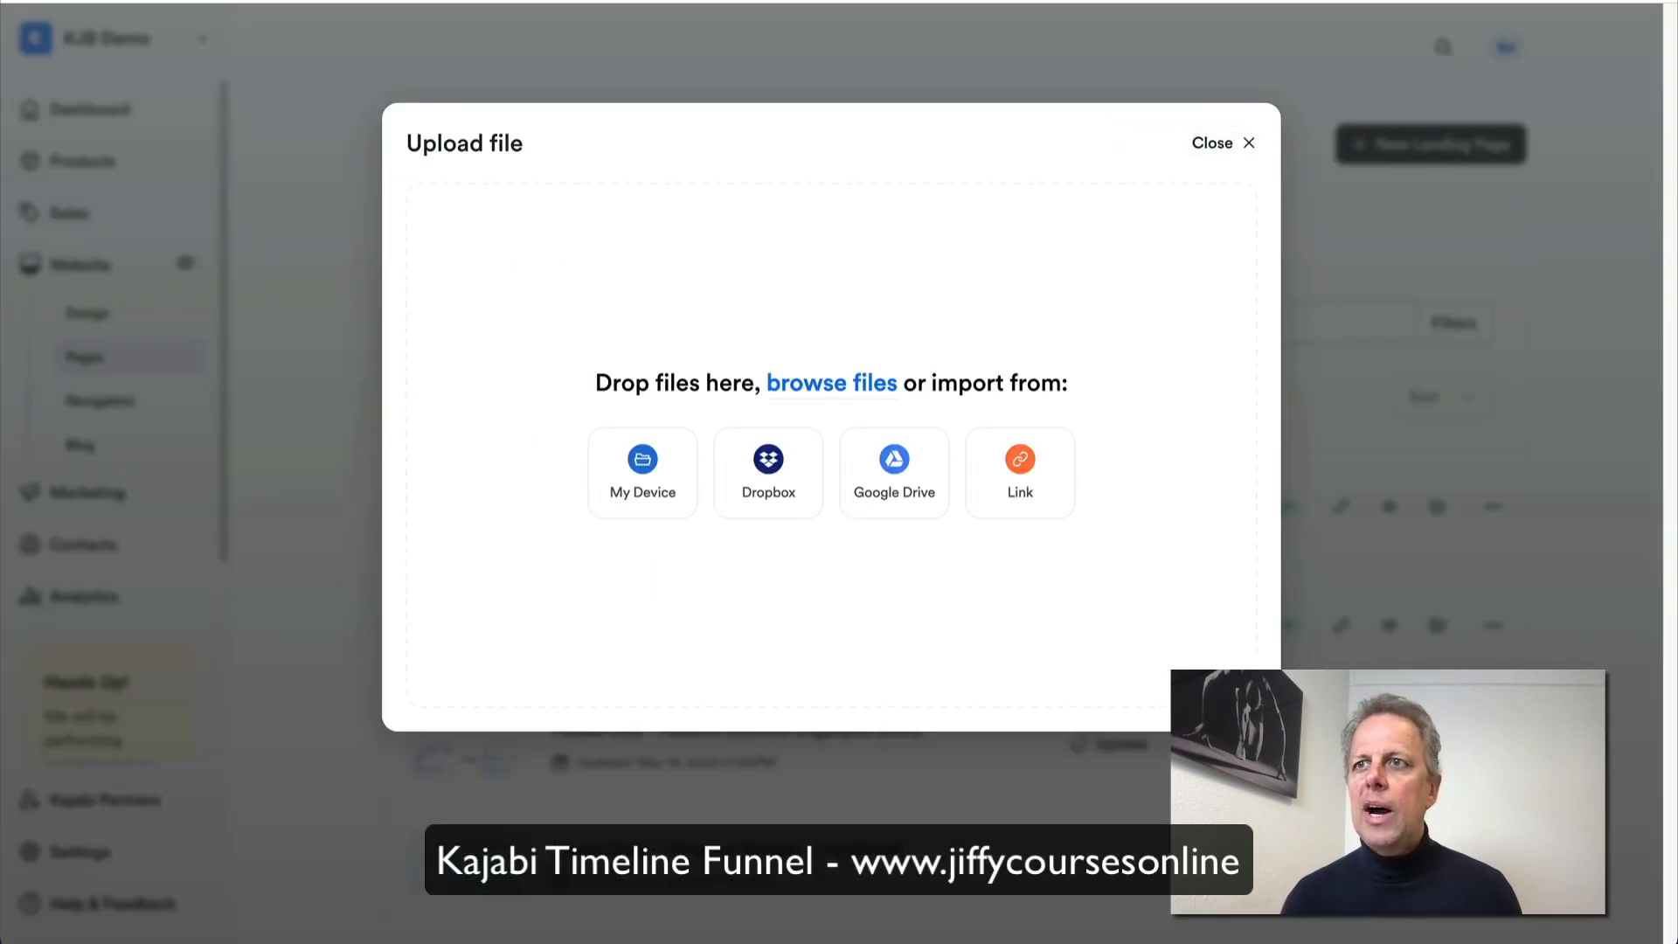
pyautogui.moveTo(874, 96); pyautogui.dragTo(806, 404)
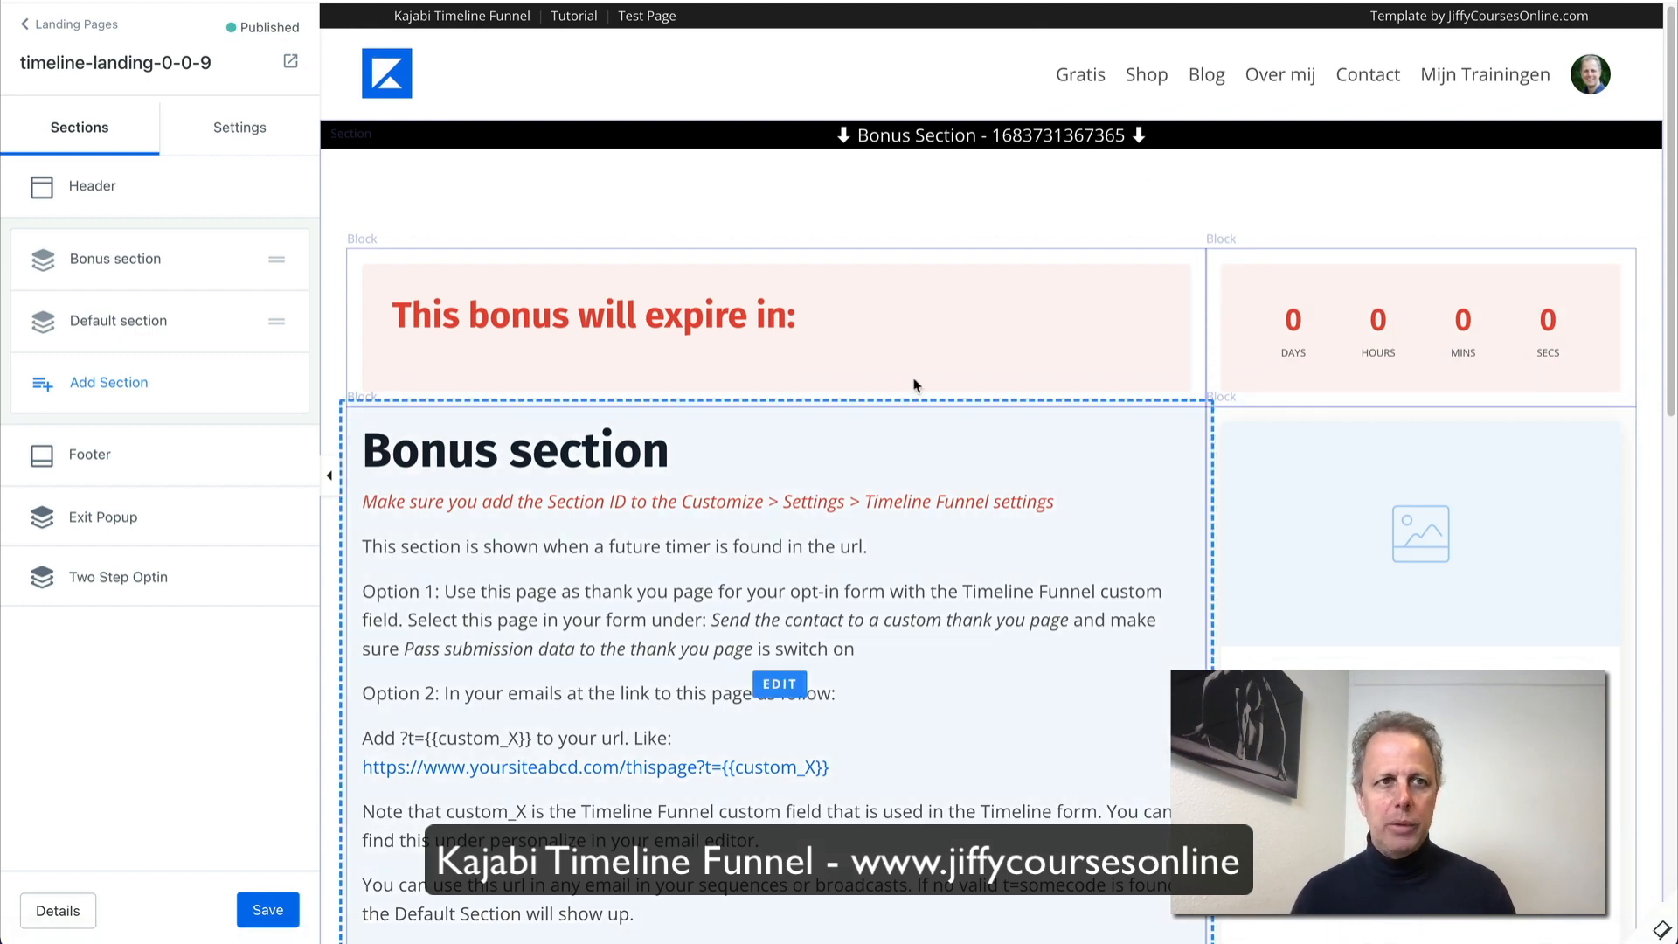
# Step: Return to the landing pages and upload timeline-optin-0-0-9.zip as a second template
pyautogui.click(48, 35)
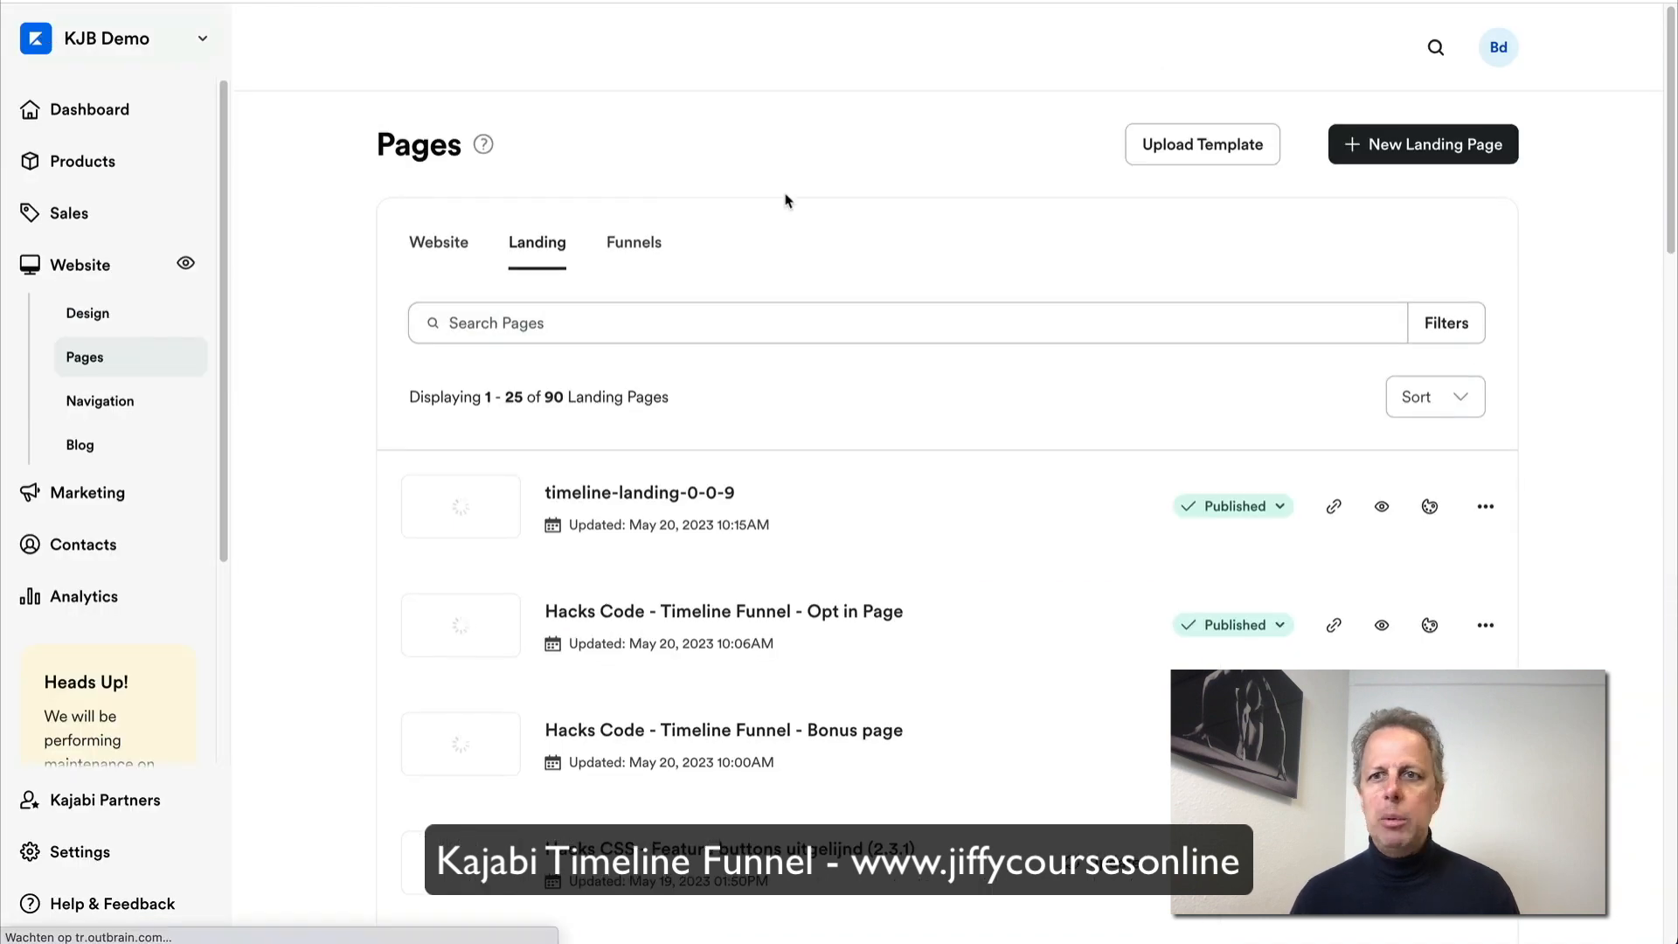
pyautogui.click(1229, 145)
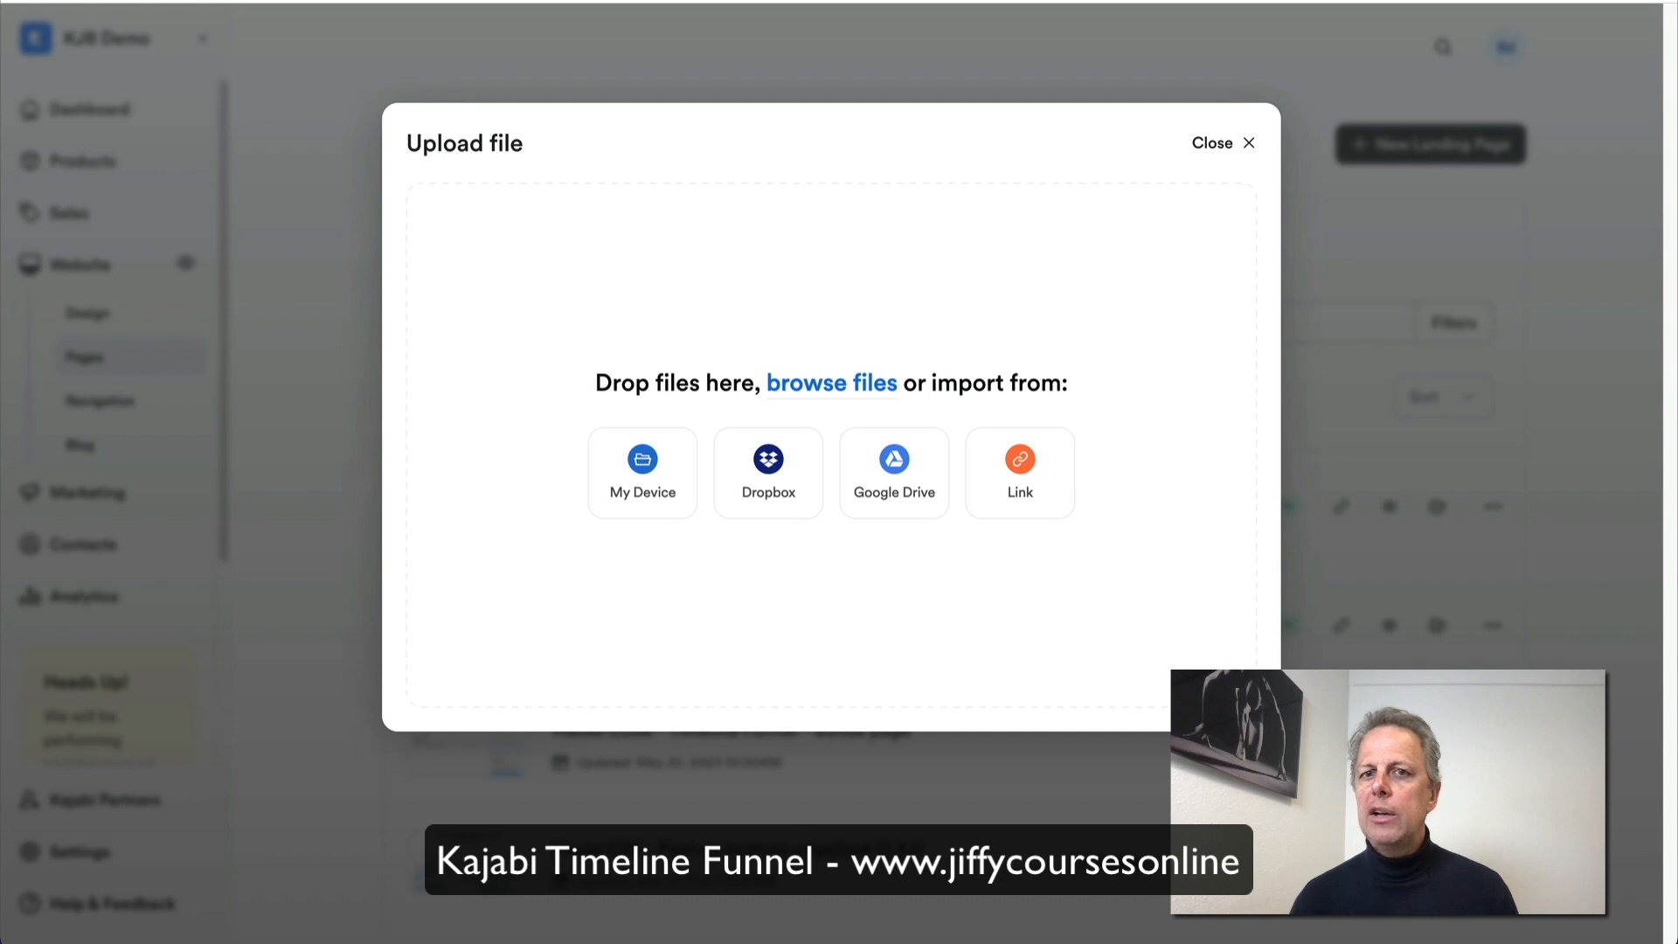
pyautogui.moveTo(797, 158); pyautogui.dragTo(861, 398)
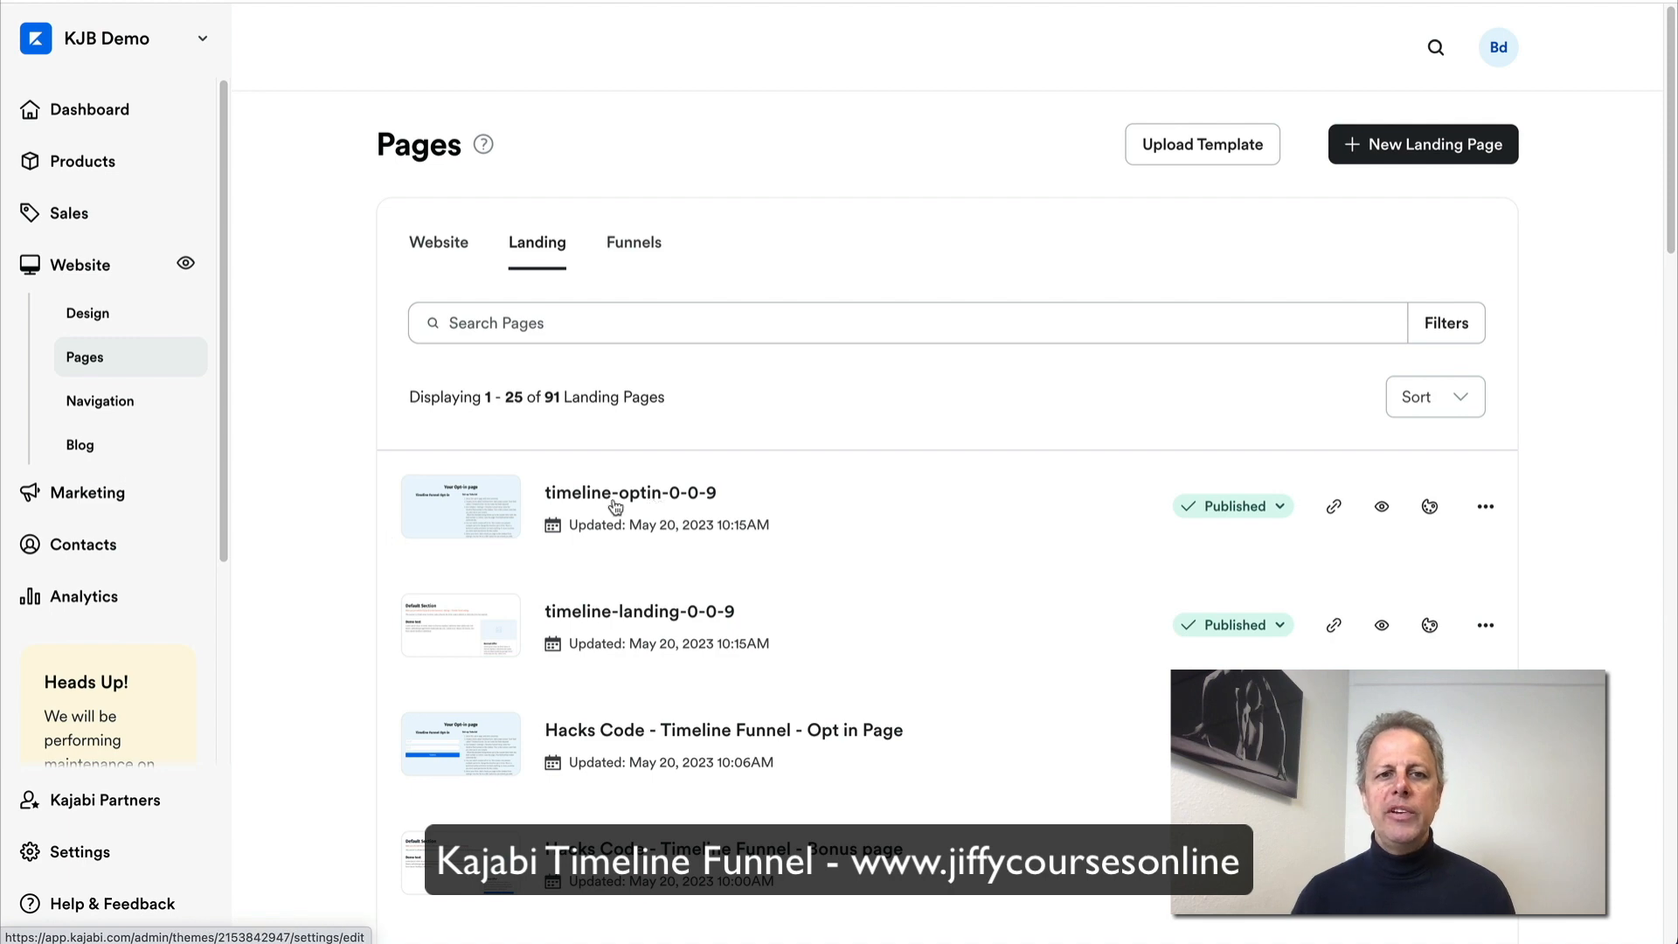
# Step: Open the timeline-optin-0-0-9 page in the editor and go from its empty form block to the site's forms
pyautogui.click(674, 505)
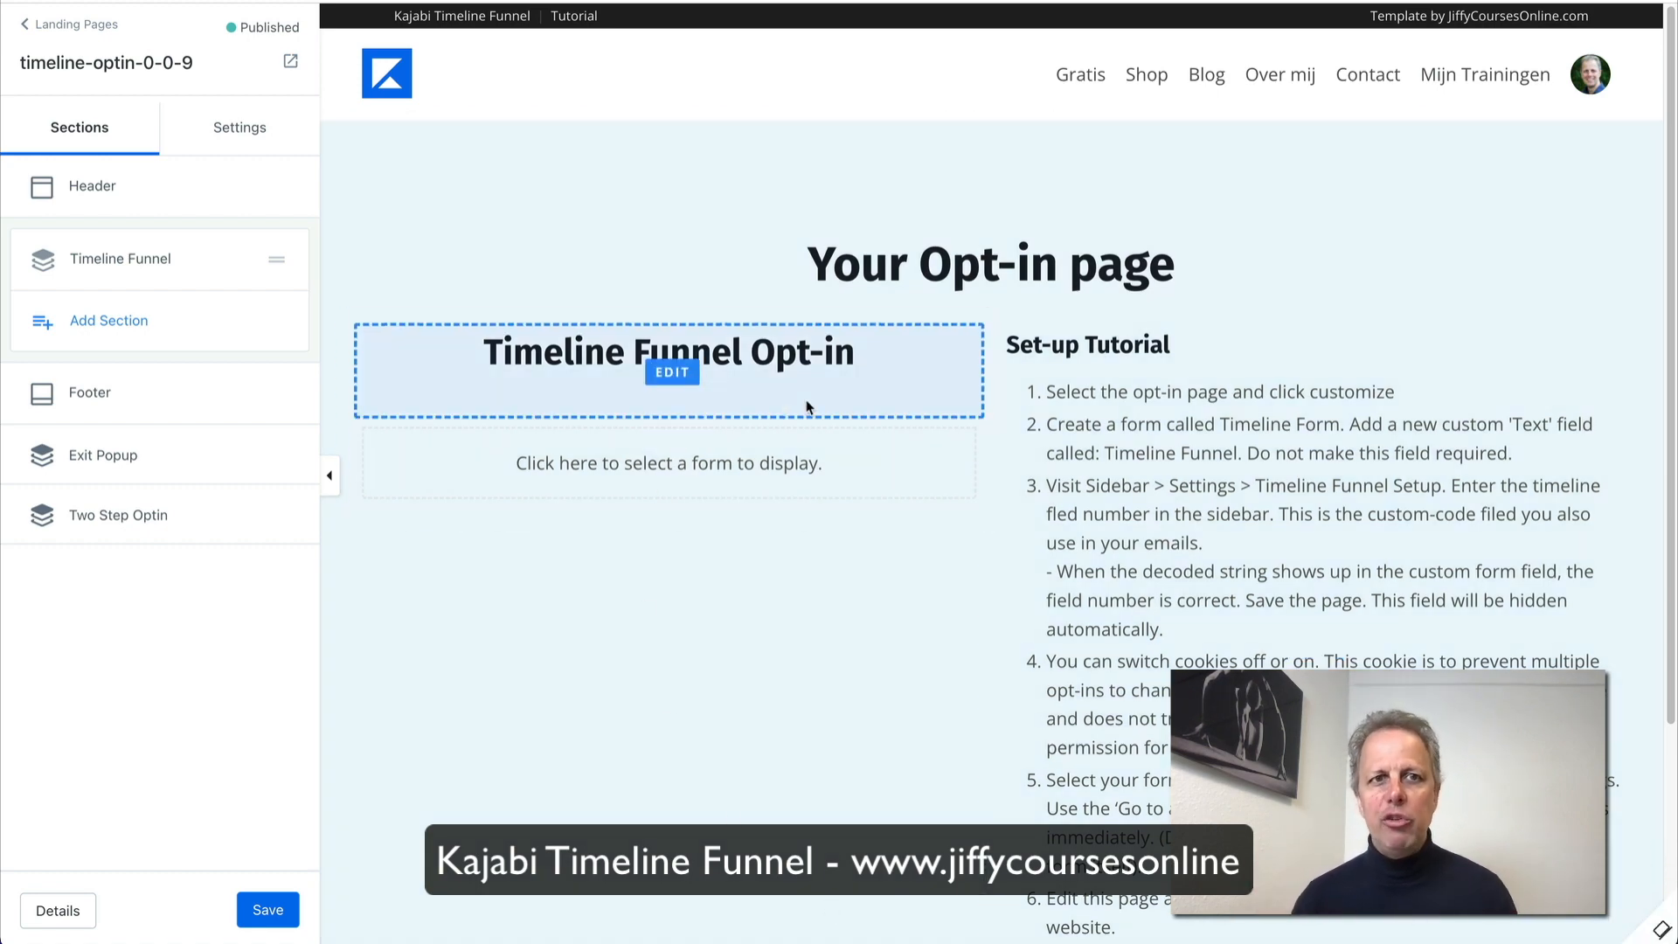
pyautogui.scroll(-3, 1145, 409)
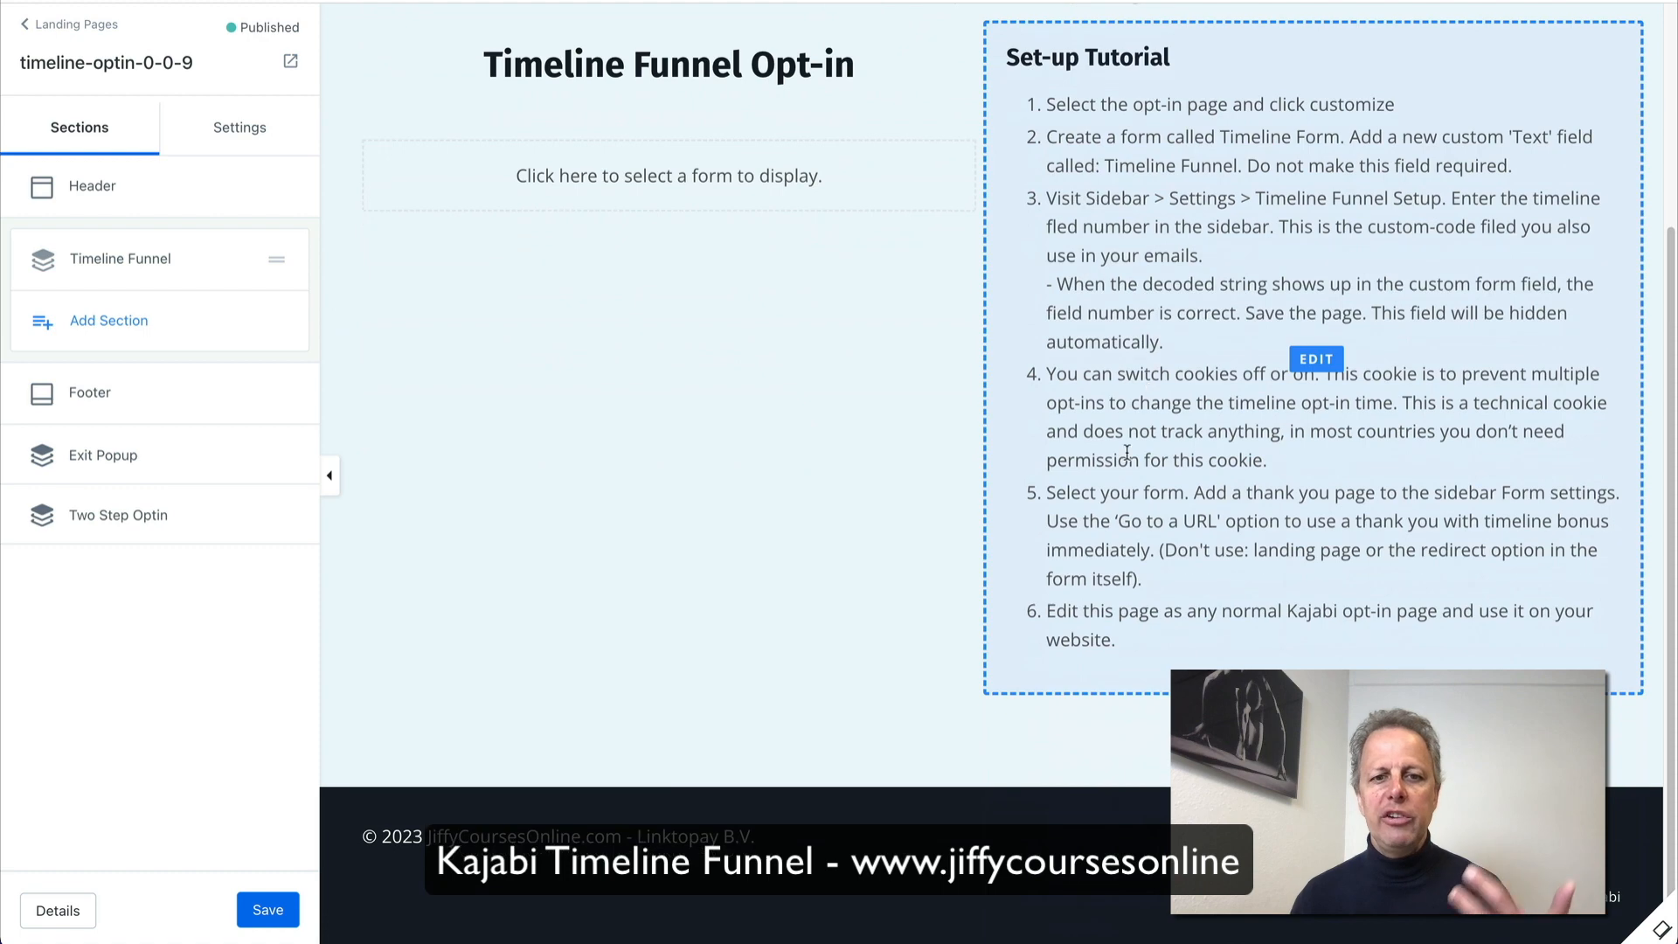
pyautogui.scroll(3, 885, 716)
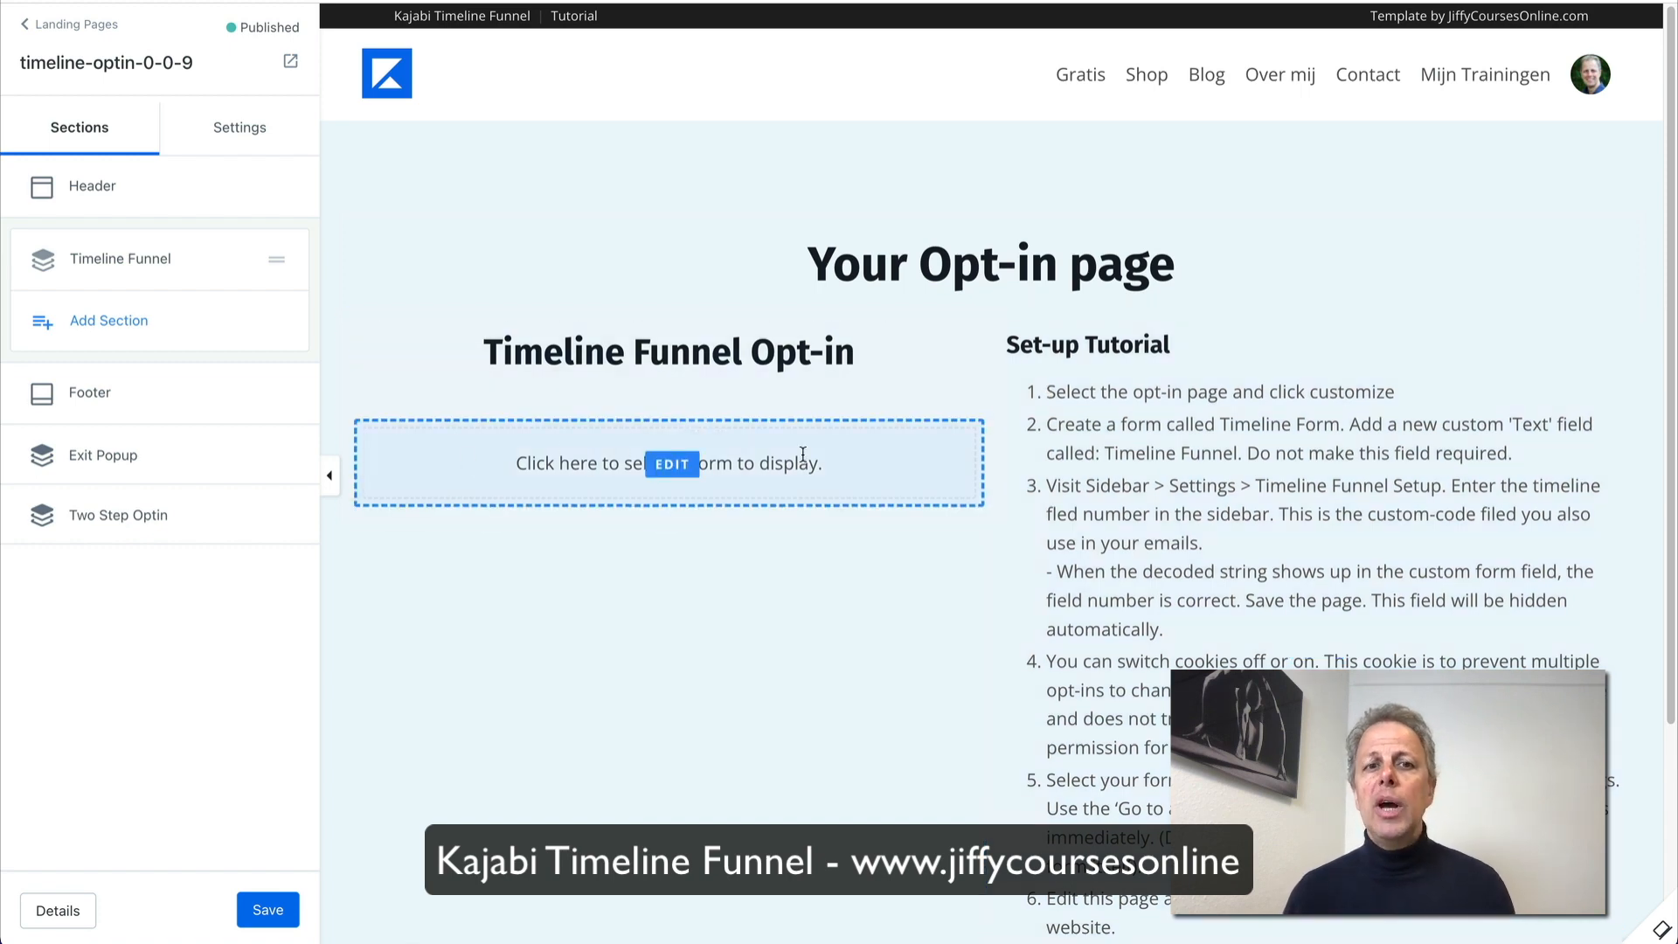
pyautogui.click(689, 463)
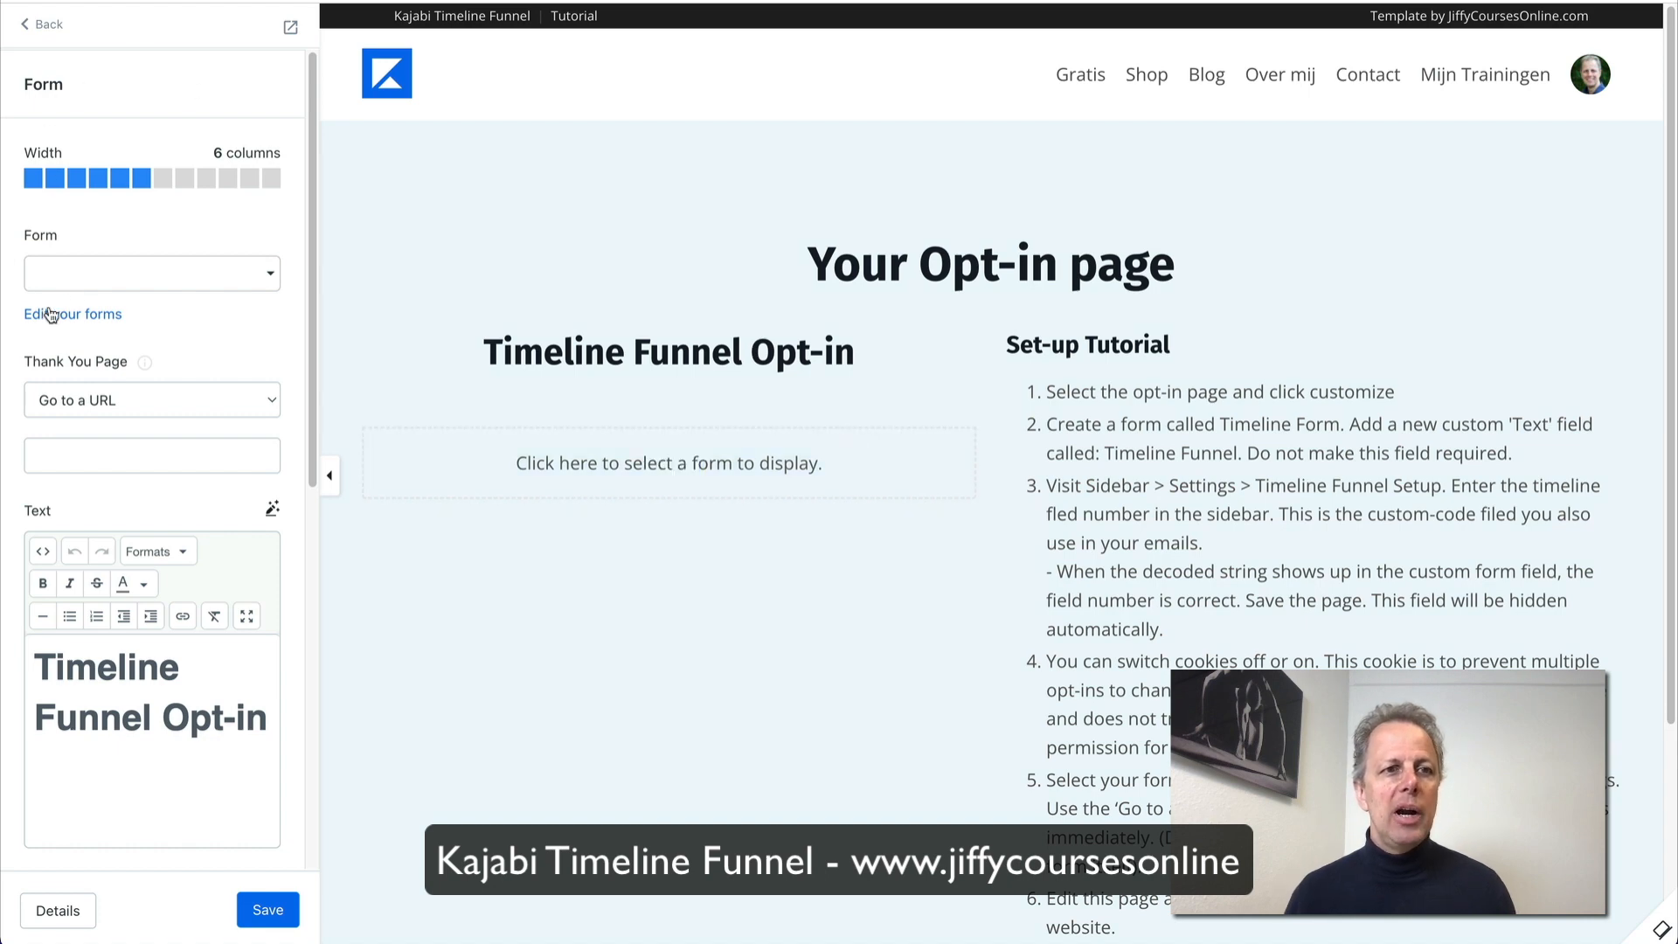
pyautogui.click(74, 319)
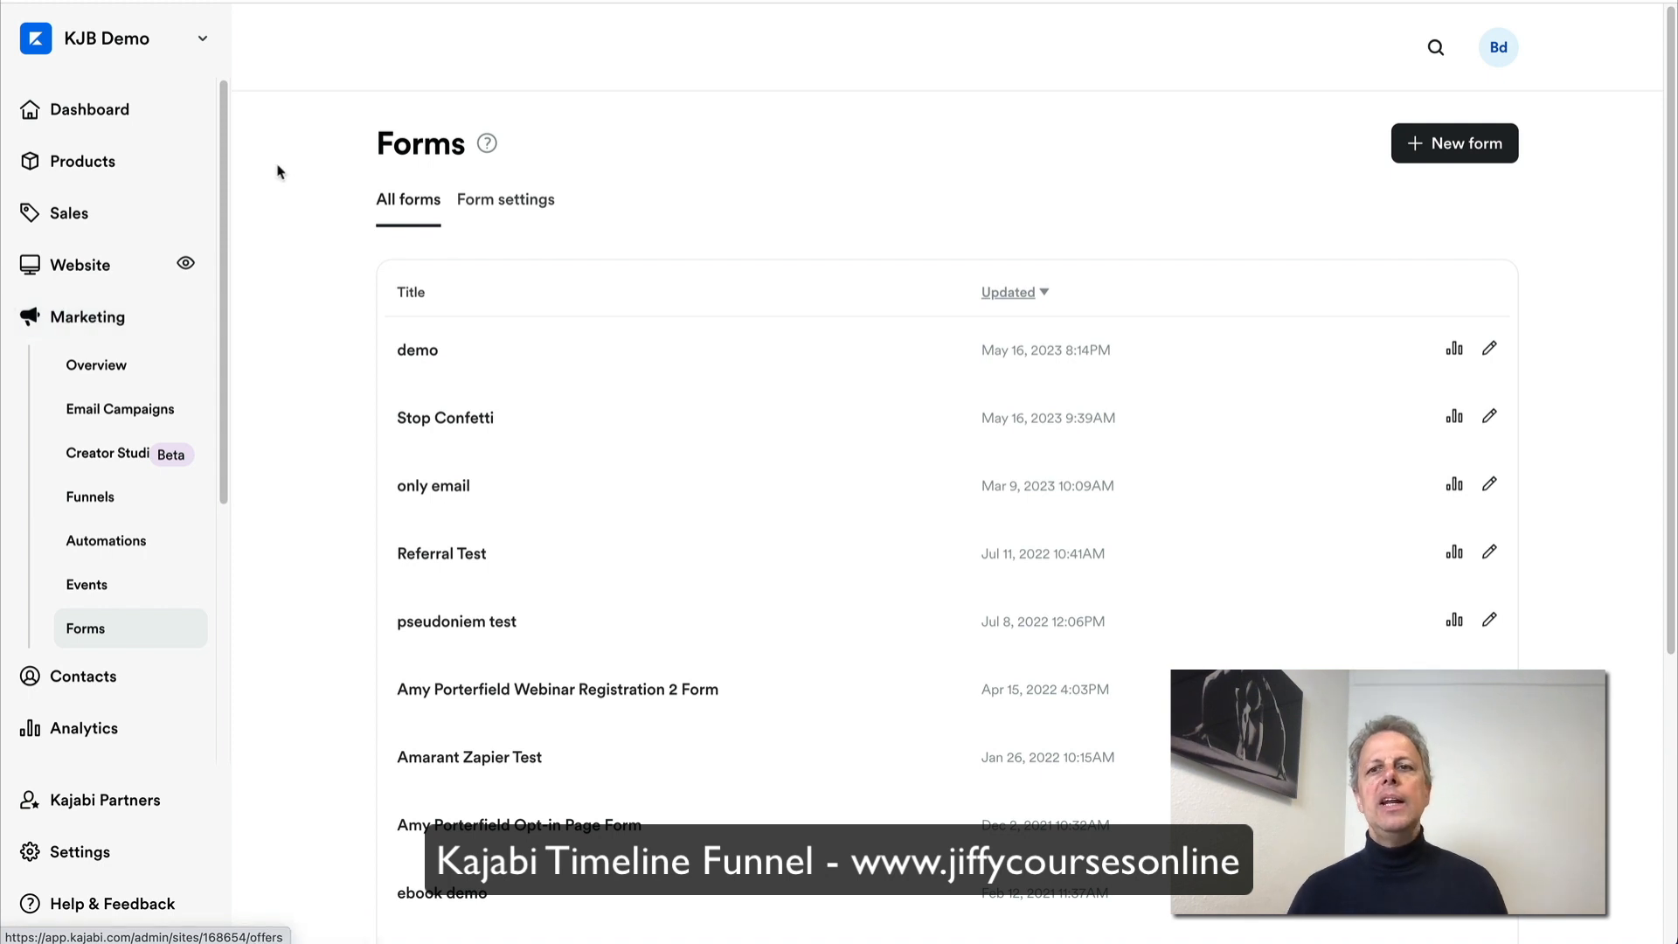
# Step: Create and save a new form titled "Timeline Funnel Form"
pyautogui.click(1449, 146)
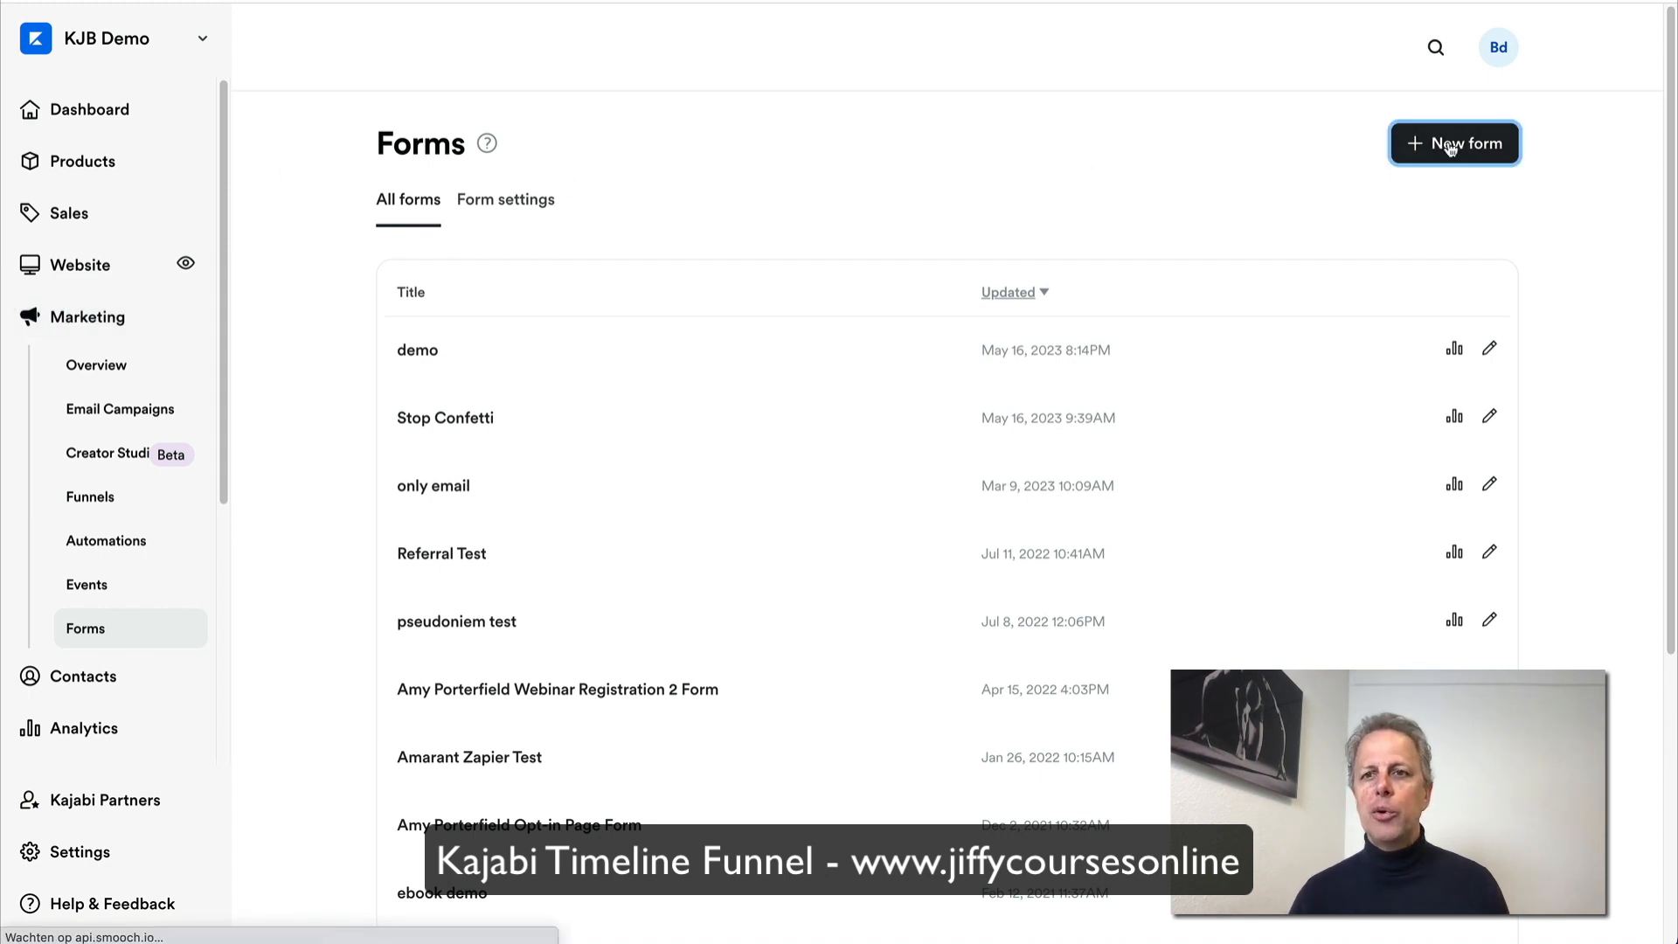
pyautogui.click(941, 280)
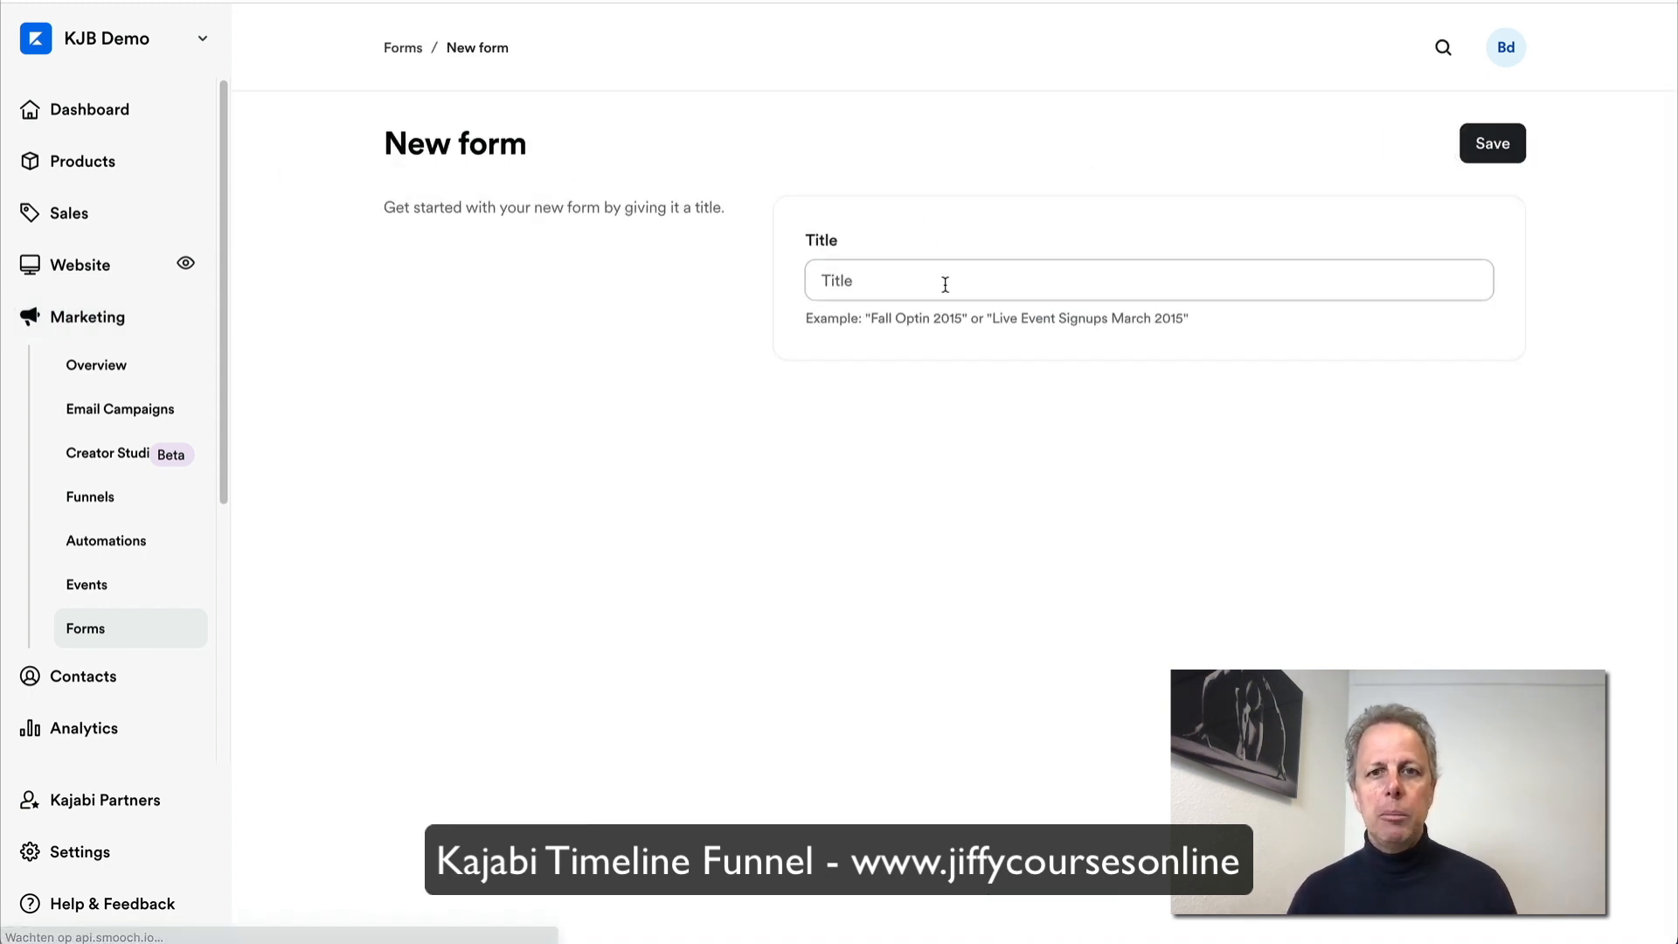
pyautogui.write('Tim')
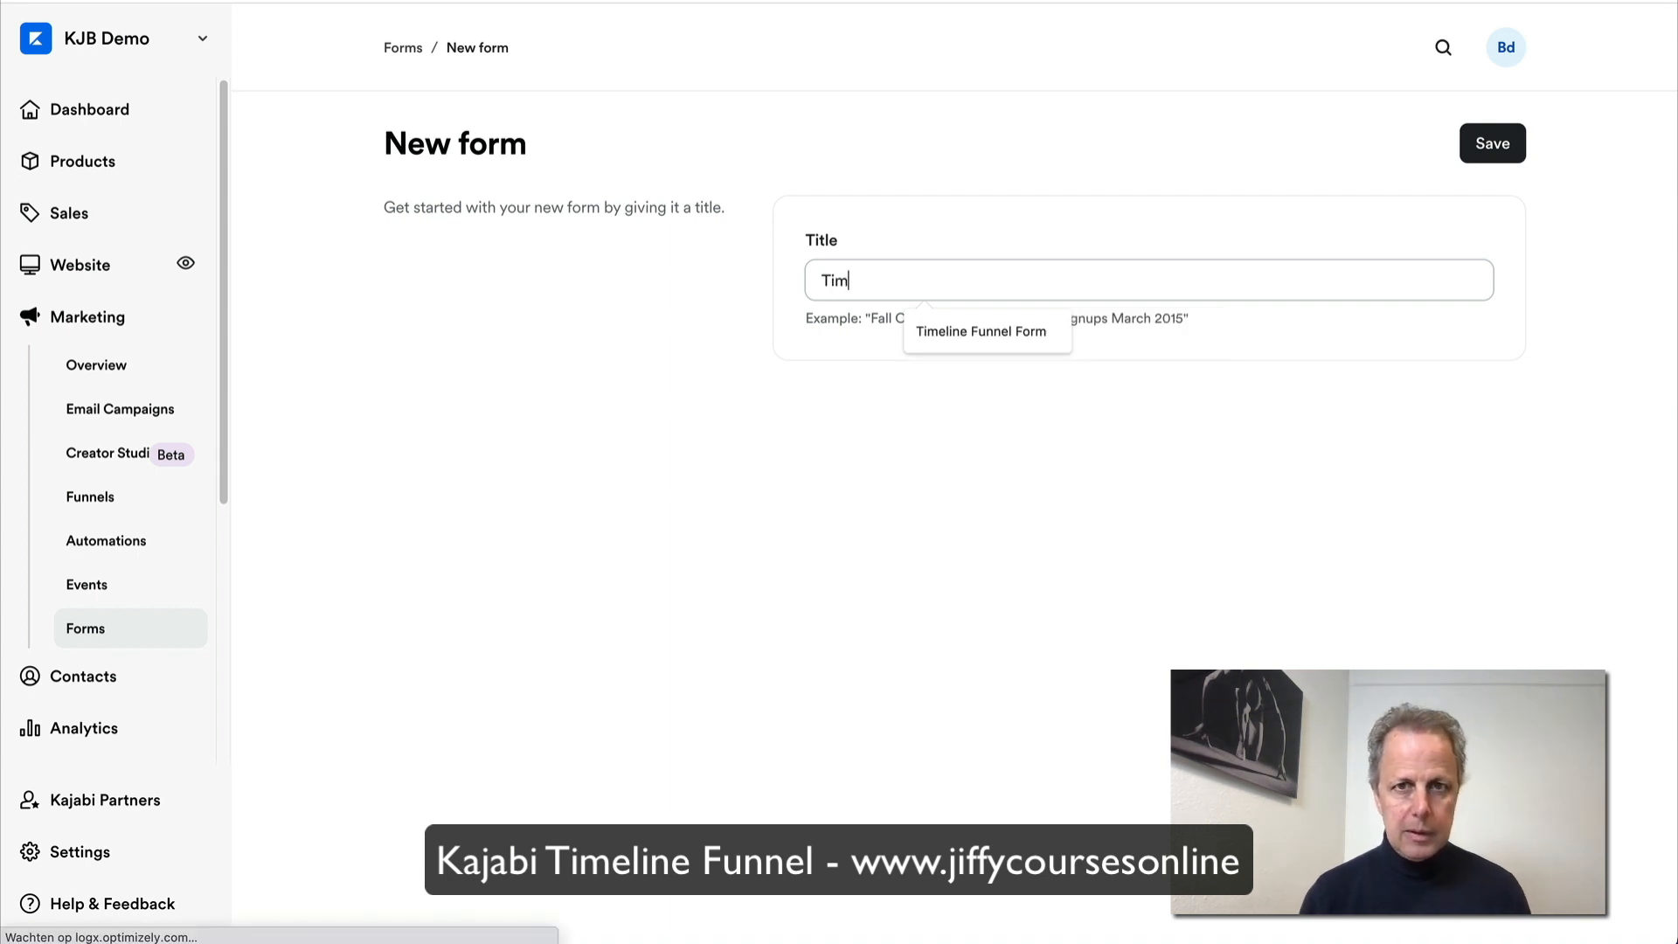
pyautogui.write('eline ')
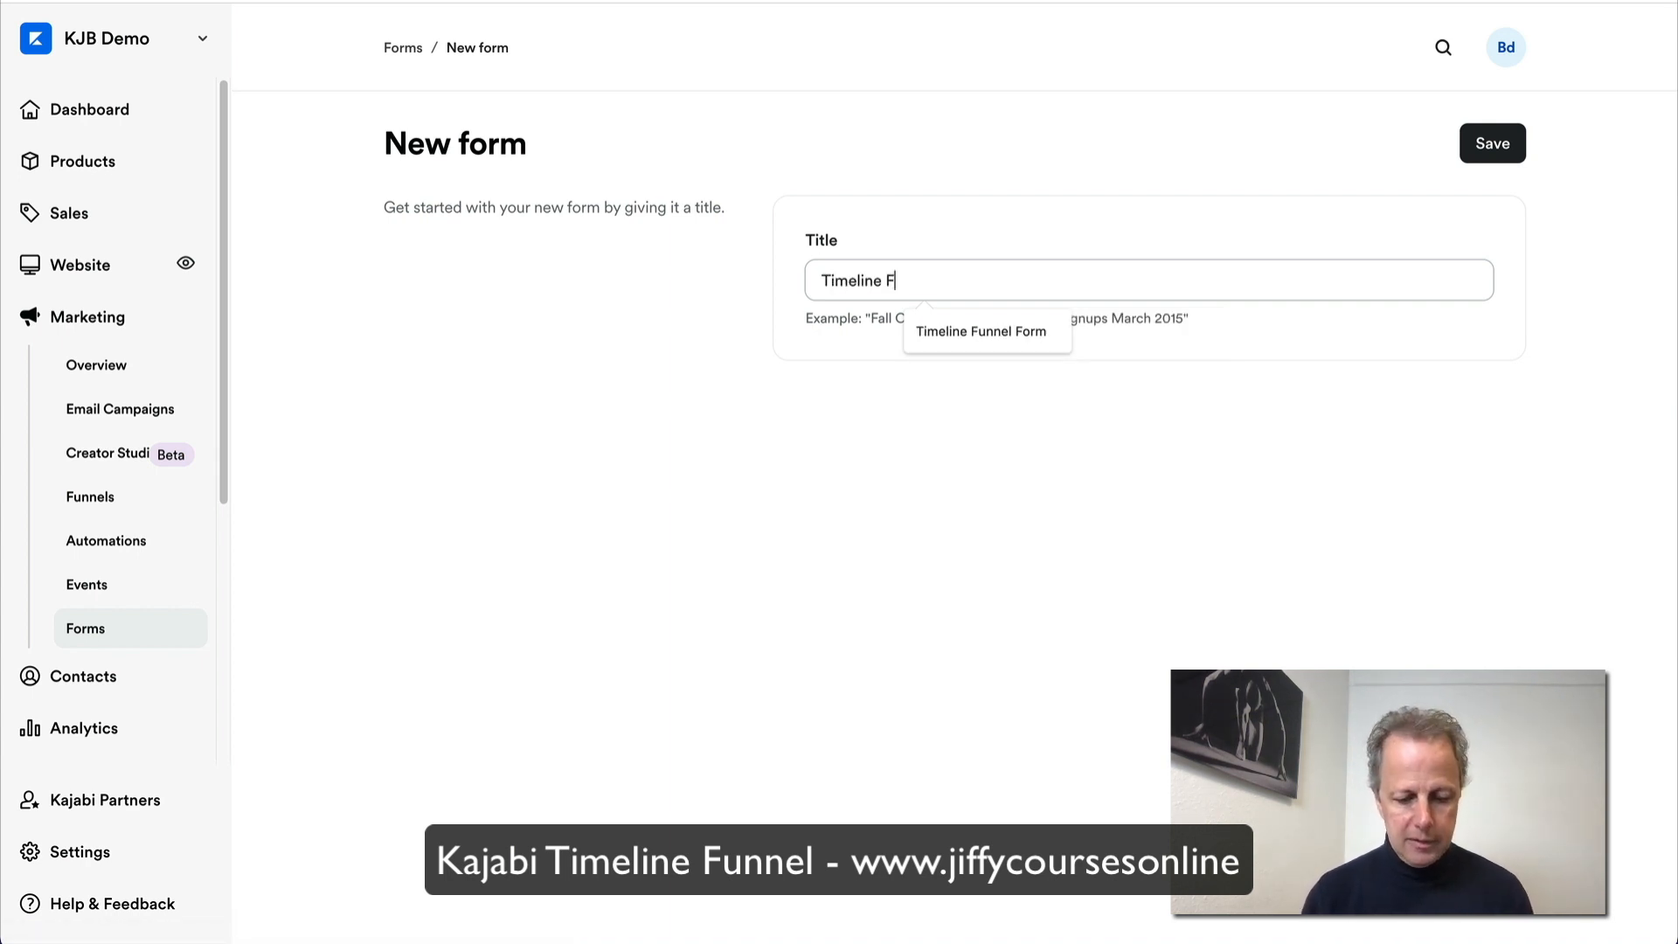
pyautogui.write('Funnel ')
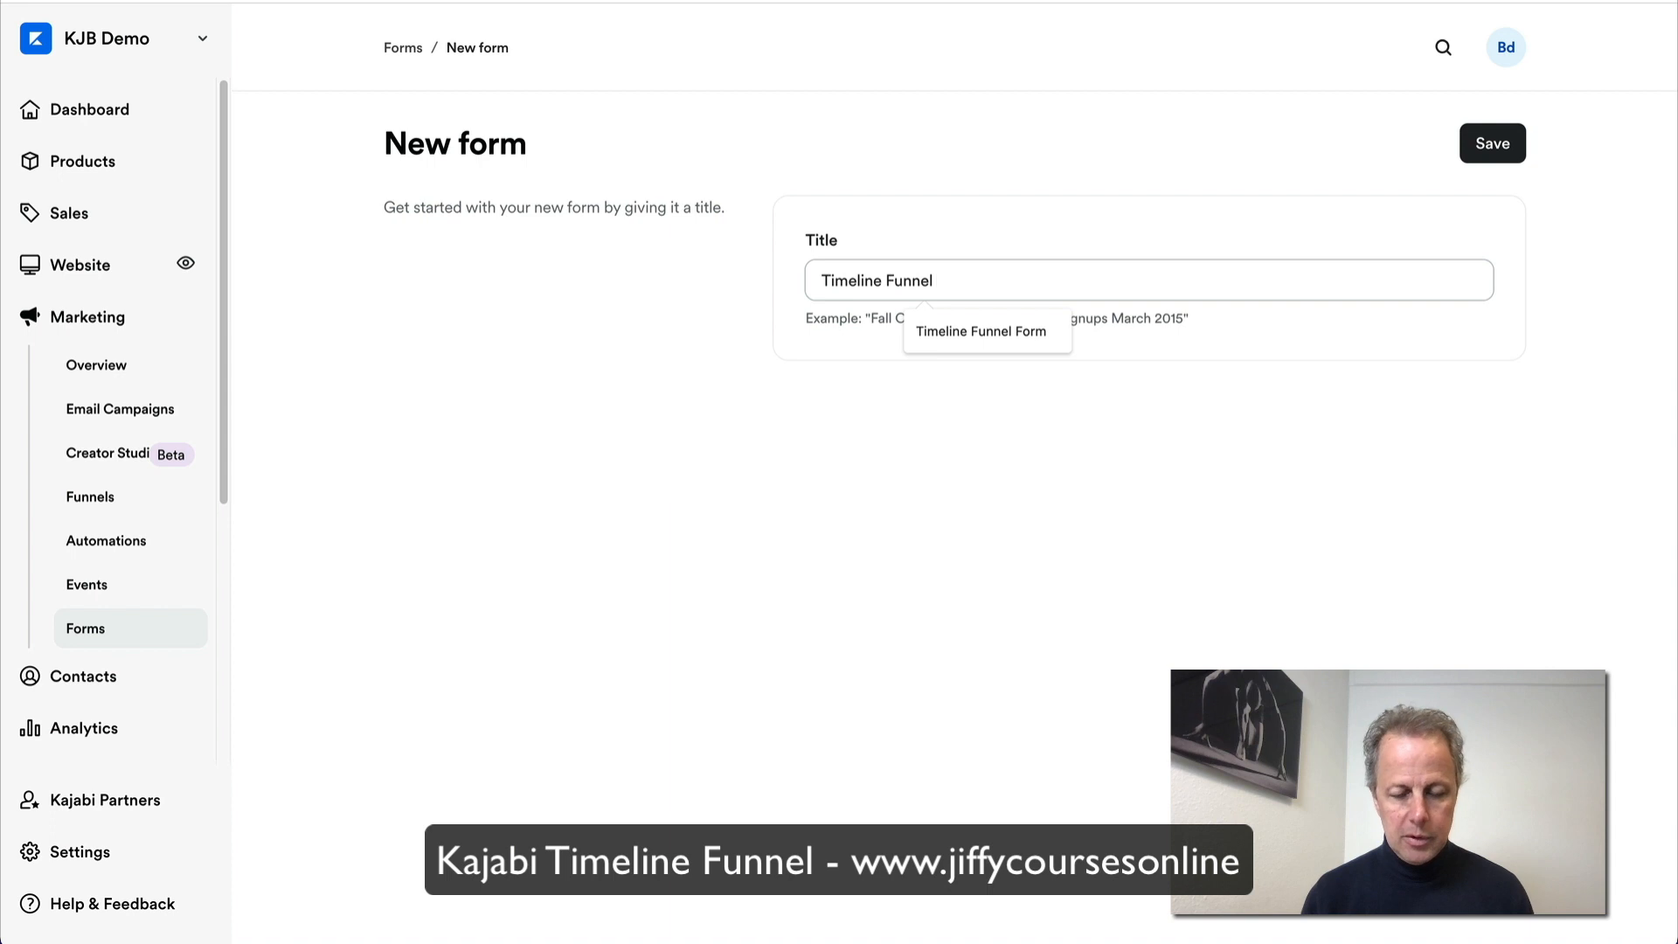
pyautogui.write('Form')
pyautogui.press('BackSpace')
pyautogui.press('BackSpace')
pyautogui.press('BackSpace')
pyautogui.write('o')
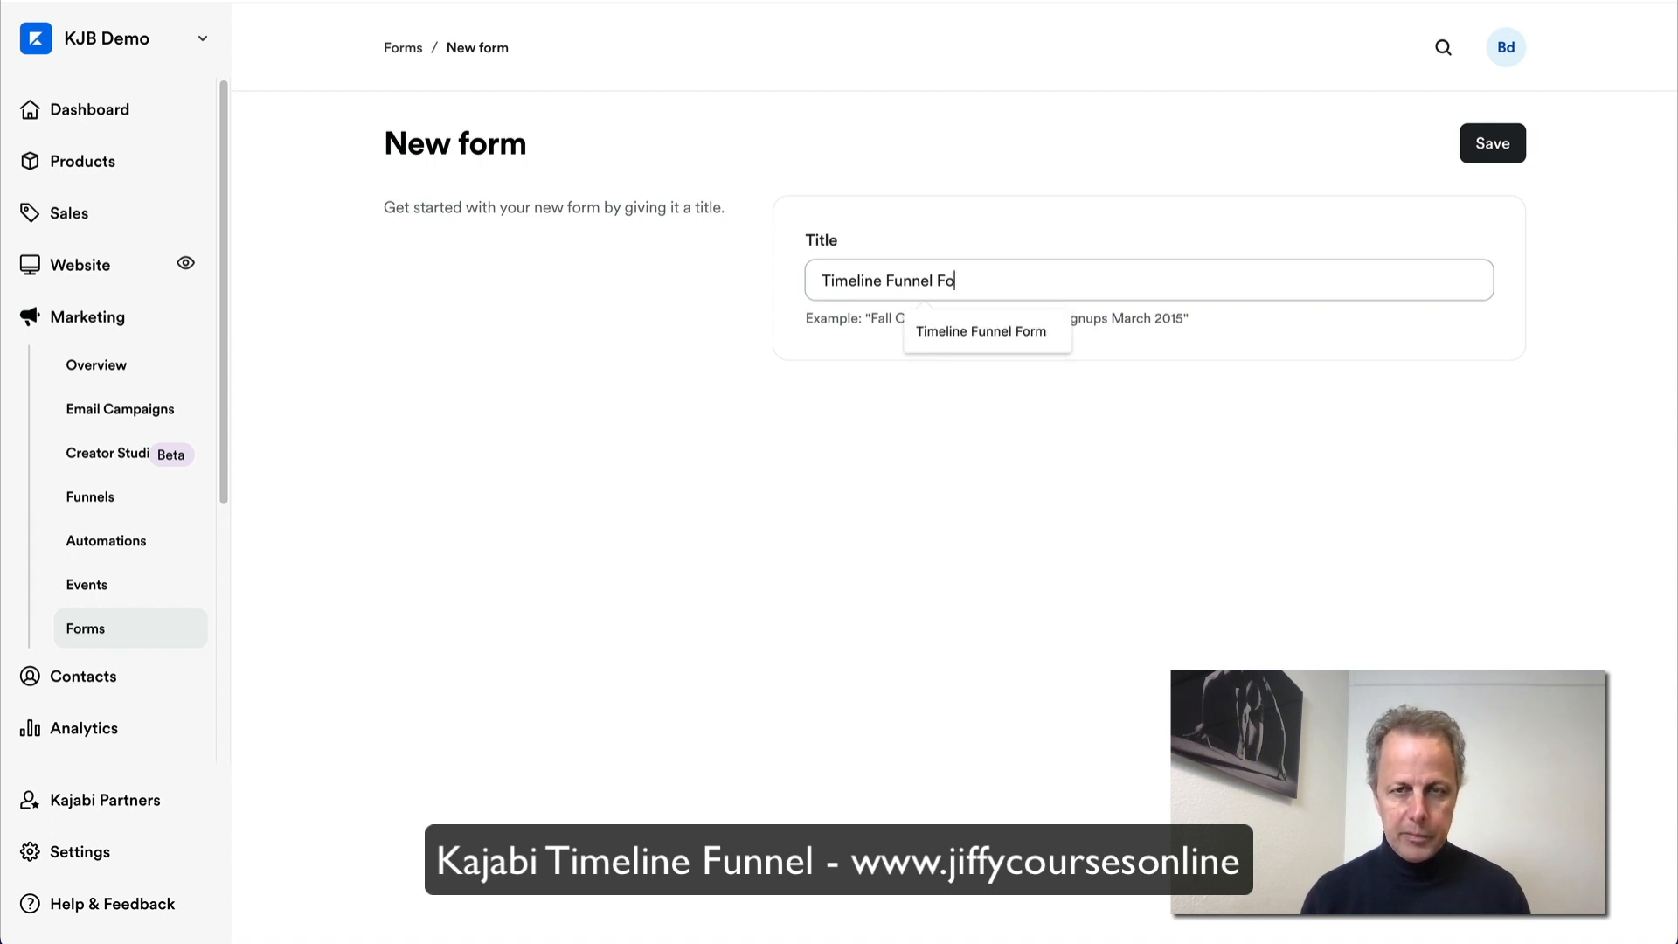
pyautogui.write('rm')
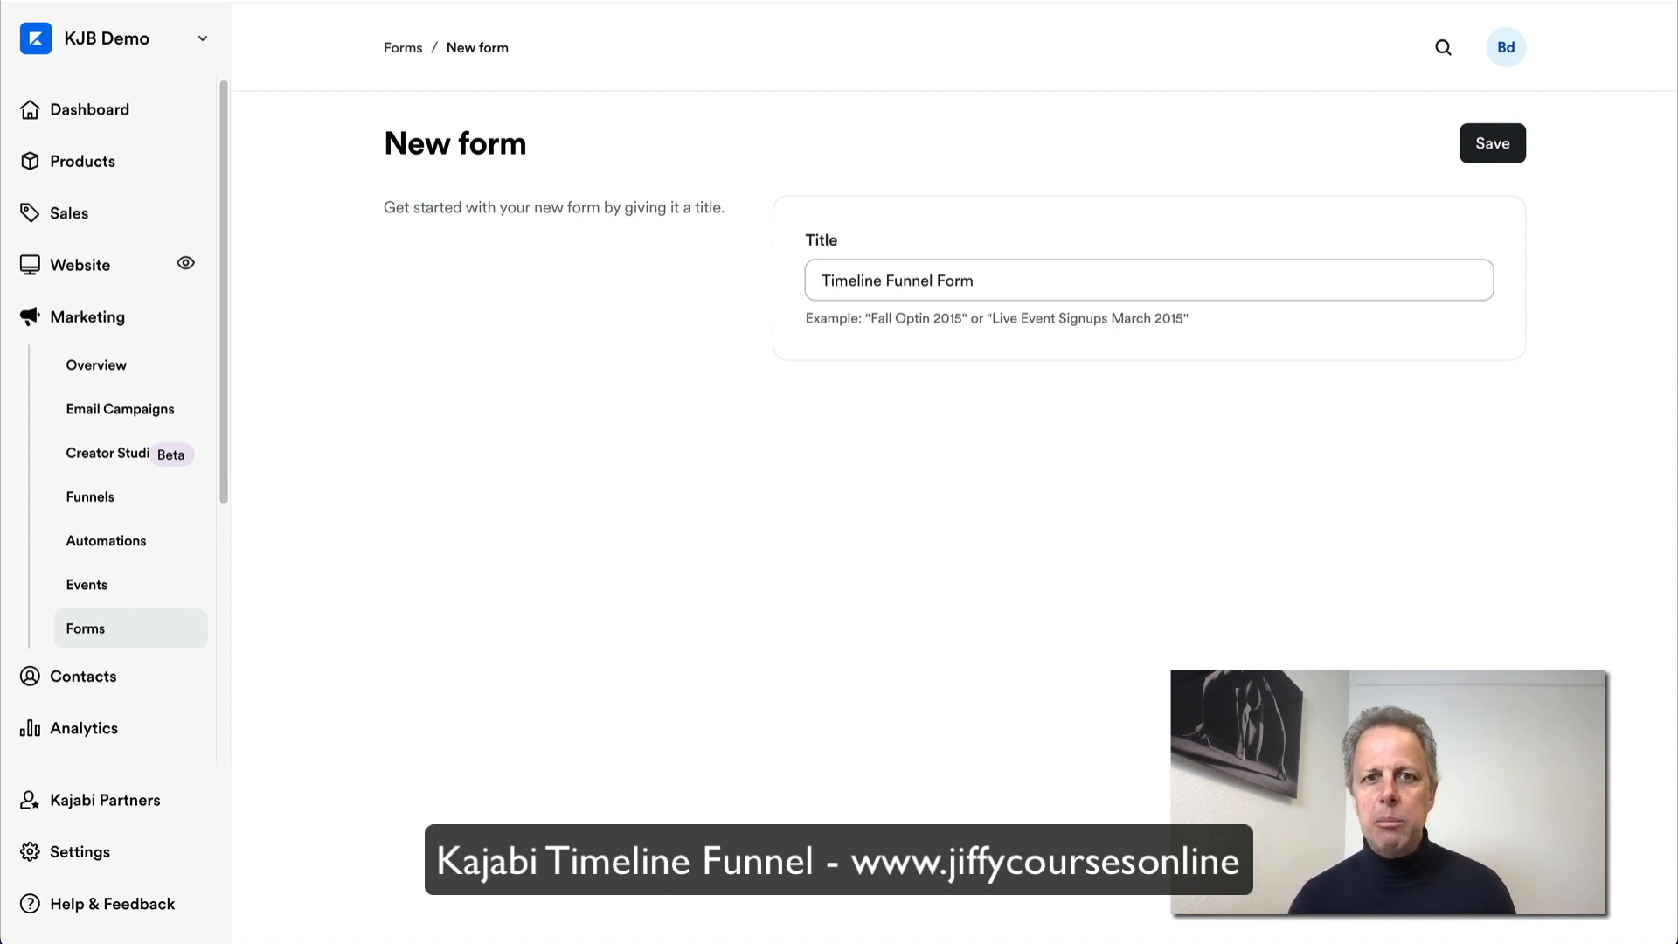
pyautogui.click(959, 295)
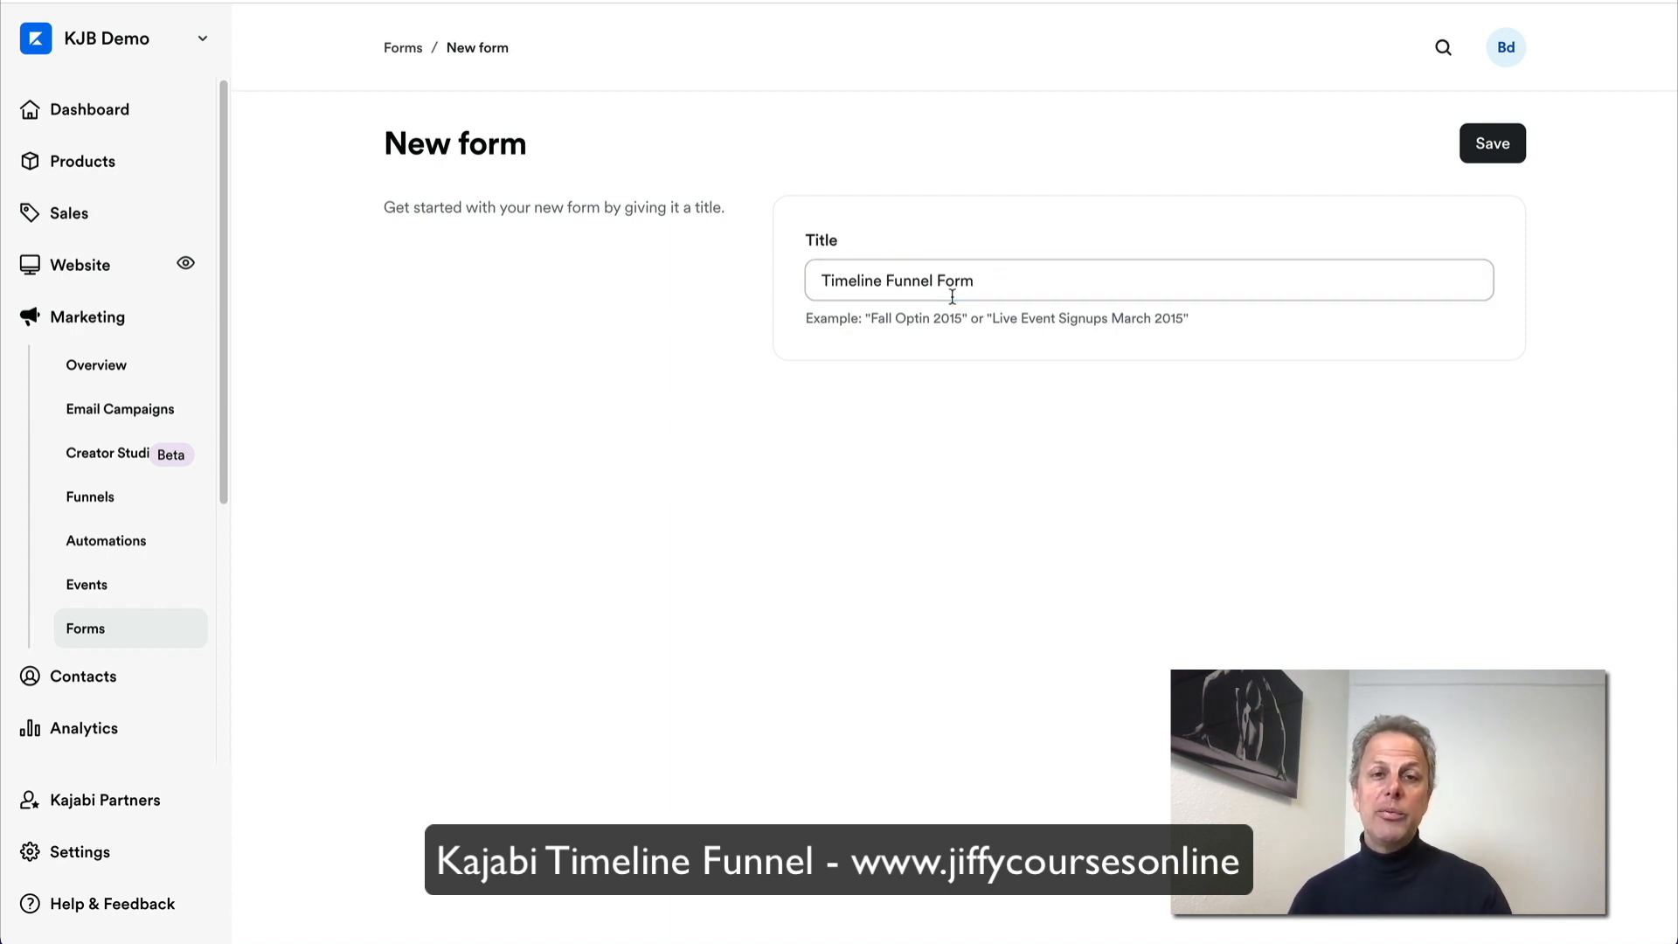
pyautogui.click(1501, 143)
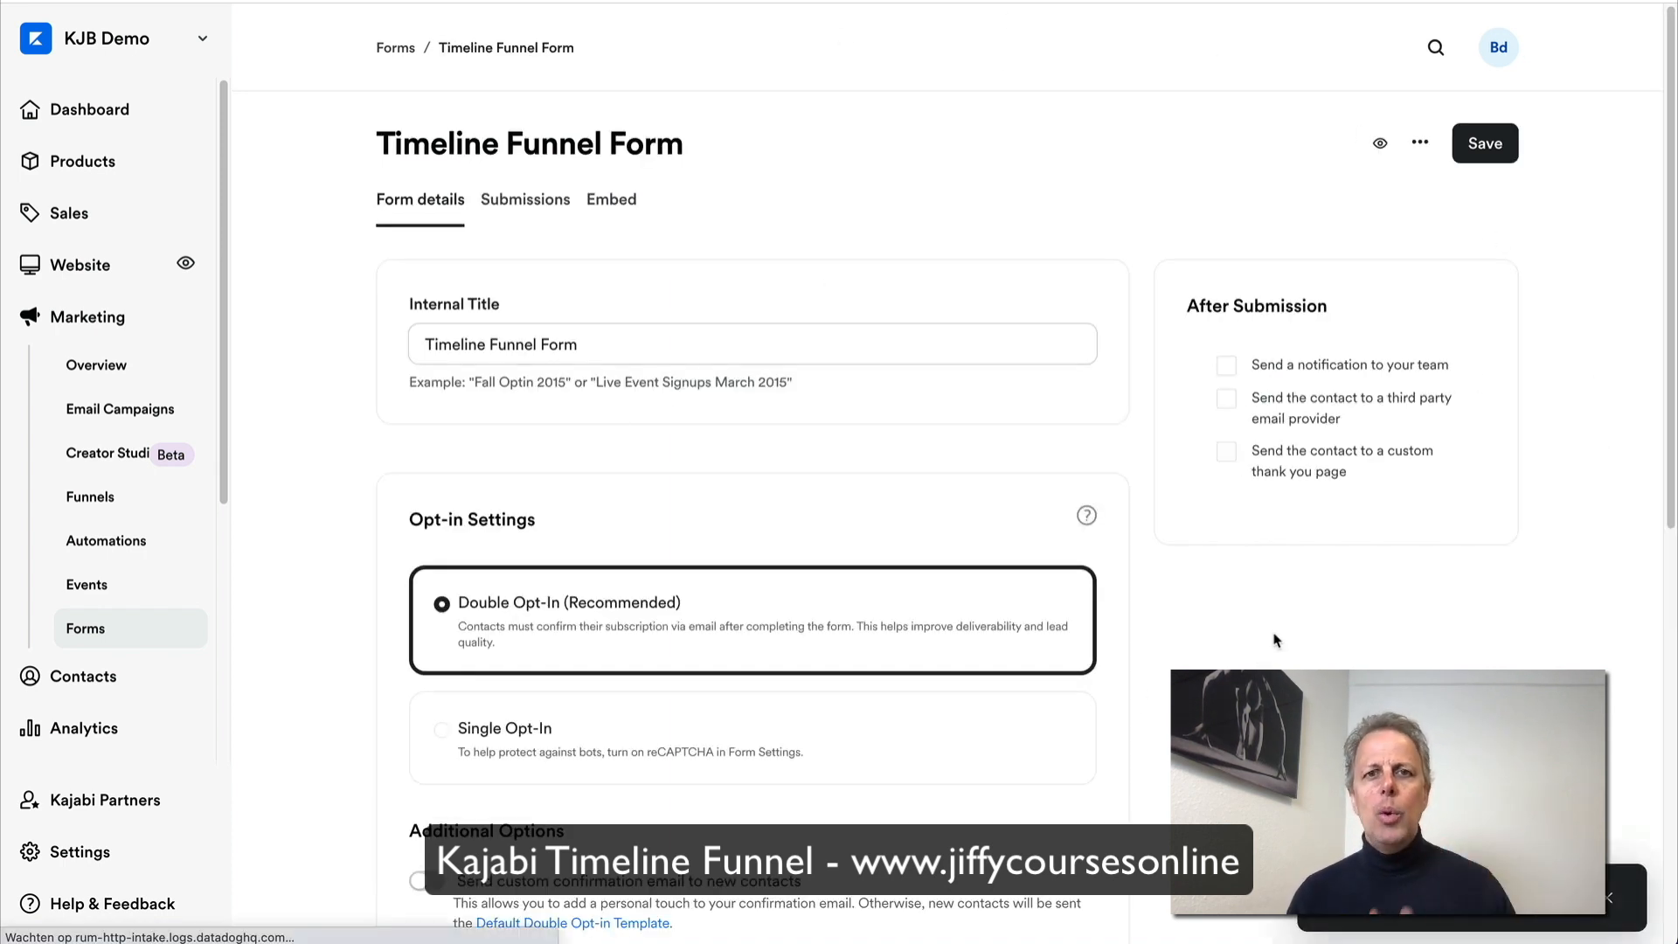
# Step: Switch the Timeline Funnel Form's opt-in setting to Single Opt-In and save the form
pyautogui.scroll(-3, 513, 532)
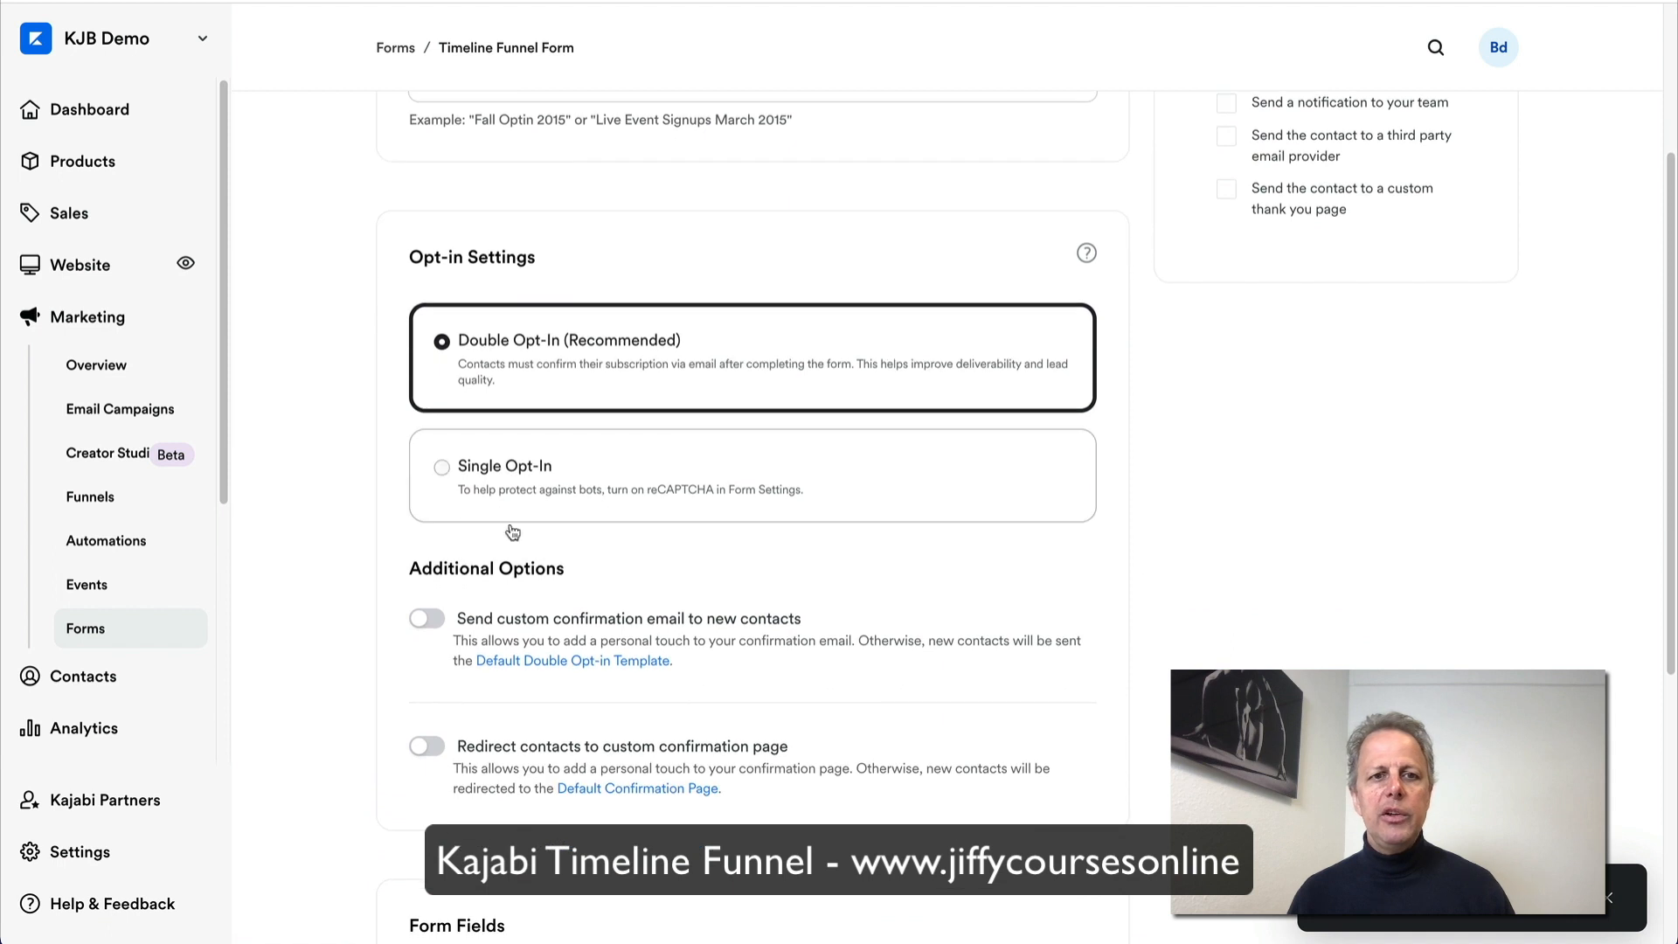
pyautogui.click(442, 469)
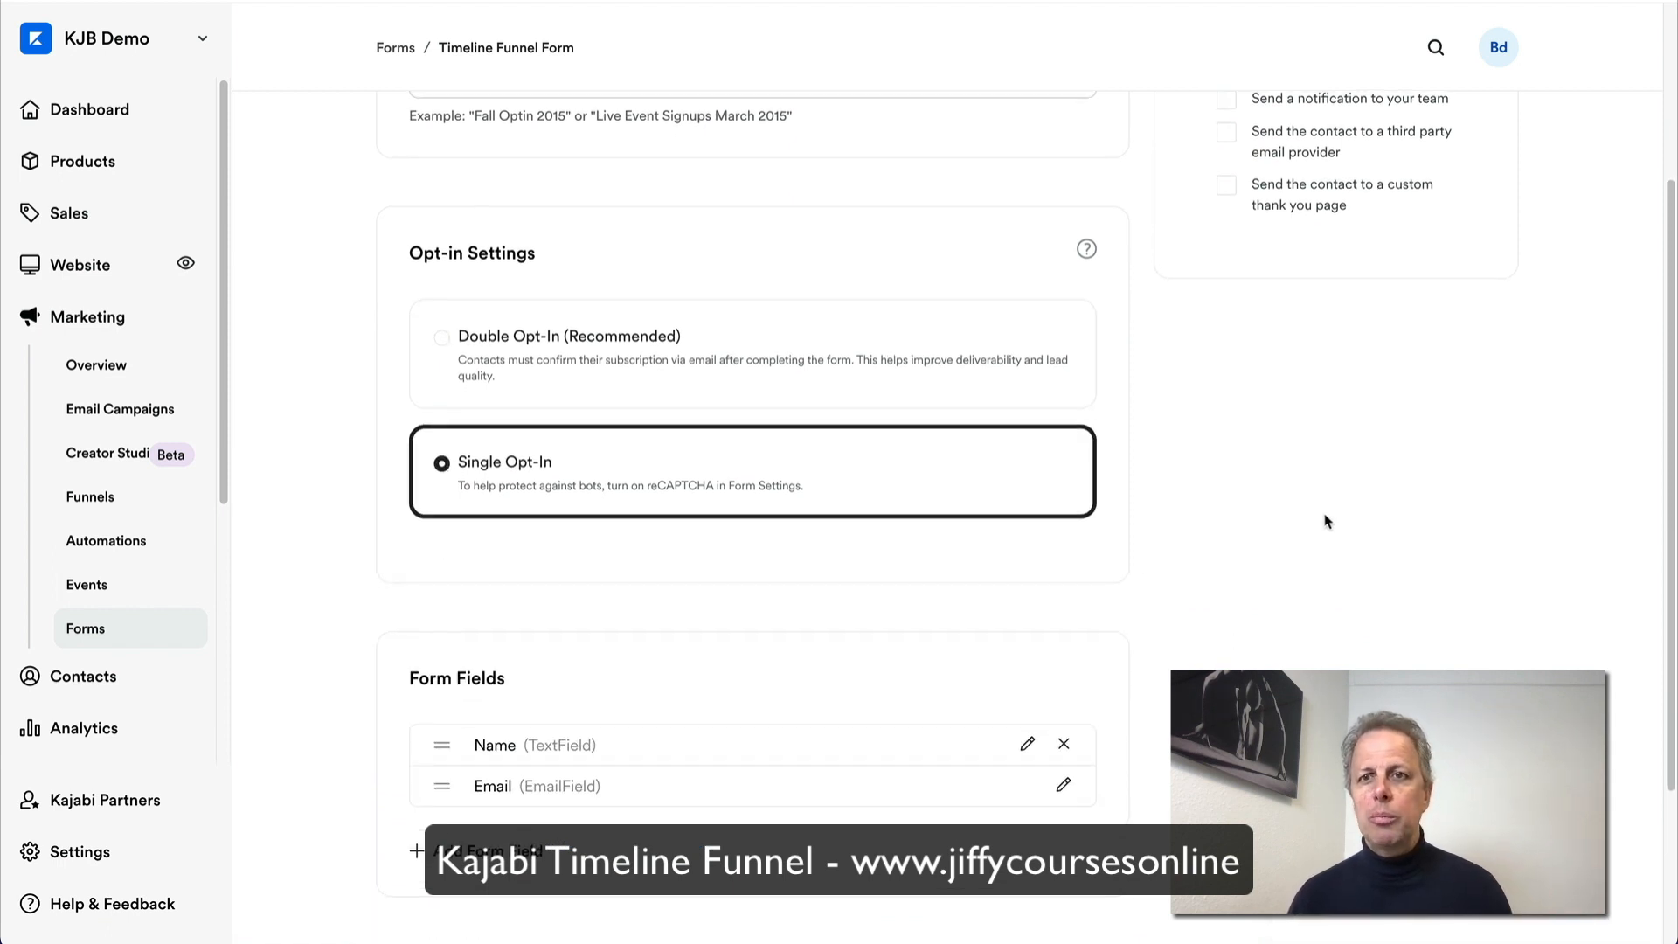
pyautogui.scroll(3, 1329, 516)
pyautogui.click(1485, 143)
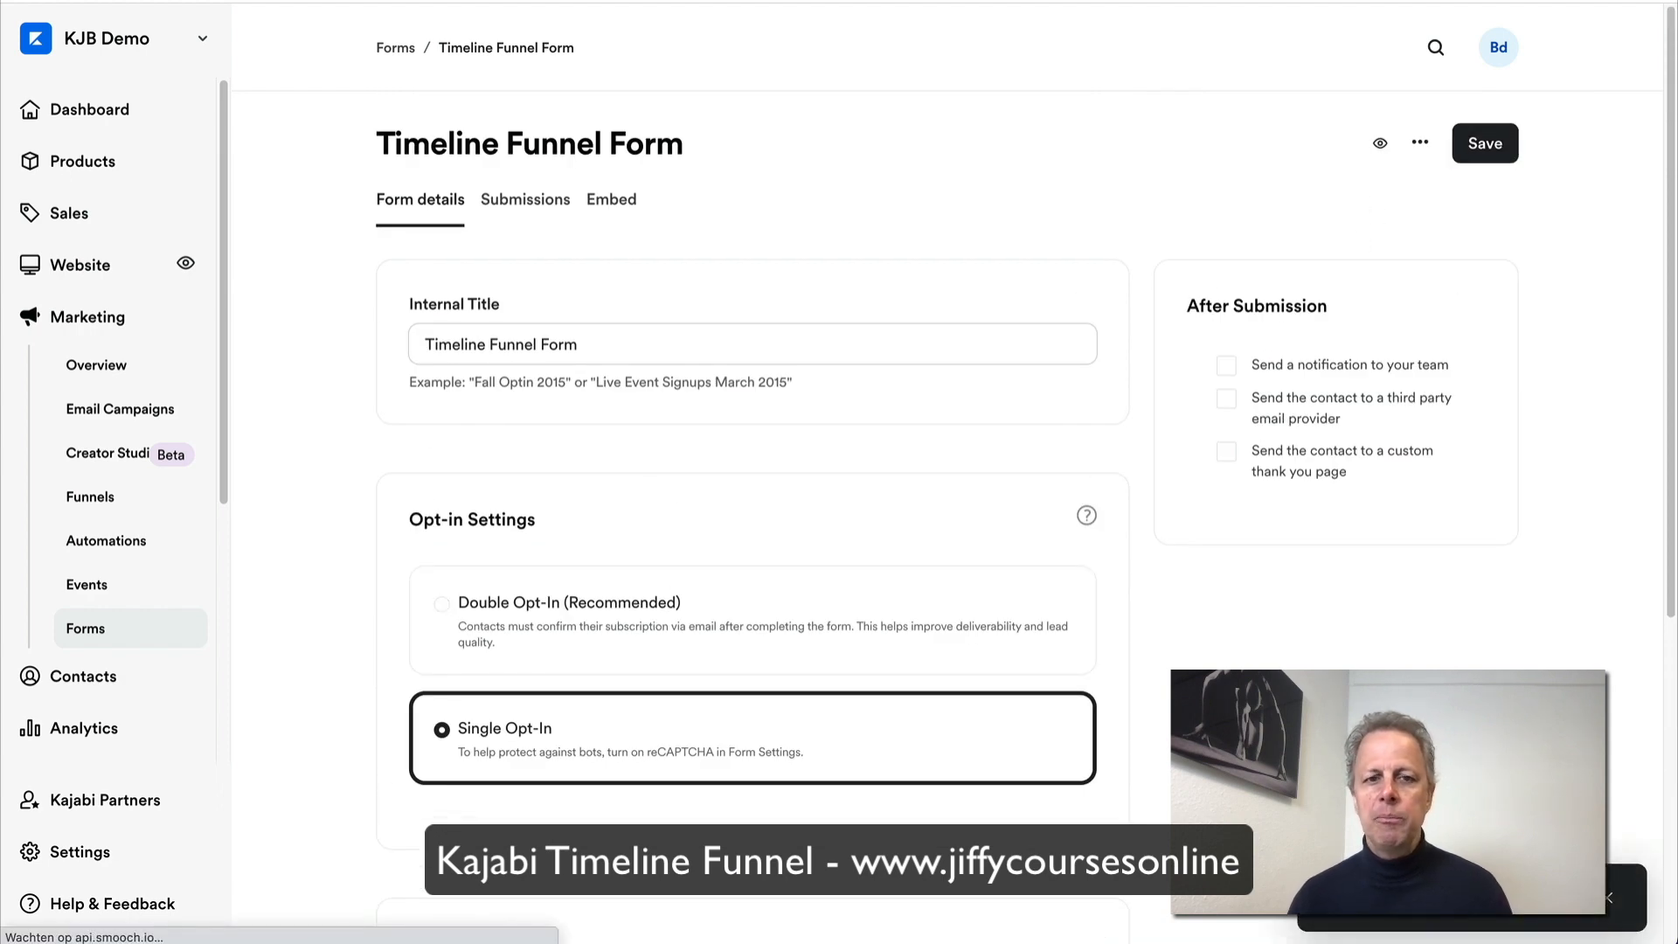
pyautogui.scroll(-5, 752, 515)
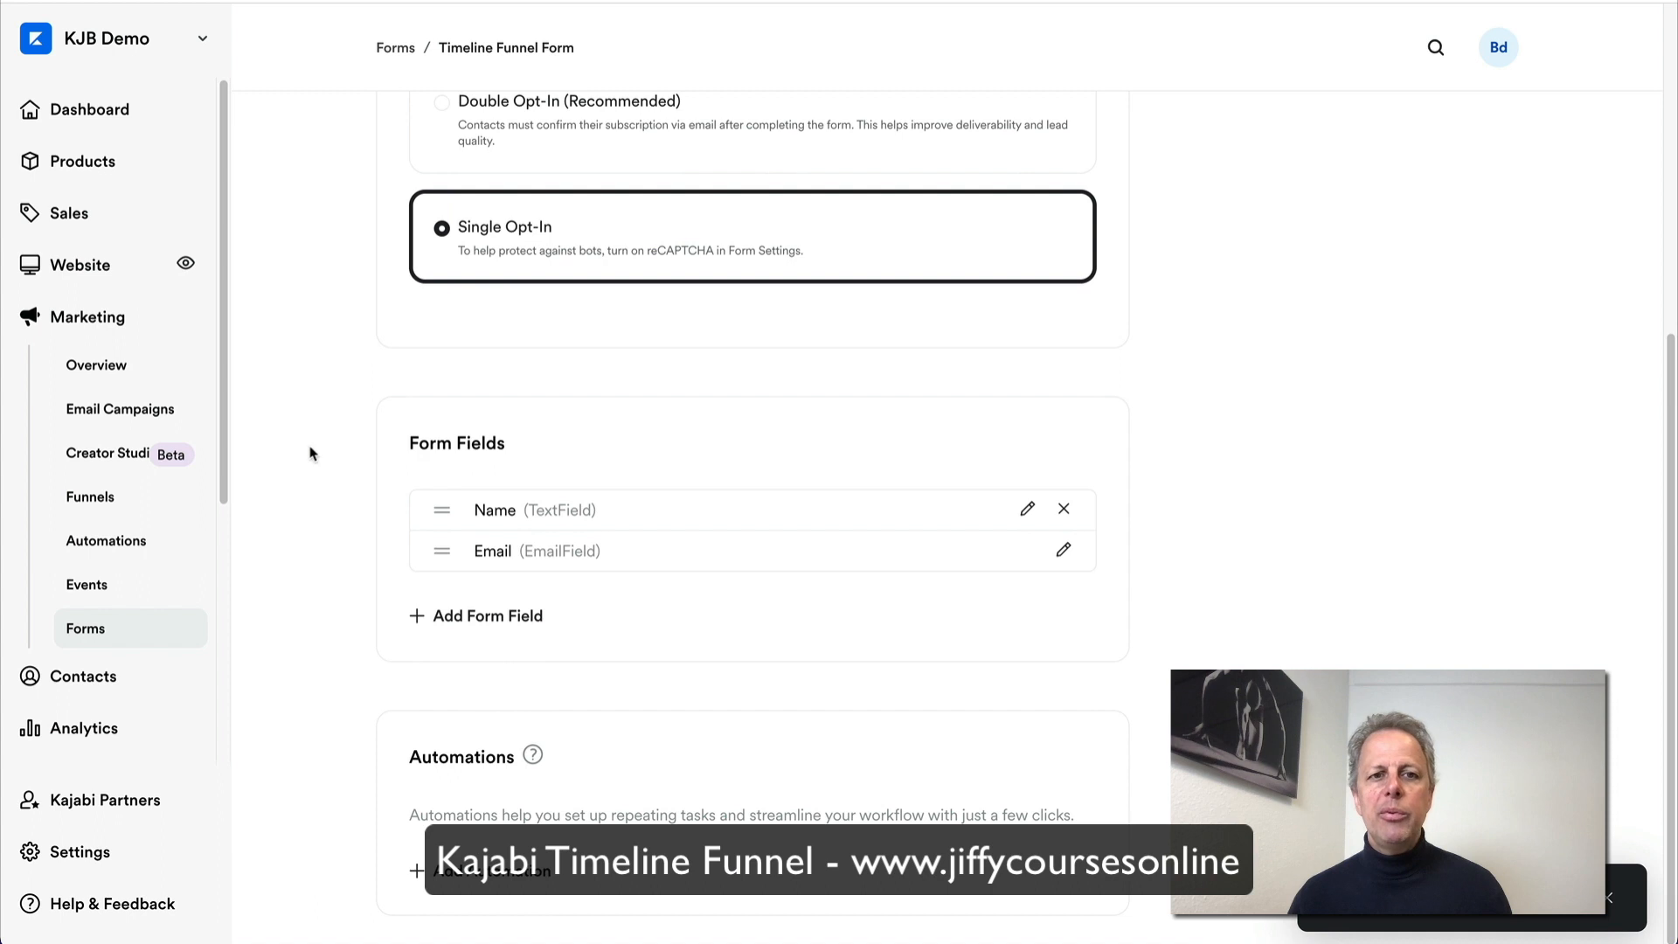
# Step: Add a new non-required text field titled "Timeline Funnel" to the Timeline Funnel Form
pyautogui.click(471, 622)
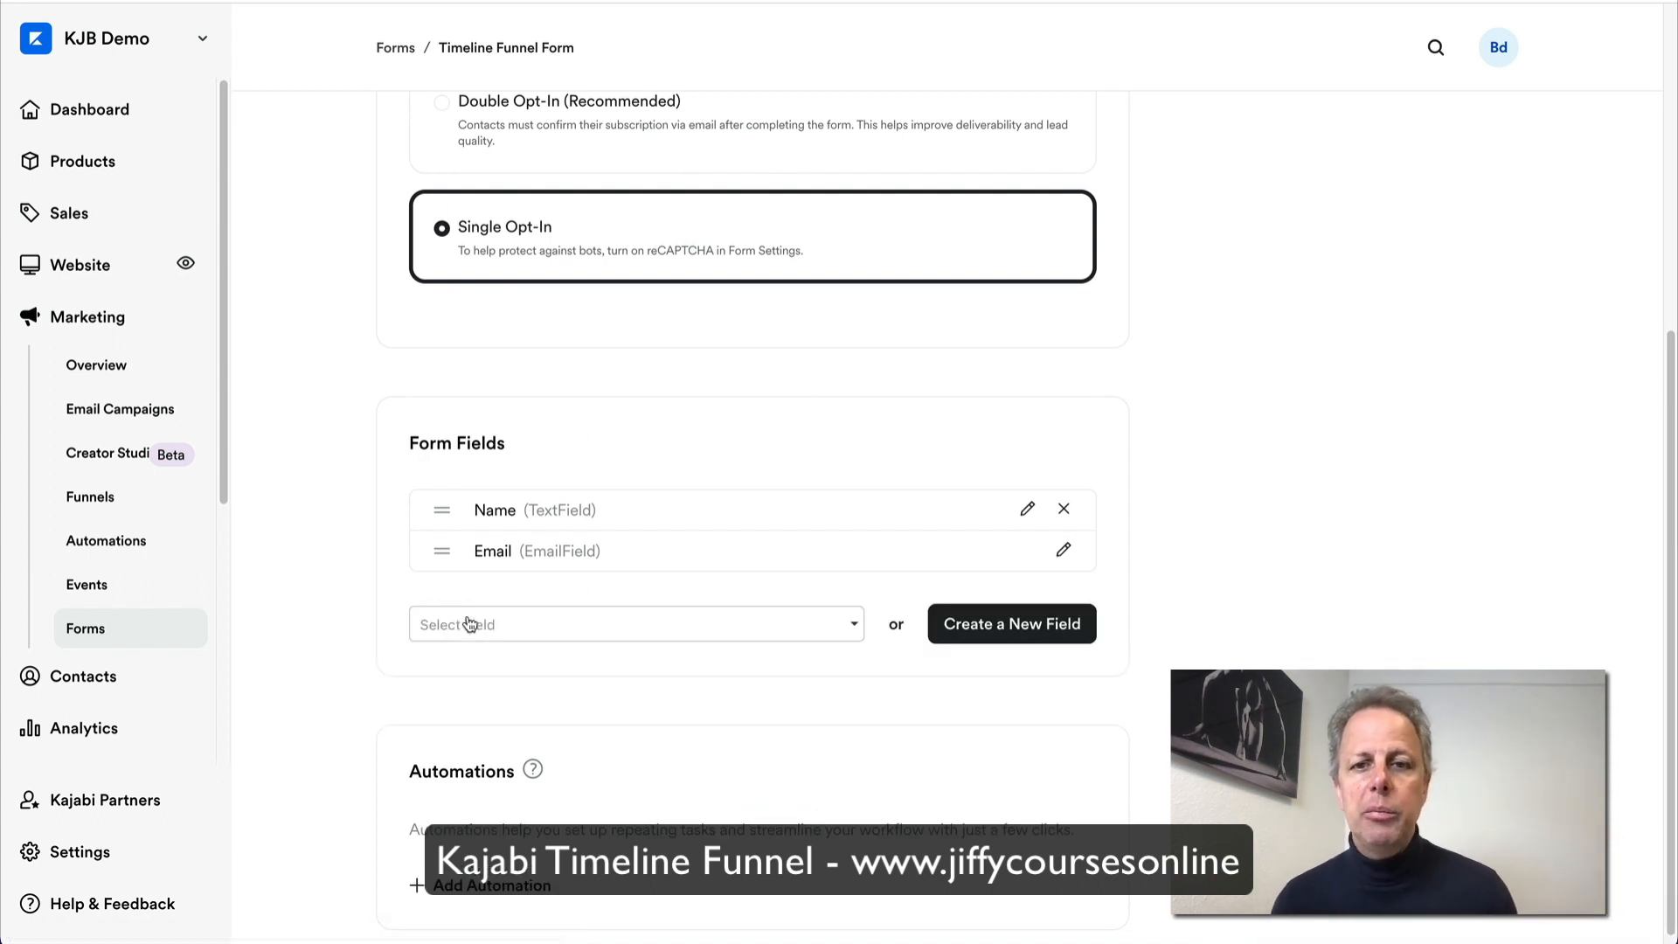
pyautogui.click(1014, 631)
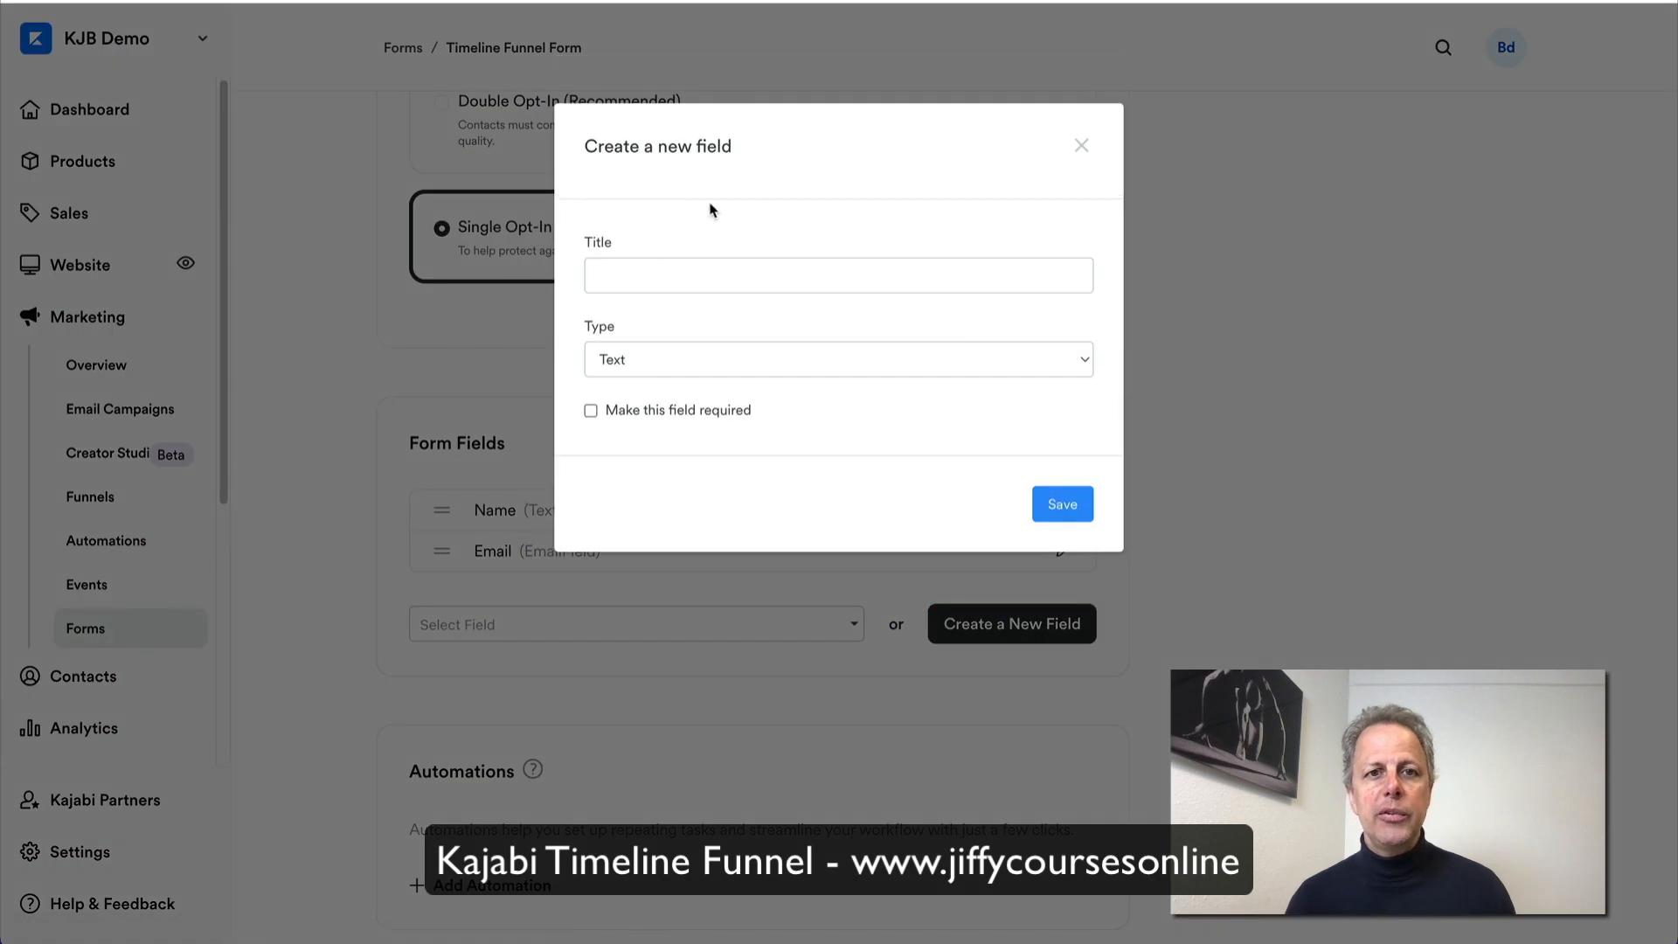
pyautogui.click(665, 266)
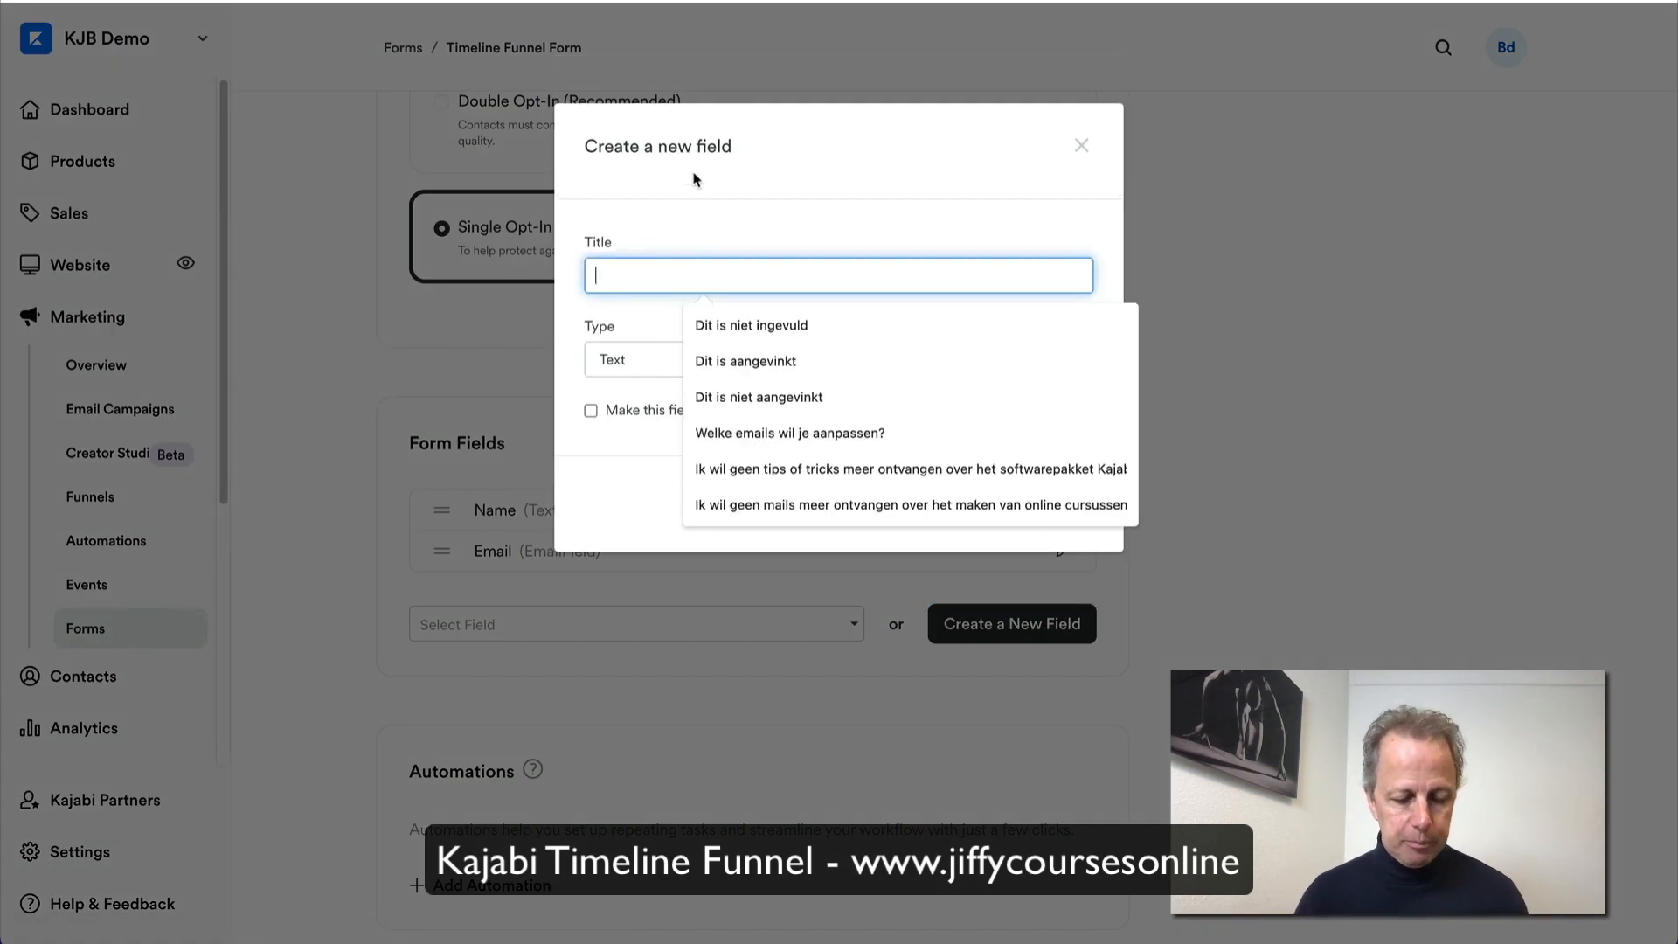
pyautogui.write('Tim')
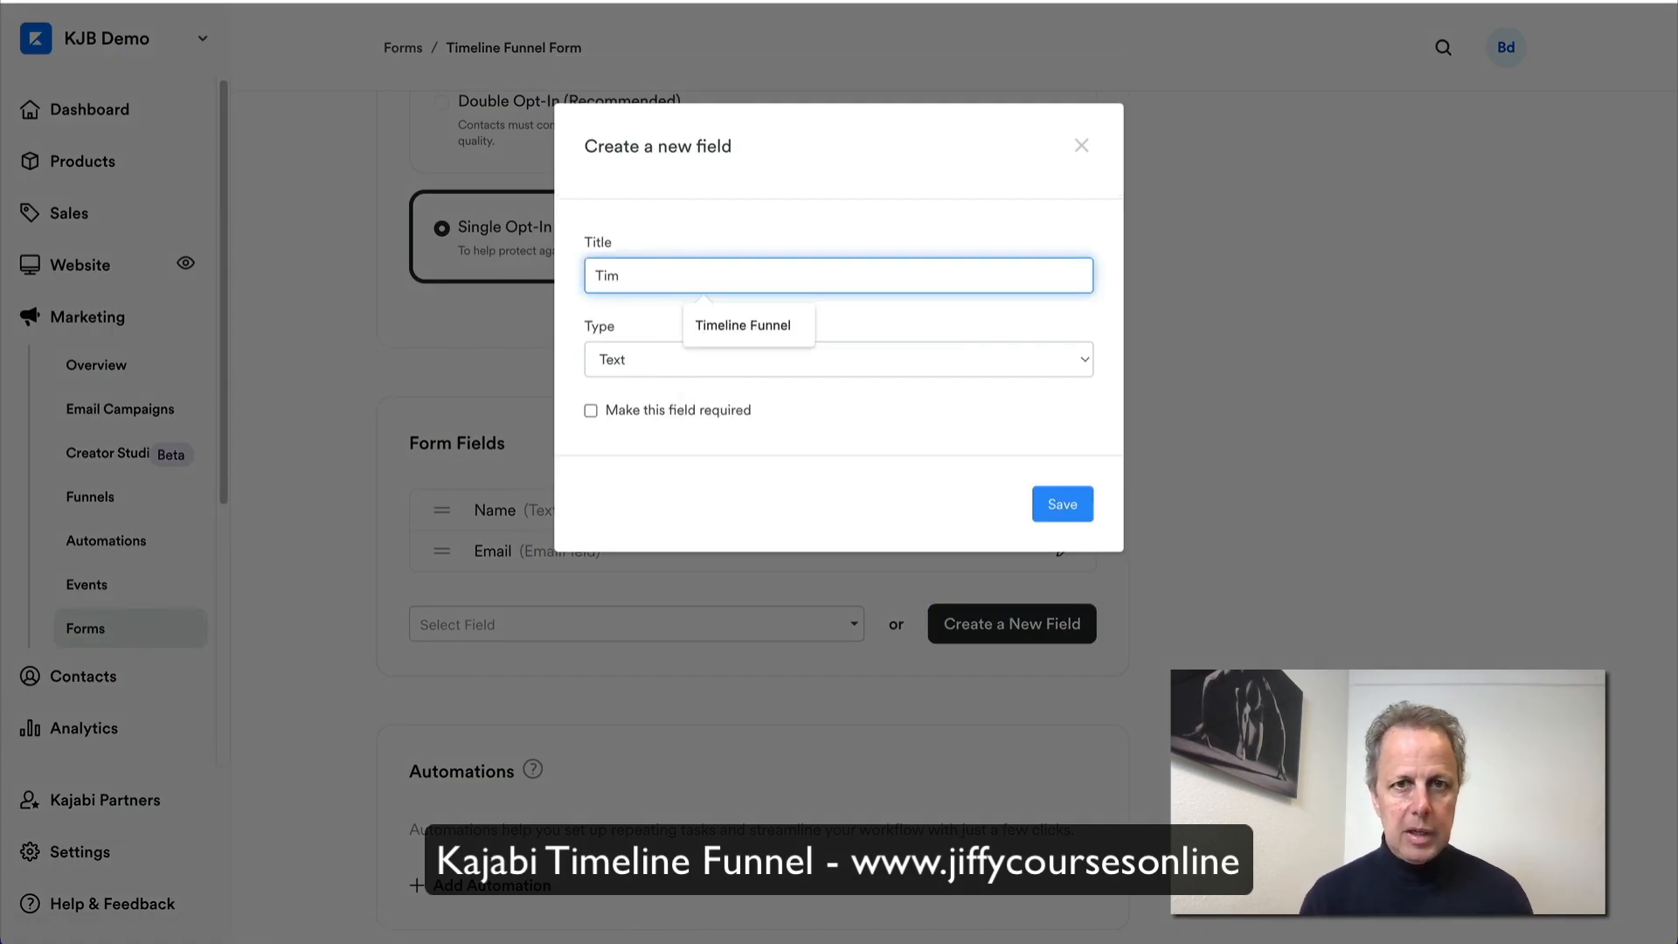
pyautogui.write('e')
pyautogui.press('Down')
pyautogui.press('Return')
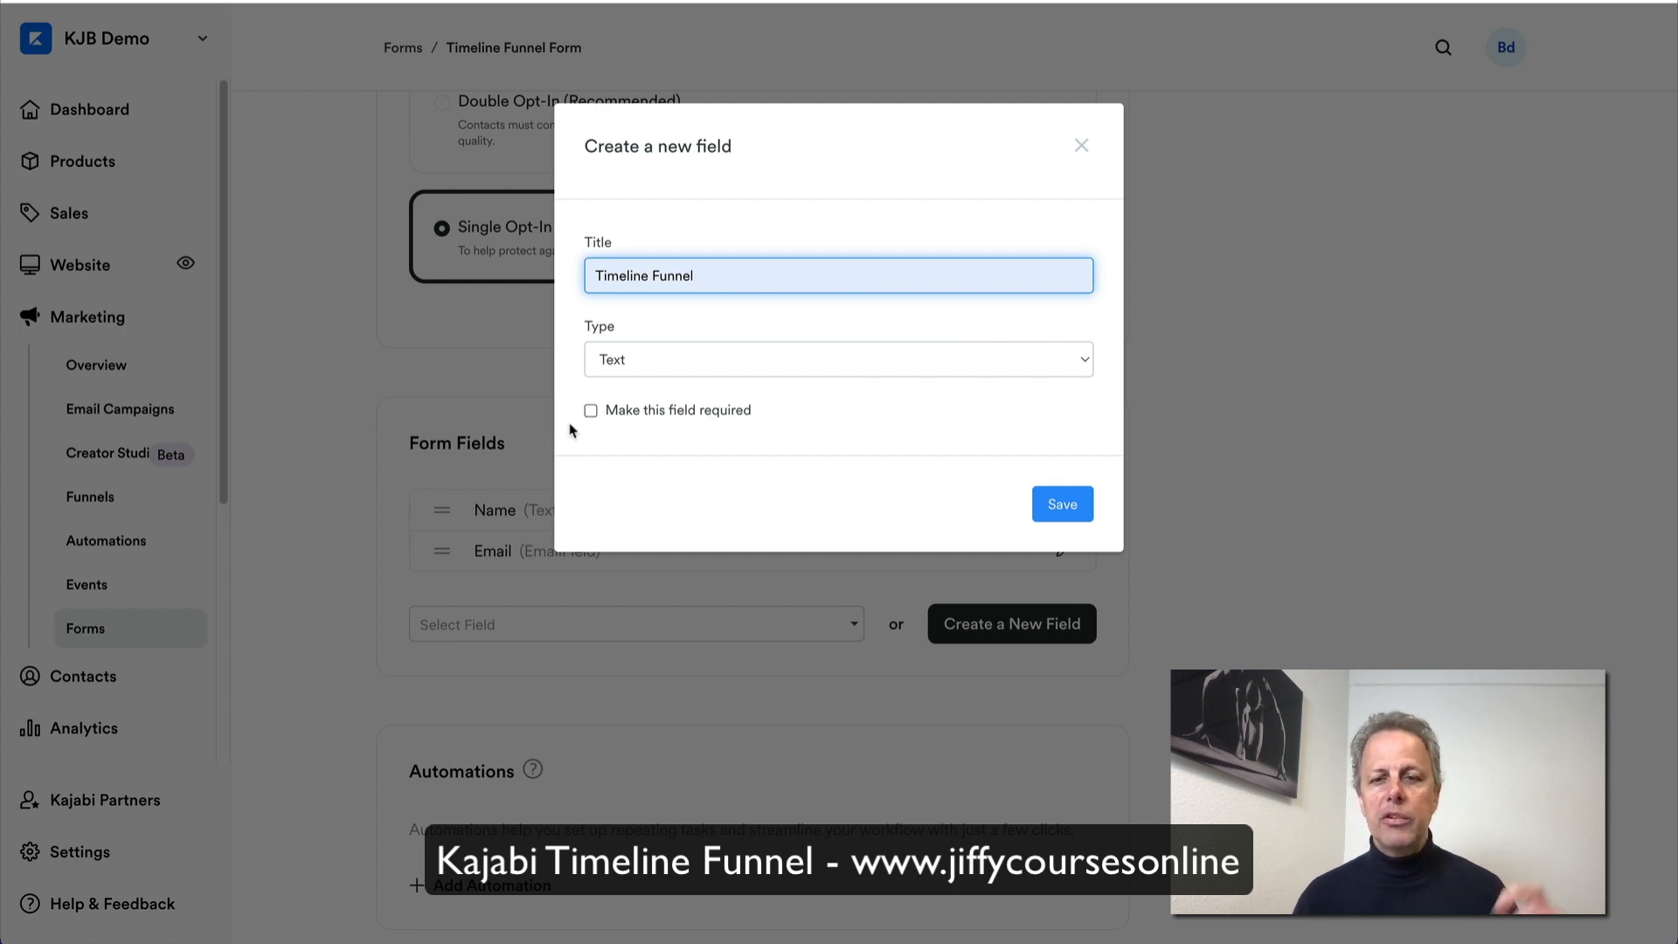
pyautogui.click(1040, 511)
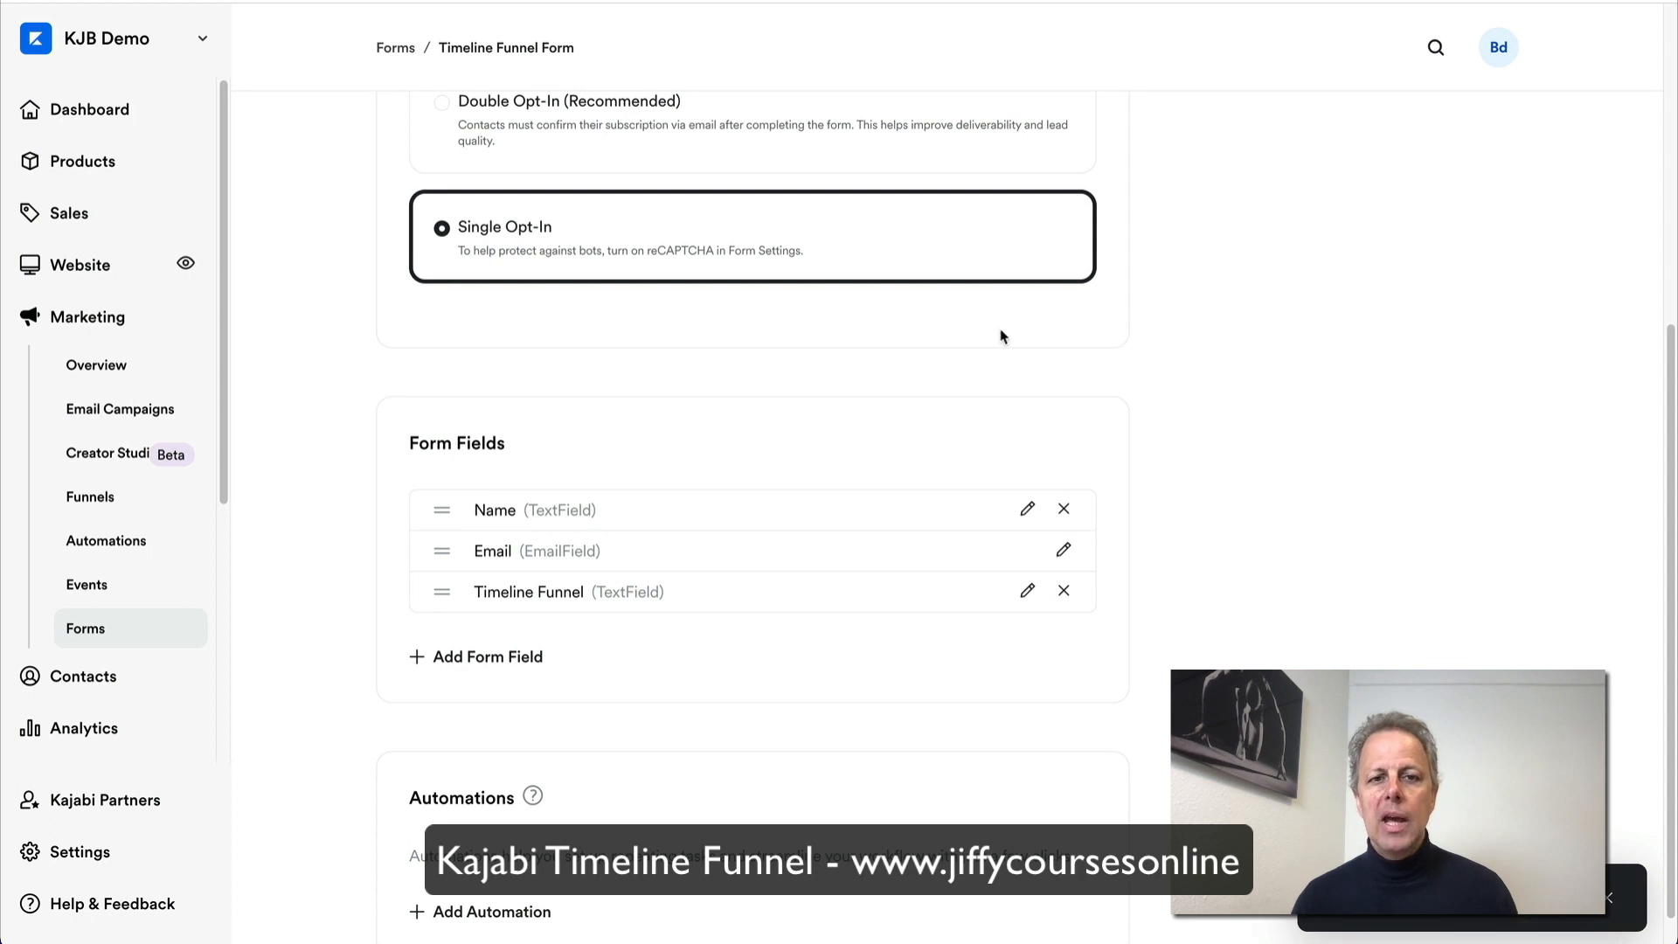
# Step: Review the form's fields and opt-in settings, and save the Timeline Funnel Form
pyautogui.scroll(-1, 1369, 616)
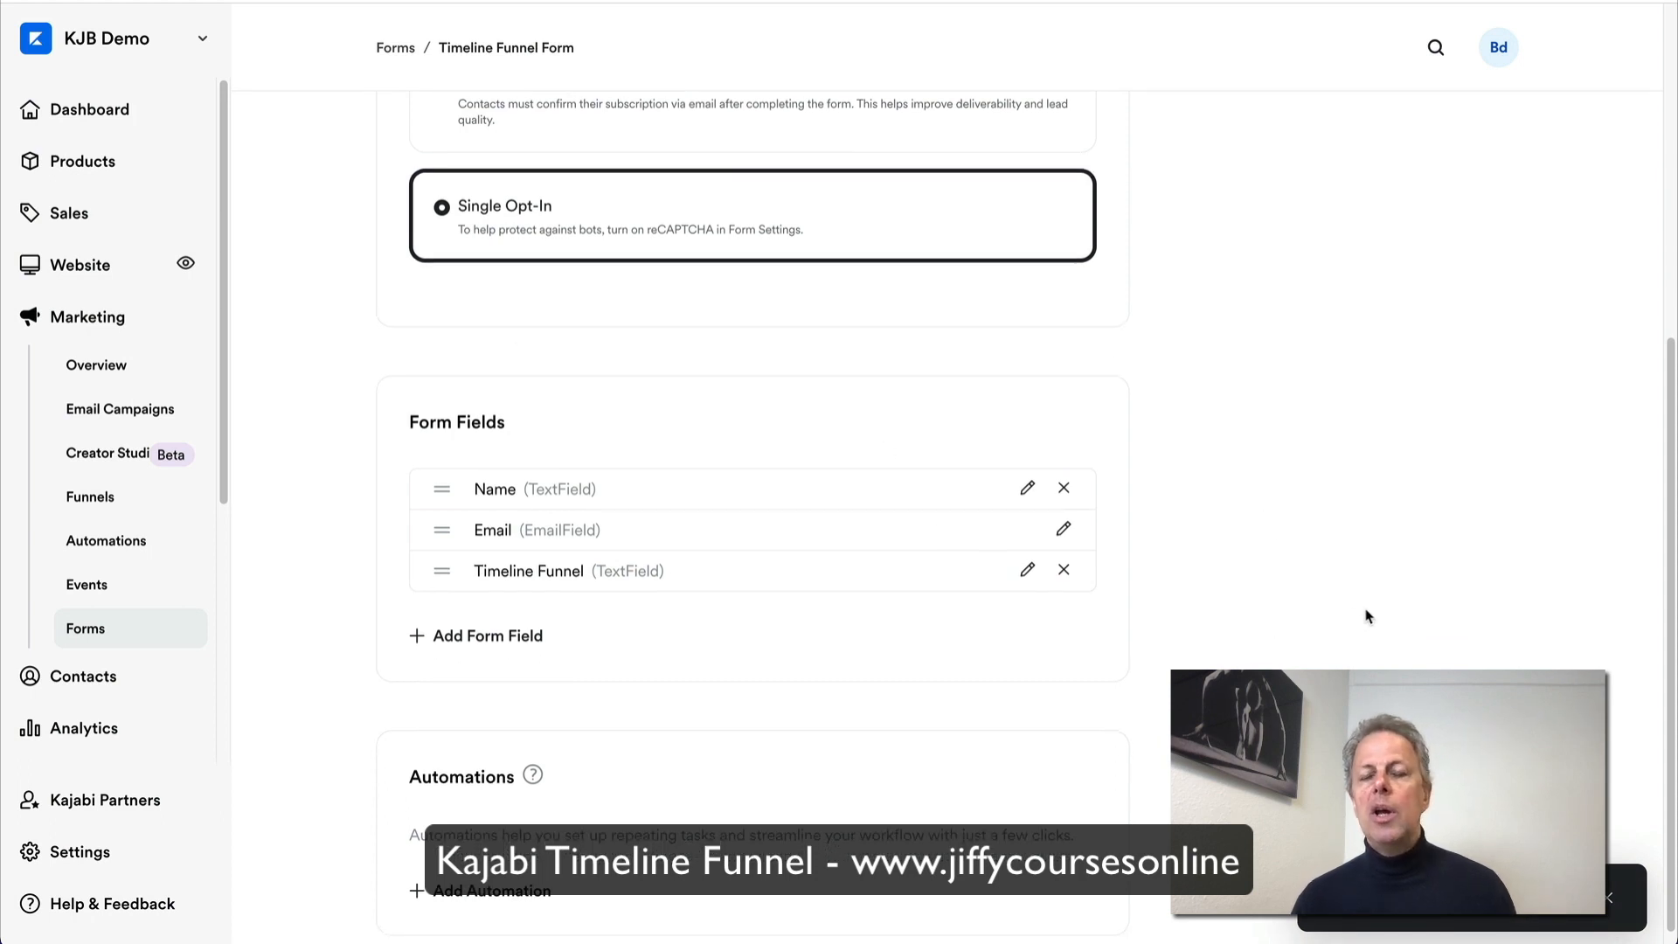
pyautogui.scroll(-1, 1369, 616)
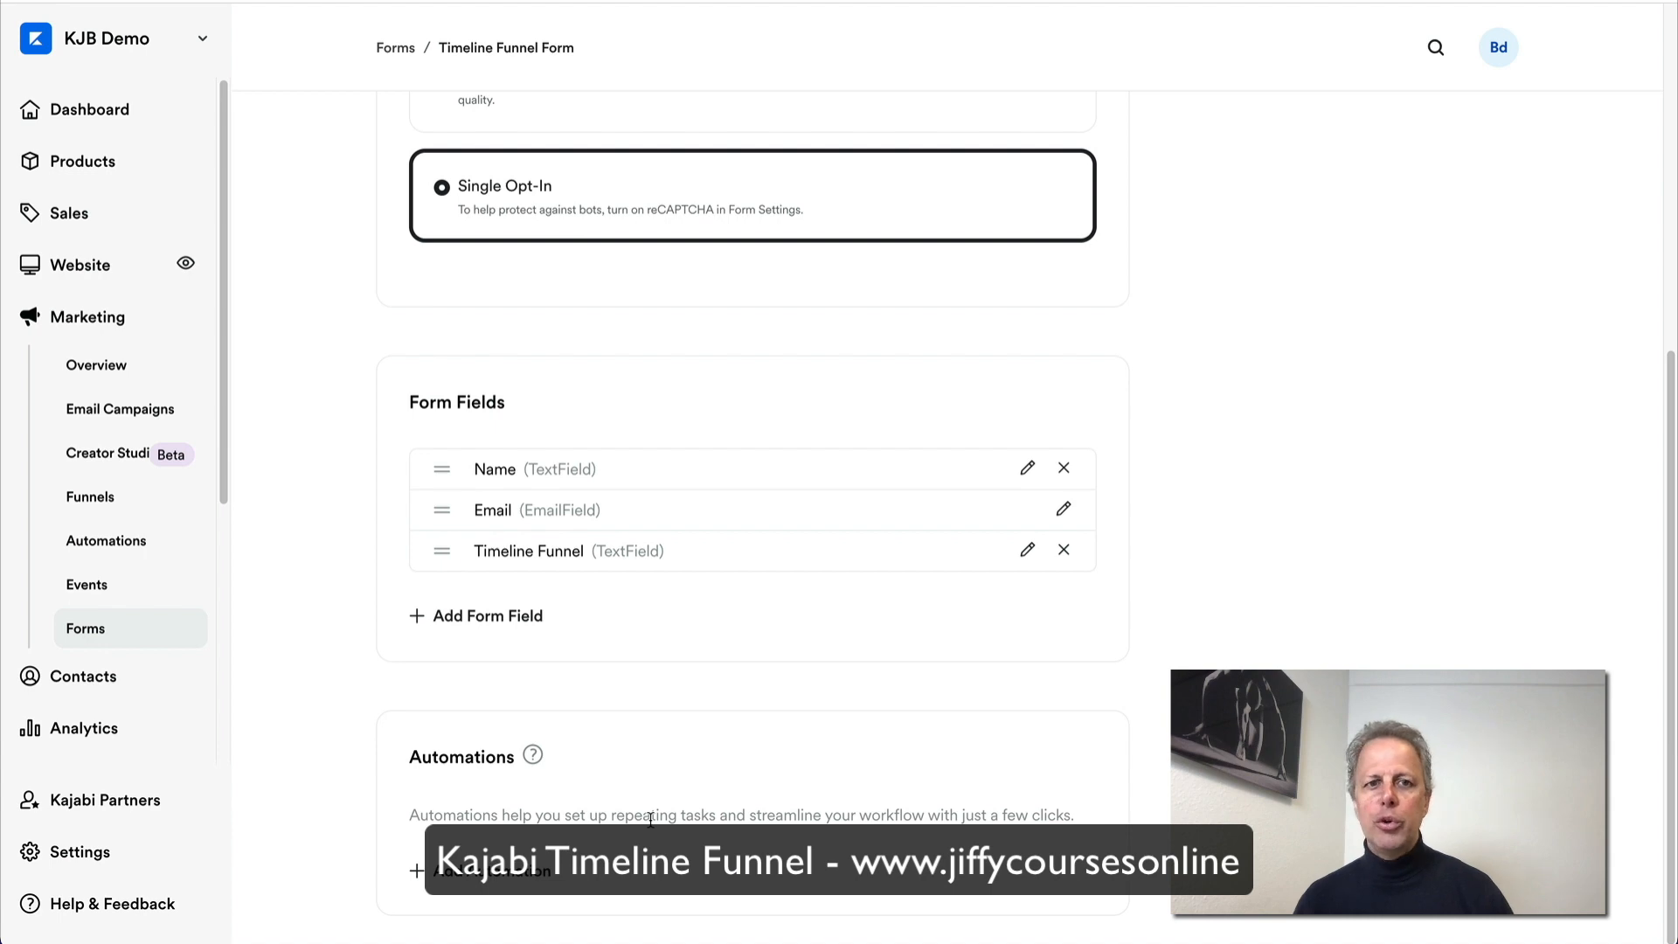
pyautogui.scroll(6, 759, 795)
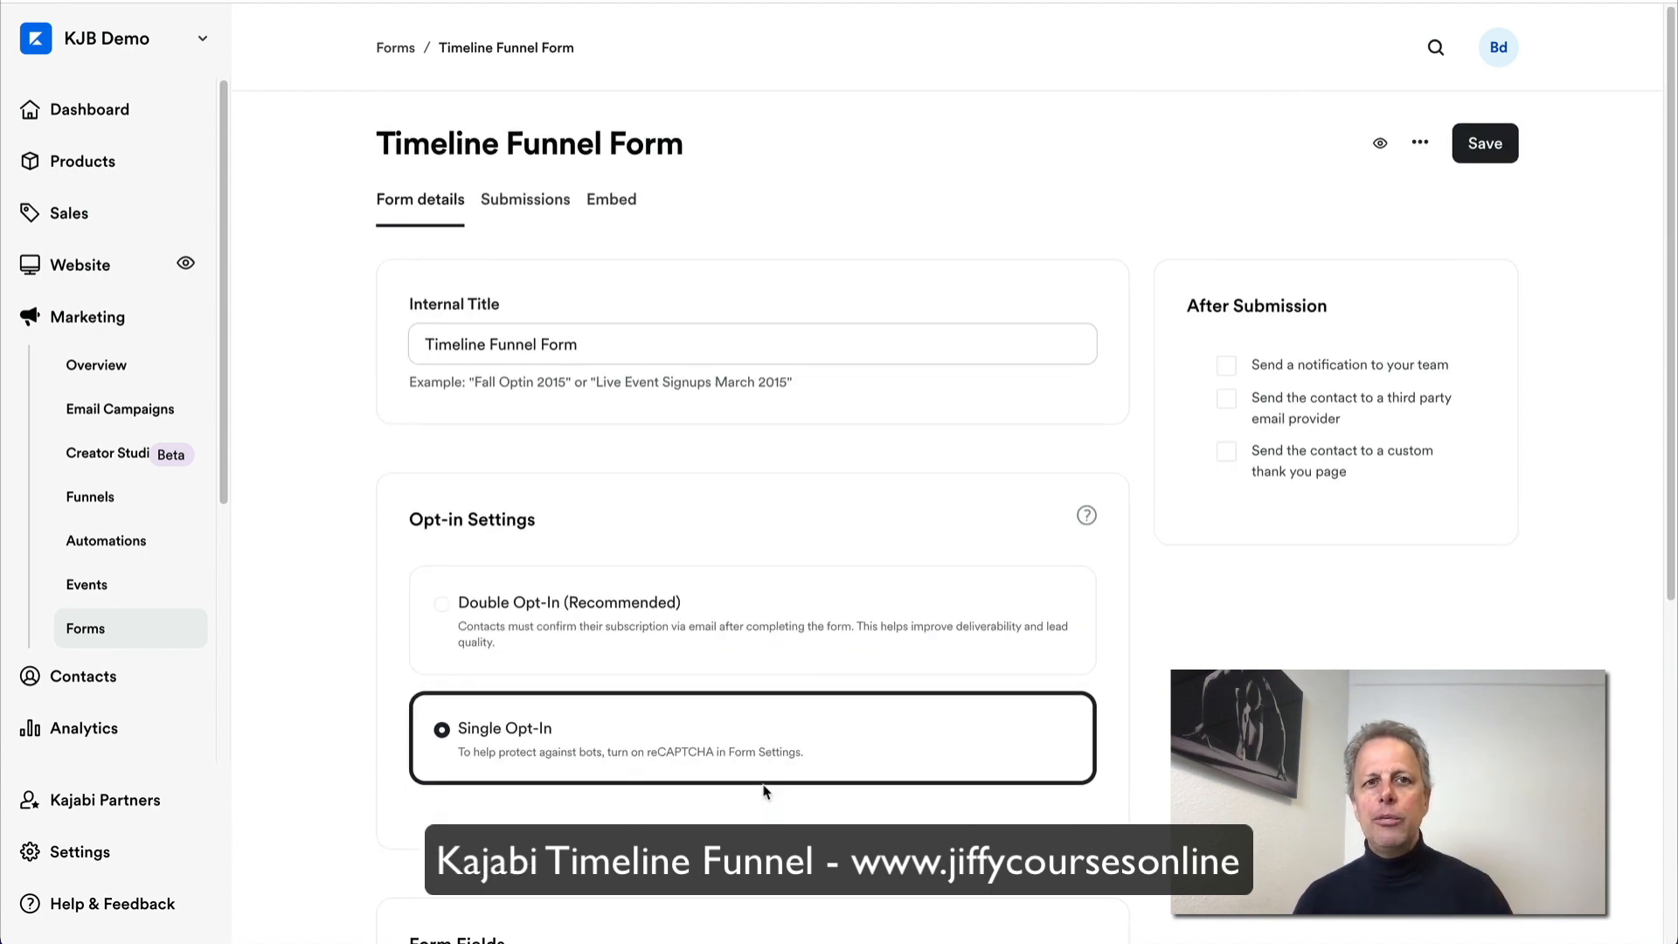
pyautogui.scroll(-6, 770, 798)
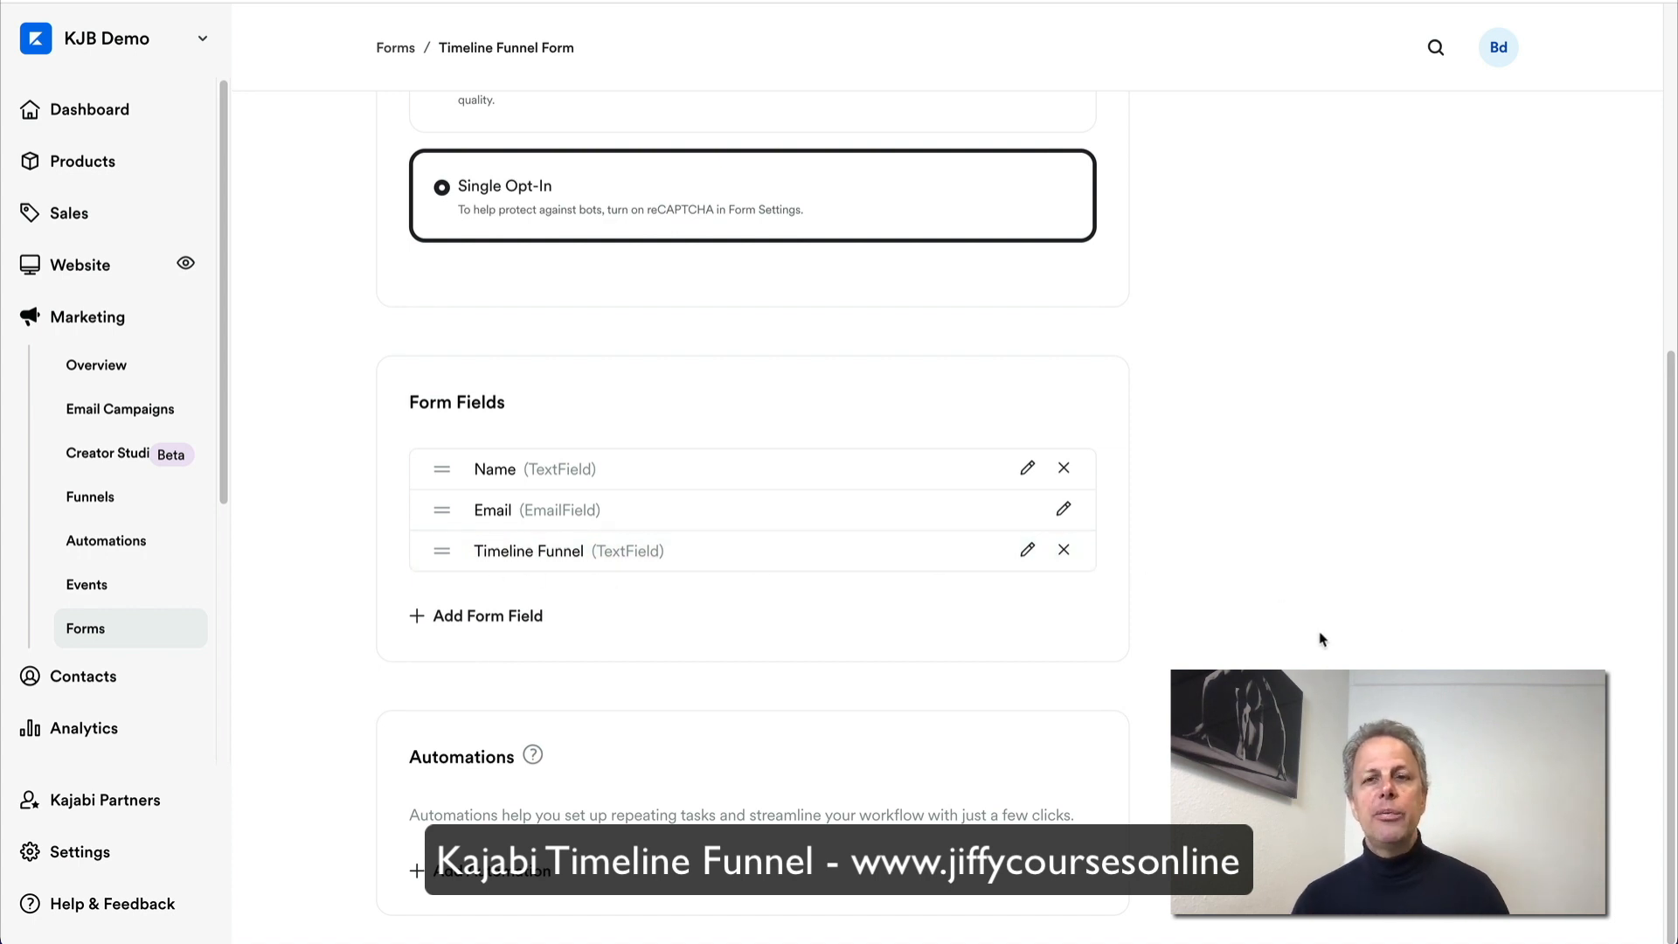
pyautogui.scroll(6, 1320, 639)
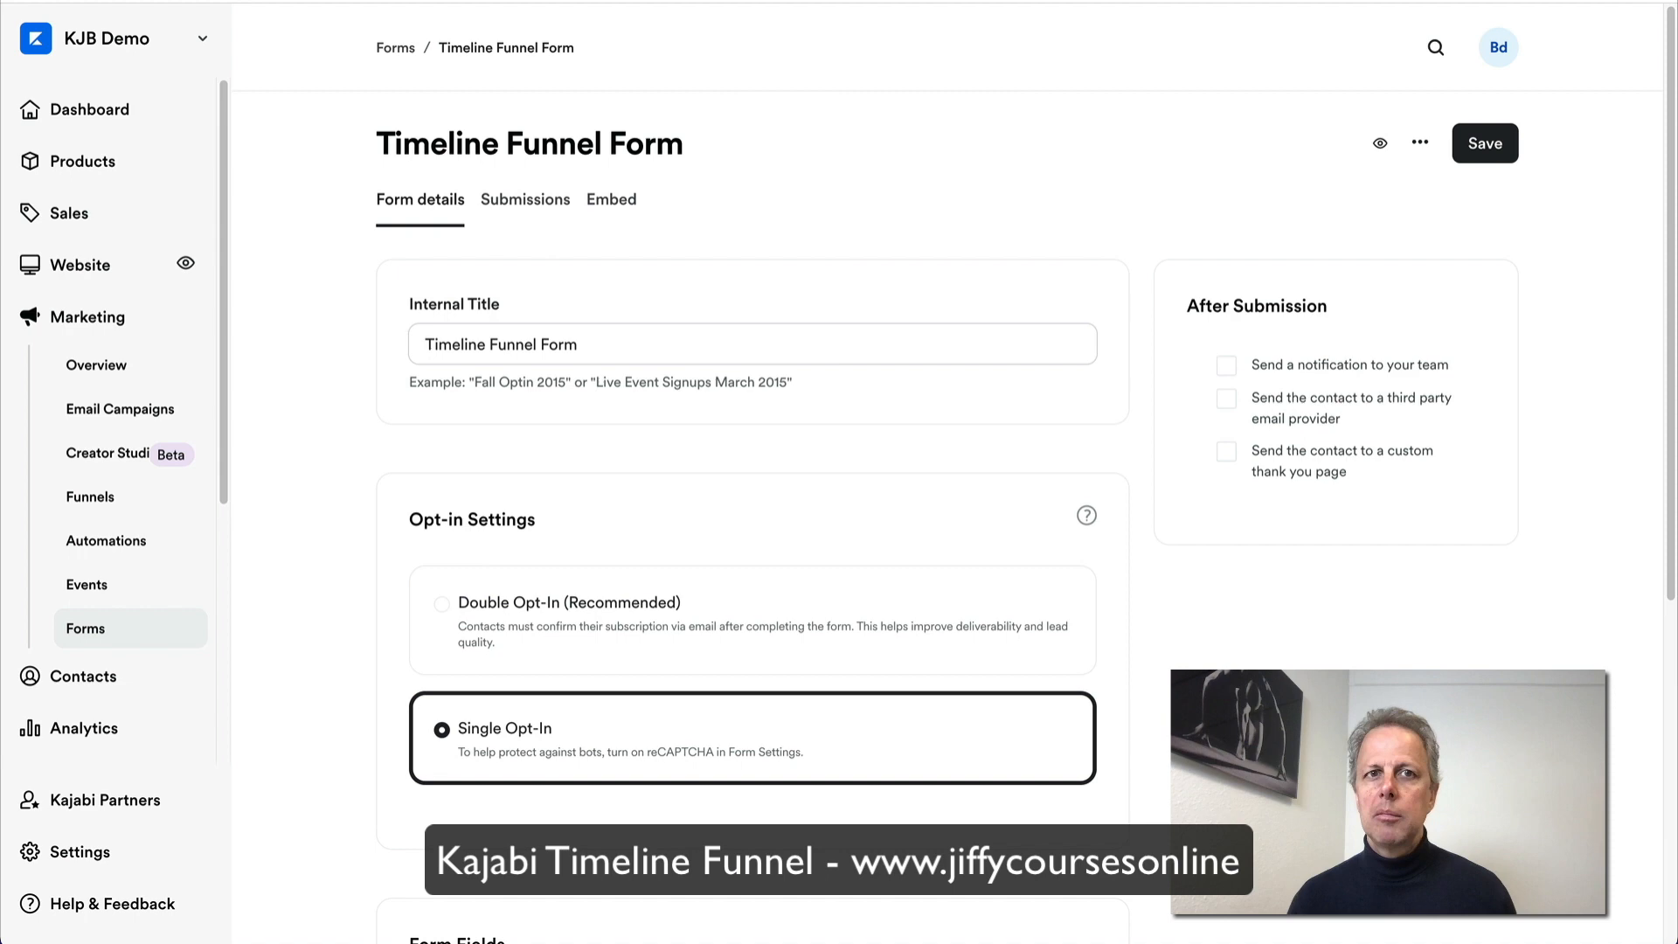
pyautogui.click(1485, 143)
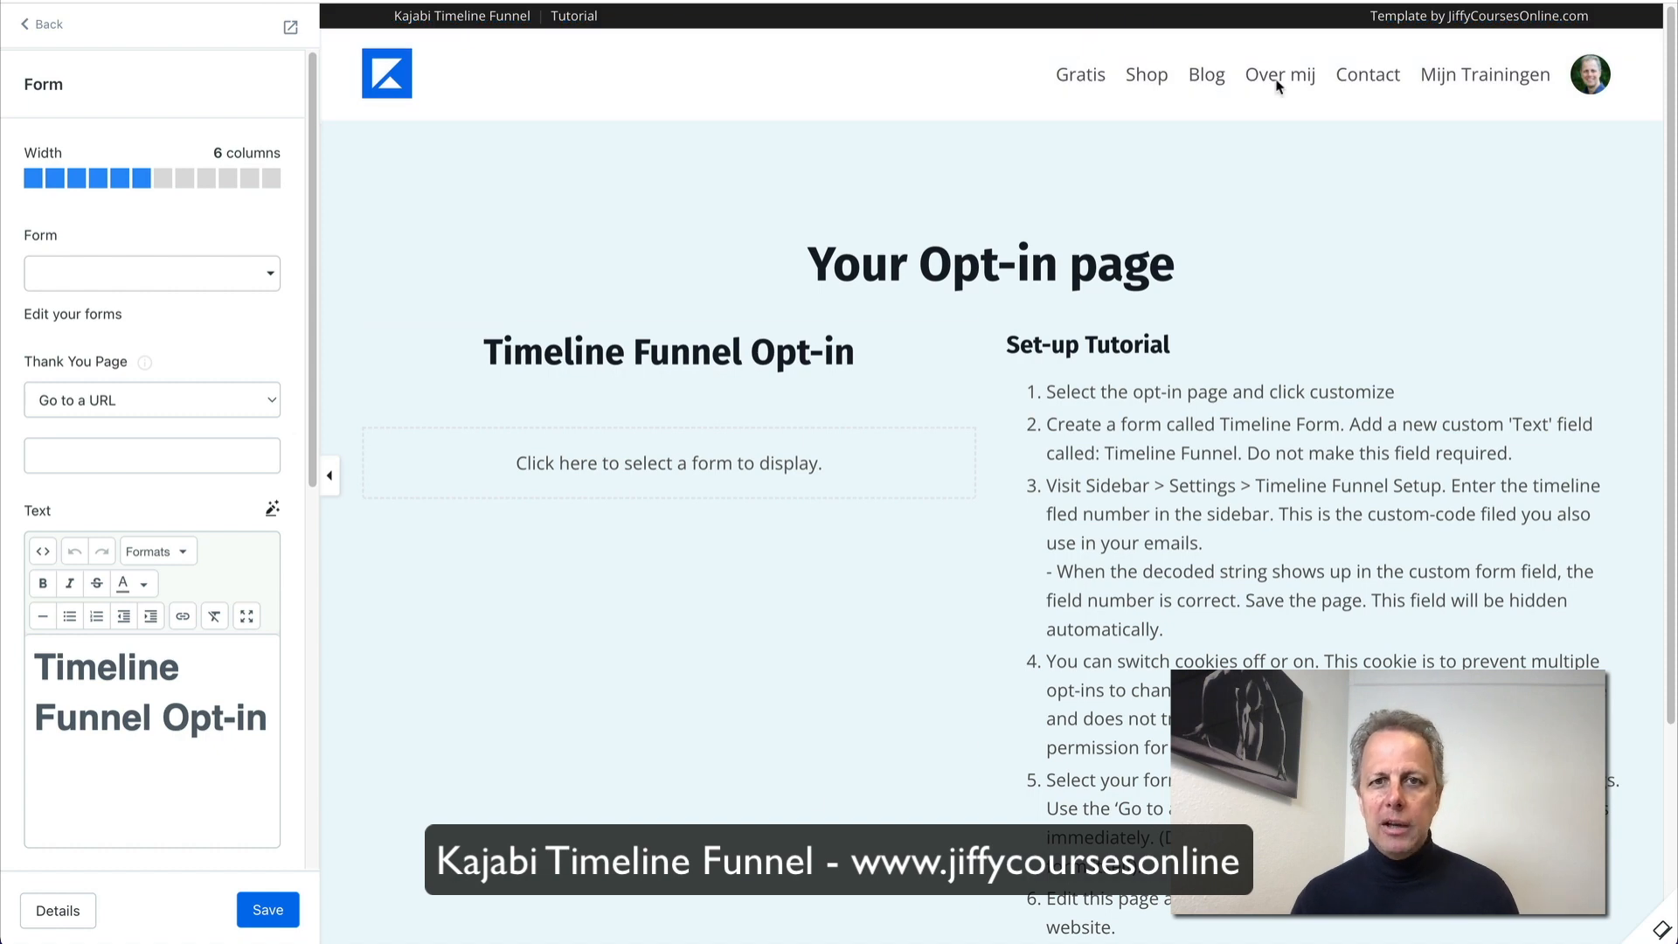
# Step: Assign the Timeline Funnel Form to the opt-in page's form block and save the page
pyautogui.click(134, 278)
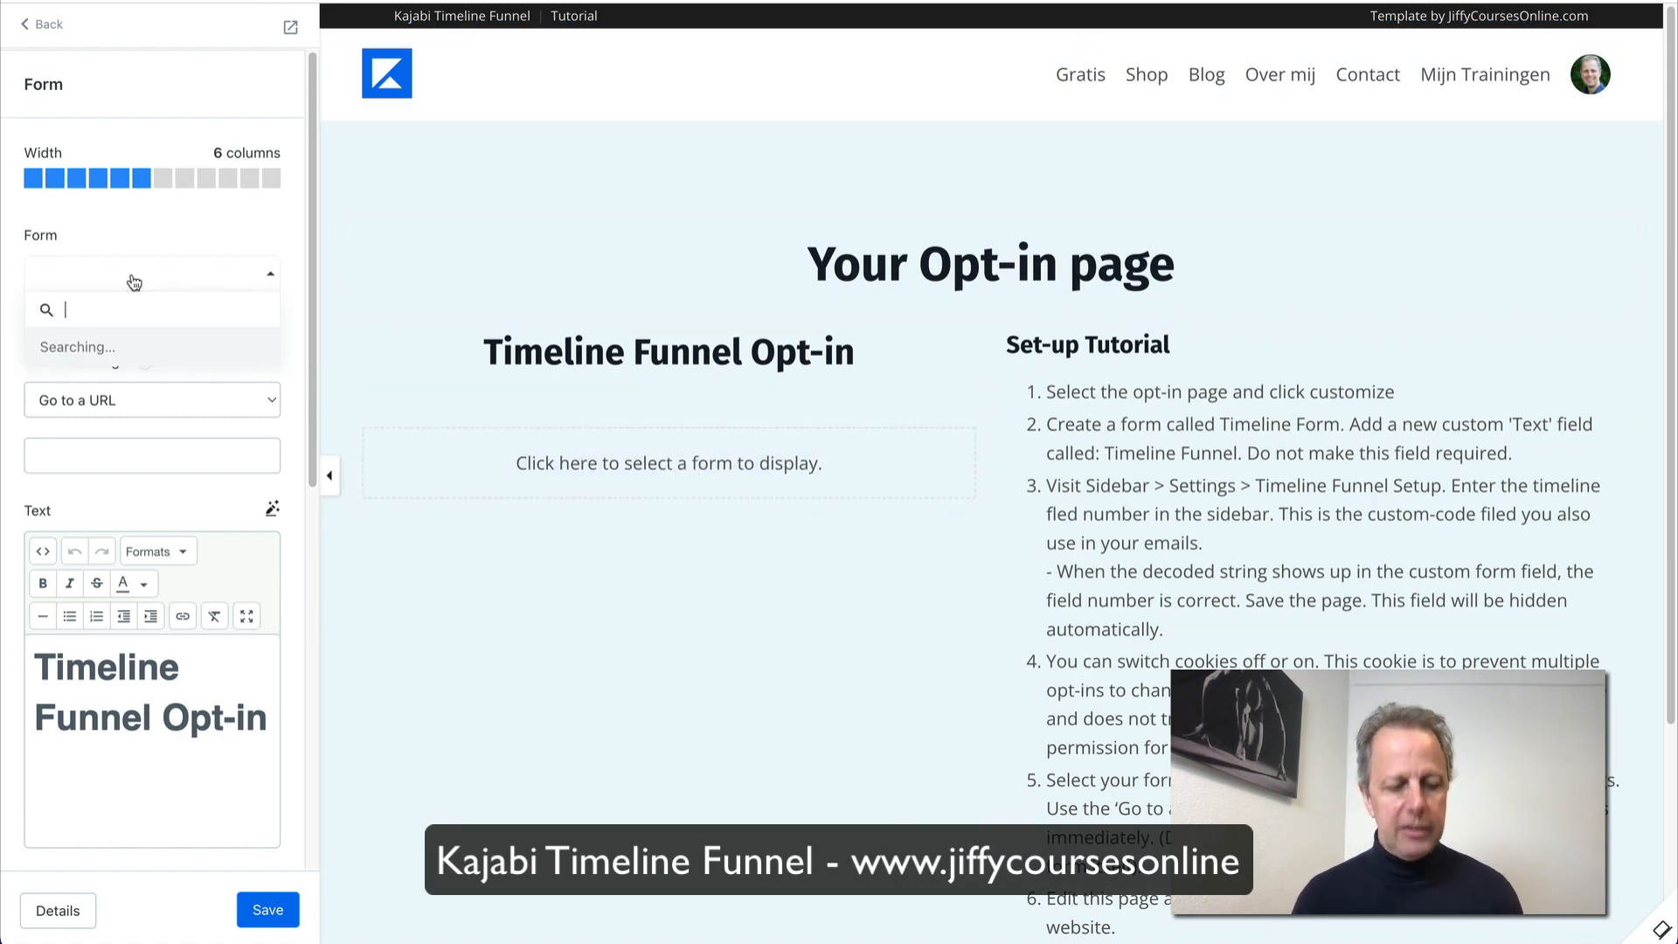
pyautogui.write('time')
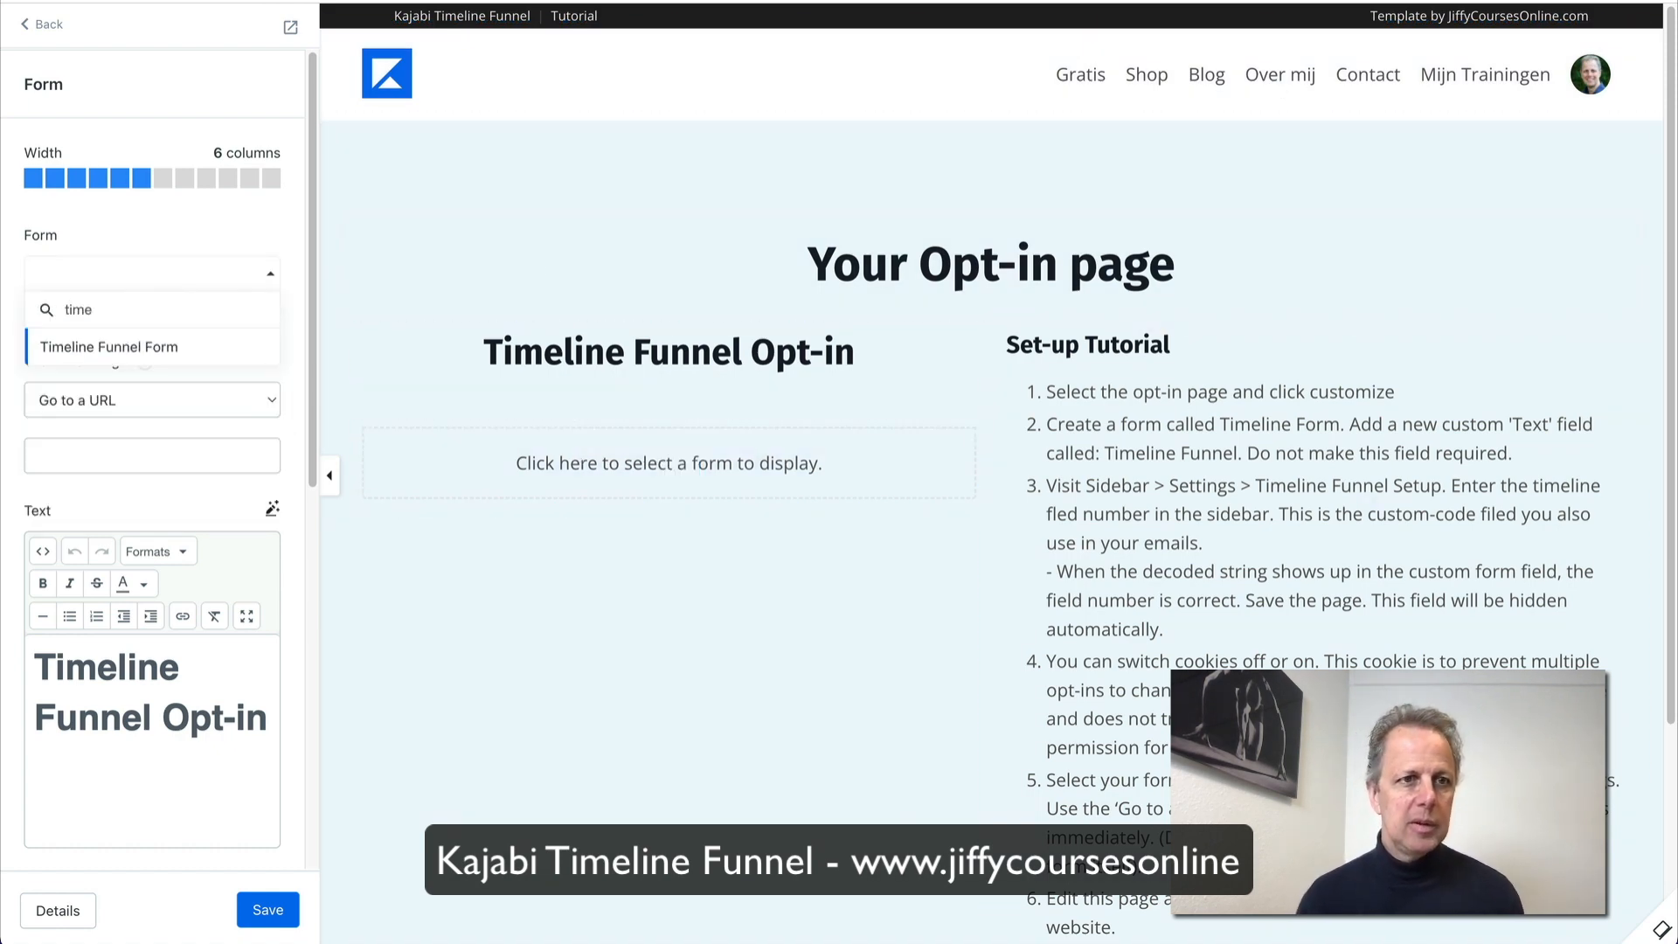
pyautogui.click(145, 354)
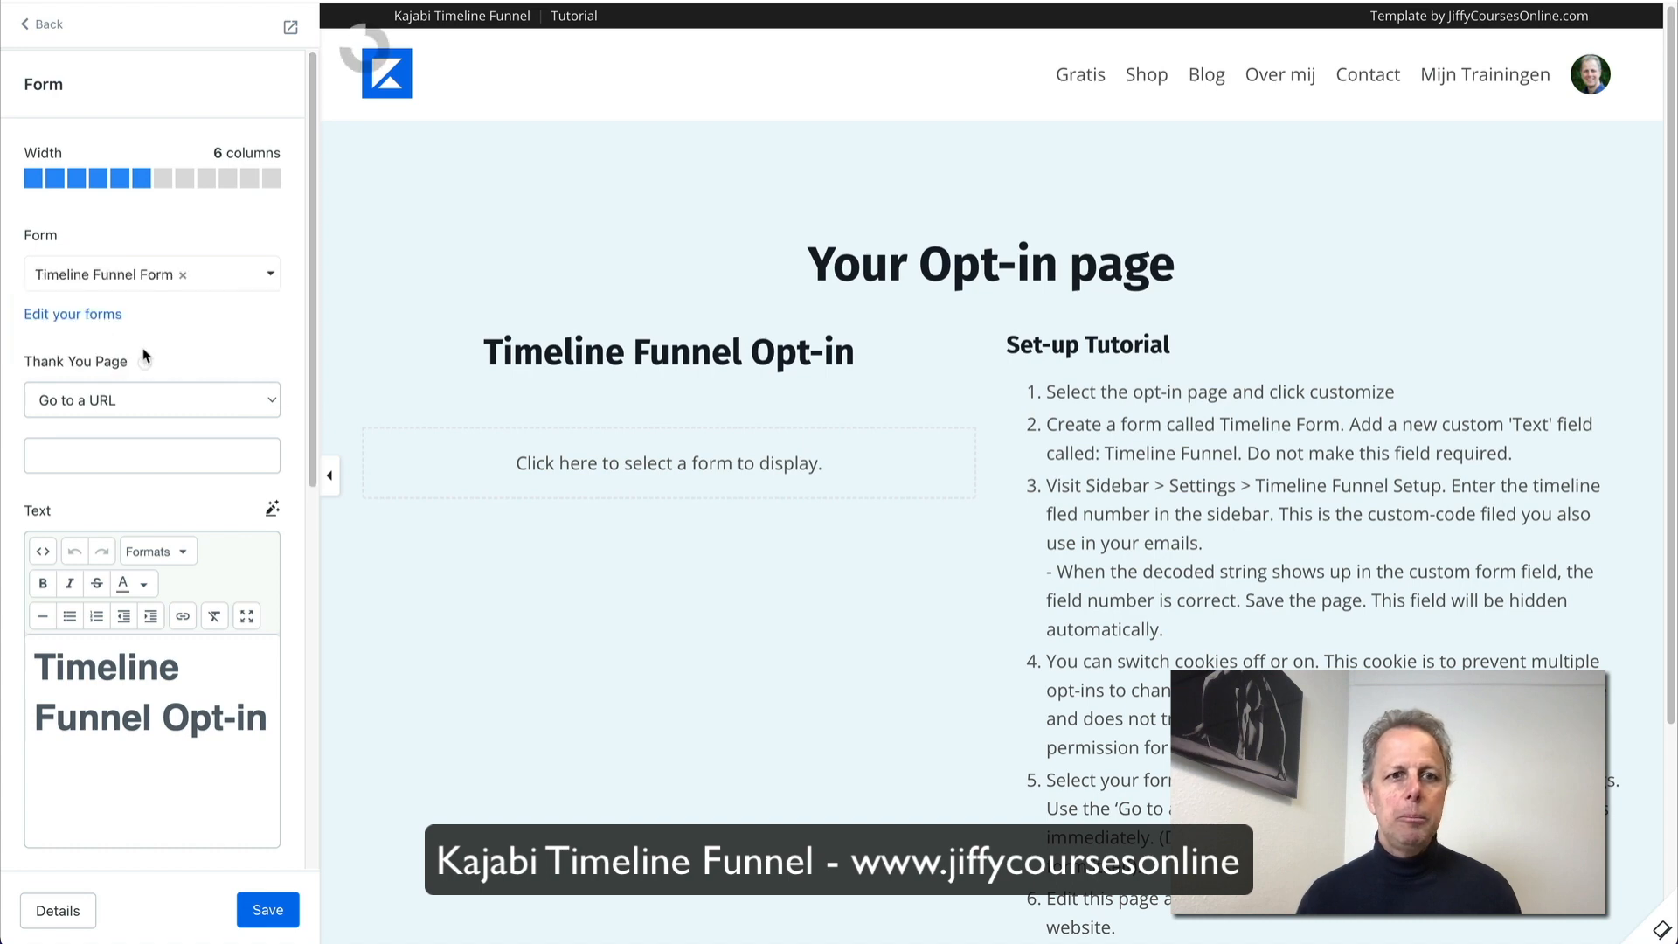
pyautogui.click(260, 906)
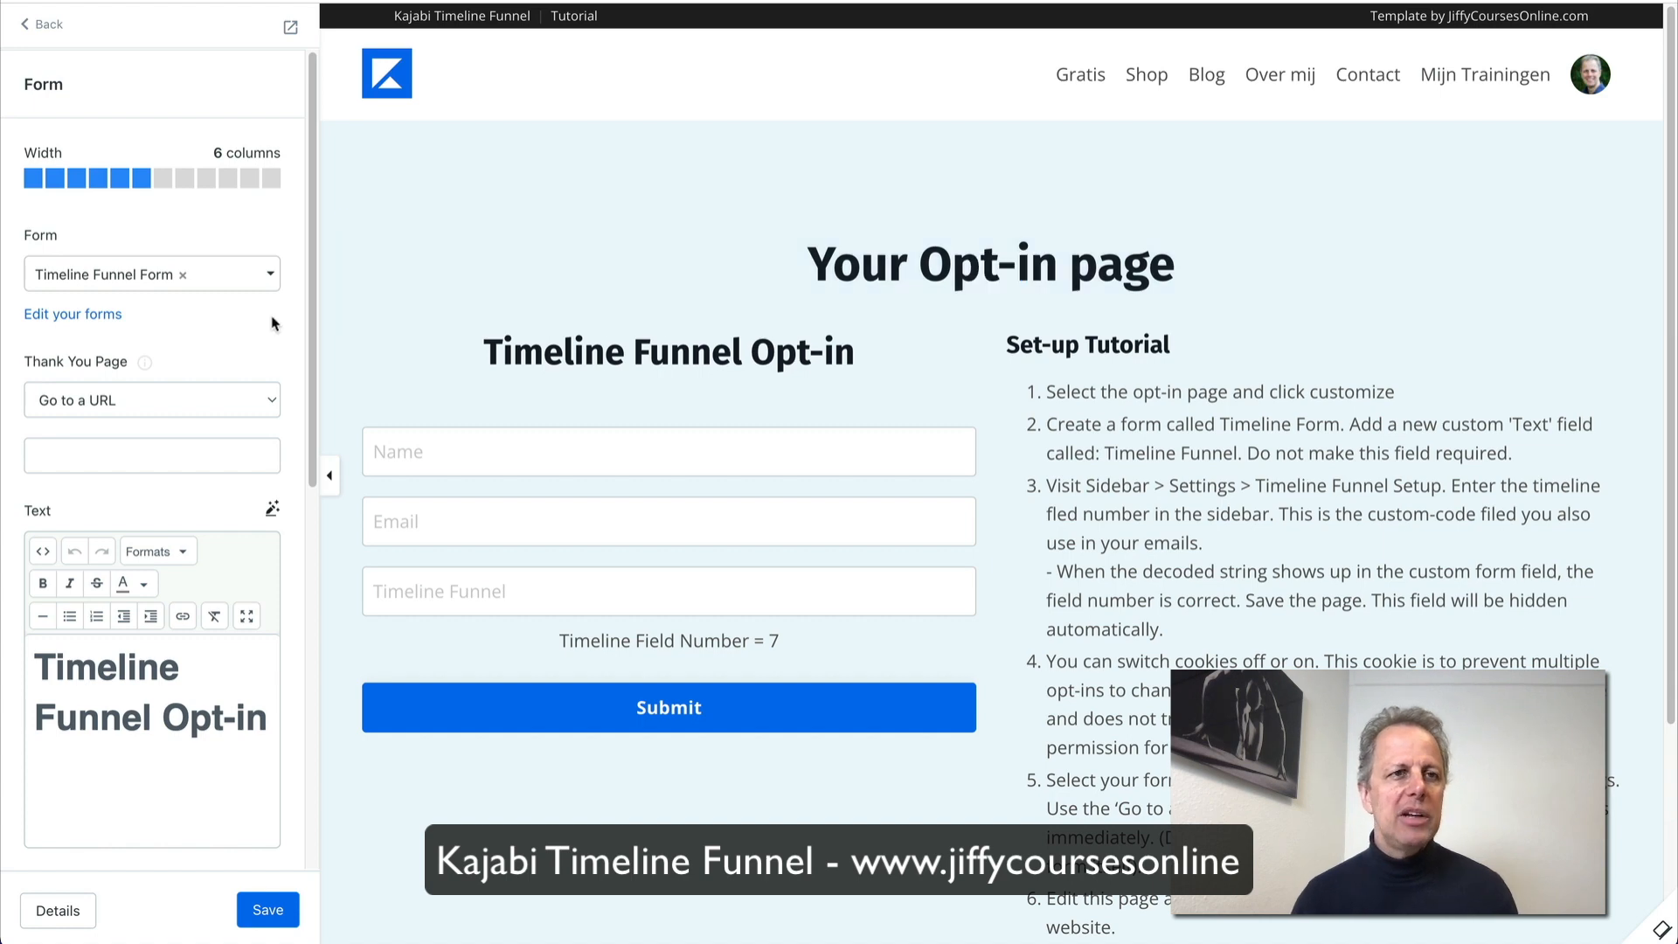
# Step: In the page's Timeline Funnel settings, set the Timeline Field Number to 7 and save the page
pyautogui.click(53, 35)
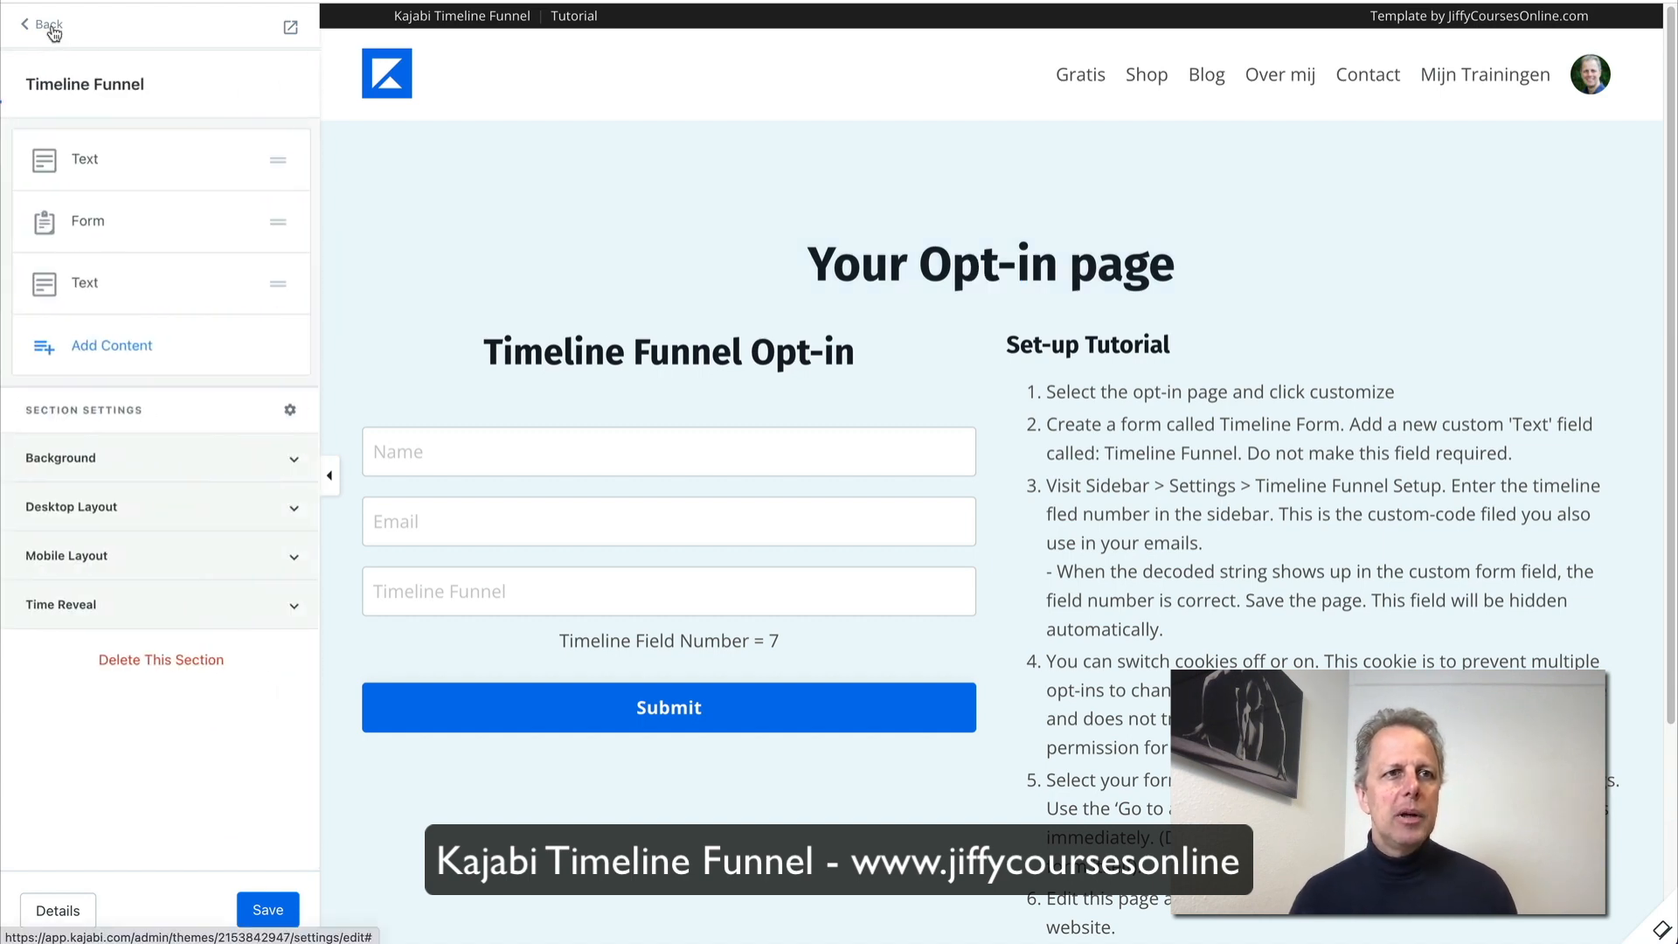
pyautogui.click(46, 29)
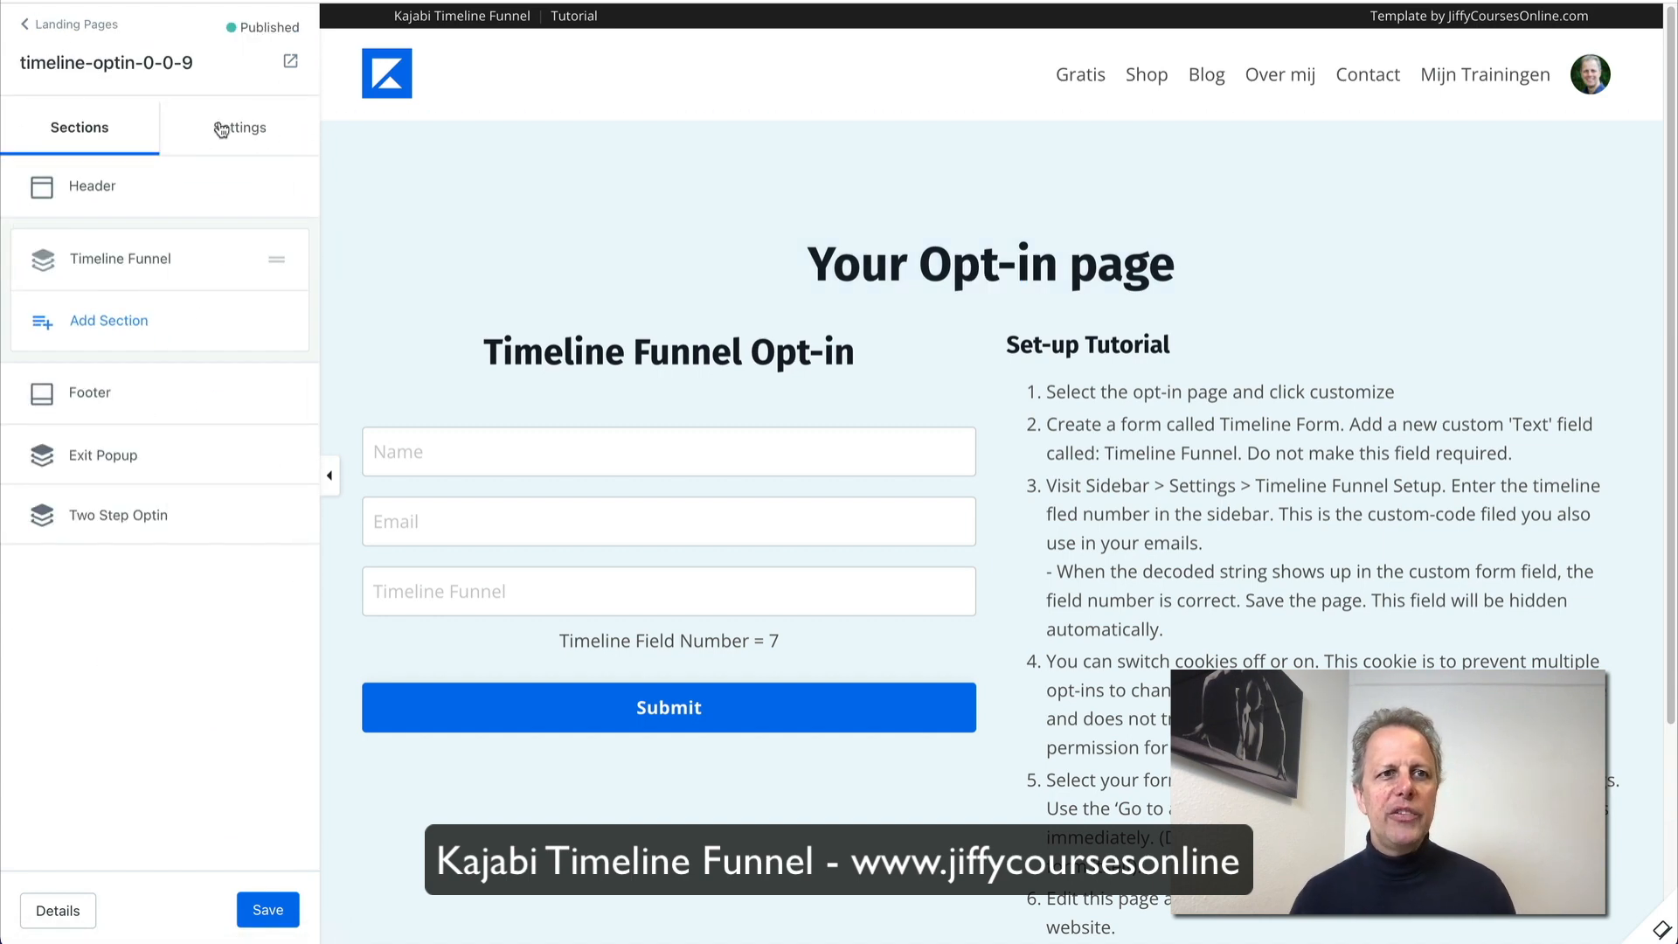
pyautogui.click(267, 131)
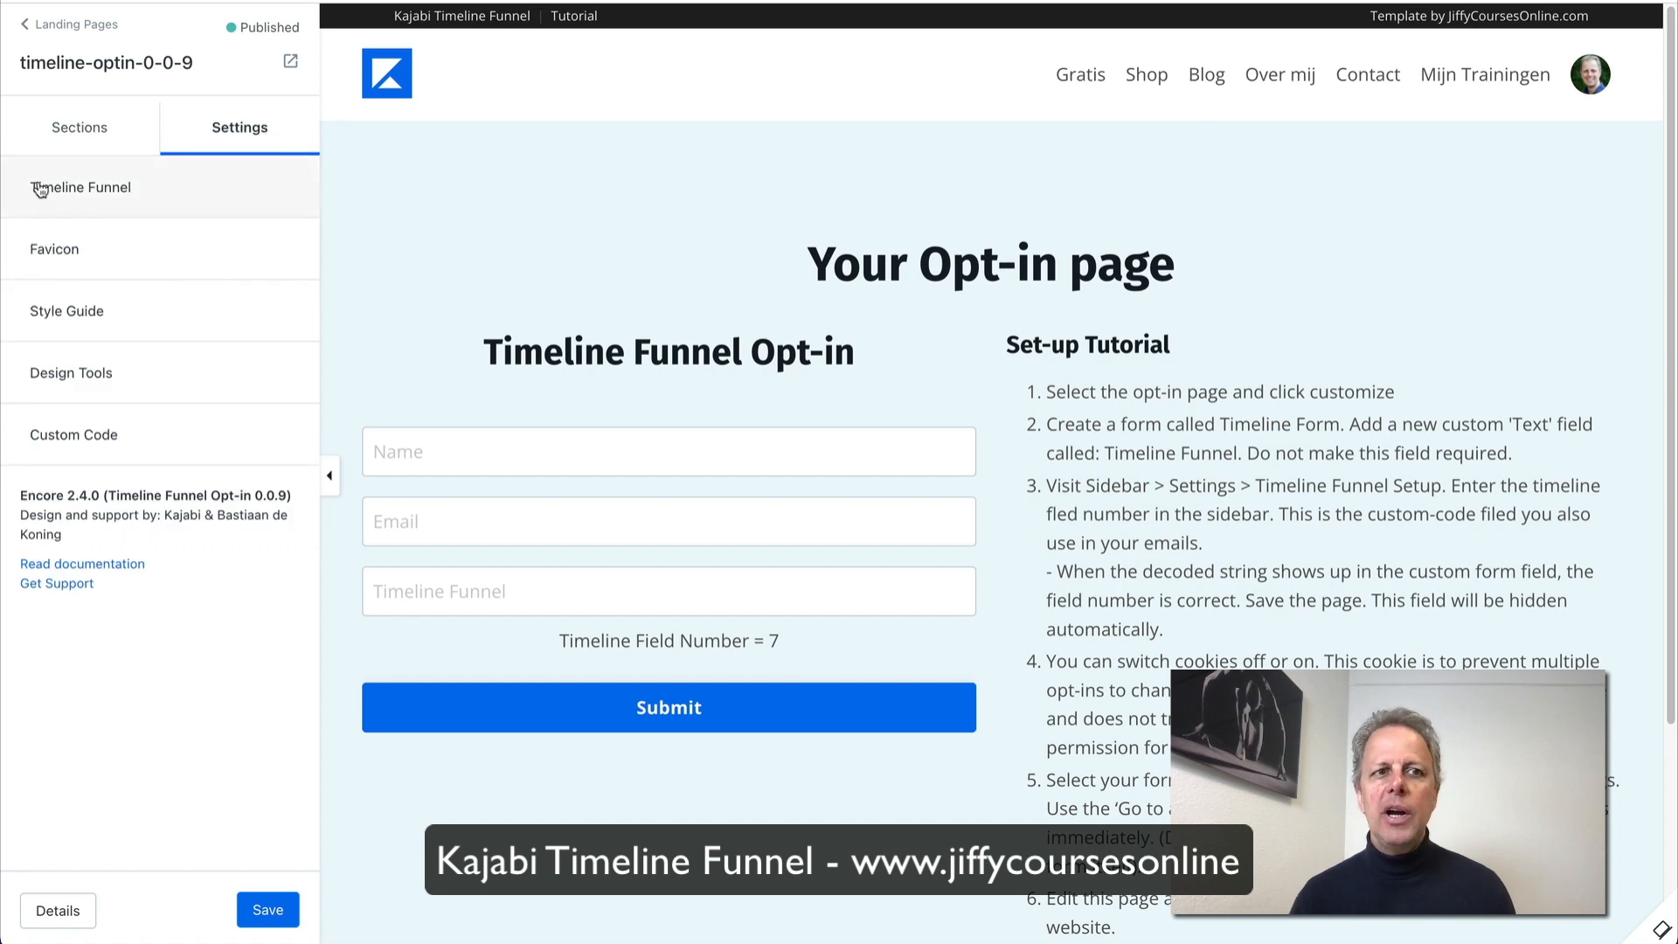
pyautogui.click(83, 190)
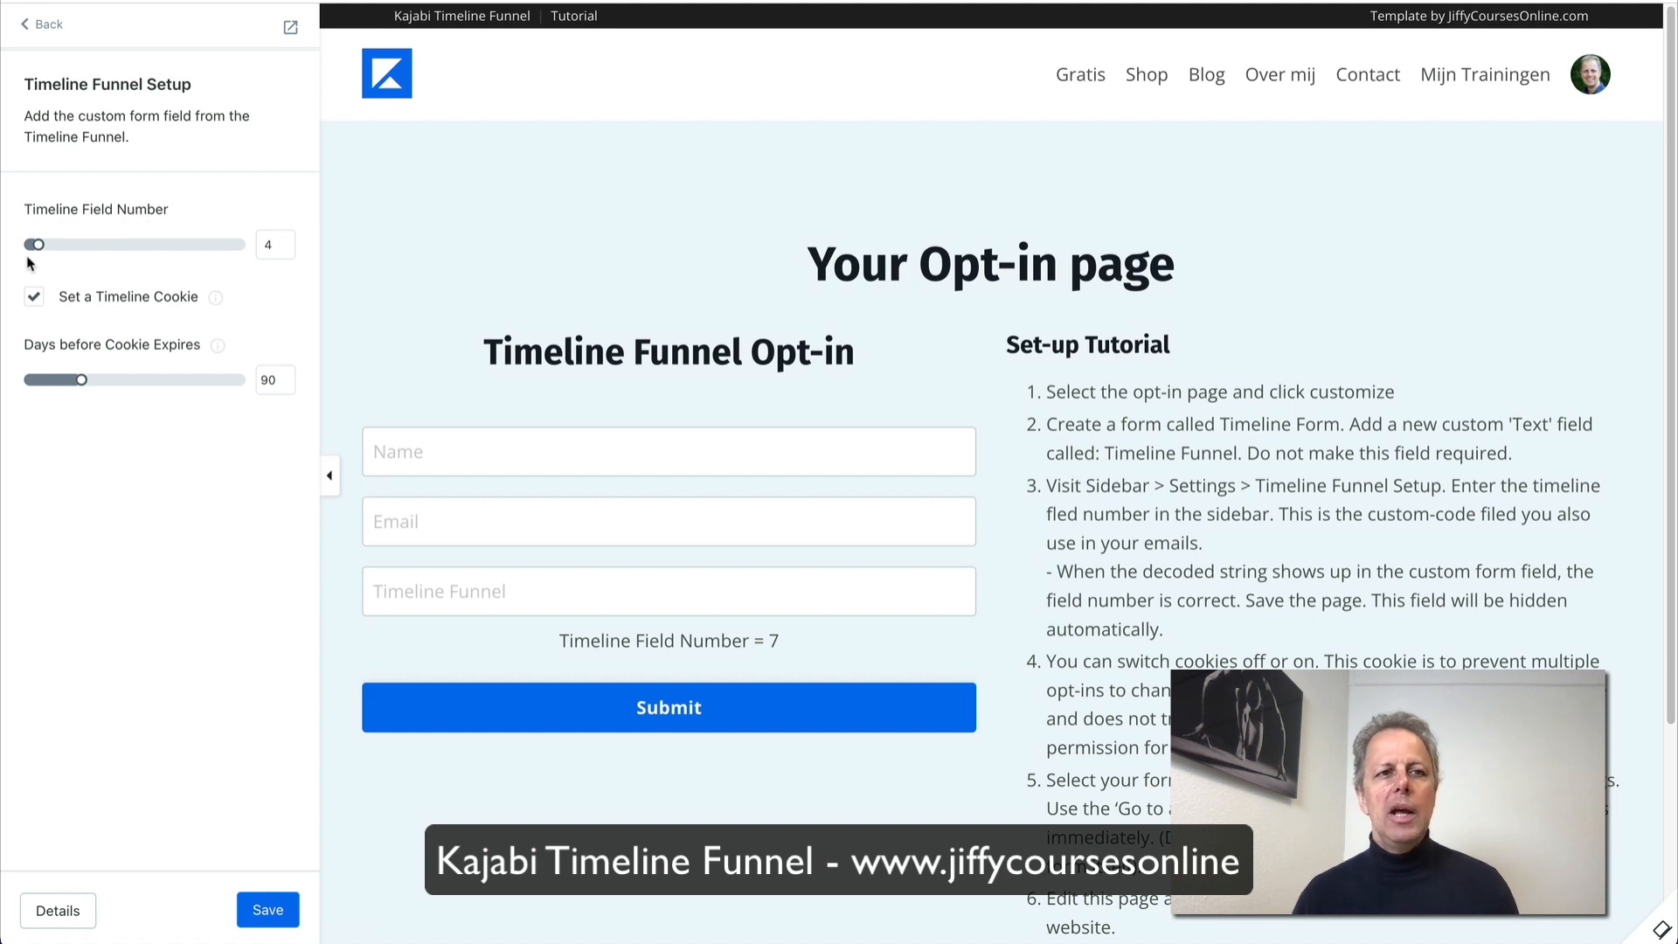
pyautogui.click(286, 241)
pyautogui.click(286, 241)
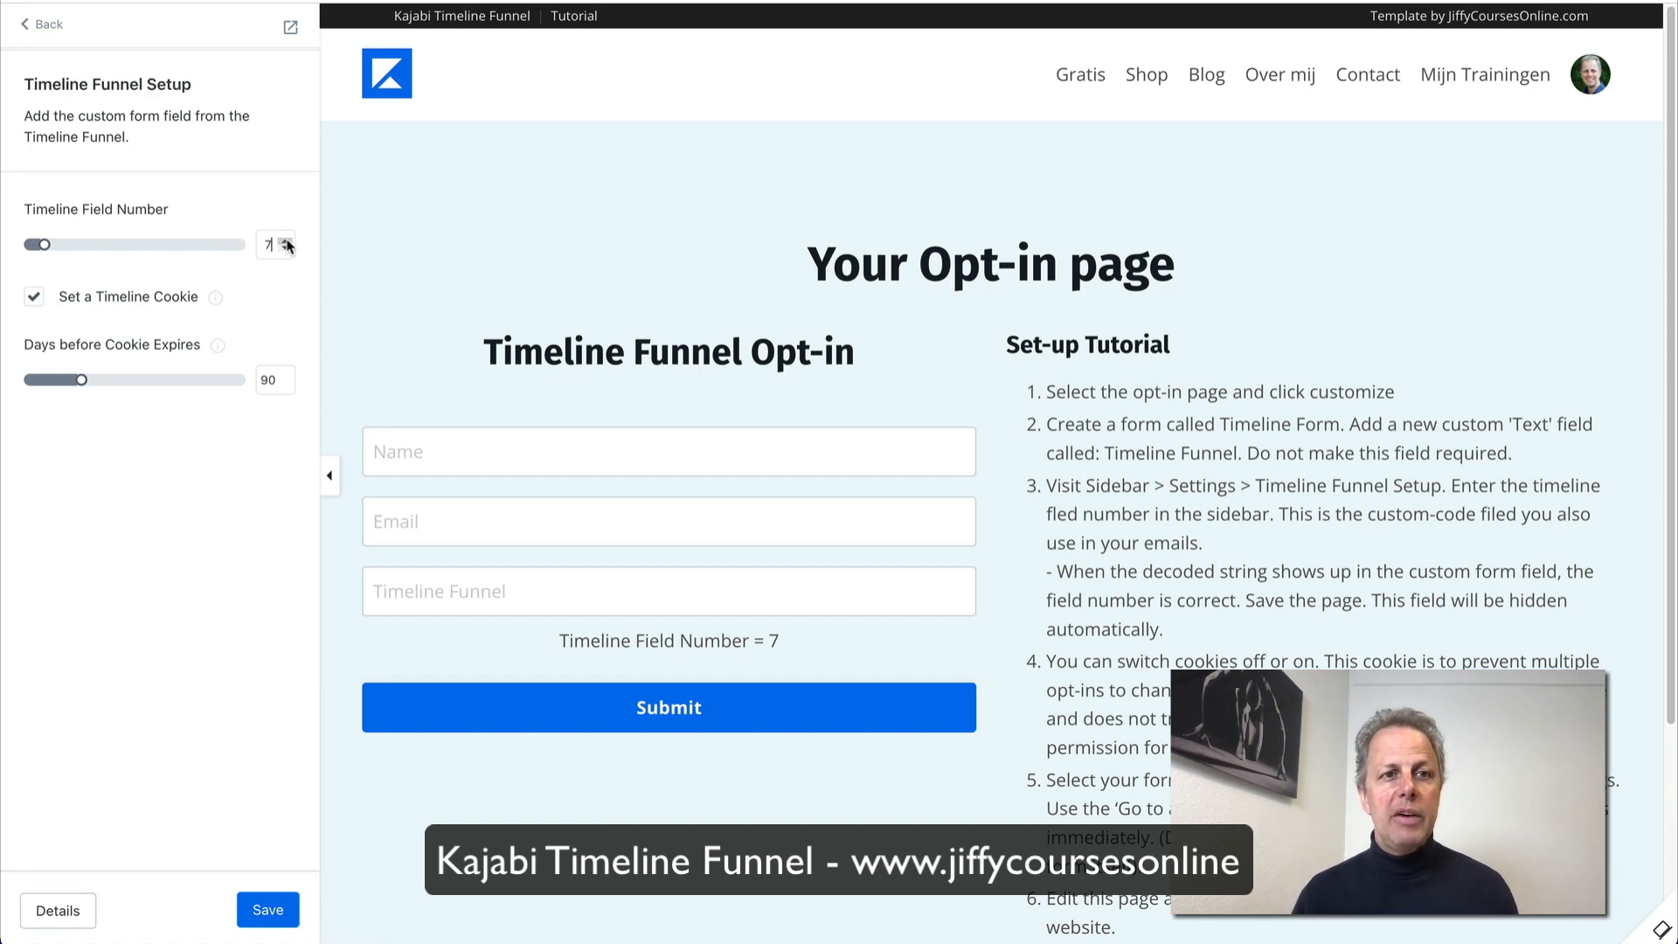
pyautogui.moveTo(780, 641); pyautogui.dragTo(747, 639)
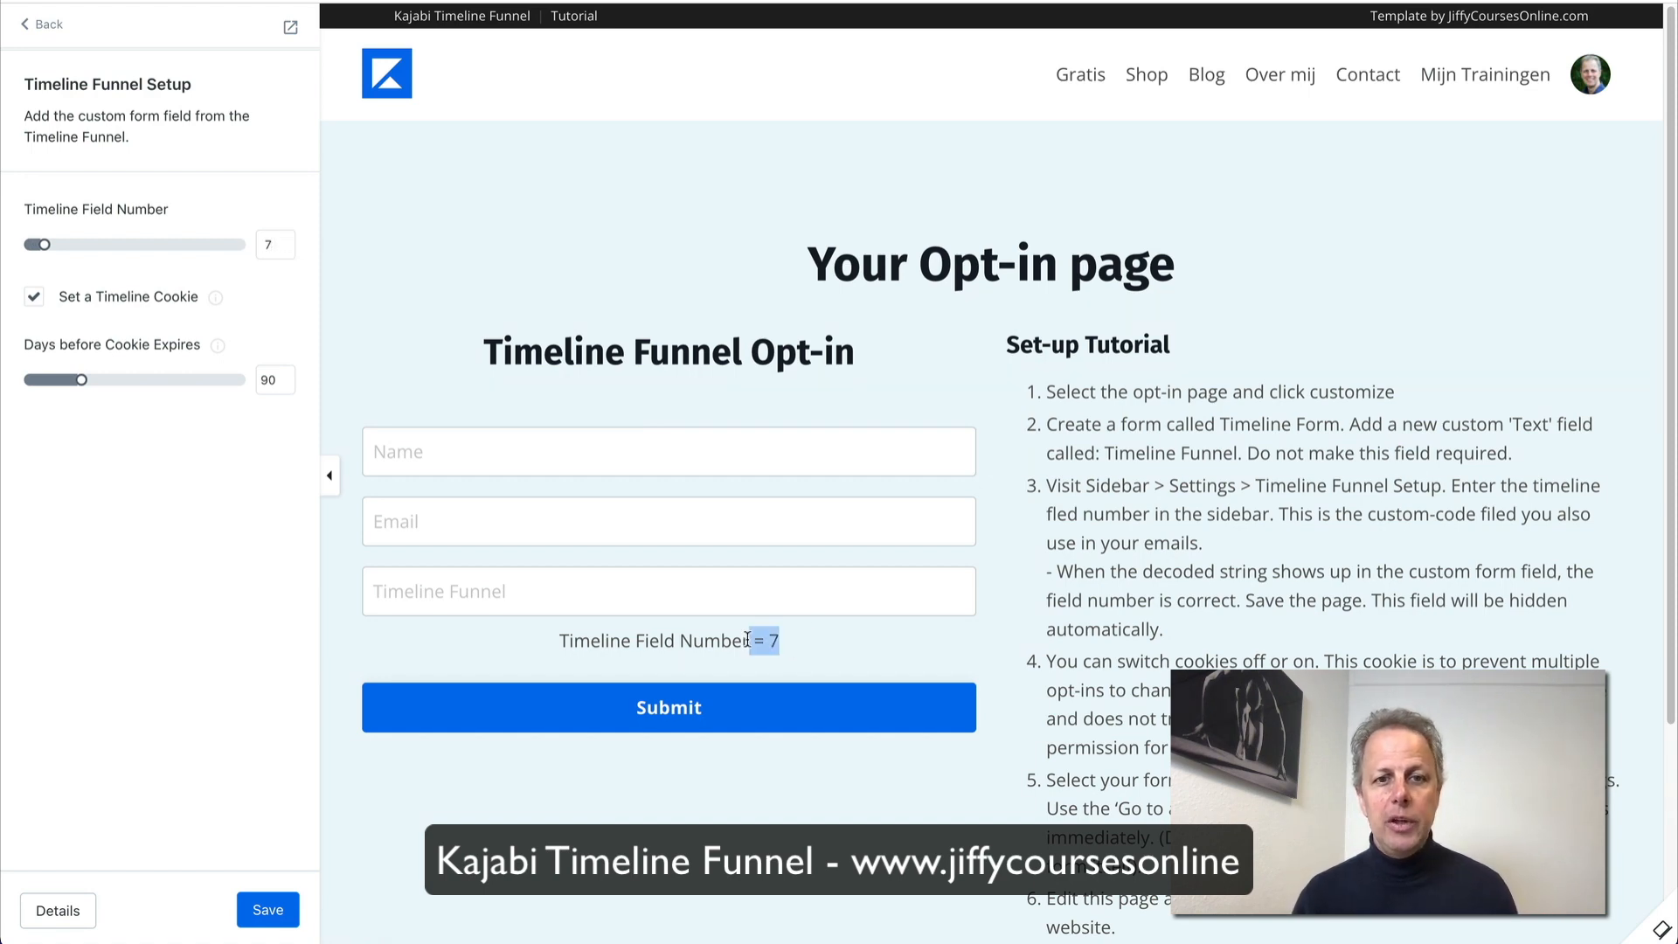
pyautogui.click(261, 905)
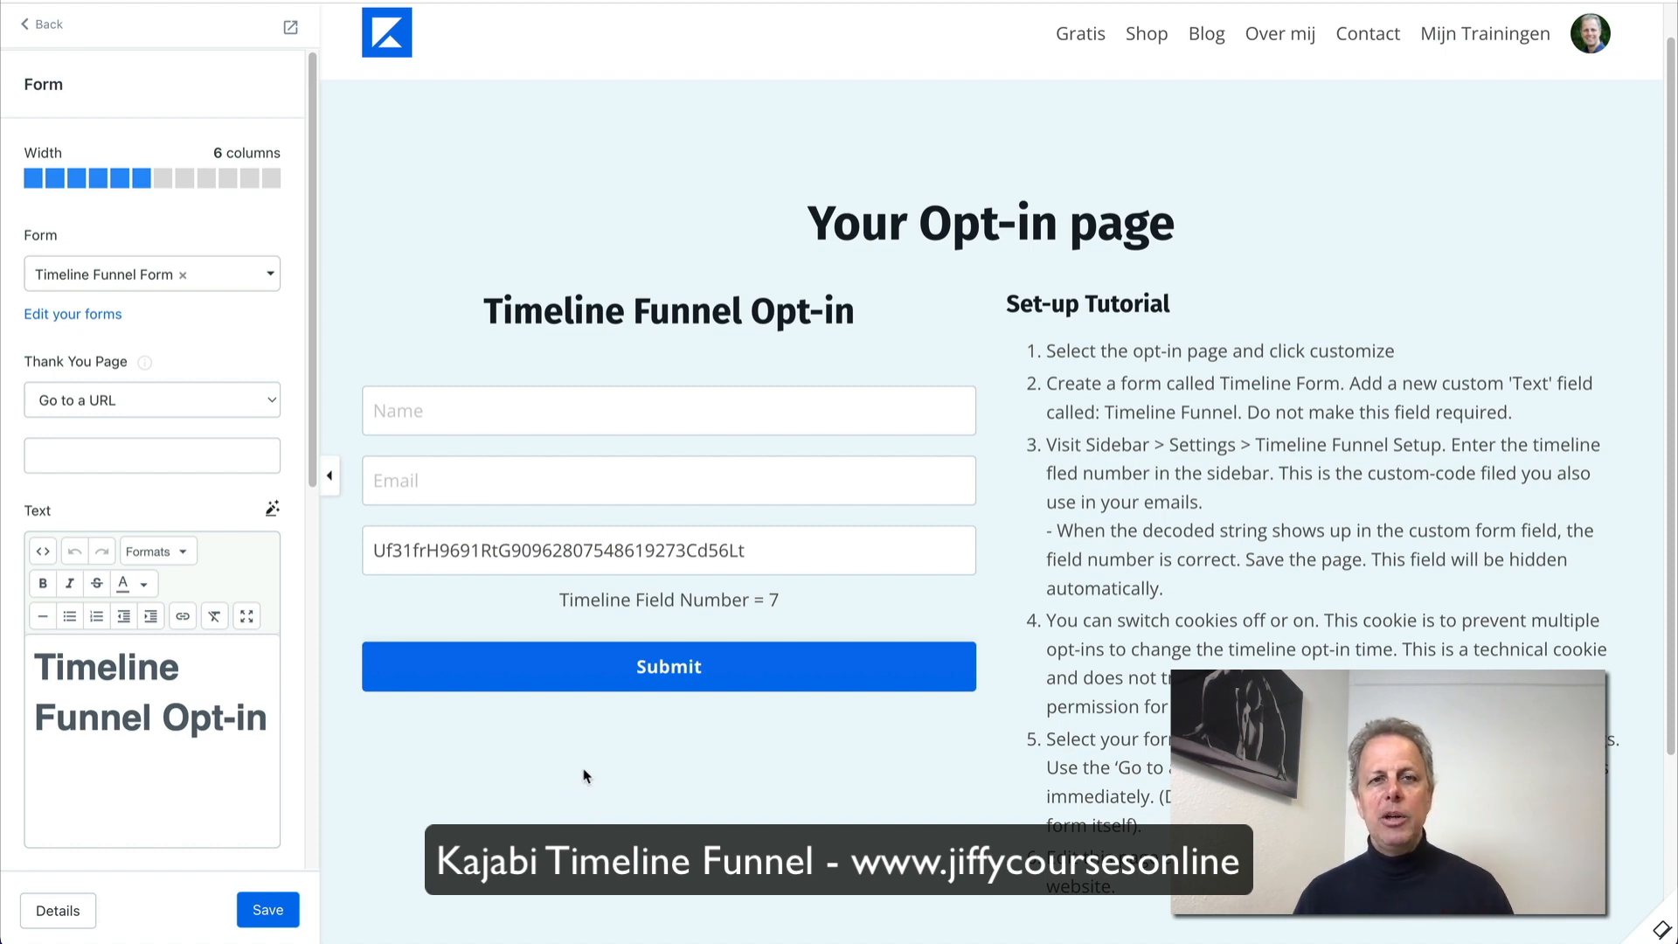
# Step: Leave the form block, save the opt-in page again and open its preview
pyautogui.click(43, 25)
pyautogui.click(272, 907)
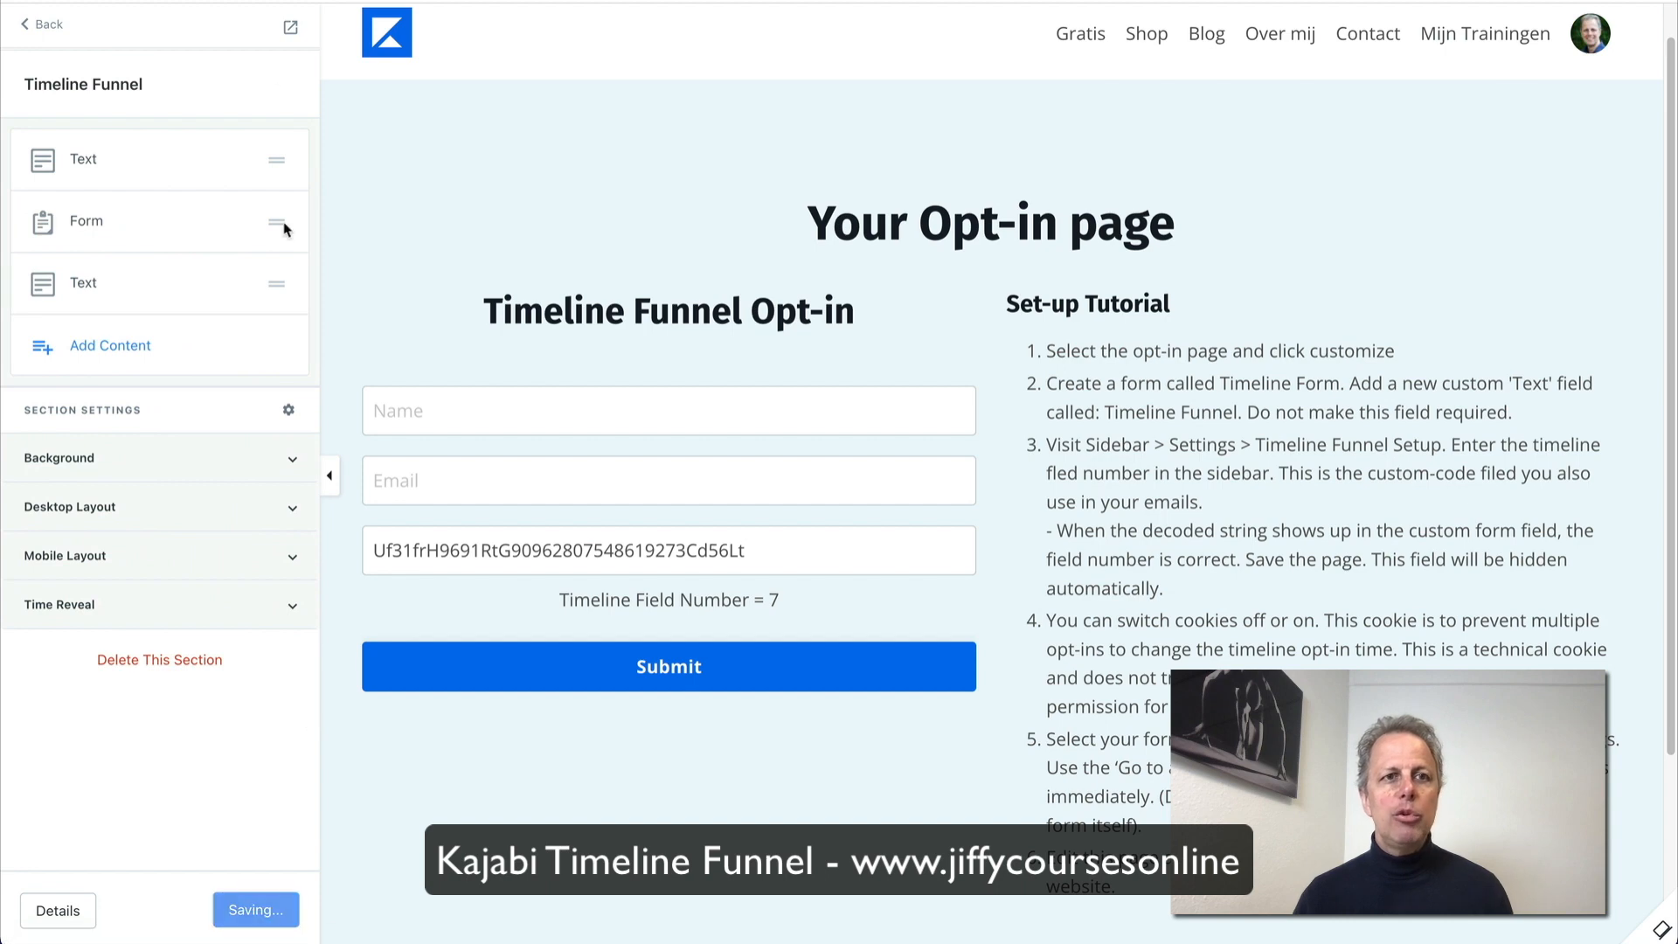
pyautogui.click(291, 33)
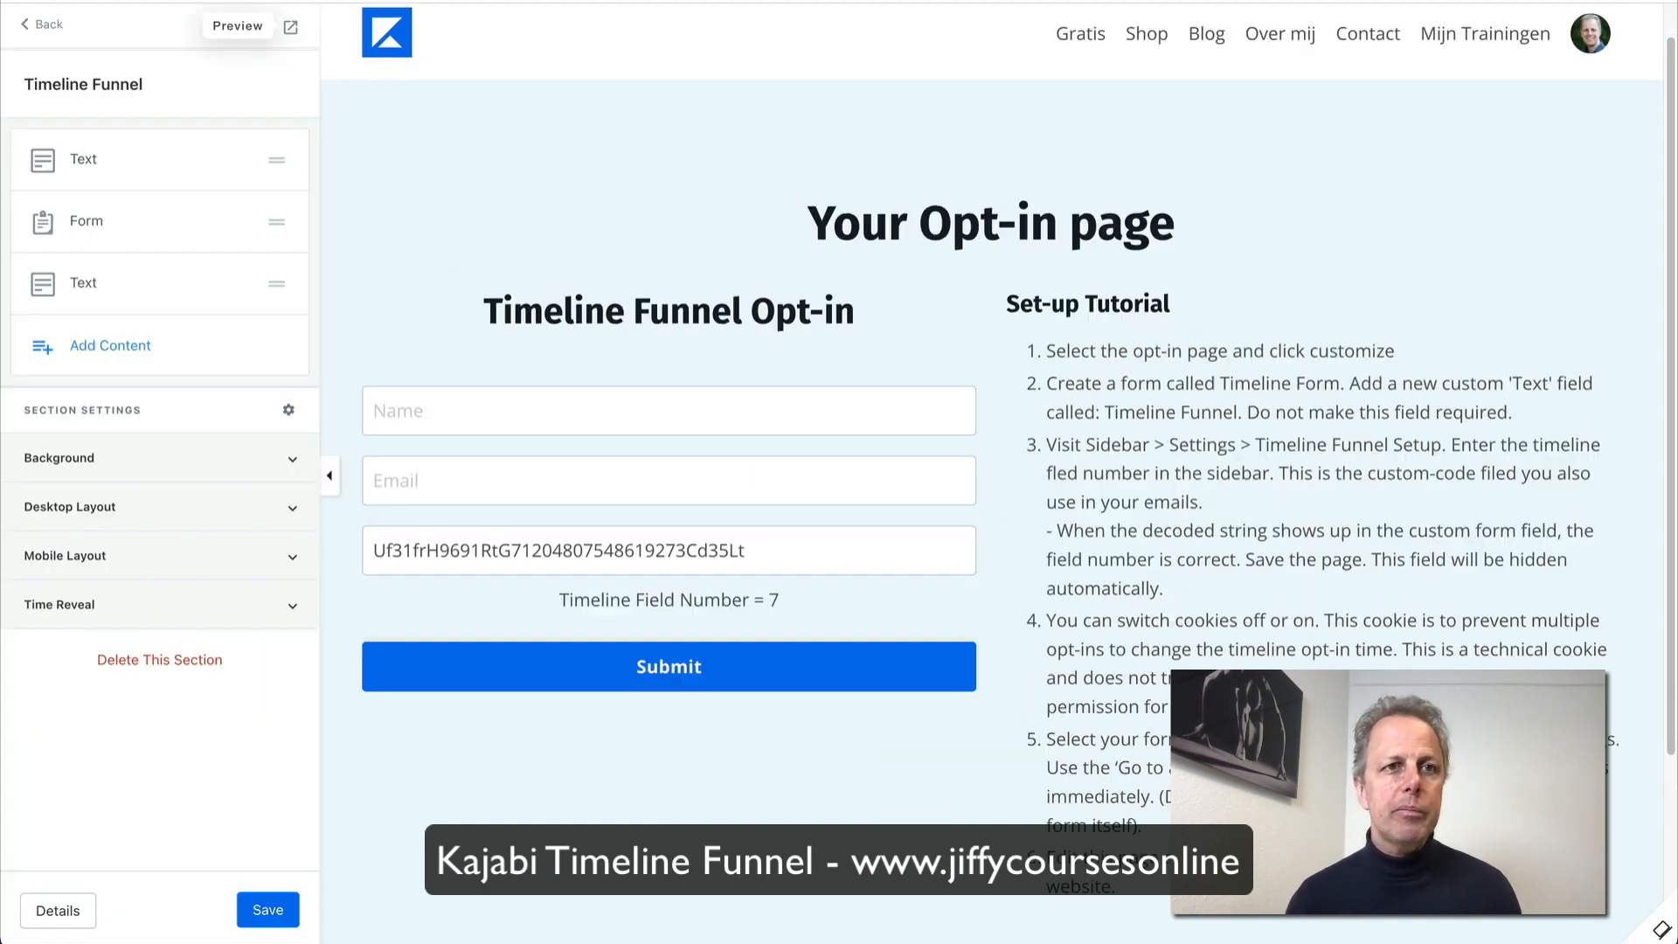
# Step: Open the Timeline Funnel setup and check the explanation of the Set a Timeline Cookie option
pyautogui.click(47, 24)
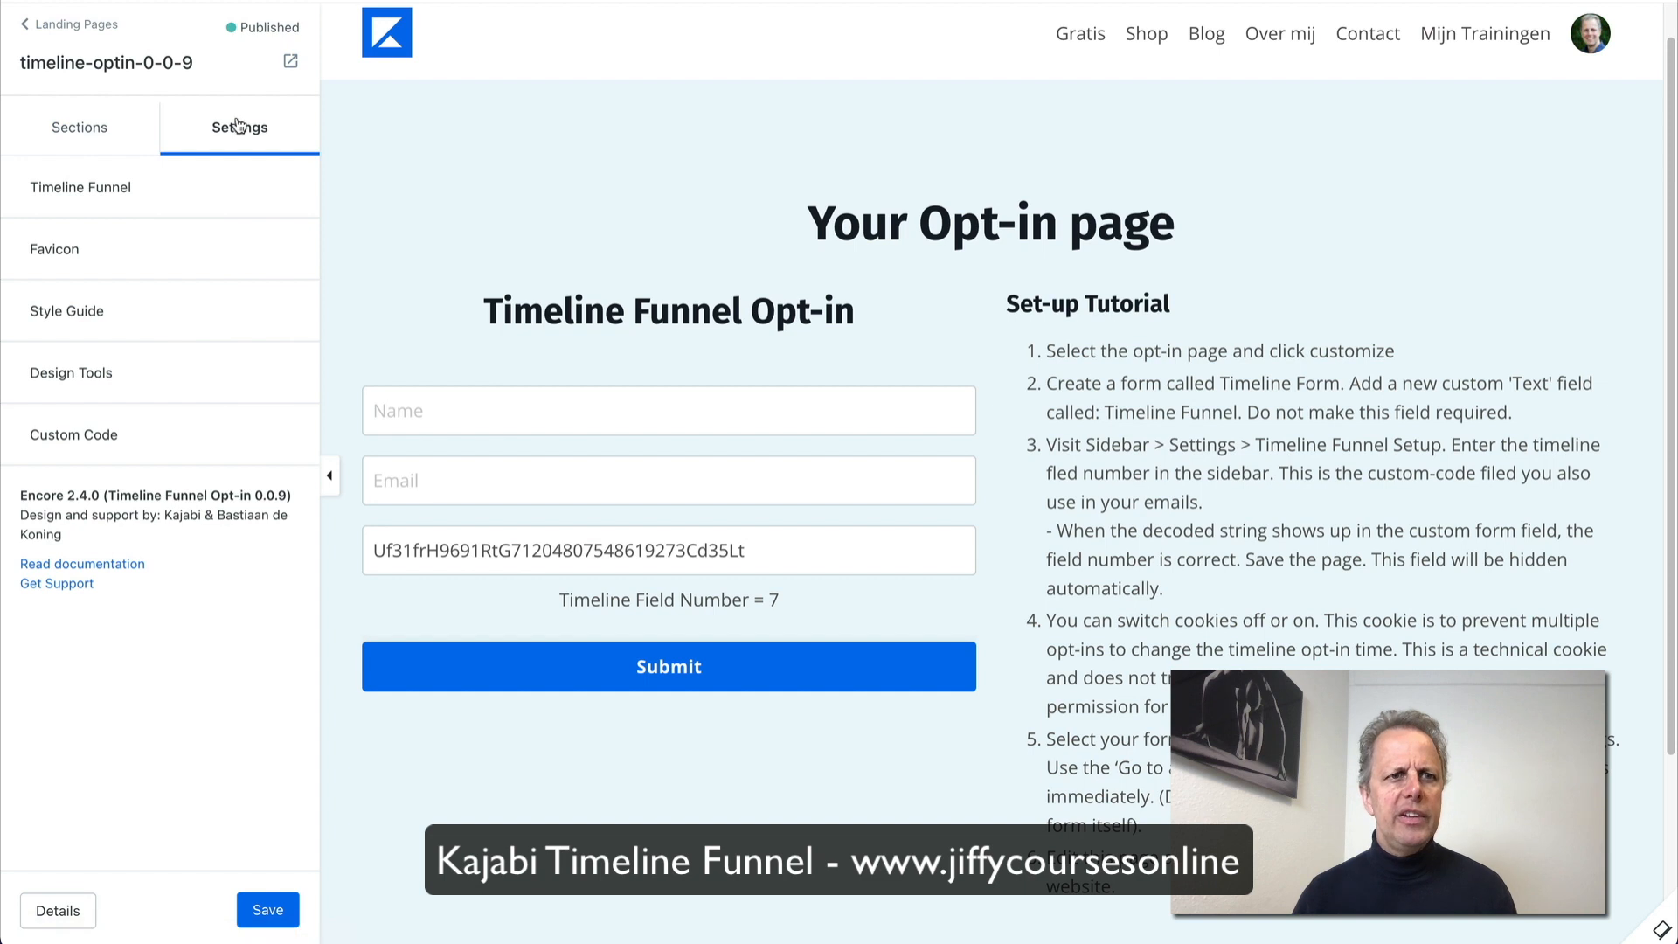
pyautogui.click(108, 206)
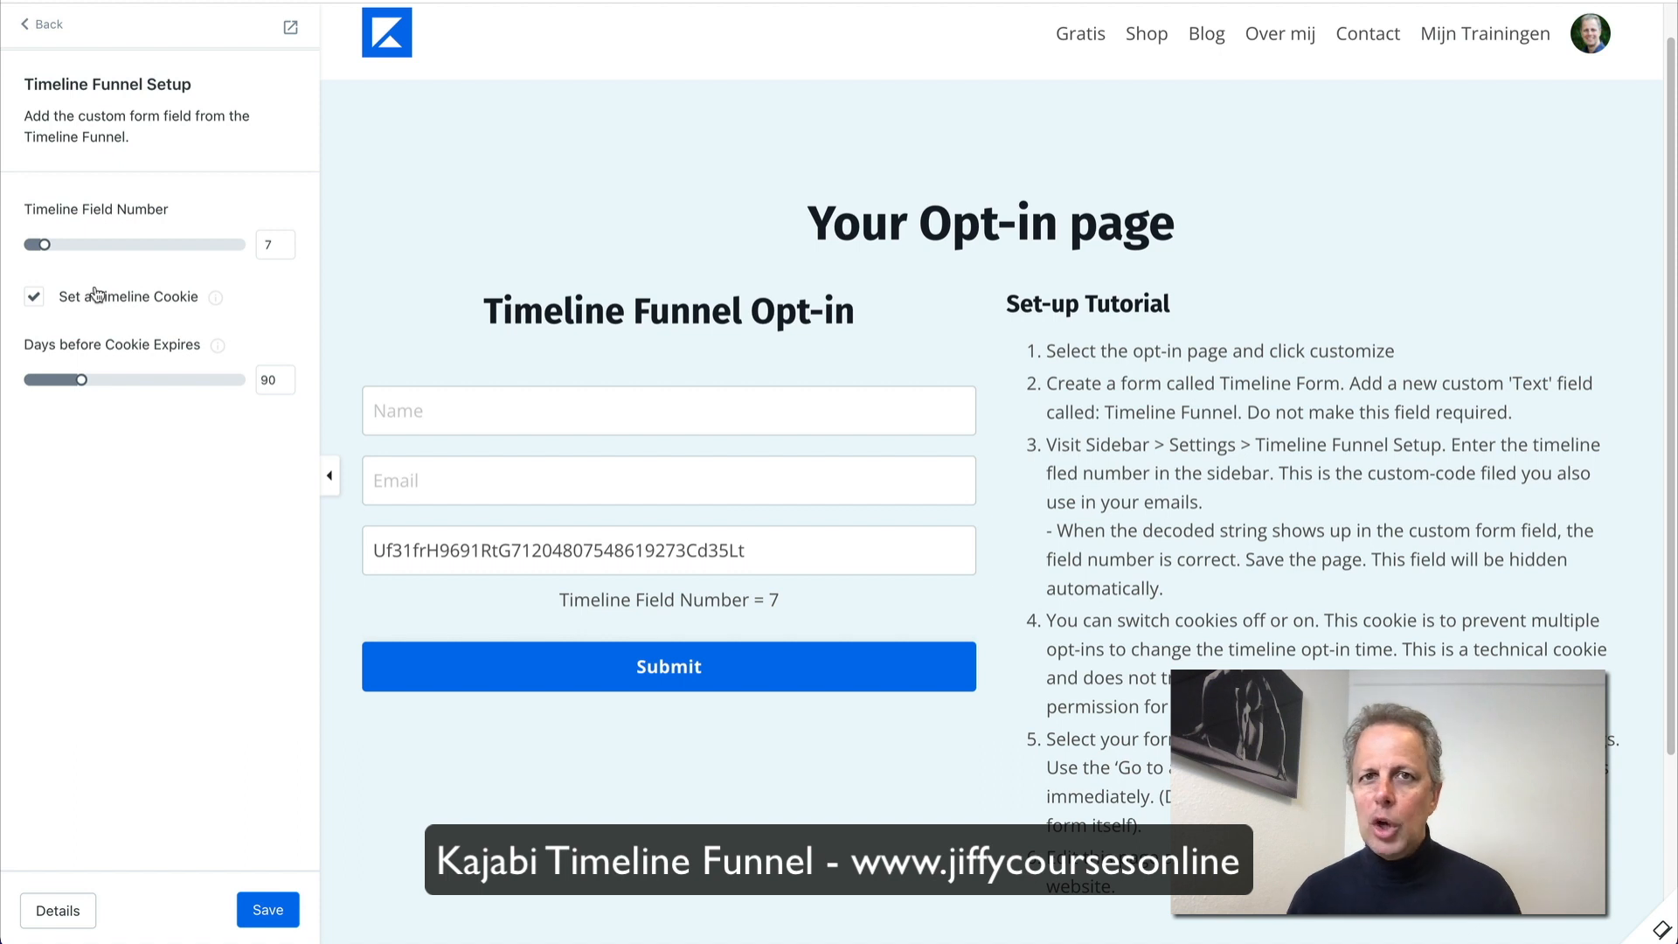
pyautogui.moveTo(213, 305)
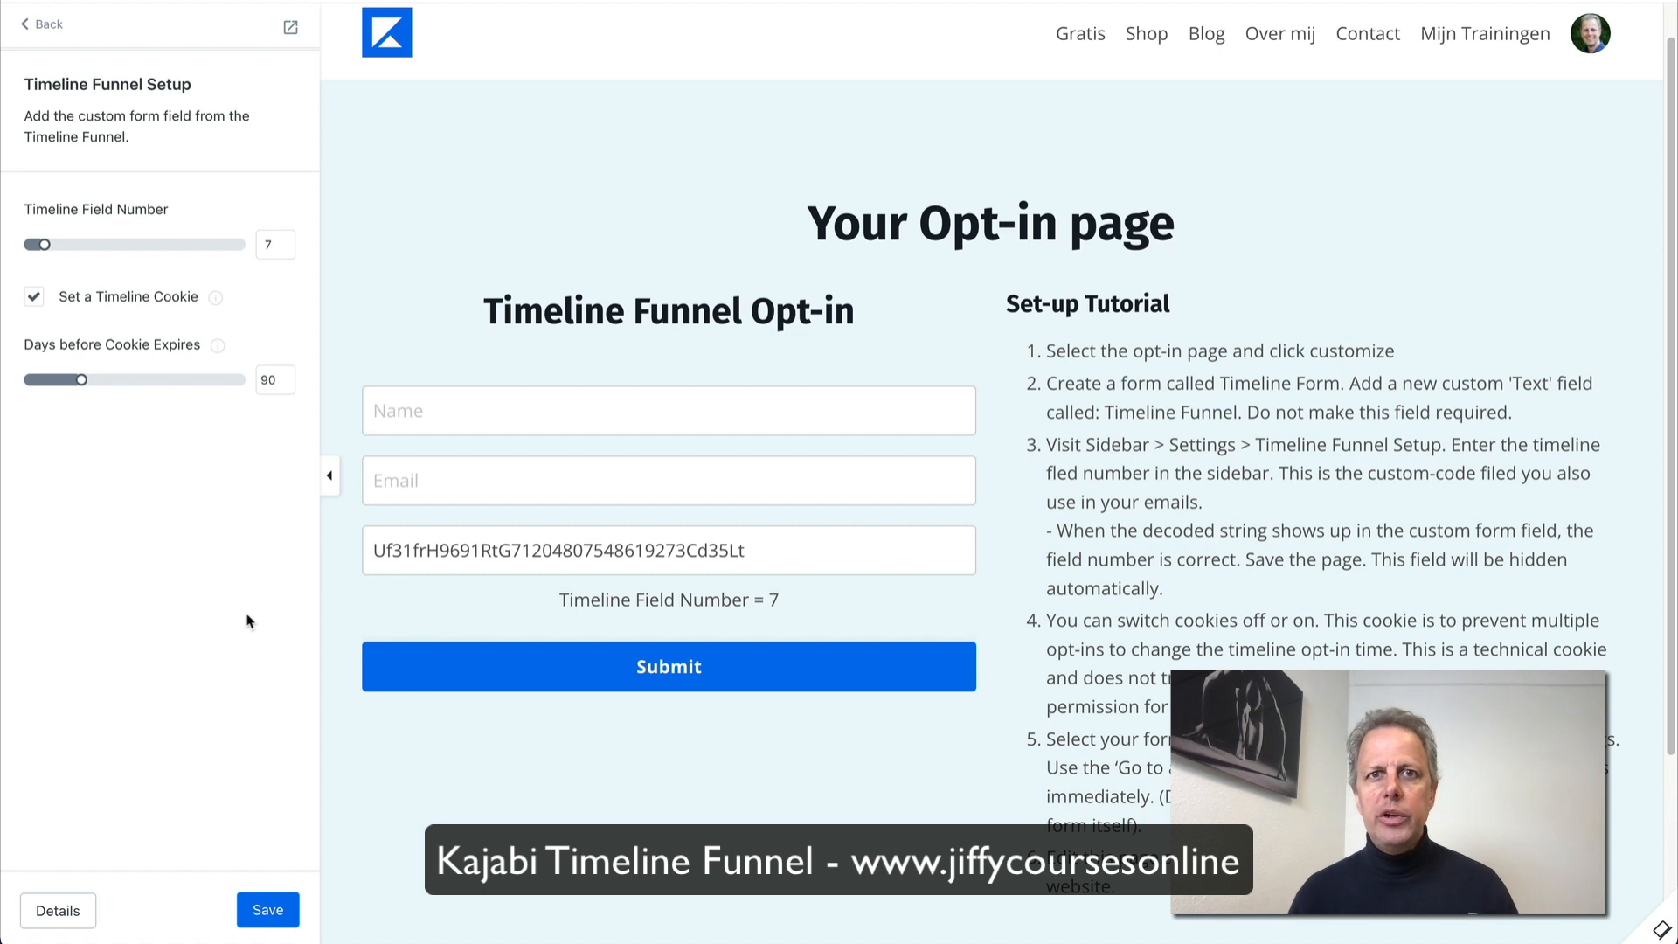
# Step: Open the opt-in form block's settings and examine the available Thank You Page destinations
pyautogui.click(453, 418)
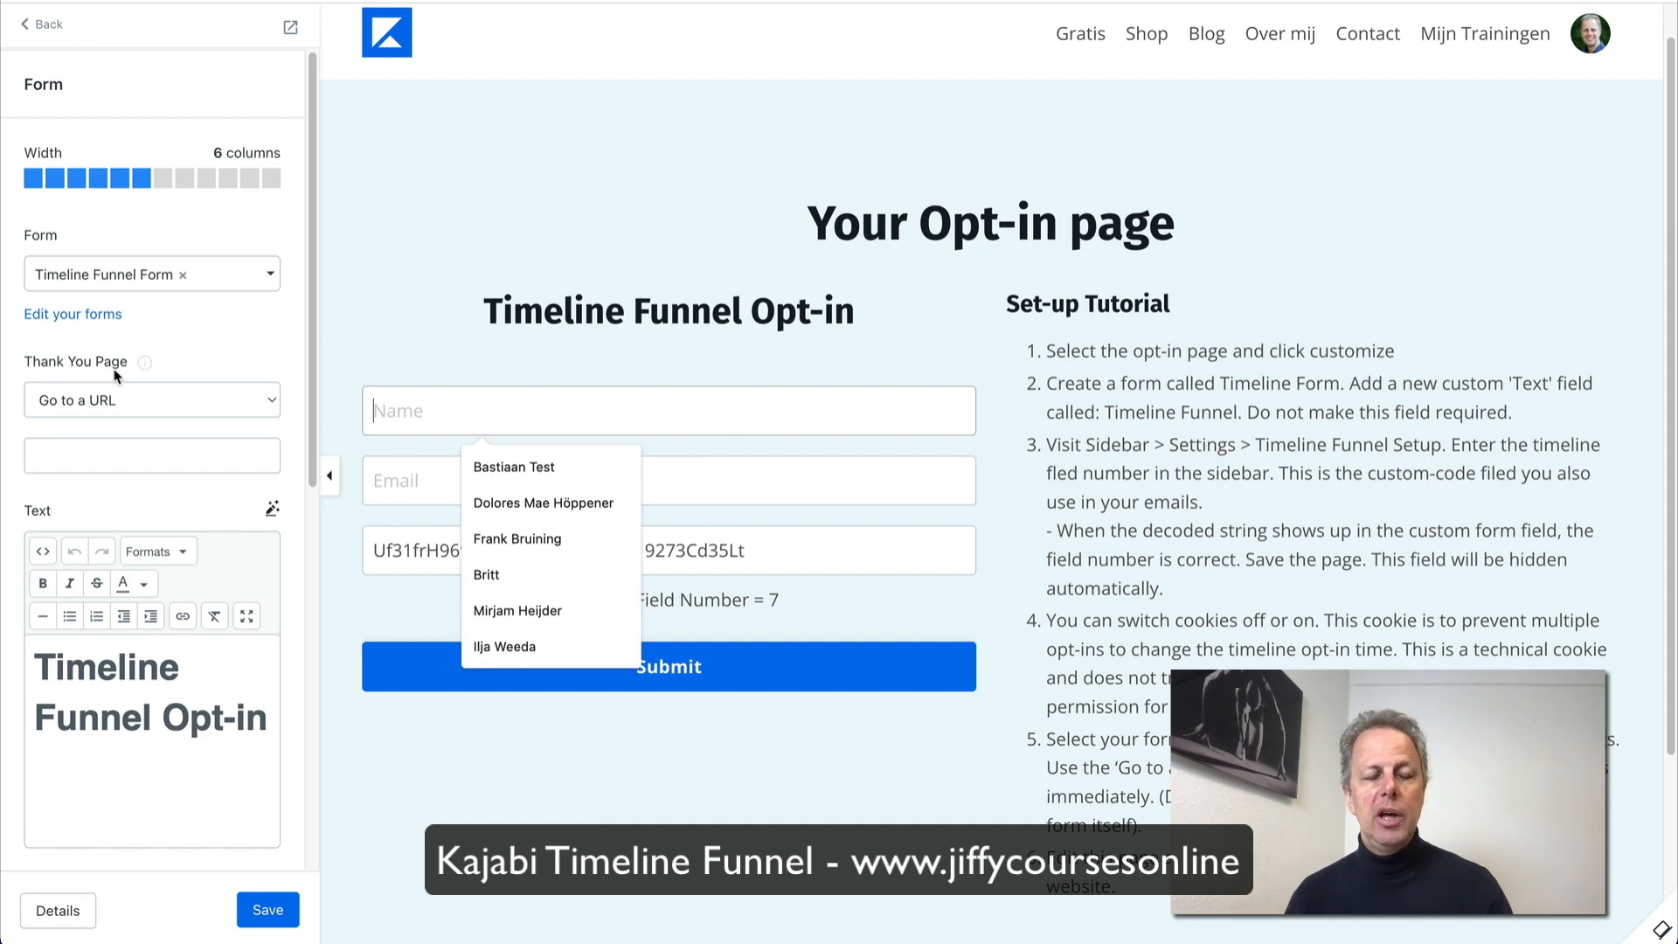
pyautogui.click(98, 399)
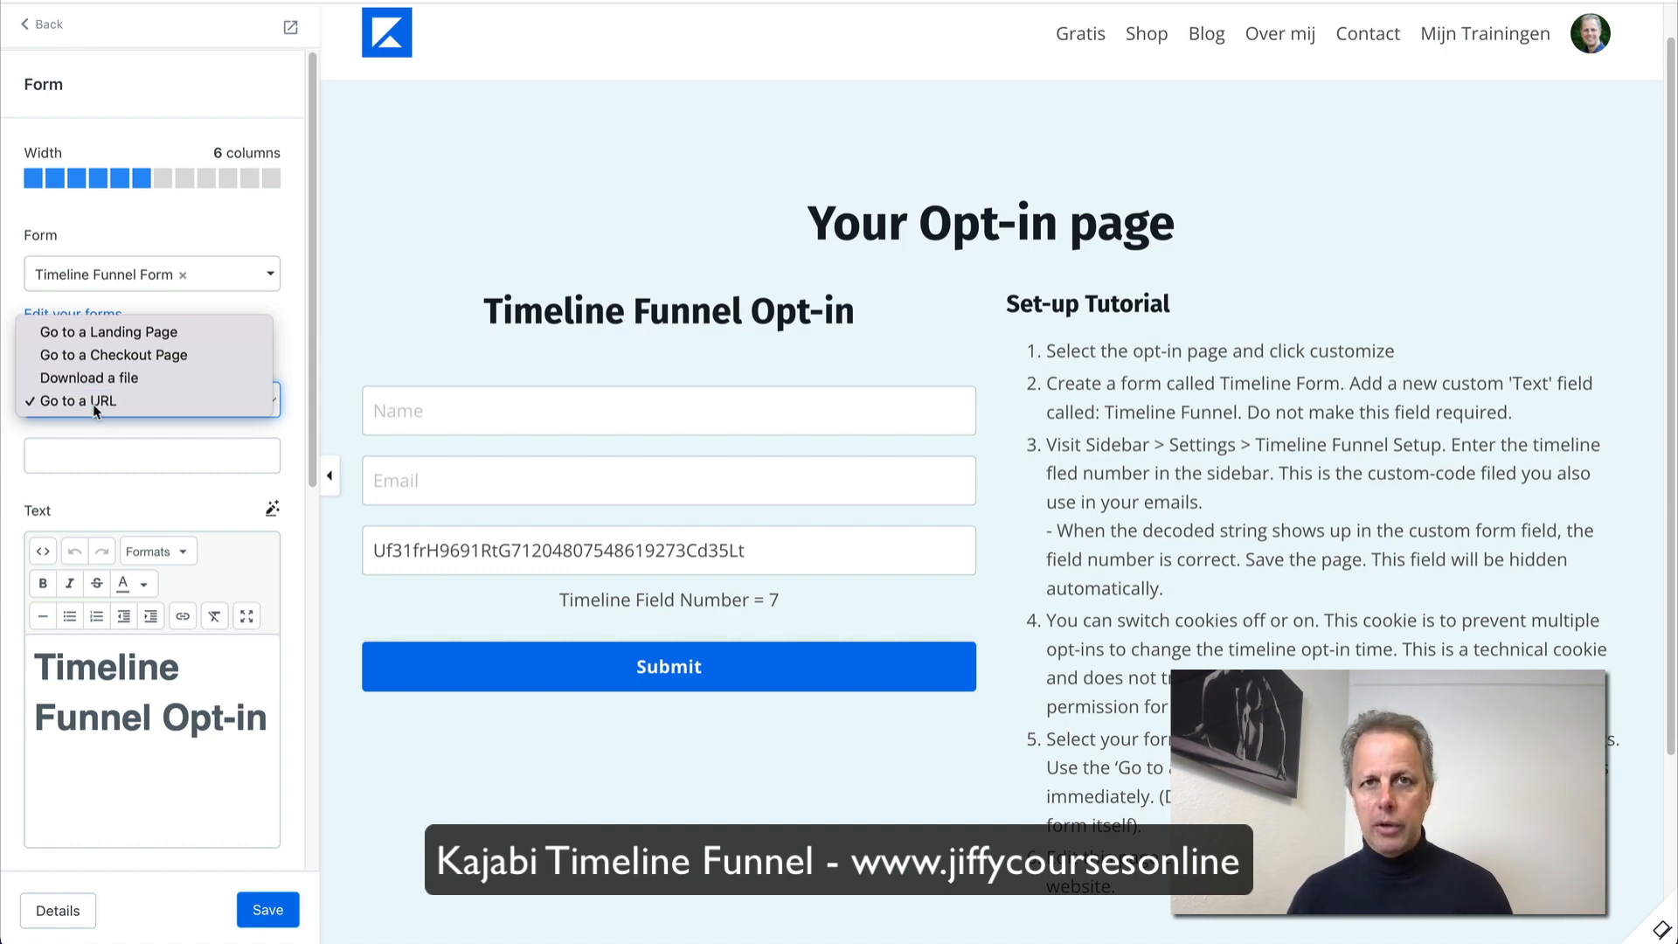
pyautogui.click(95, 402)
pyautogui.click(166, 407)
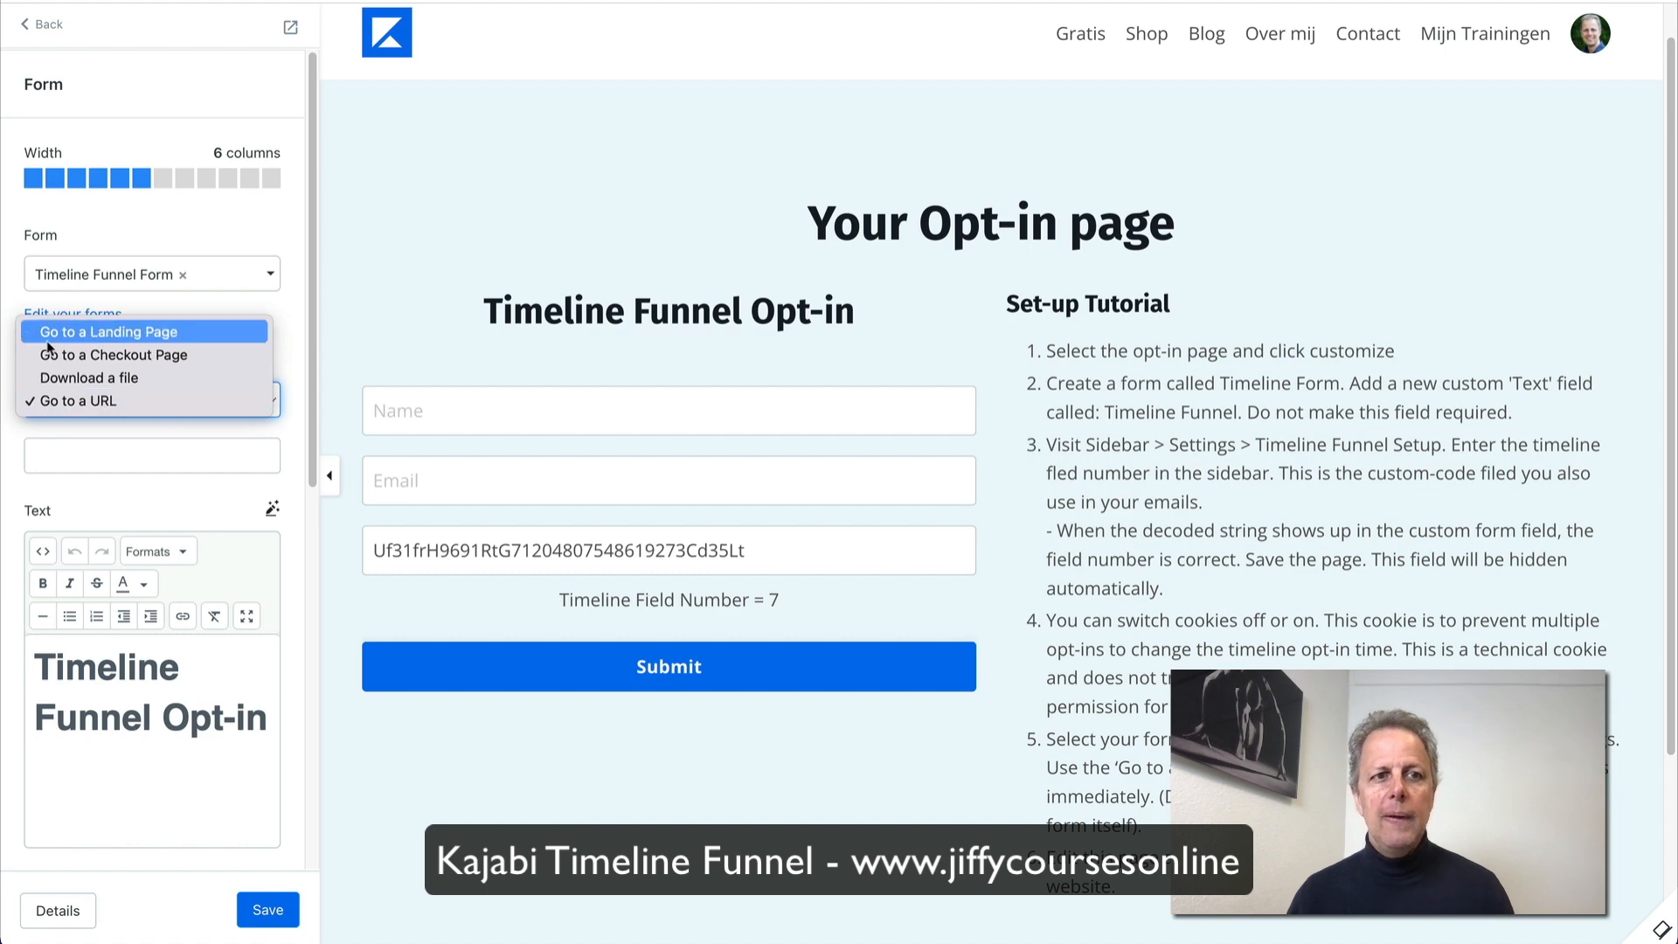
pyautogui.click(246, 434)
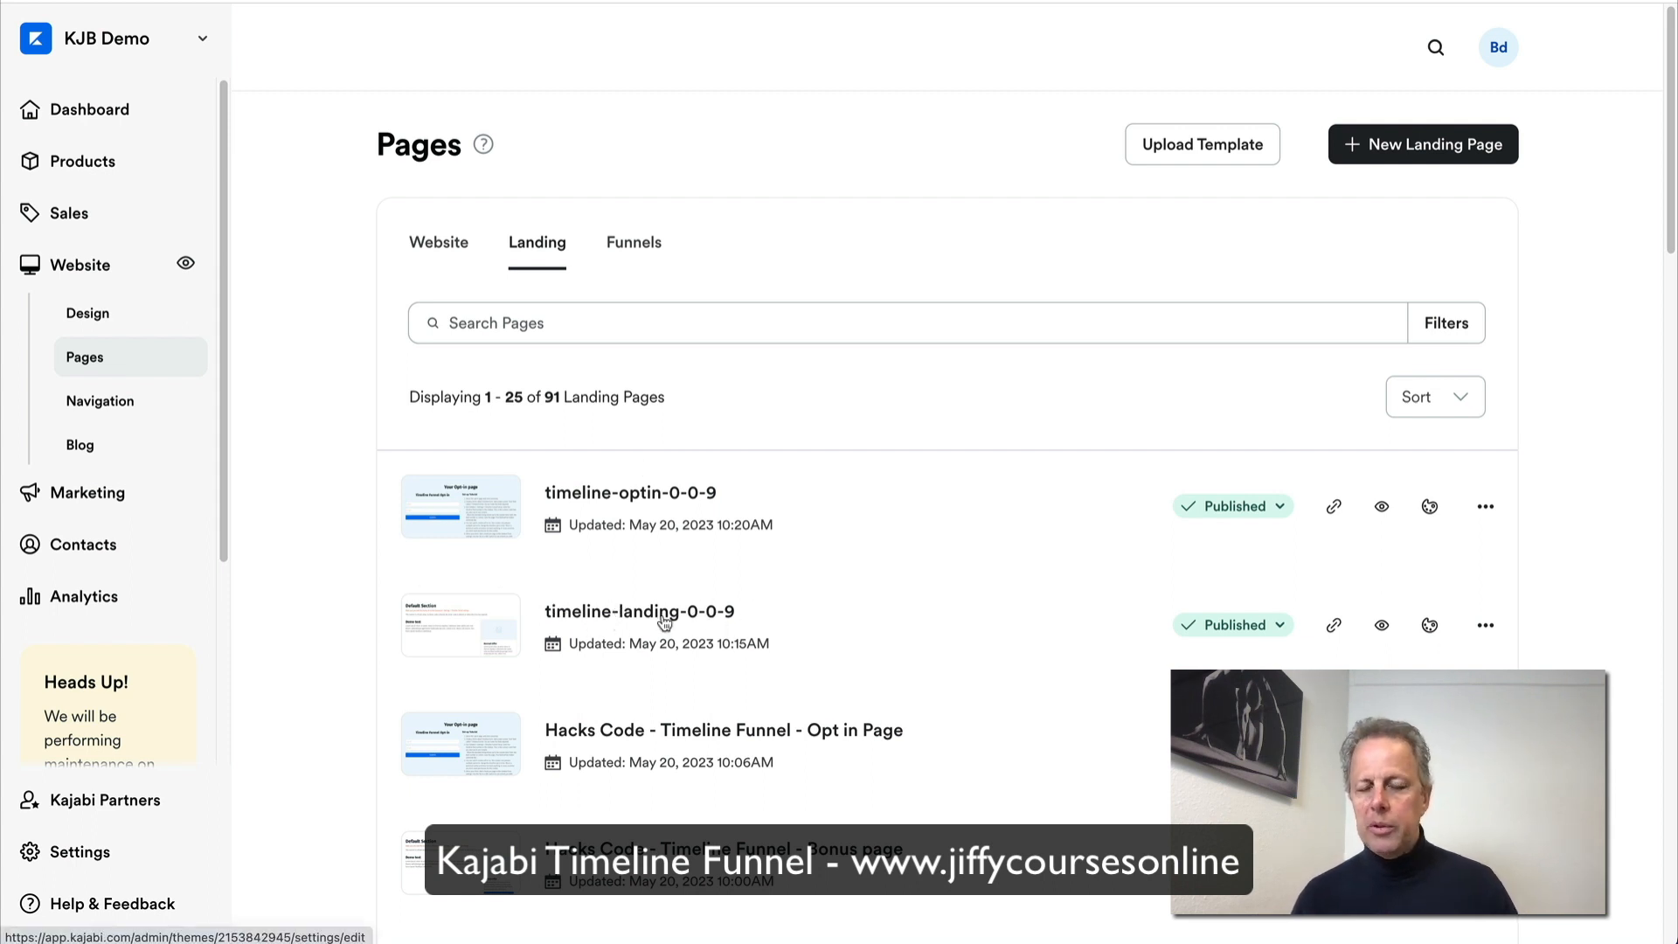
# Step: Copy the link of the timeline-landing-0-0-9 page and open that page's details for editing
pyautogui.click(1336, 628)
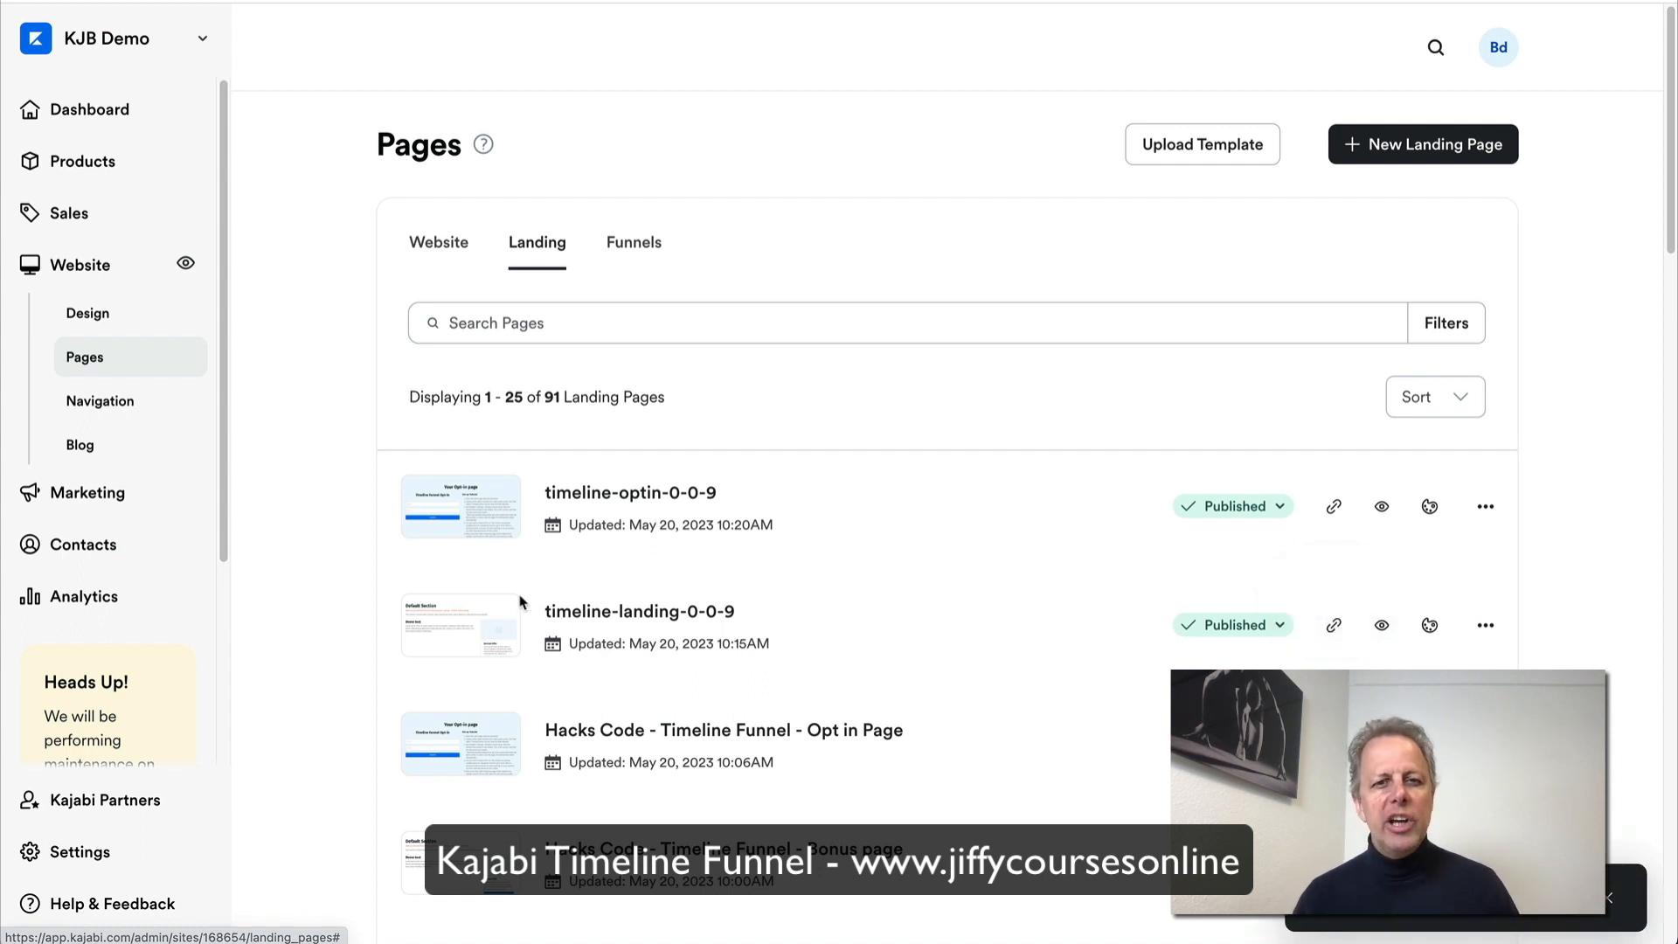
pyautogui.click(1485, 626)
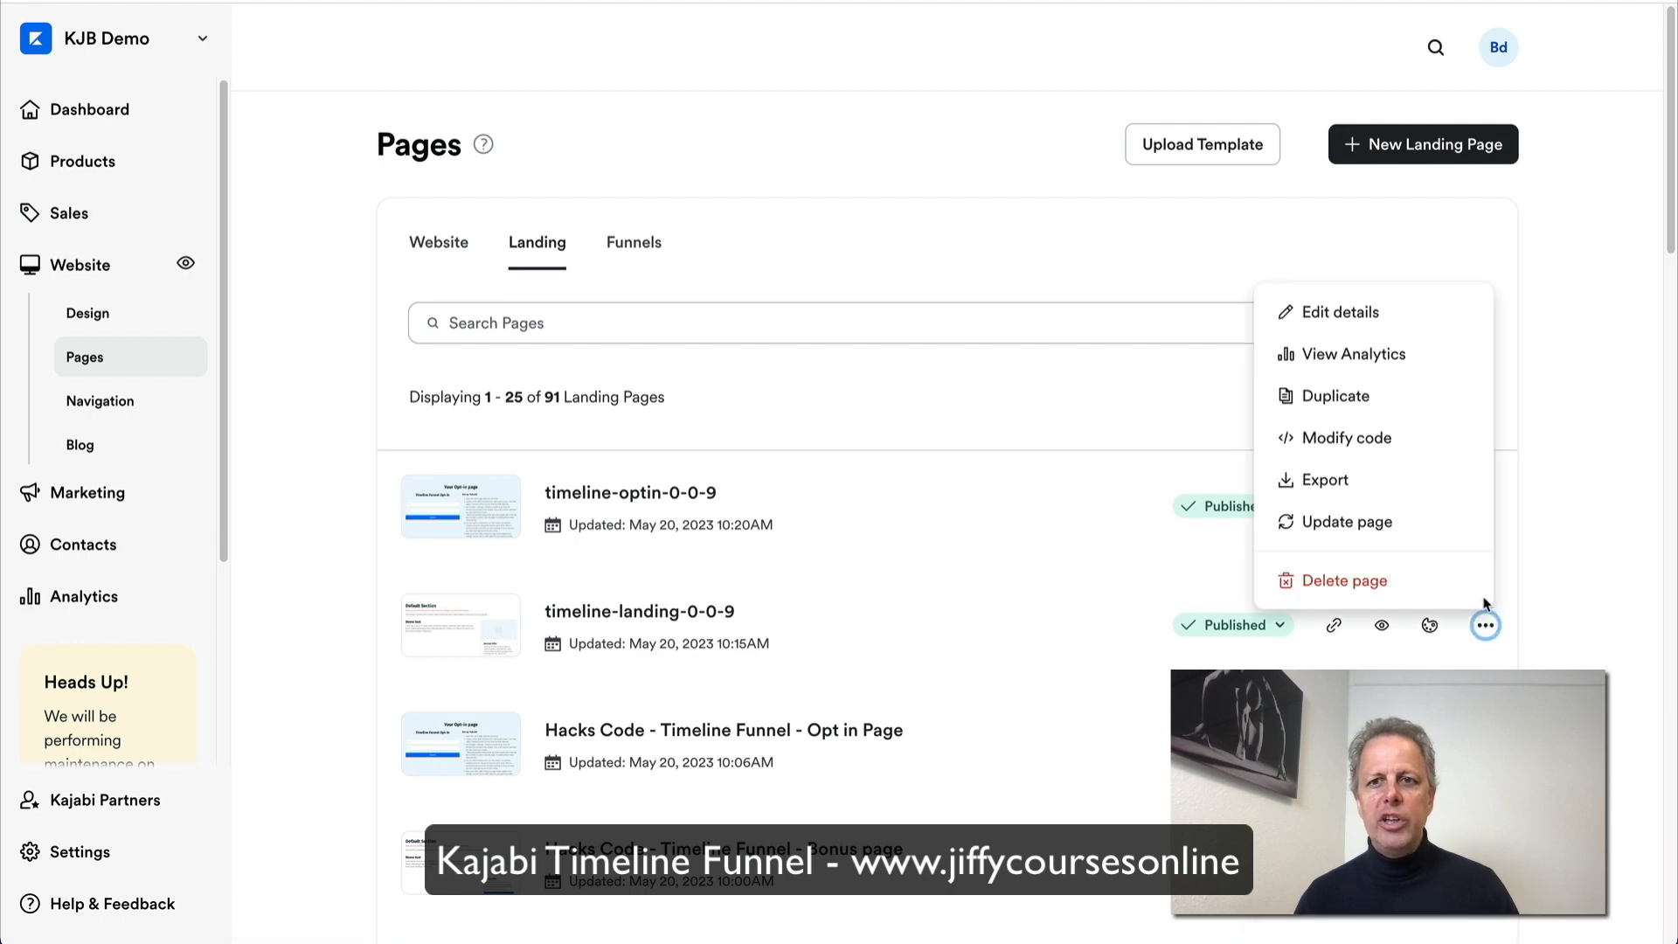
pyautogui.click(1316, 313)
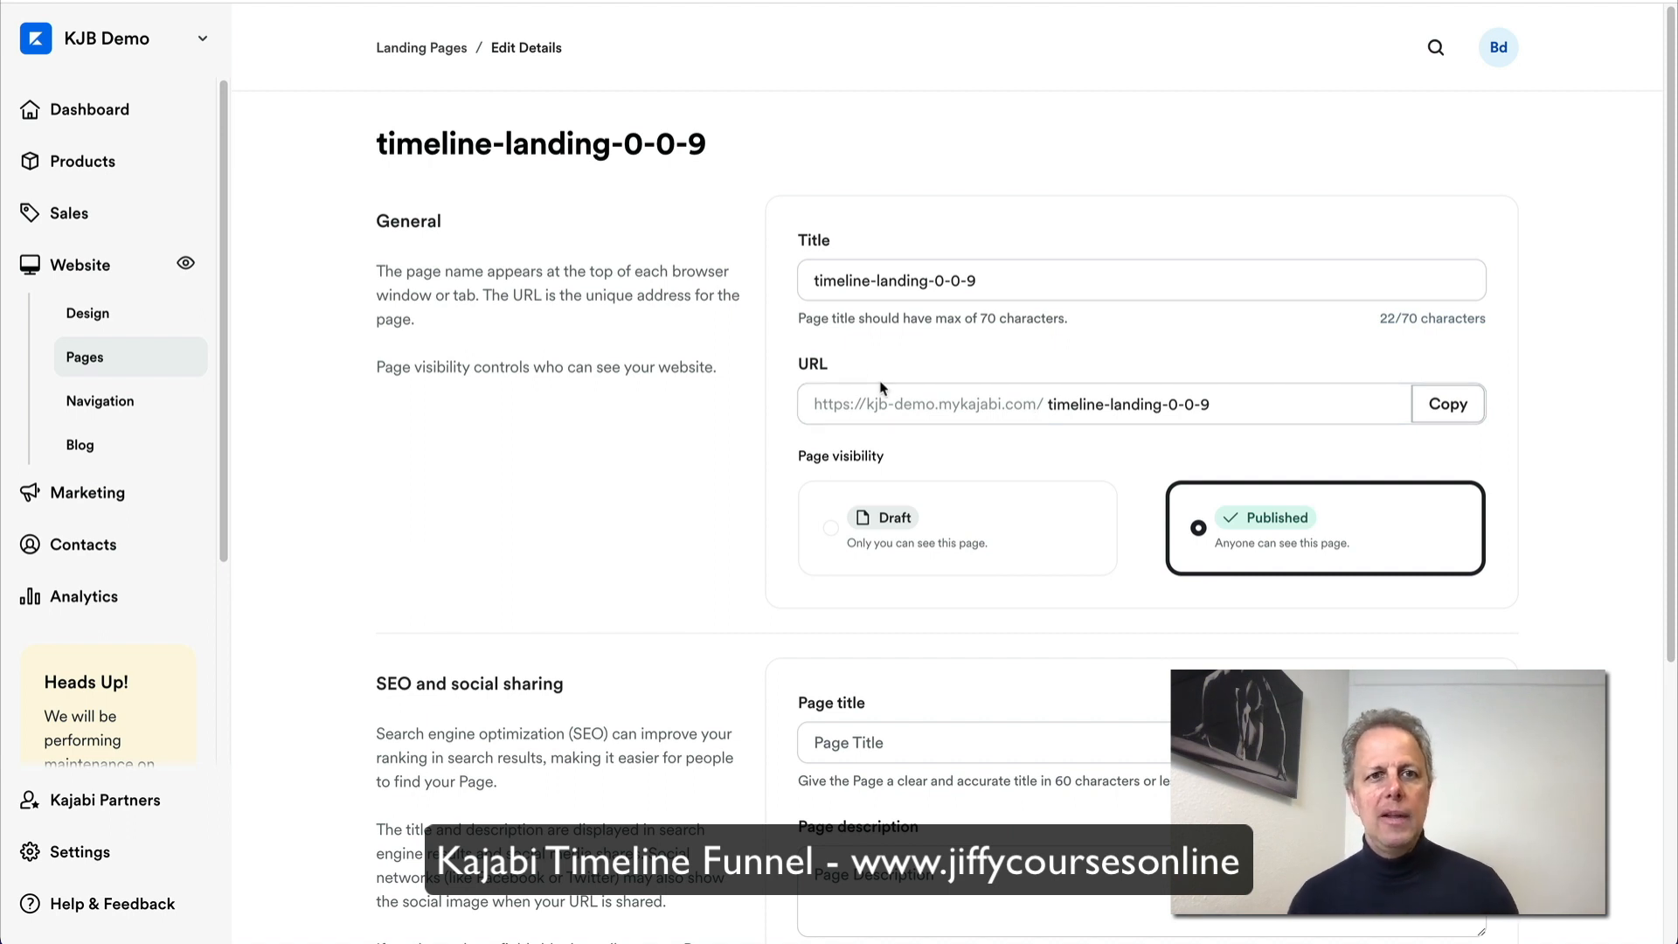
# Step: Open the timeline-optin-0-0-9 page for editing and paste the copied landing page link as the form block's Thank You Page URL
pyautogui.click(418, 51)
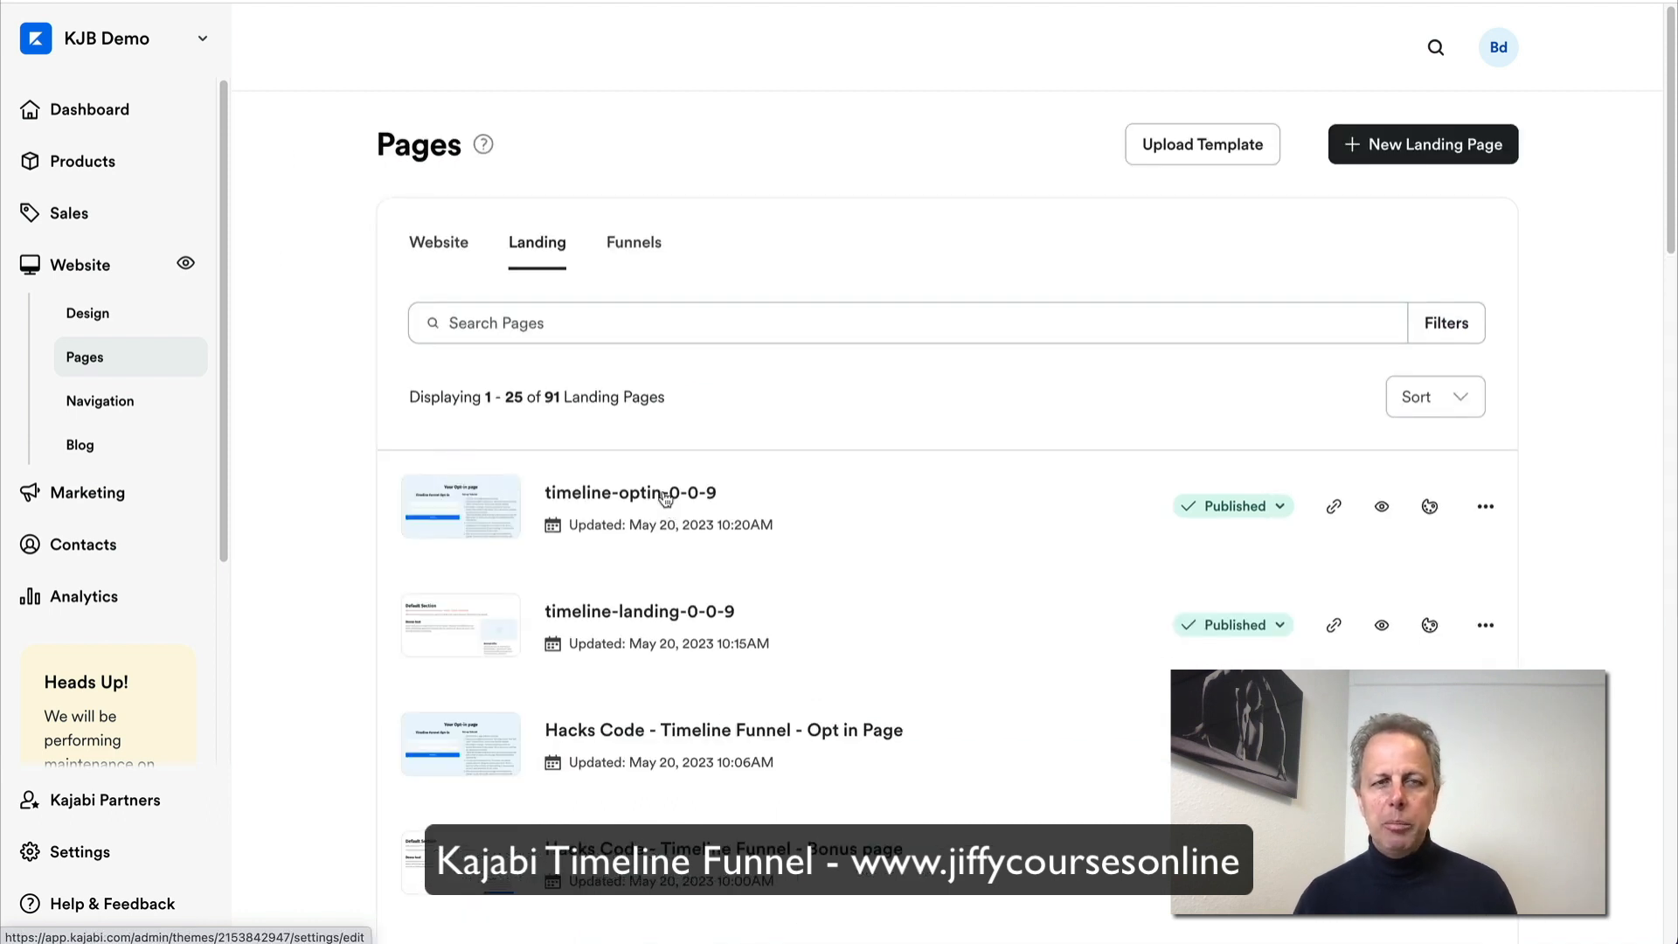
pyautogui.click(665, 499)
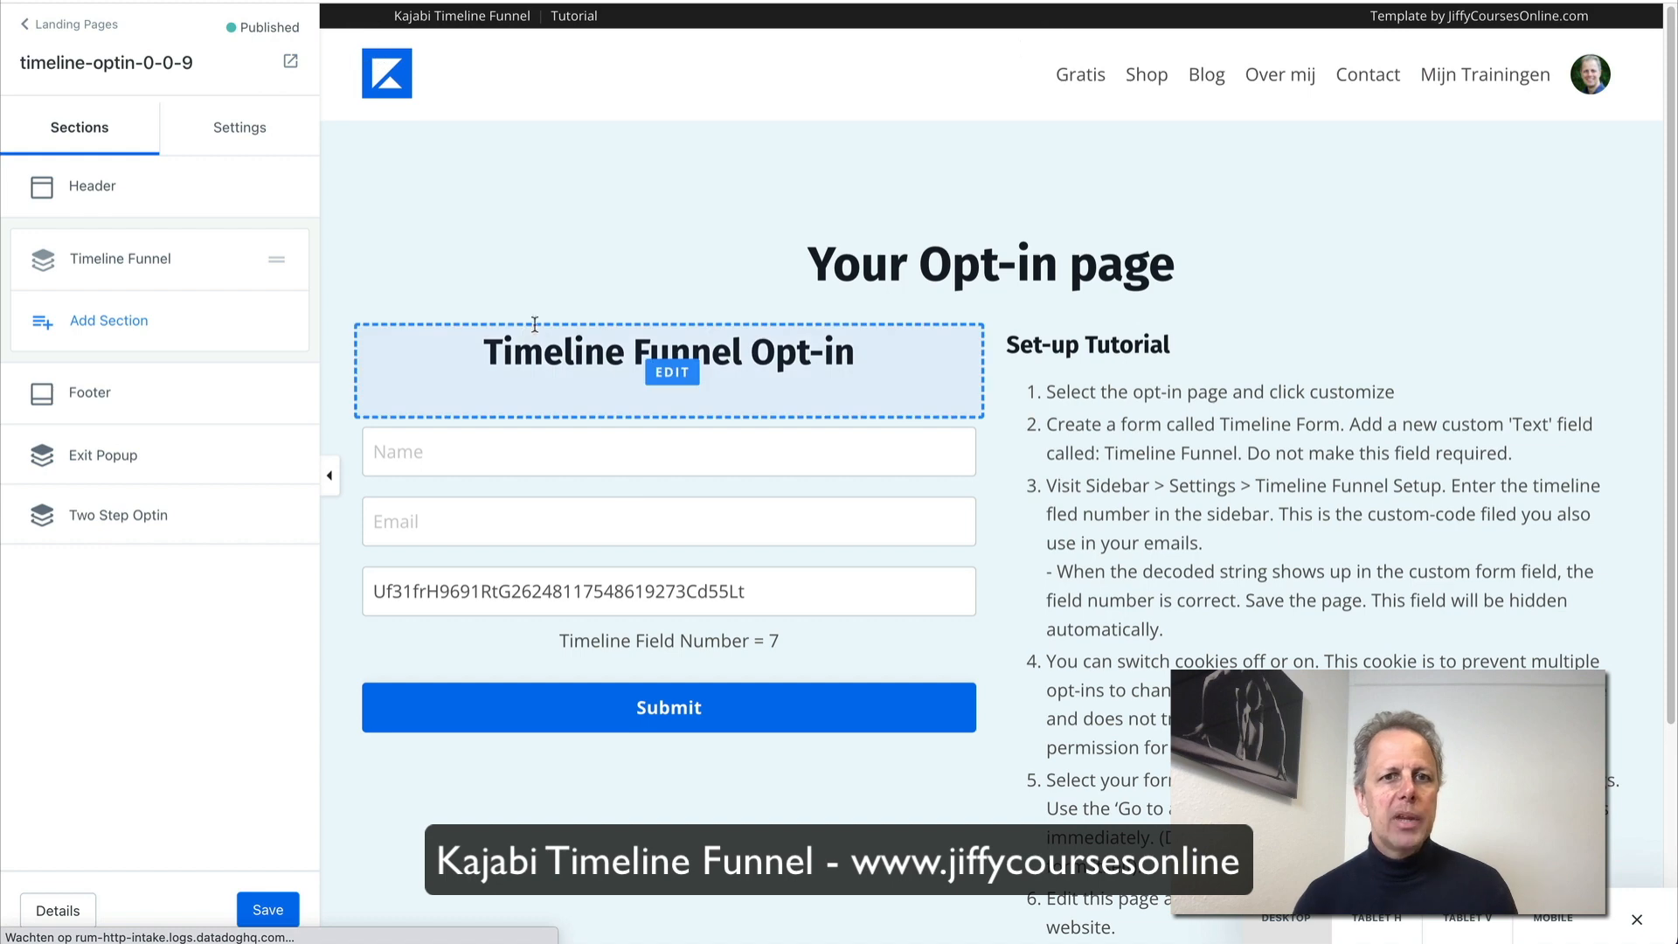
pyautogui.click(533, 533)
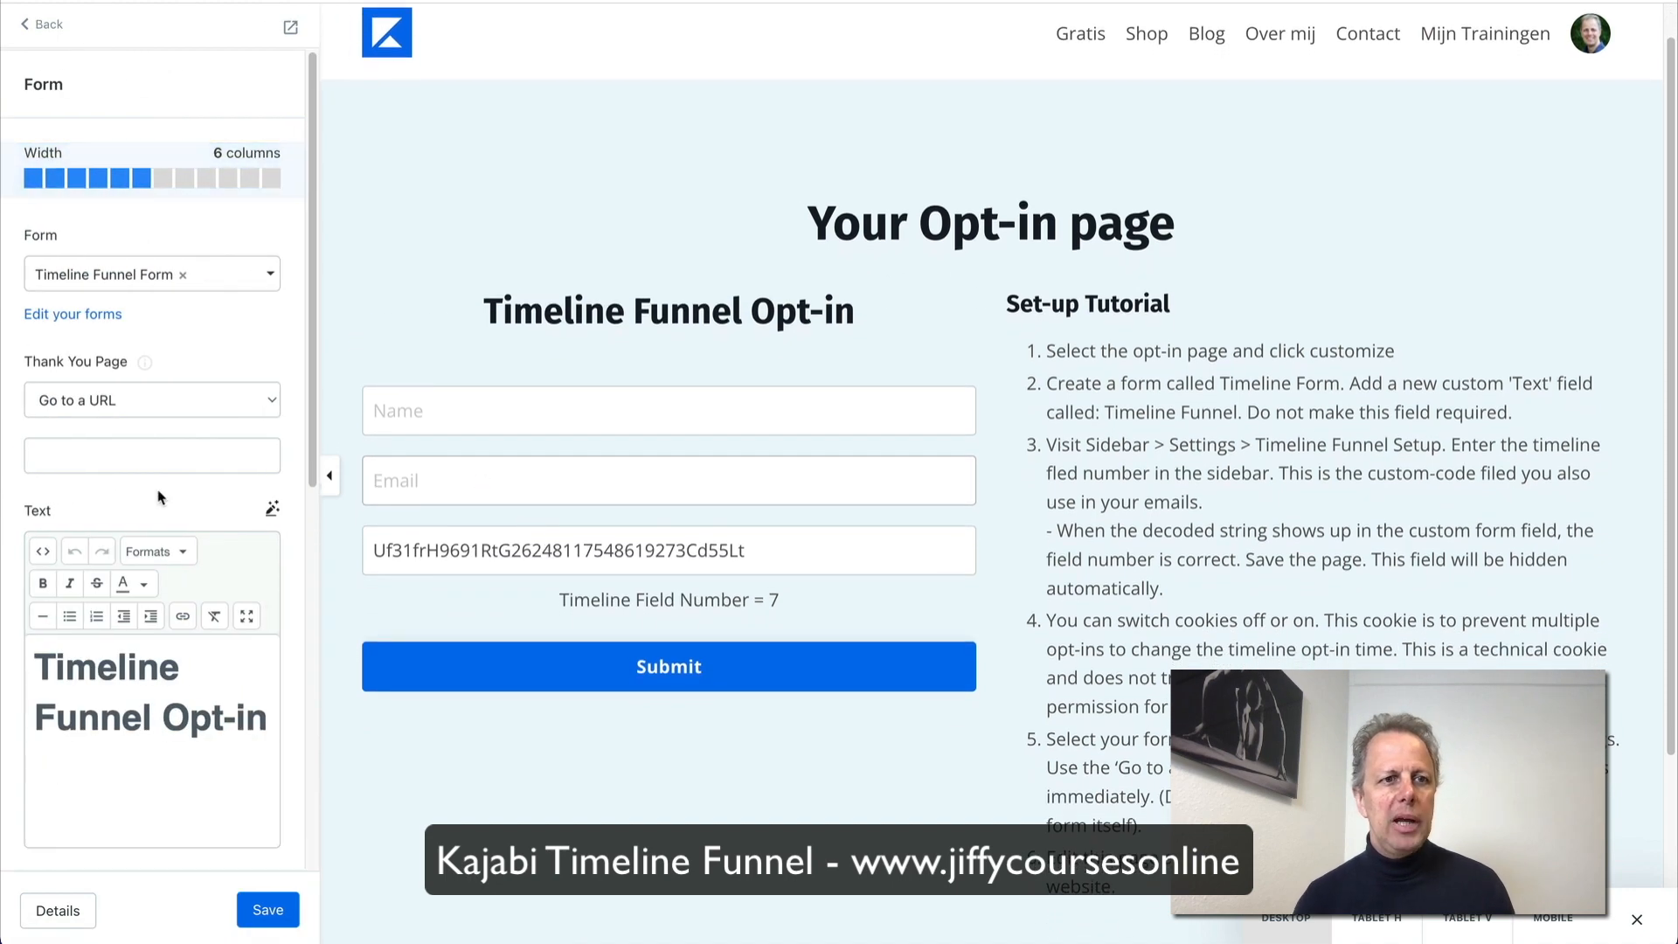
pyautogui.click(118, 457)
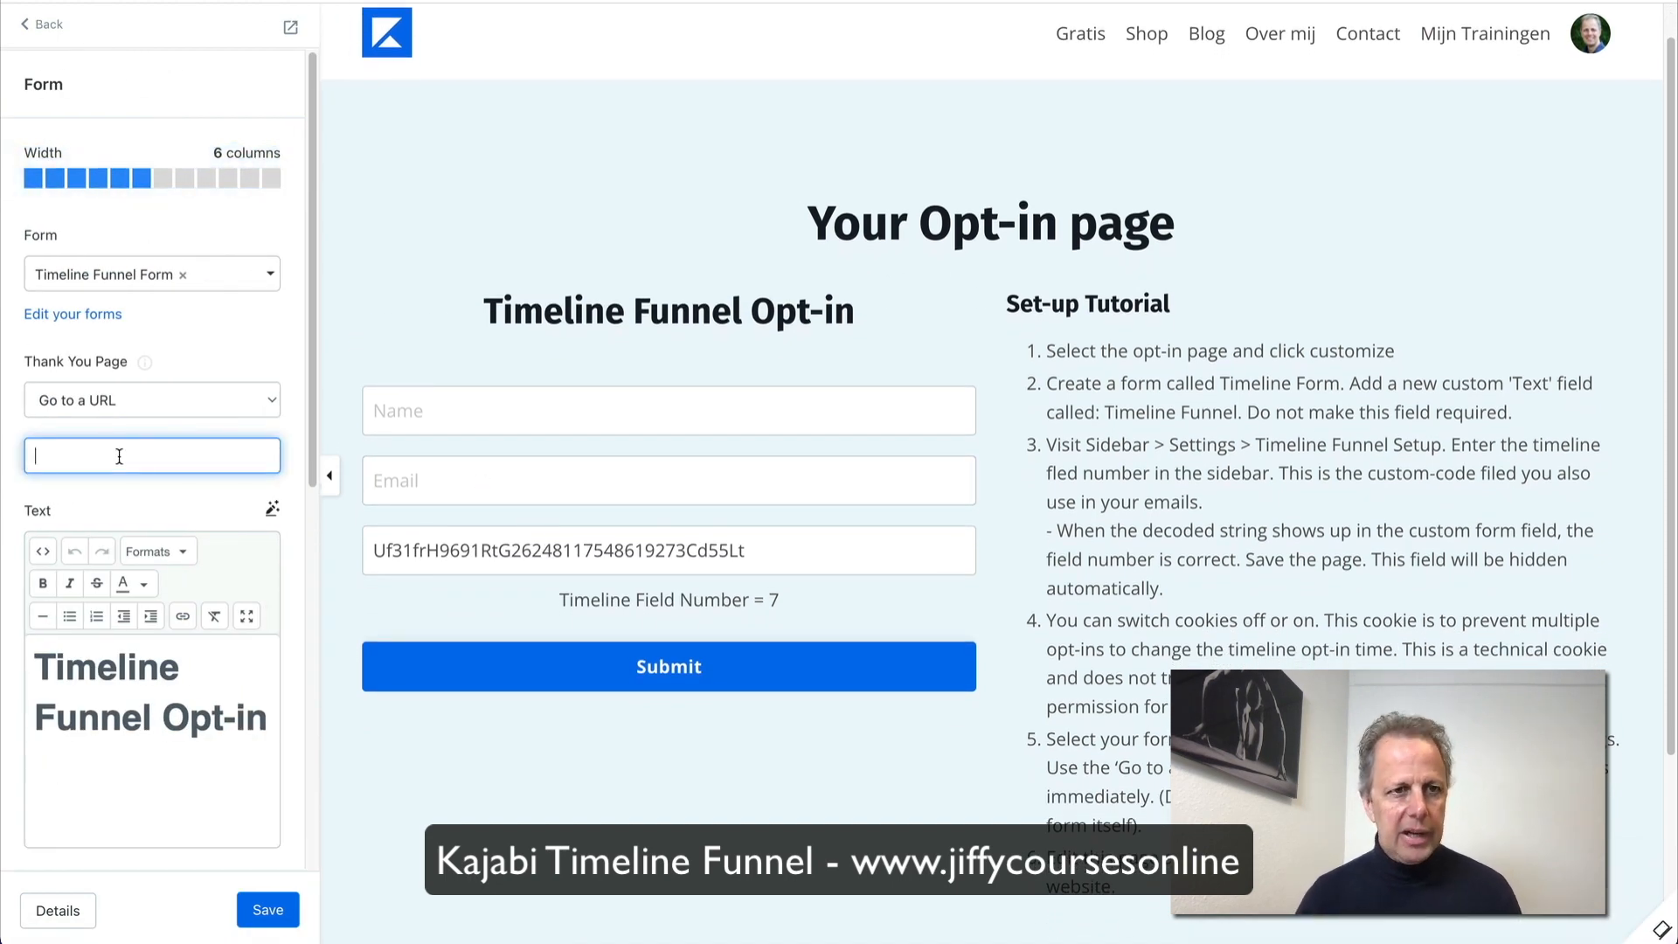
pyautogui.rightClick(119, 456)
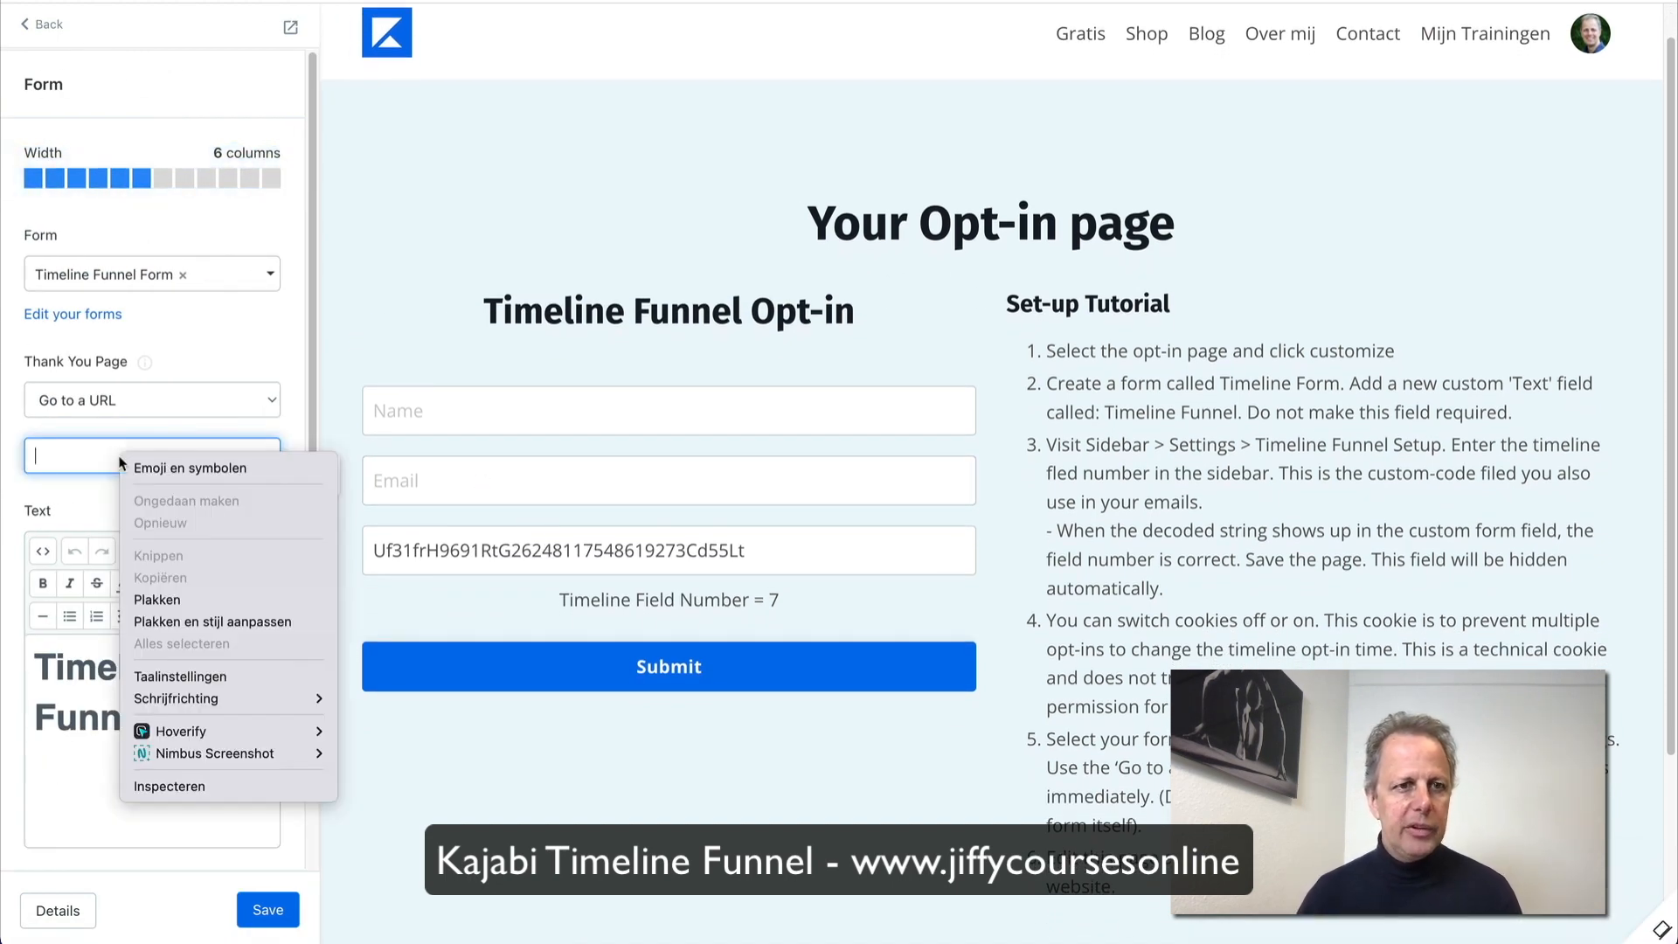
pyautogui.click(153, 599)
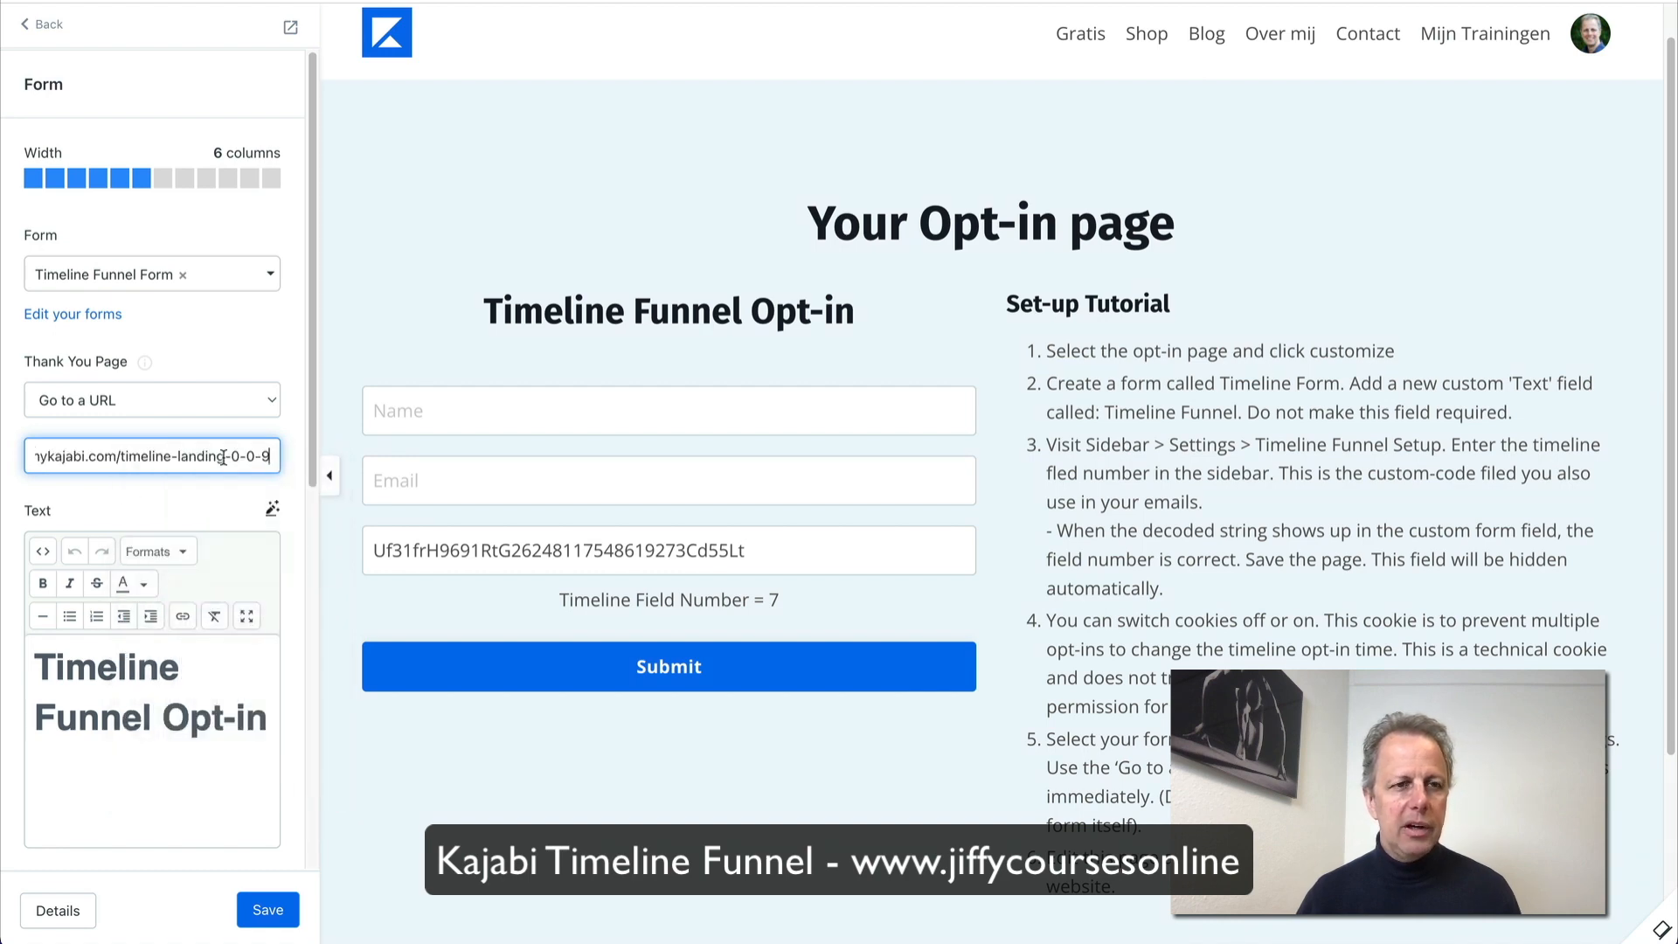
# Step: Shorten the Thank You Page URL to the relative path /timeline-landing-0-0-9 and save the opt-in page
pyautogui.moveTo(118, 456); pyautogui.dragTo(14, 467)
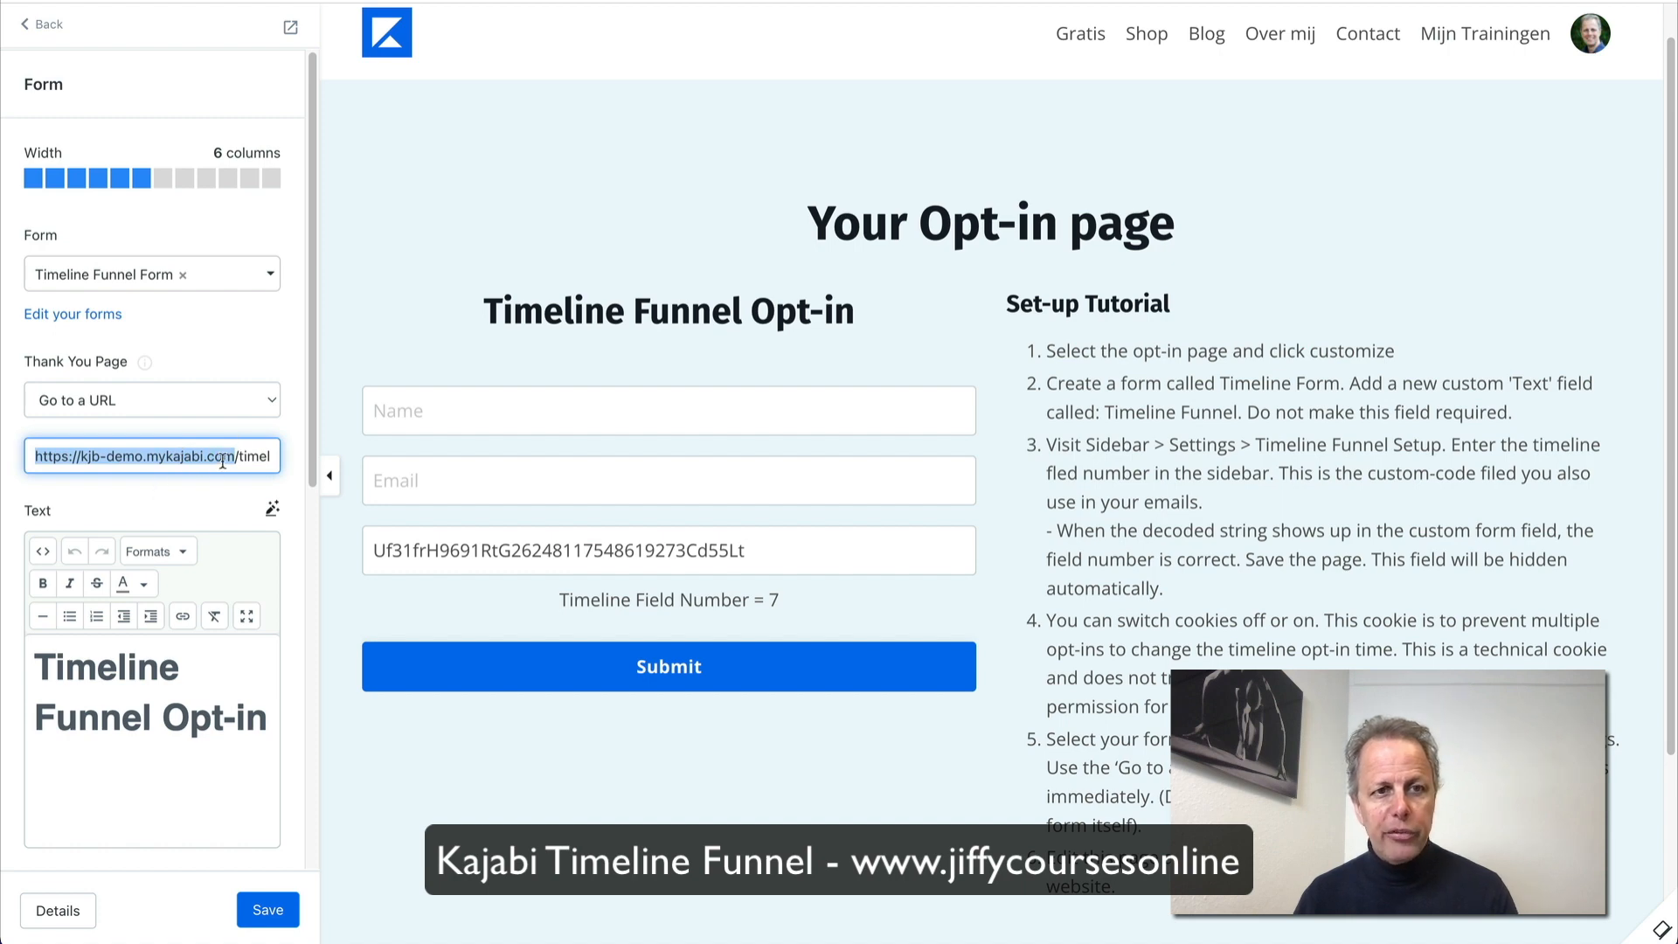
pyautogui.press('BackSpace')
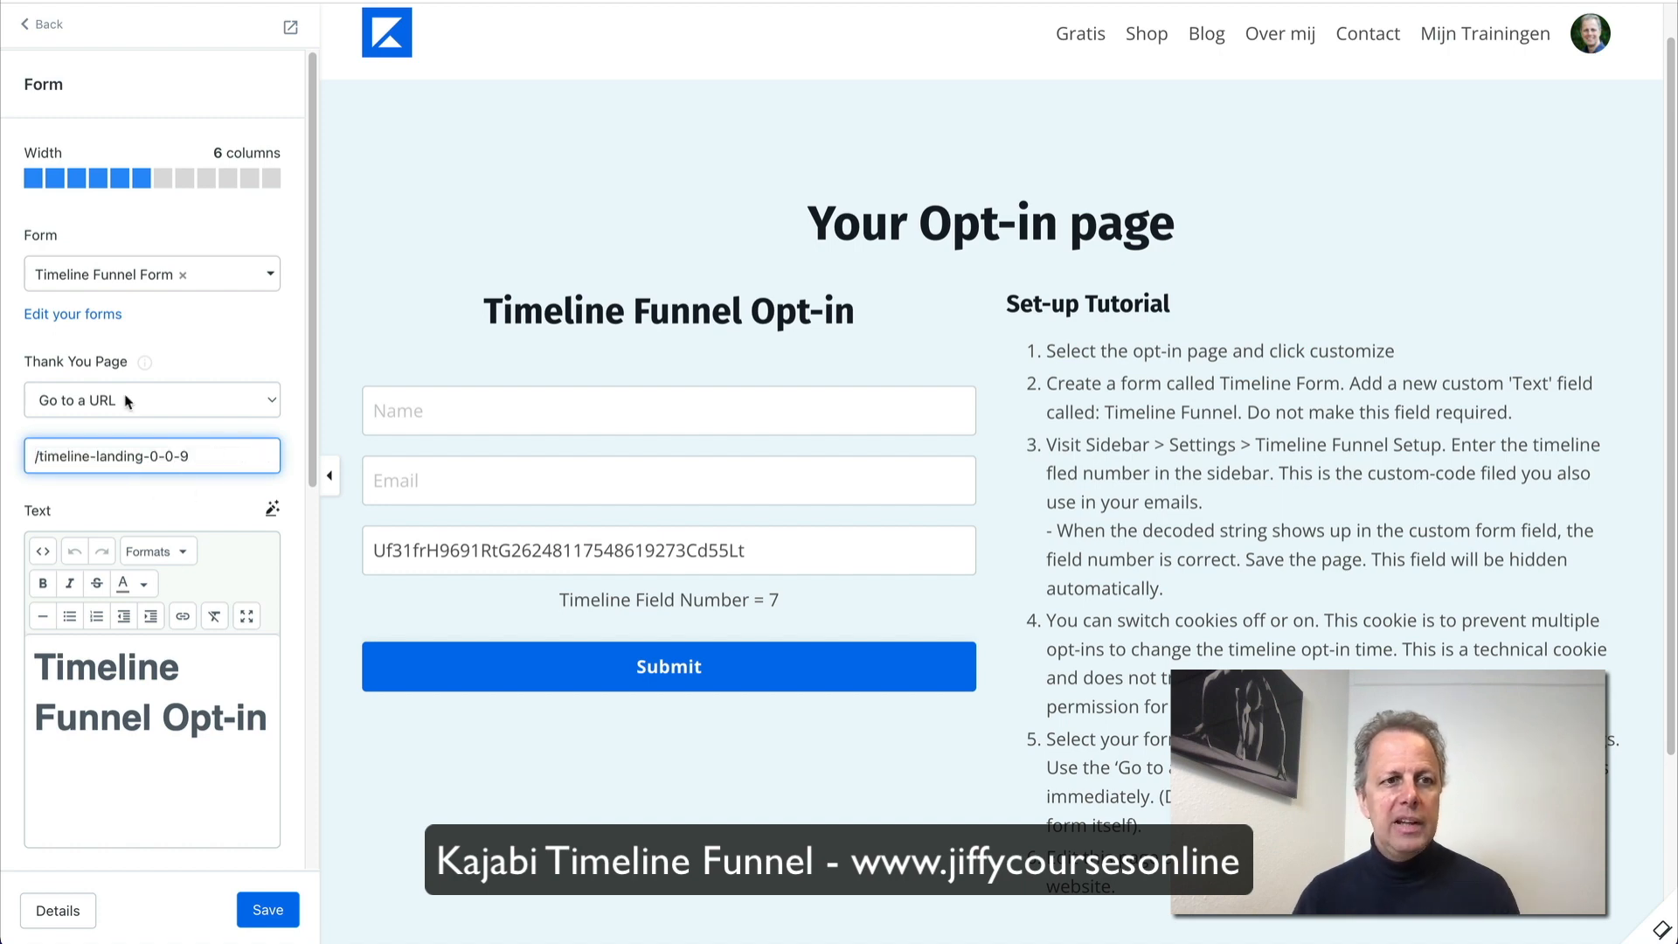
pyautogui.moveTo(240, 455); pyautogui.dragTo(7, 456)
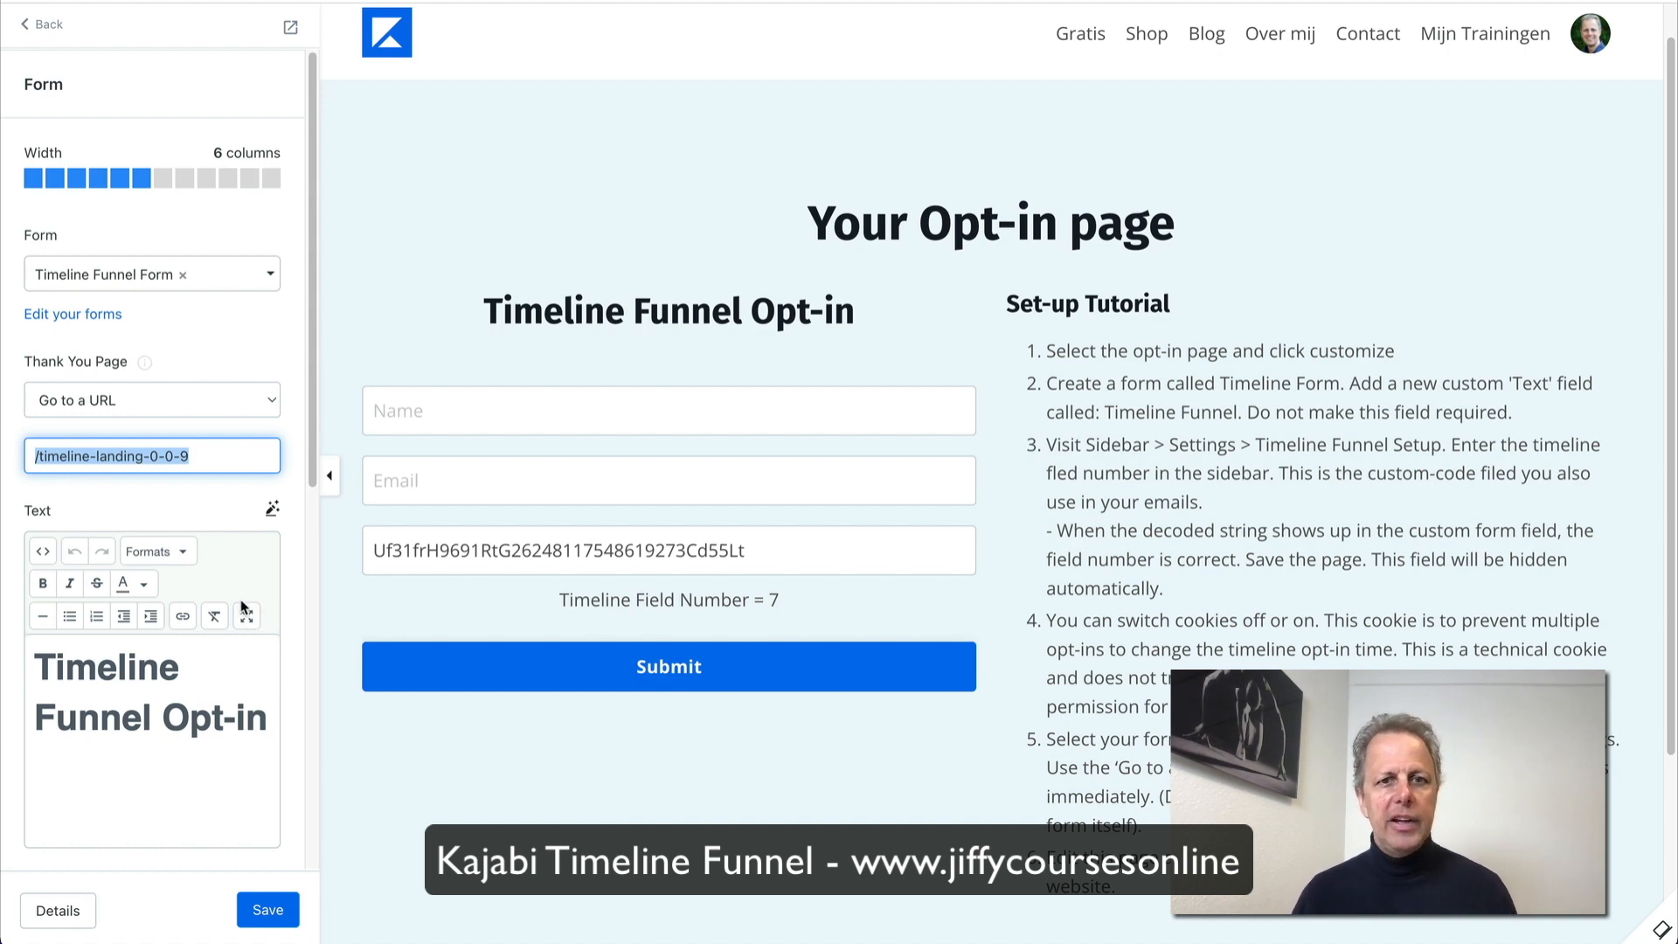
pyautogui.click(260, 909)
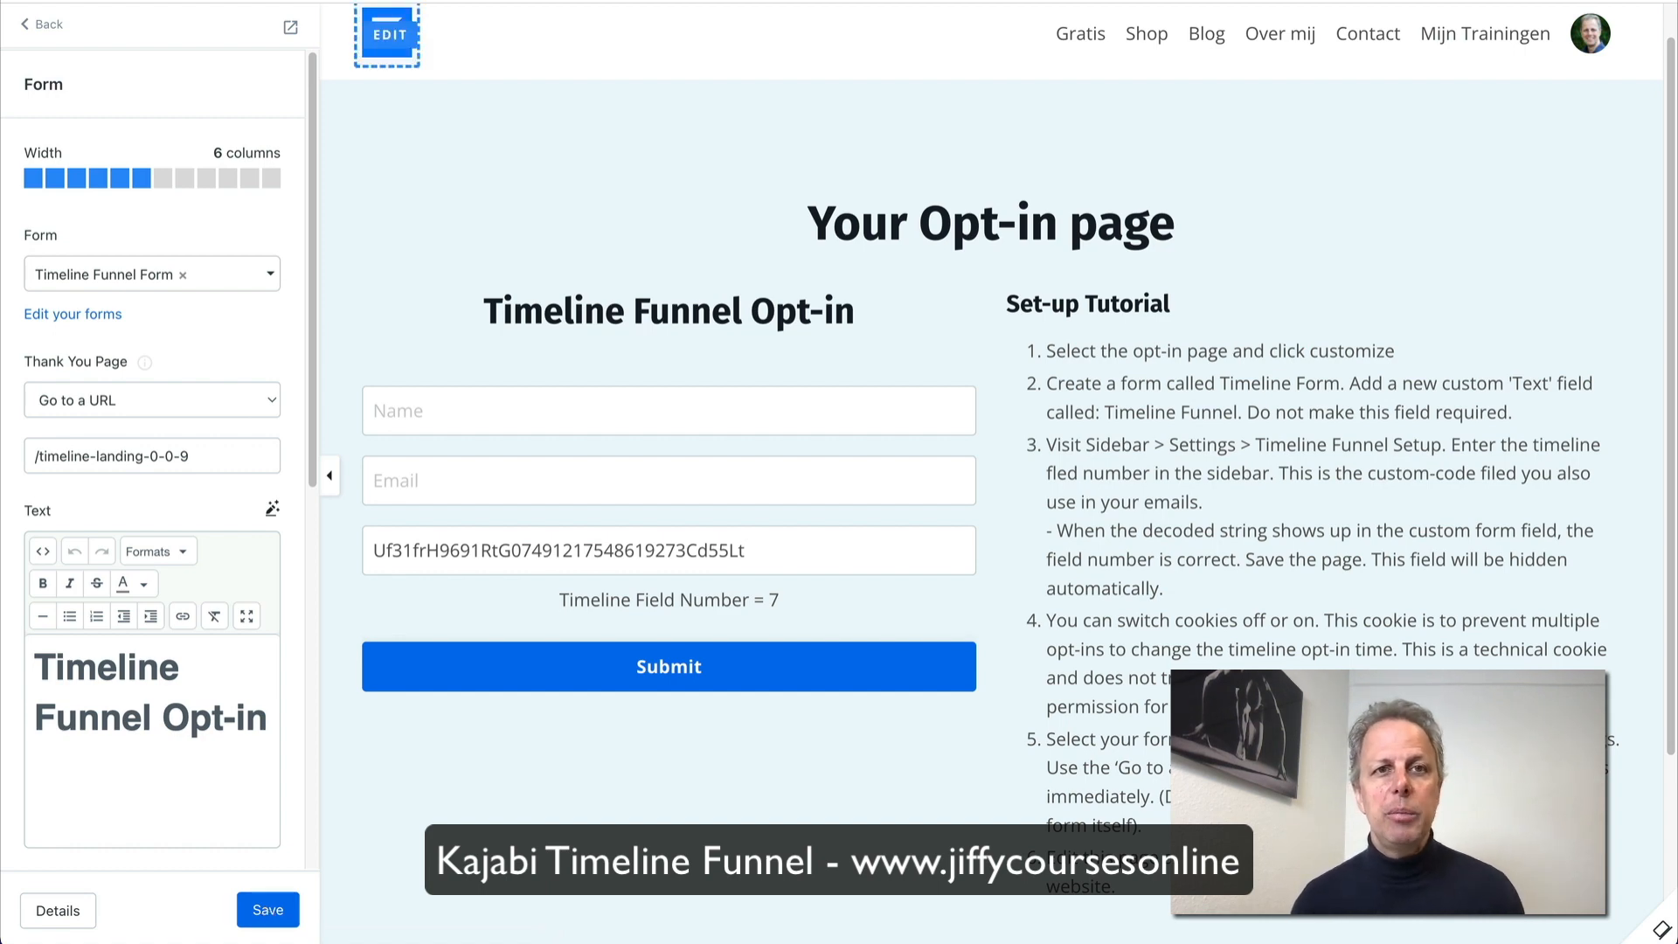
# Step: Preview the opt-in page and submit its form with a test contact's name and e-mail address
pyautogui.click(292, 29)
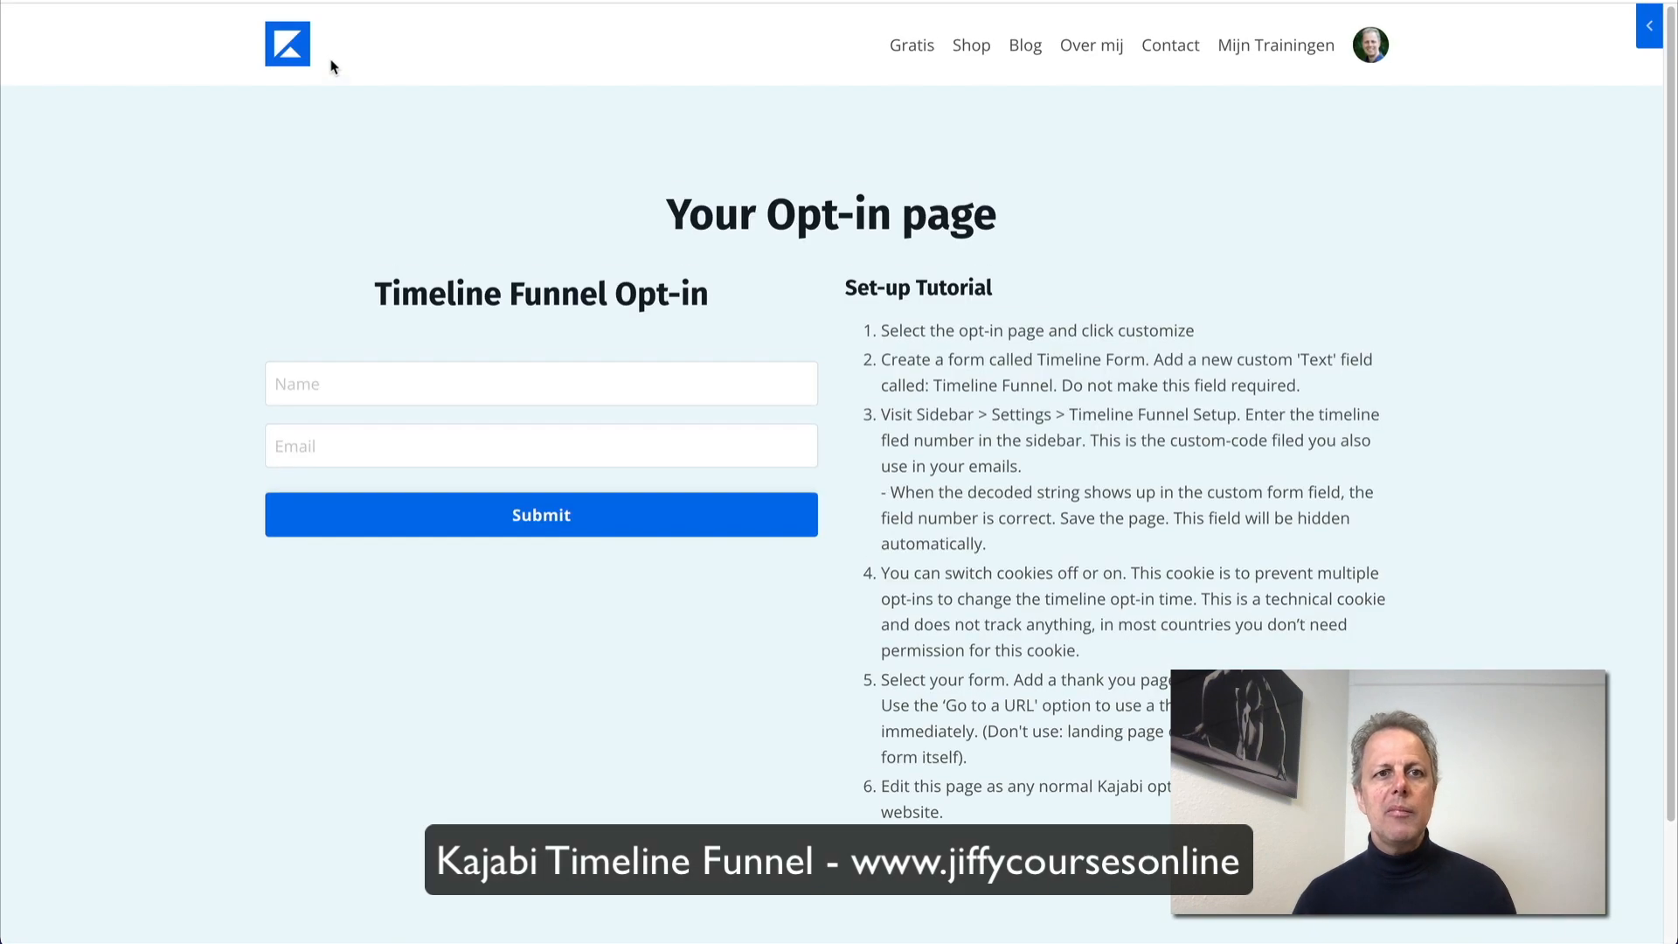
pyautogui.click(416, 395)
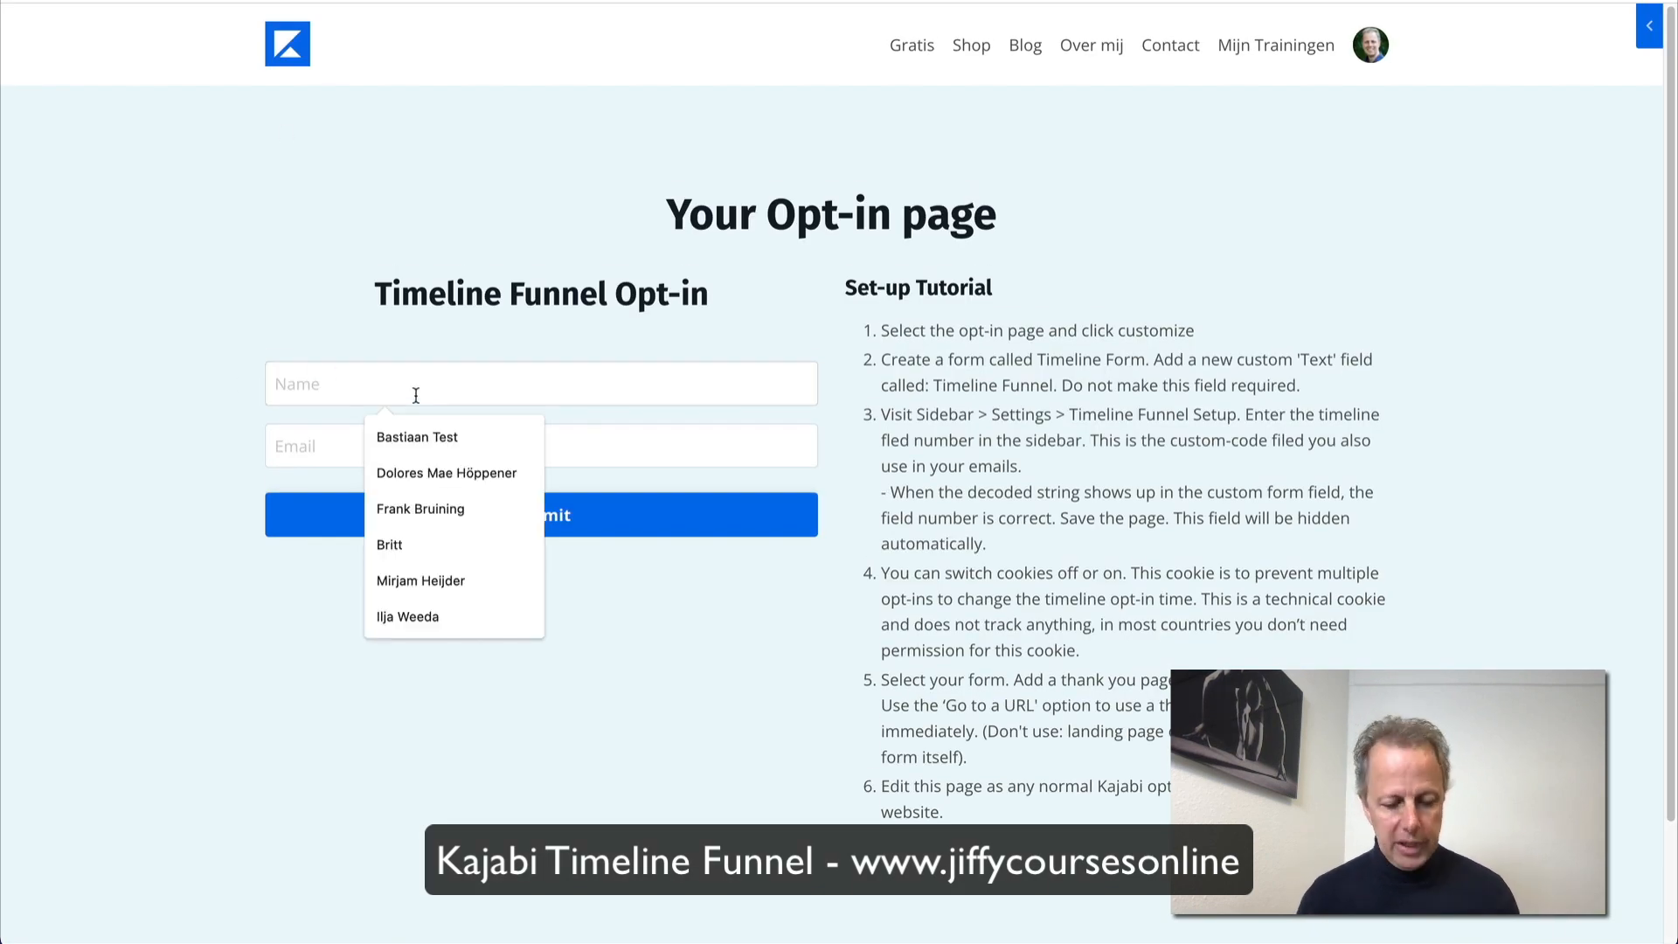
pyautogui.write('Bastiaan')
pyautogui.write('Ti')
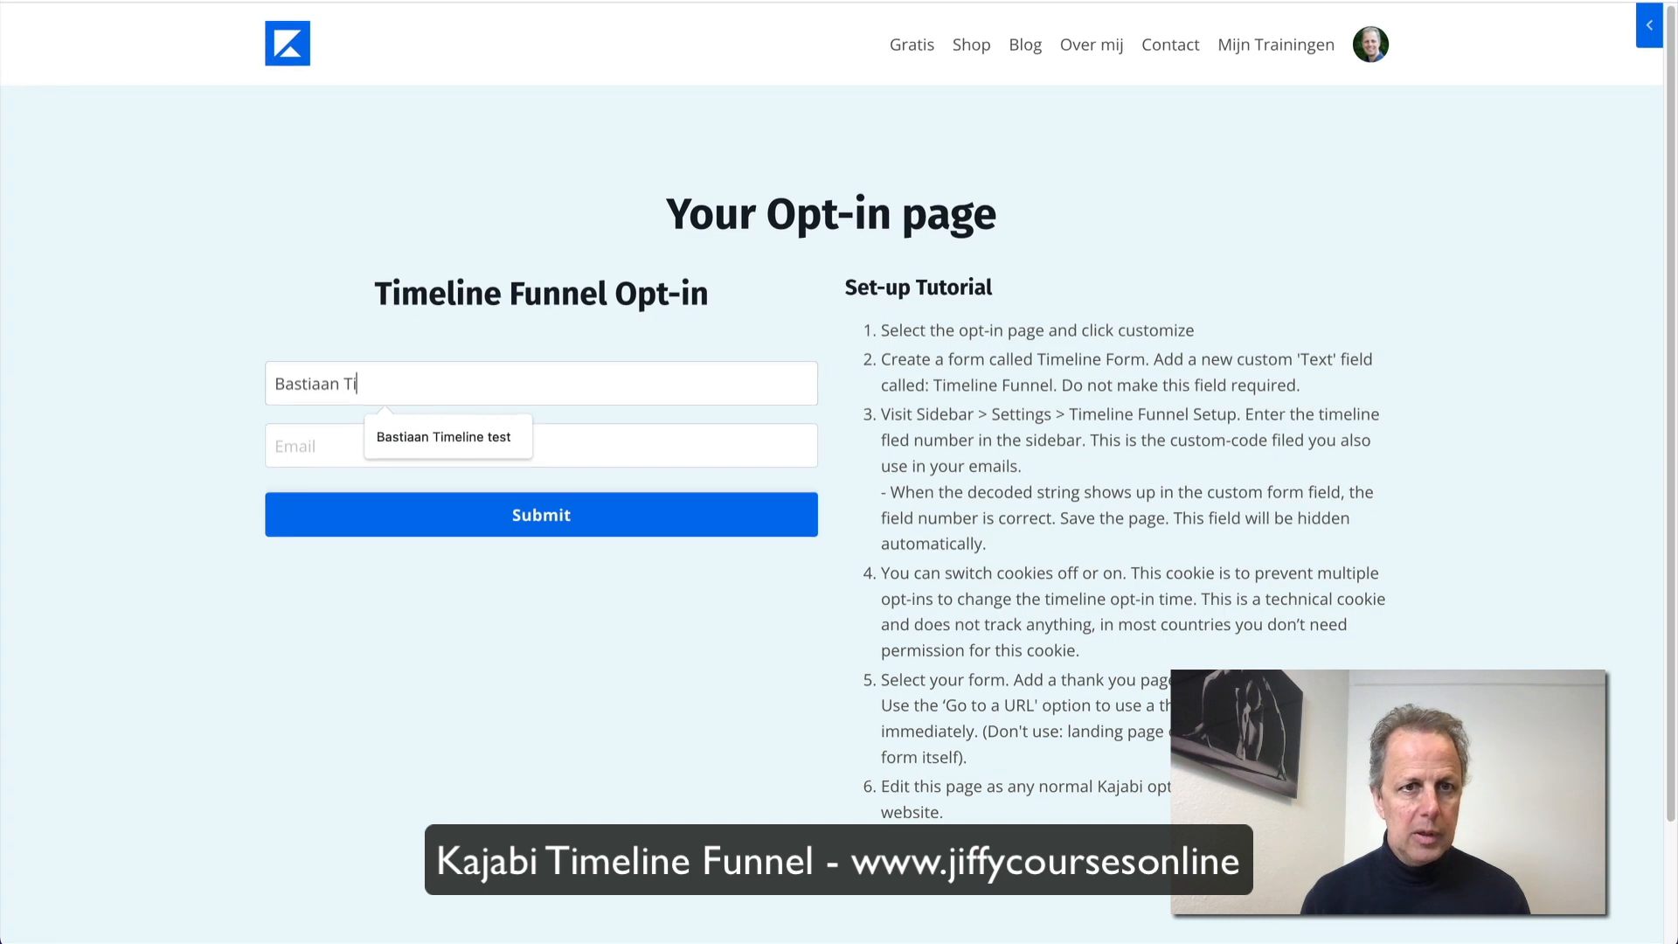
pyautogui.press('Down')
pyautogui.press('Return')
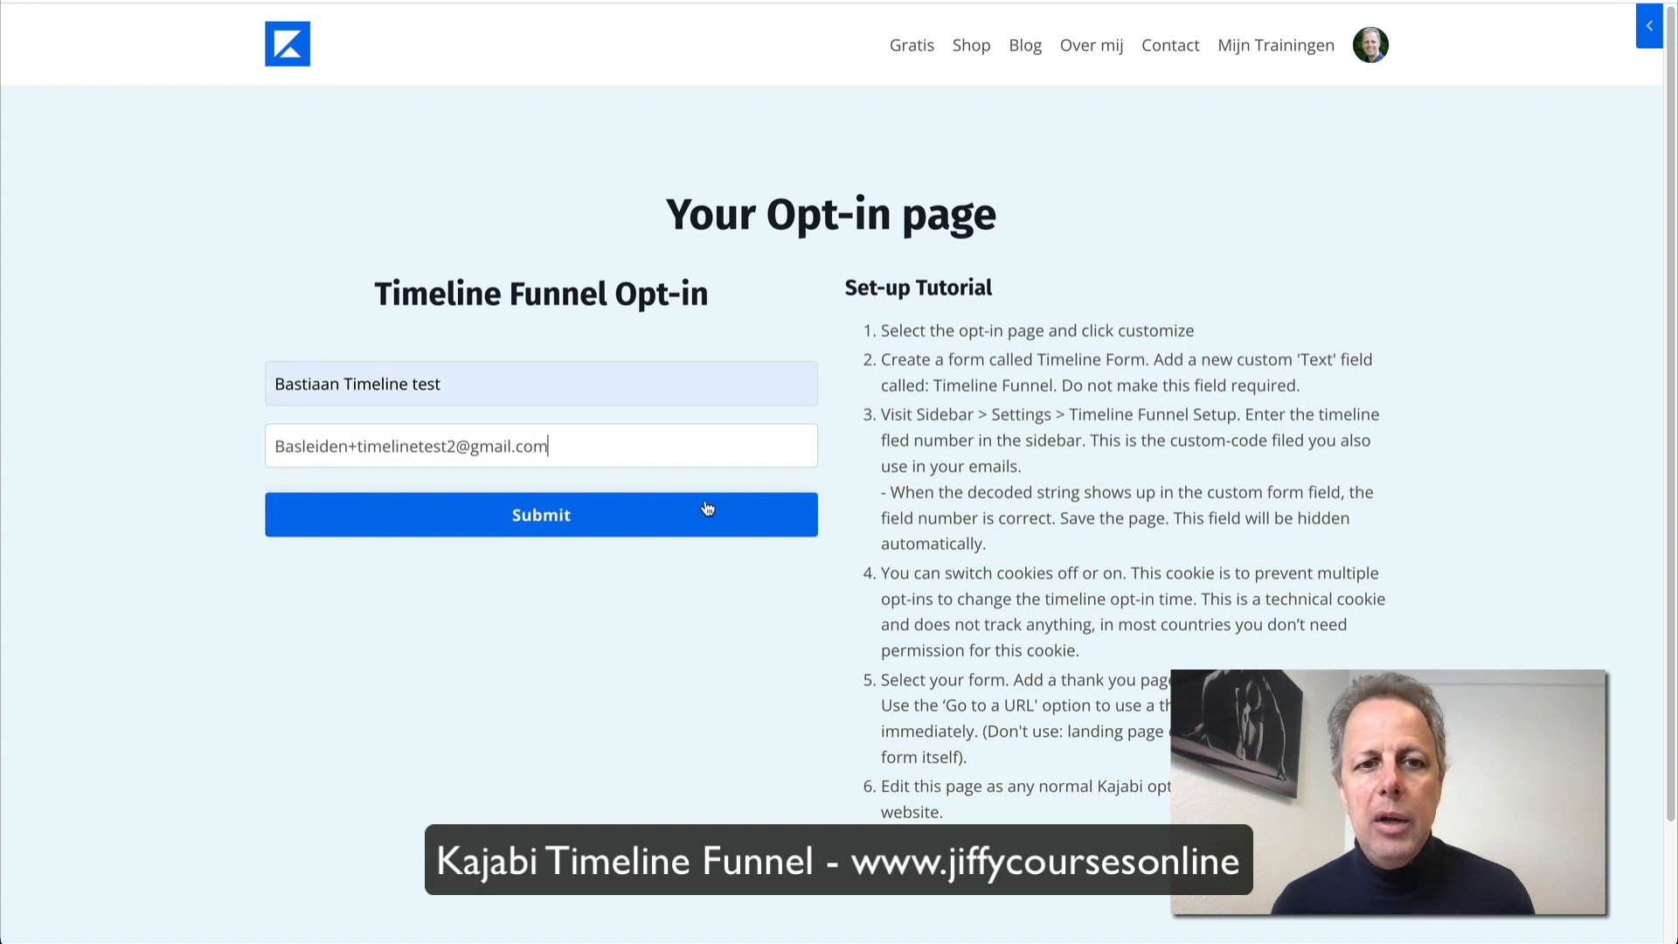
pyautogui.click(590, 530)
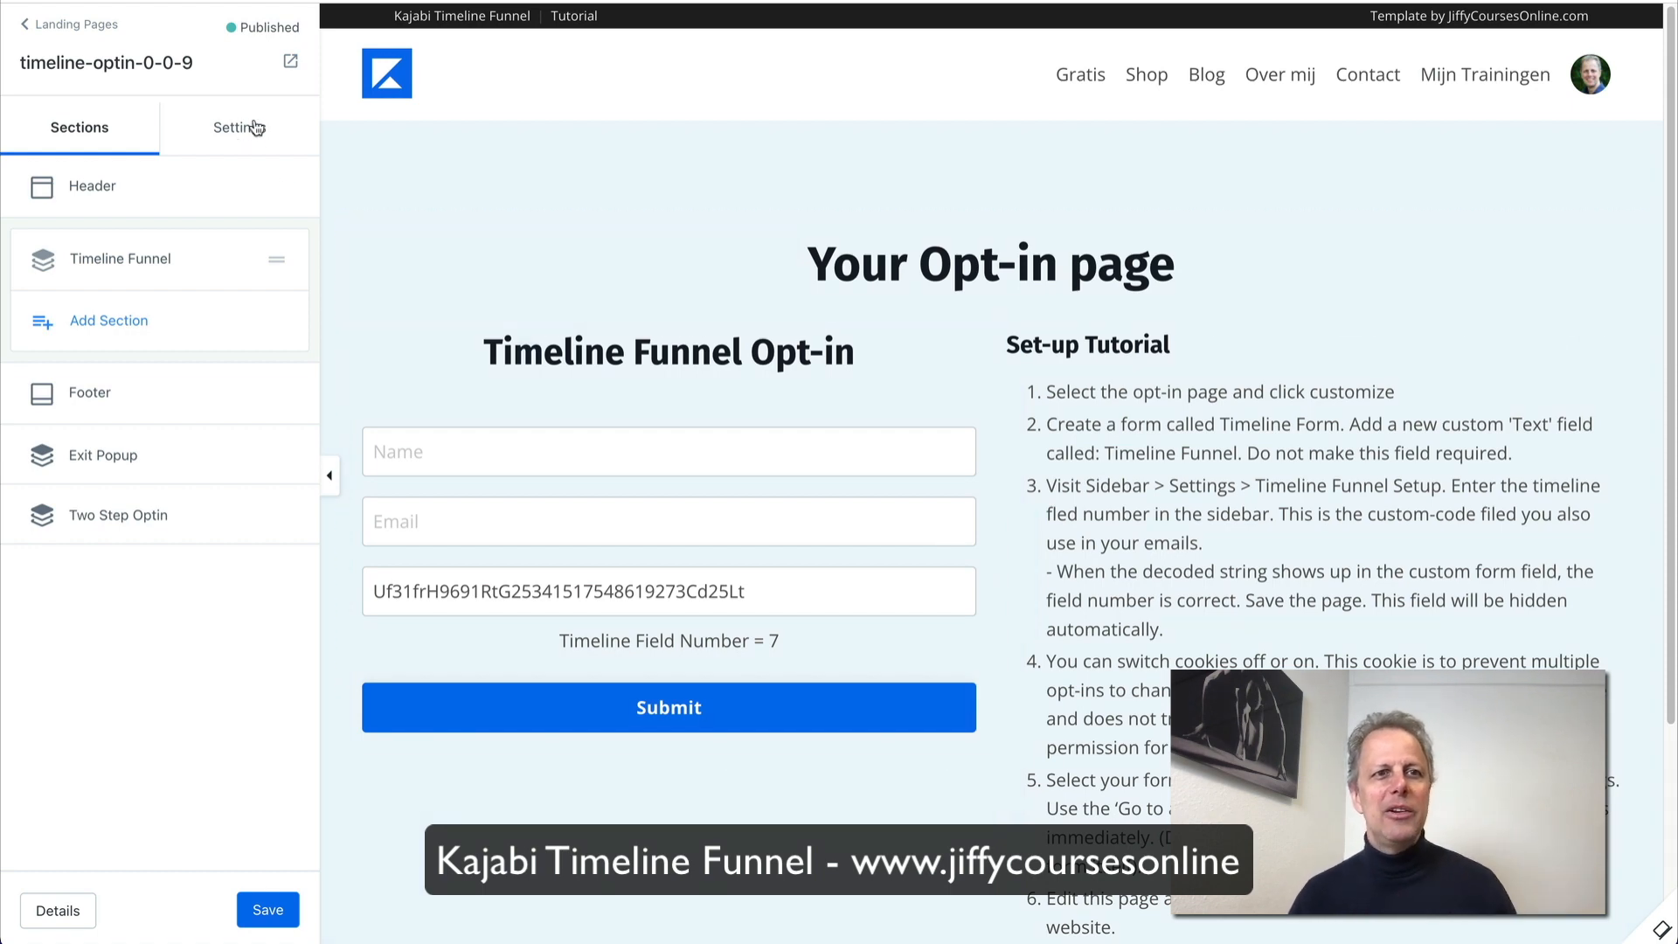
# Step: Try to turn off Set a Timeline Cookie in the Timeline Funnel setup and save it, then reload the editor for the latest changes
pyautogui.click(255, 127)
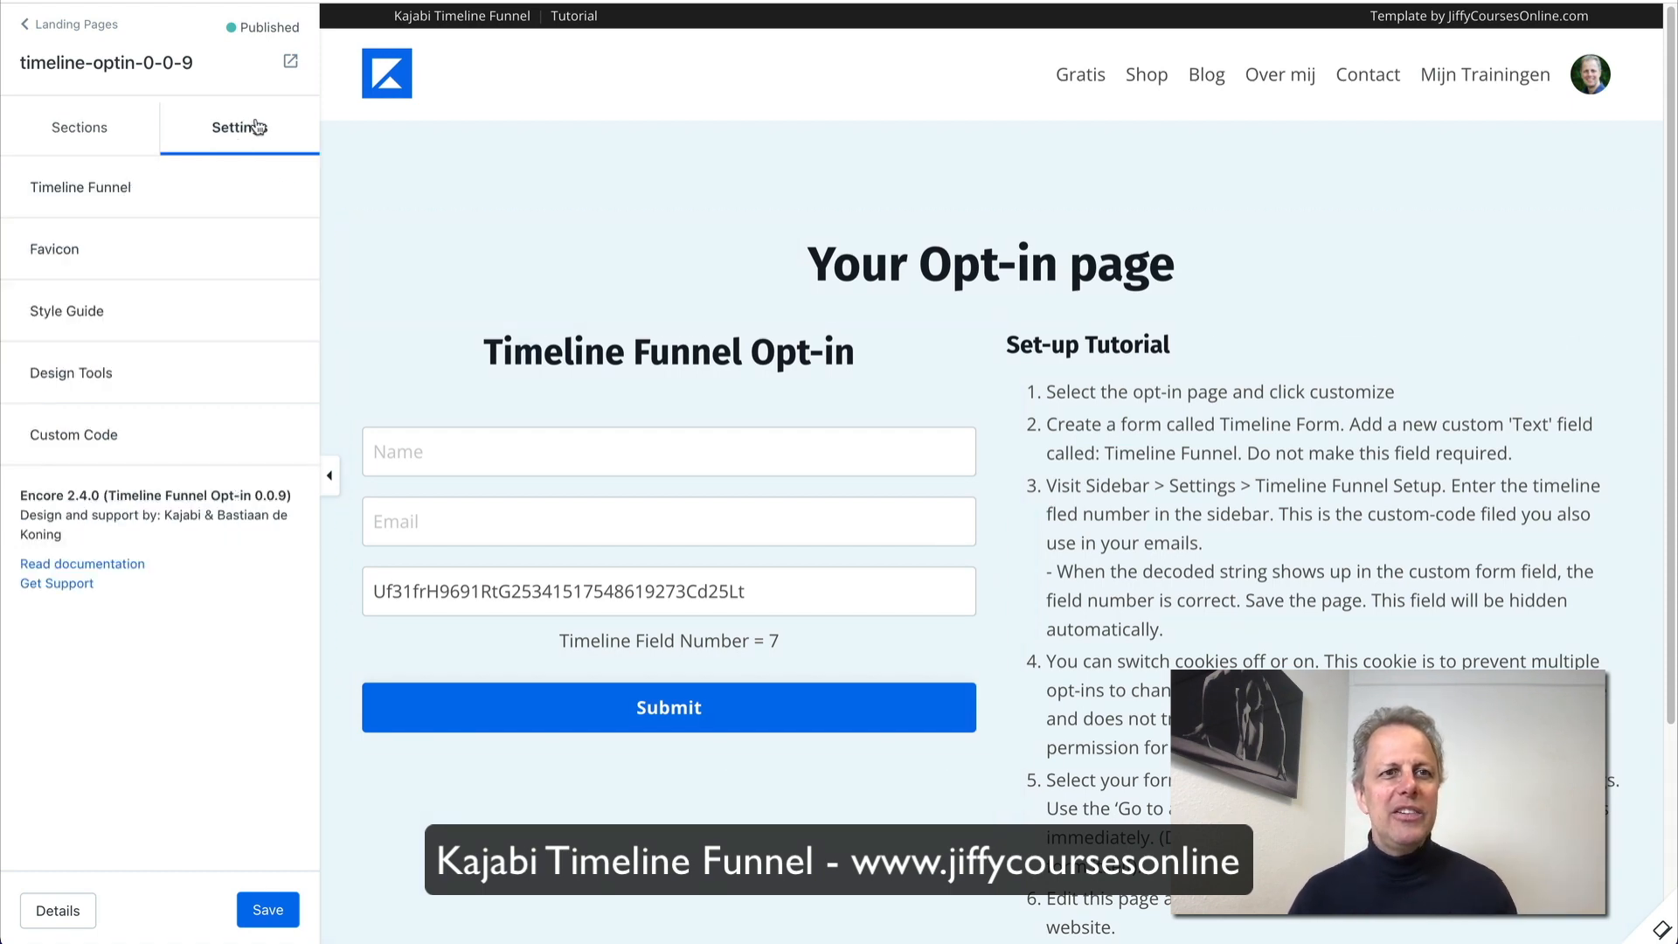
pyautogui.click(70, 188)
pyautogui.click(34, 296)
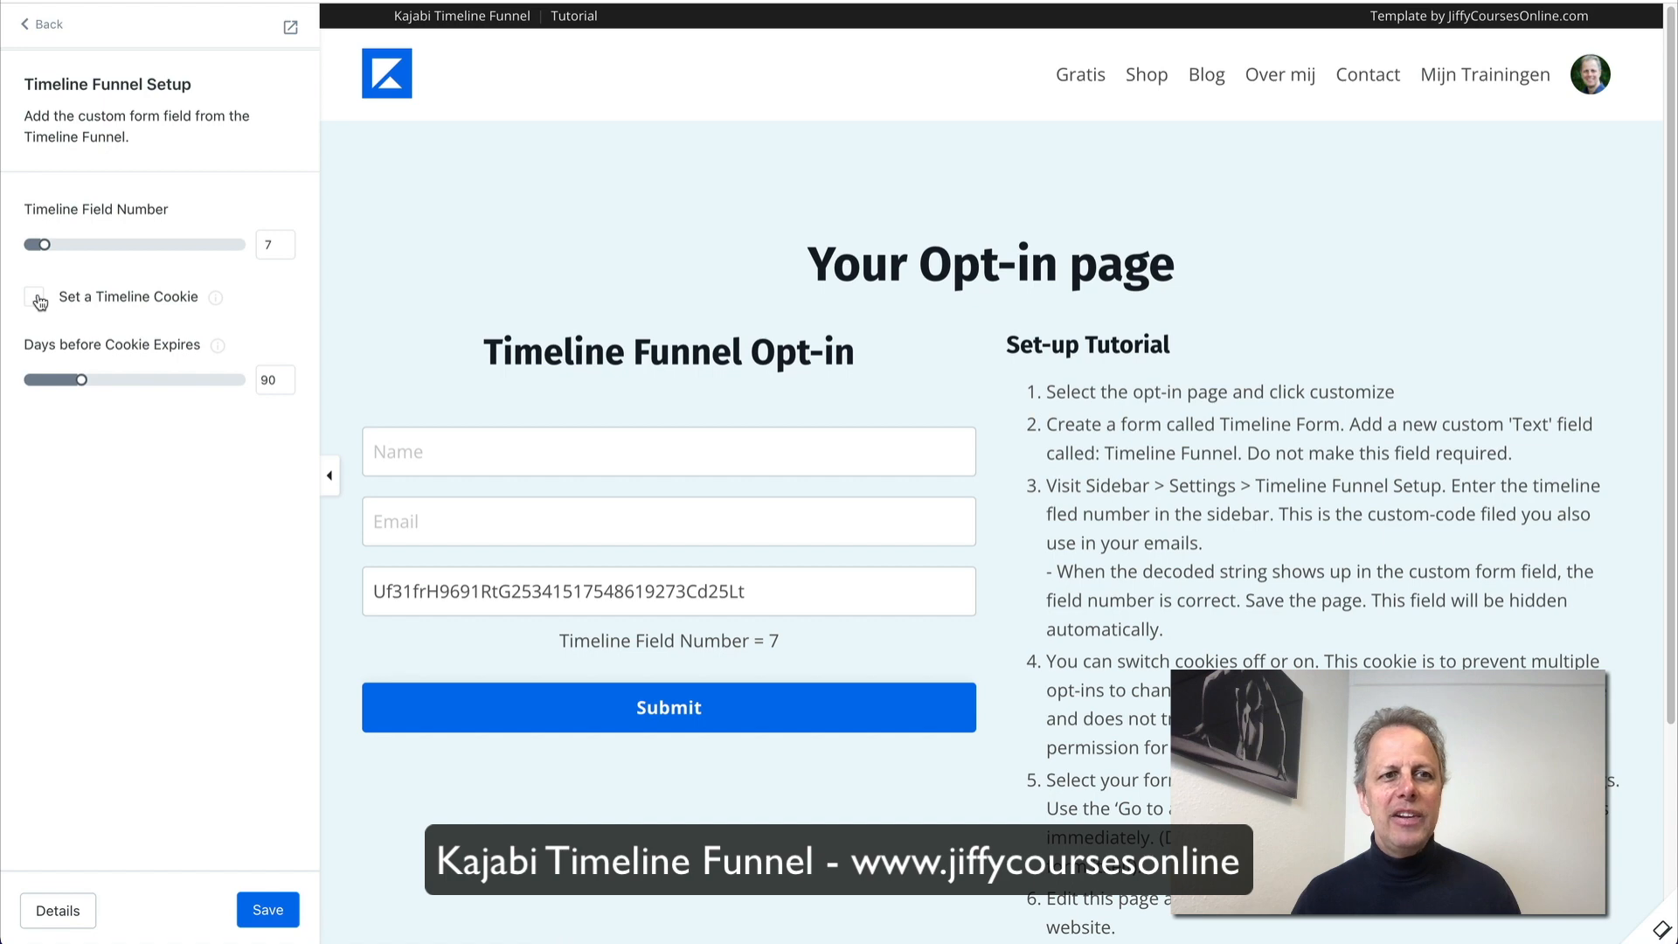
pyautogui.click(258, 911)
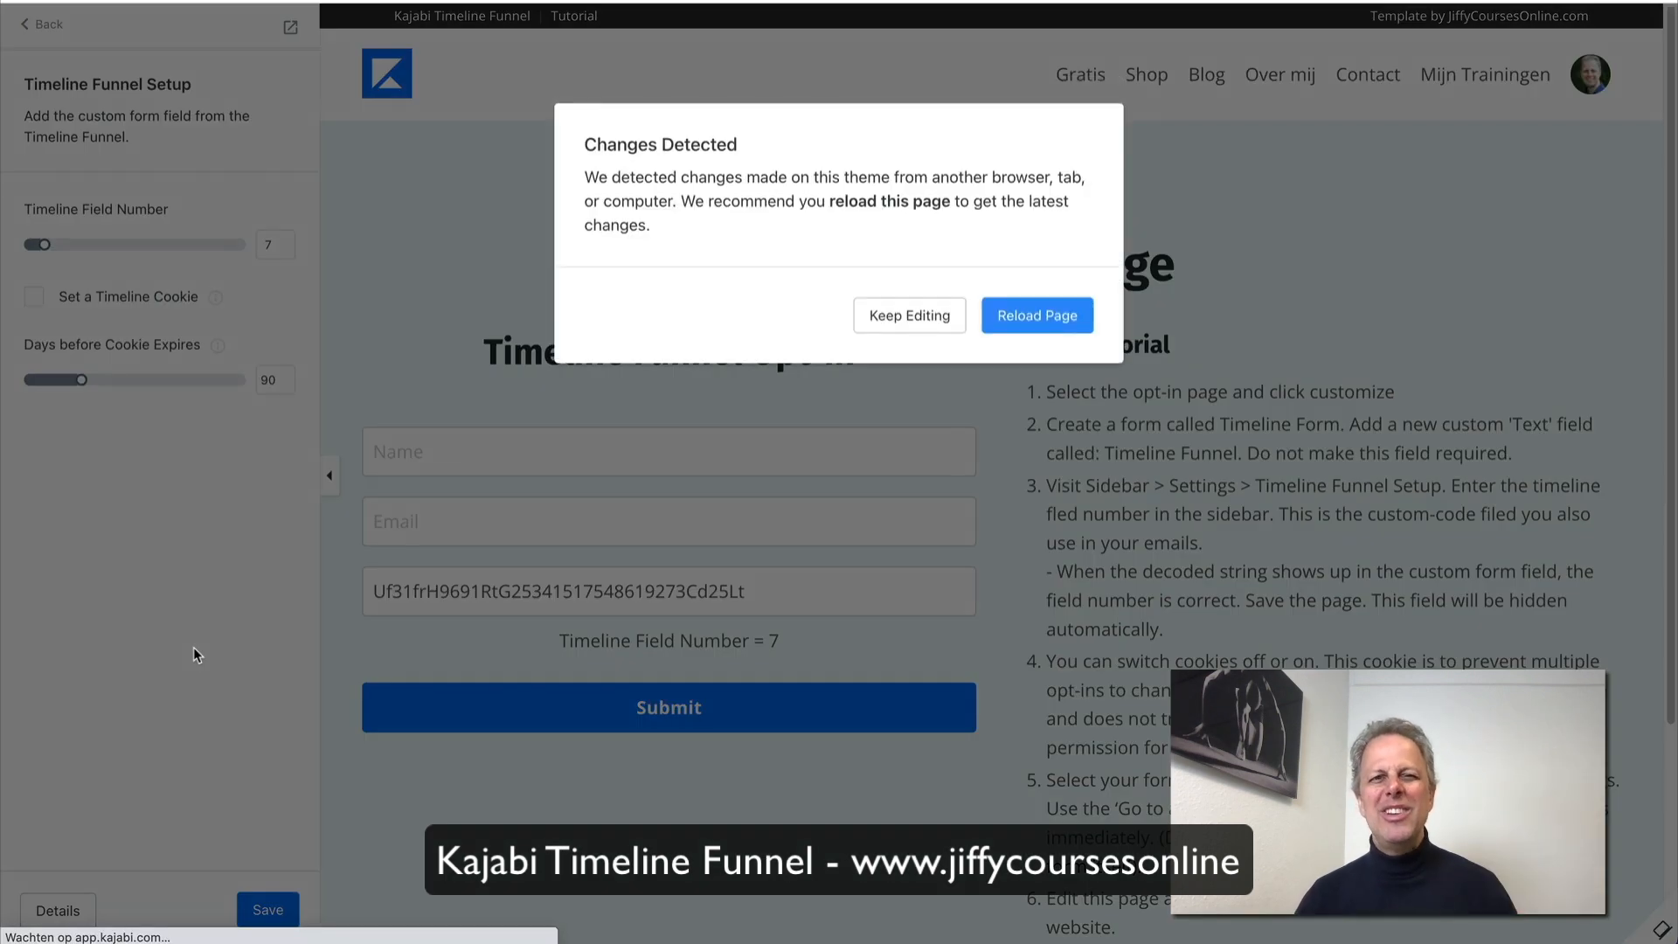
pyautogui.click(1038, 307)
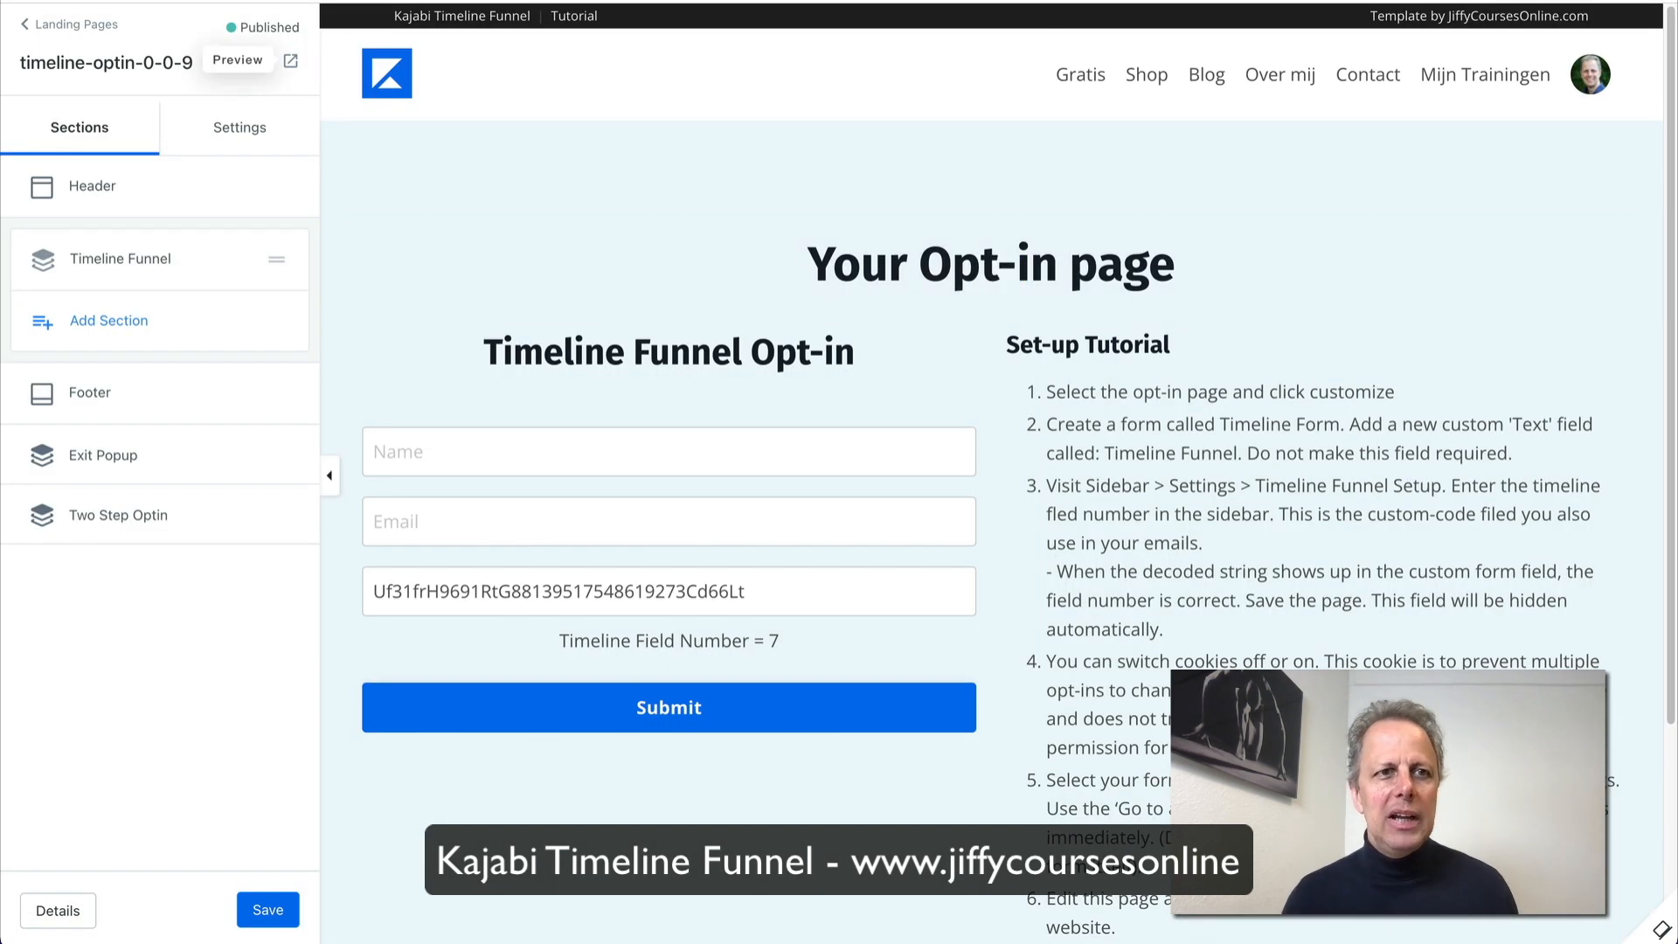
# Step: Reopen the Timeline Funnel setup, toggle the Set a Timeline Cookie option and save the opt-in page
pyautogui.click(251, 133)
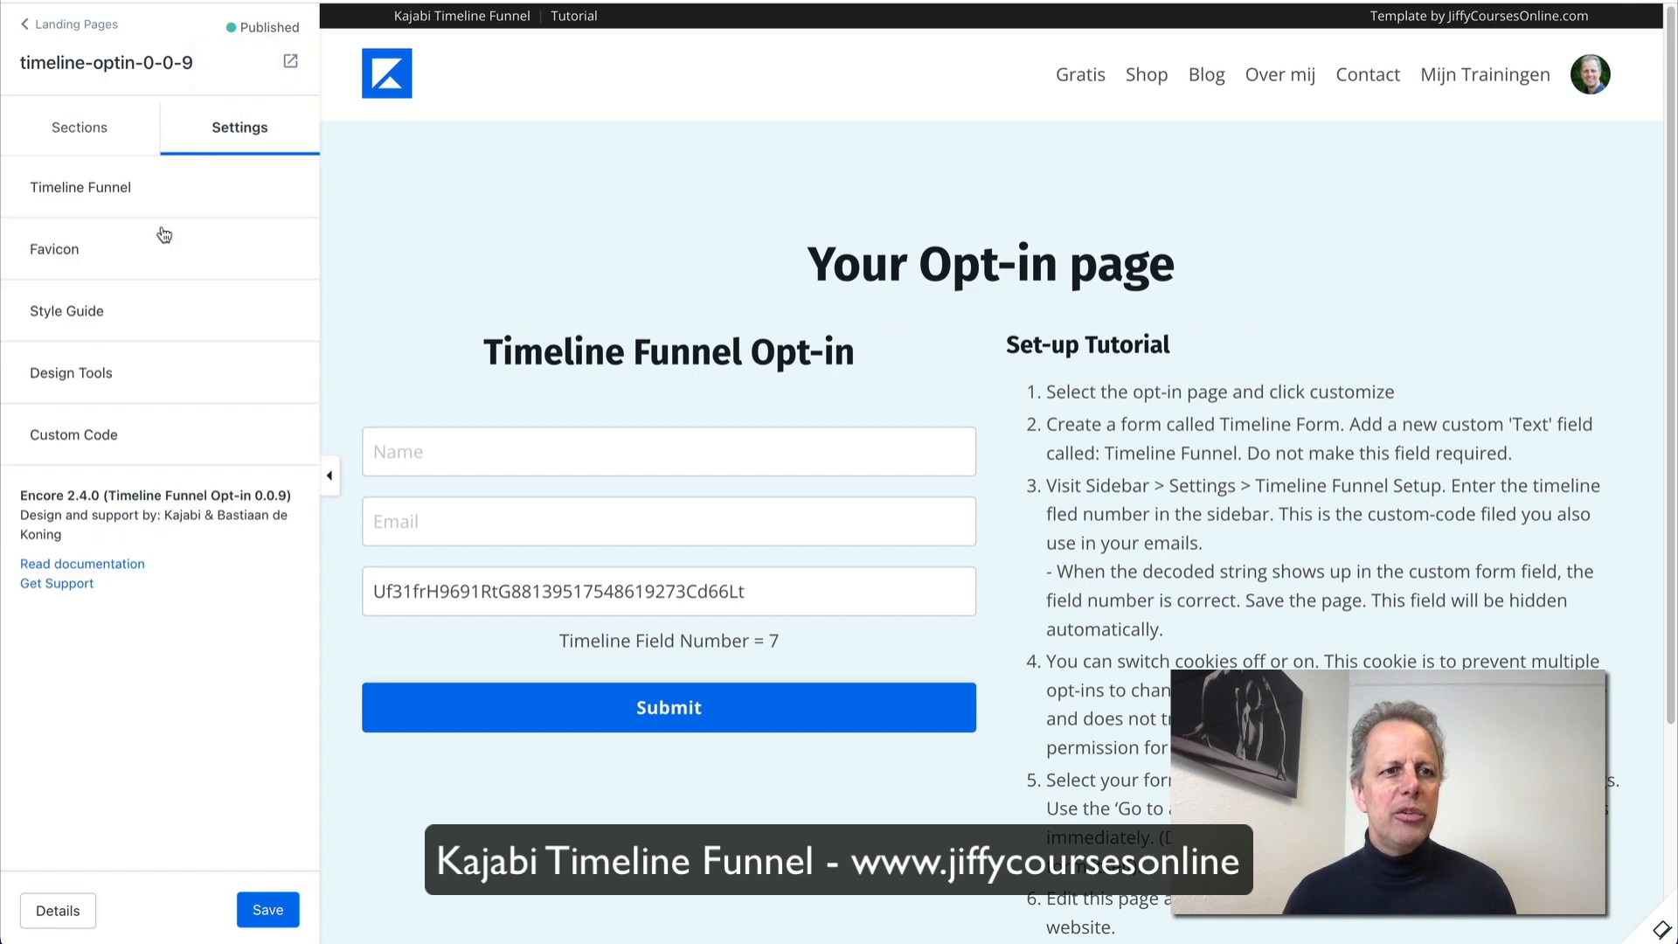
pyautogui.click(89, 205)
pyautogui.click(35, 299)
pyautogui.click(256, 909)
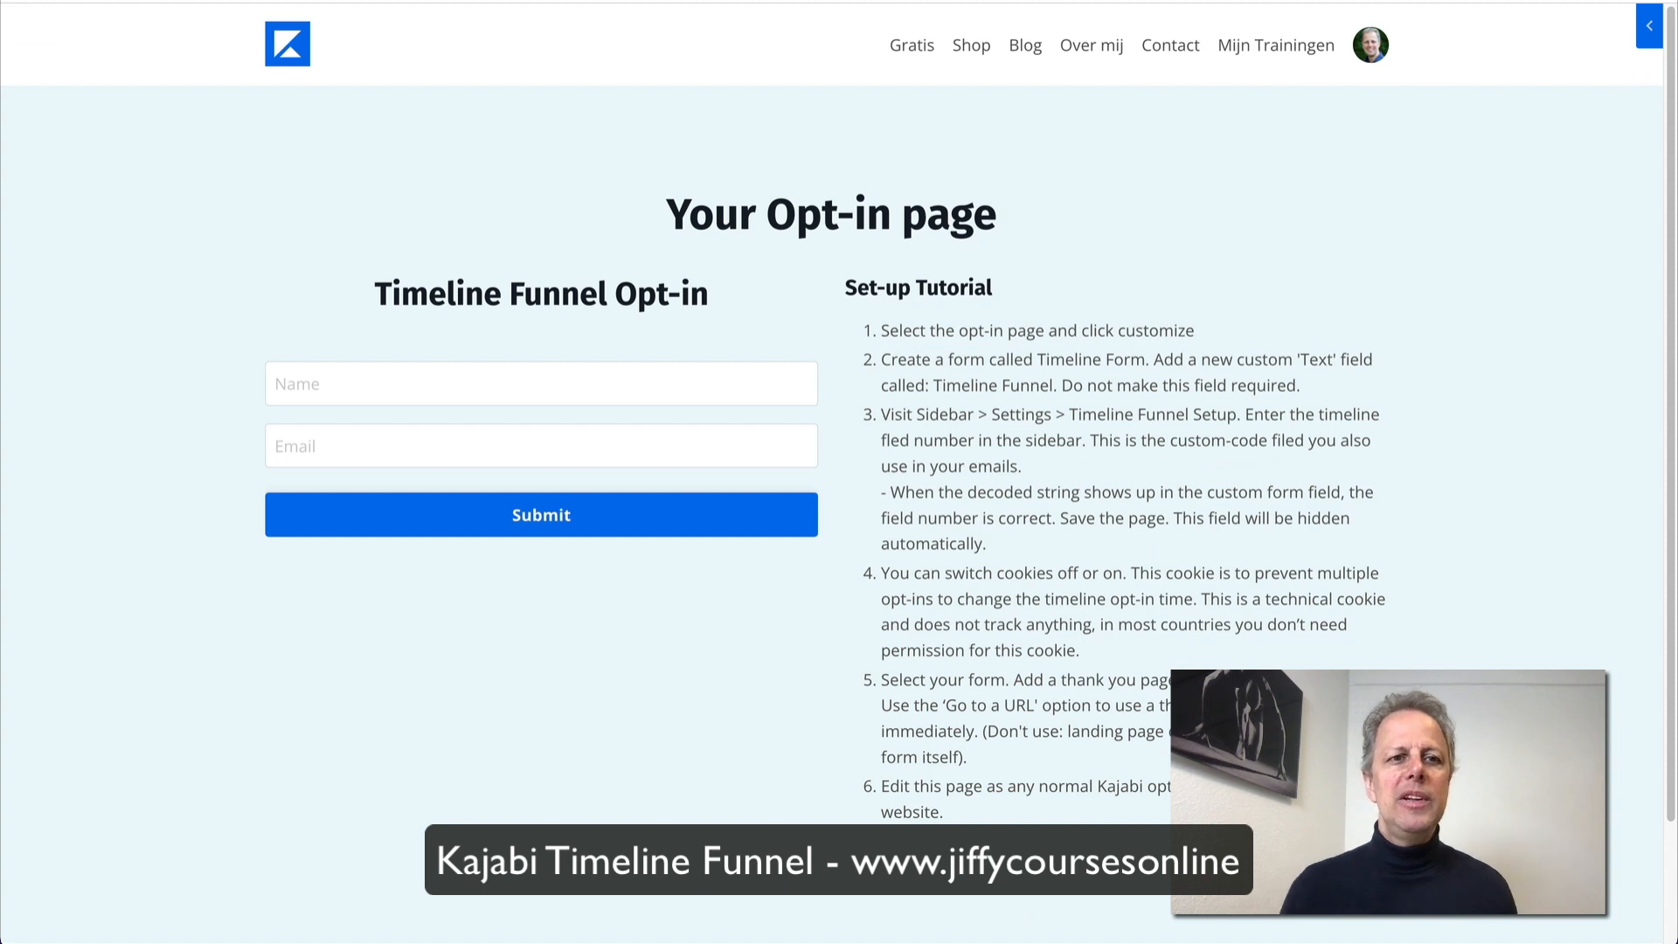
# Step: Fill in the previewed opt-in form with another test name and a new test e-mail address and submit it
pyautogui.click(480, 374)
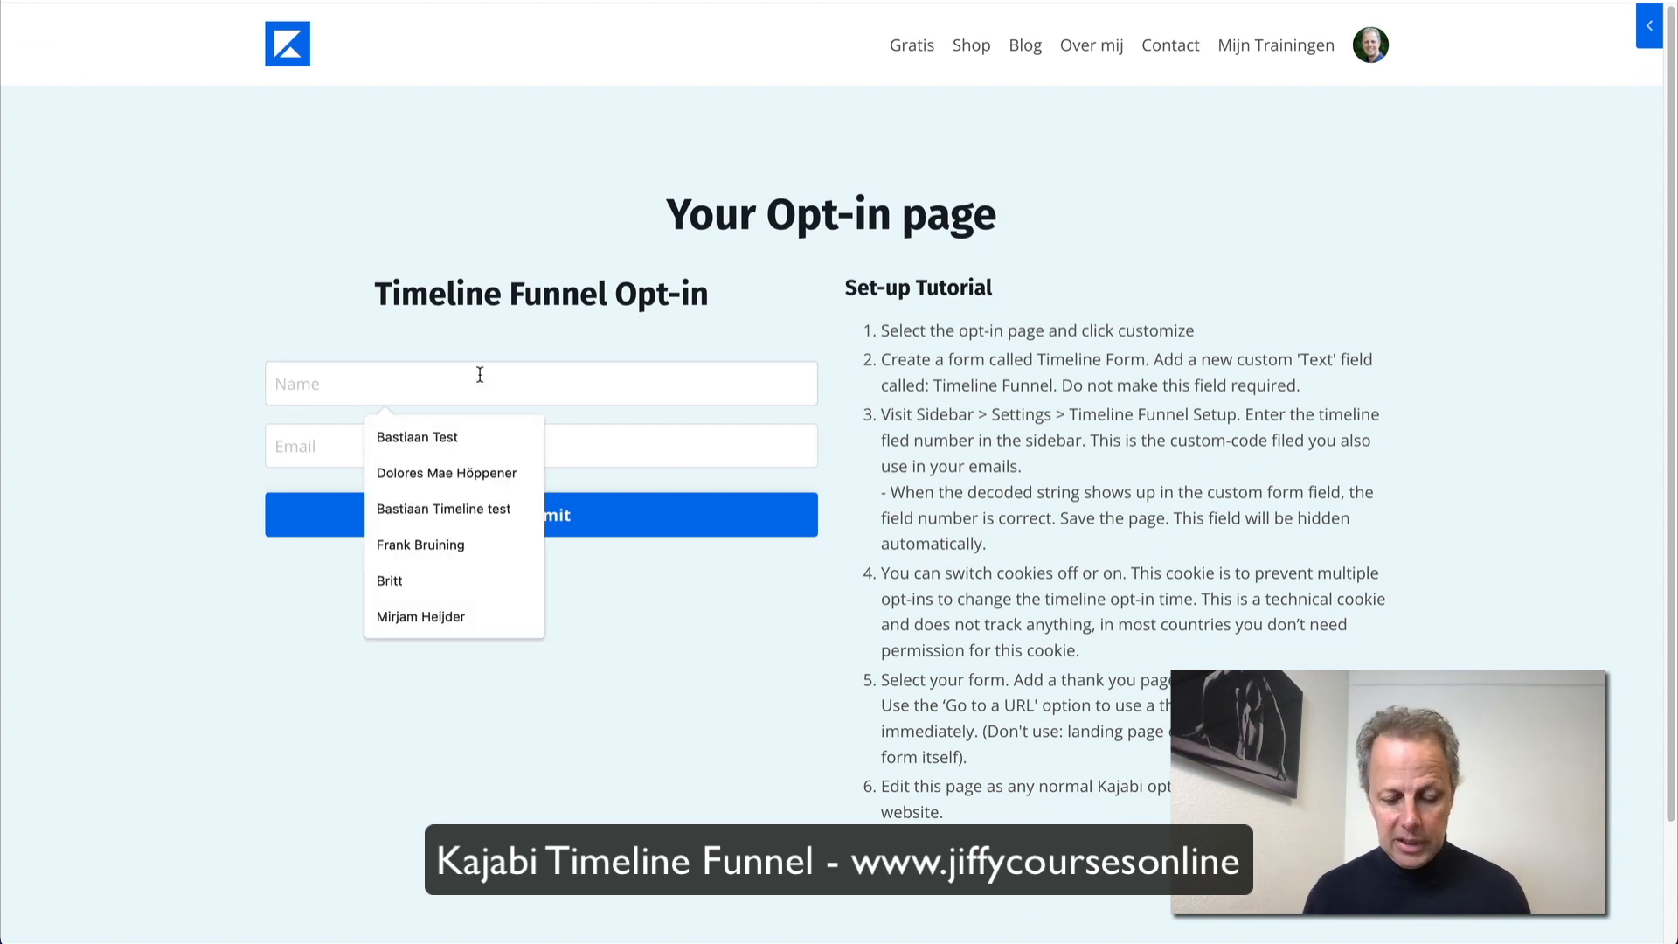
pyautogui.click(546, 516)
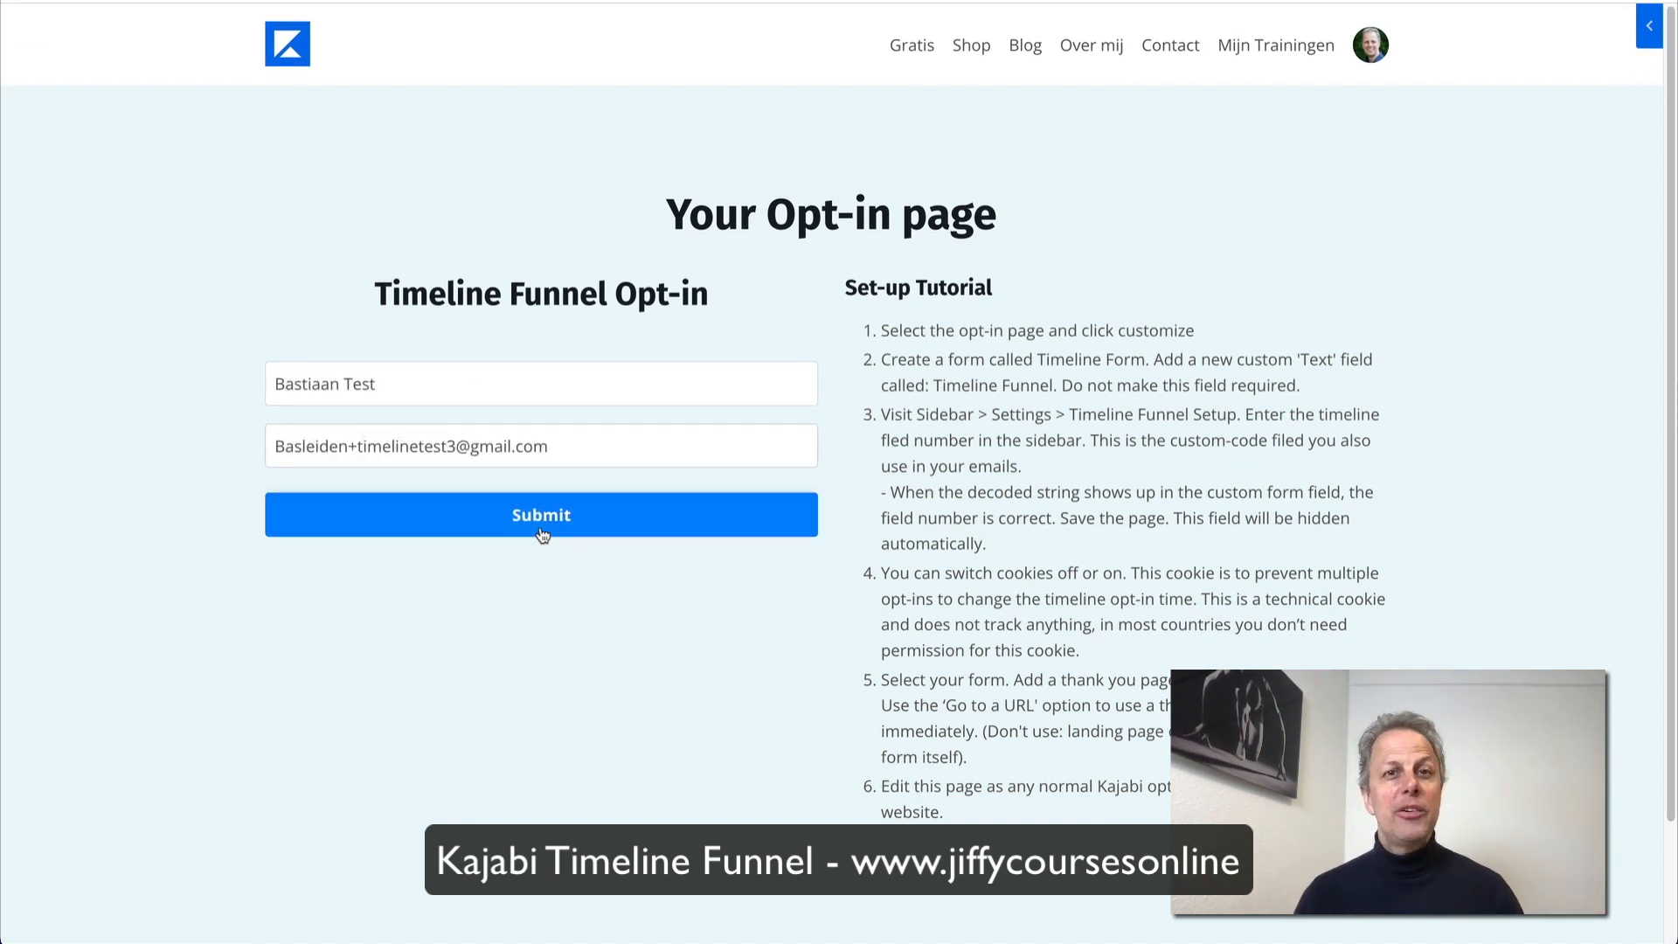
pyautogui.click(542, 523)
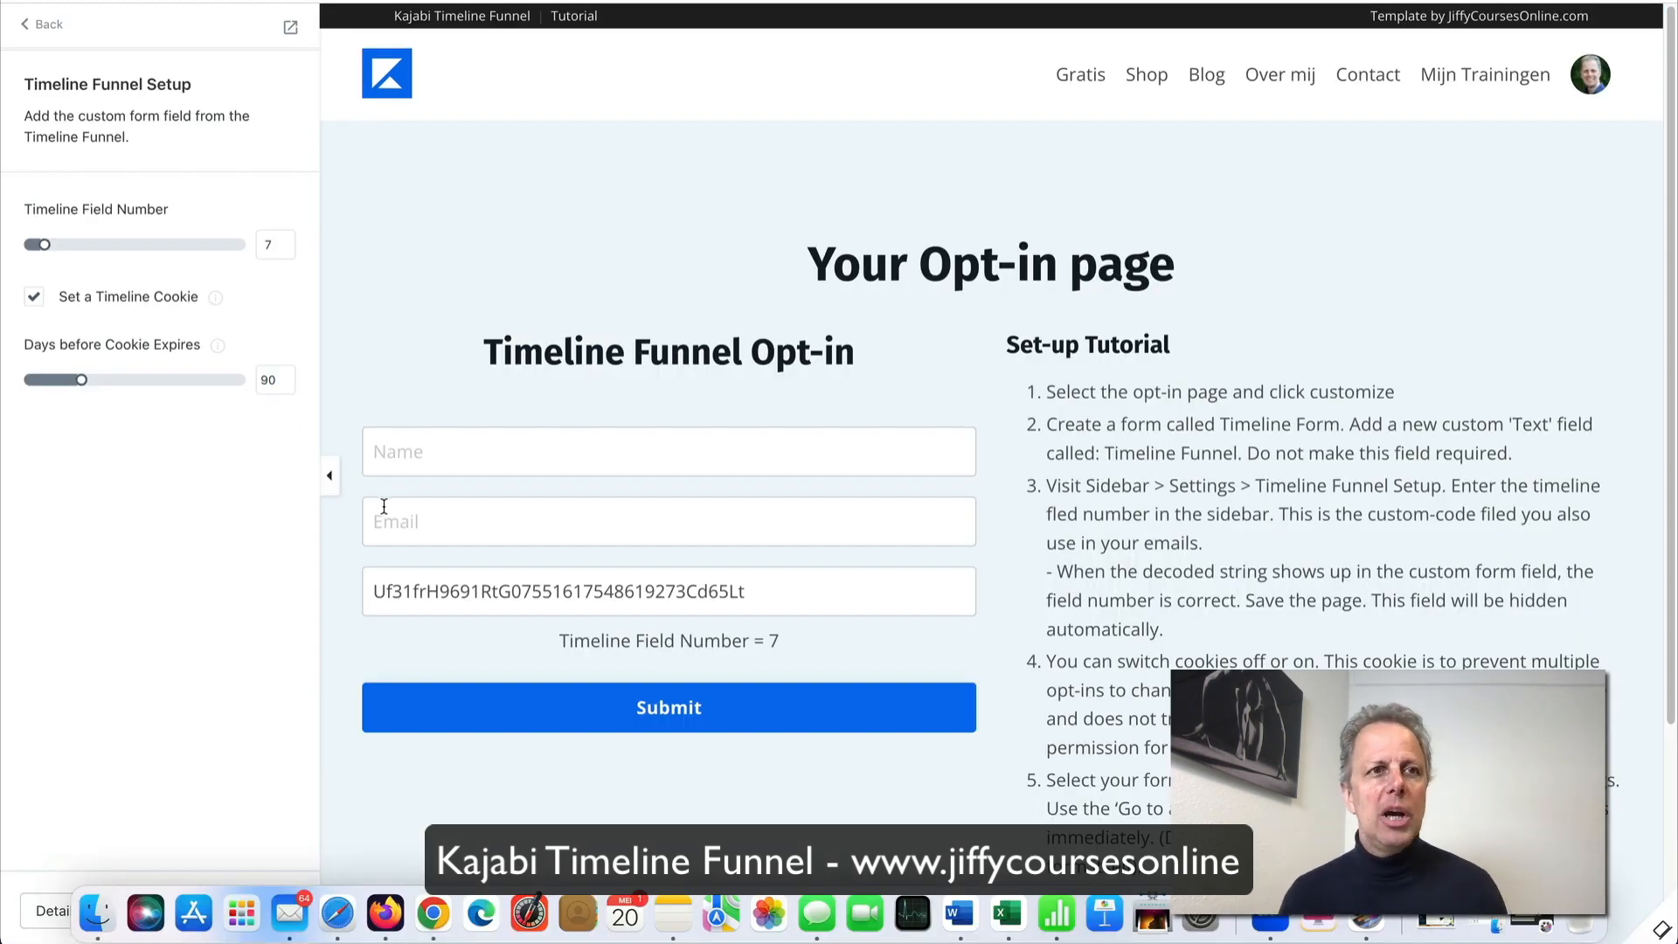
# Step: Leave the opt-in page editor and open the full profile of the most recently added test contact
pyautogui.click(40, 24)
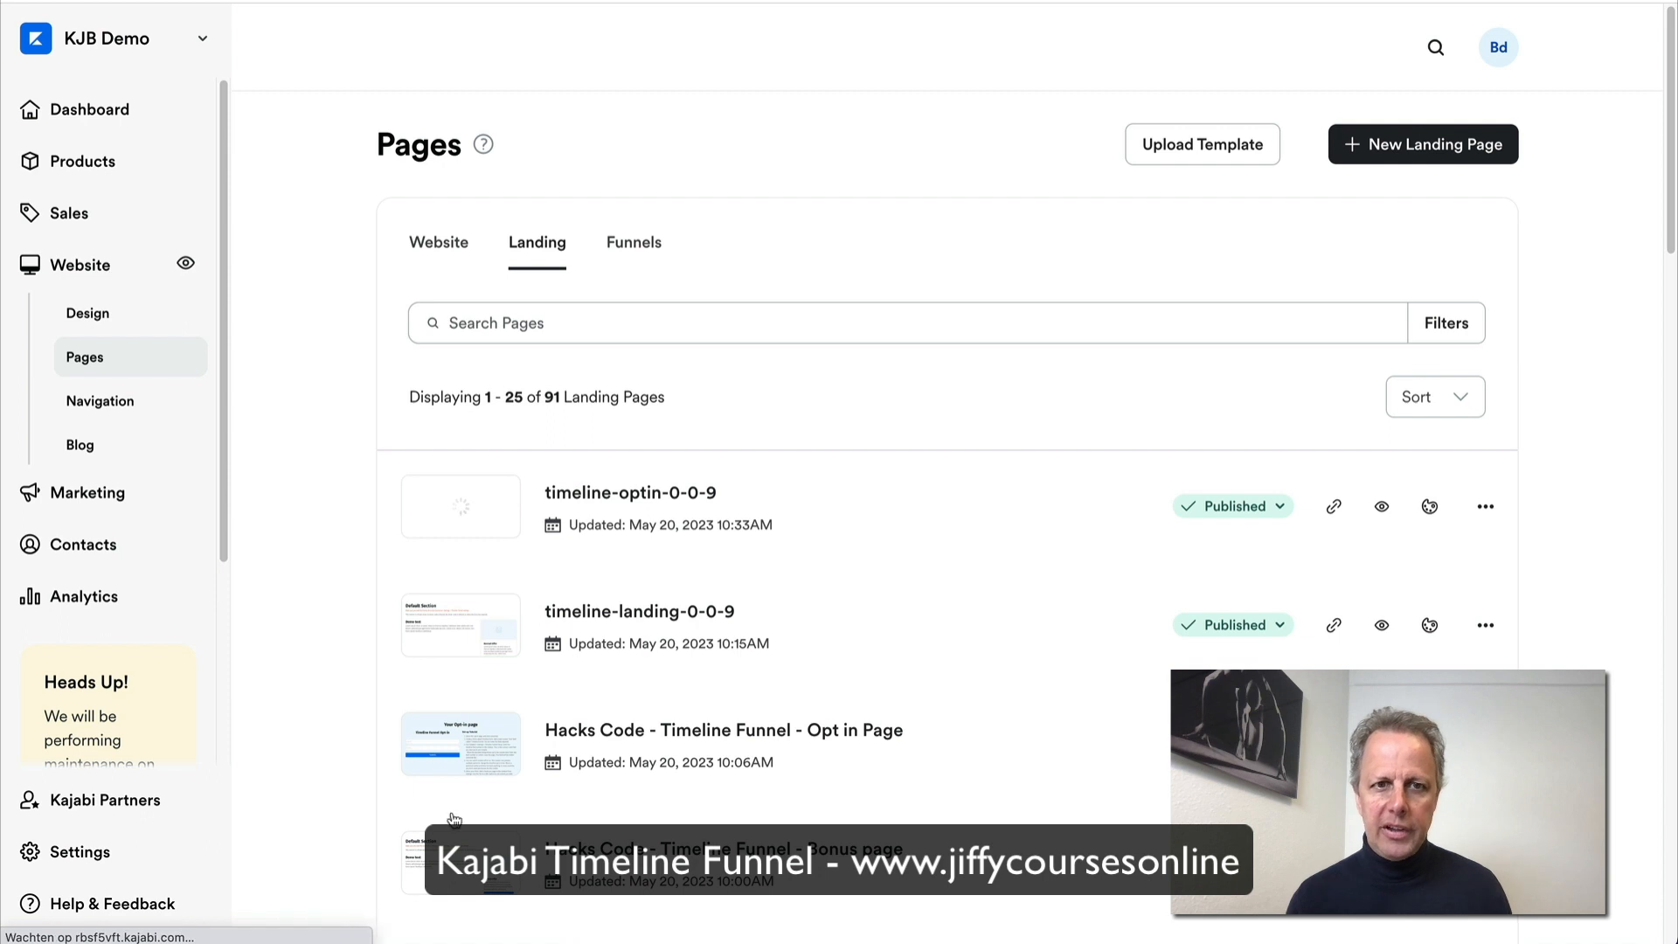
pyautogui.click(95, 549)
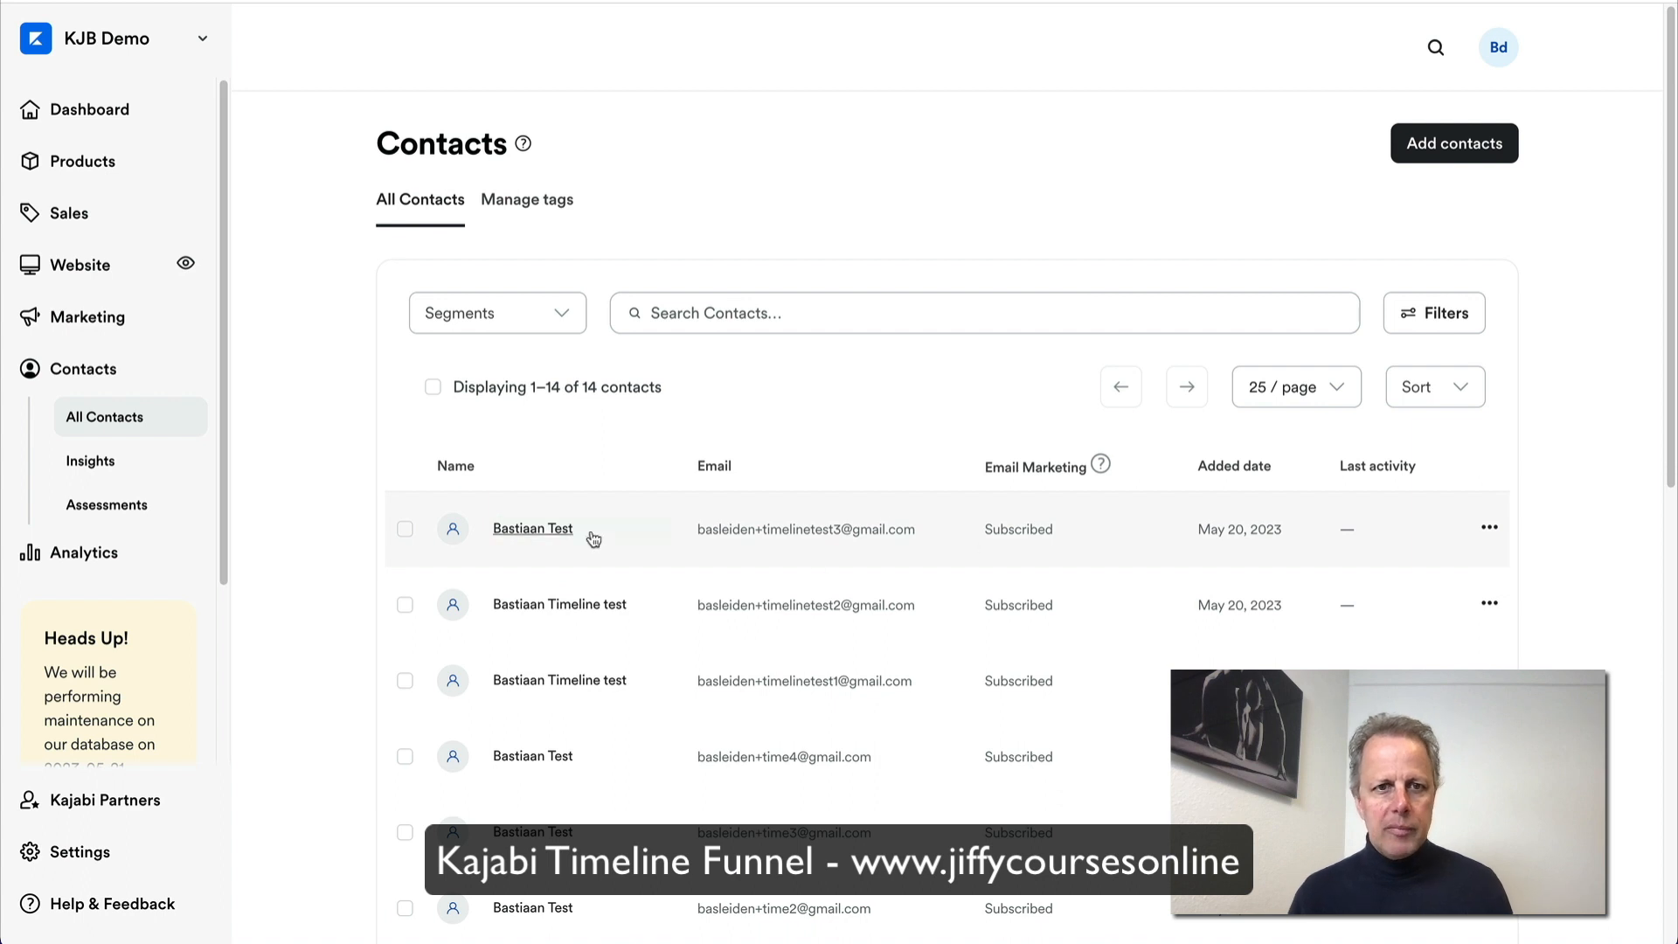
pyautogui.click(546, 533)
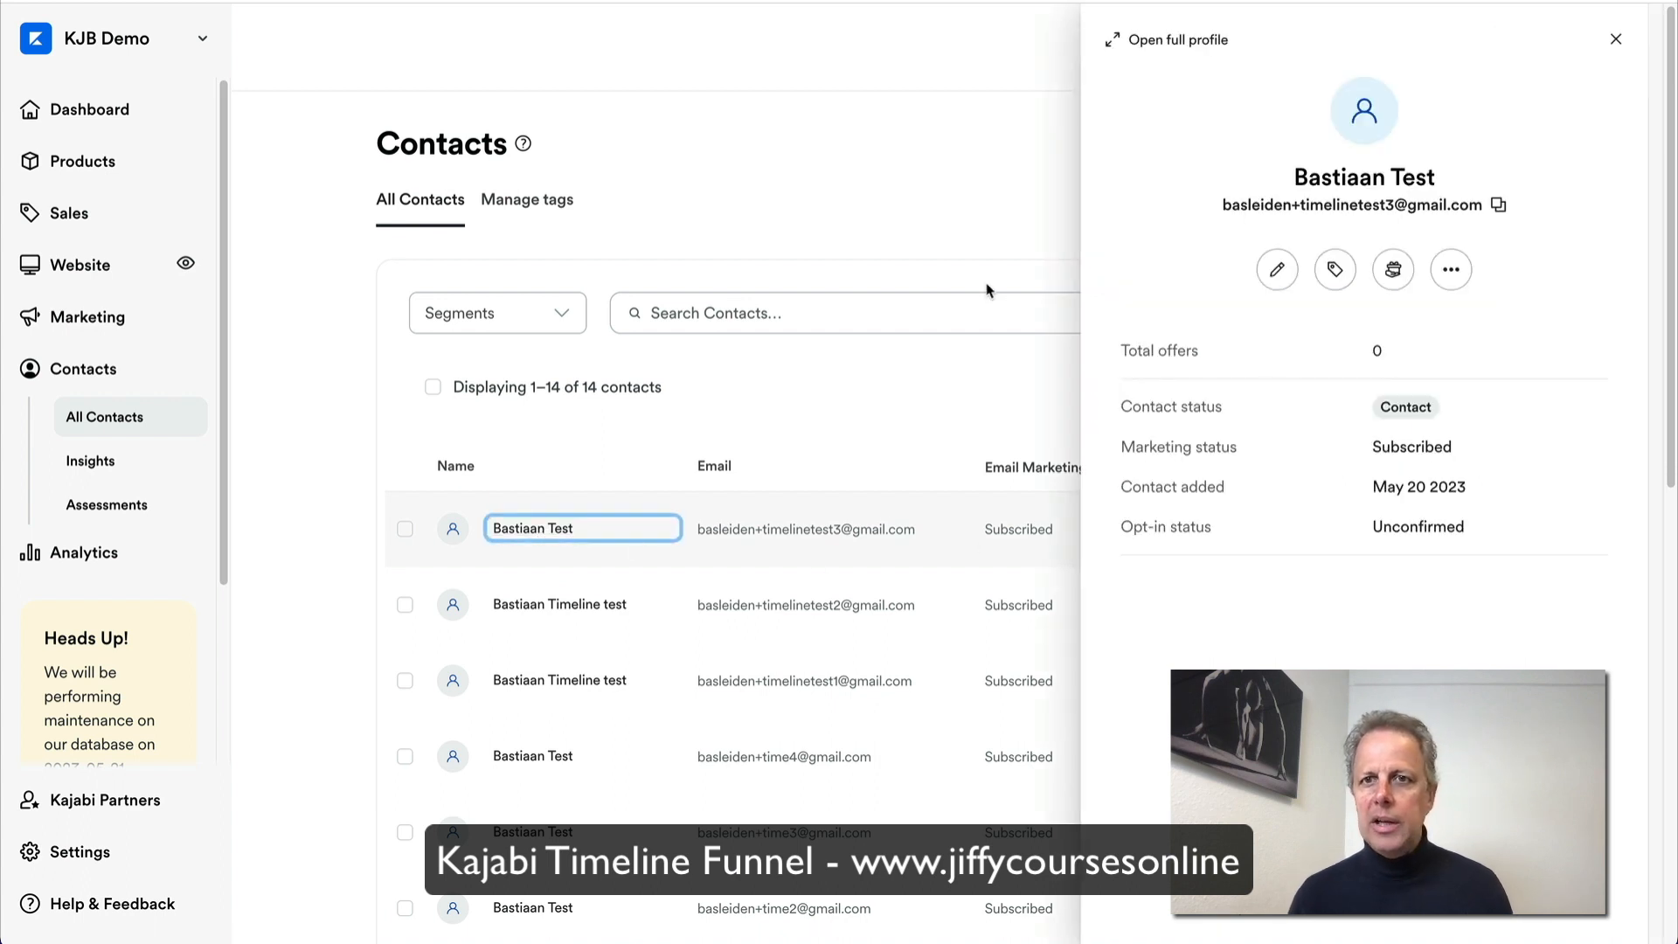
pyautogui.click(1170, 44)
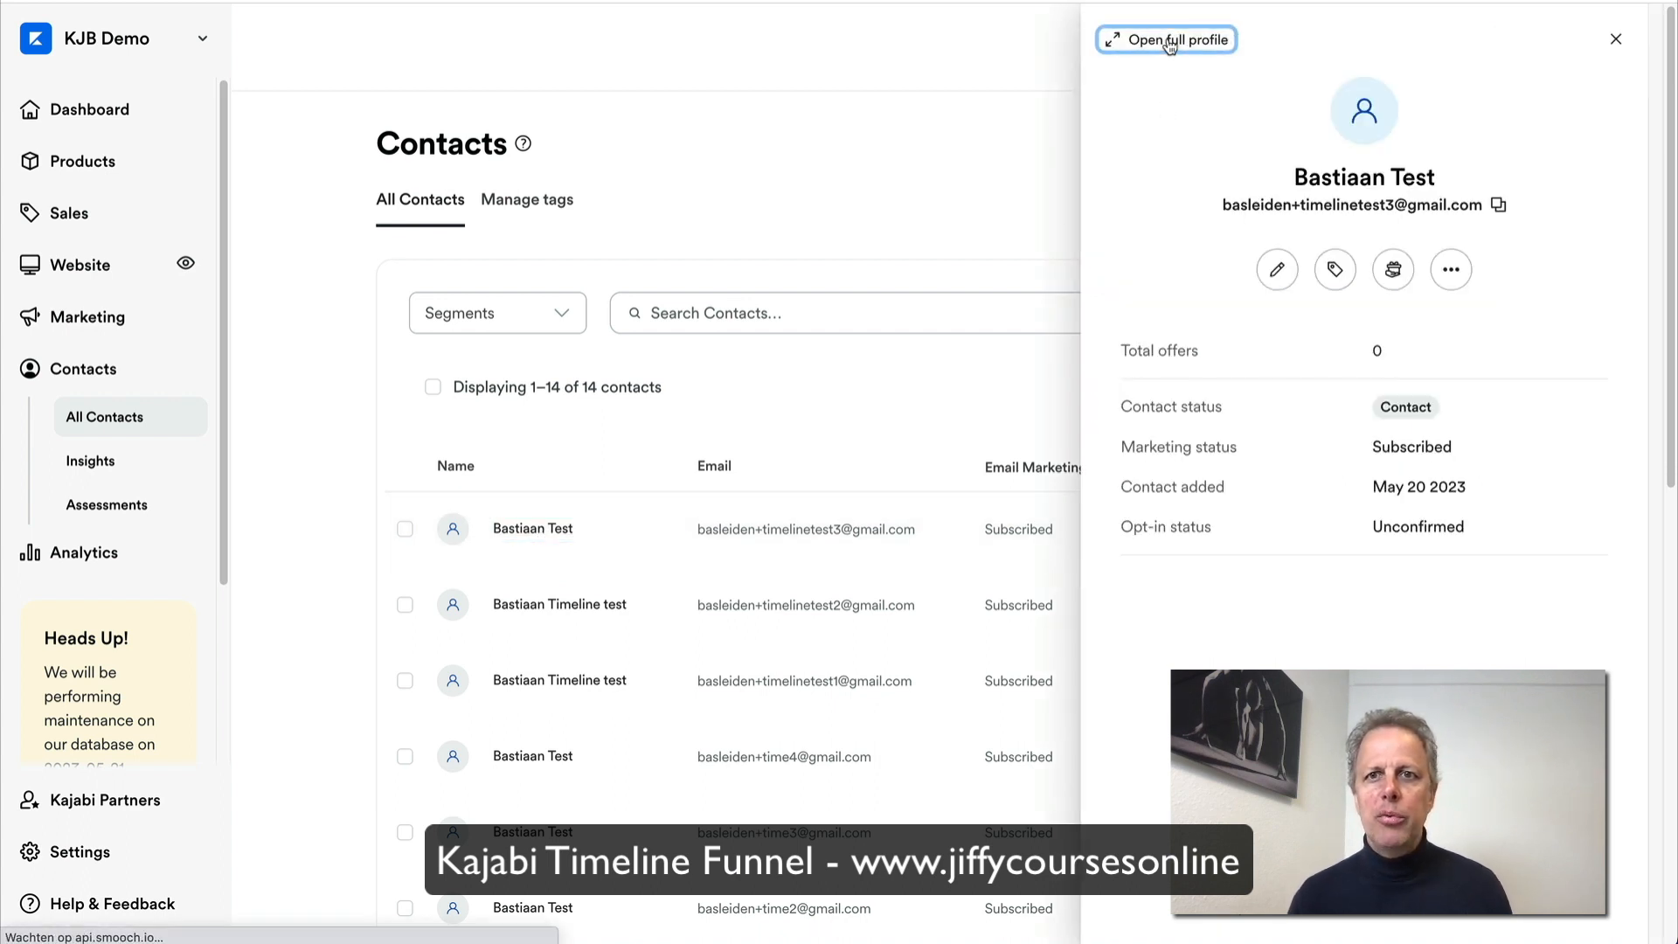
# Step: Open the test contact's details for editing and examine the value stored in the Timeline Funnel custom field
pyautogui.click(467, 203)
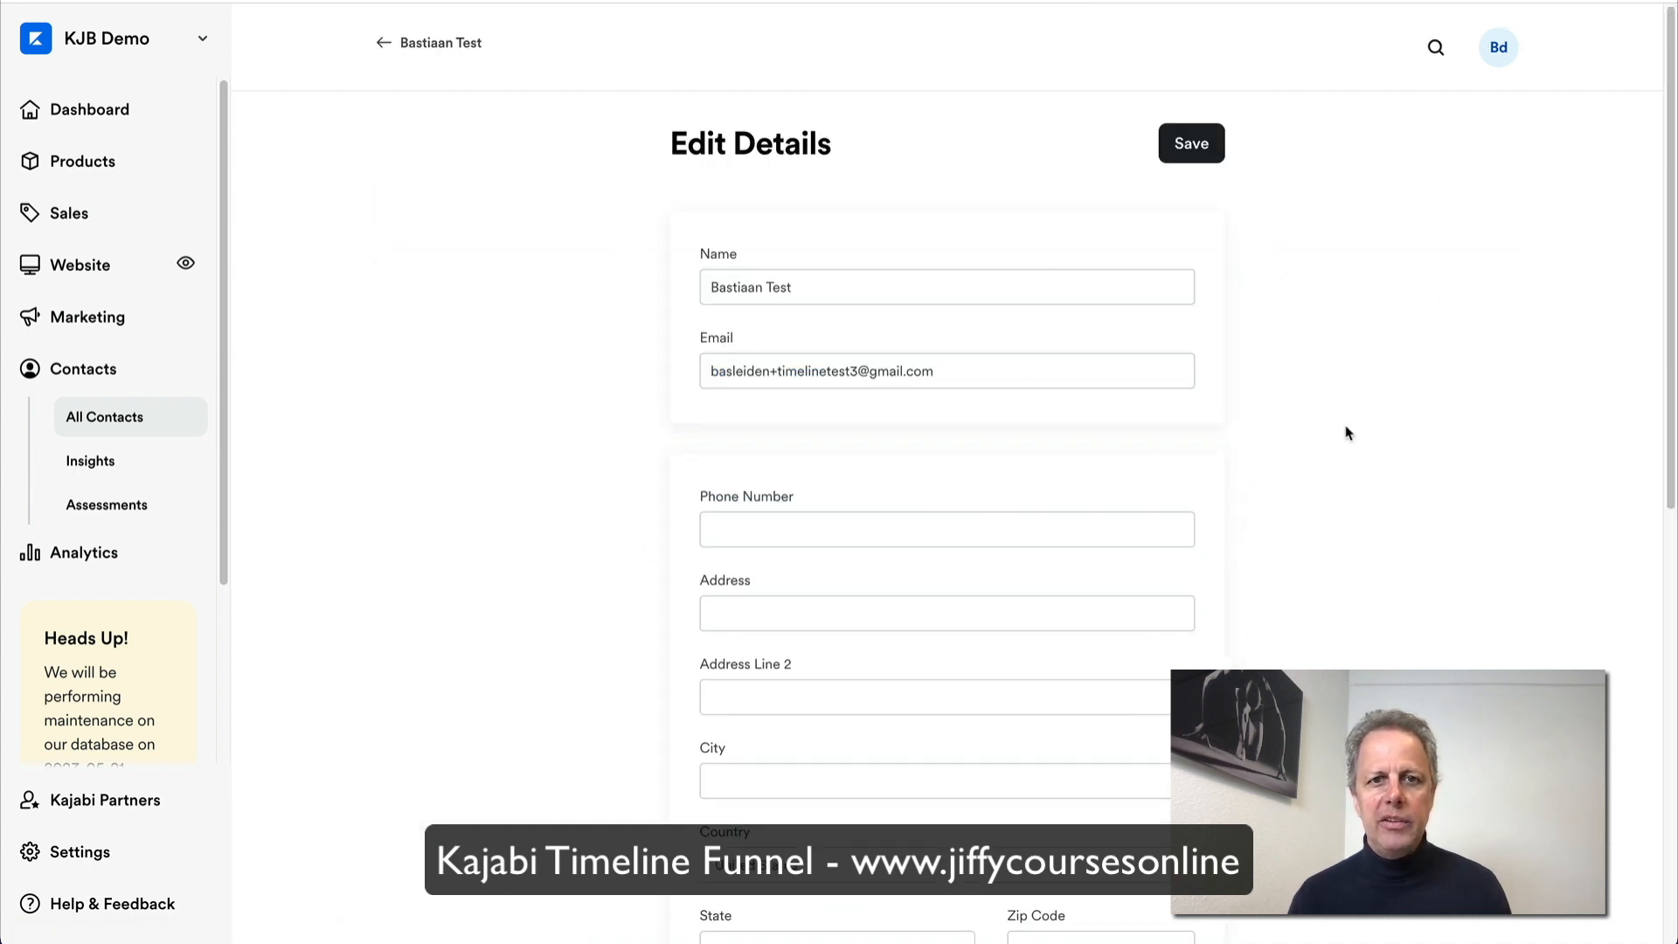
pyautogui.scroll(-10, 737, 503)
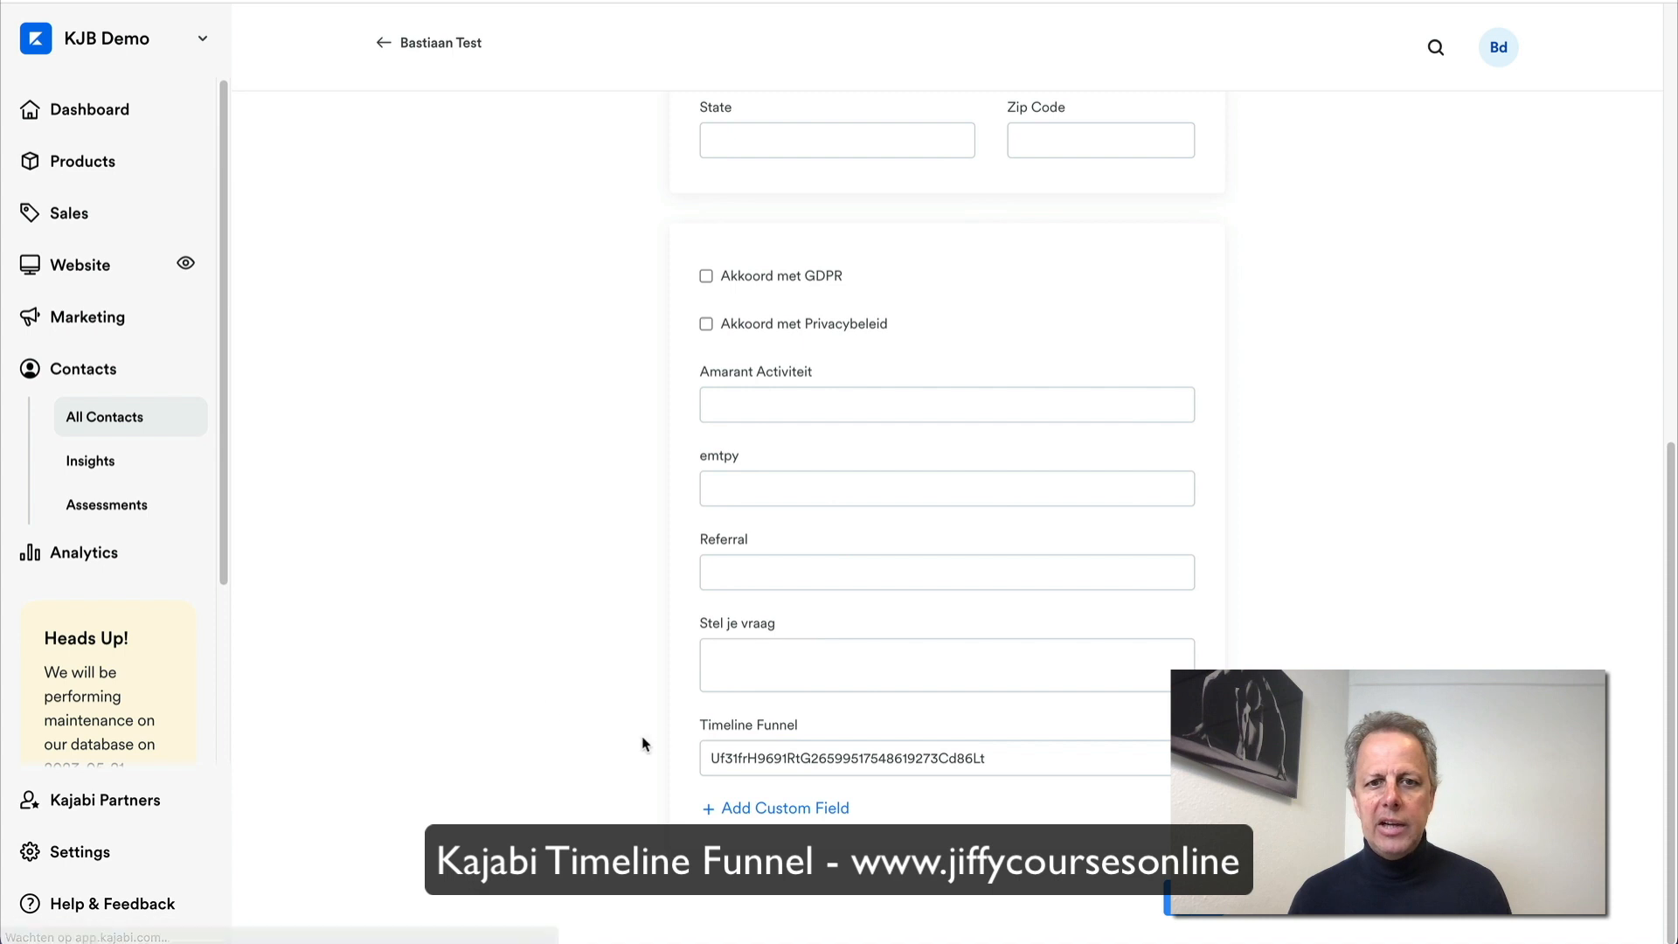
pyautogui.doubleClick(1046, 767)
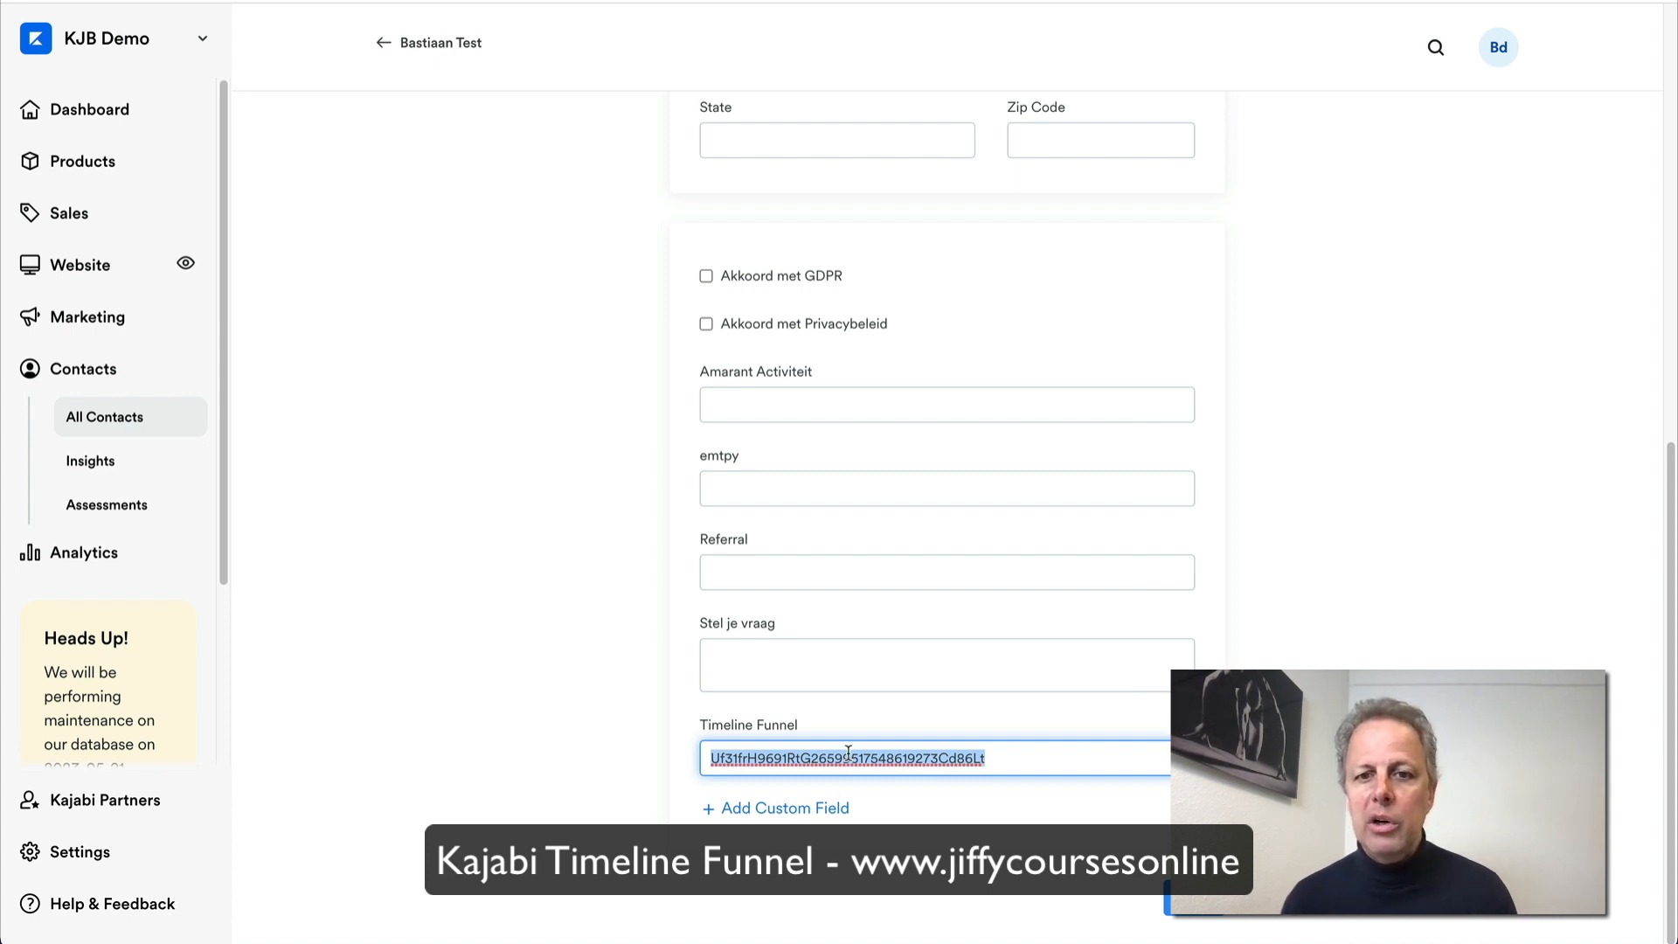
pyautogui.click(502, 577)
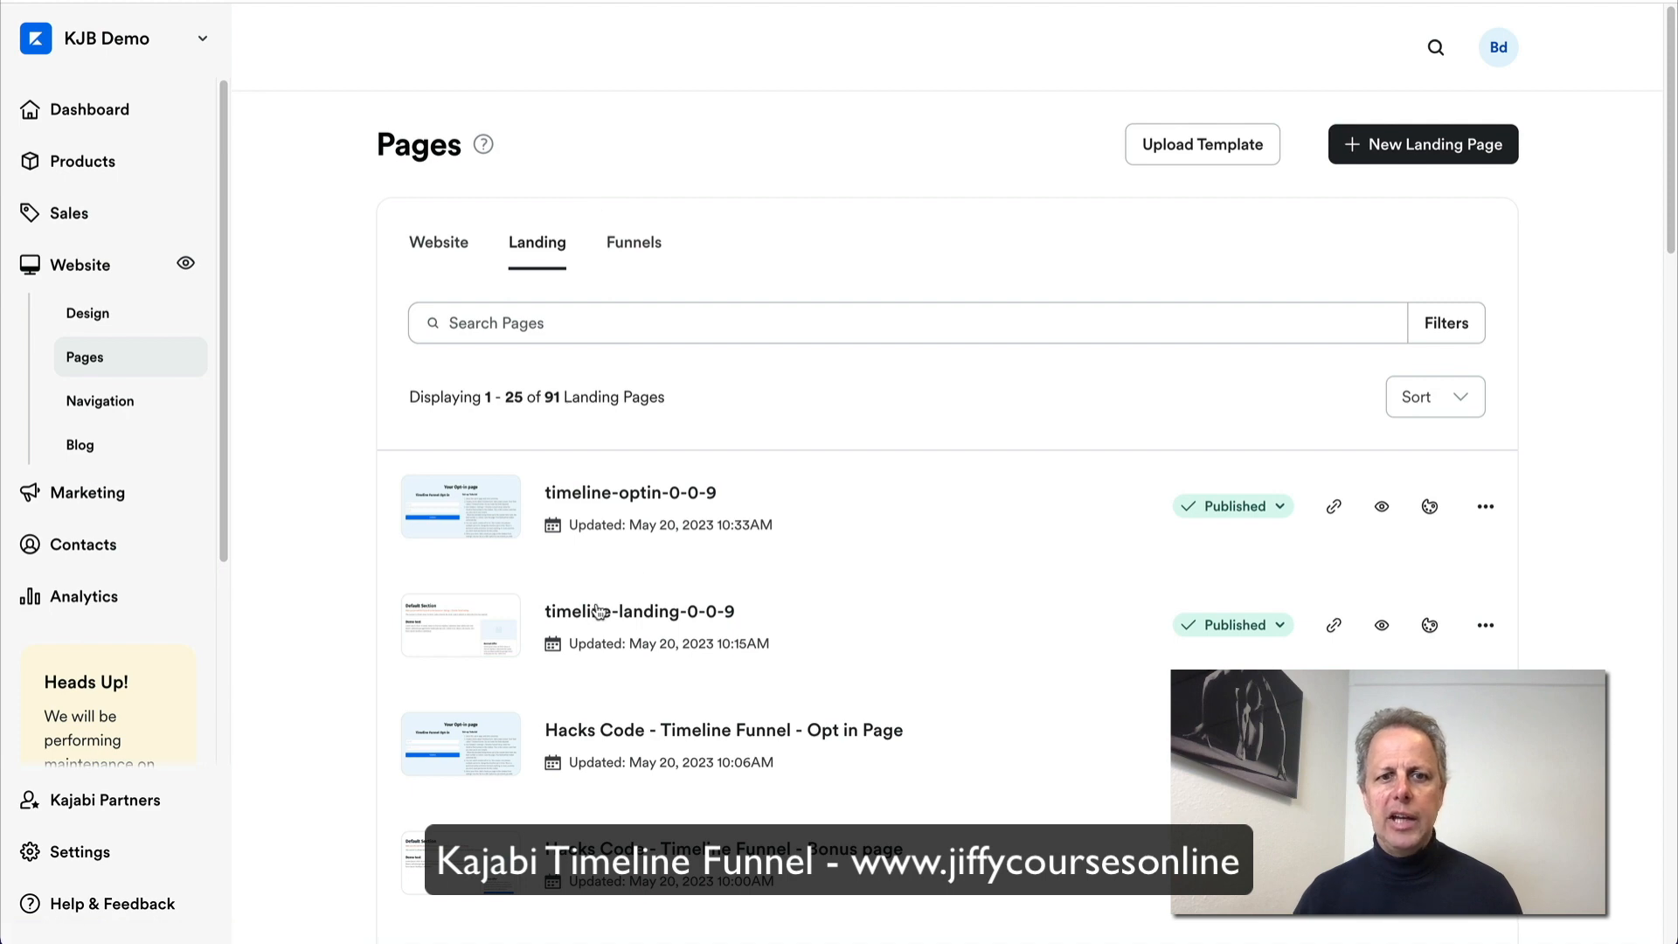
# Step: Open the timeline-landing-0-0-9 page for editing and review its Bonus section and Default section
pyautogui.click(648, 612)
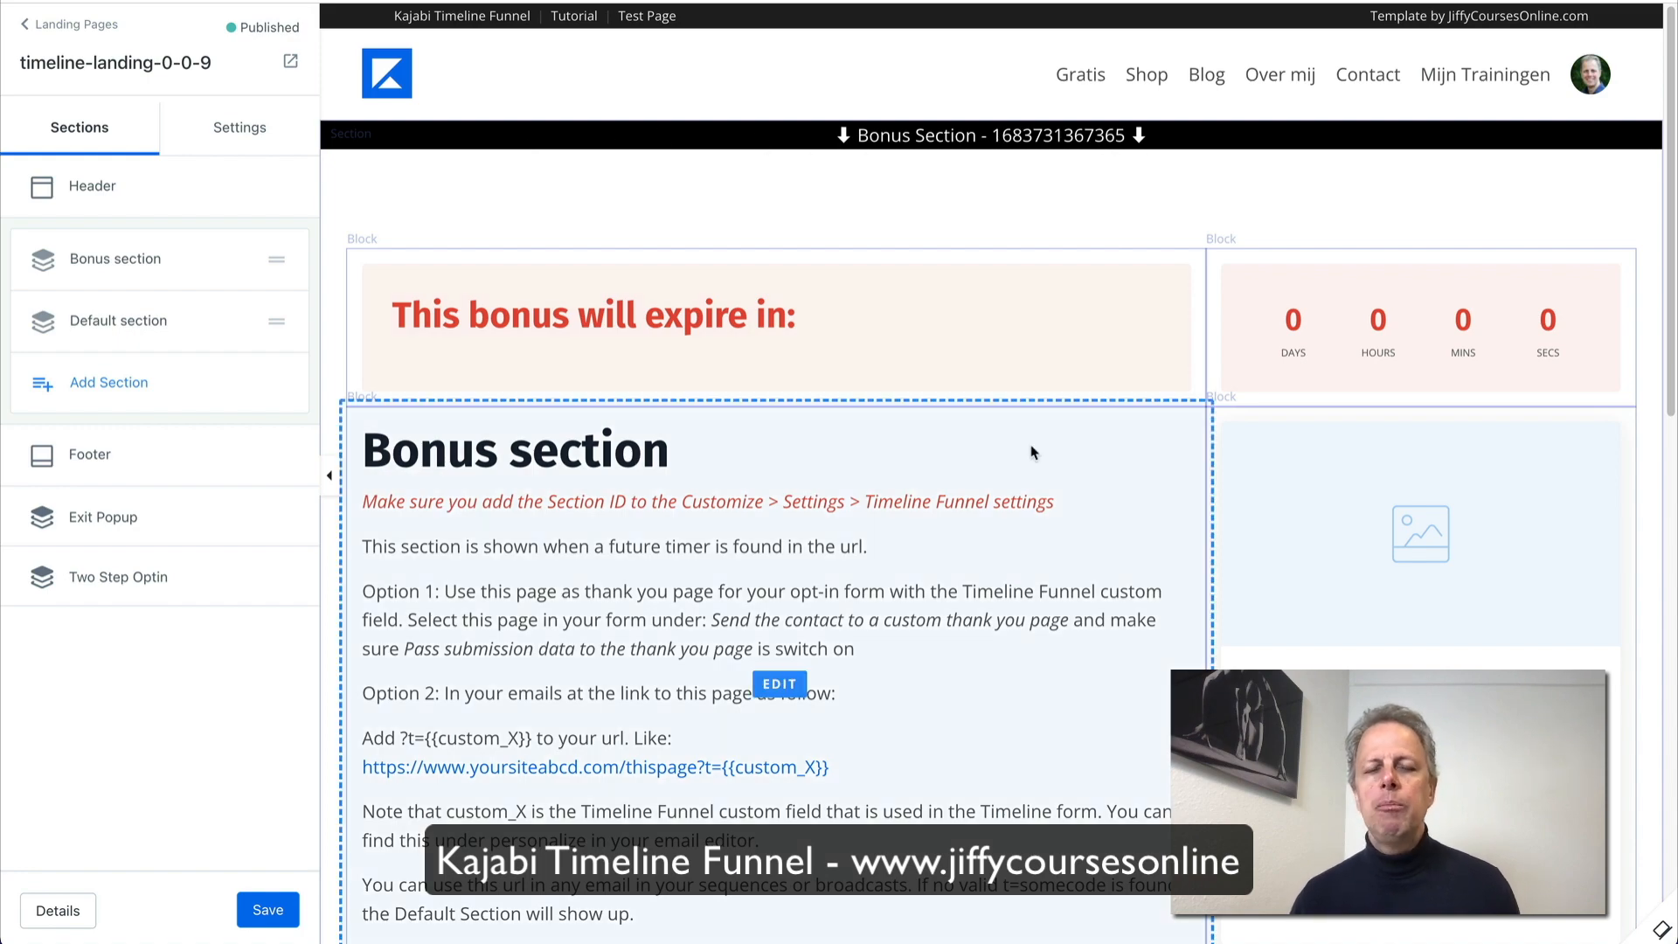
pyautogui.scroll(-5, 1028, 503)
pyautogui.scroll(-8, 1028, 503)
pyautogui.scroll(6, 1022, 493)
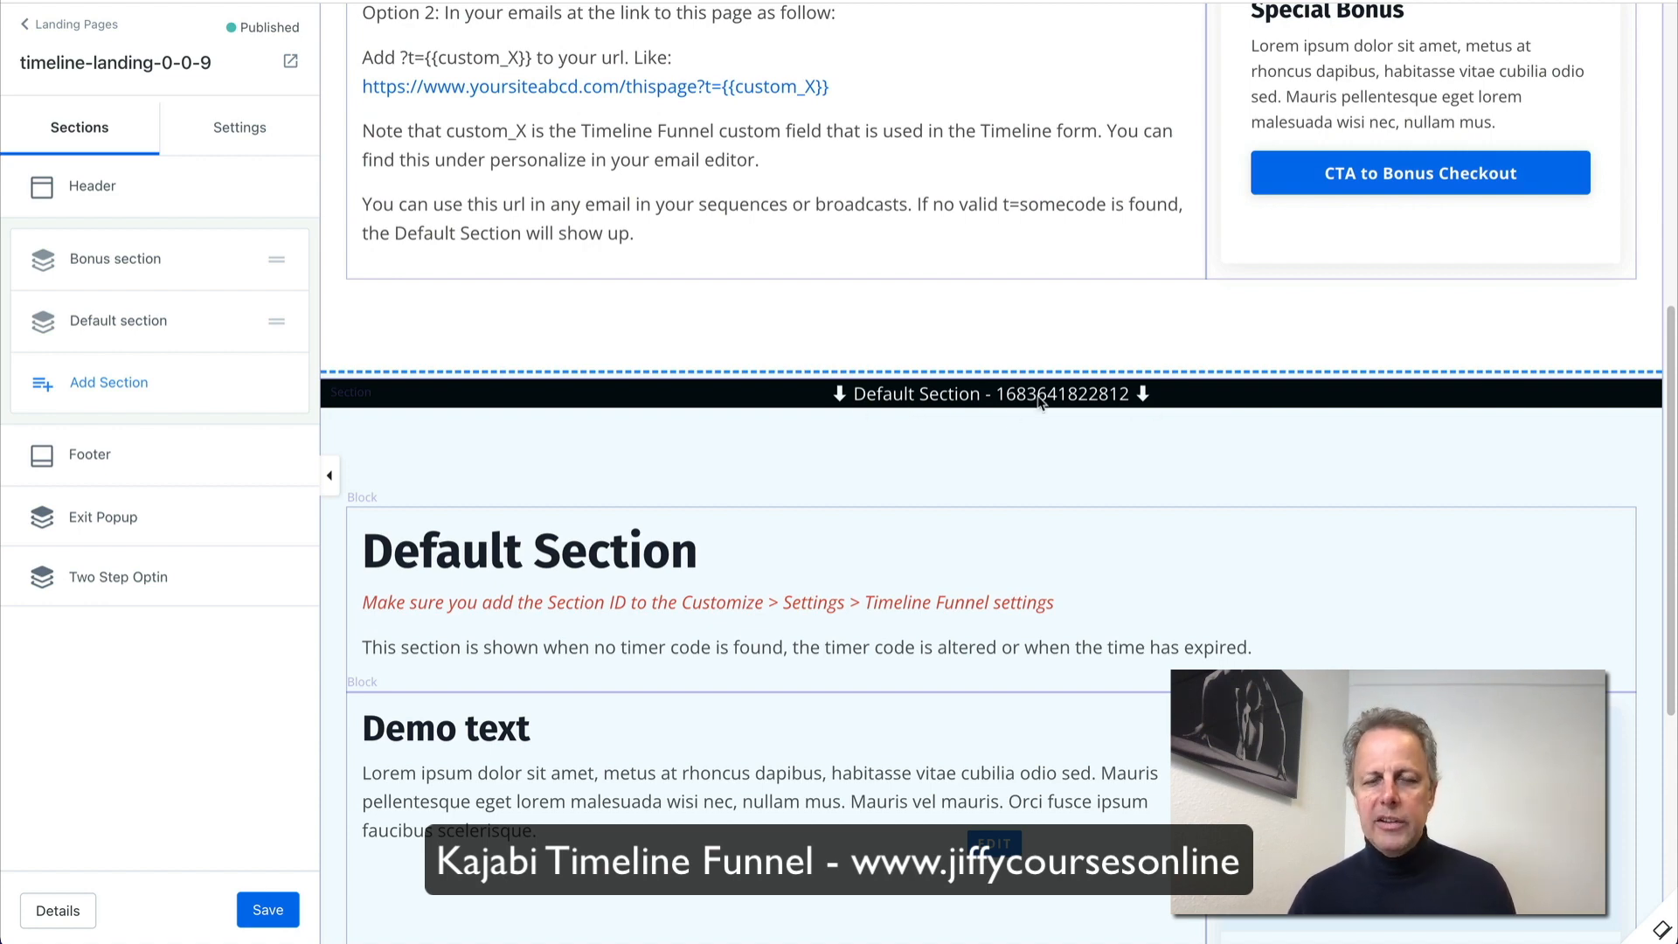
pyautogui.scroll(8, 1049, 410)
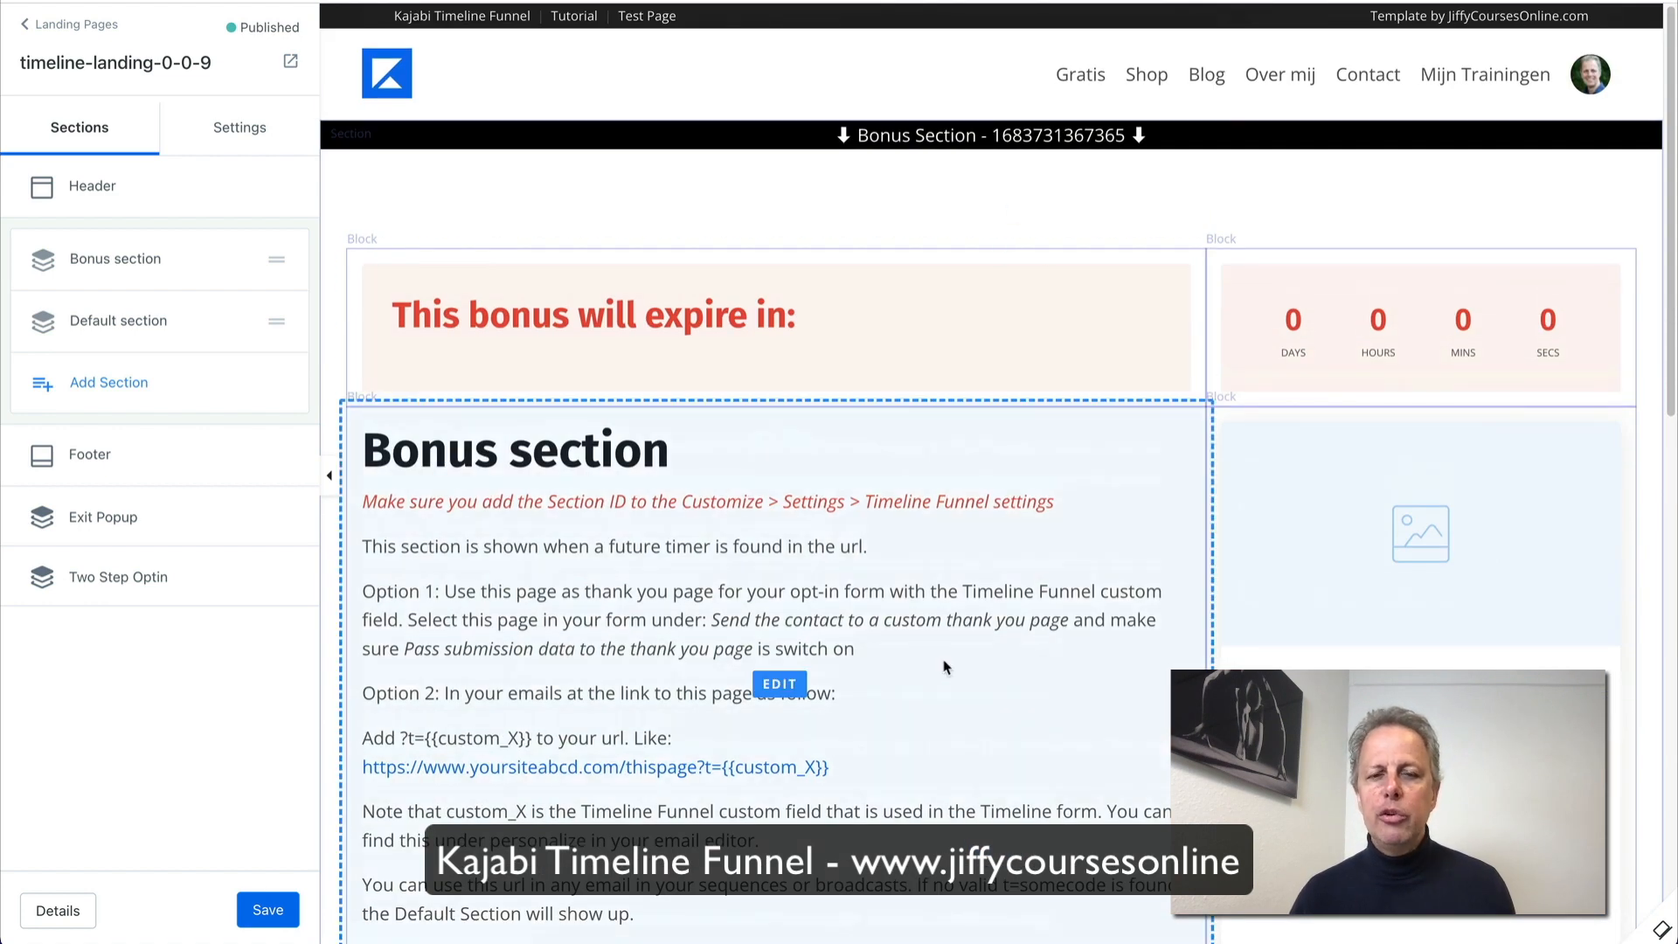
# Step: Add a 2 Feature Cards section below the Default section of the landing page
pyautogui.scroll(-10, 936, 662)
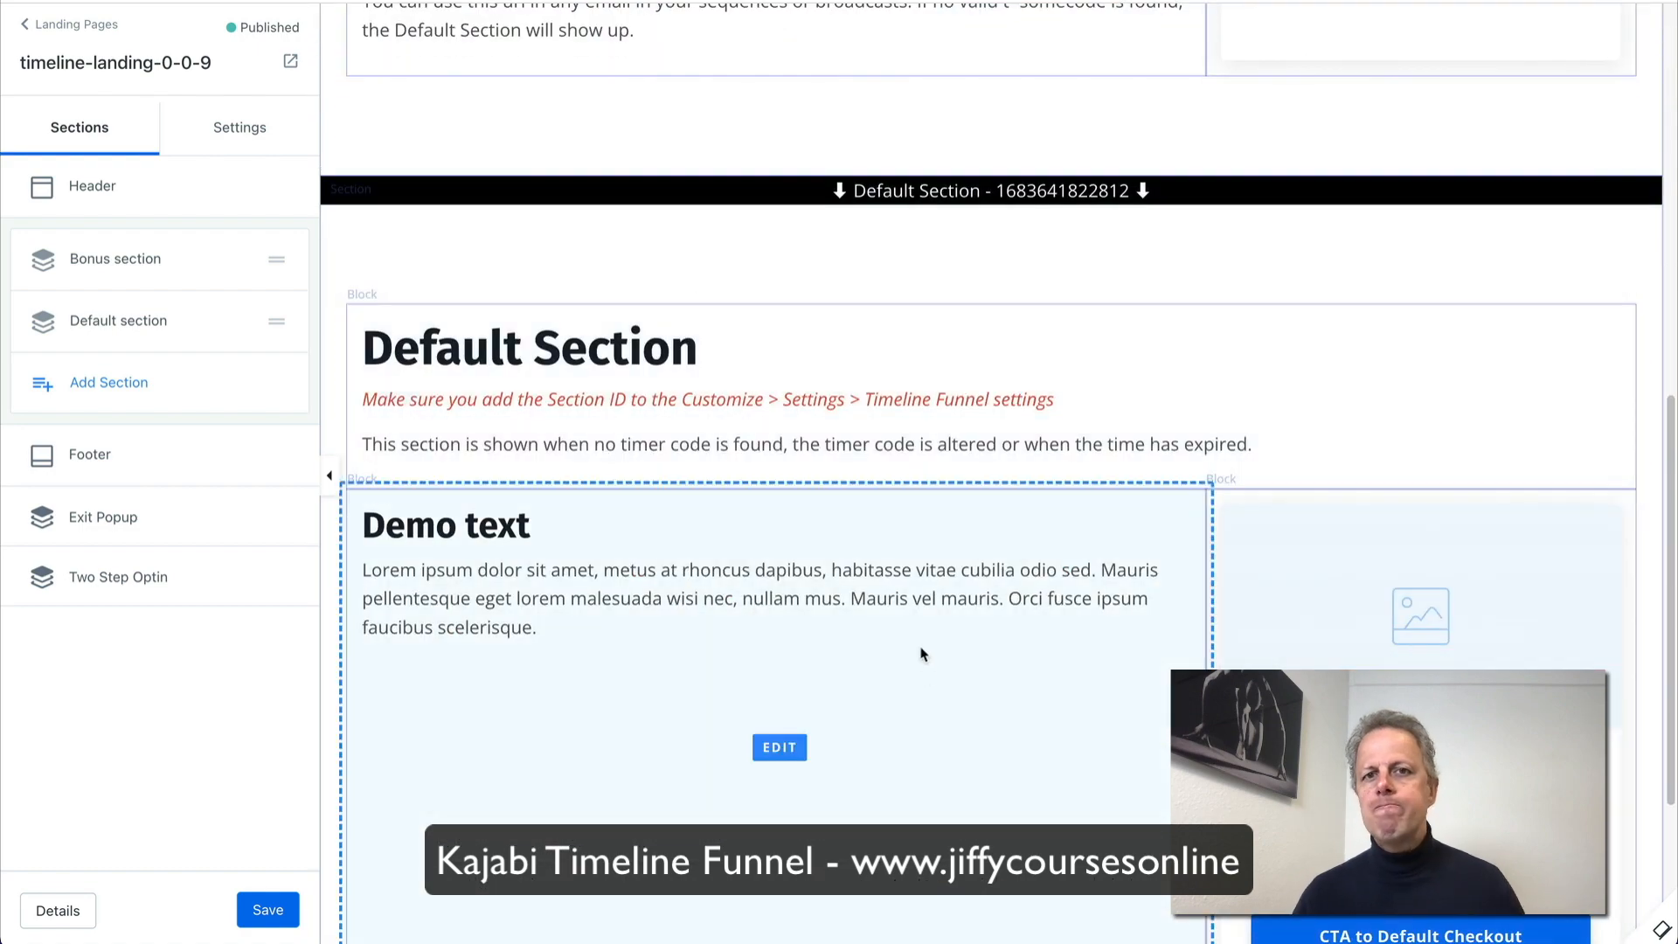
pyautogui.scroll(10, 907, 656)
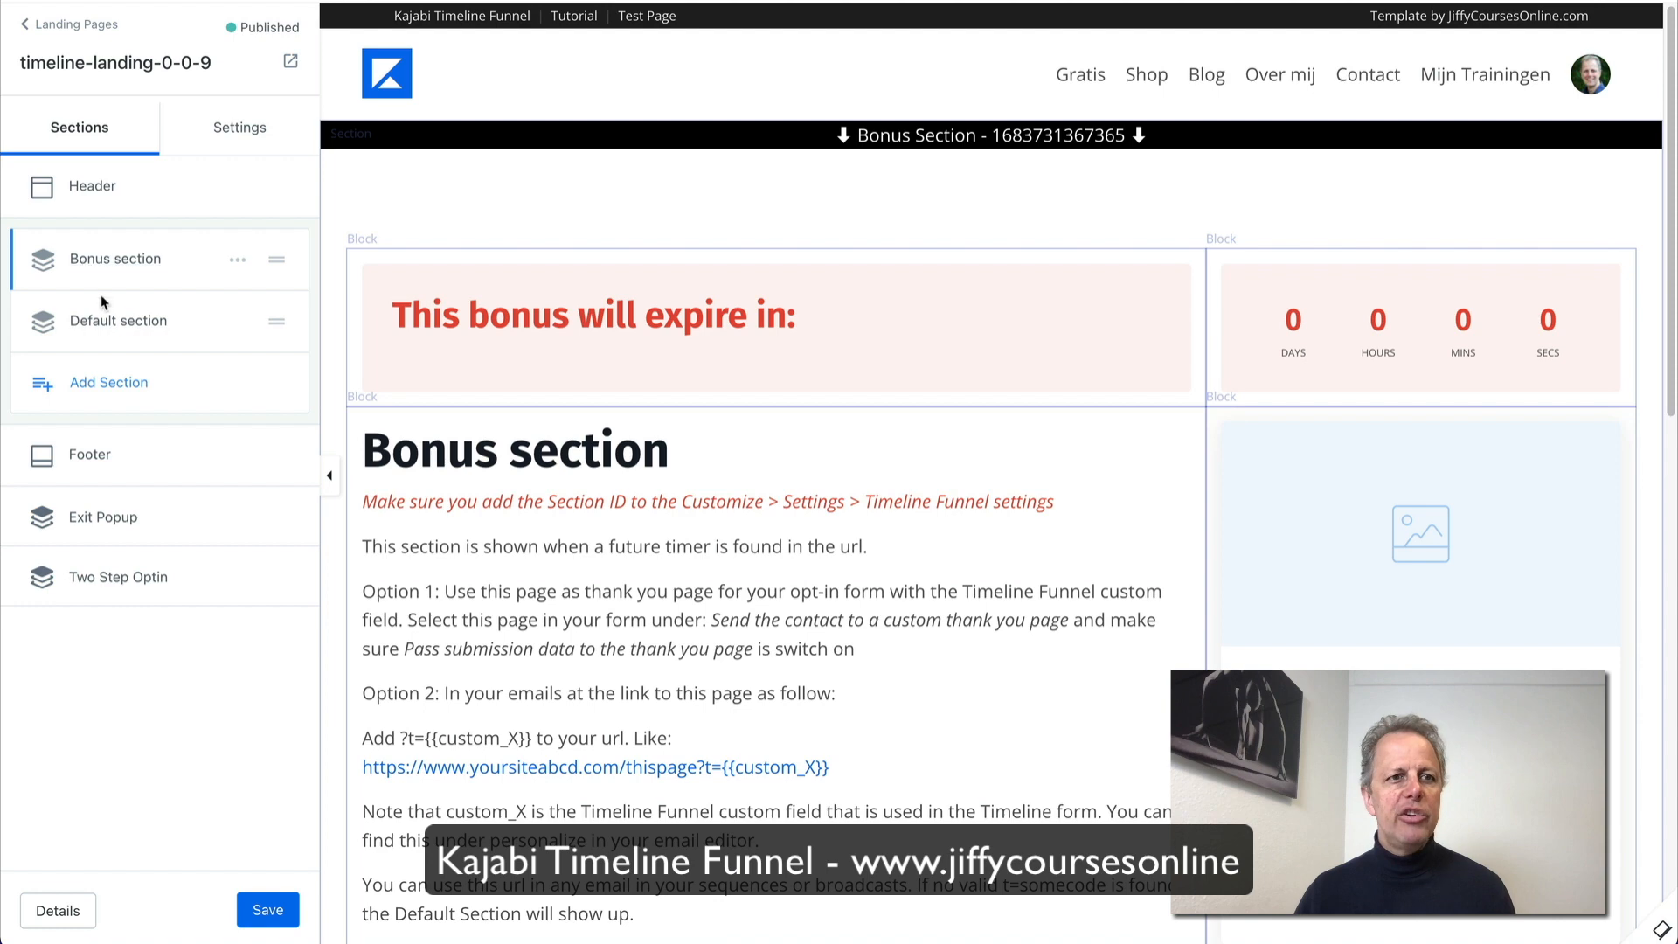
pyautogui.click(111, 329)
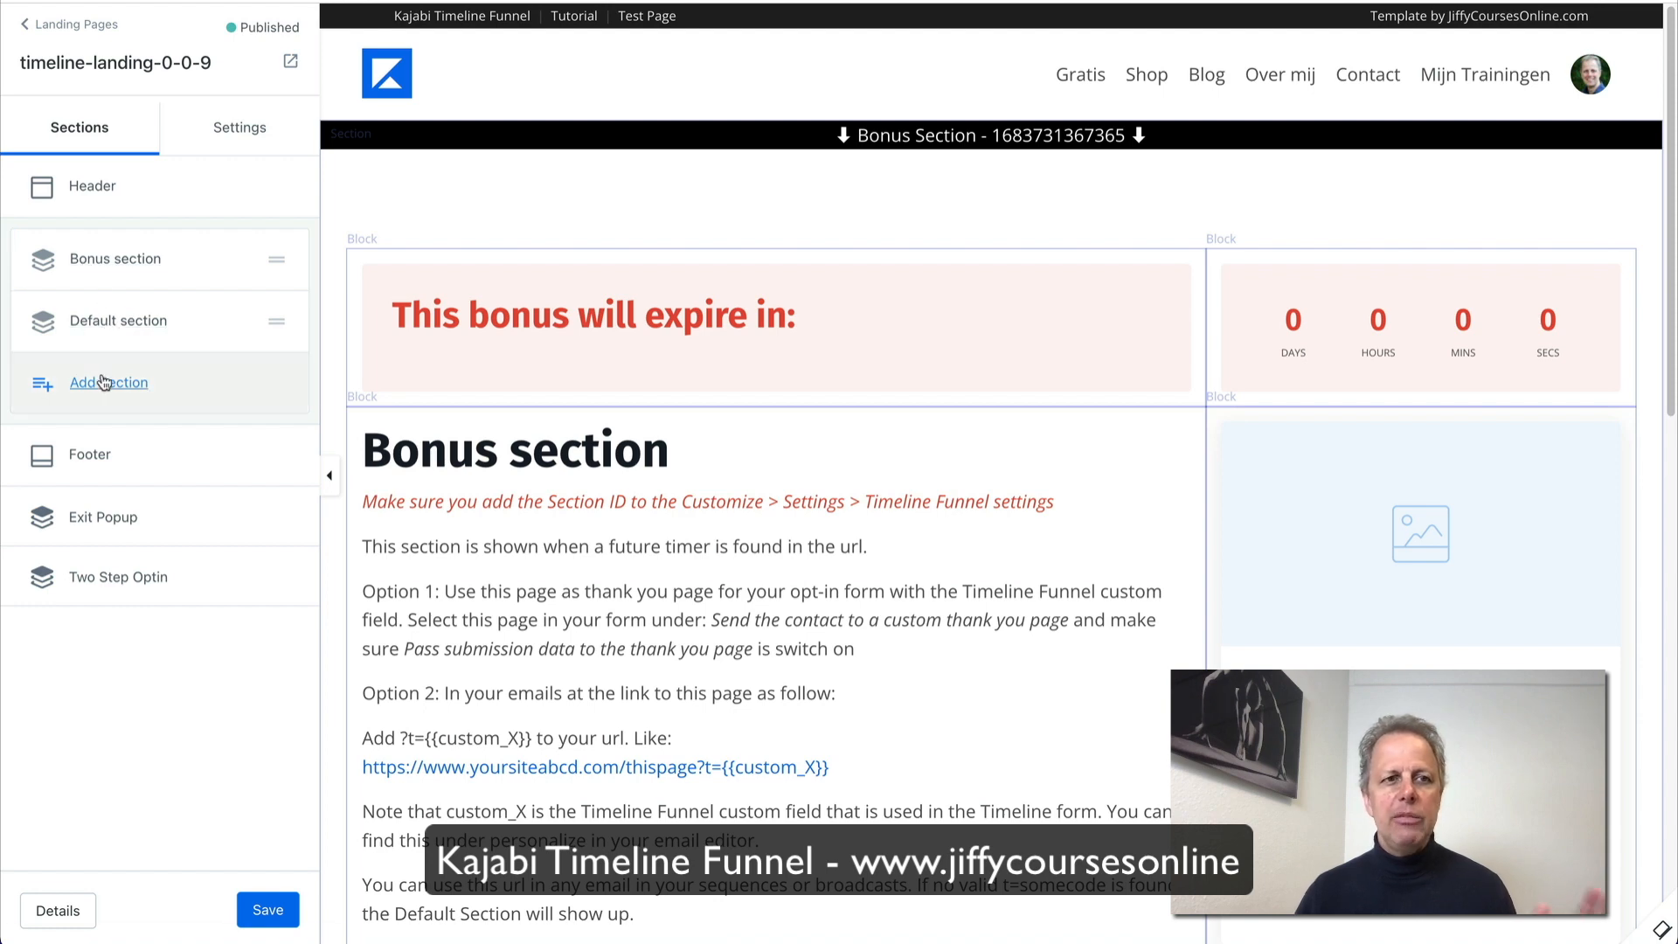
pyautogui.click(107, 378)
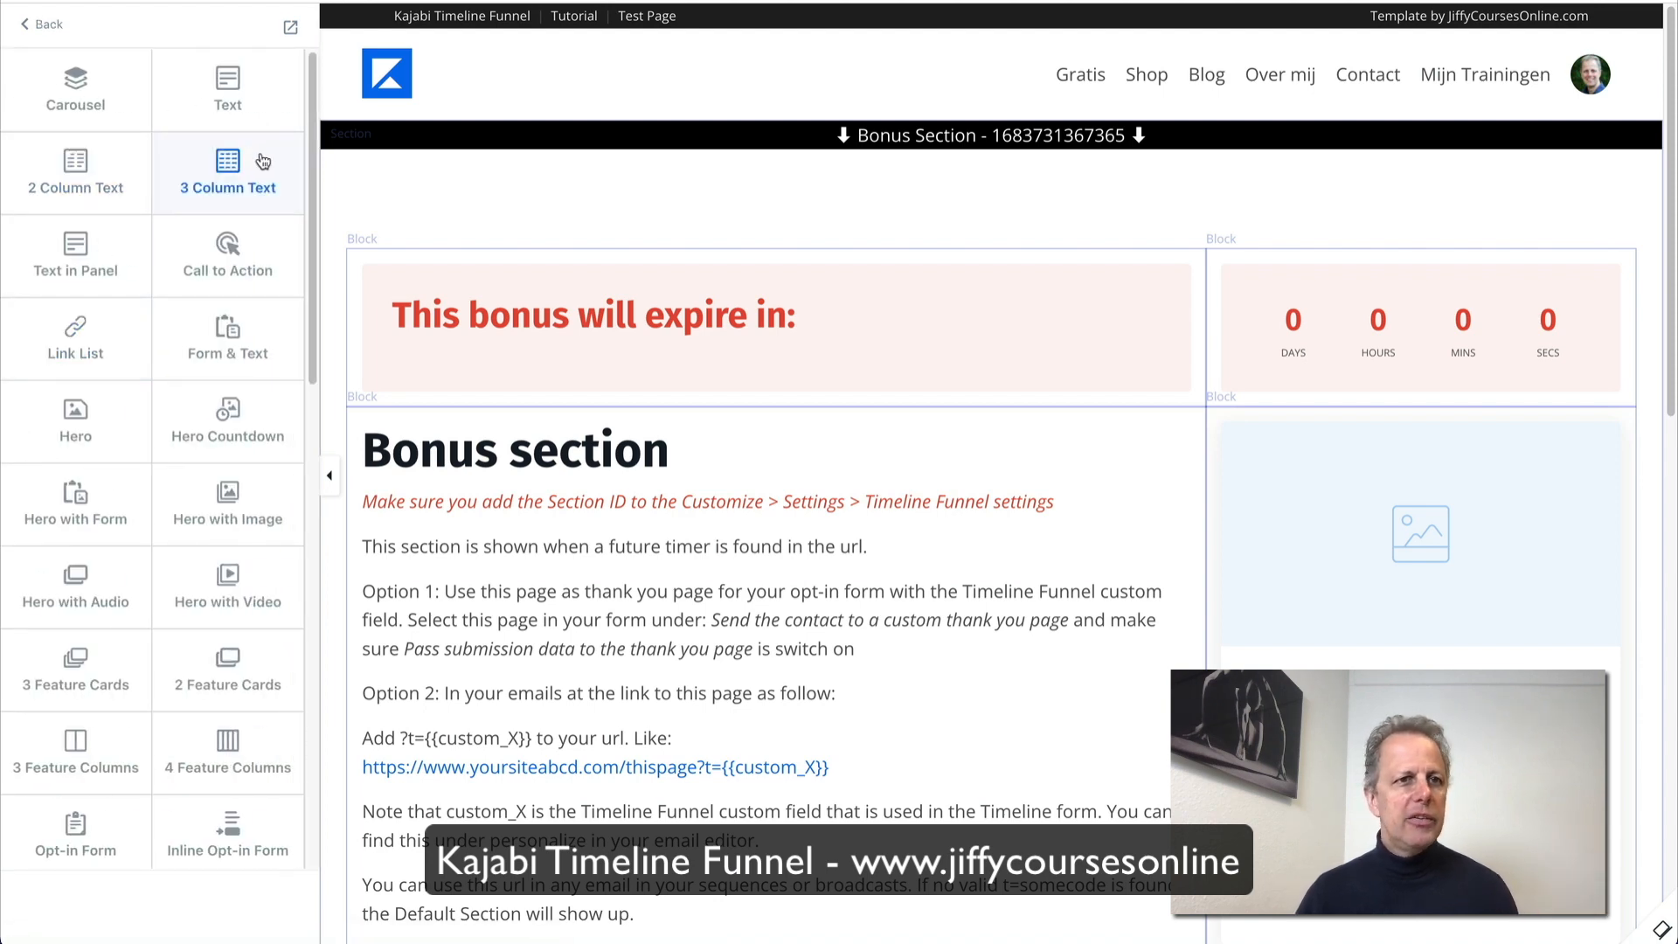
pyautogui.click(228, 656)
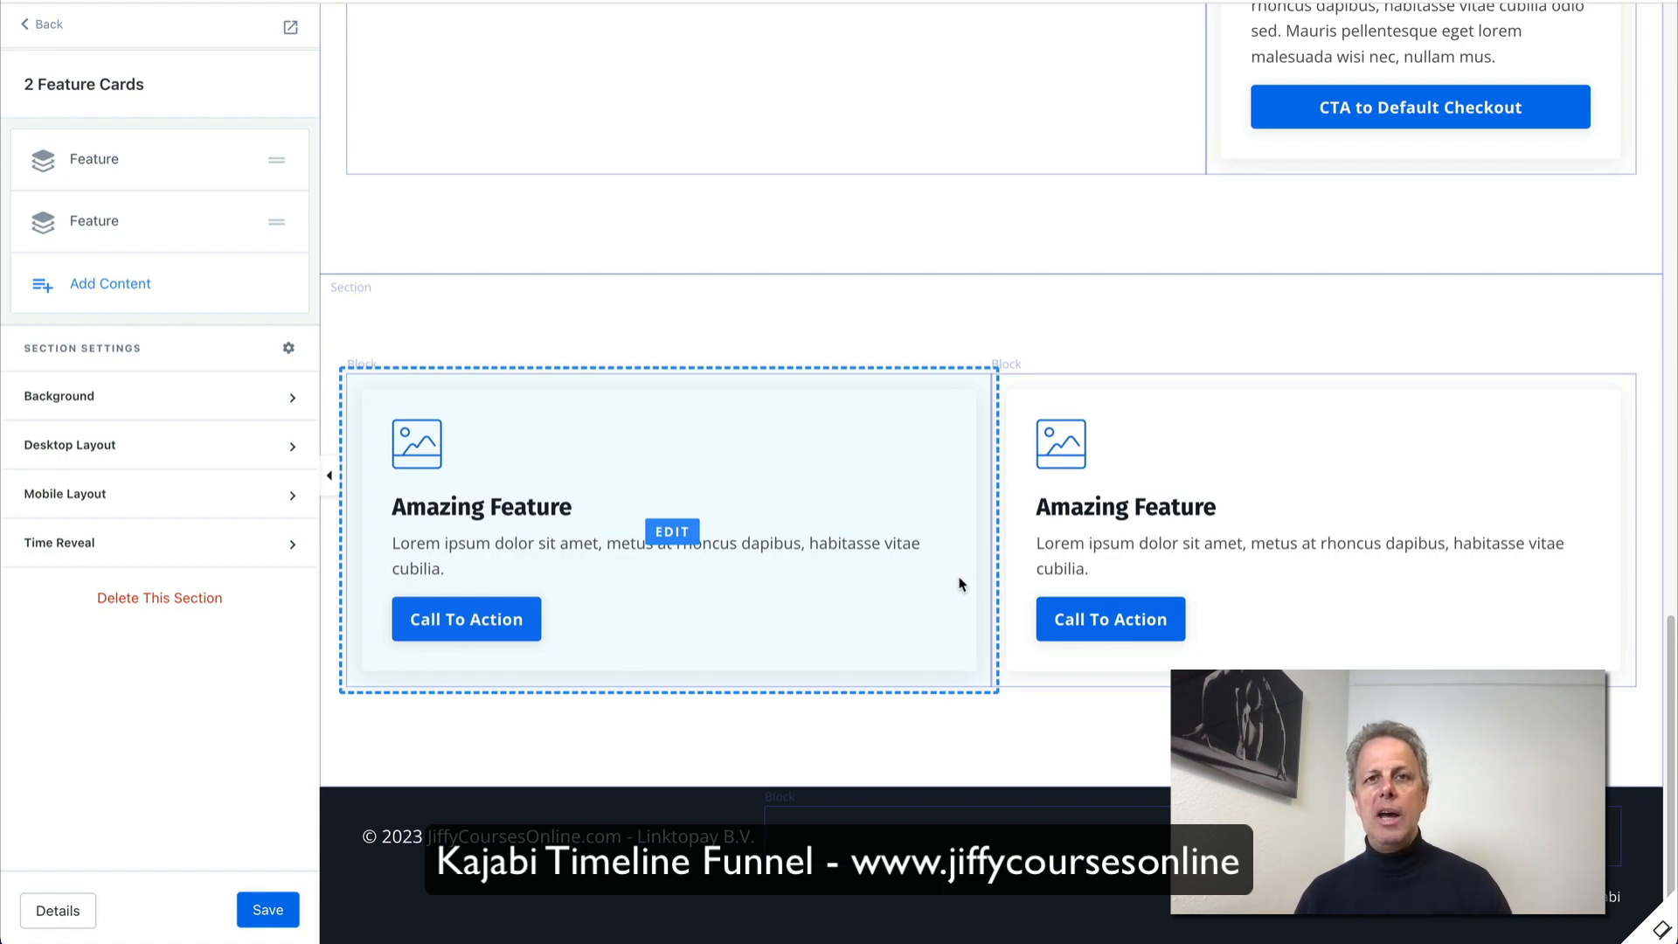
pyautogui.scroll(10, 958, 584)
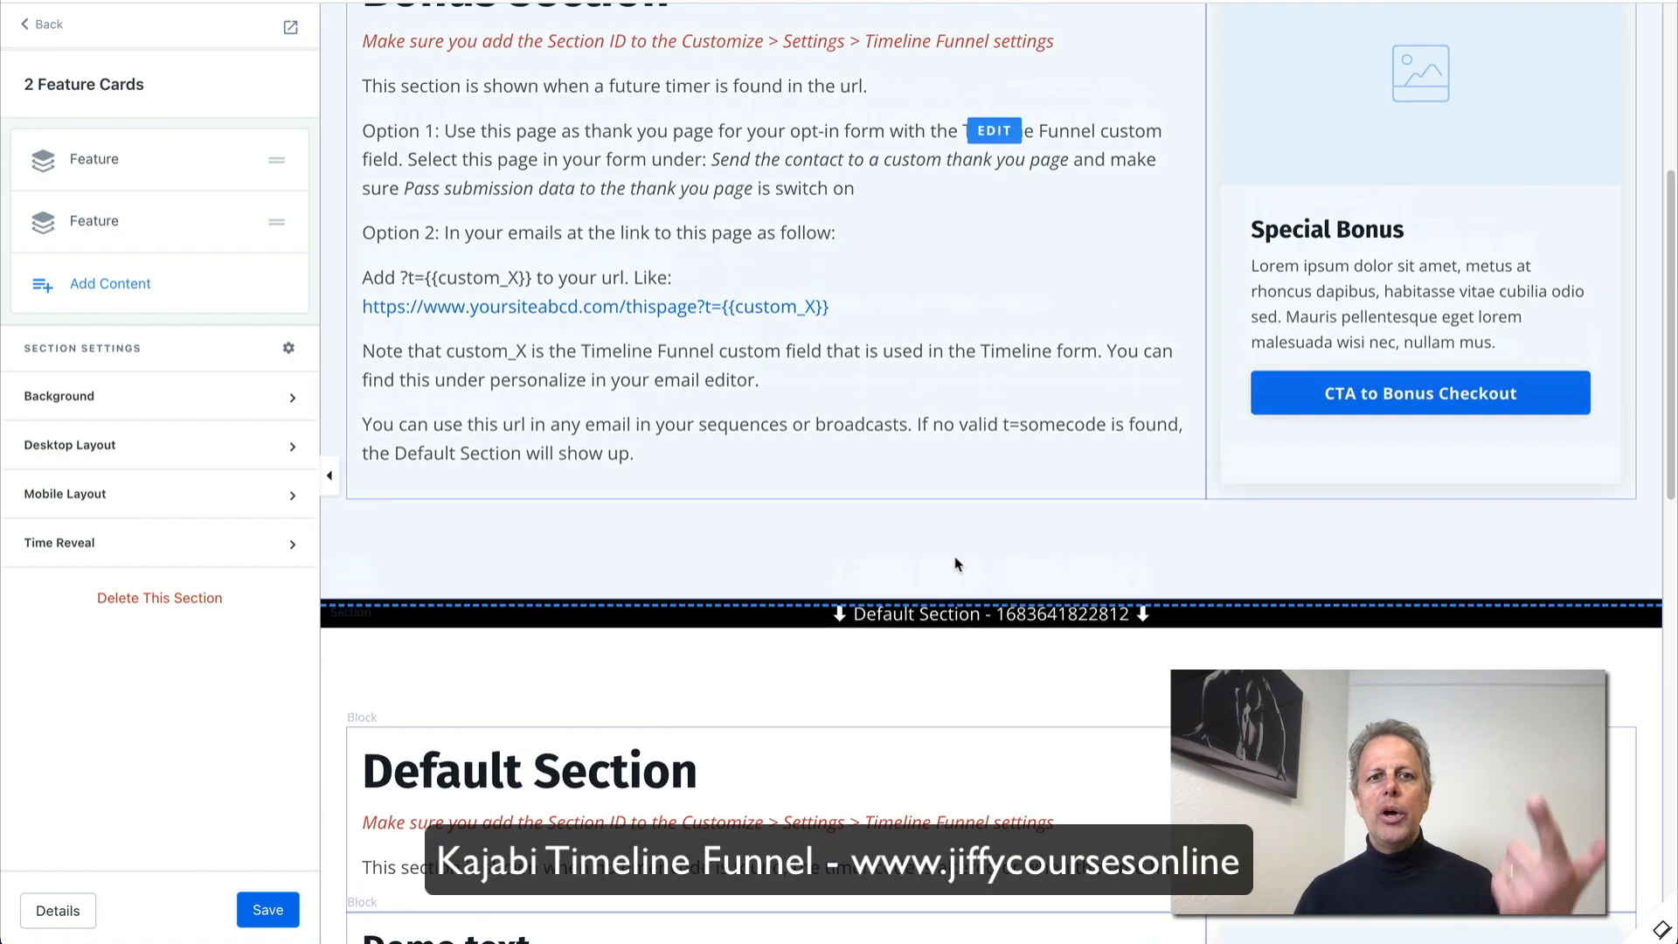
pyautogui.scroll(5, 955, 566)
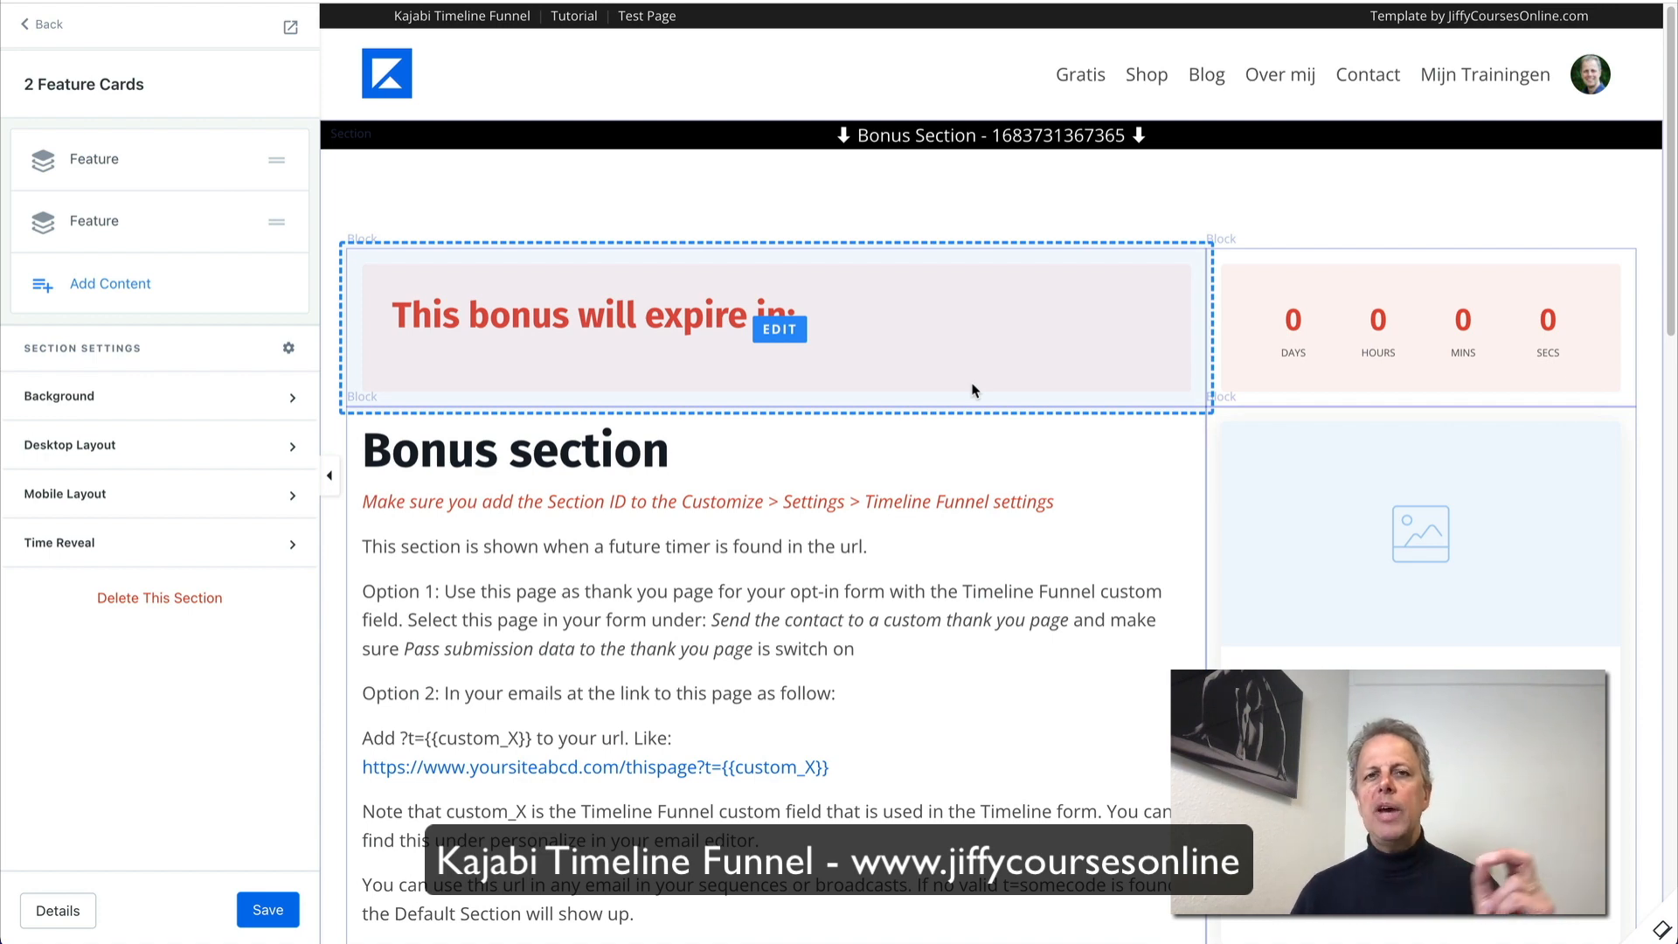
# Step: Open the landing page's Timeline Funnel settings and review the bonus duration and end-of-countdown options
pyautogui.click(48, 33)
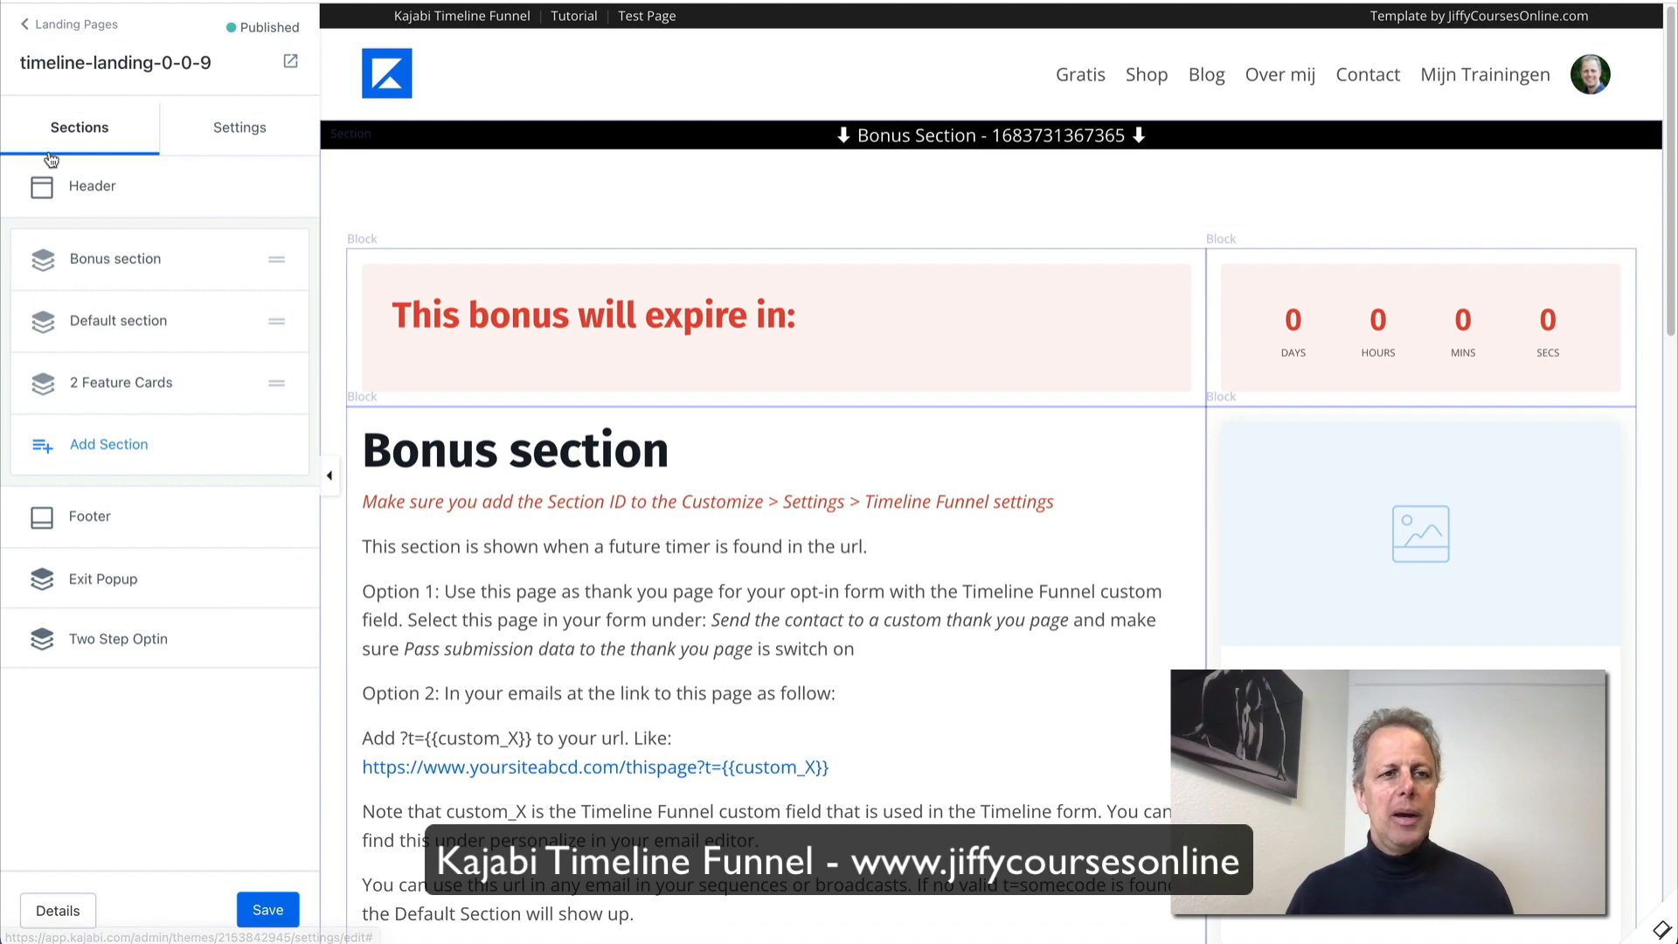
pyautogui.click(252, 138)
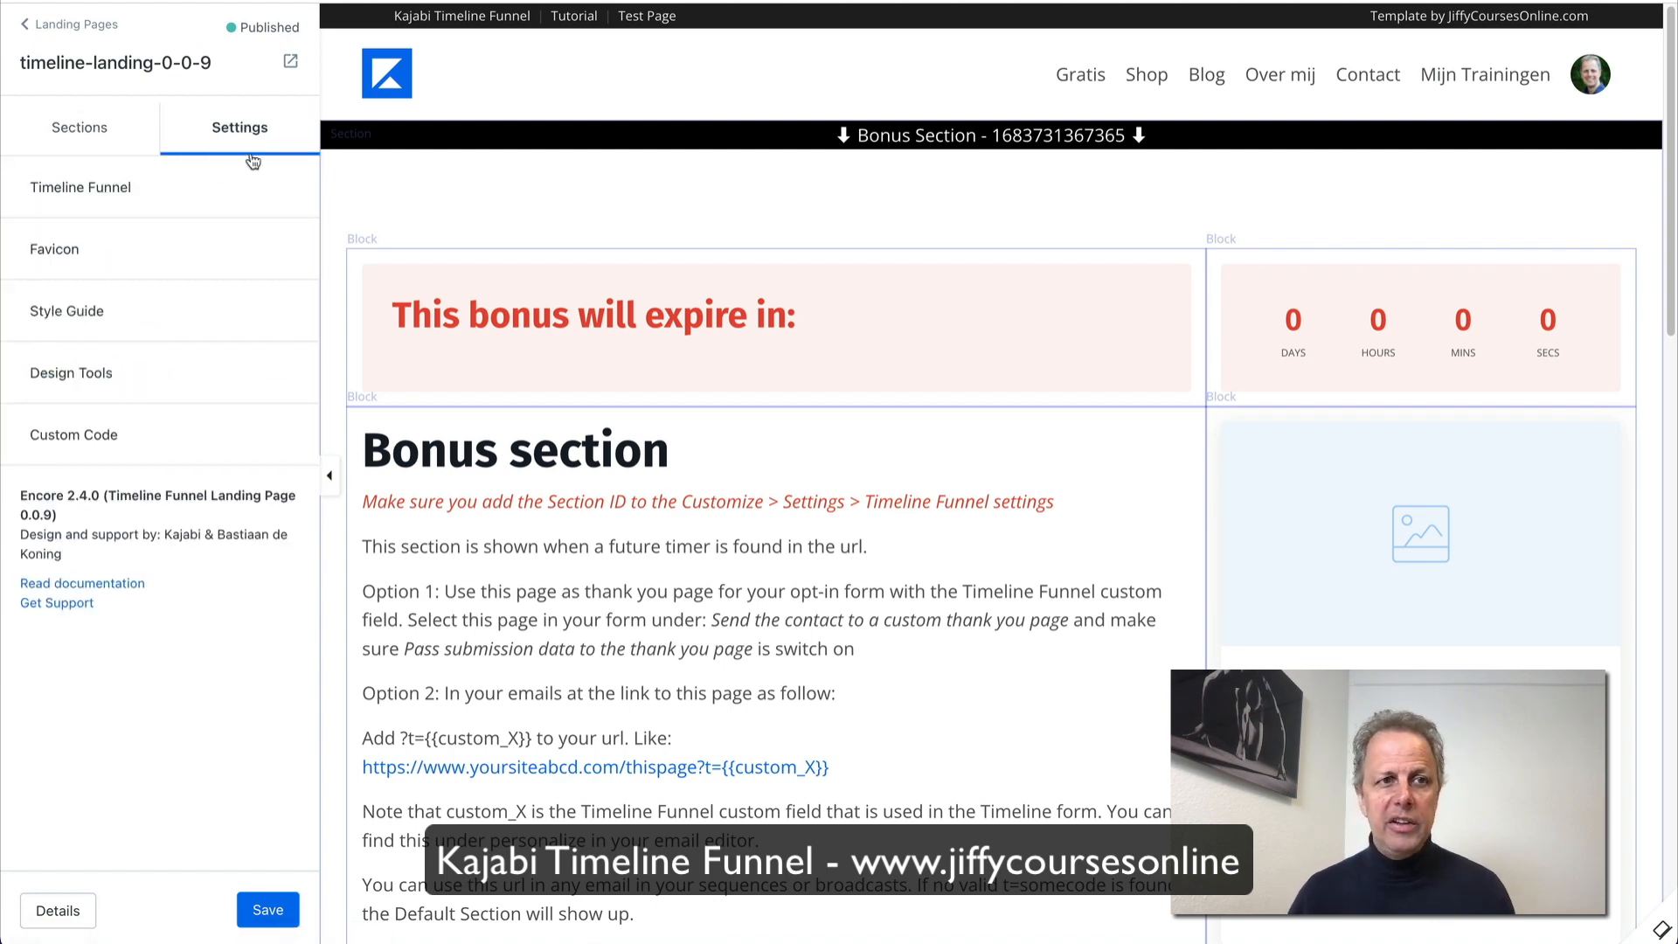
pyautogui.click(50, 190)
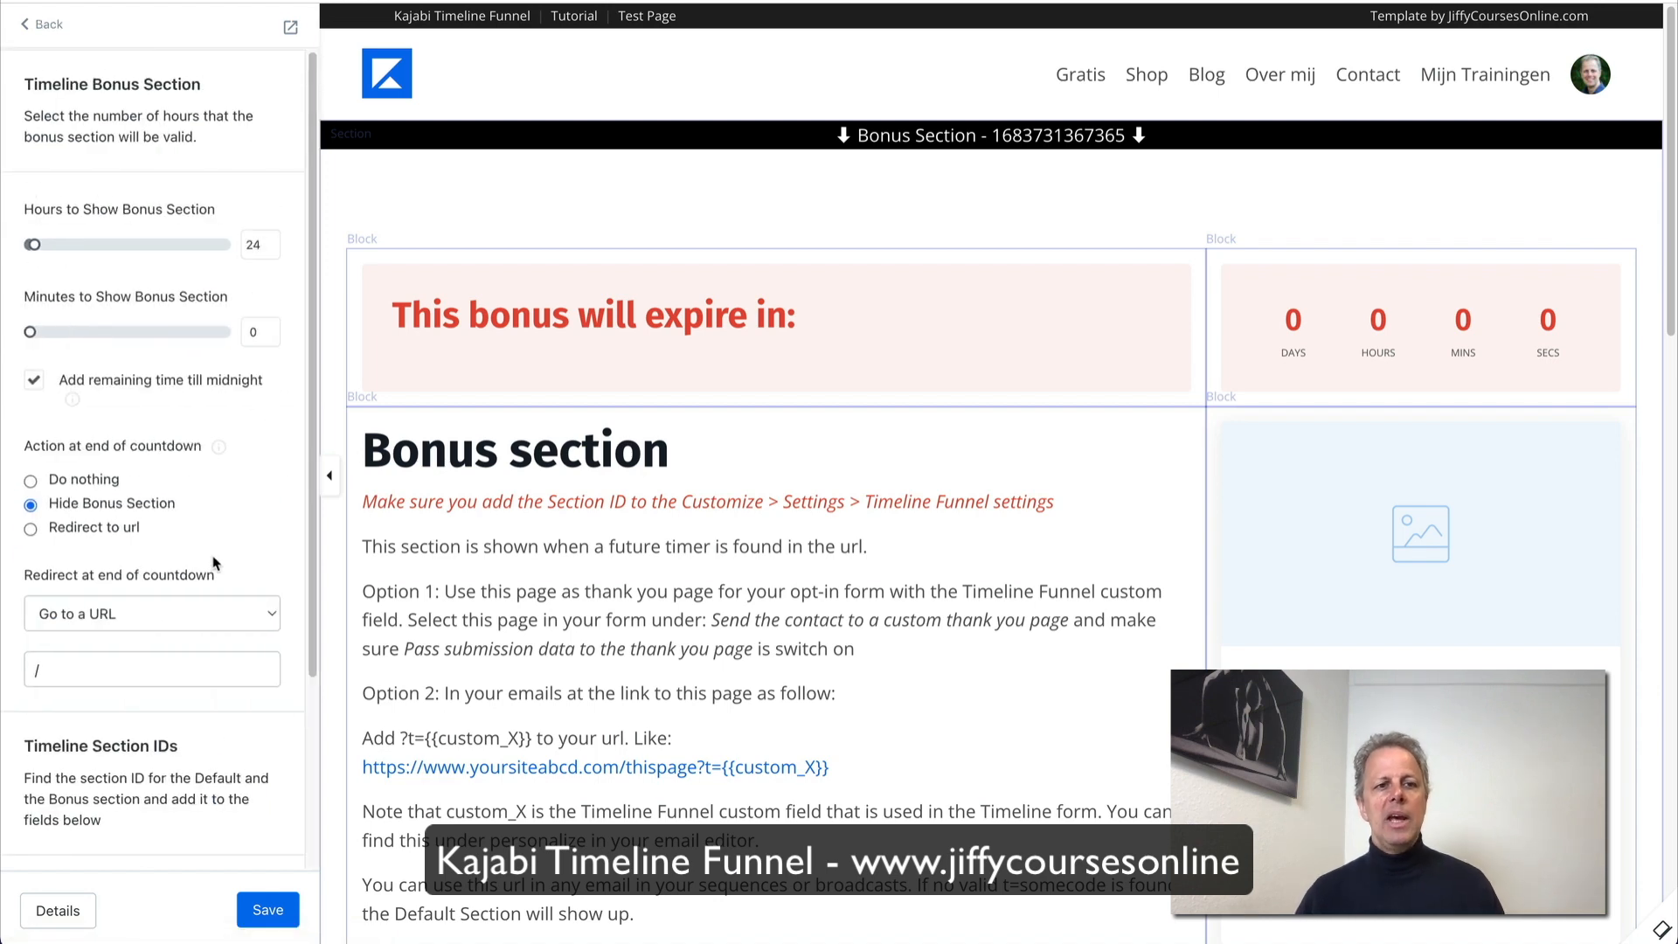
pyautogui.scroll(-1, 212, 569)
pyautogui.scroll(1, 213, 570)
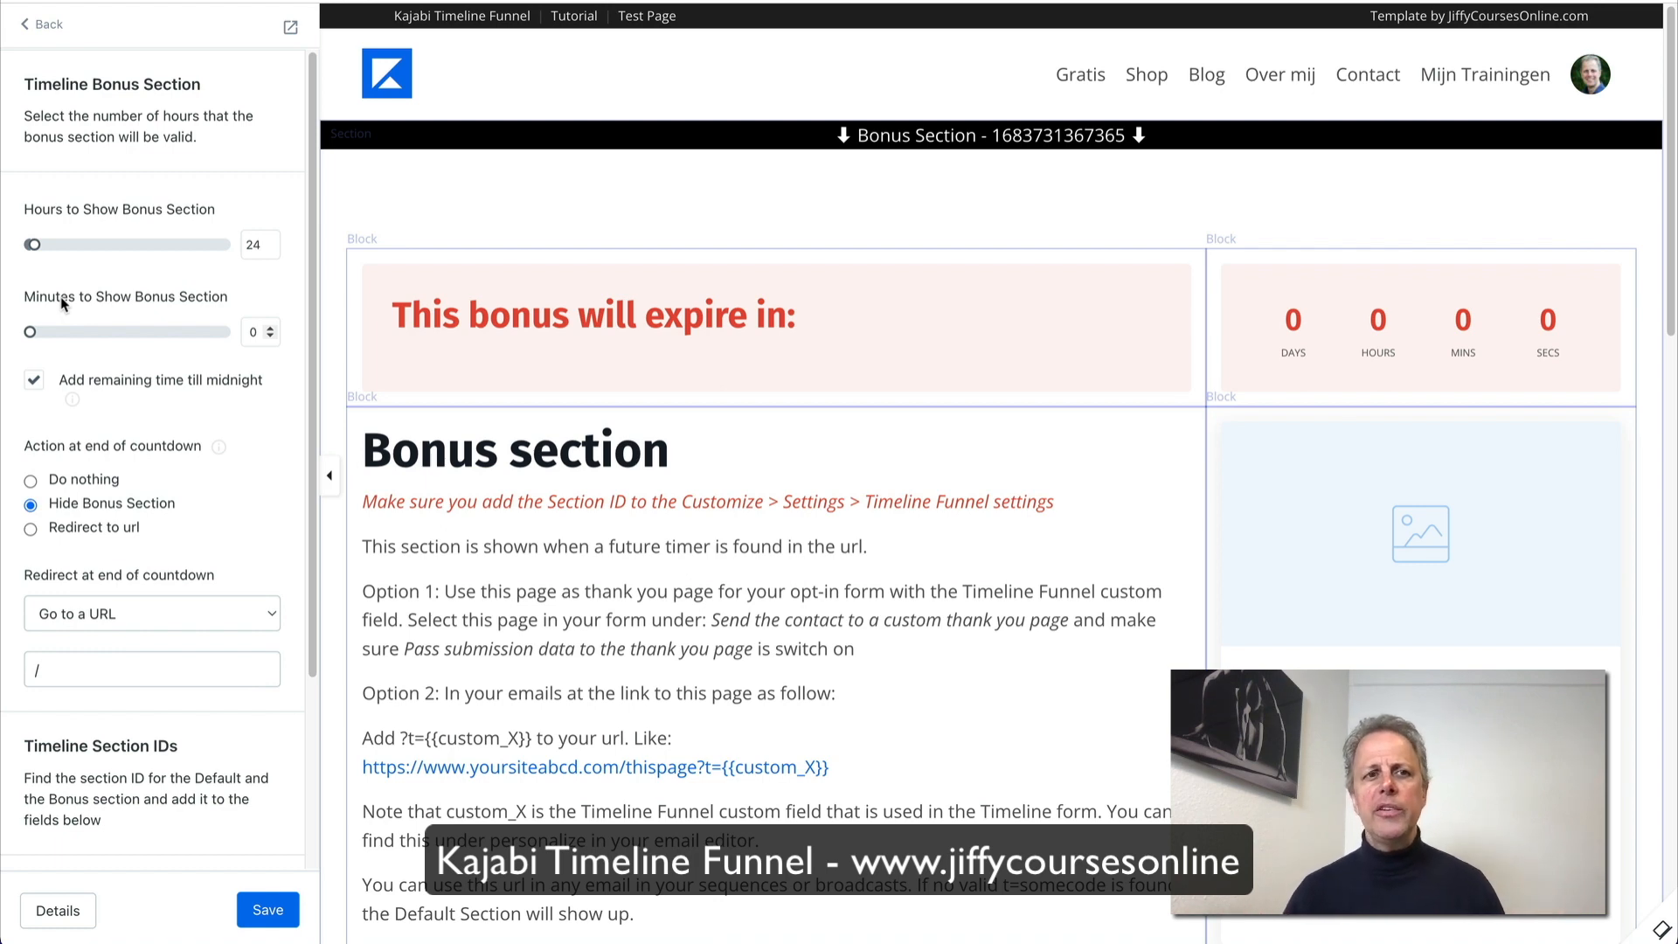
pyautogui.moveTo(232, 447)
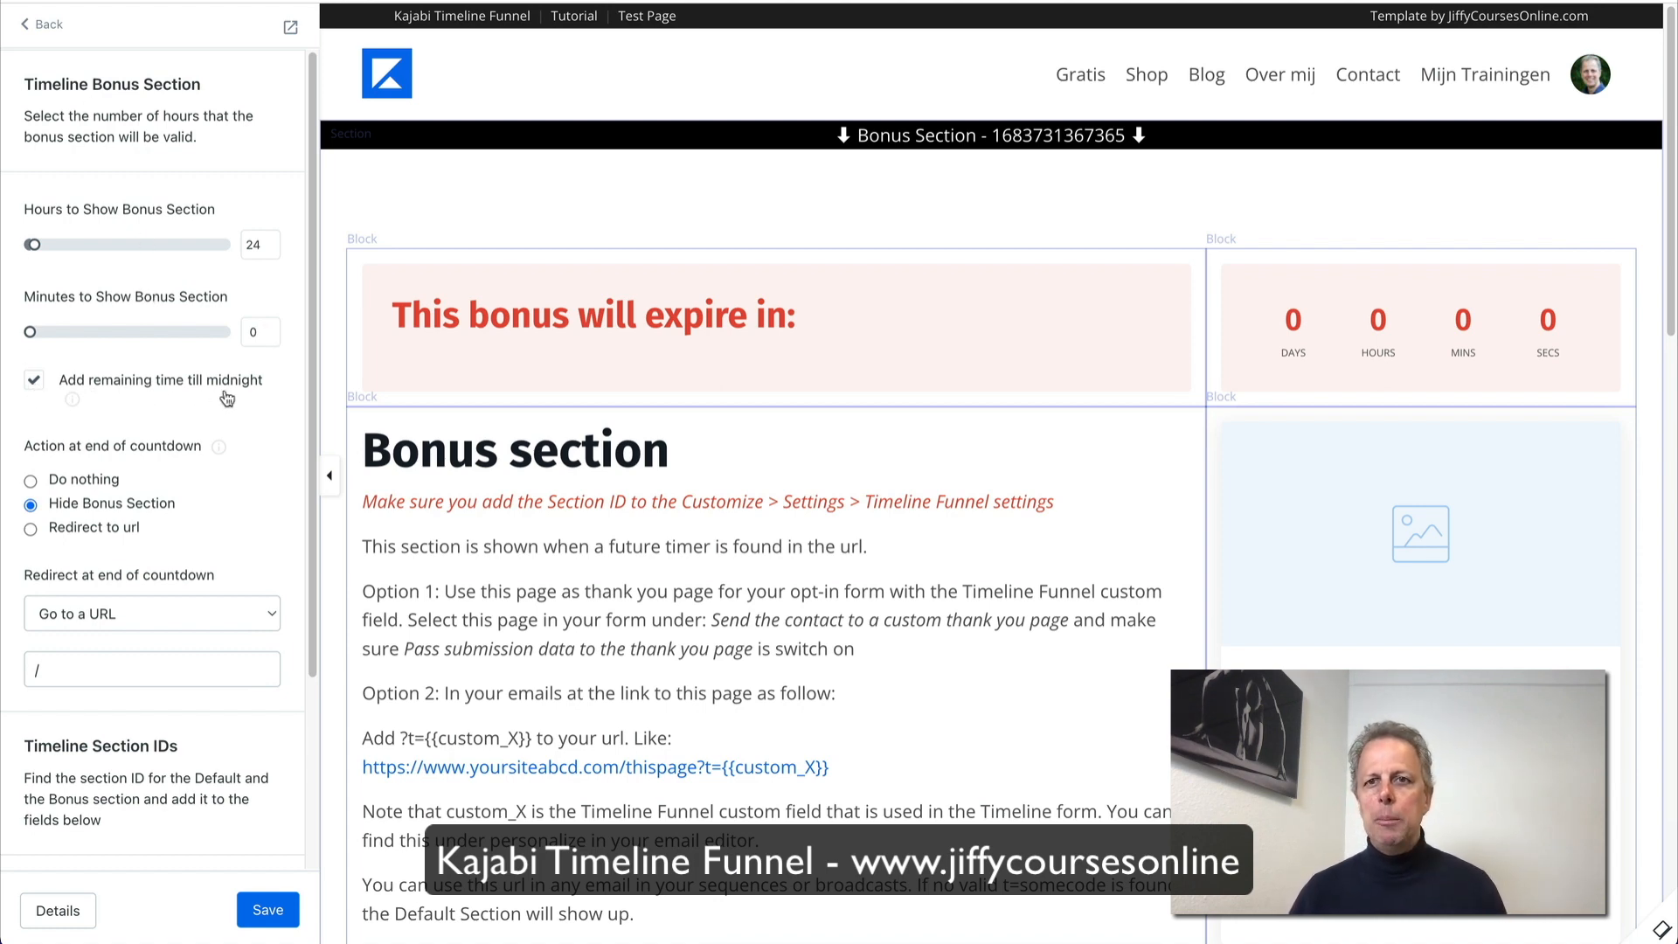
# Step: Set the hours to show the bonus section to 0, save, and check the countdown on the Test Page
pyautogui.moveTo(32, 246); pyautogui.dragTo(3, 243)
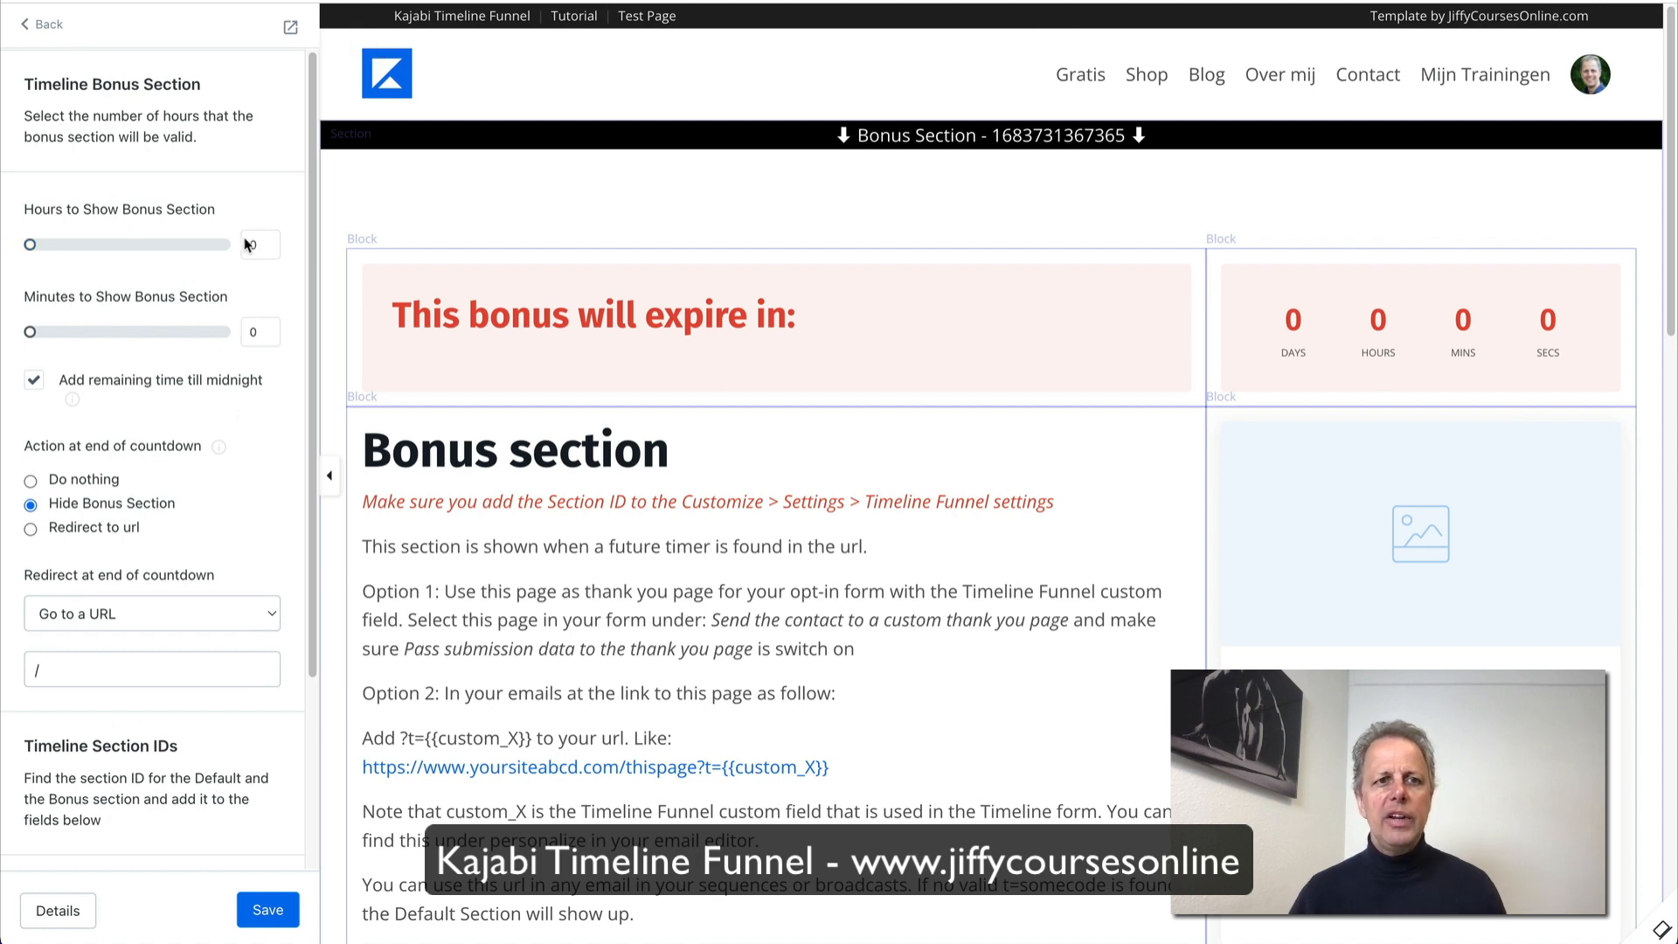
pyautogui.click(274, 900)
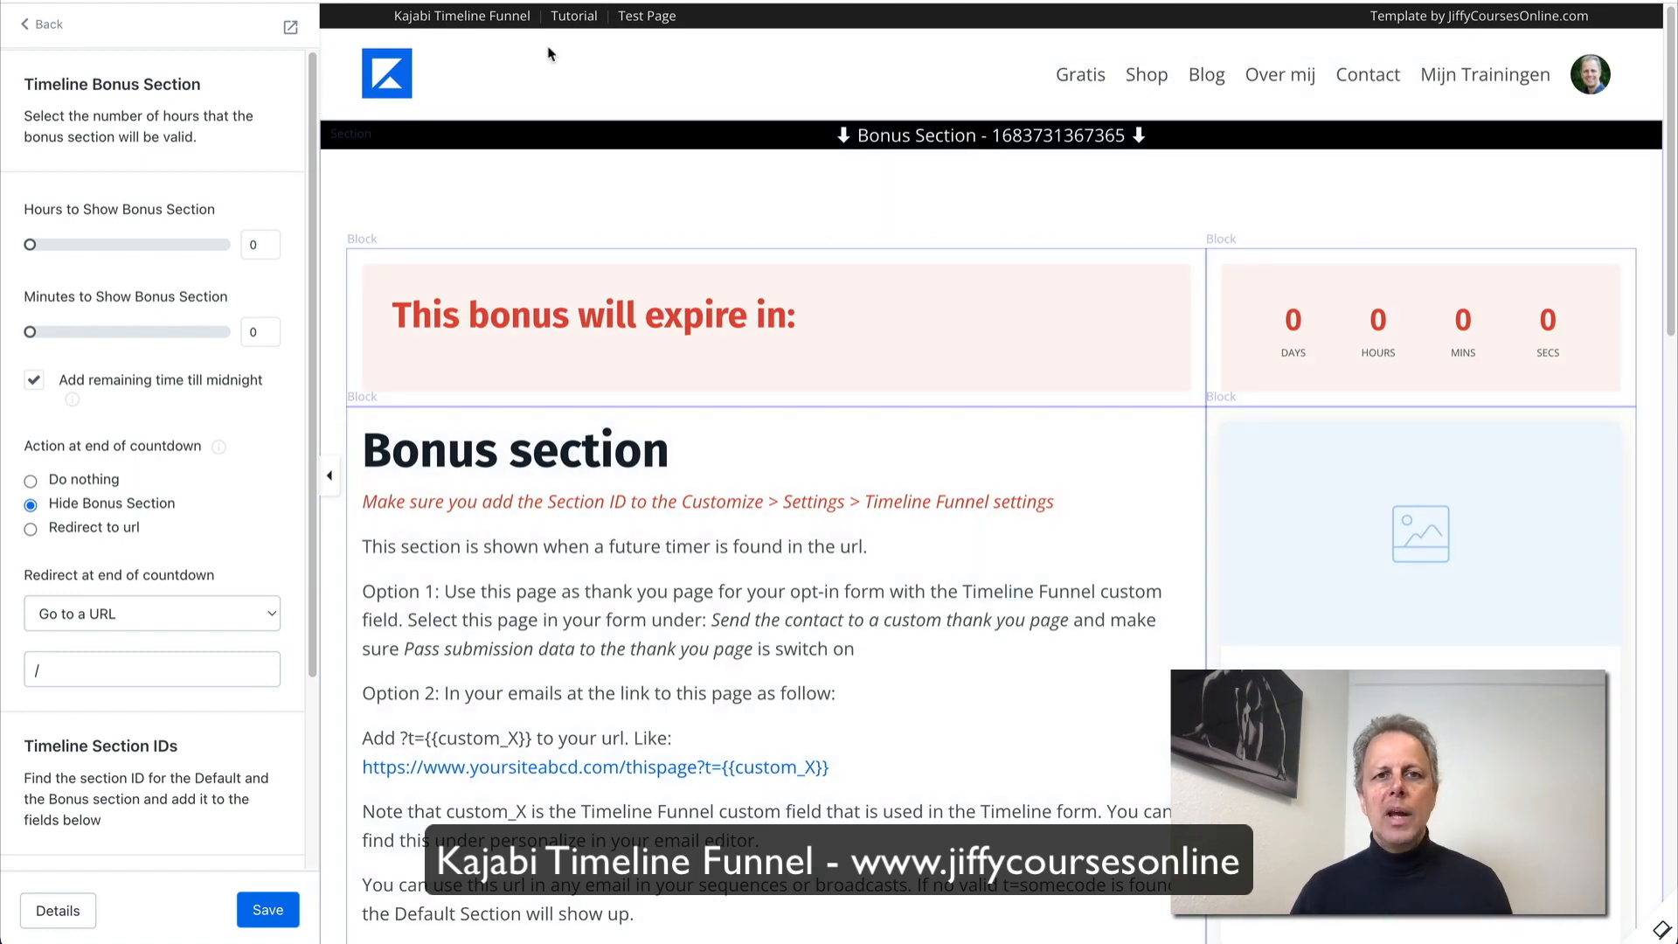
pyautogui.click(660, 19)
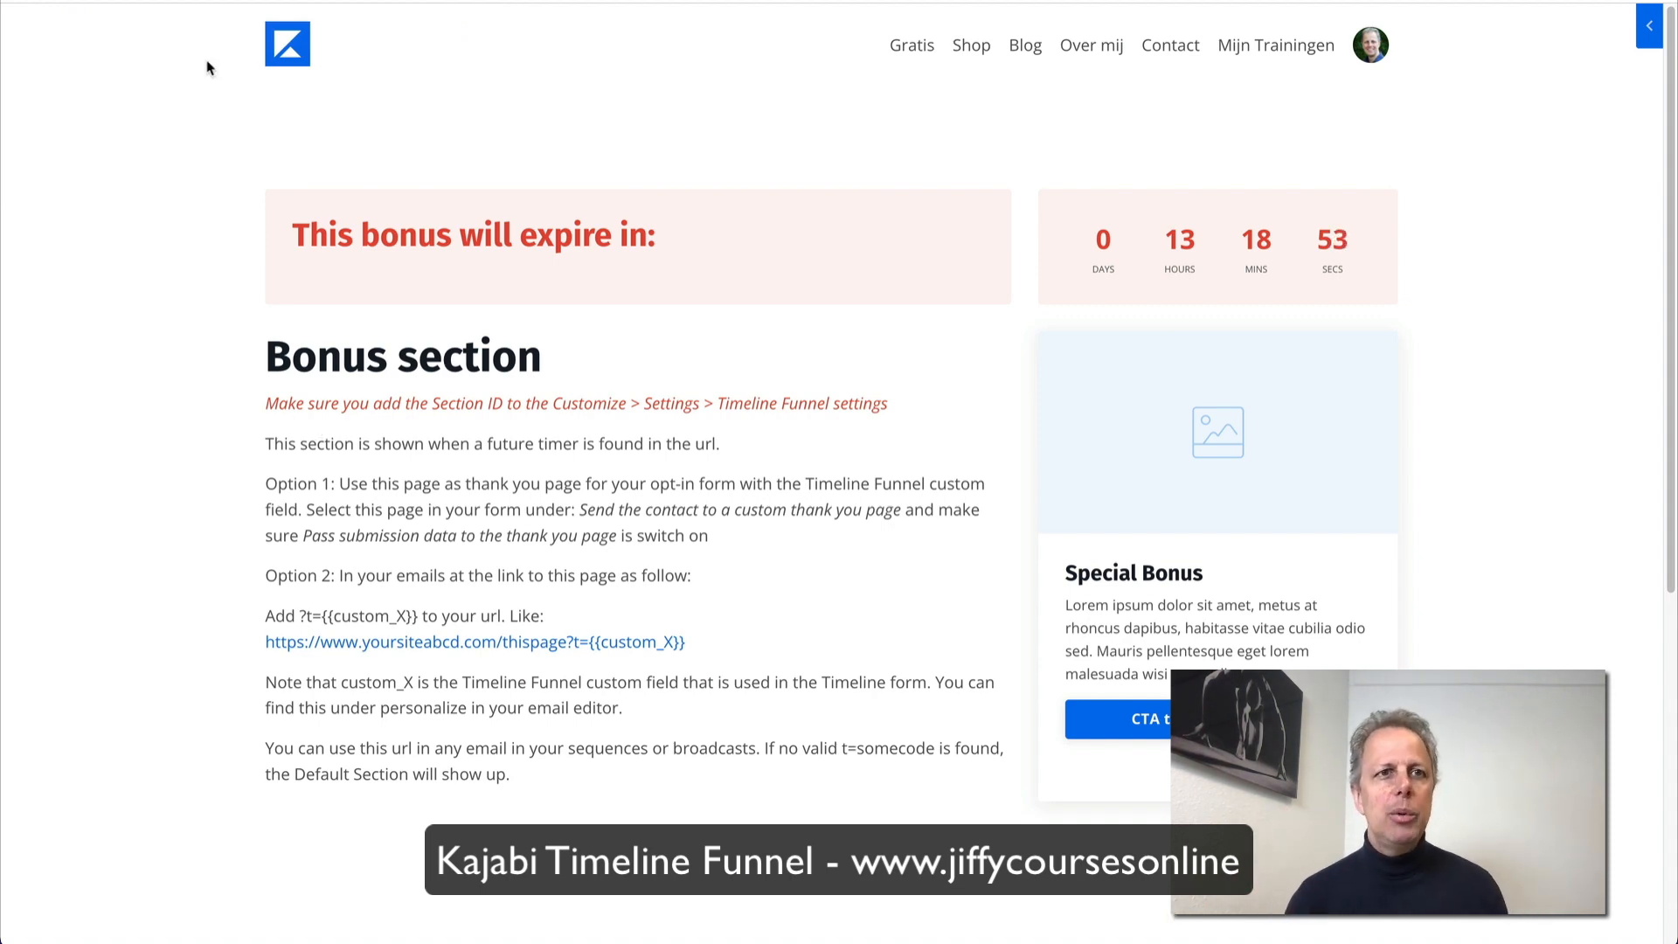
pyautogui.click(223, 1)
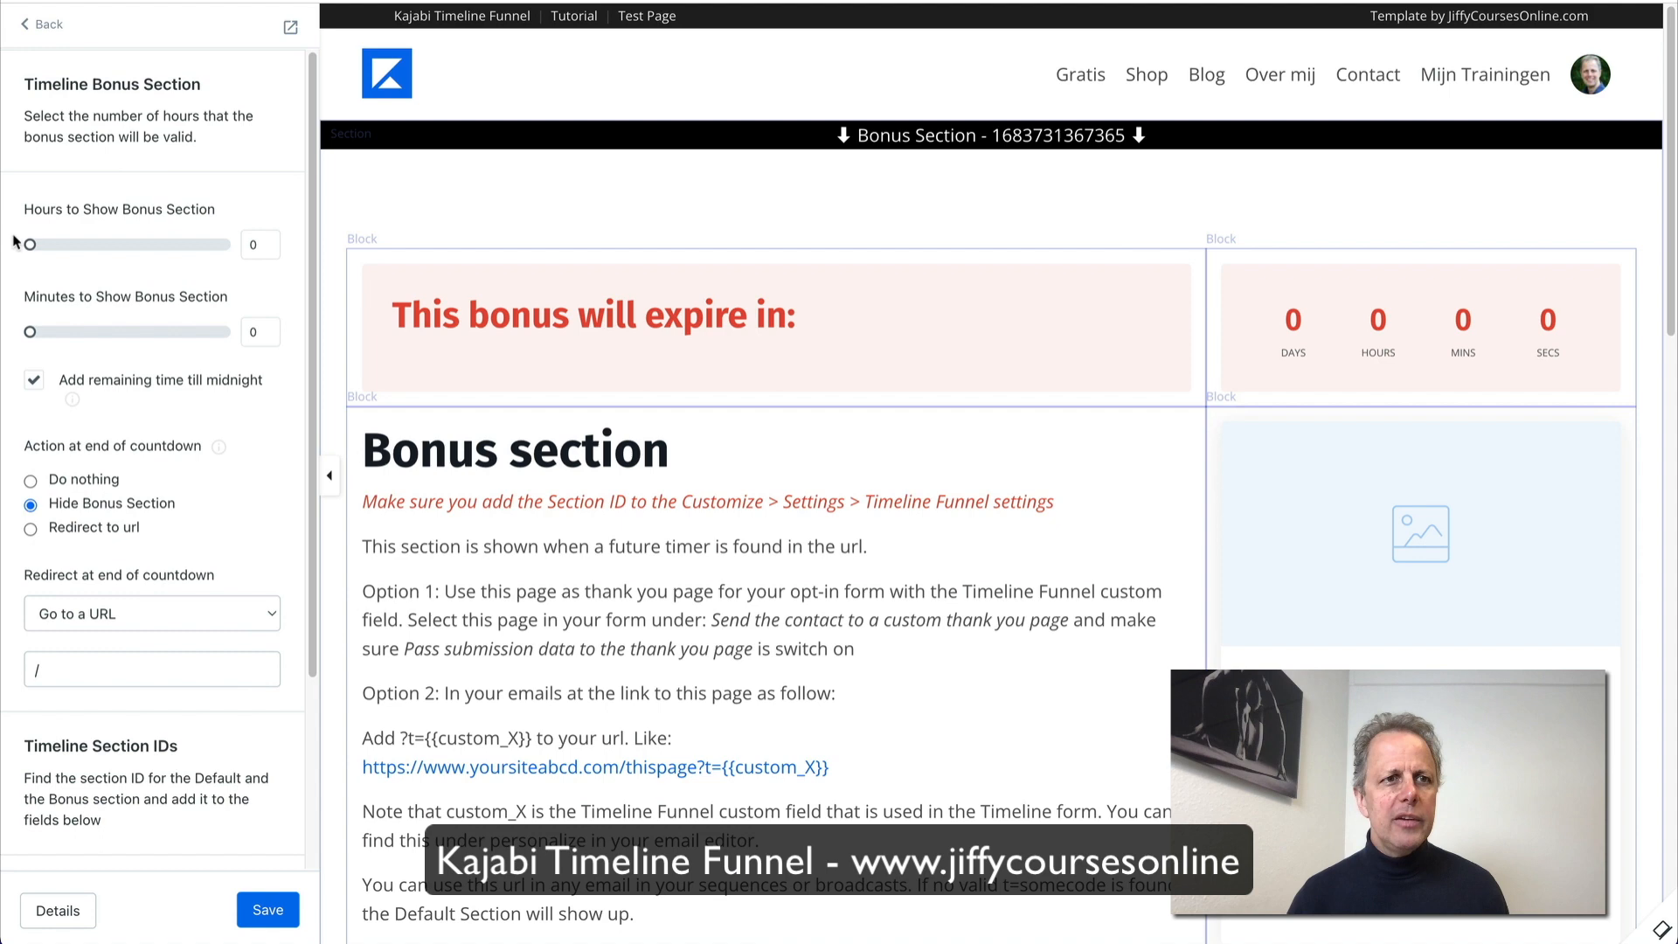
# Step: Set the hours to show the bonus section to 24, preview the landing page, save, and open the Test Page
pyautogui.moveTo(29, 244); pyautogui.dragTo(32, 244)
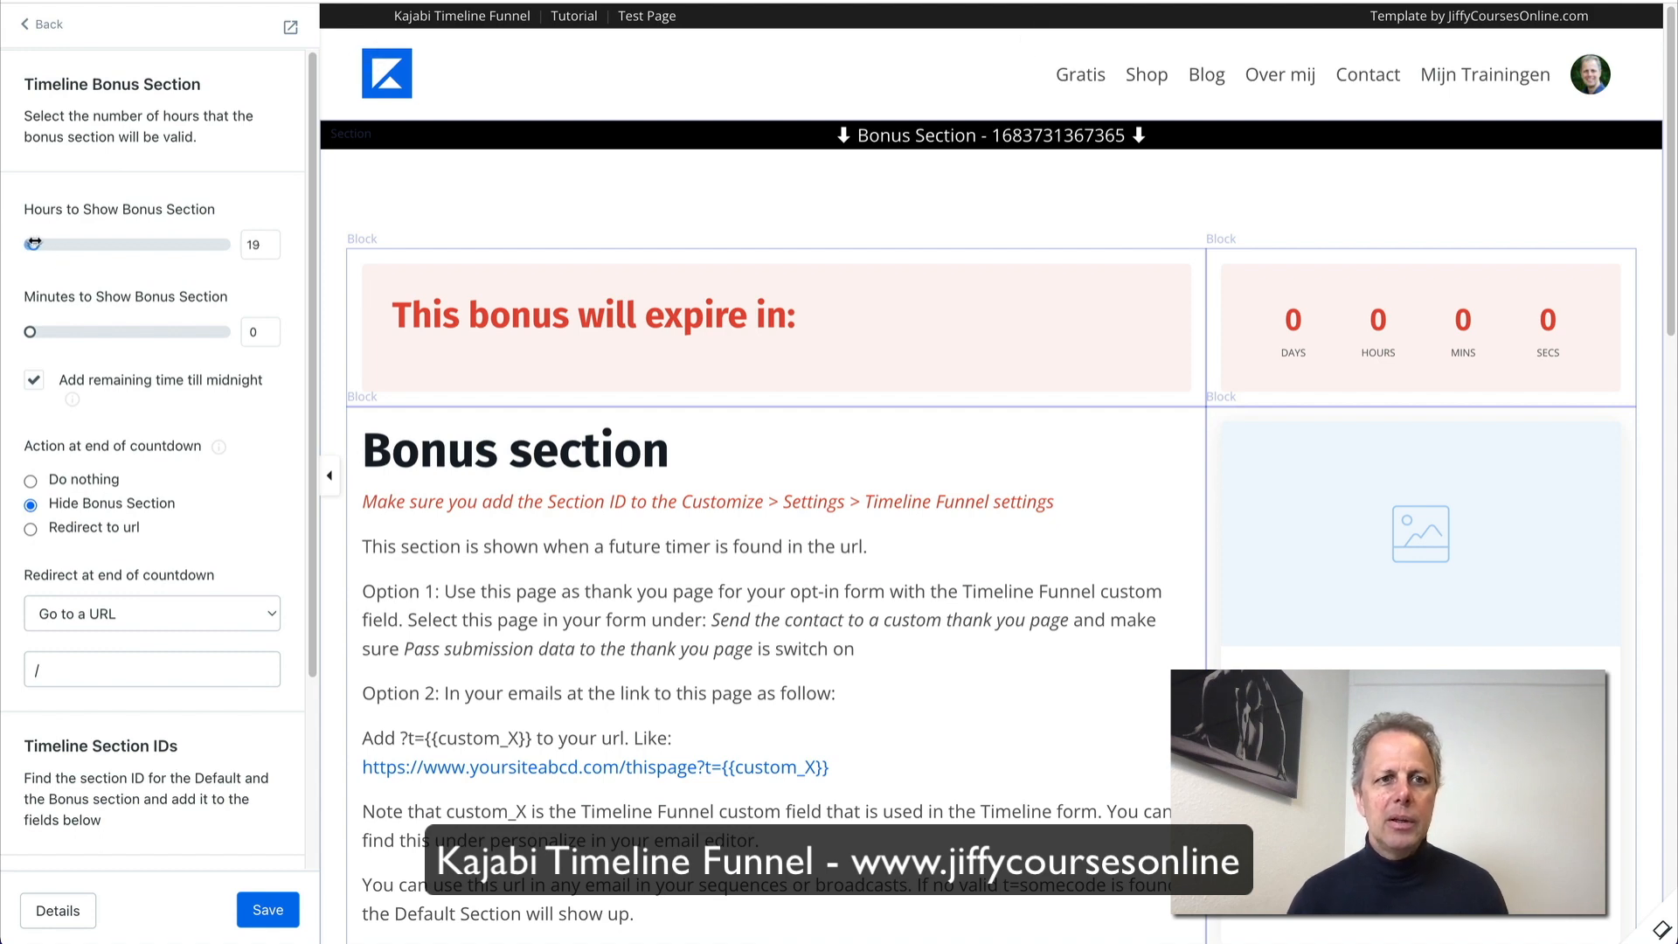
pyautogui.click(271, 249)
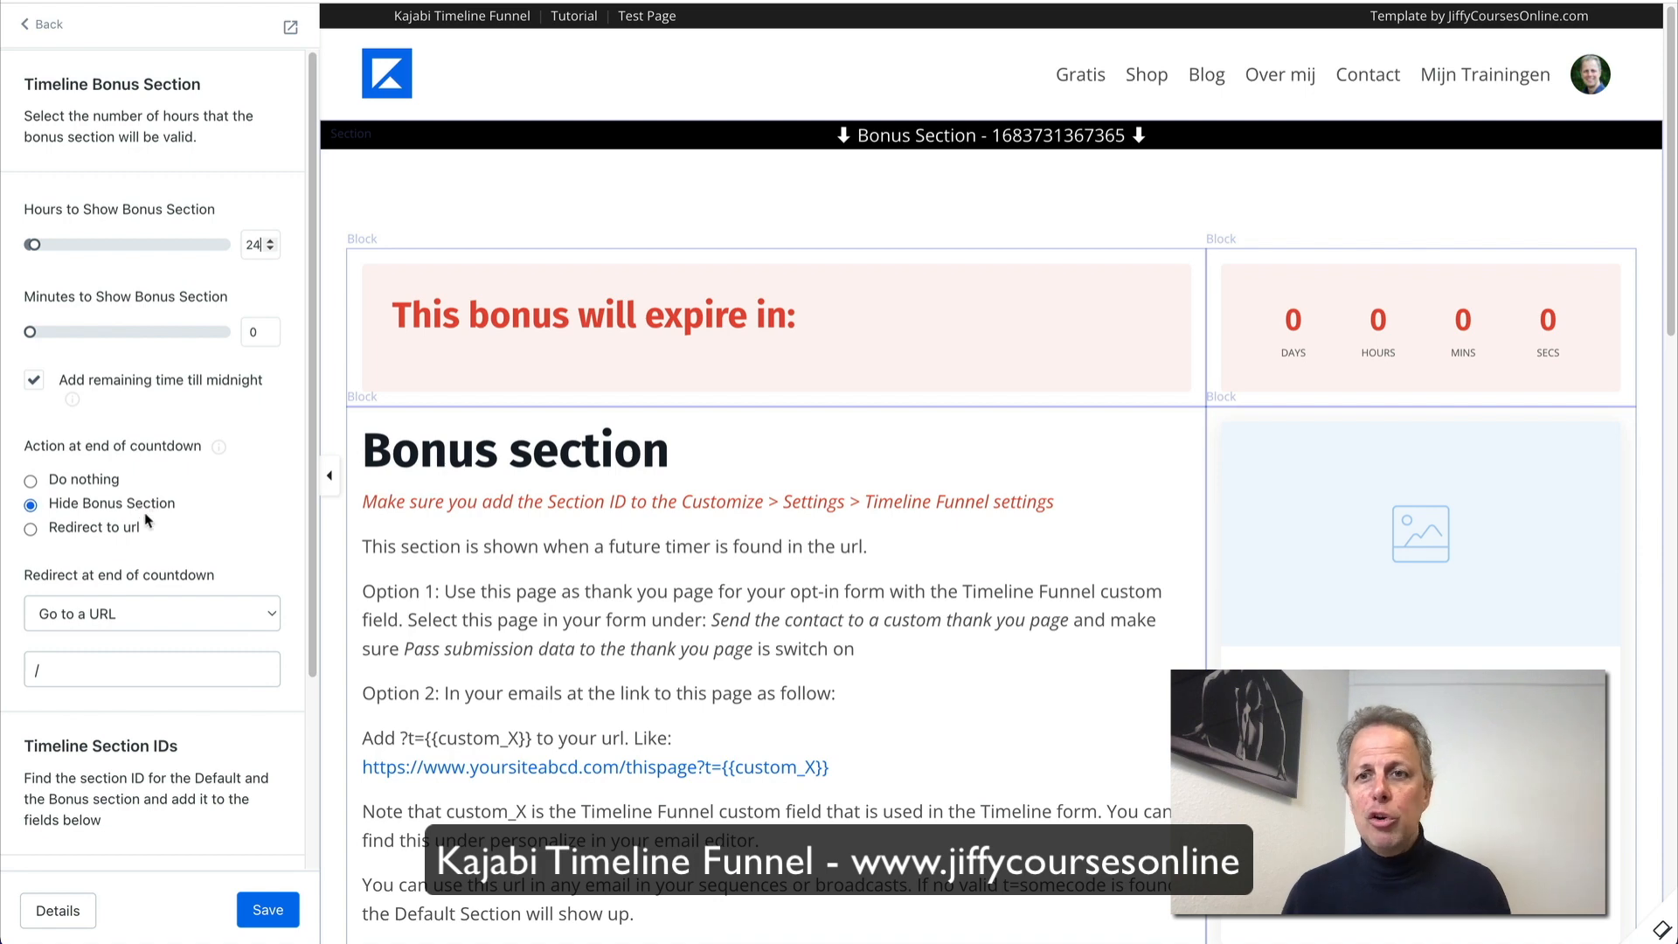
pyautogui.click(291, 32)
pyautogui.click(291, 33)
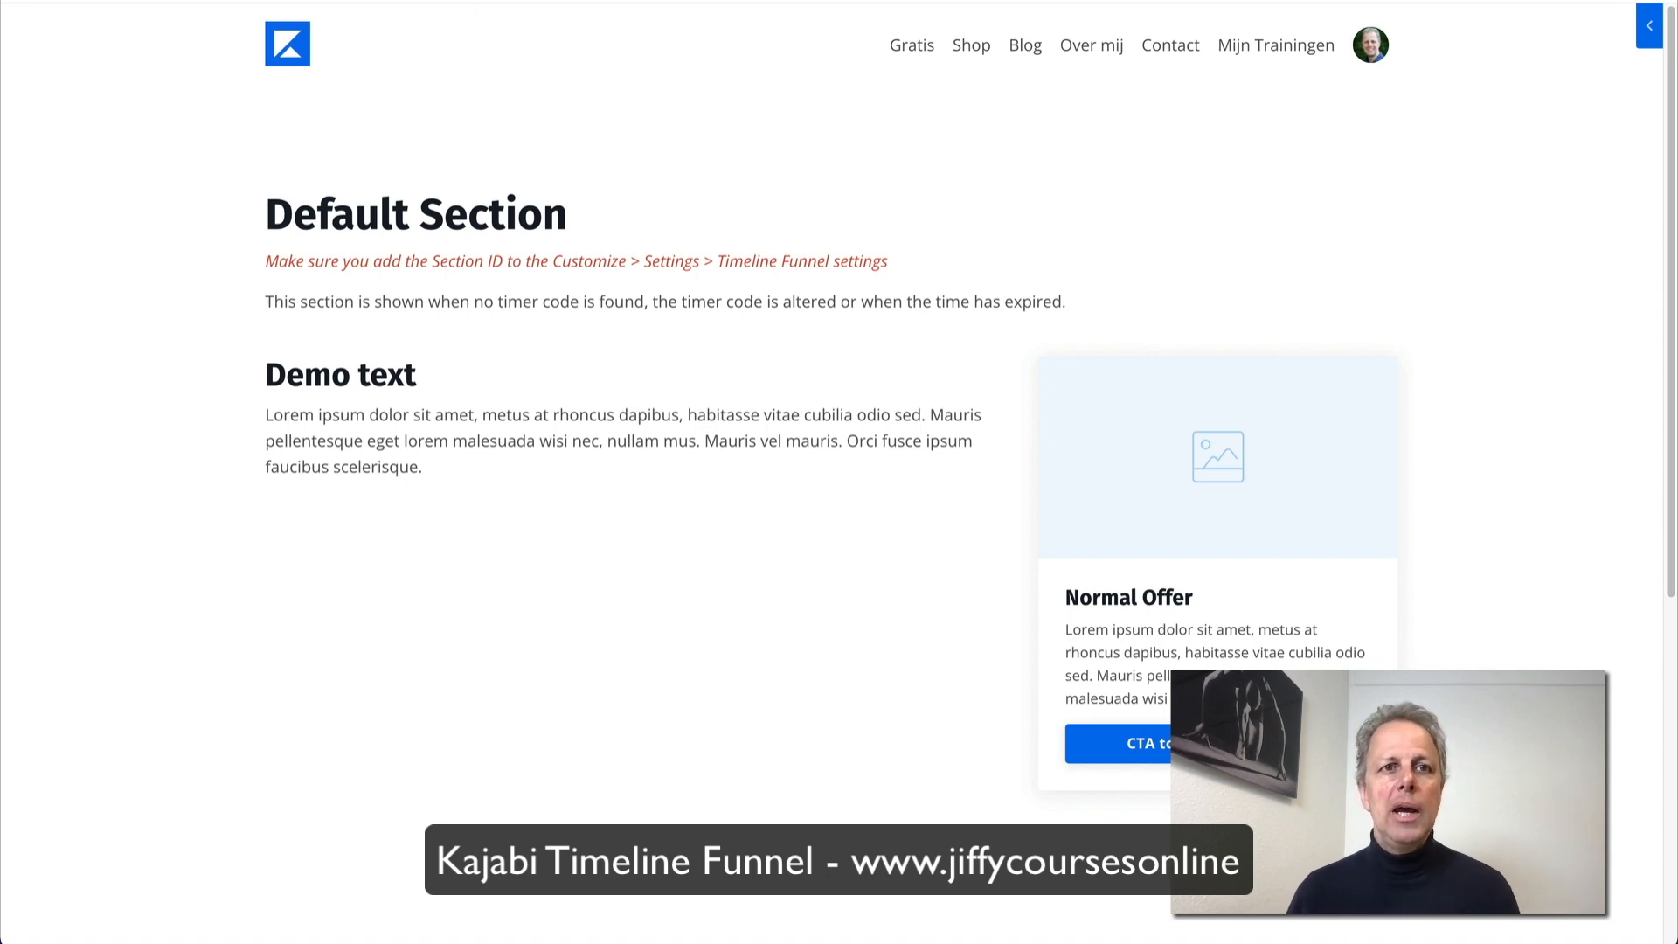
pyautogui.click(214, 0)
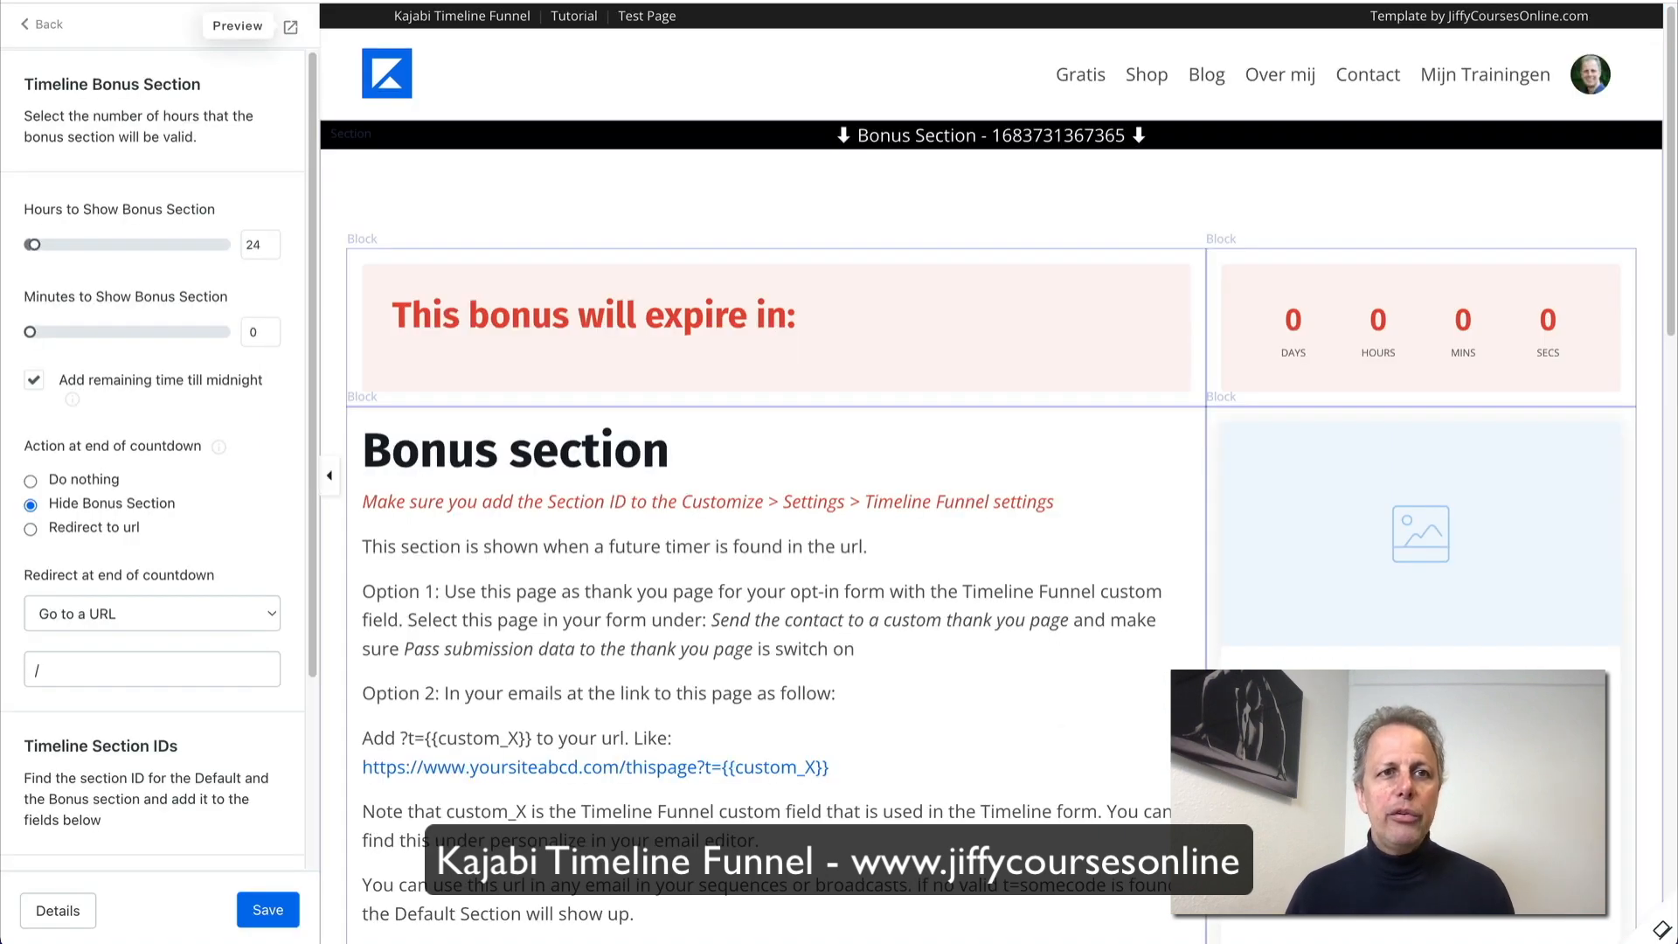
pyautogui.click(653, 26)
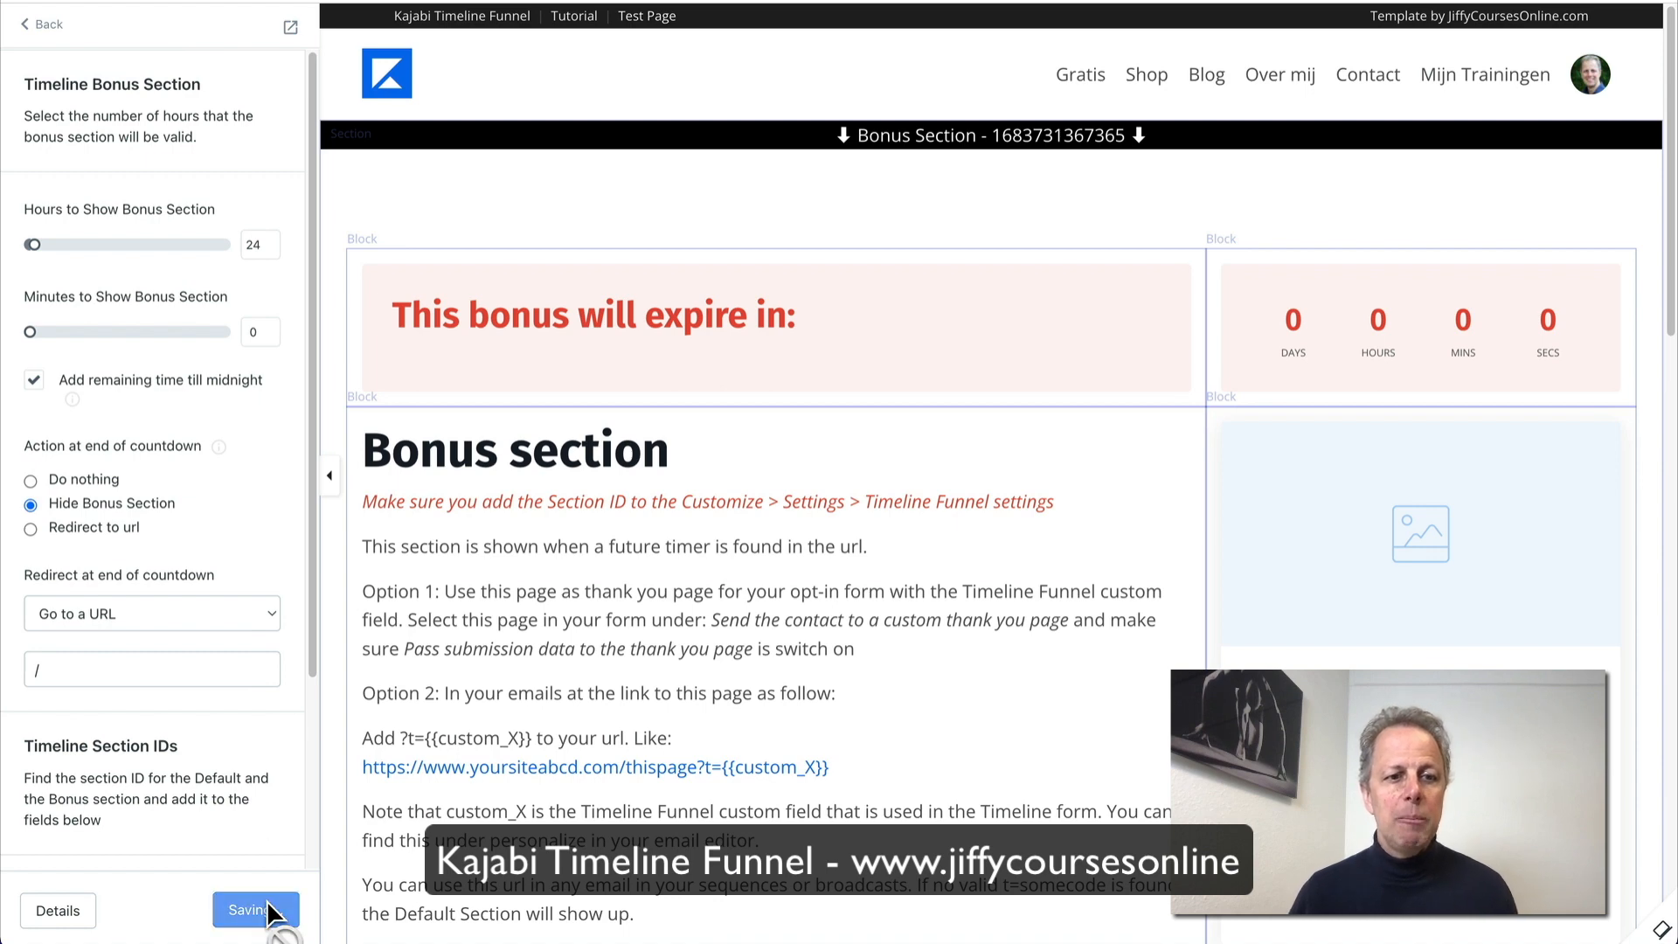
pyautogui.click(651, 19)
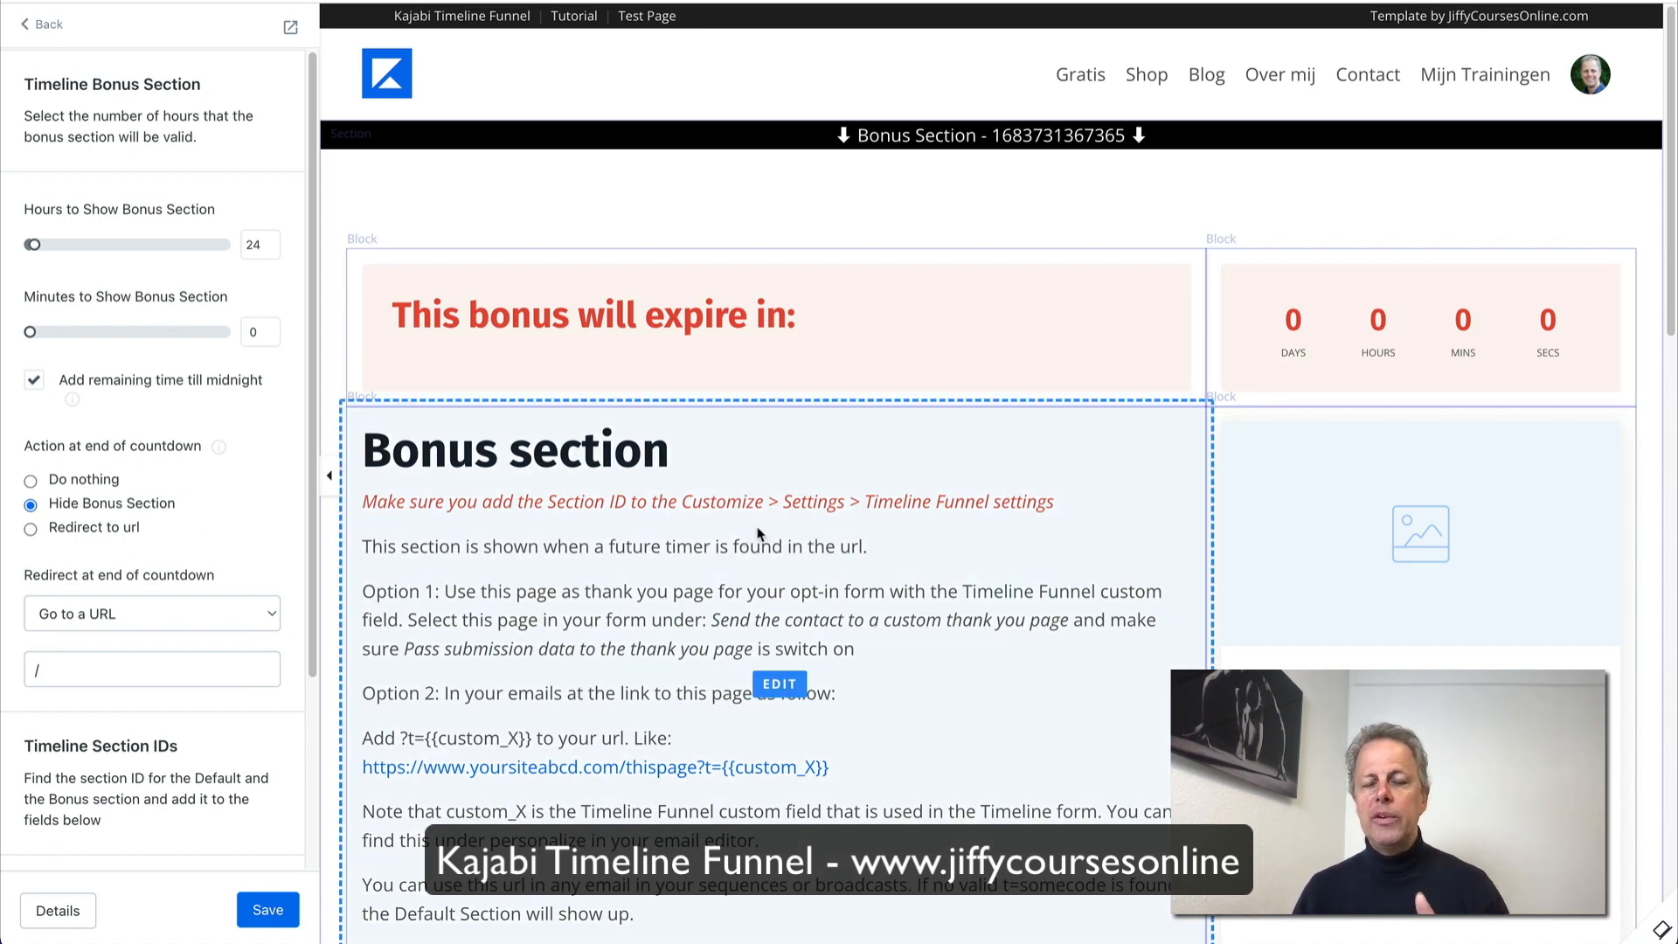
# Step: Compare the contents and offers of the Bonus section and the Default section on the landing page
pyautogui.scroll(-19, 760, 528)
pyautogui.scroll(11, 759, 528)
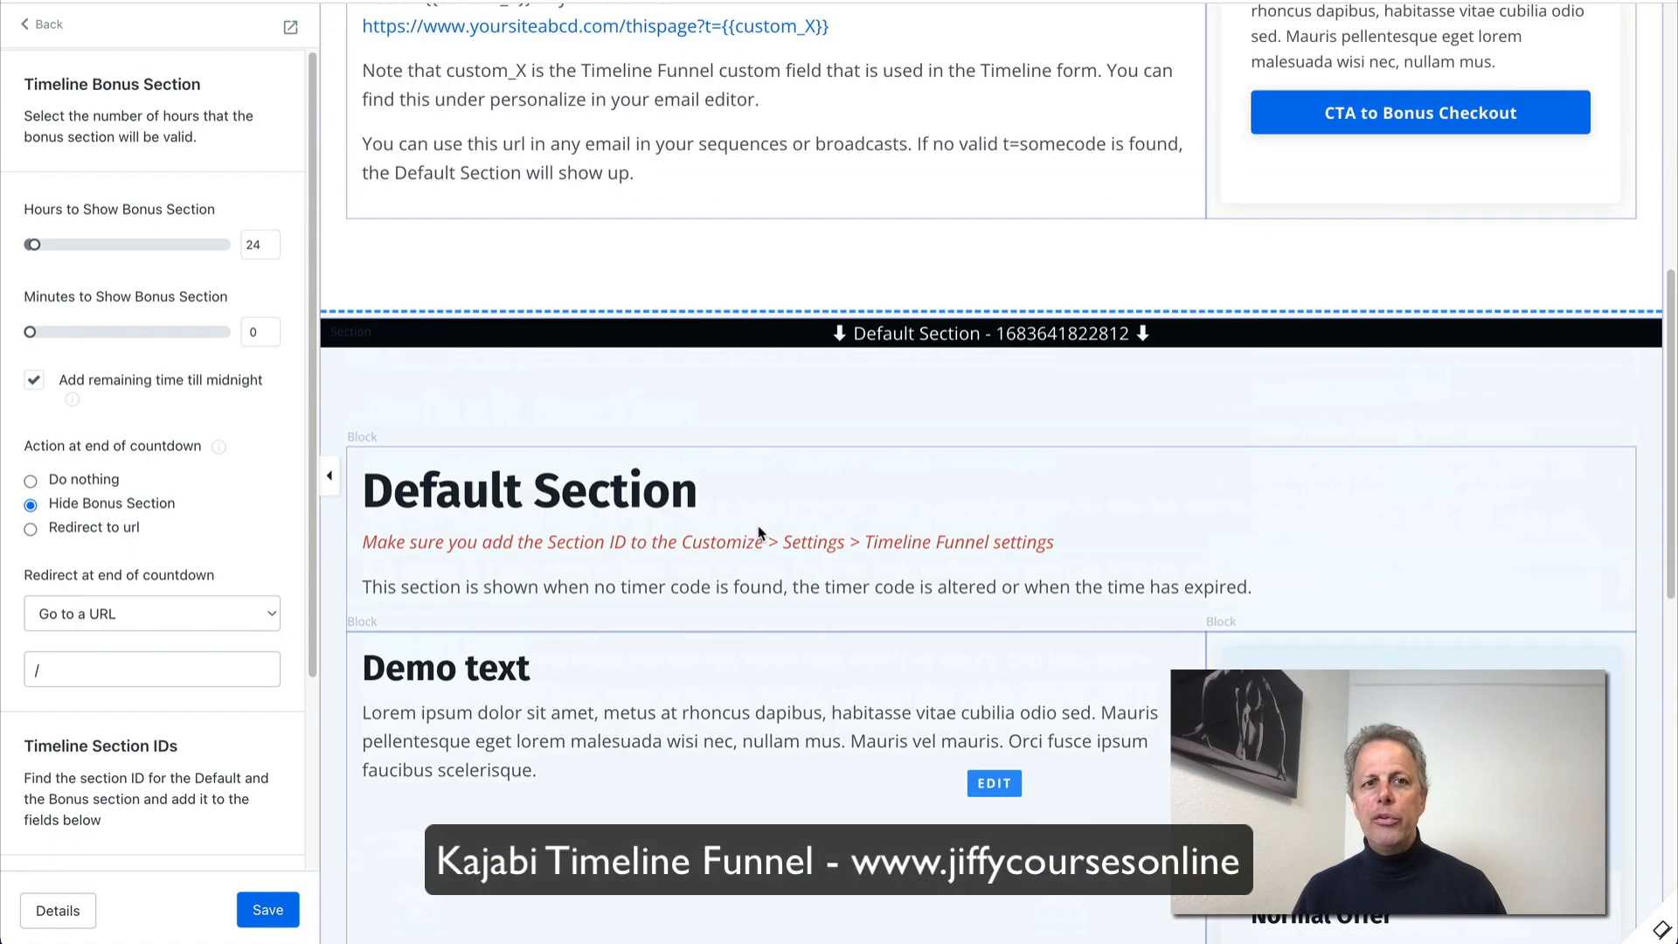
pyautogui.scroll(-2, 758, 525)
pyautogui.scroll(-2, 758, 524)
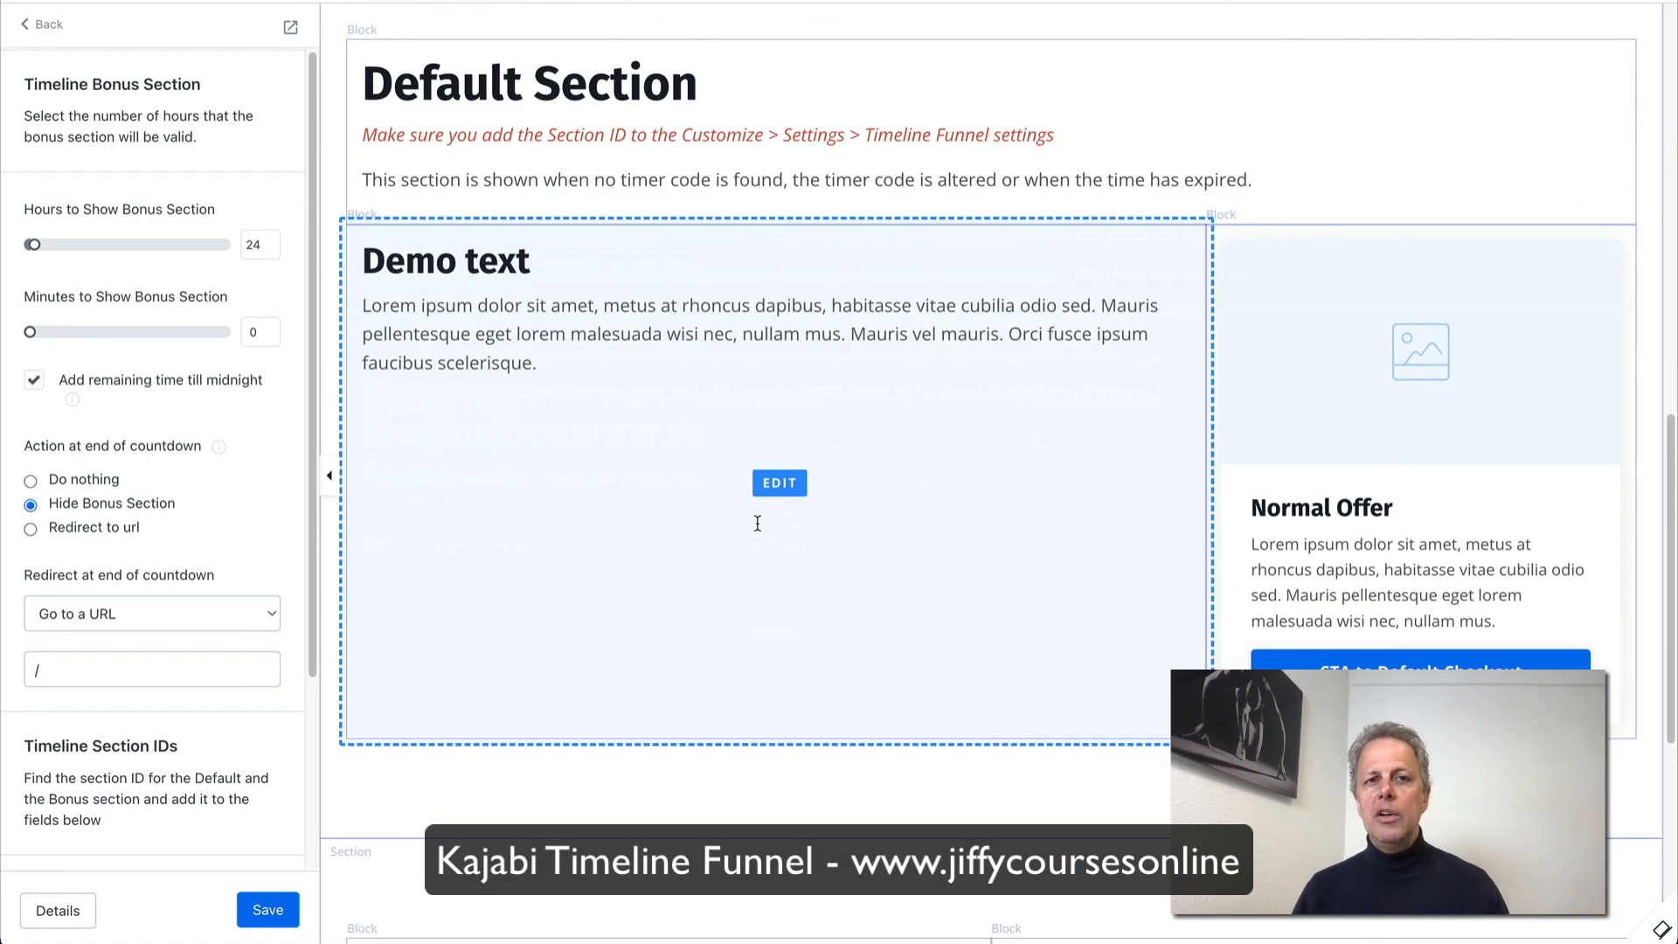
pyautogui.scroll(12, 758, 522)
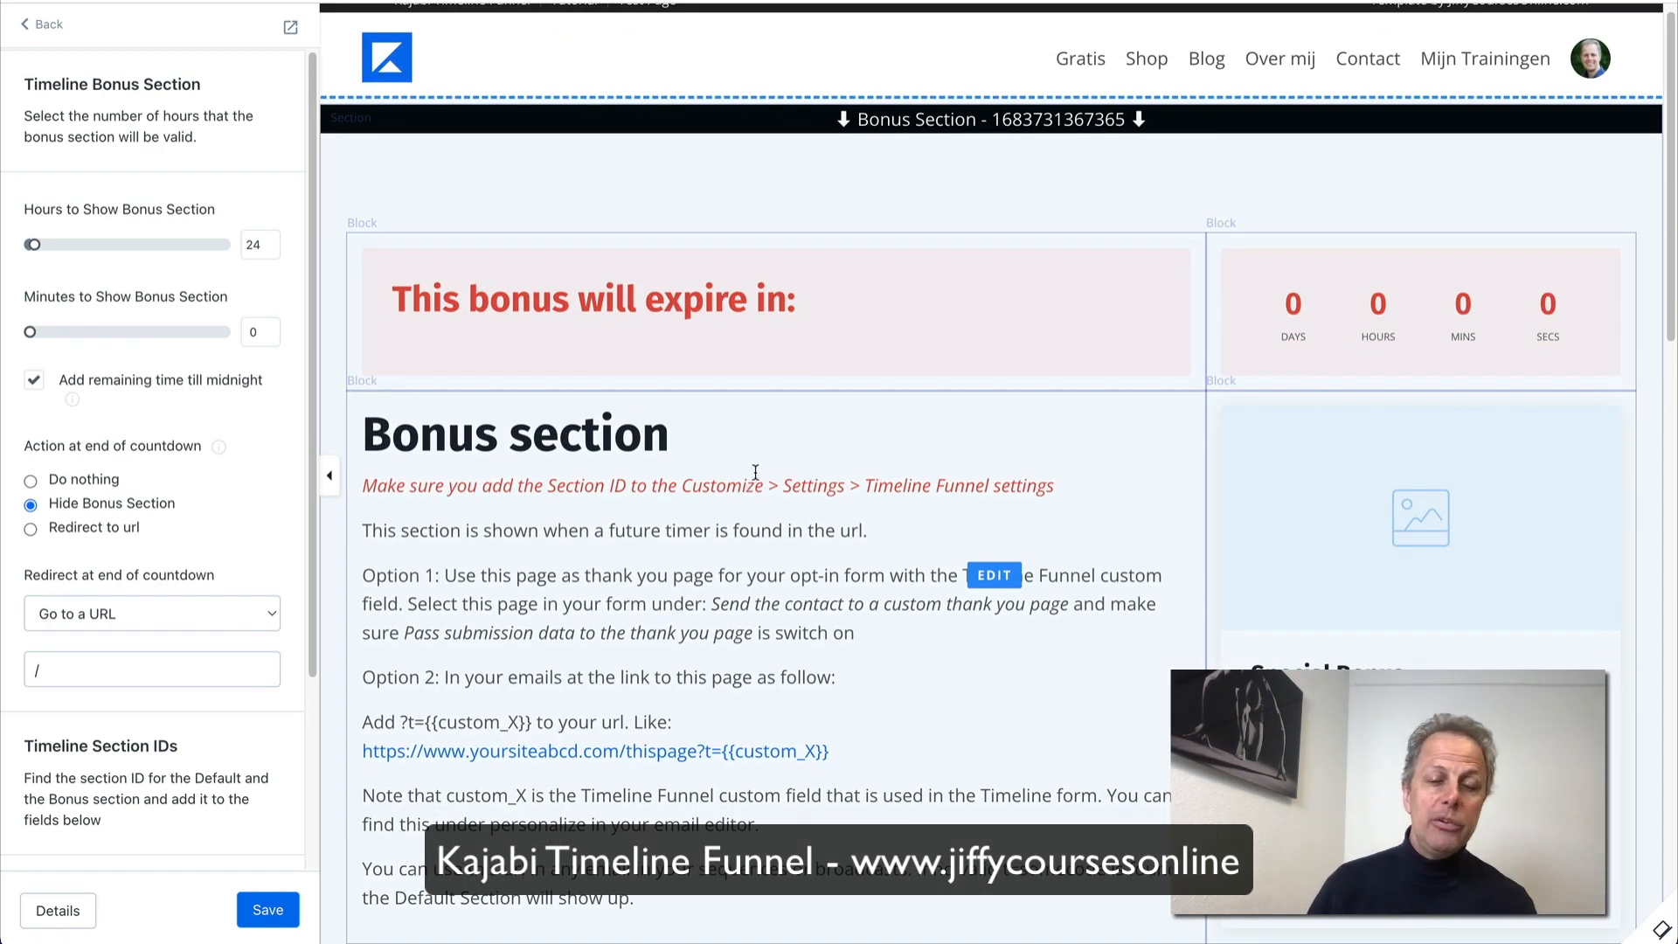
pyautogui.scroll(-4, 751, 485)
pyautogui.scroll(-4, 756, 472)
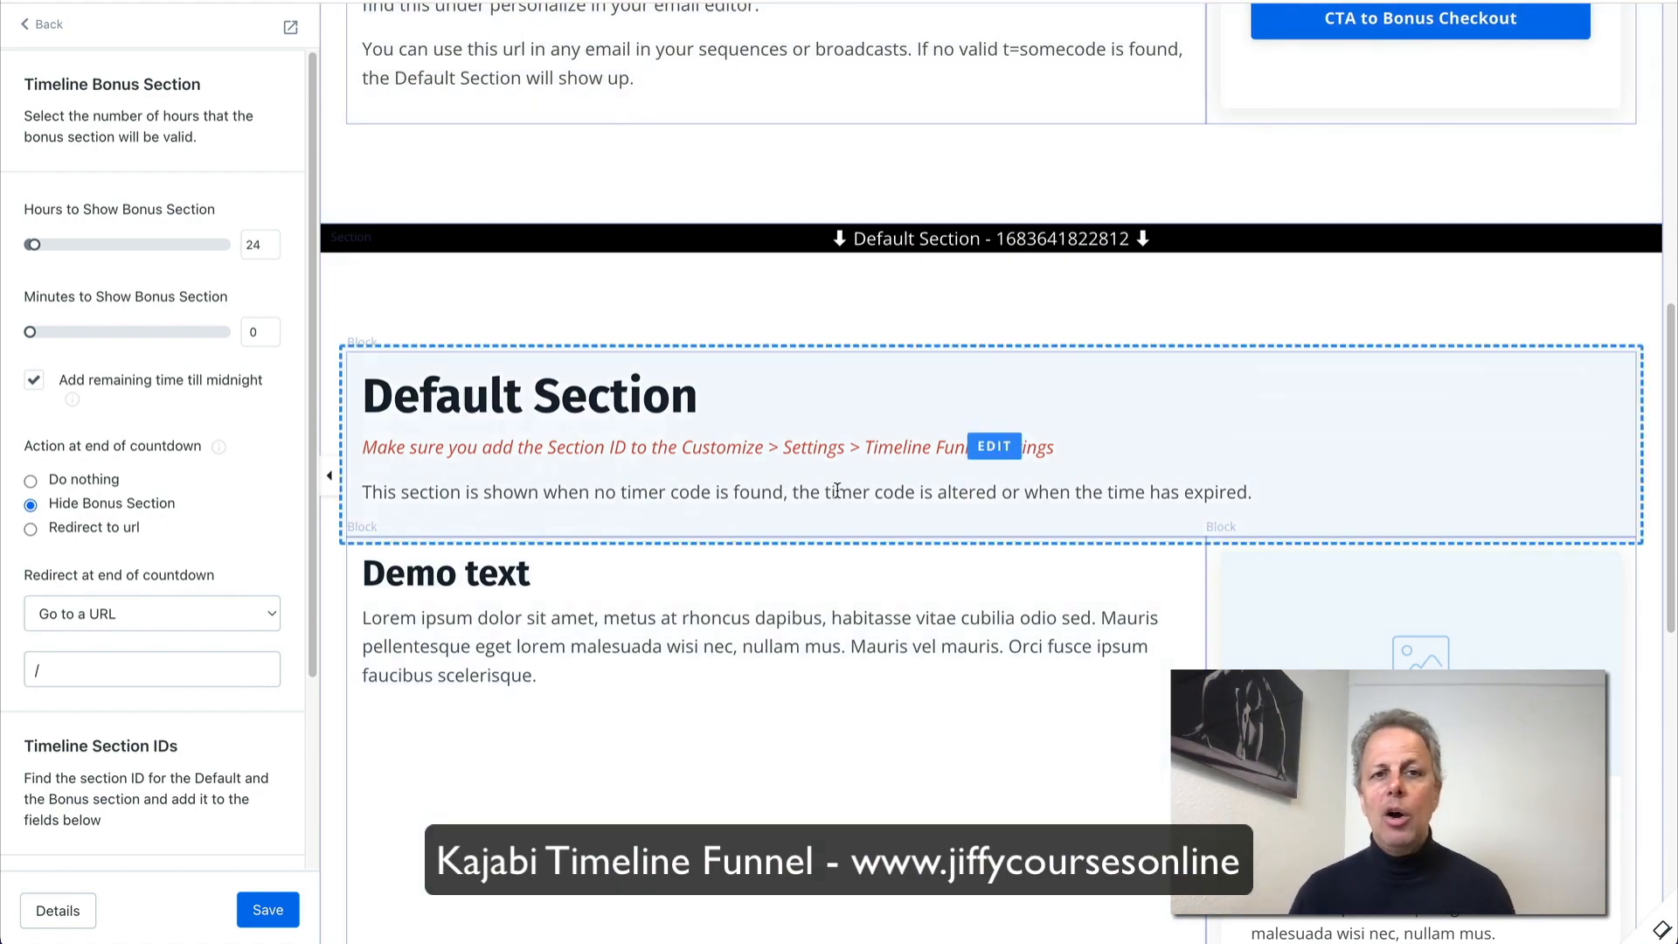
pyautogui.scroll(5, 837, 509)
pyautogui.scroll(4, 838, 508)
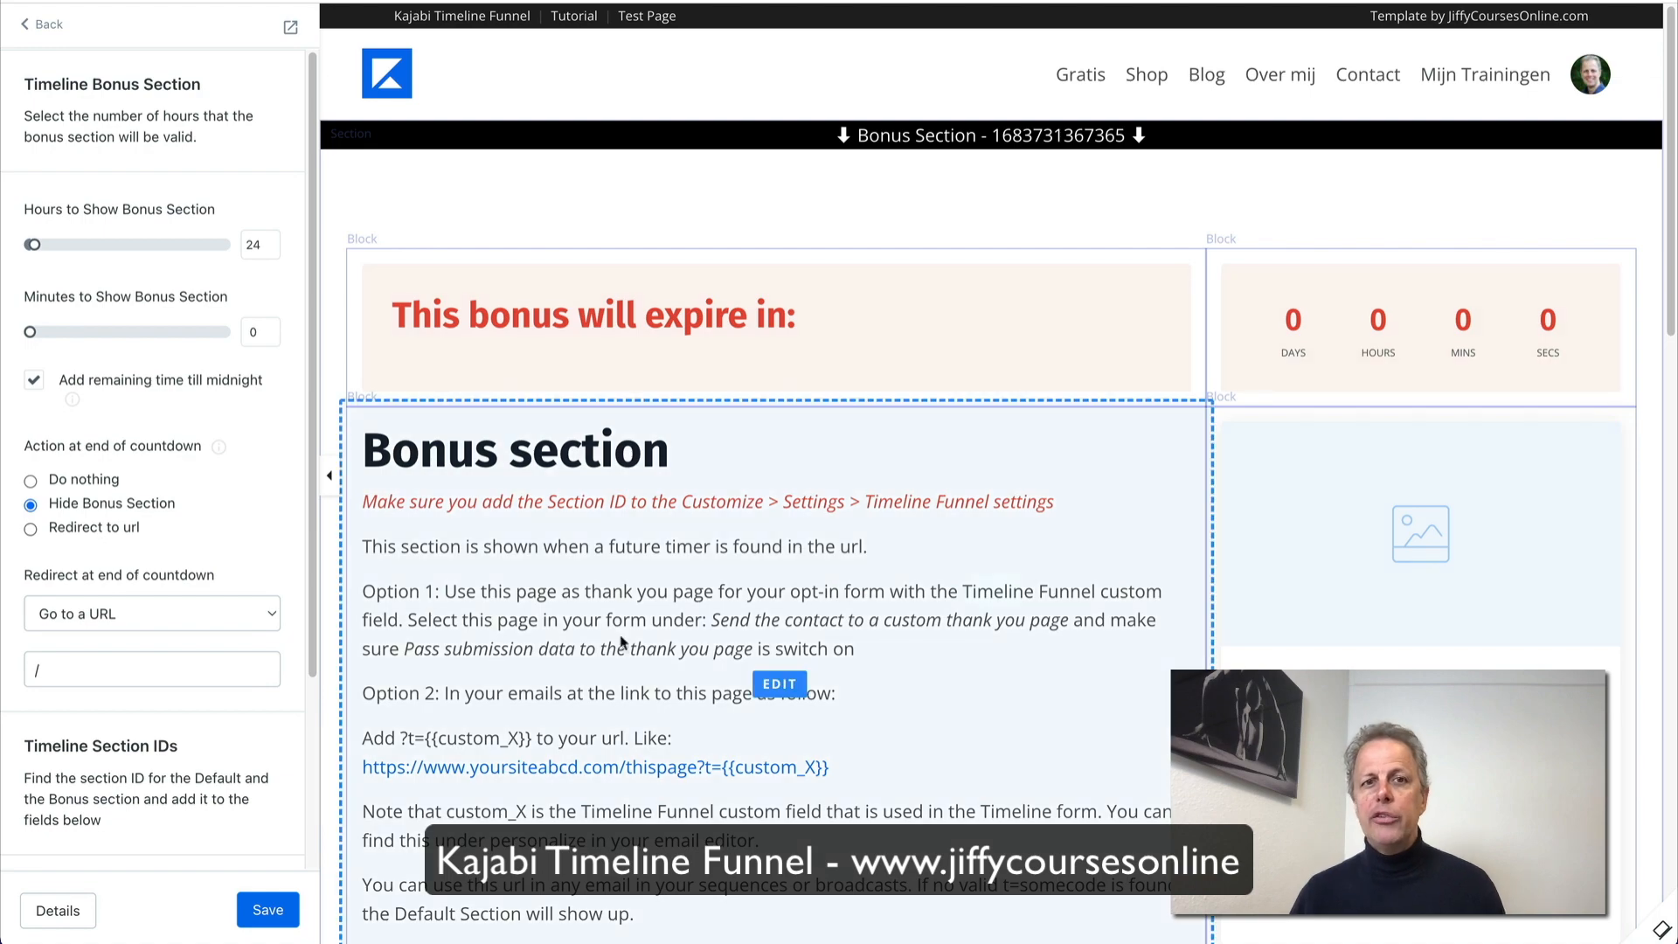
pyautogui.scroll(-13, 787, 690)
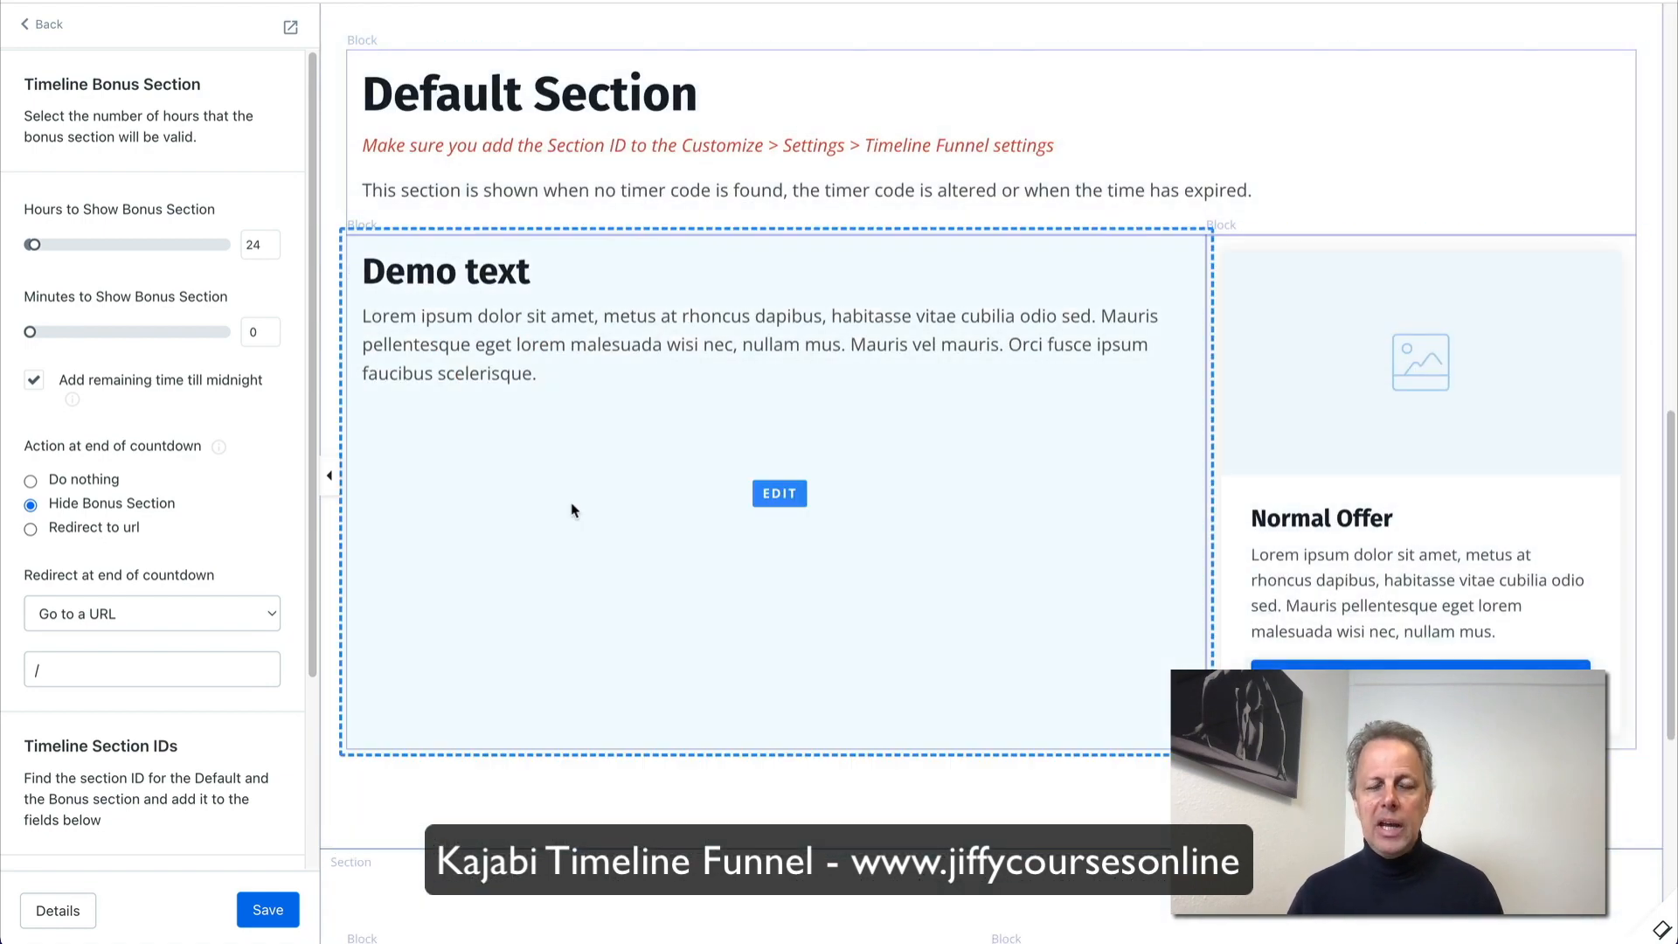
pyautogui.scroll(15, 711, 668)
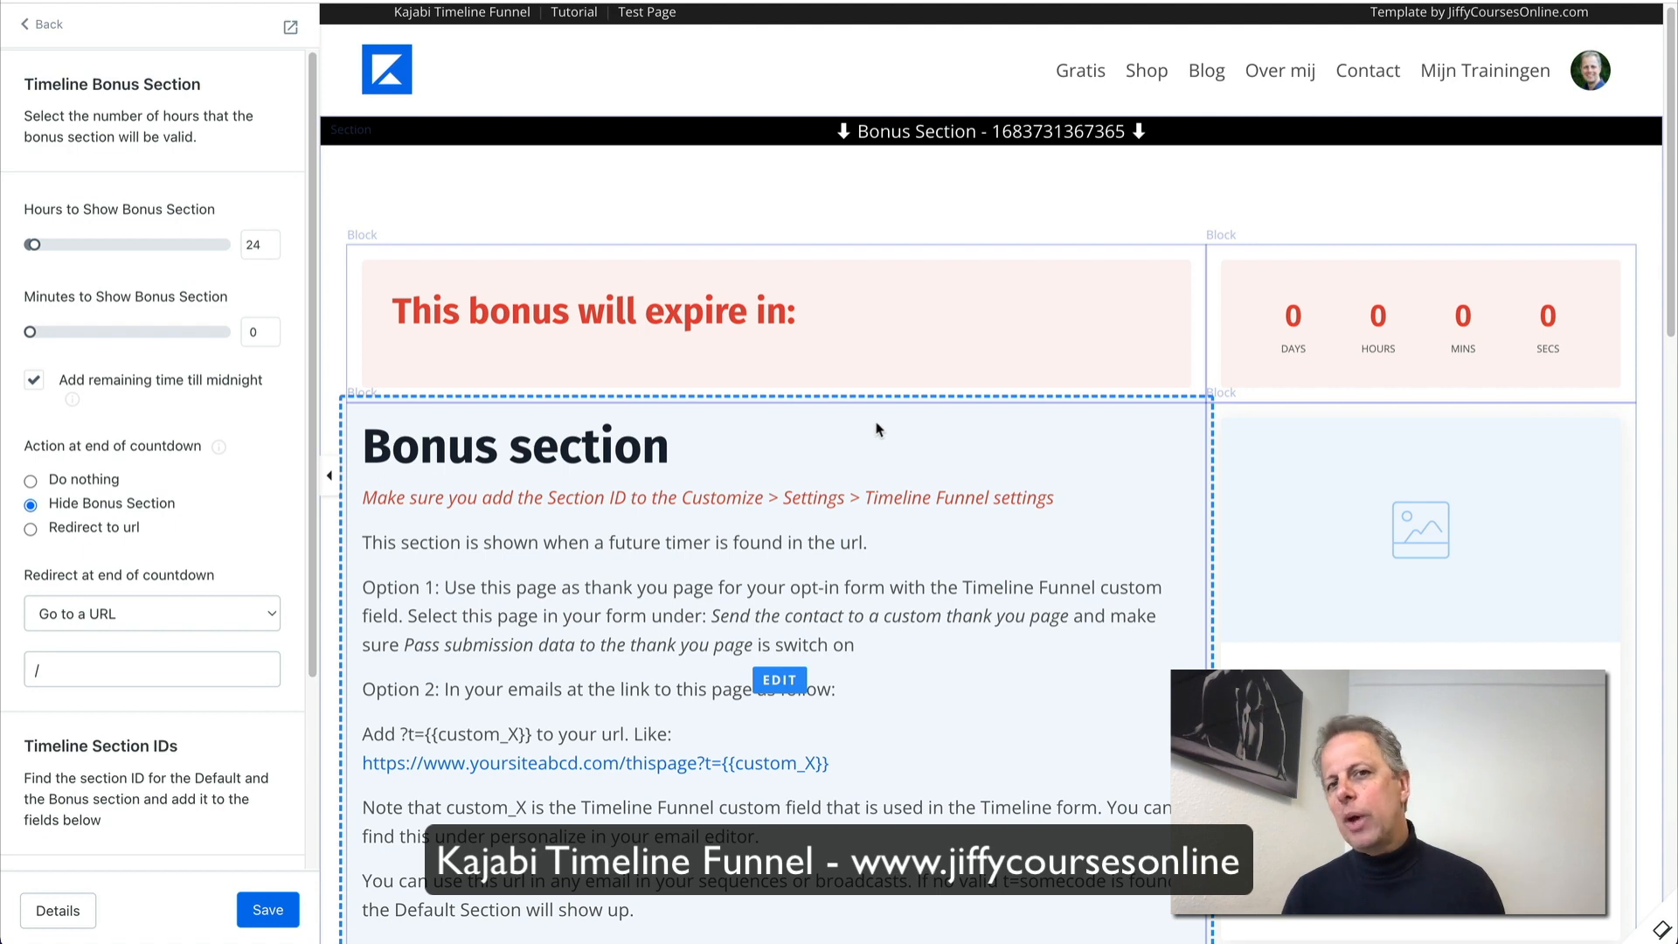
# Step: Set the end-of-countdown action to Redirect to url and keep Go to a URL as the redirect type
pyautogui.click(70, 529)
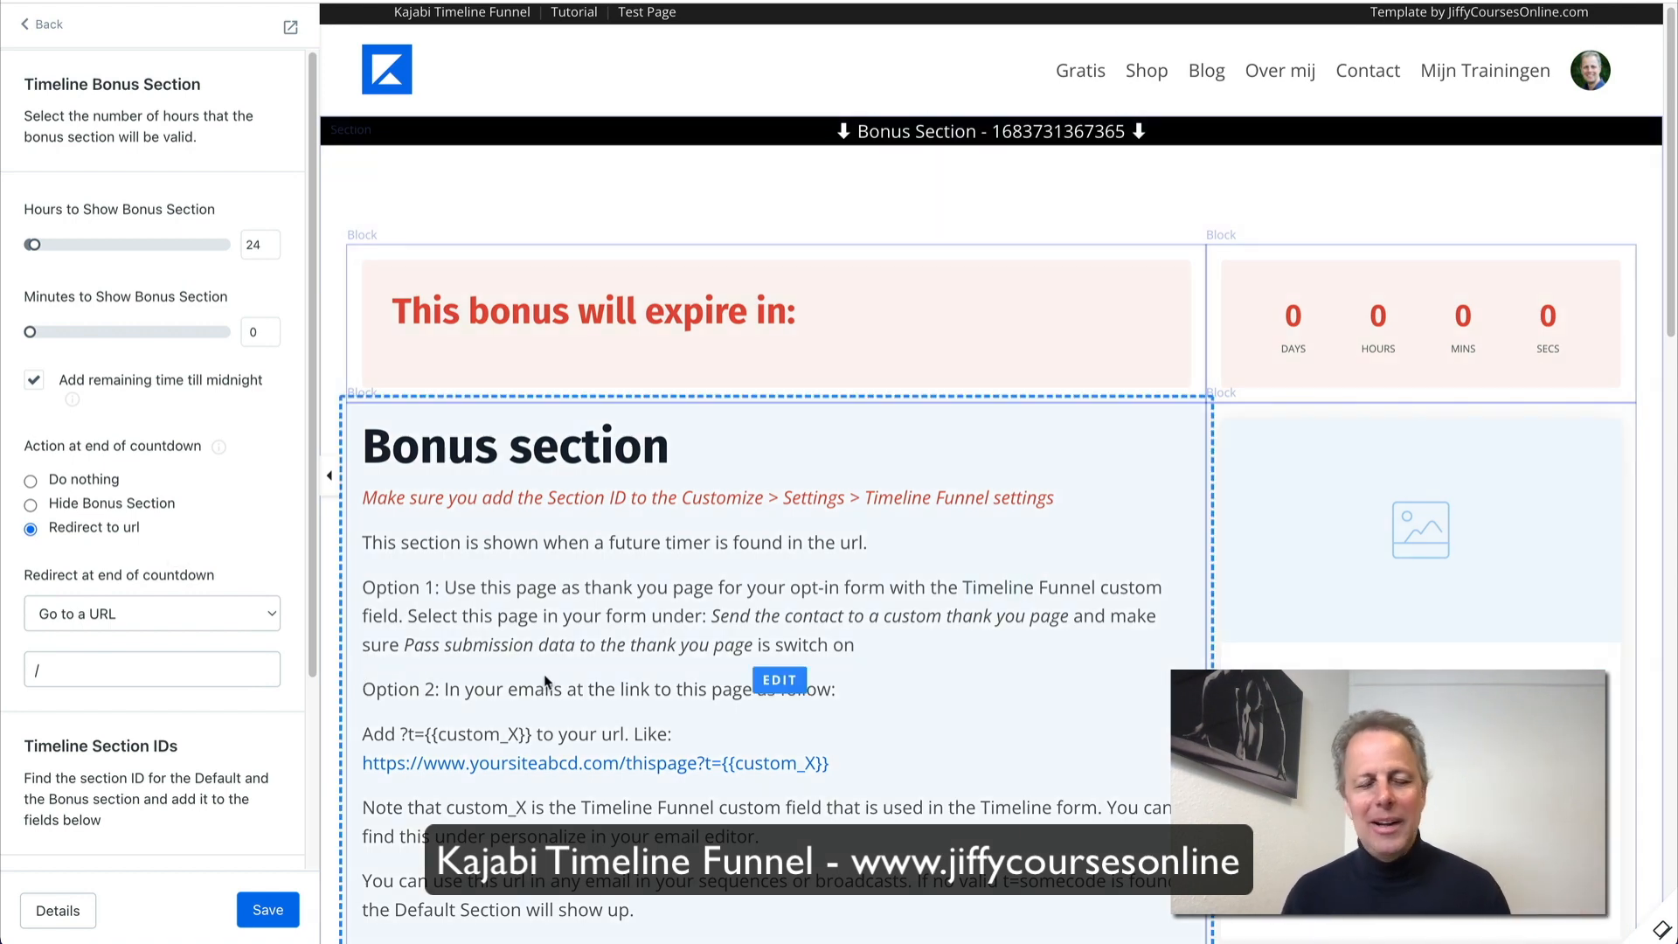
pyautogui.scroll(-4, 543, 680)
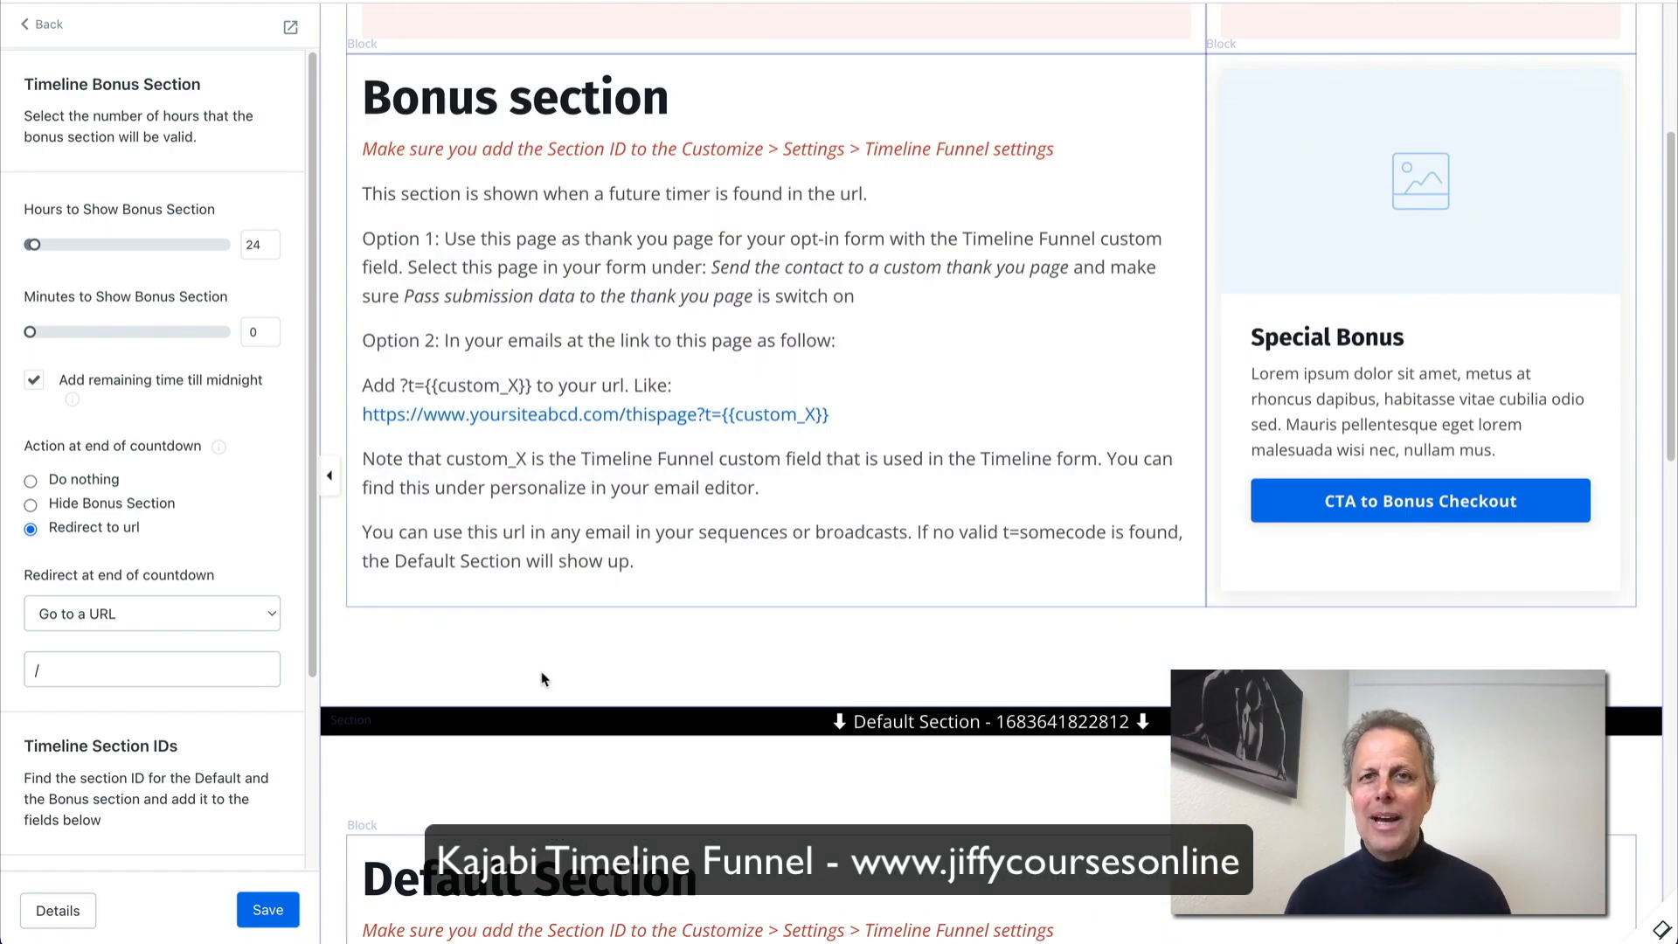
pyautogui.scroll(4, 543, 679)
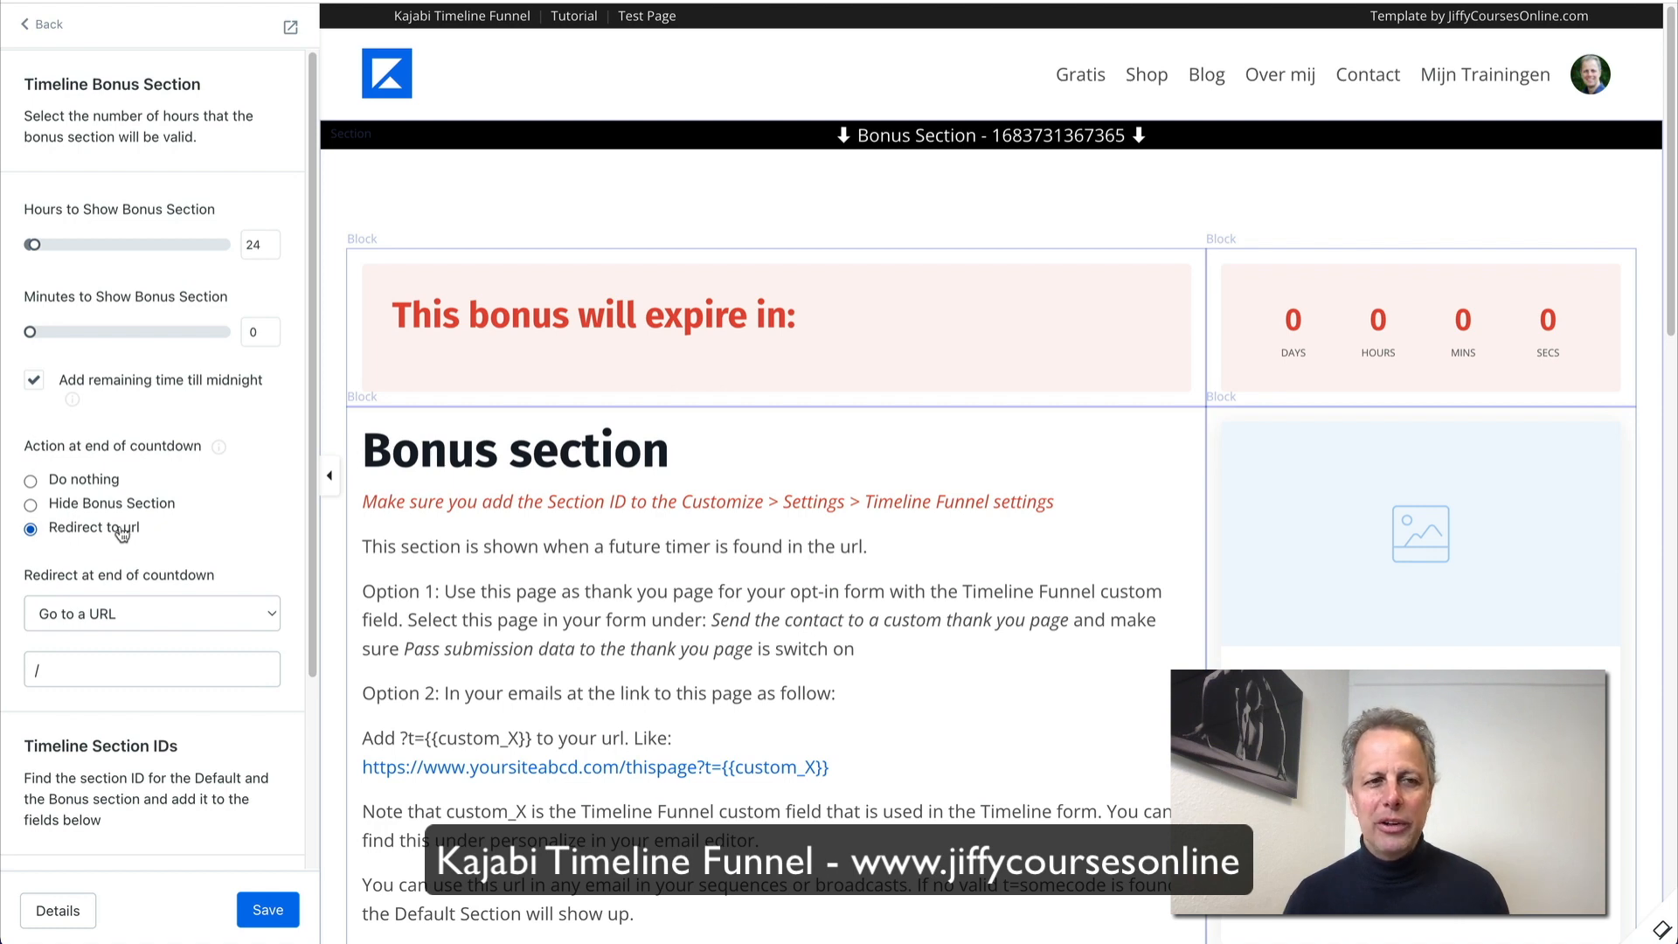
pyautogui.scroll(-3, 144, 534)
pyautogui.scroll(-1, 146, 533)
pyautogui.click(145, 368)
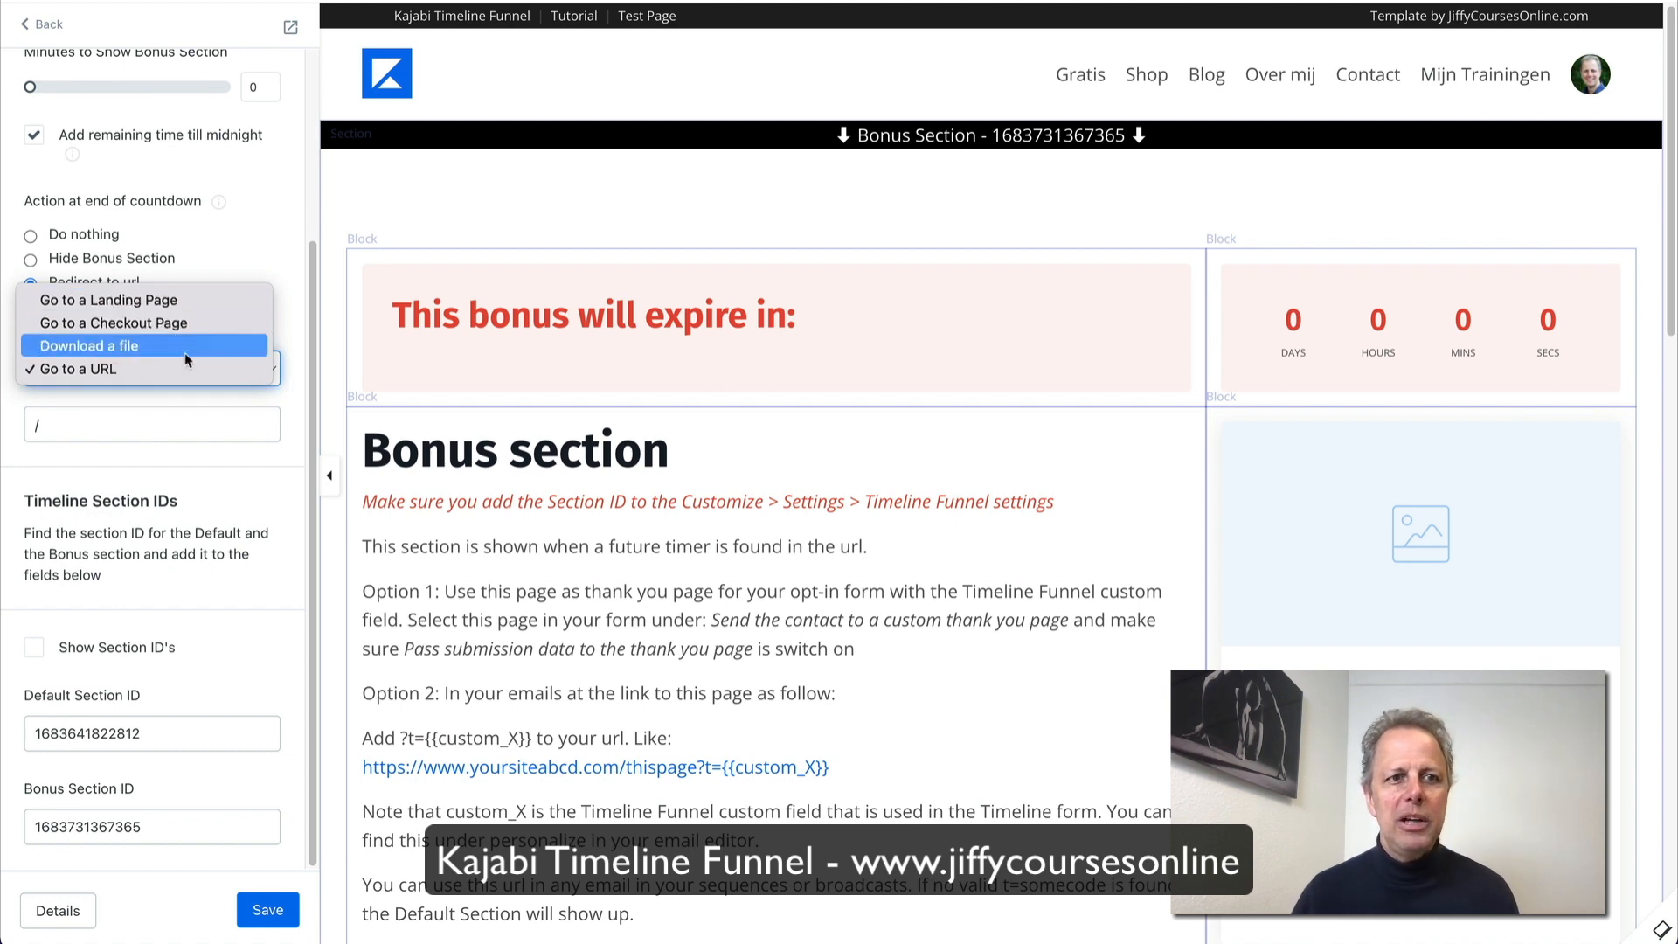
pyautogui.click(97, 368)
pyautogui.click(131, 424)
pyautogui.click(238, 494)
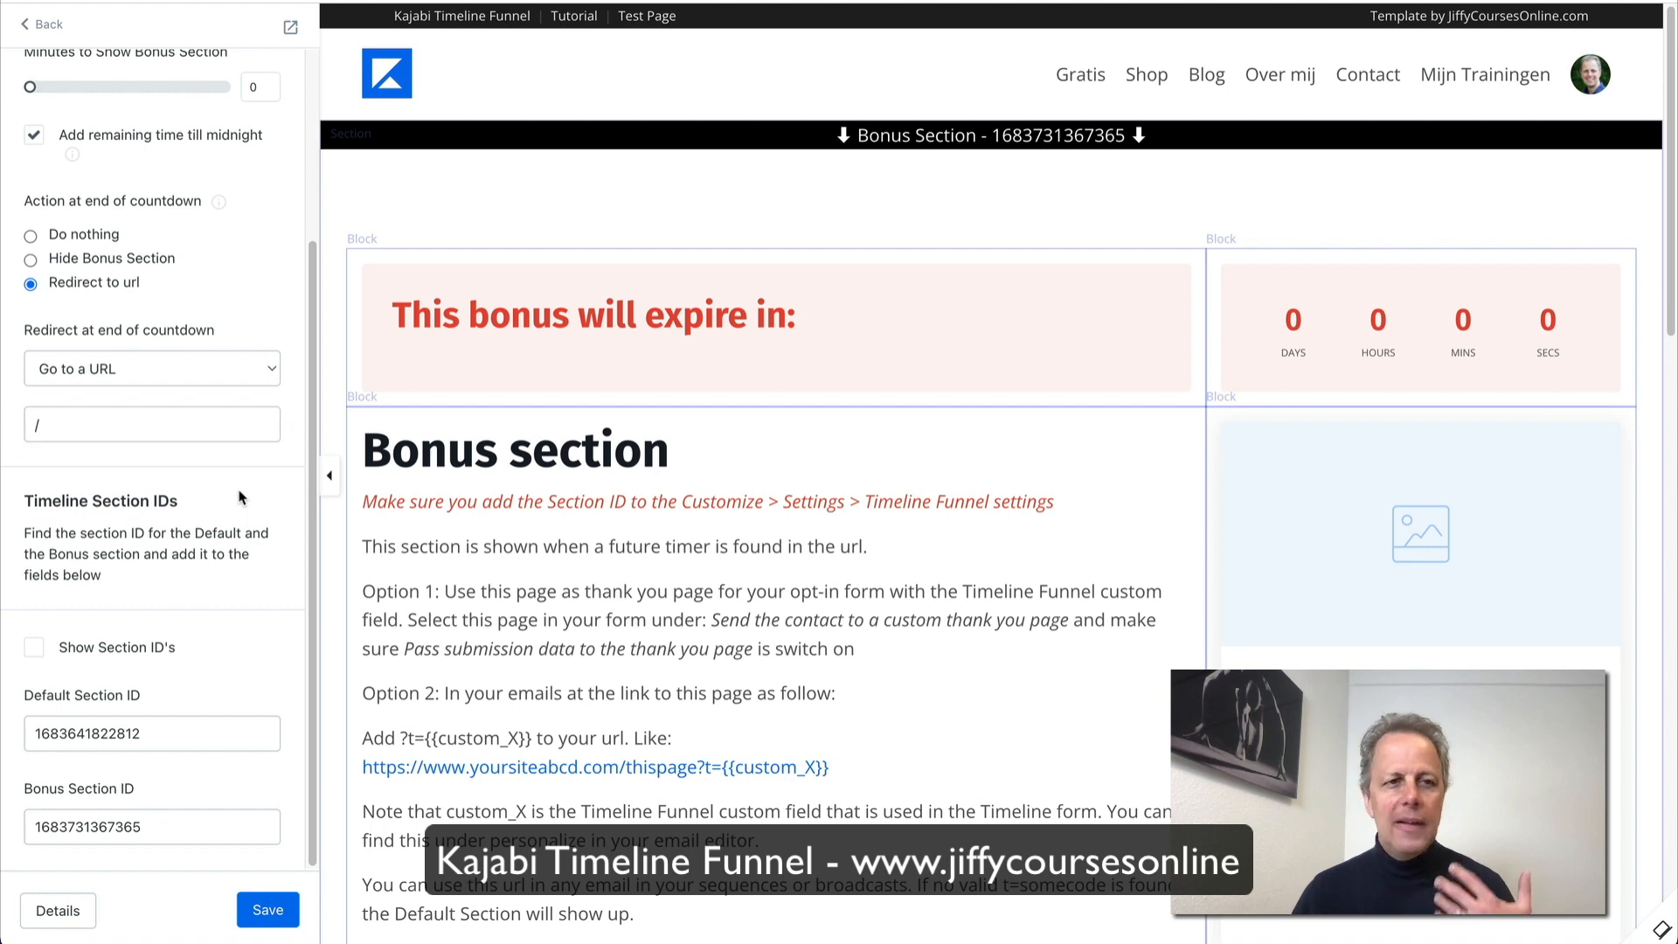
# Step: Set the end-of-countdown action to Hide Bonus Section and save the landing page
pyautogui.click(103, 241)
pyautogui.click(121, 264)
pyautogui.click(259, 919)
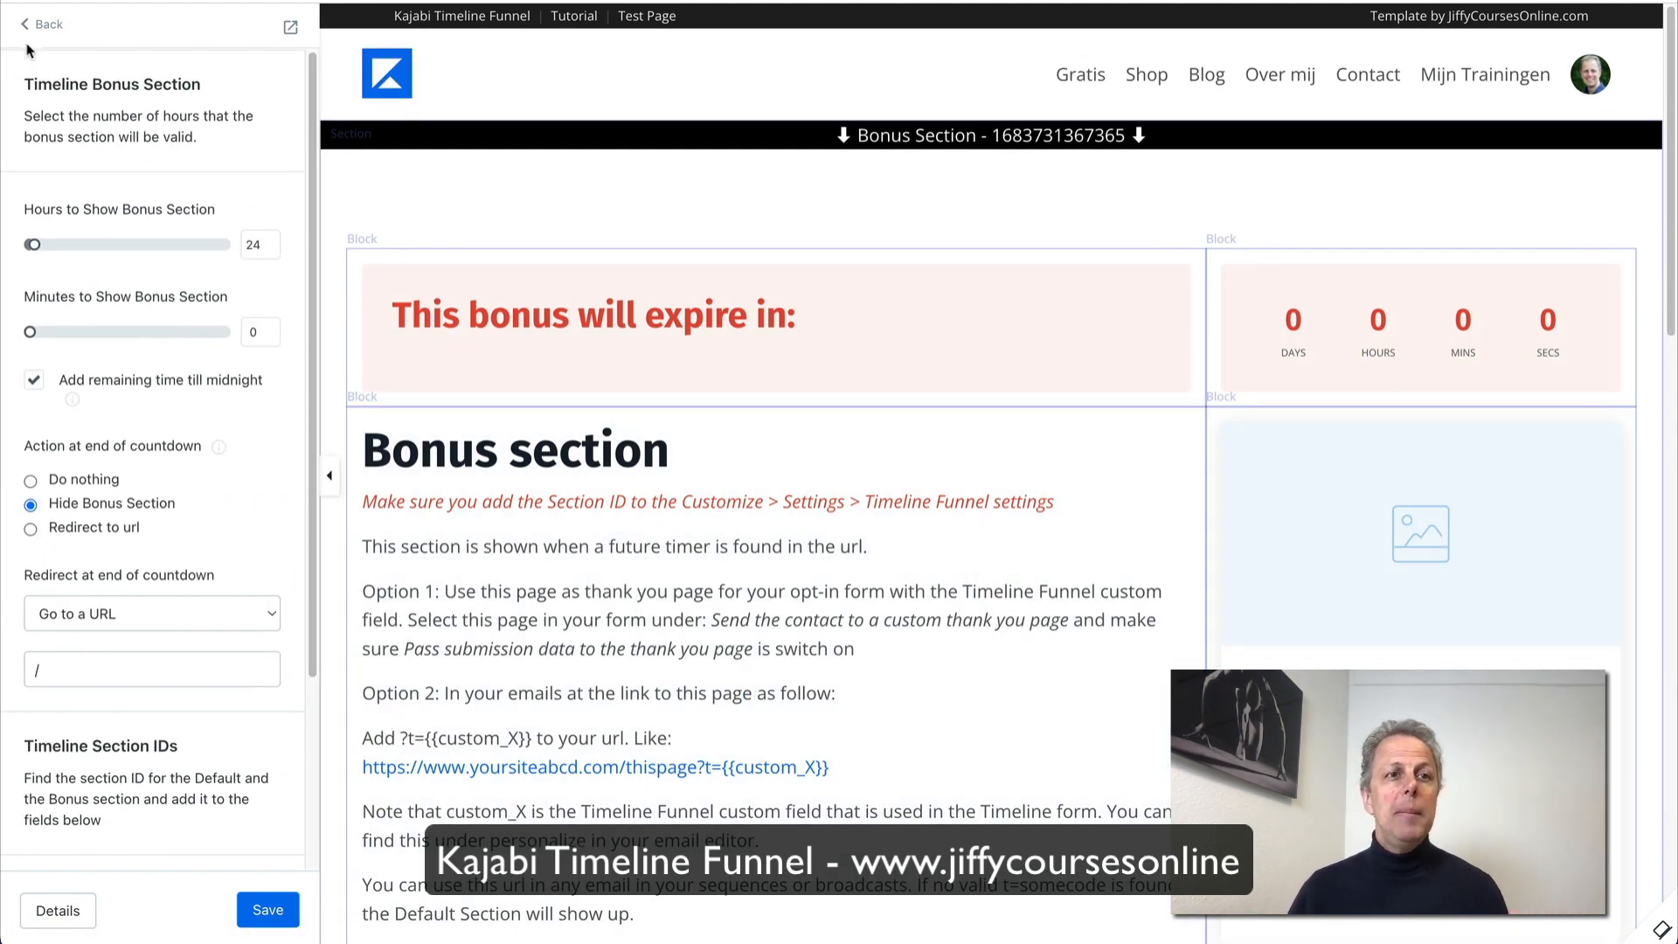
# Step: Delete the 2 Feature Cards section from the landing page
pyautogui.click(37, 32)
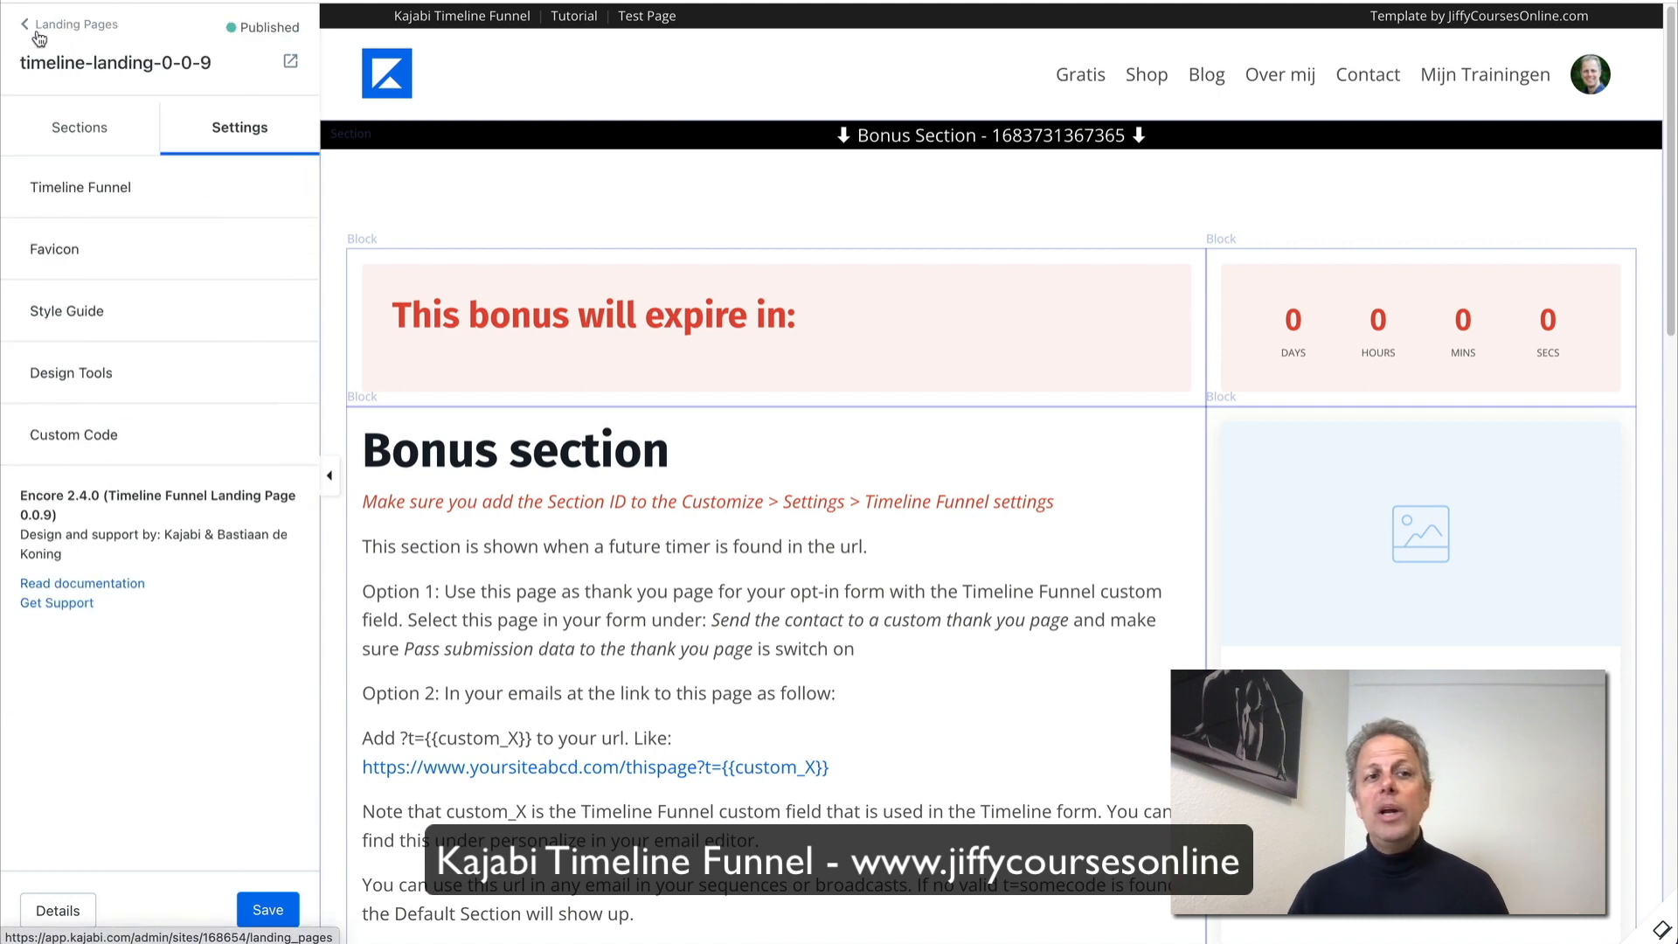
pyautogui.click(75, 125)
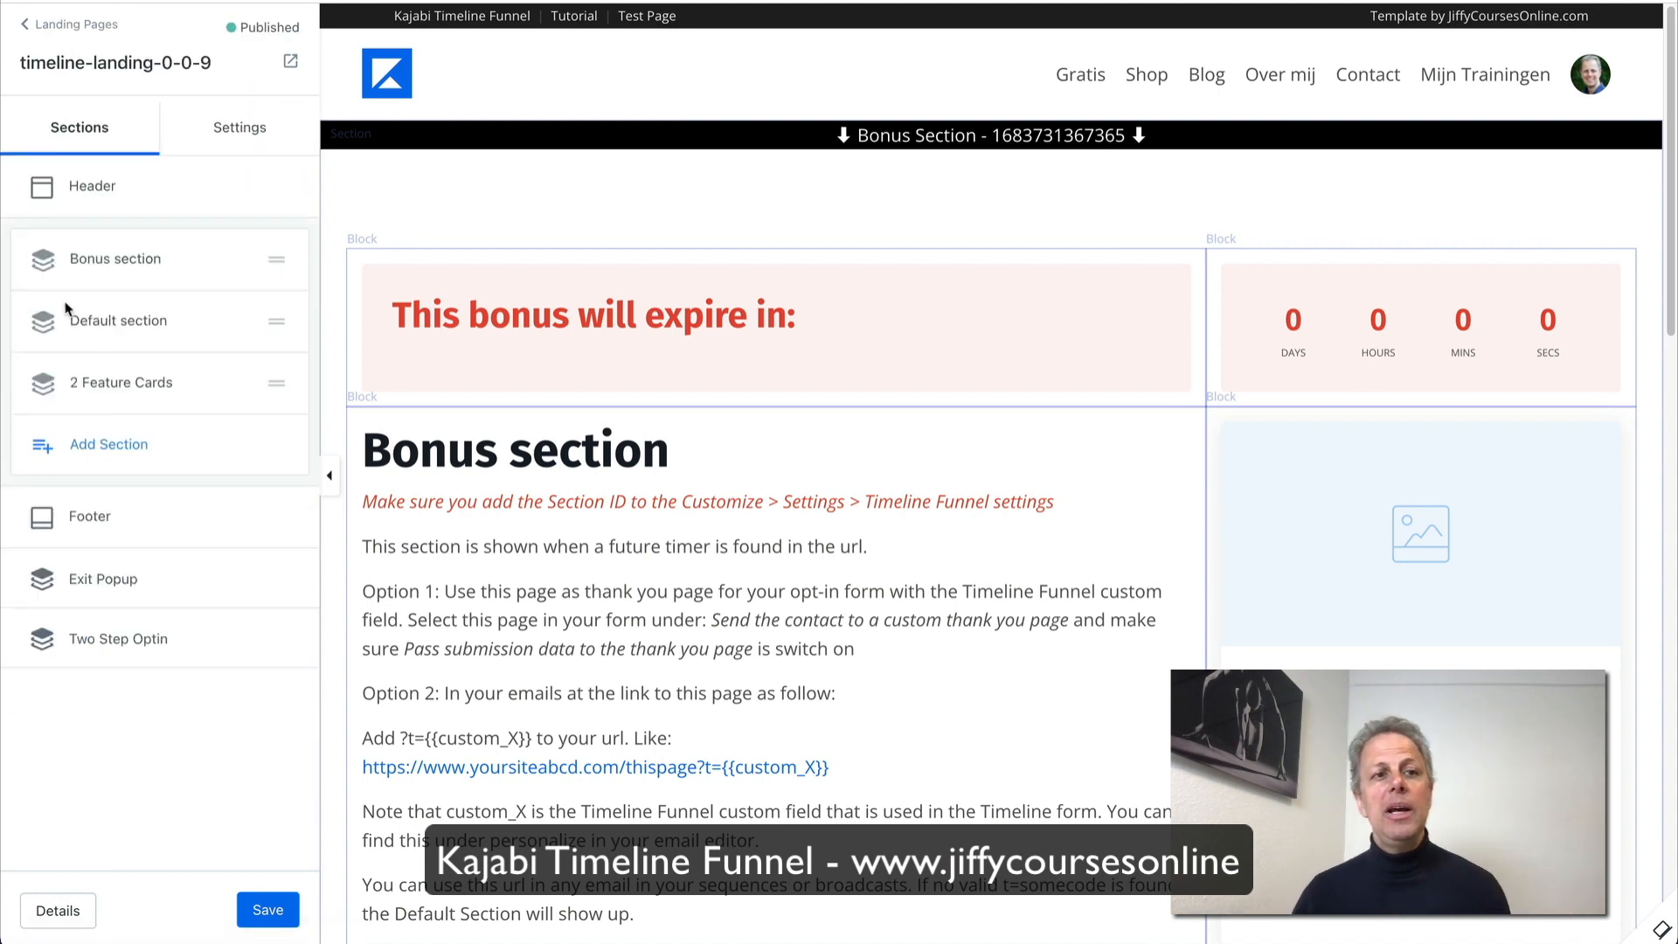
pyautogui.click(238, 384)
pyautogui.click(126, 536)
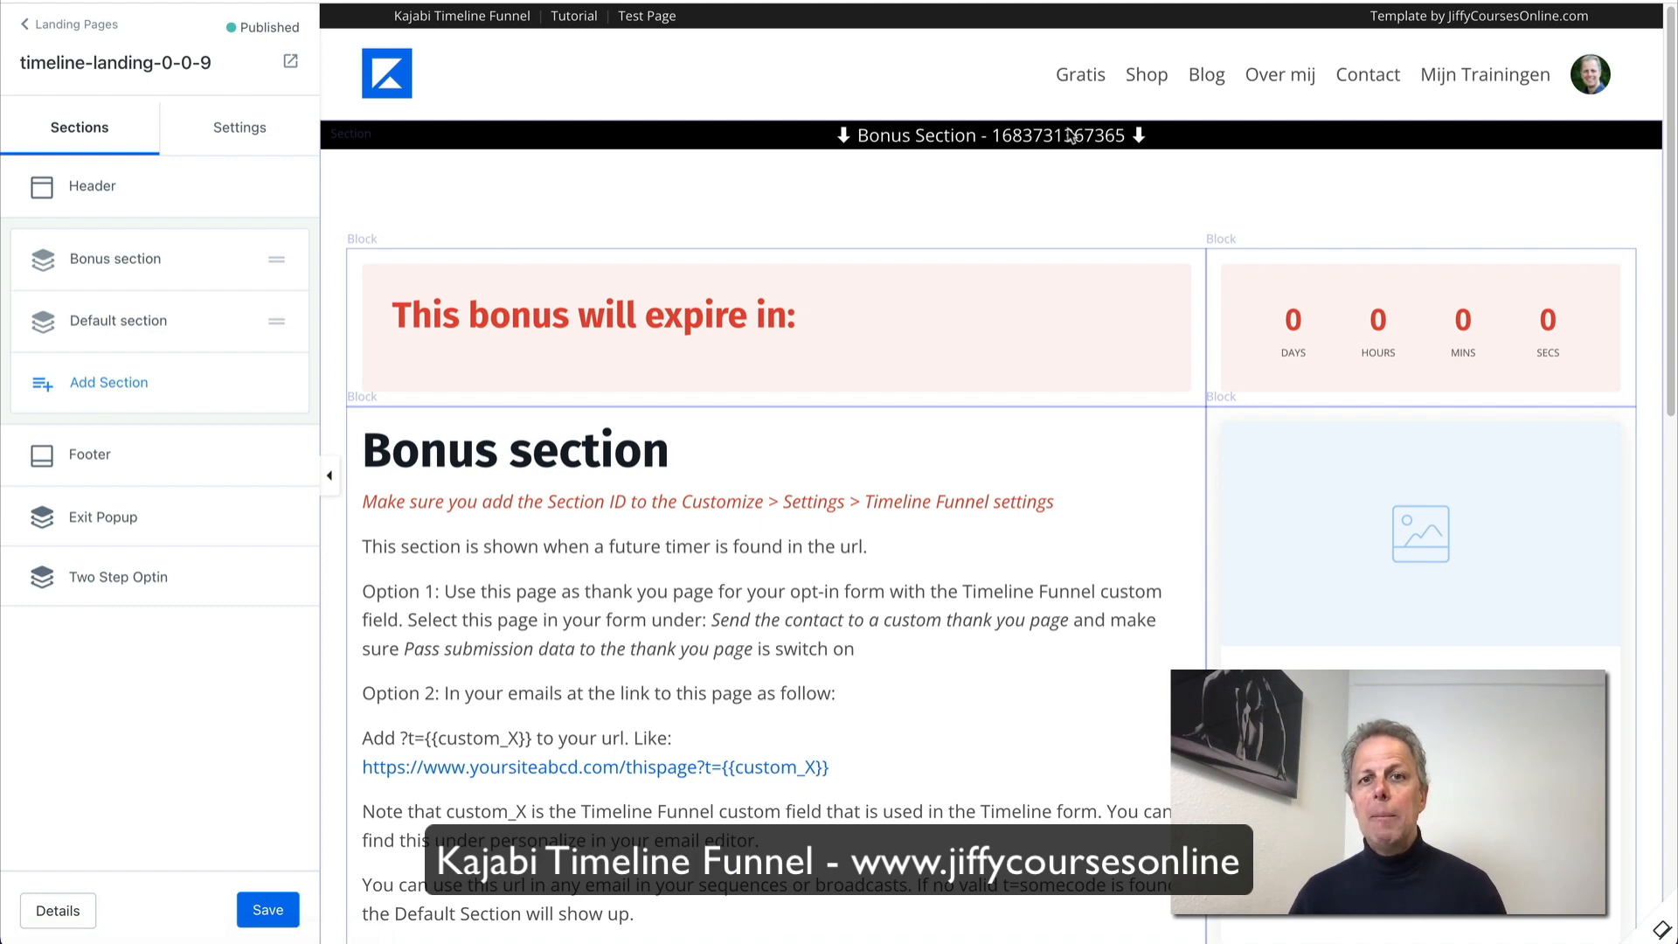
# Step: Add a Text in Panel section below the Default section of the landing page
pyautogui.scroll(-12, 1041, 289)
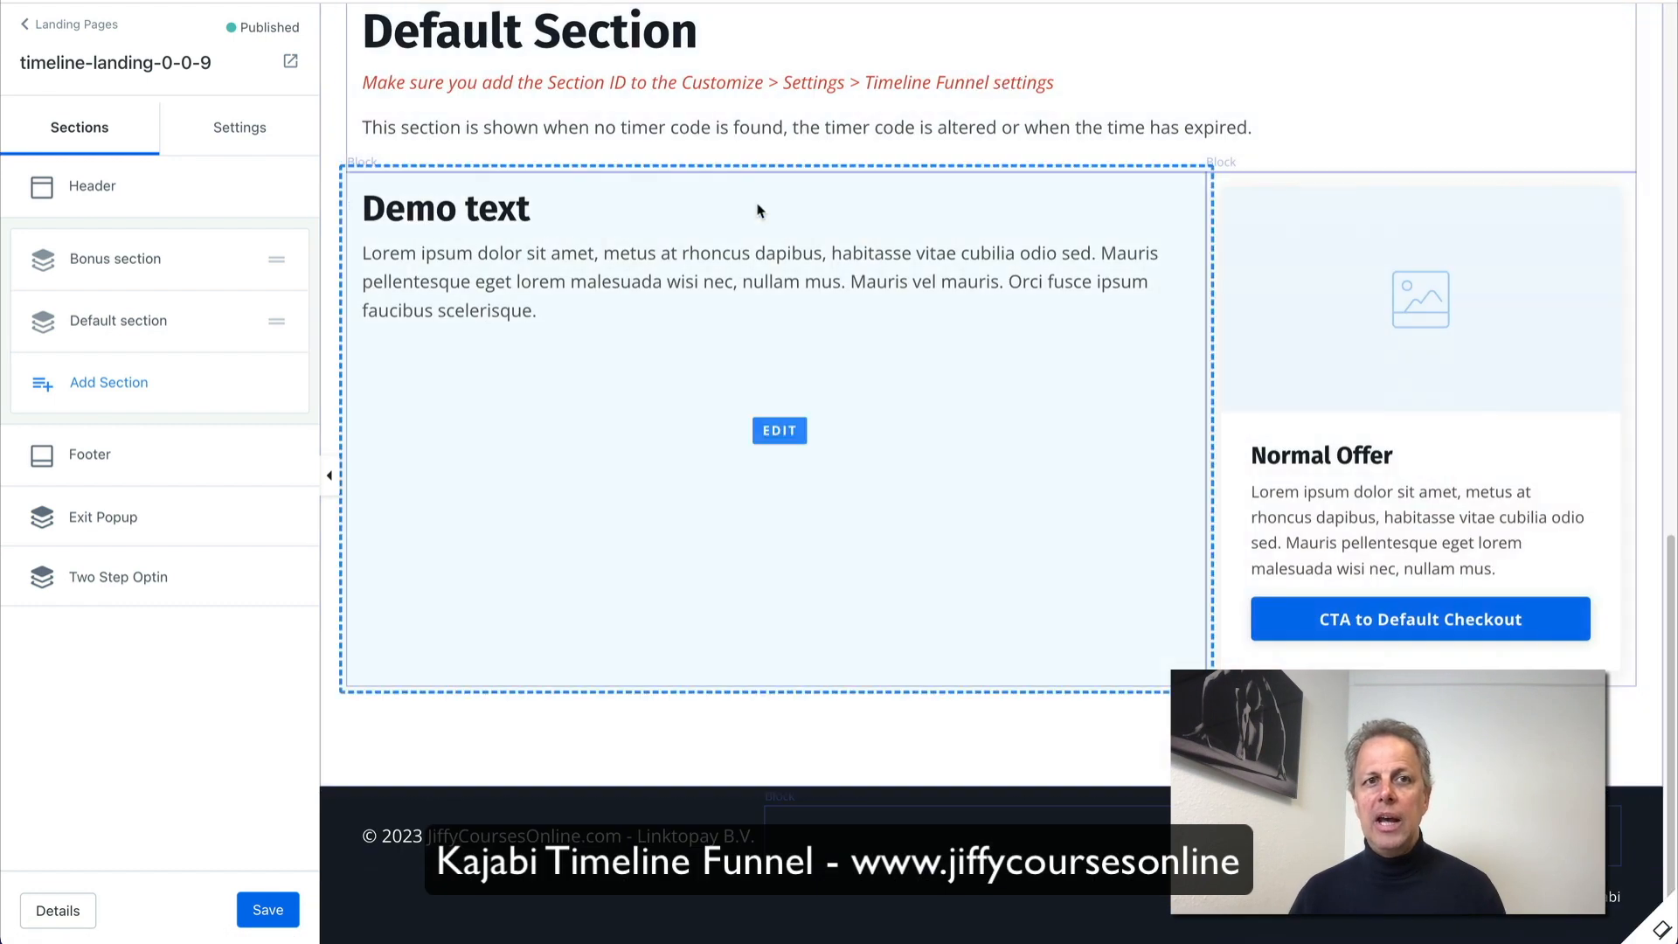
pyautogui.scroll(5, 1031, 365)
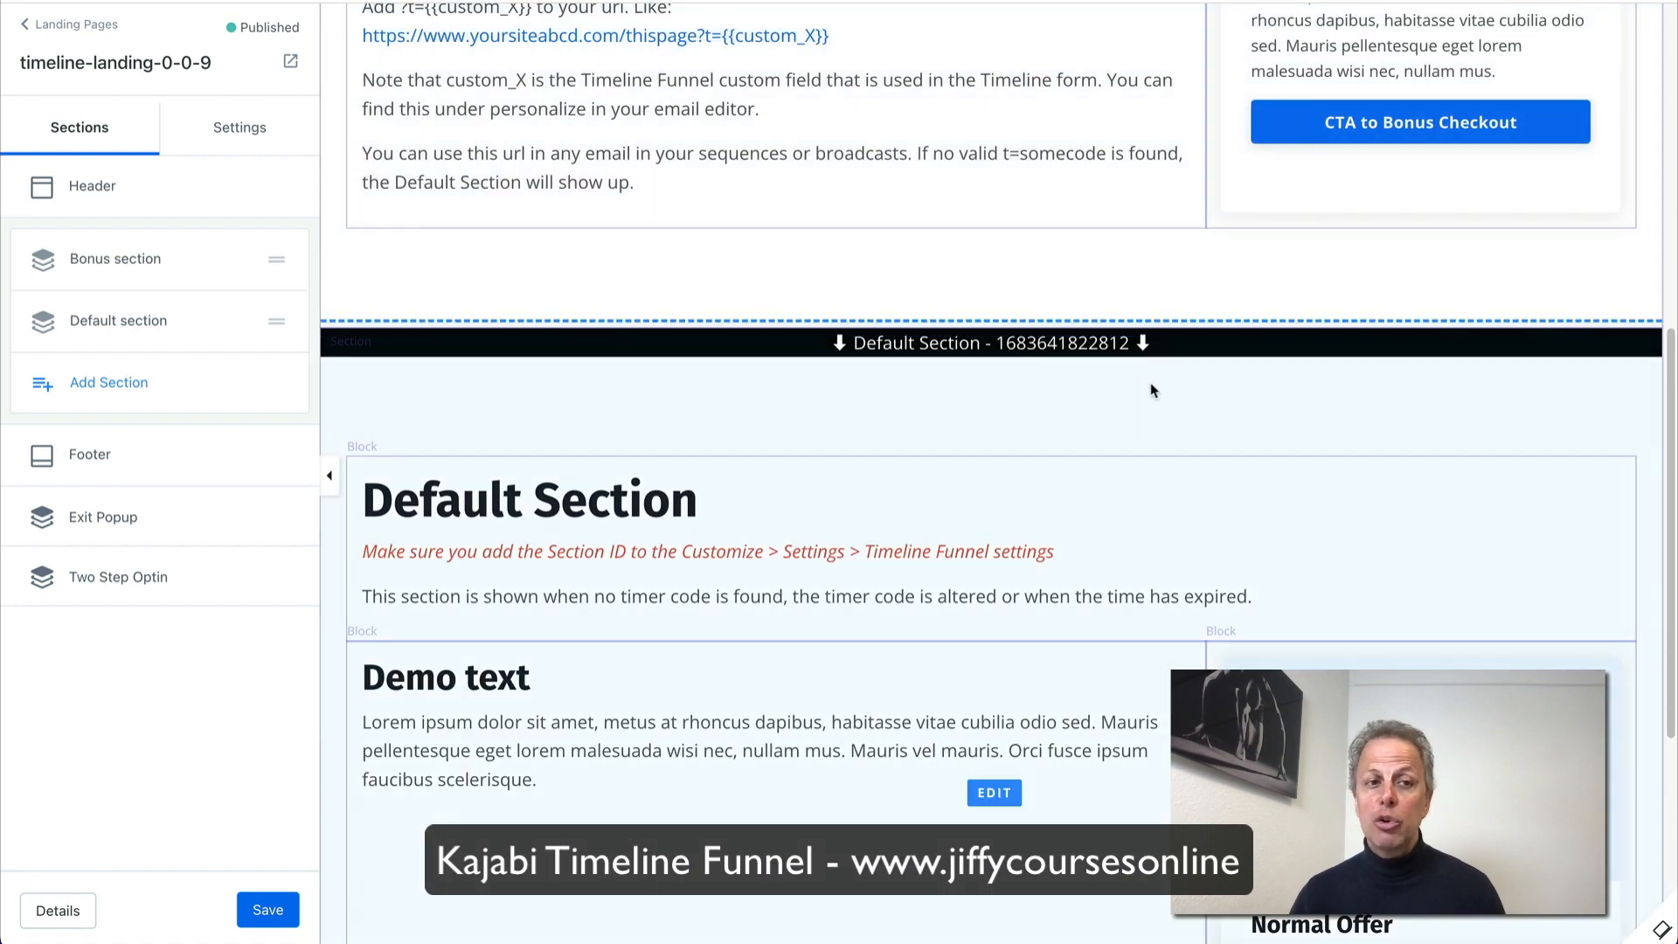
pyautogui.click(106, 381)
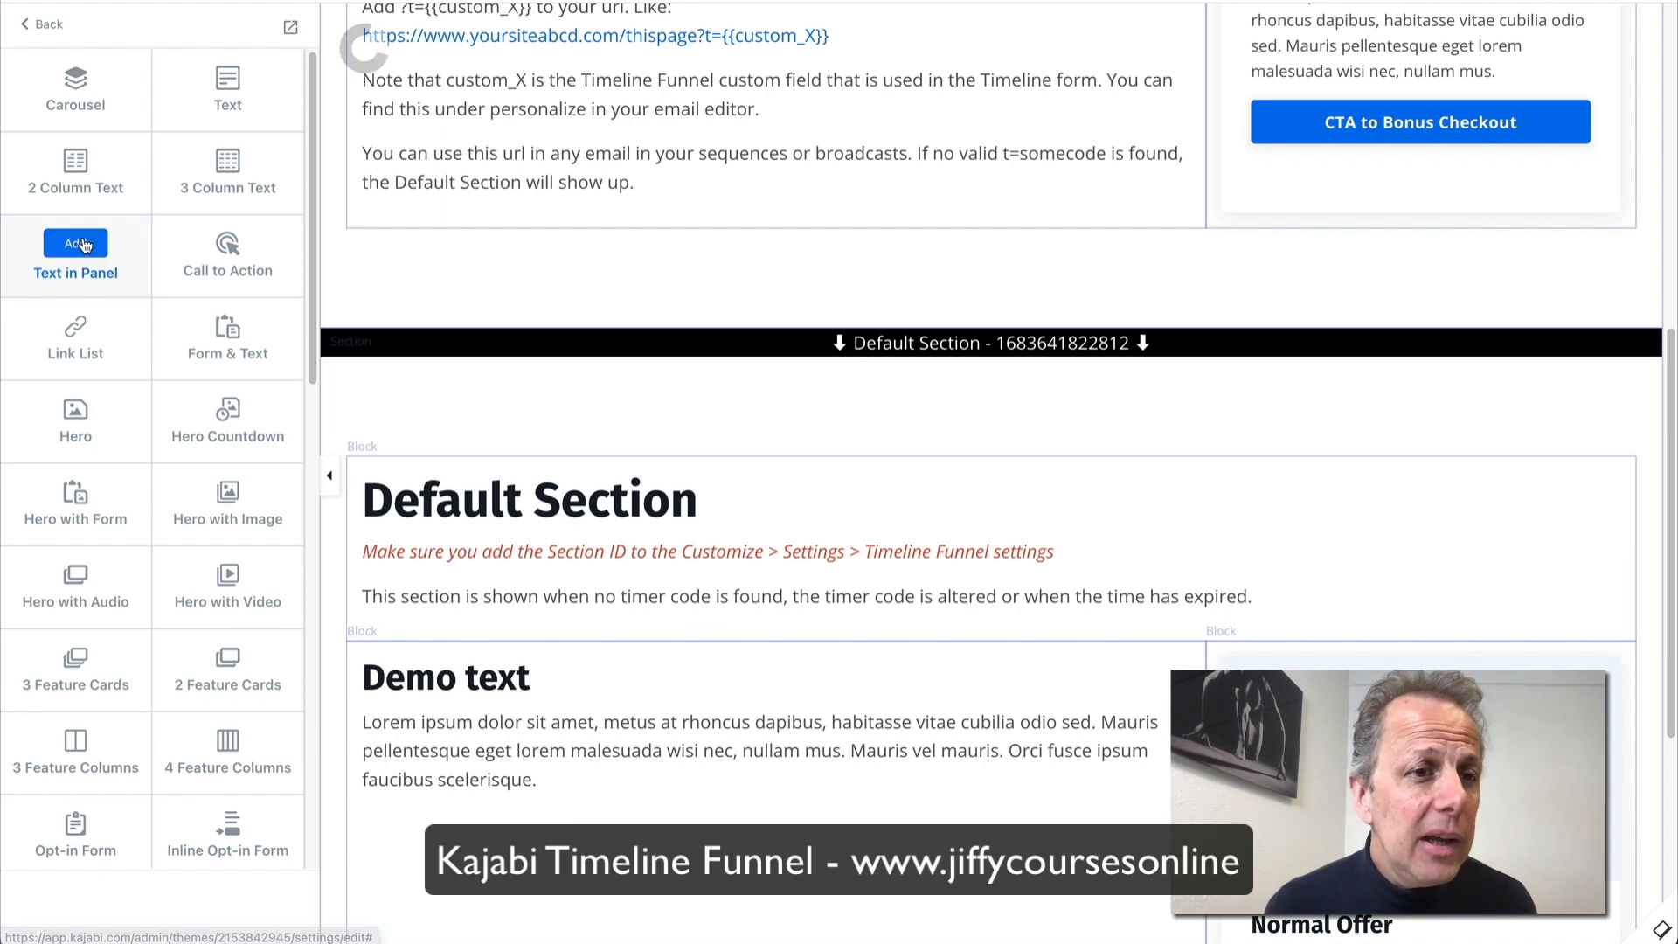
pyautogui.click(84, 245)
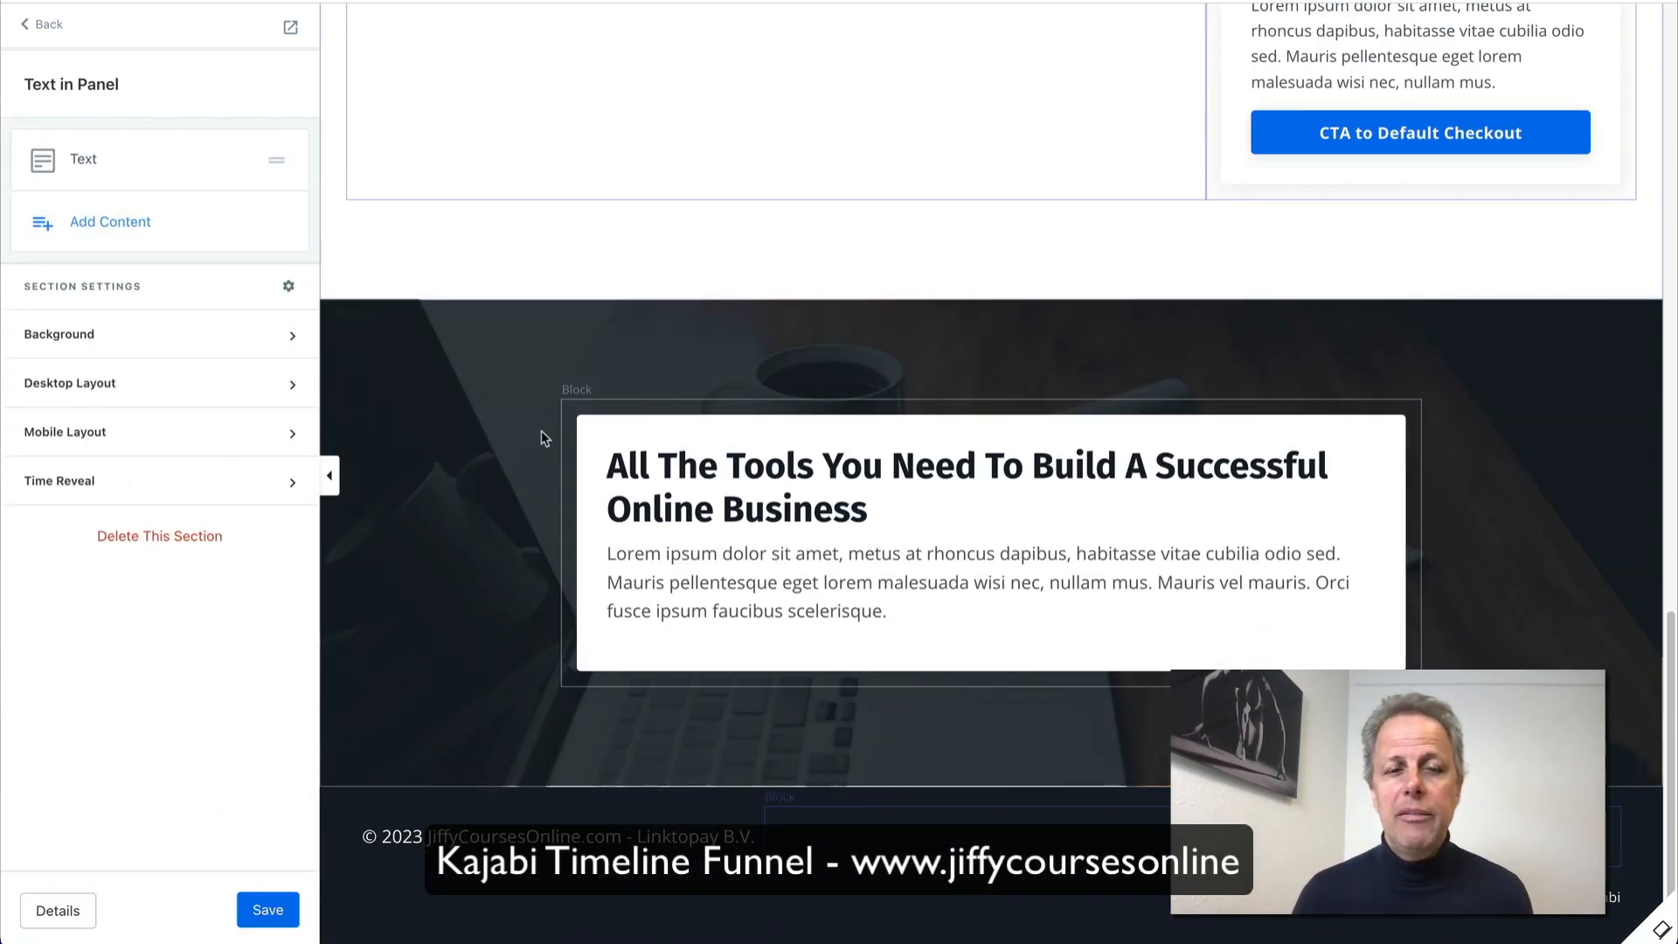
pyautogui.click(201, 335)
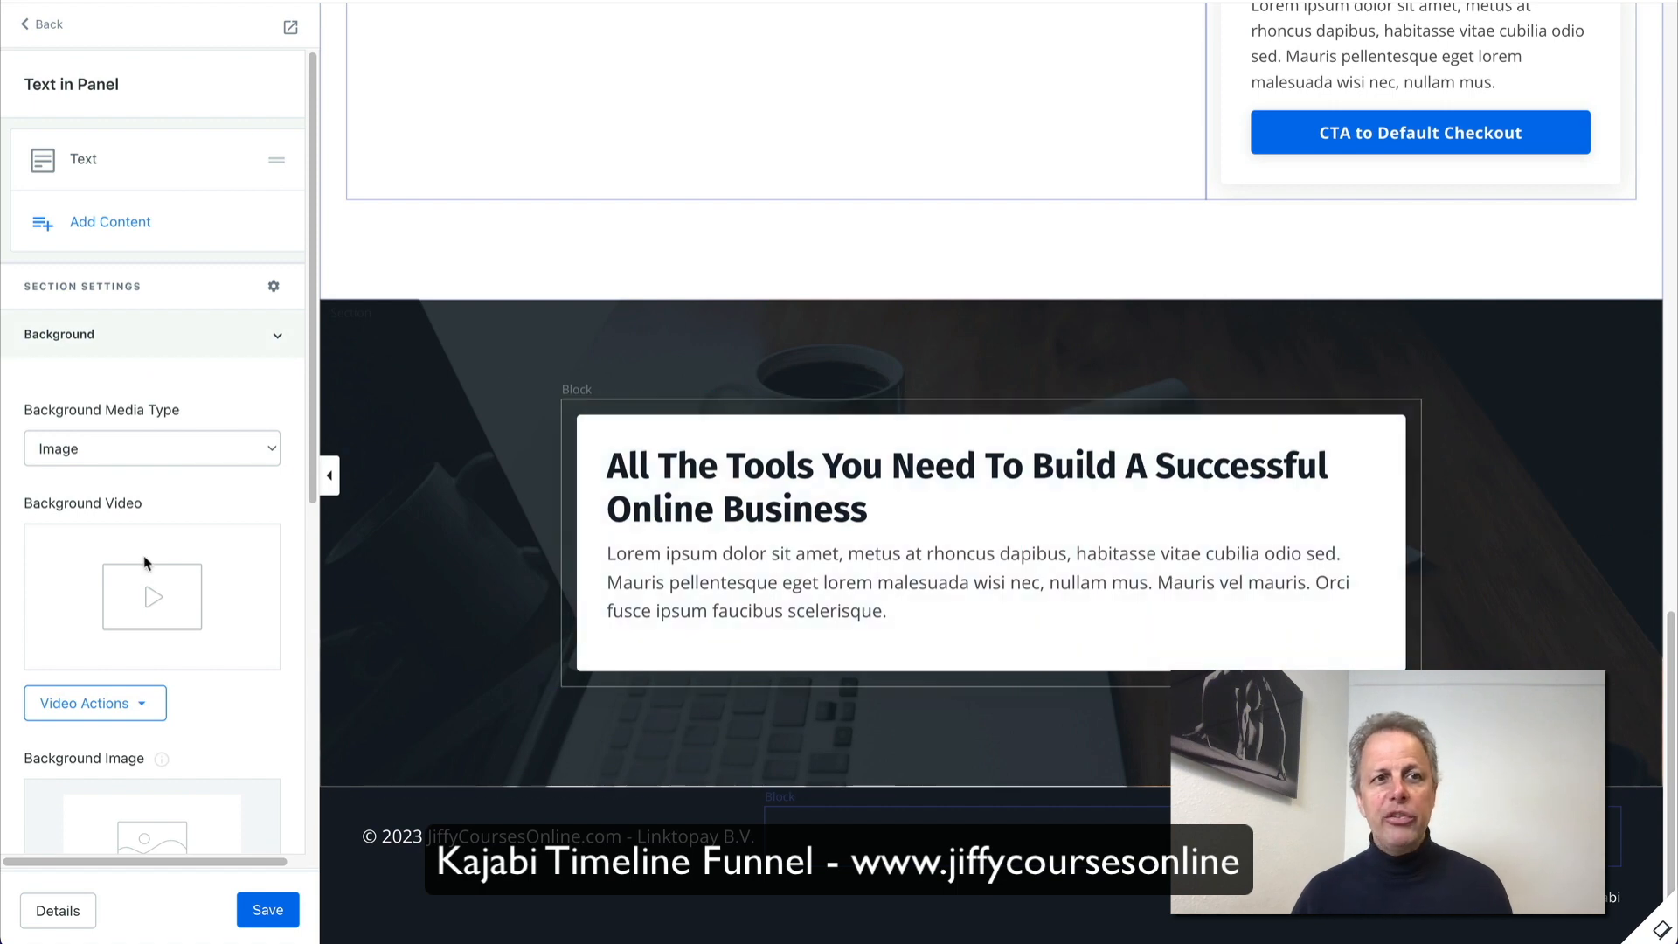
pyautogui.click(51, 25)
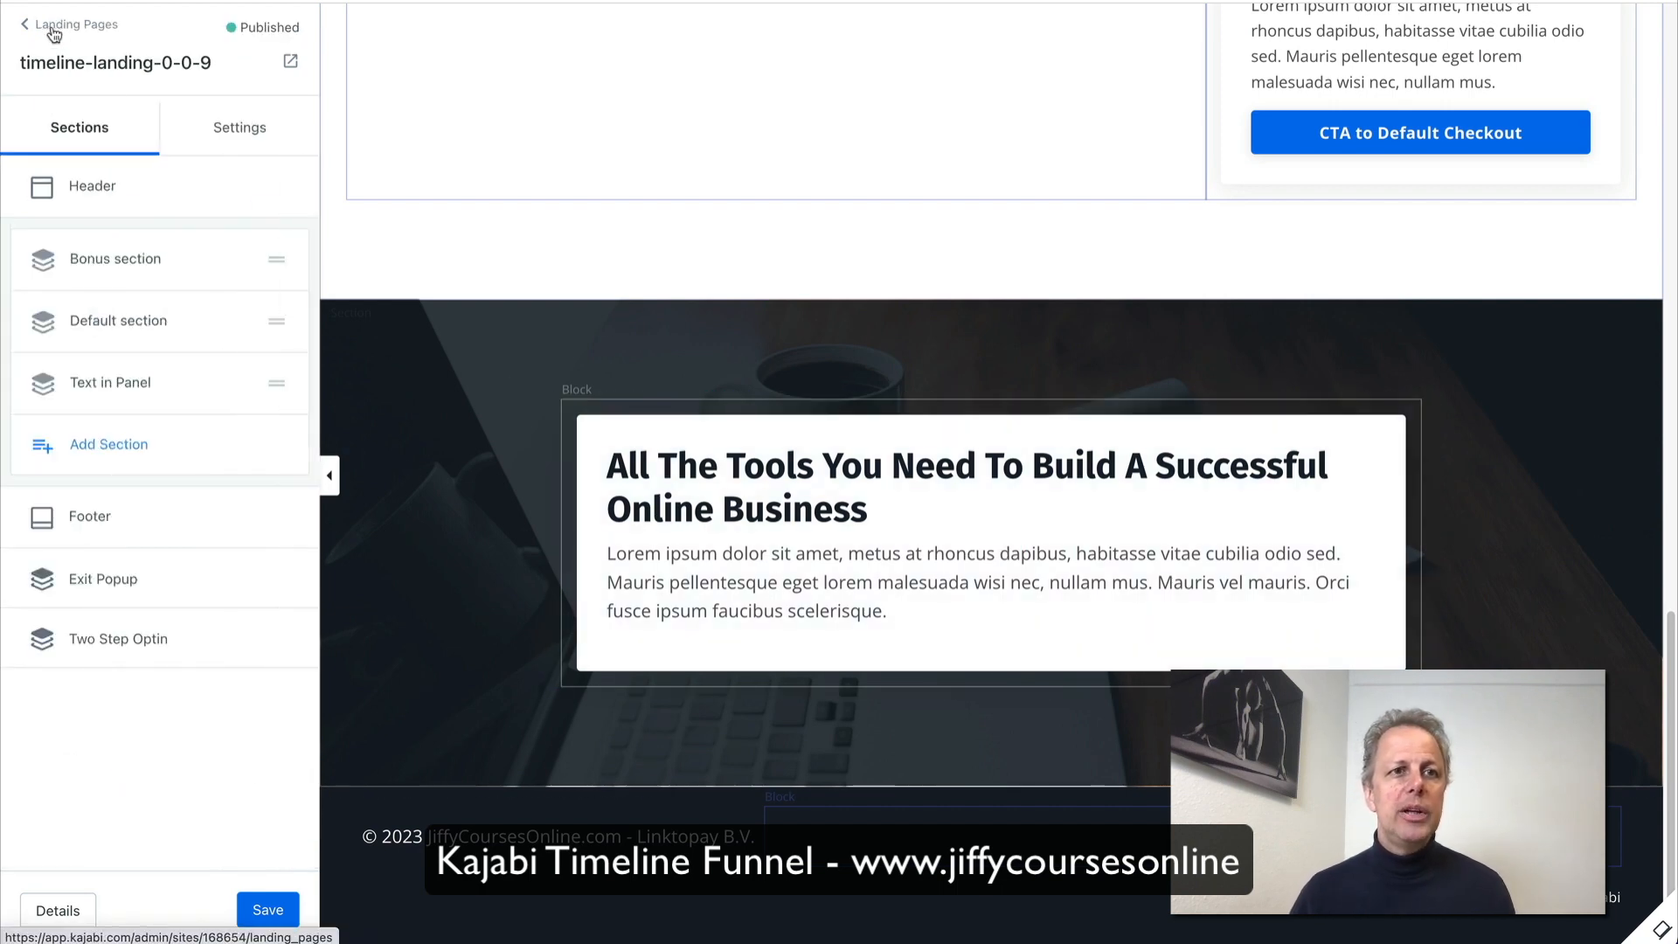
# Step: Check the section IDs shown in the page preview, including the ID of the new Text in Panel section
pyautogui.click(229, 123)
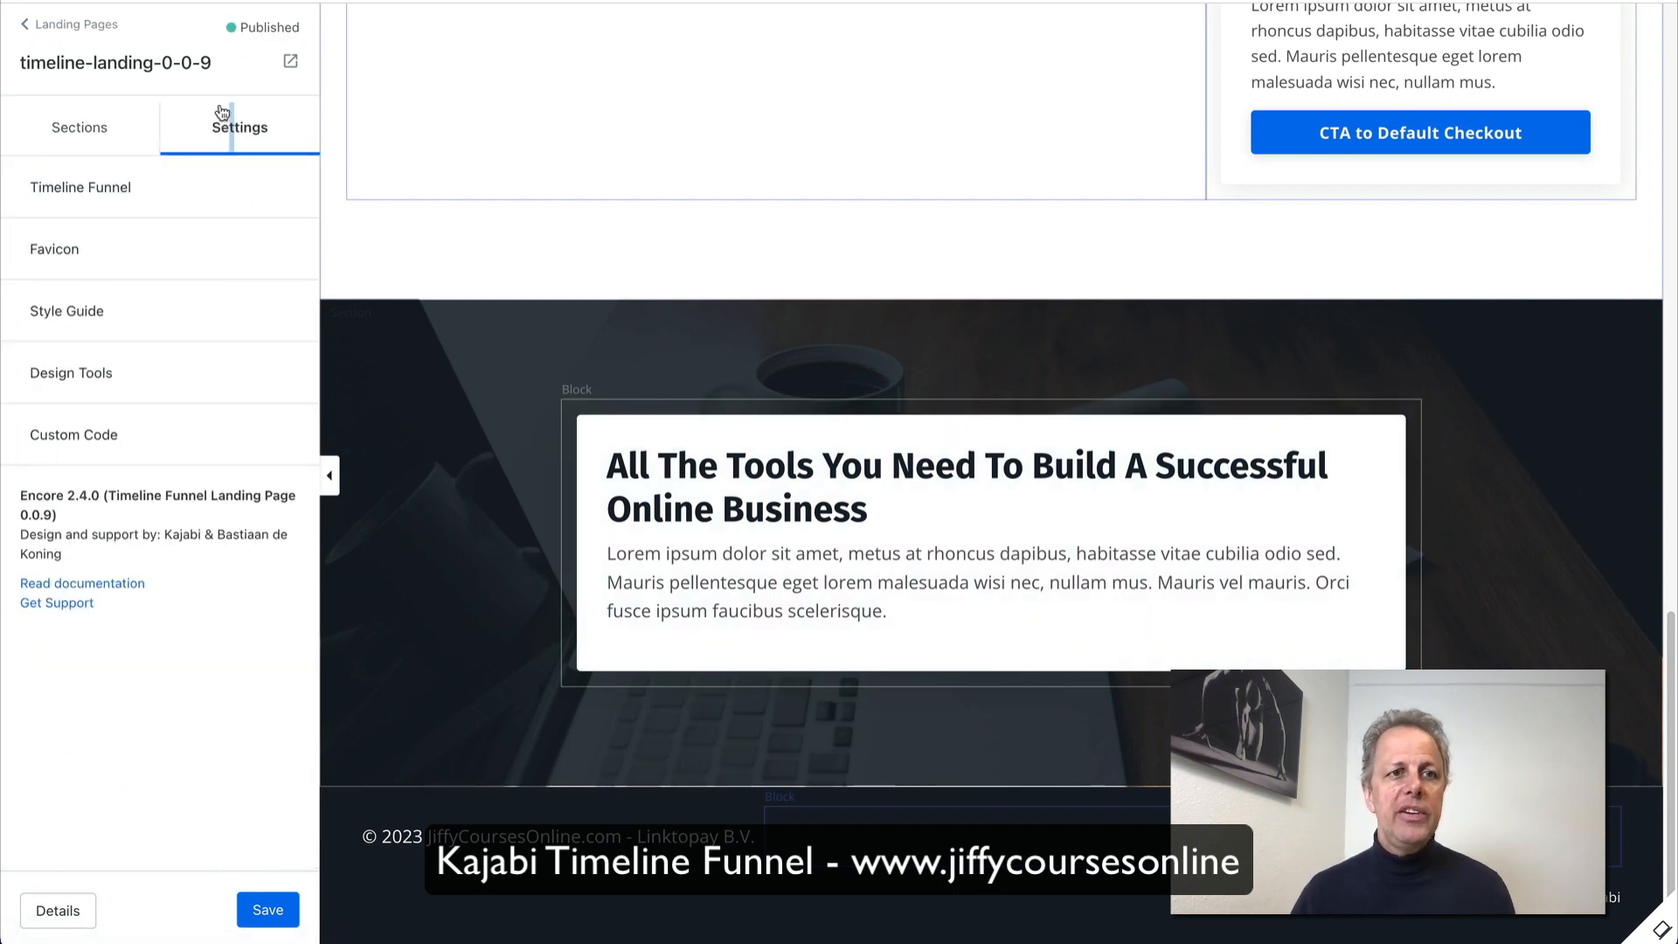
pyautogui.click(94, 194)
pyautogui.scroll(-3, 84, 568)
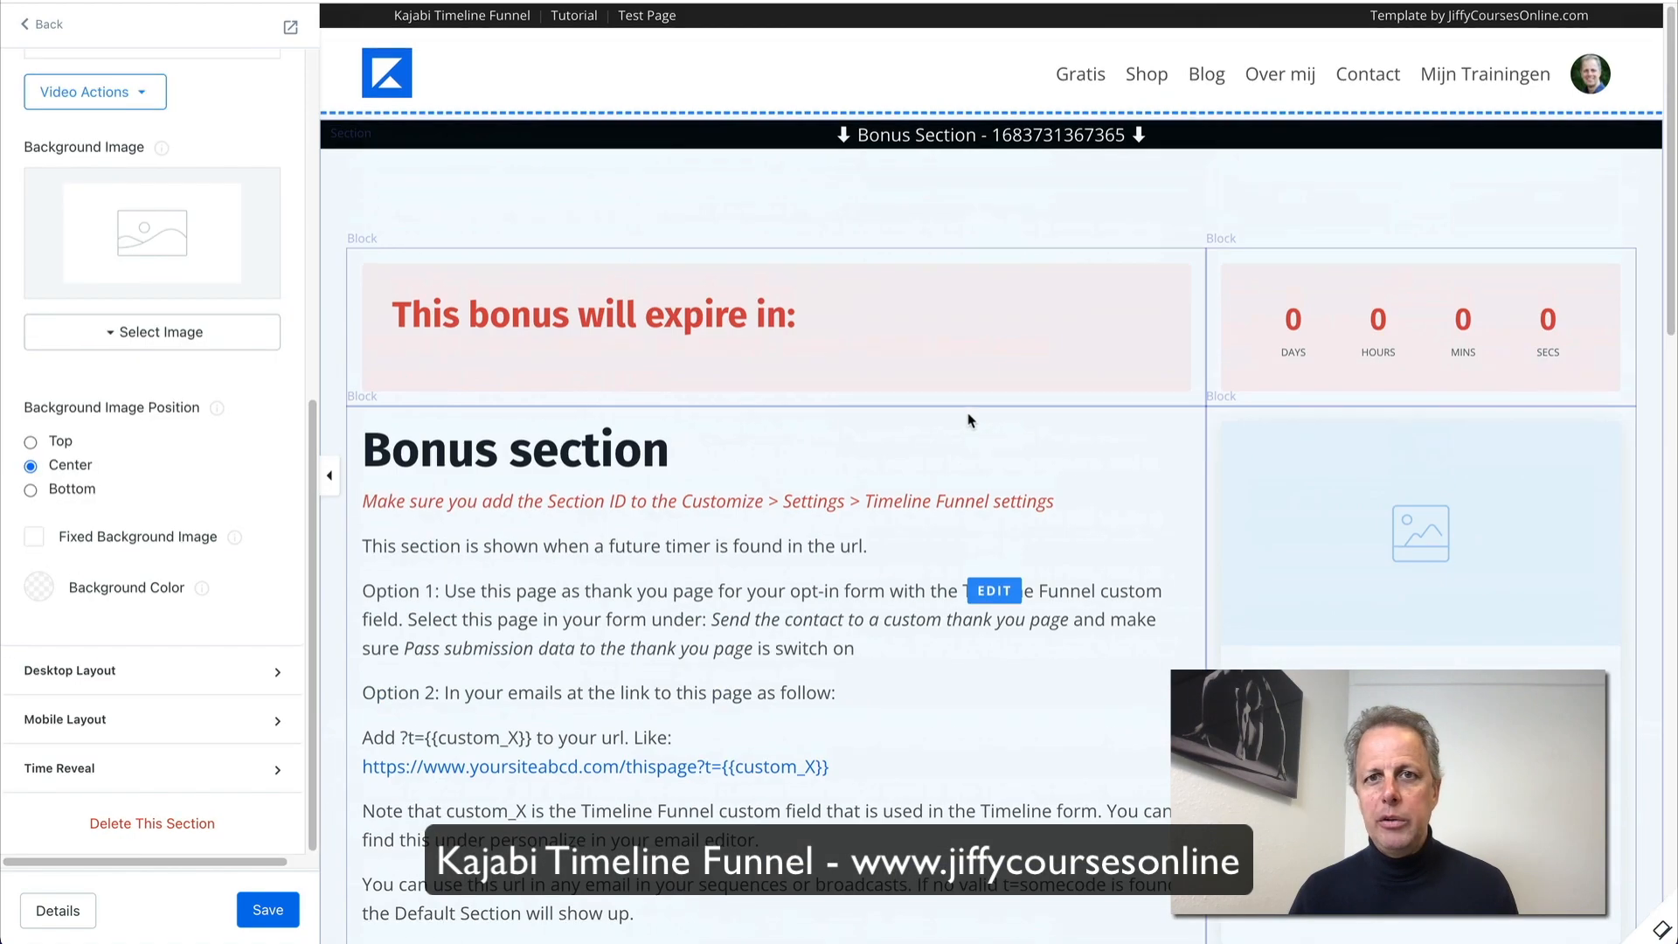
pyautogui.scroll(-10, 1005, 289)
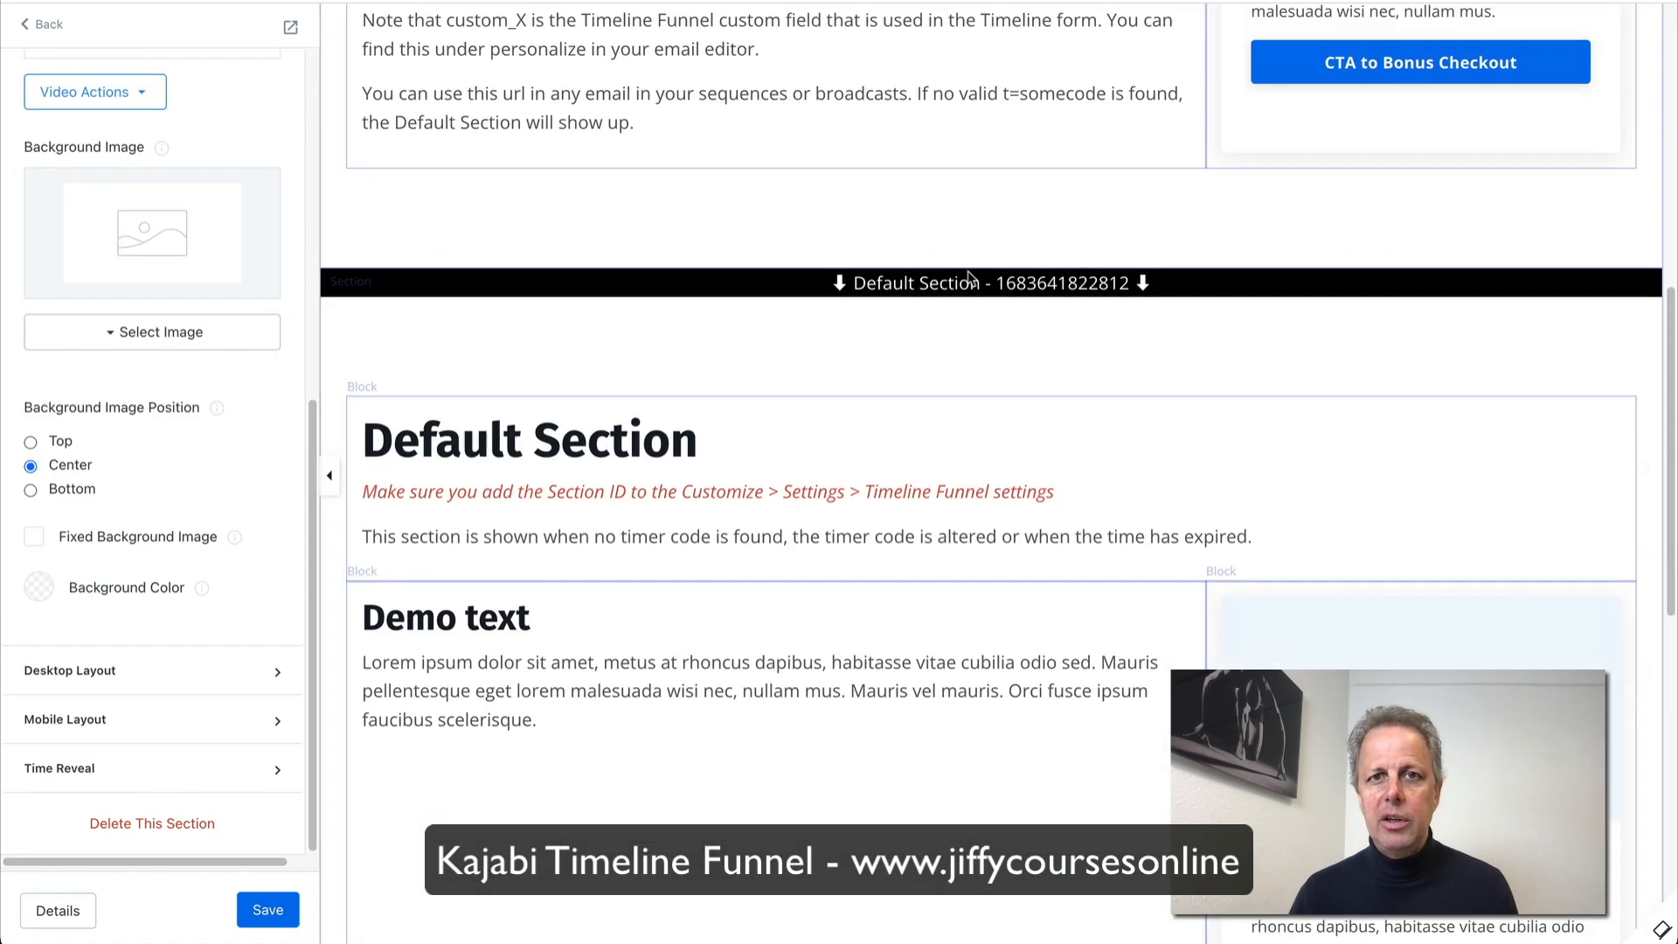
pyautogui.scroll(-8, 878, 345)
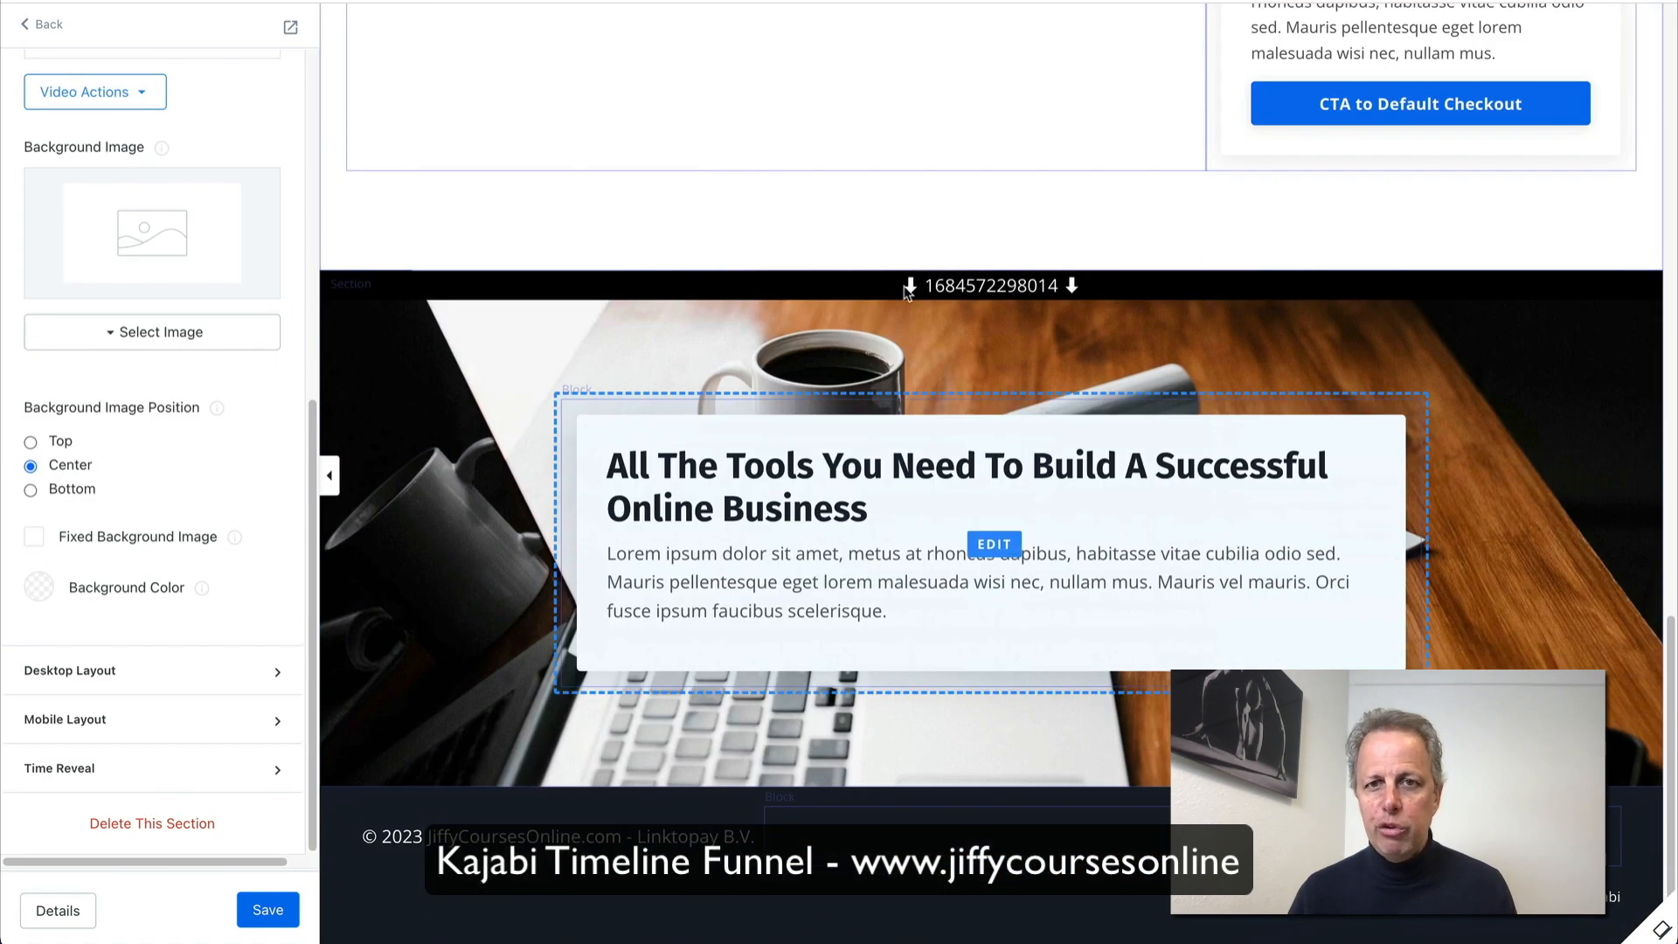
pyautogui.click(41, 35)
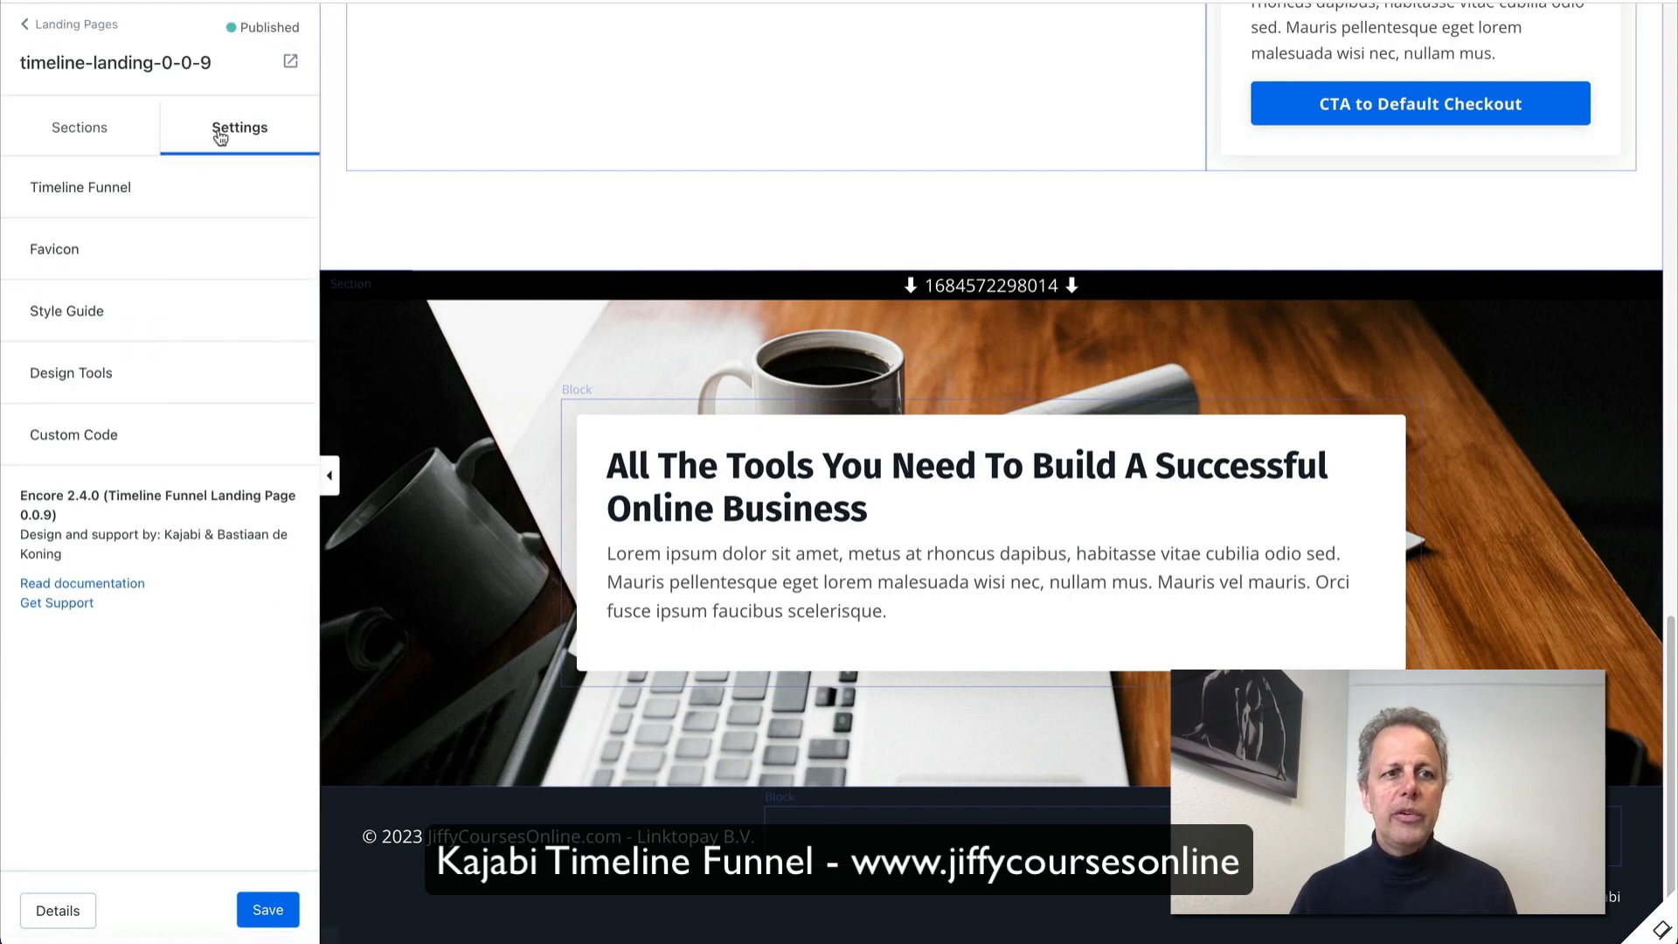
pyautogui.click(81, 187)
pyautogui.scroll(-5, 166, 474)
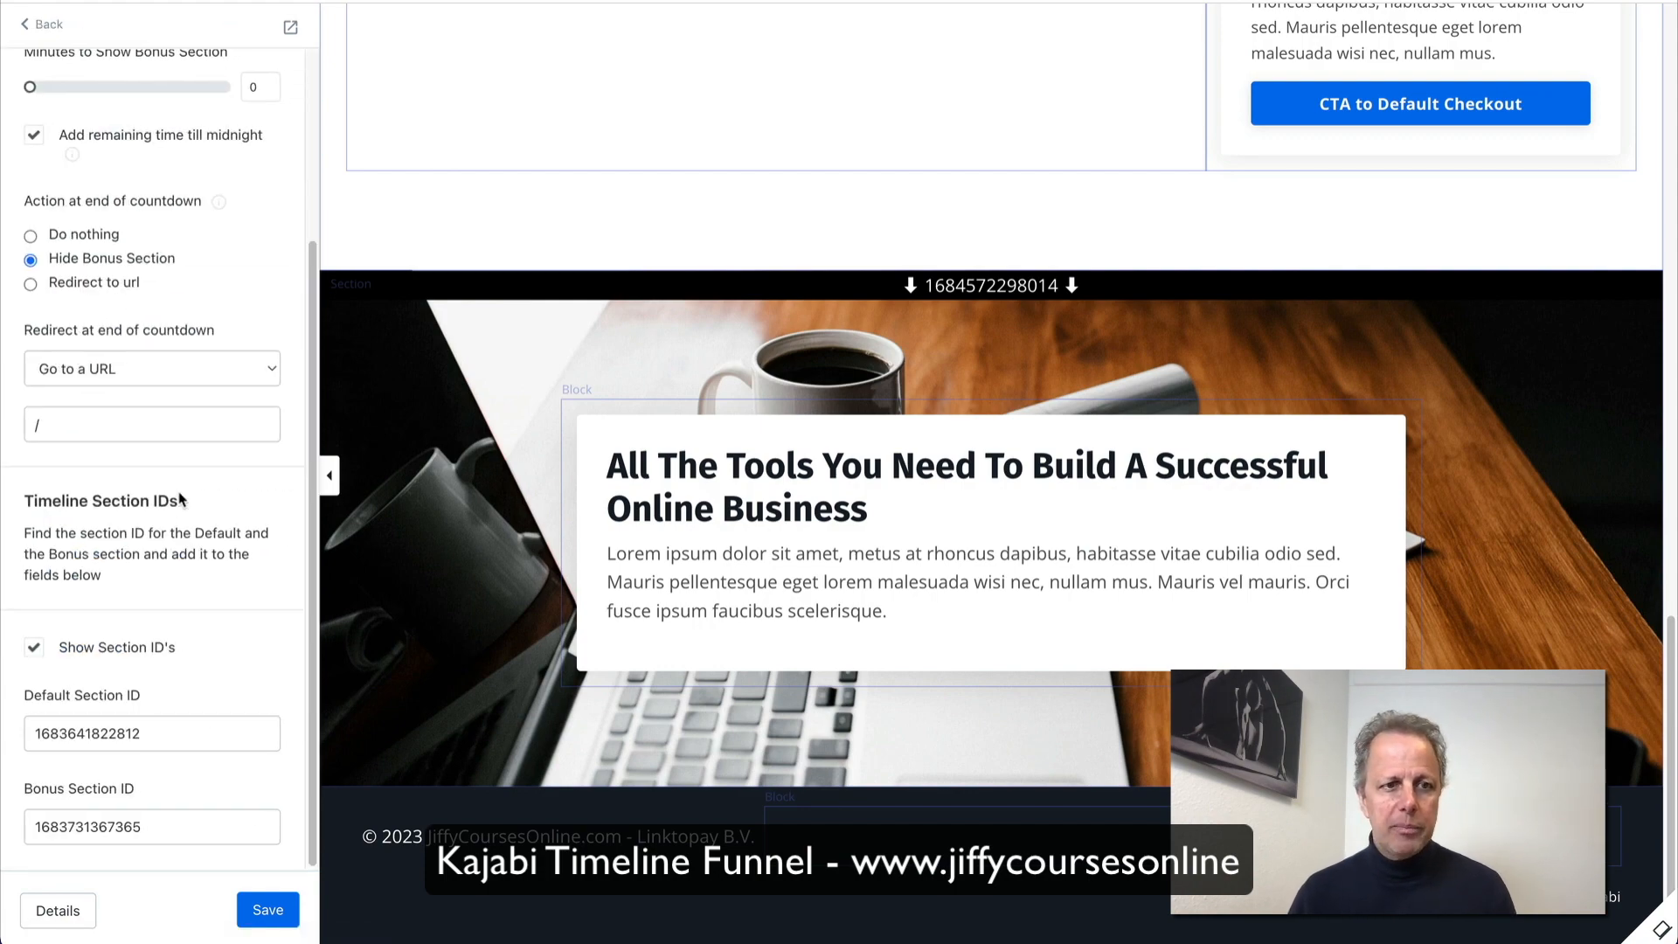
pyautogui.click(985, 295)
pyautogui.click(39, 35)
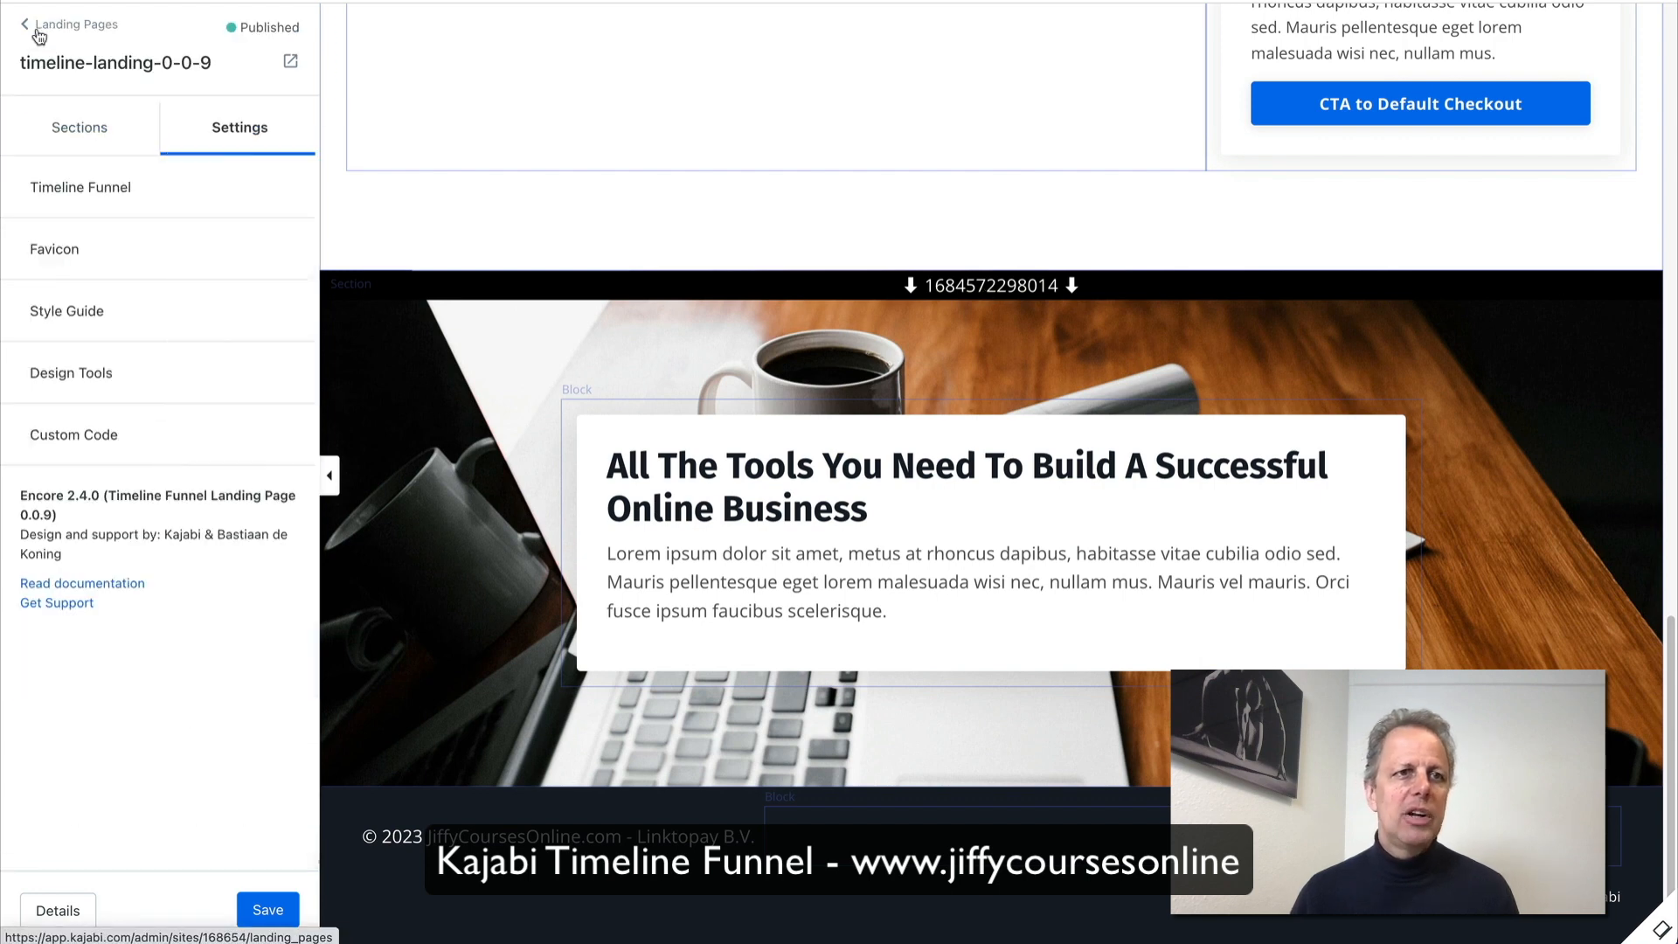
pyautogui.click(94, 201)
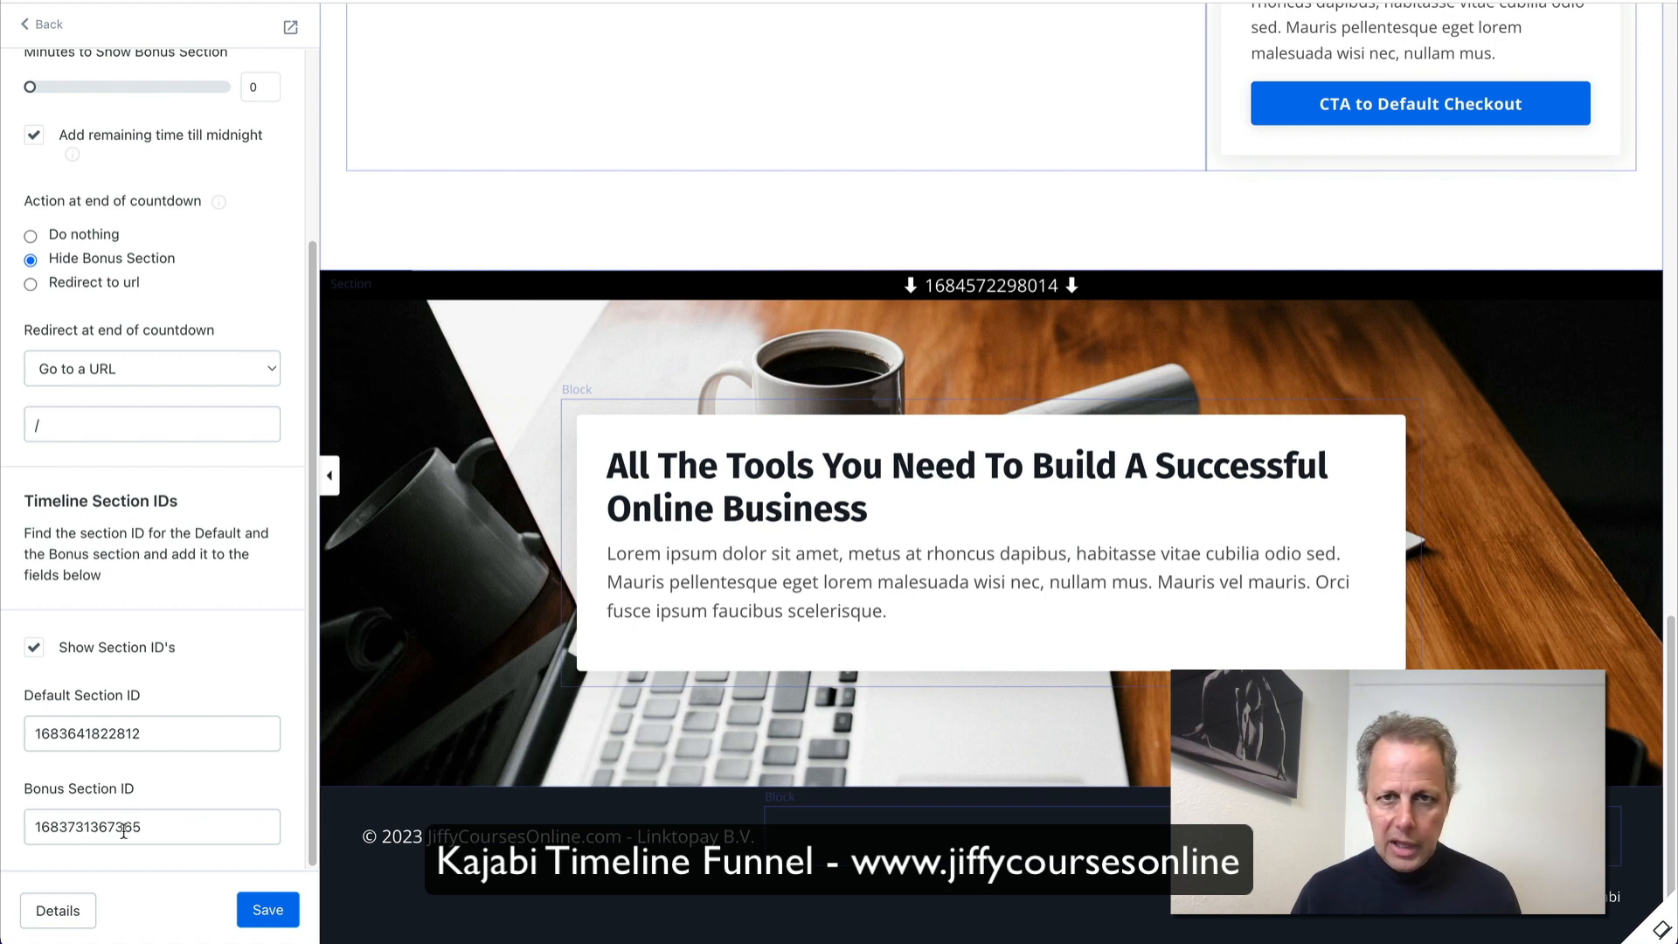
pyautogui.moveTo(202, 836); pyautogui.dragTo(0, 822)
pyautogui.hotkey('ctrl', 'c')
pyautogui.write('1684572298014')
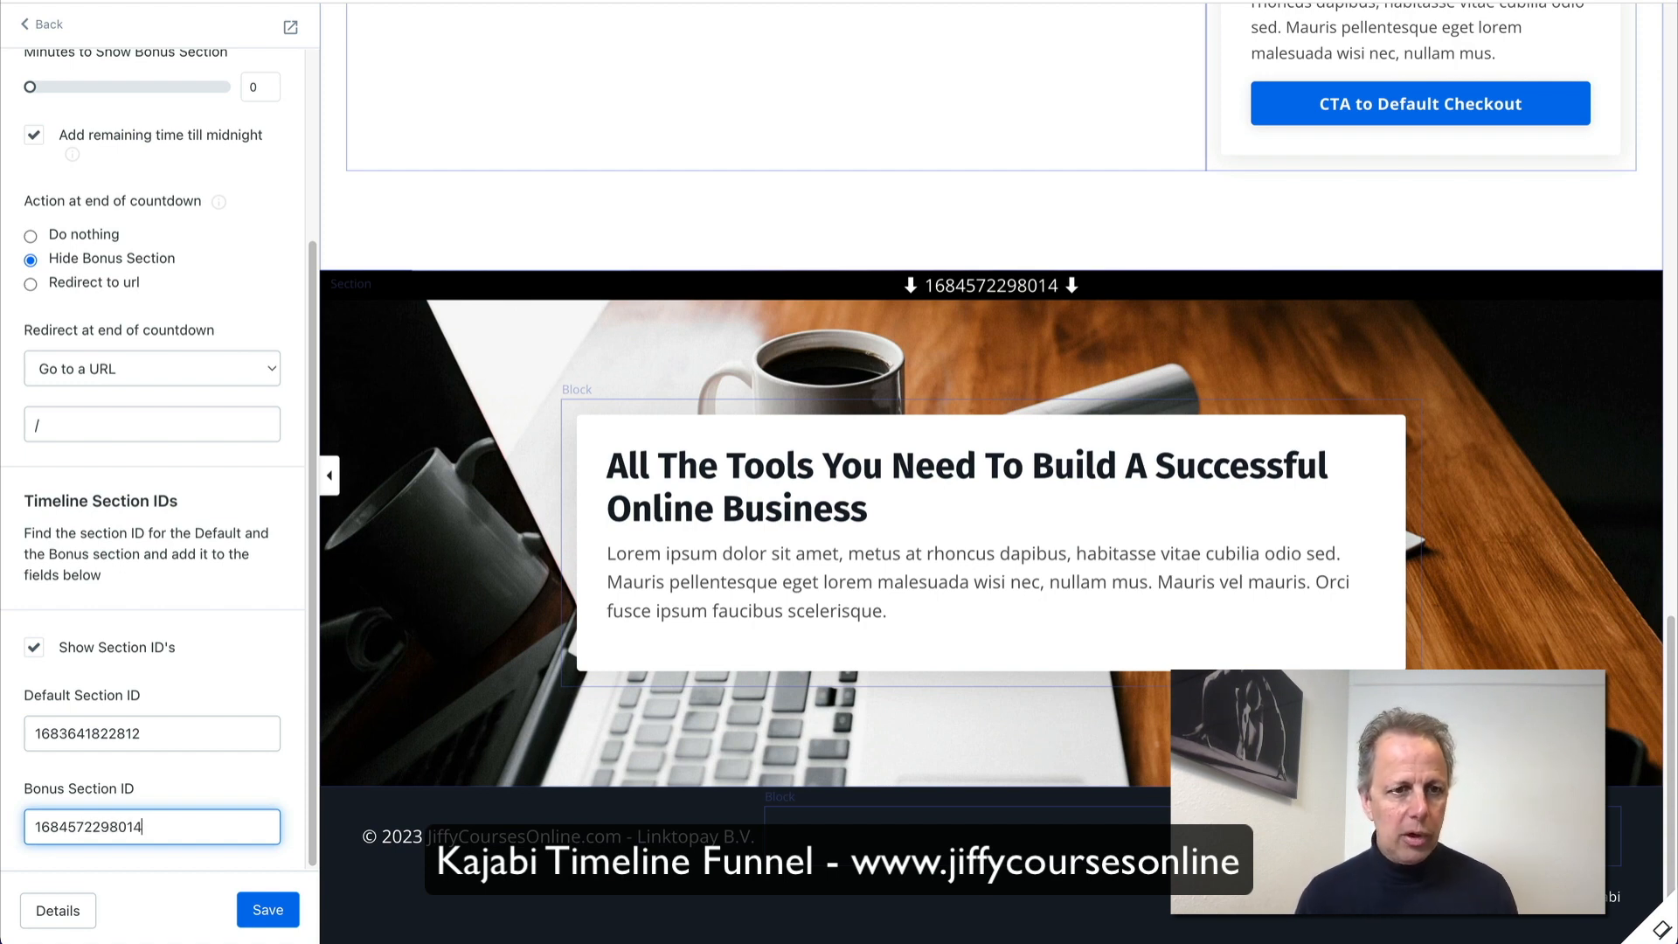
pyautogui.click(269, 905)
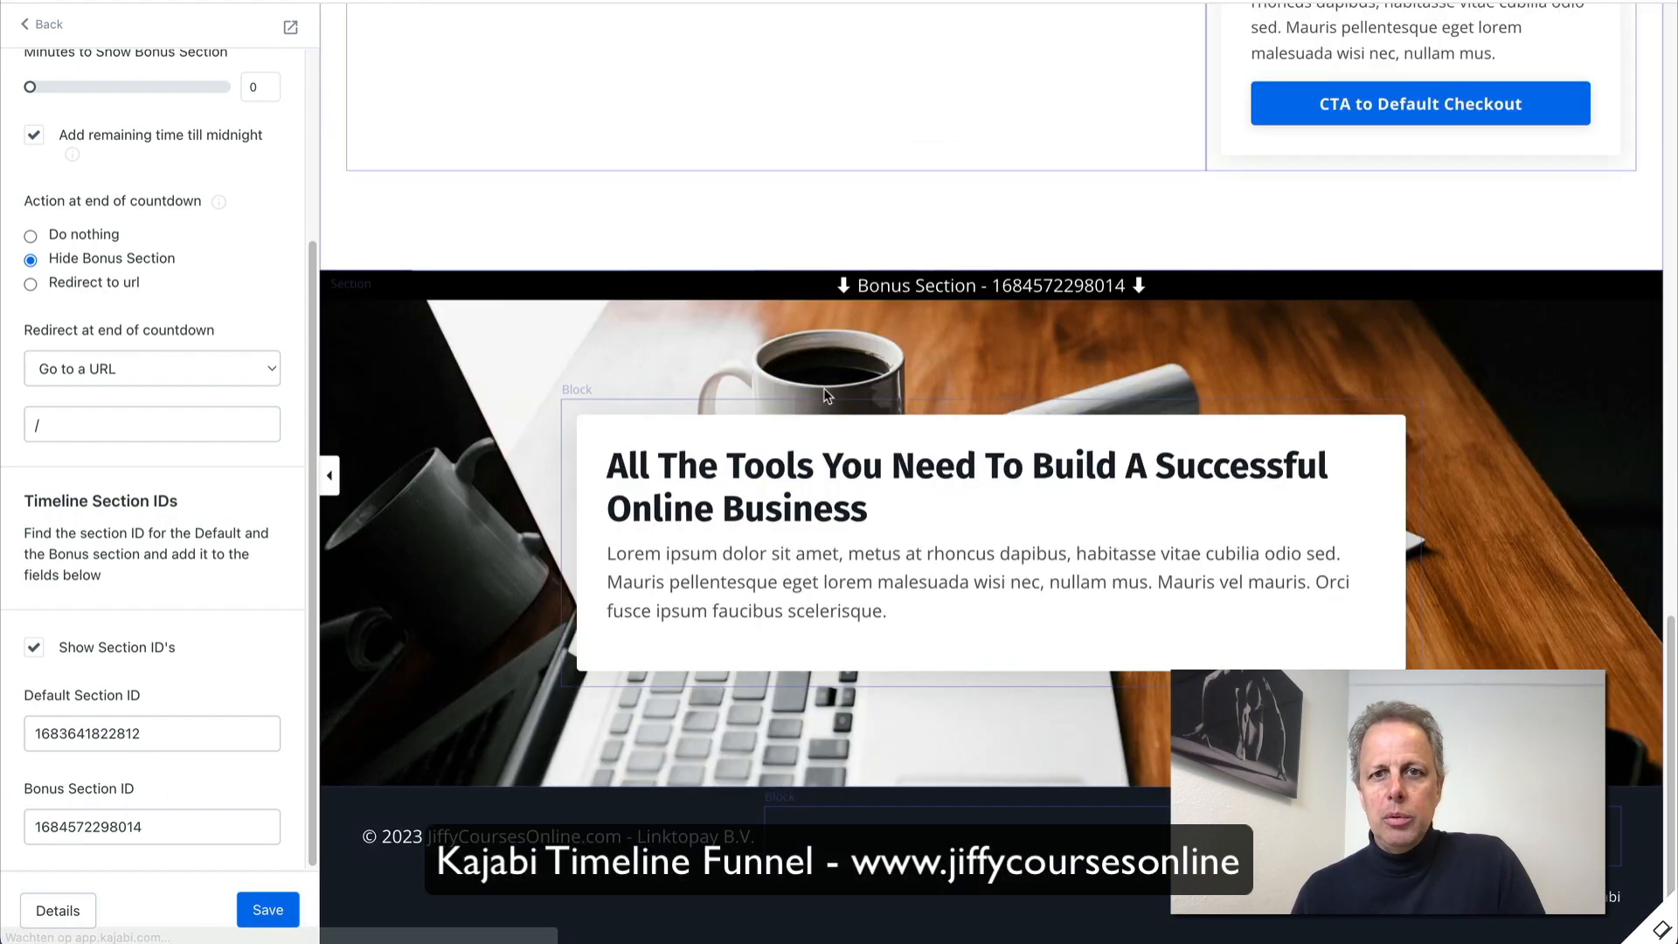
pyautogui.scroll(20, 949, 717)
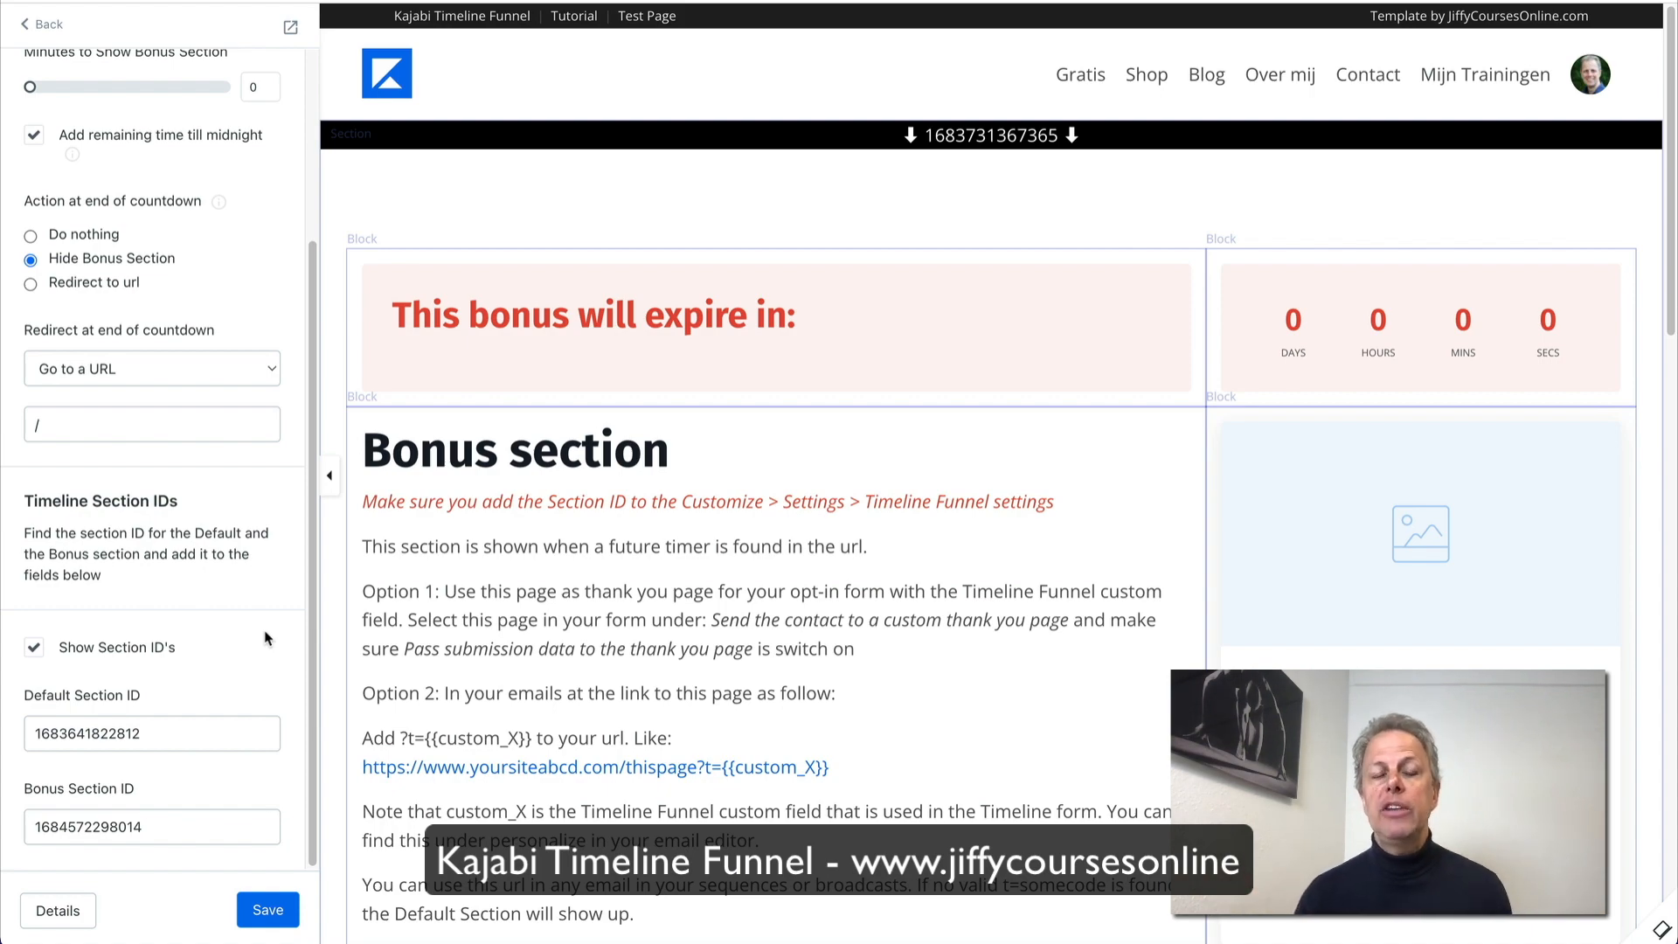
pyautogui.scroll(-10, 401, 564)
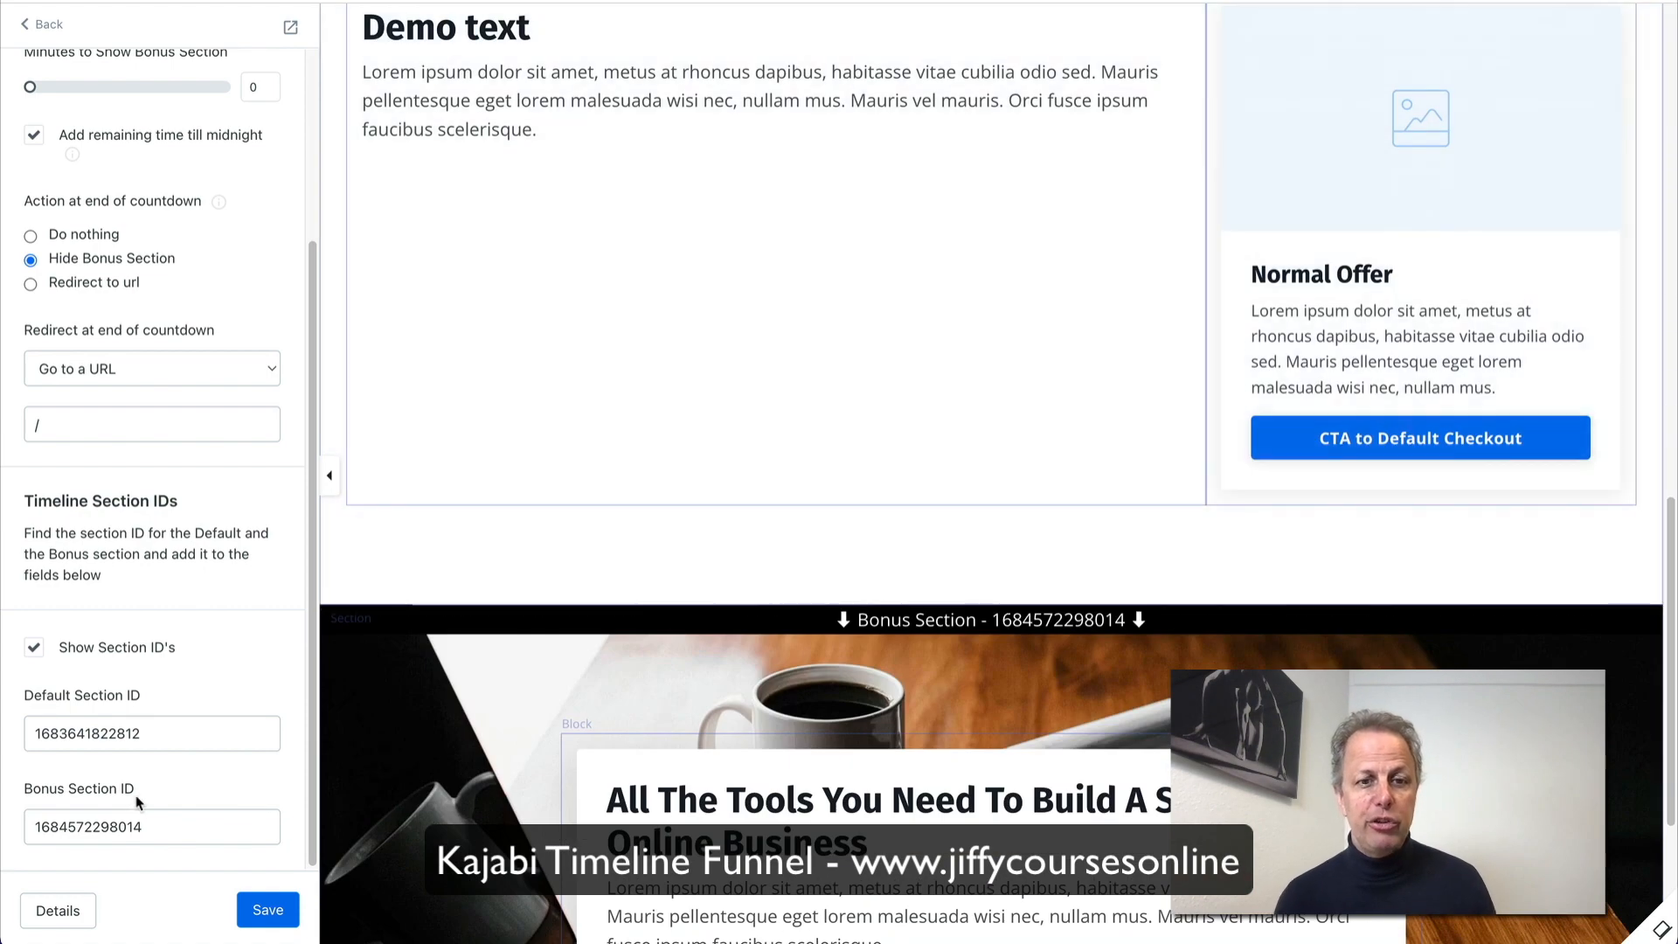
pyautogui.scroll(-4, 827, 657)
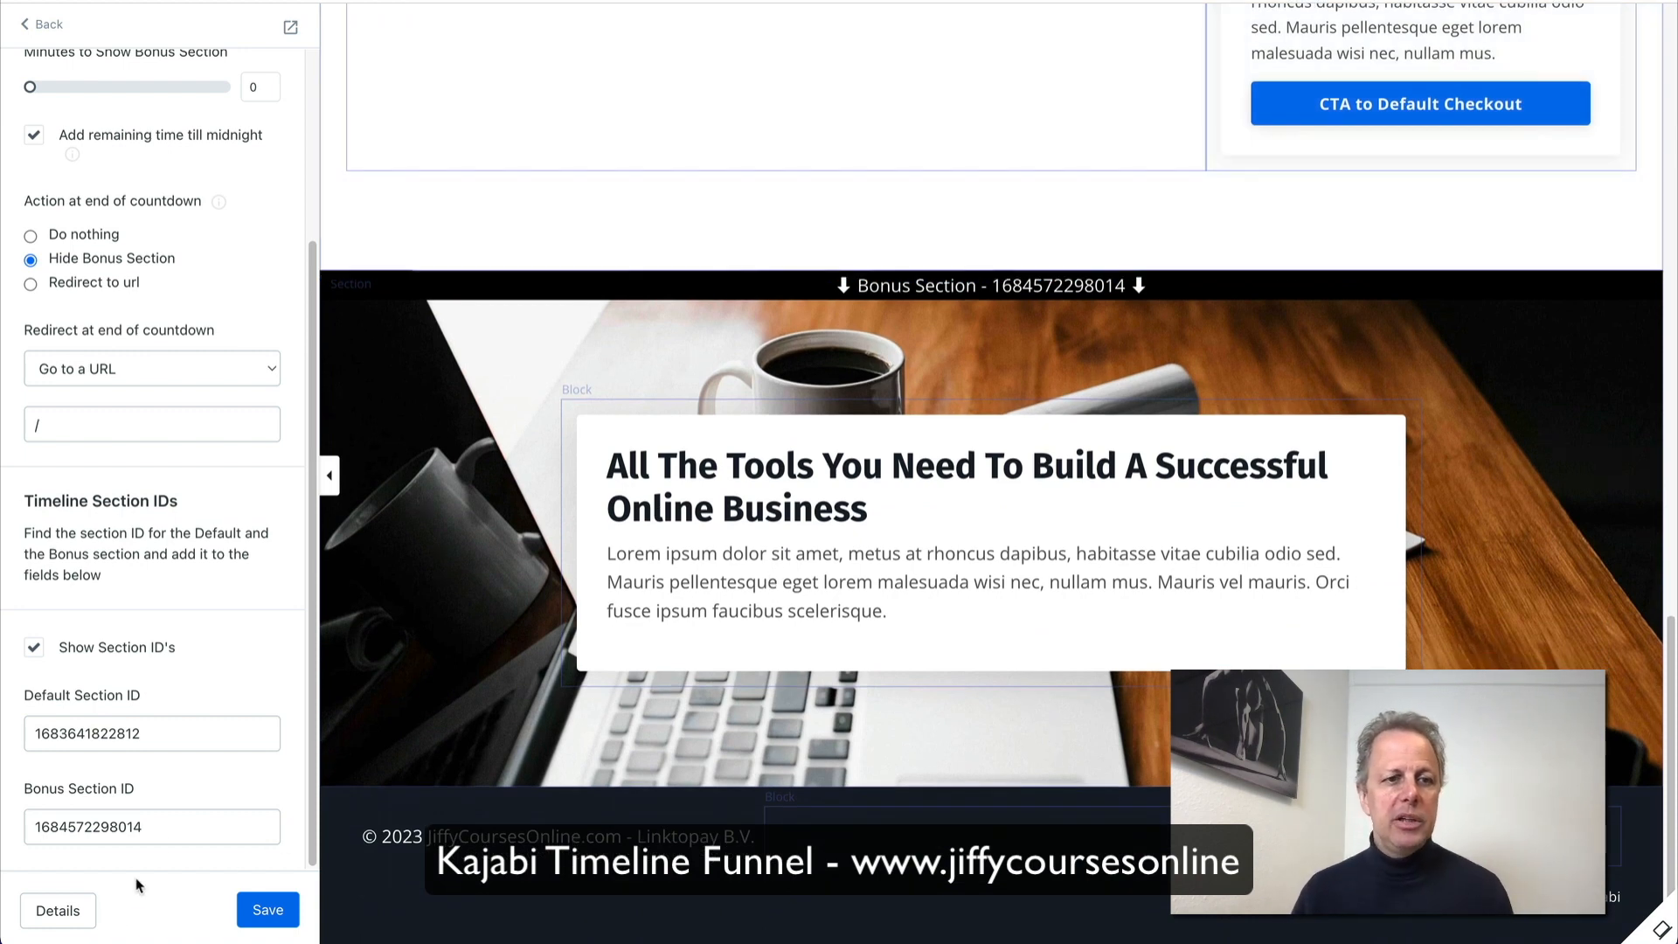
pyautogui.moveTo(172, 827); pyautogui.dragTo(2, 797)
pyautogui.hotkey('ctrl', 'v')
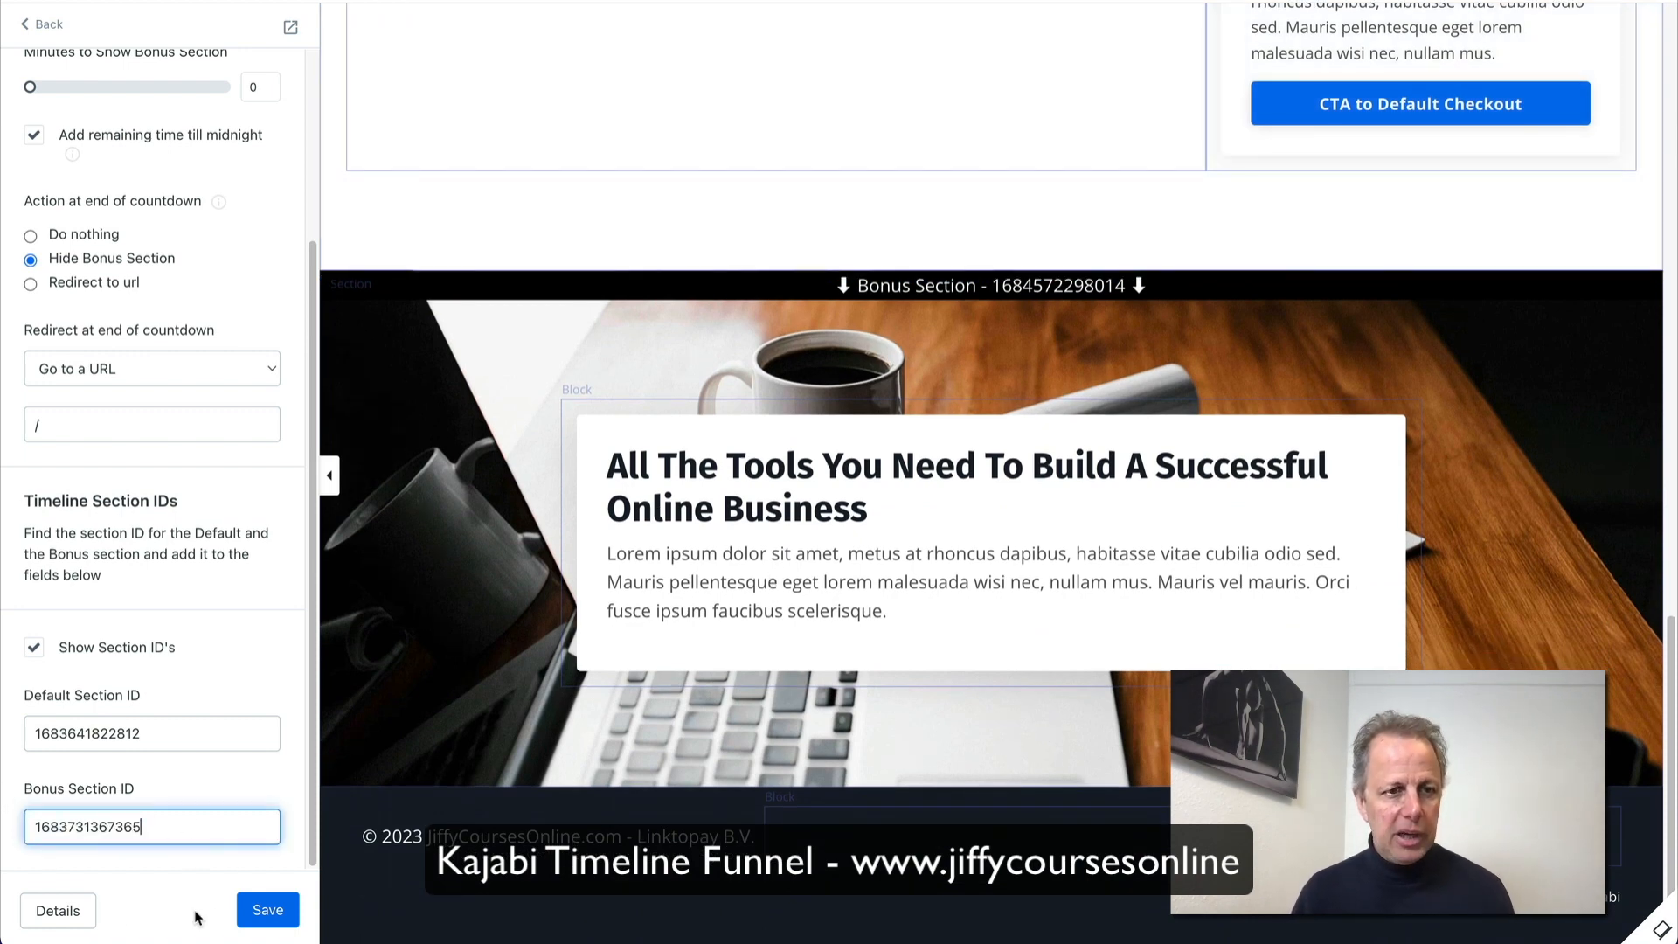
pyautogui.click(271, 919)
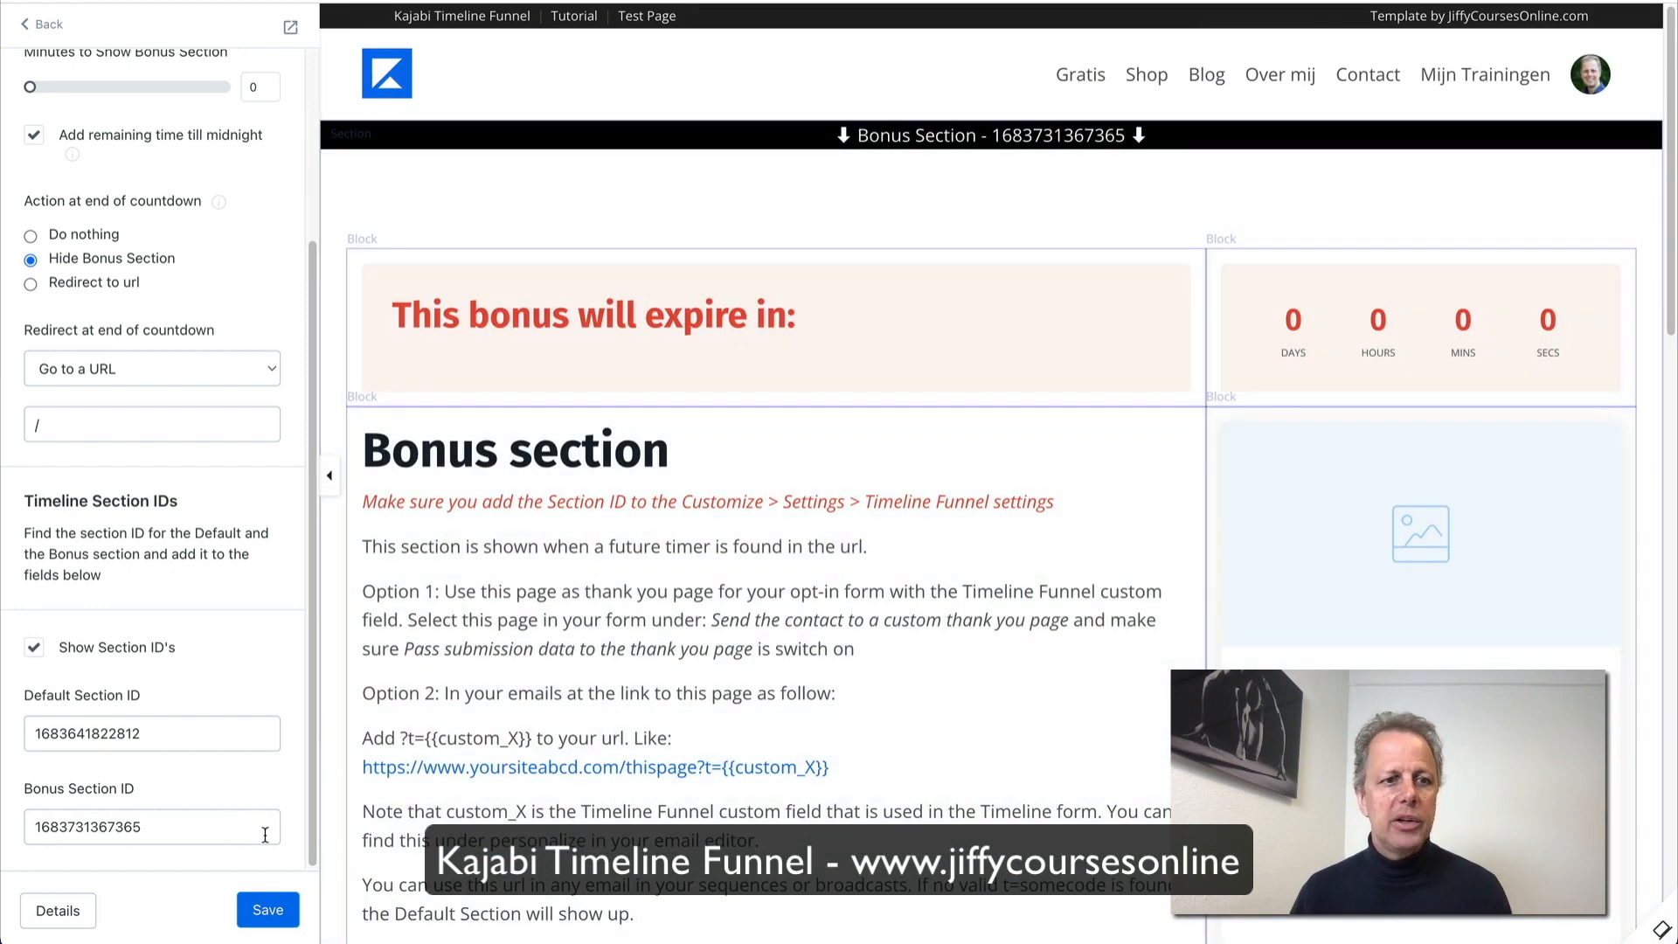
# Step: Turn off Show Section ID's in the Timeline Funnel settings and save the landing page
pyautogui.click(33, 647)
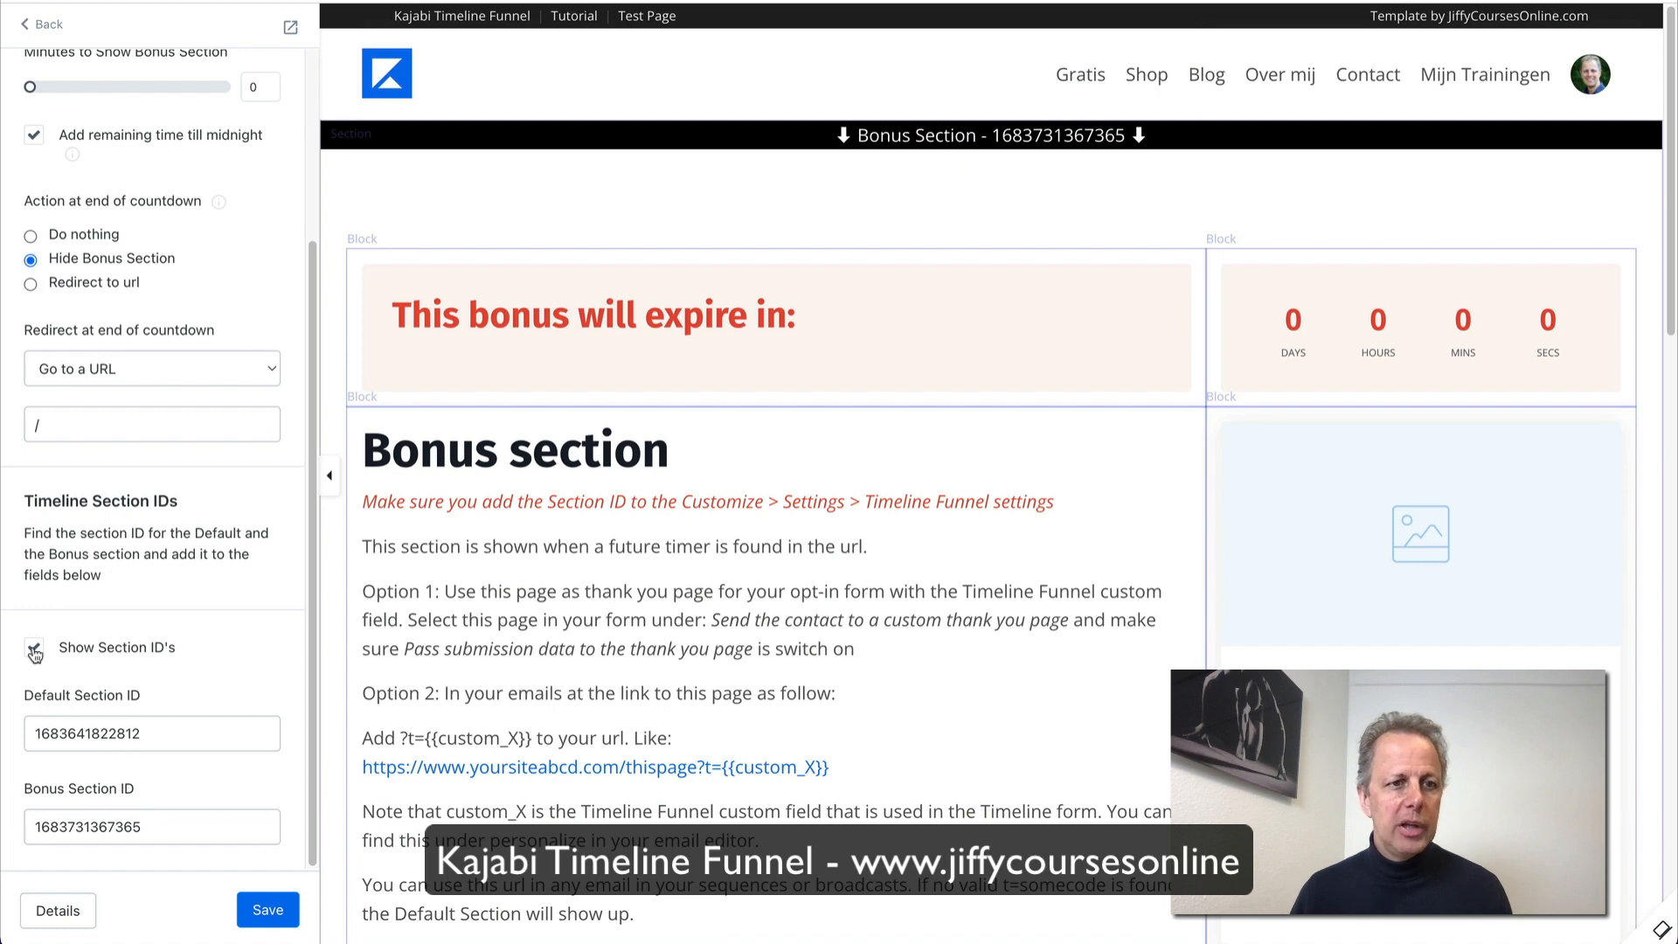
pyautogui.click(267, 909)
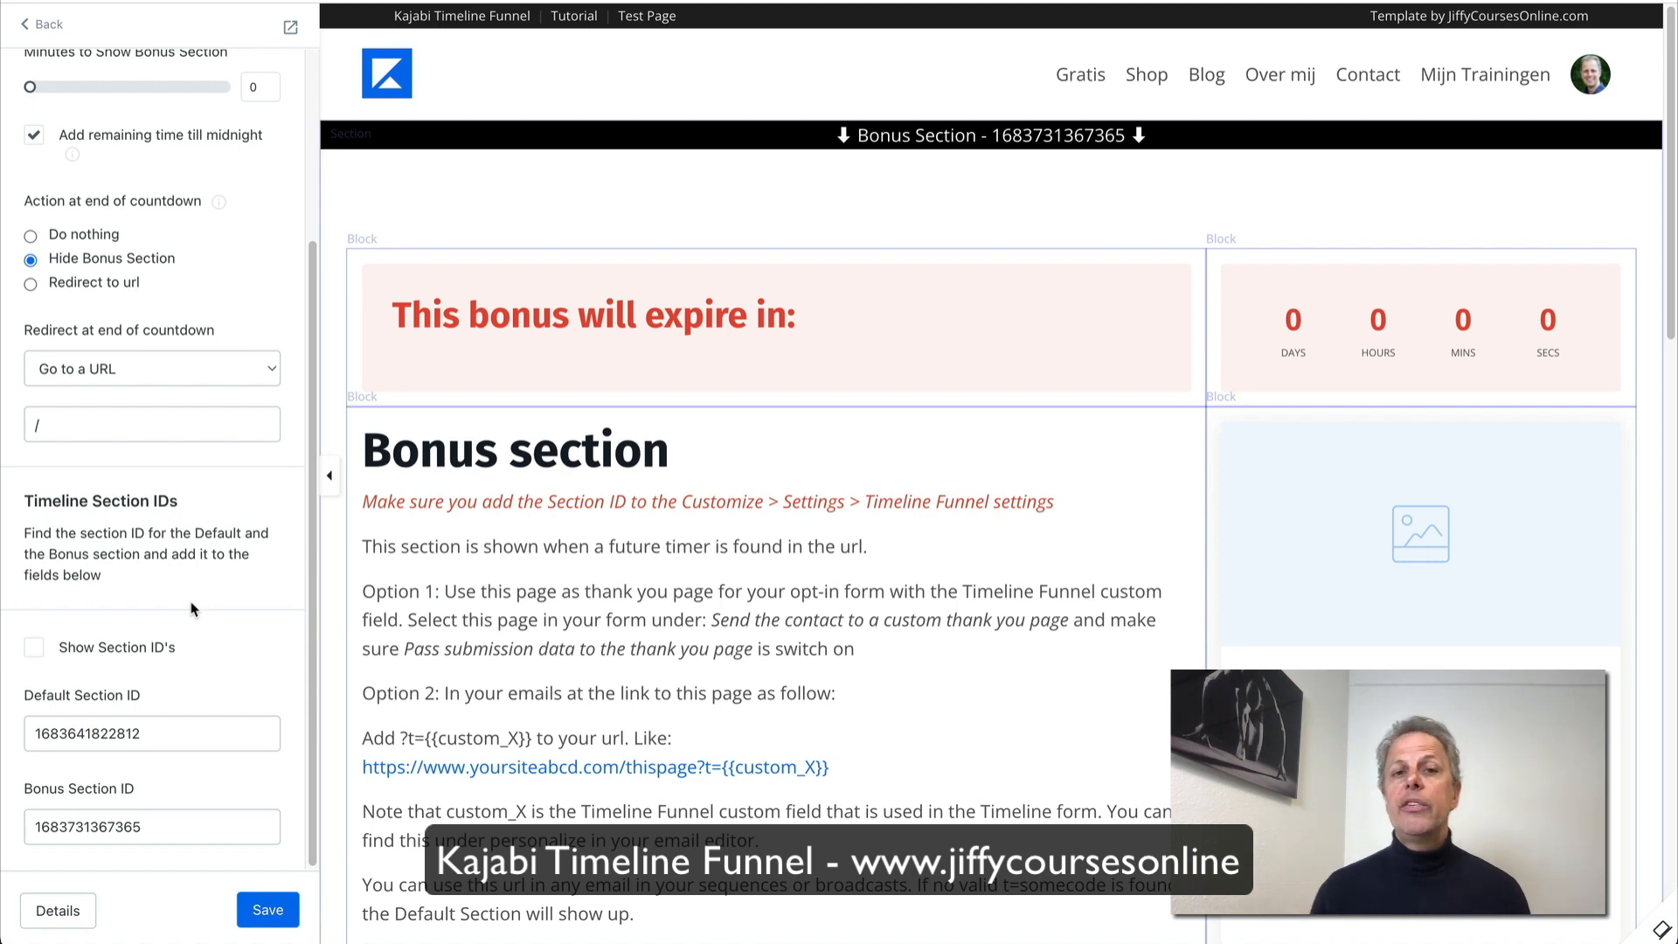
pyautogui.scroll(3, 162, 560)
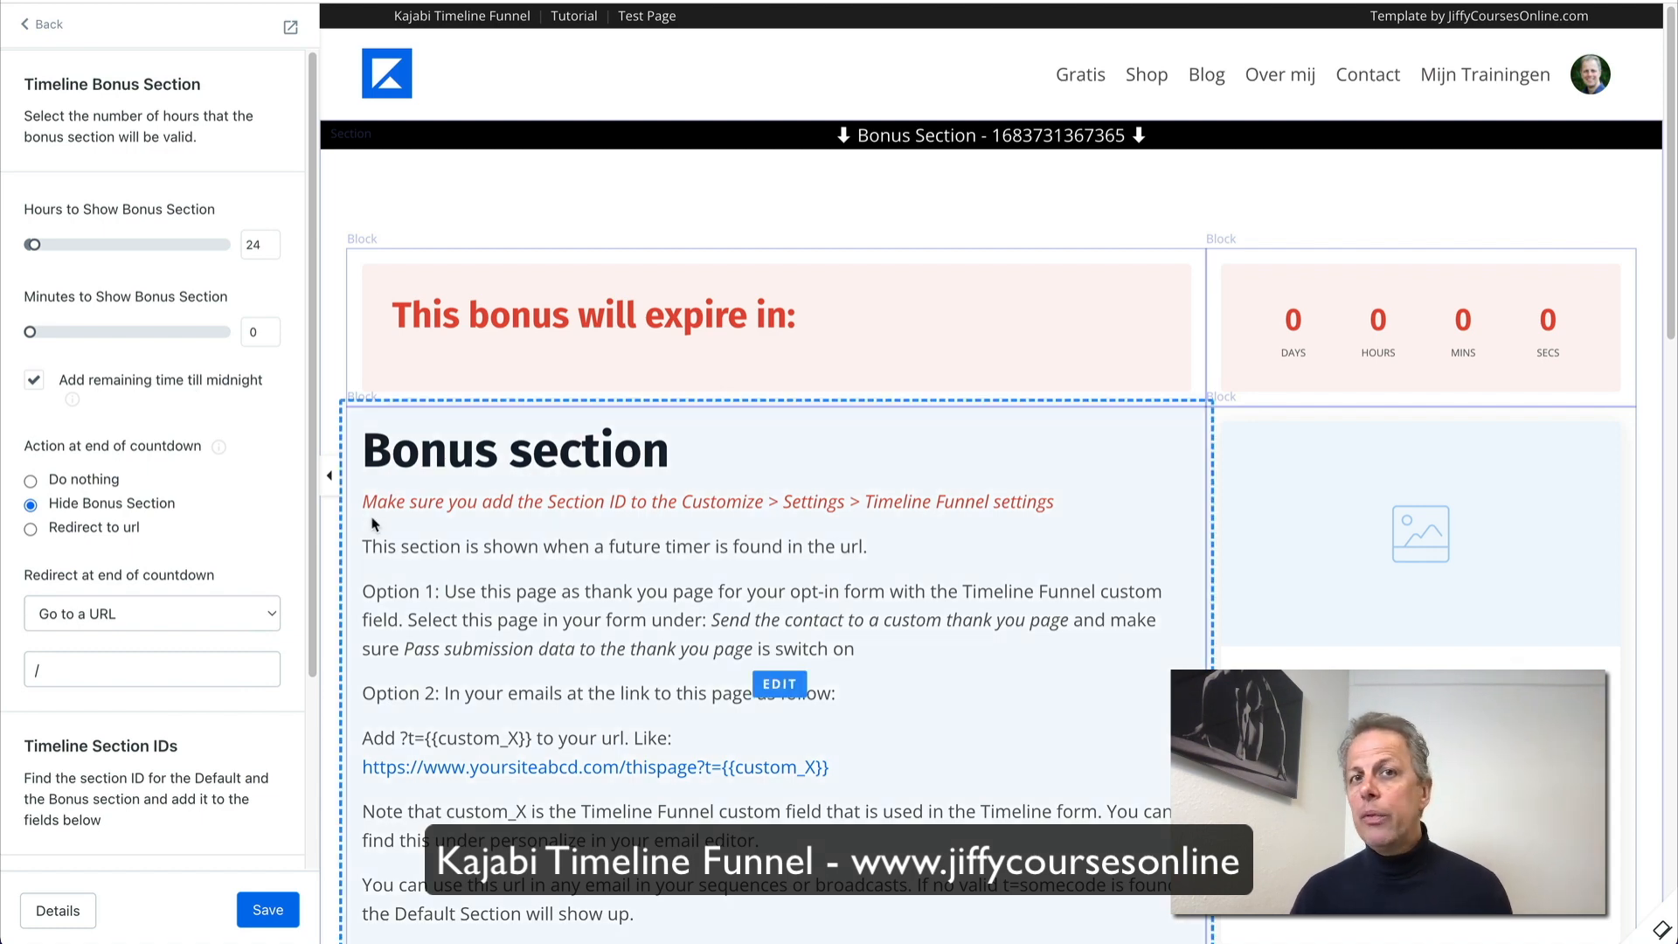
# Step: Delete the Text in Panel section below the Default section and save the landing page
pyautogui.scroll(-10, 693, 644)
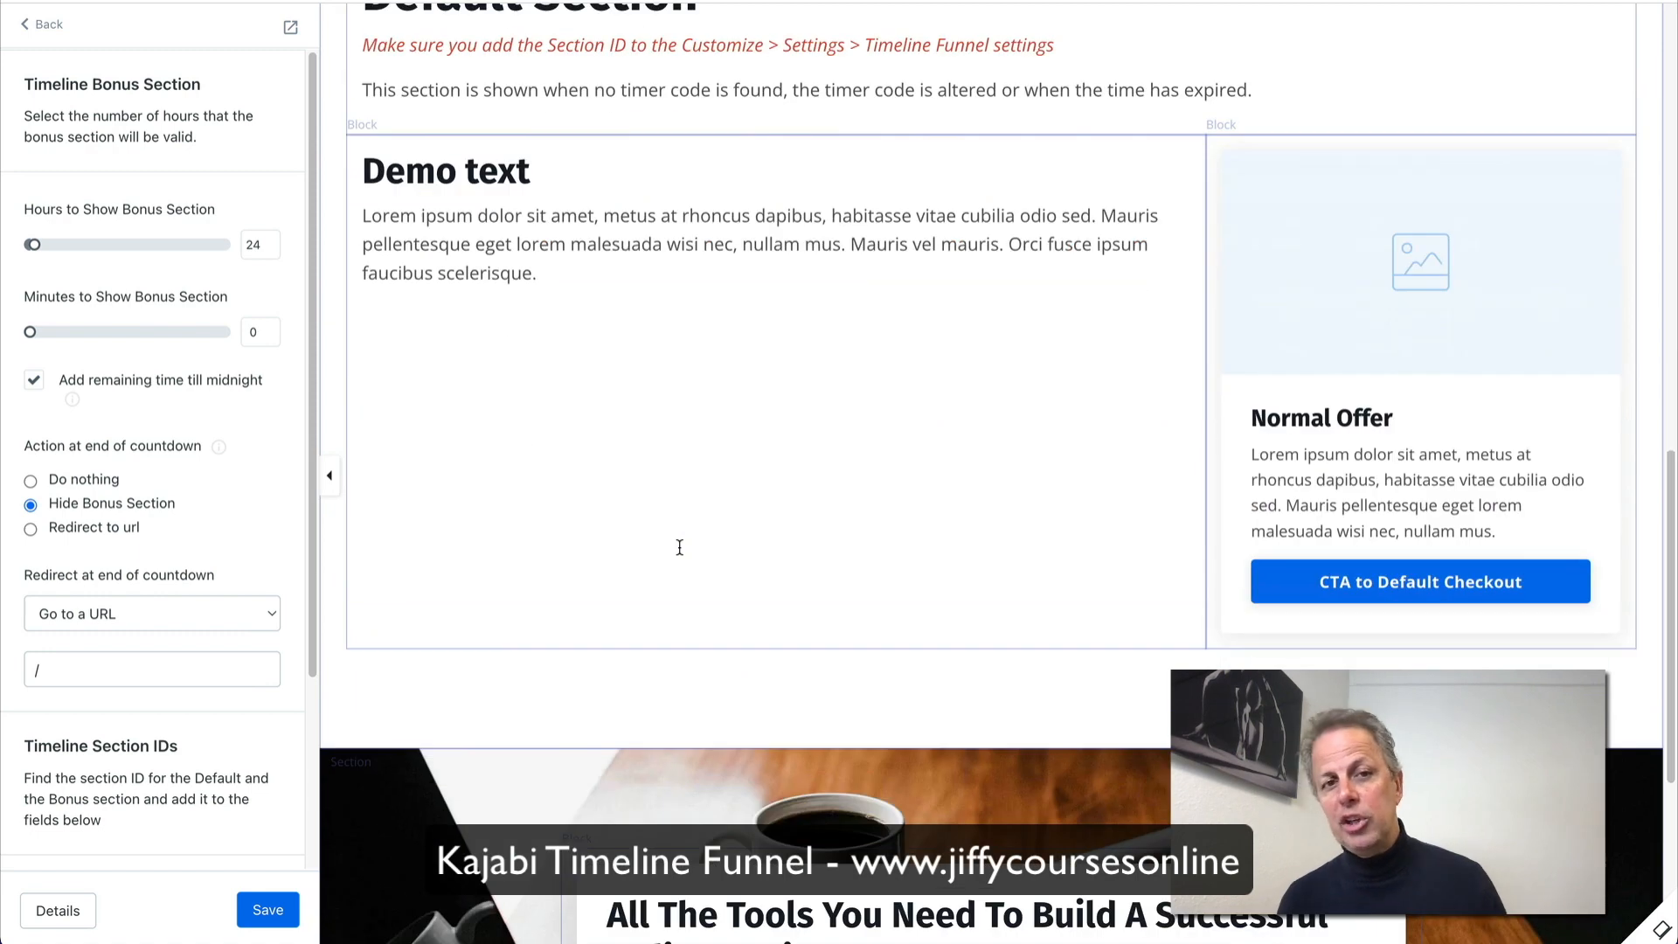
pyautogui.scroll(-10, 262, 787)
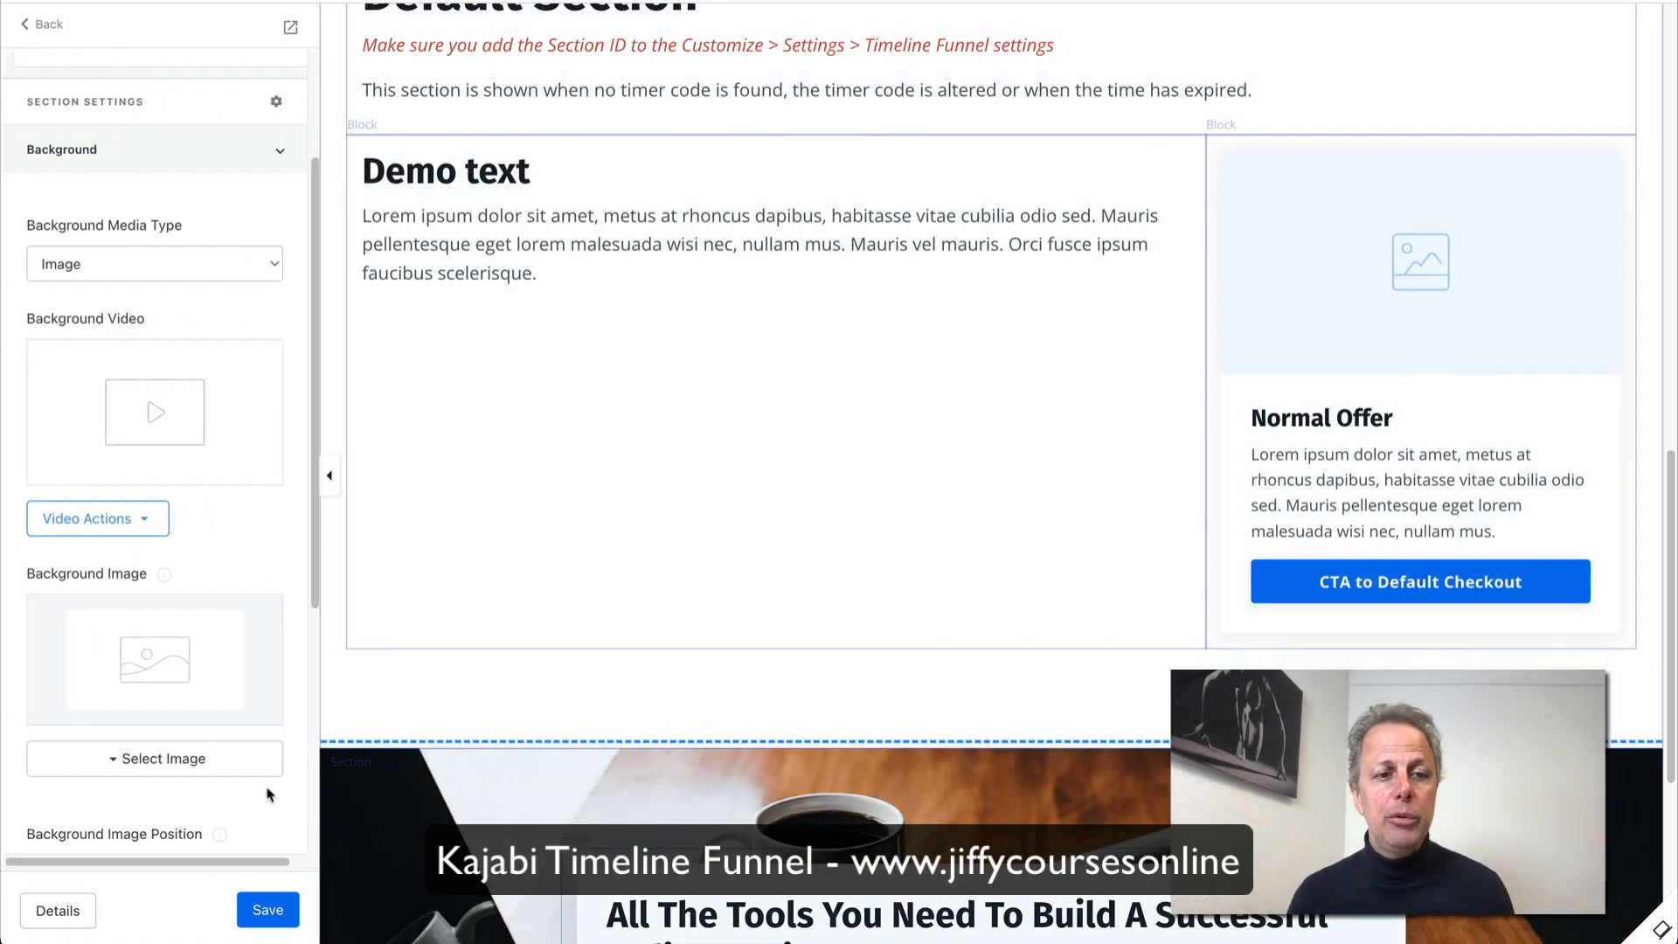
pyautogui.click(152, 823)
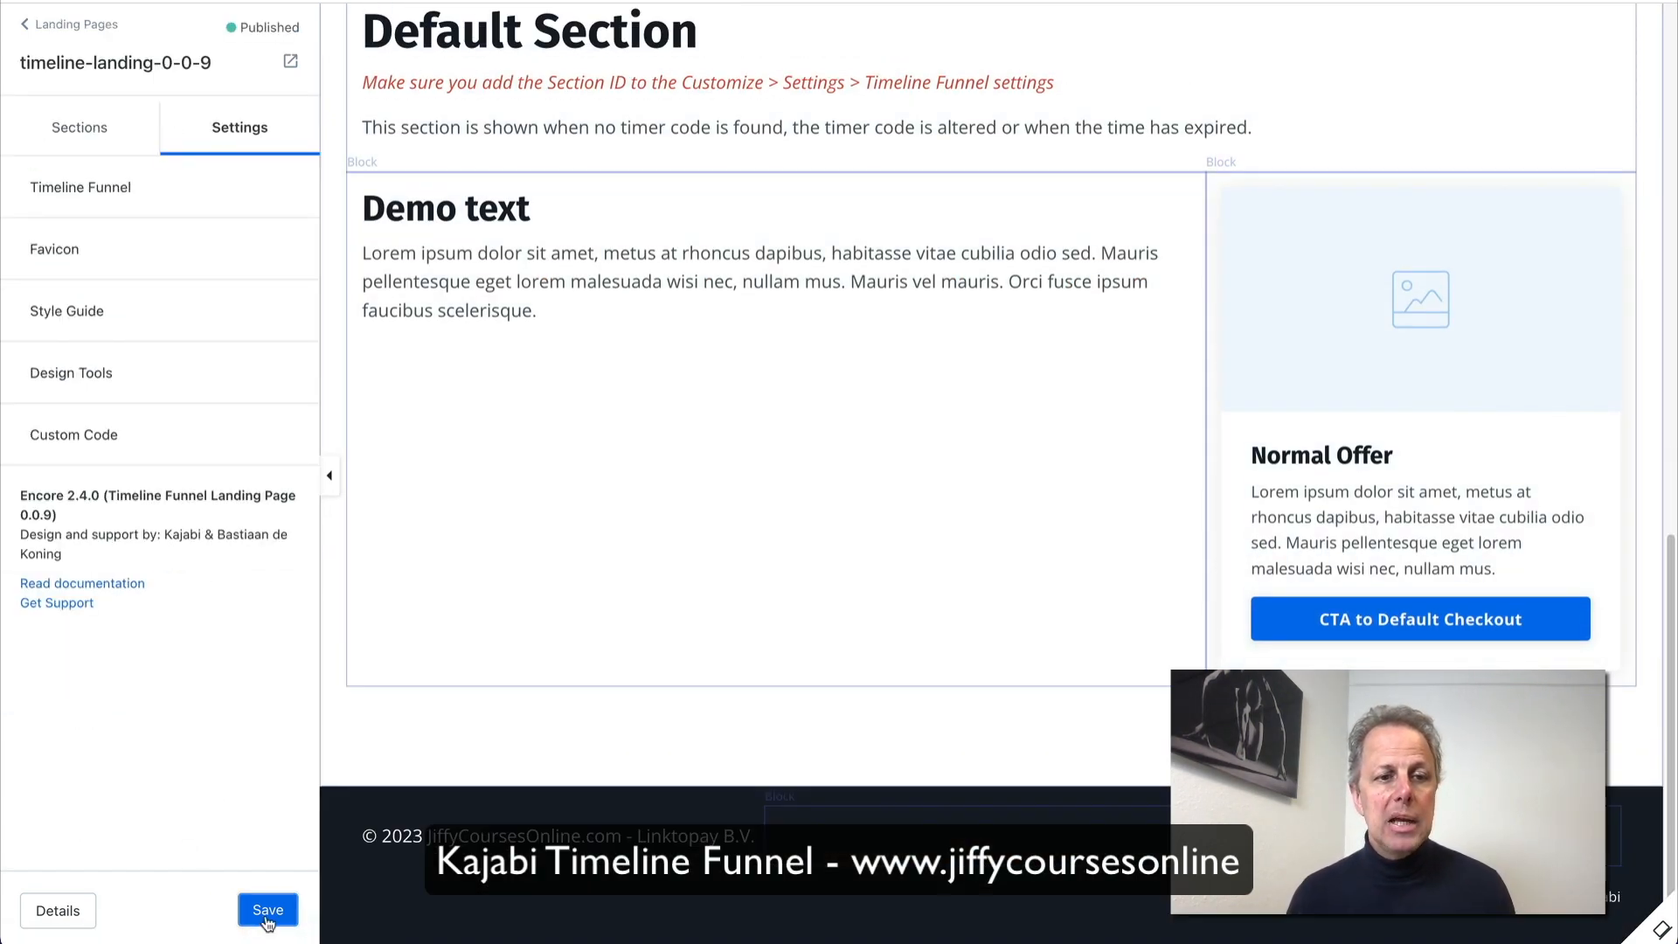
pyautogui.click(263, 909)
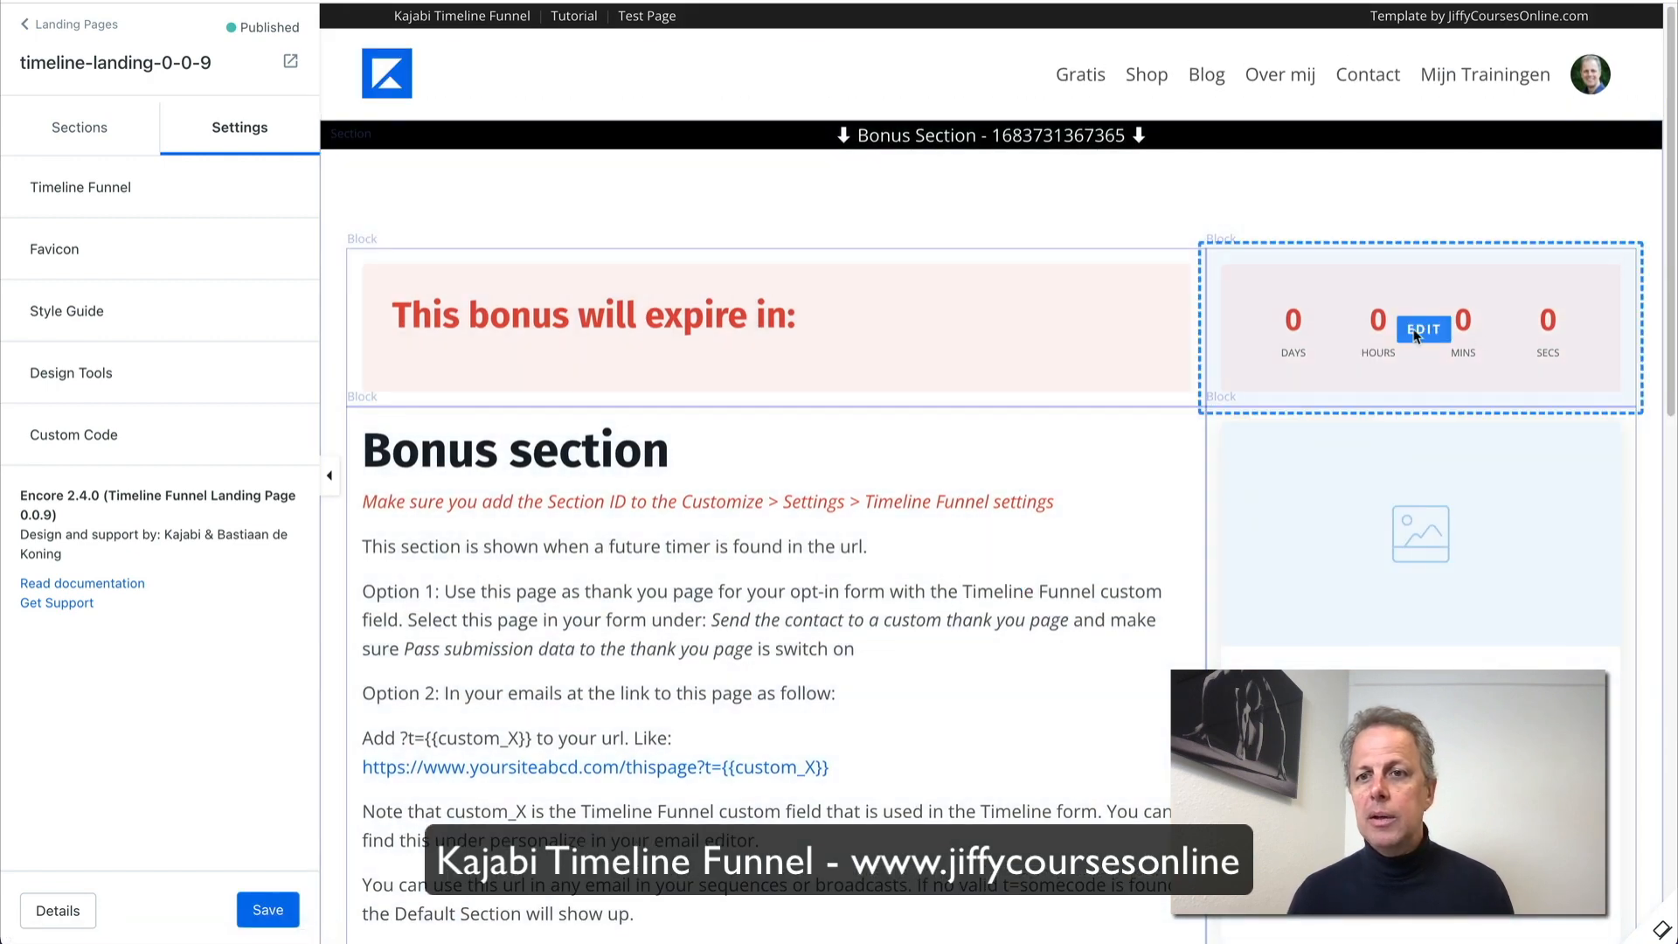
# Step: View the Timeline Countdown block's settings, then add a regular Countdown block to the Bonus section
pyautogui.click(1423, 329)
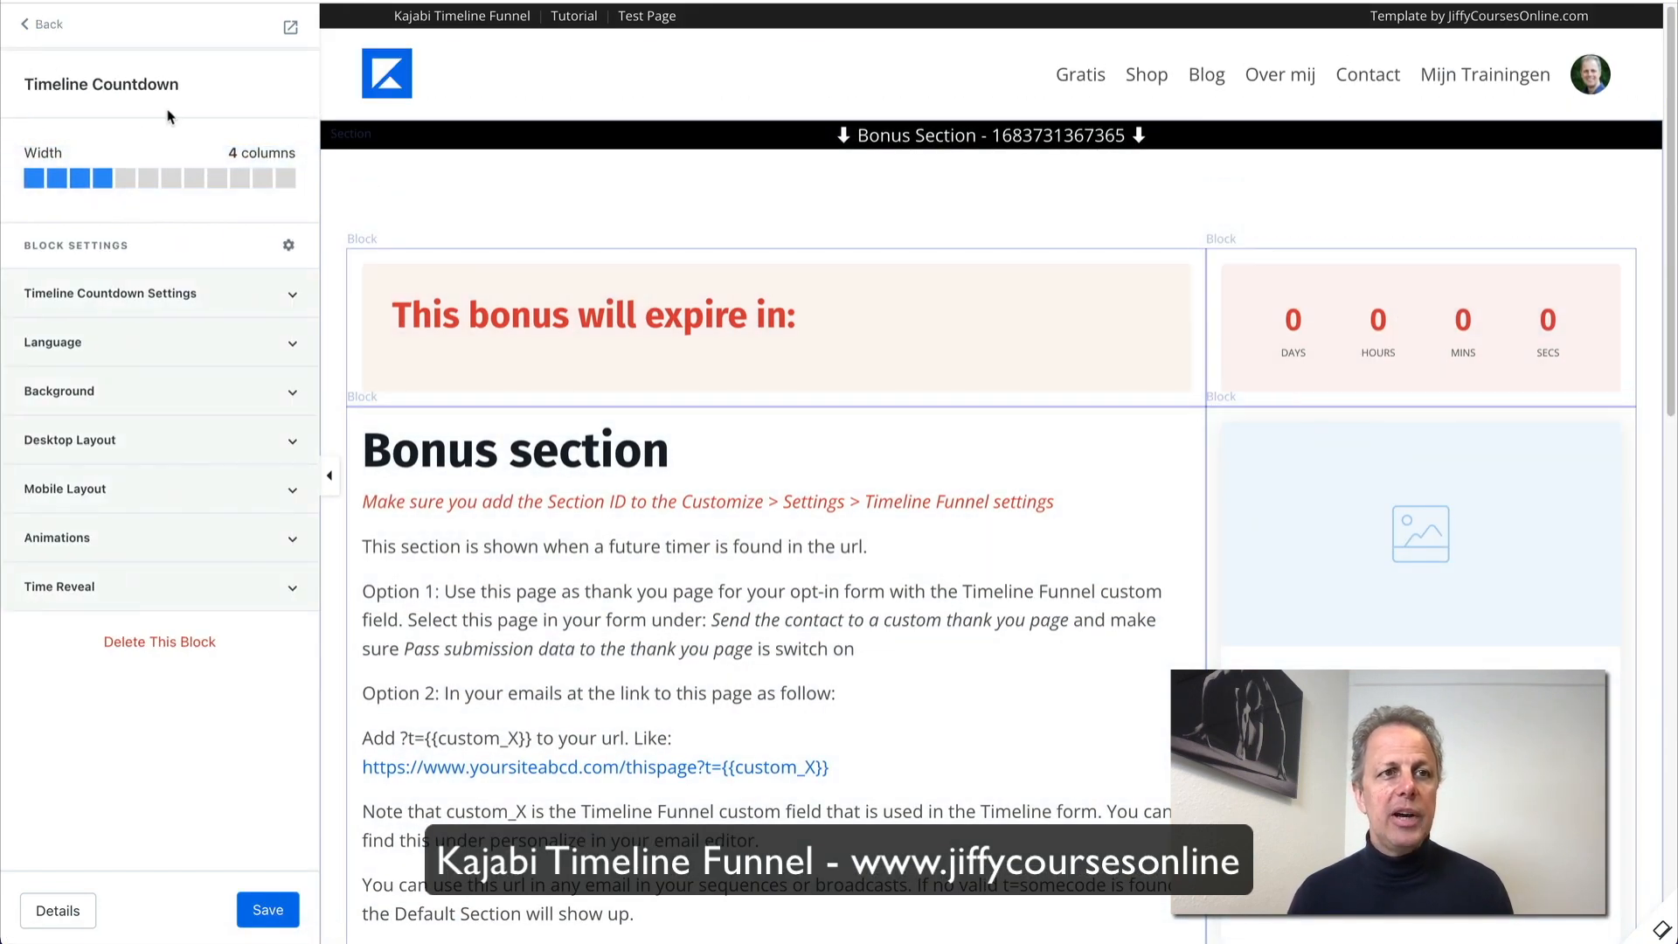
pyautogui.click(49, 25)
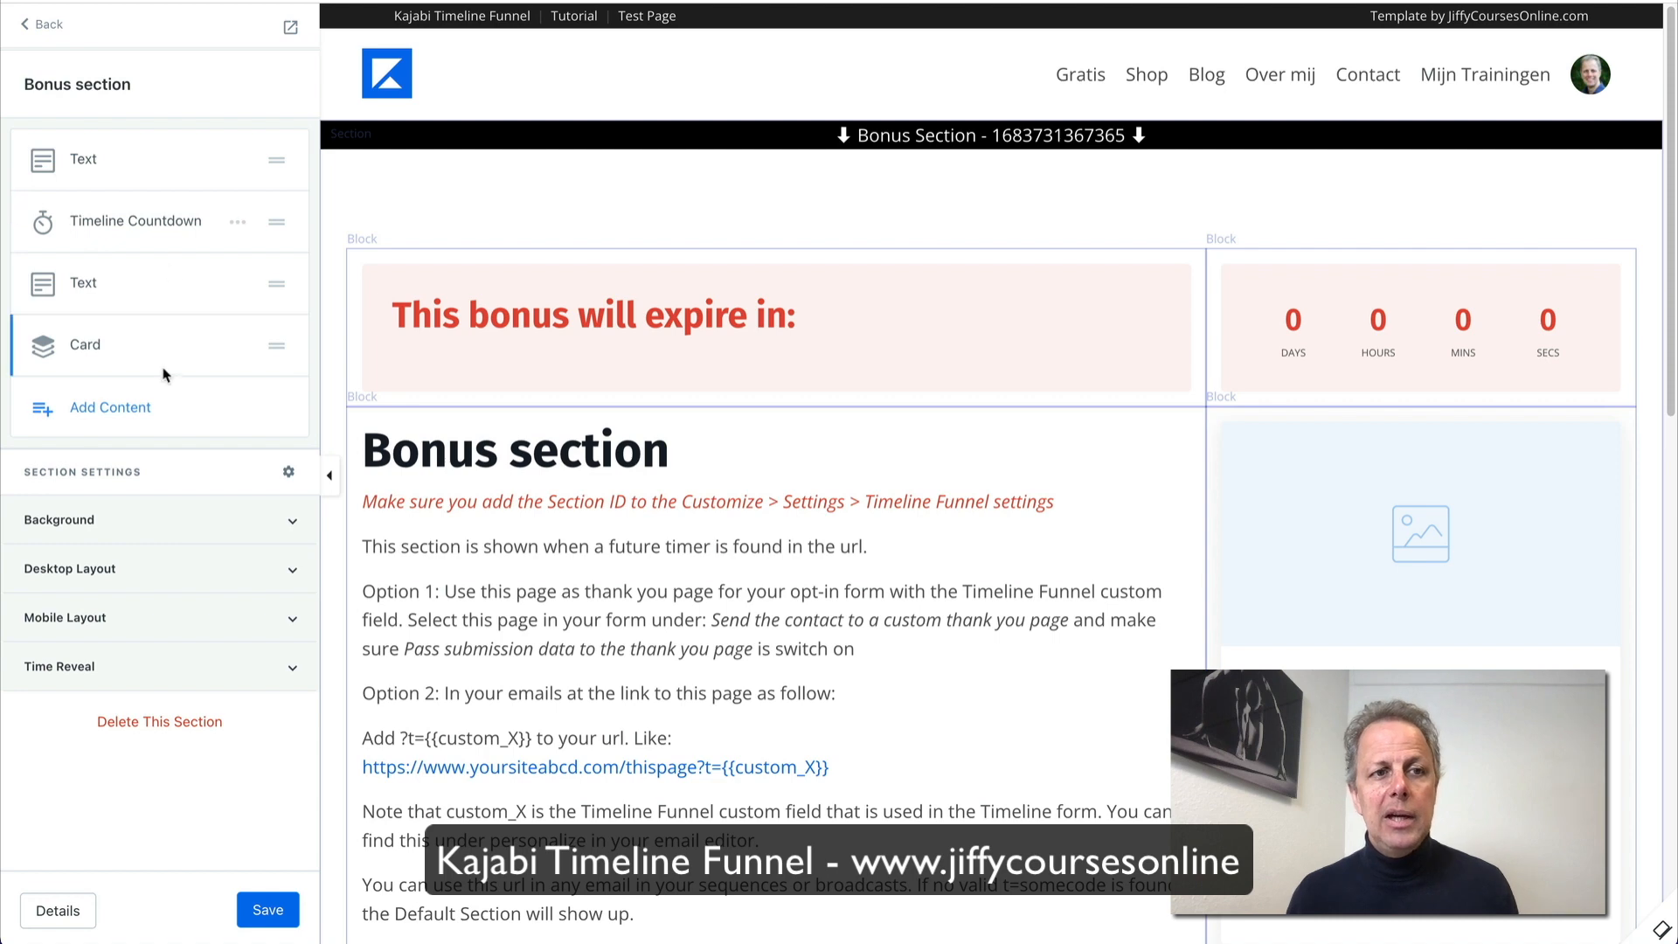
pyautogui.click(128, 408)
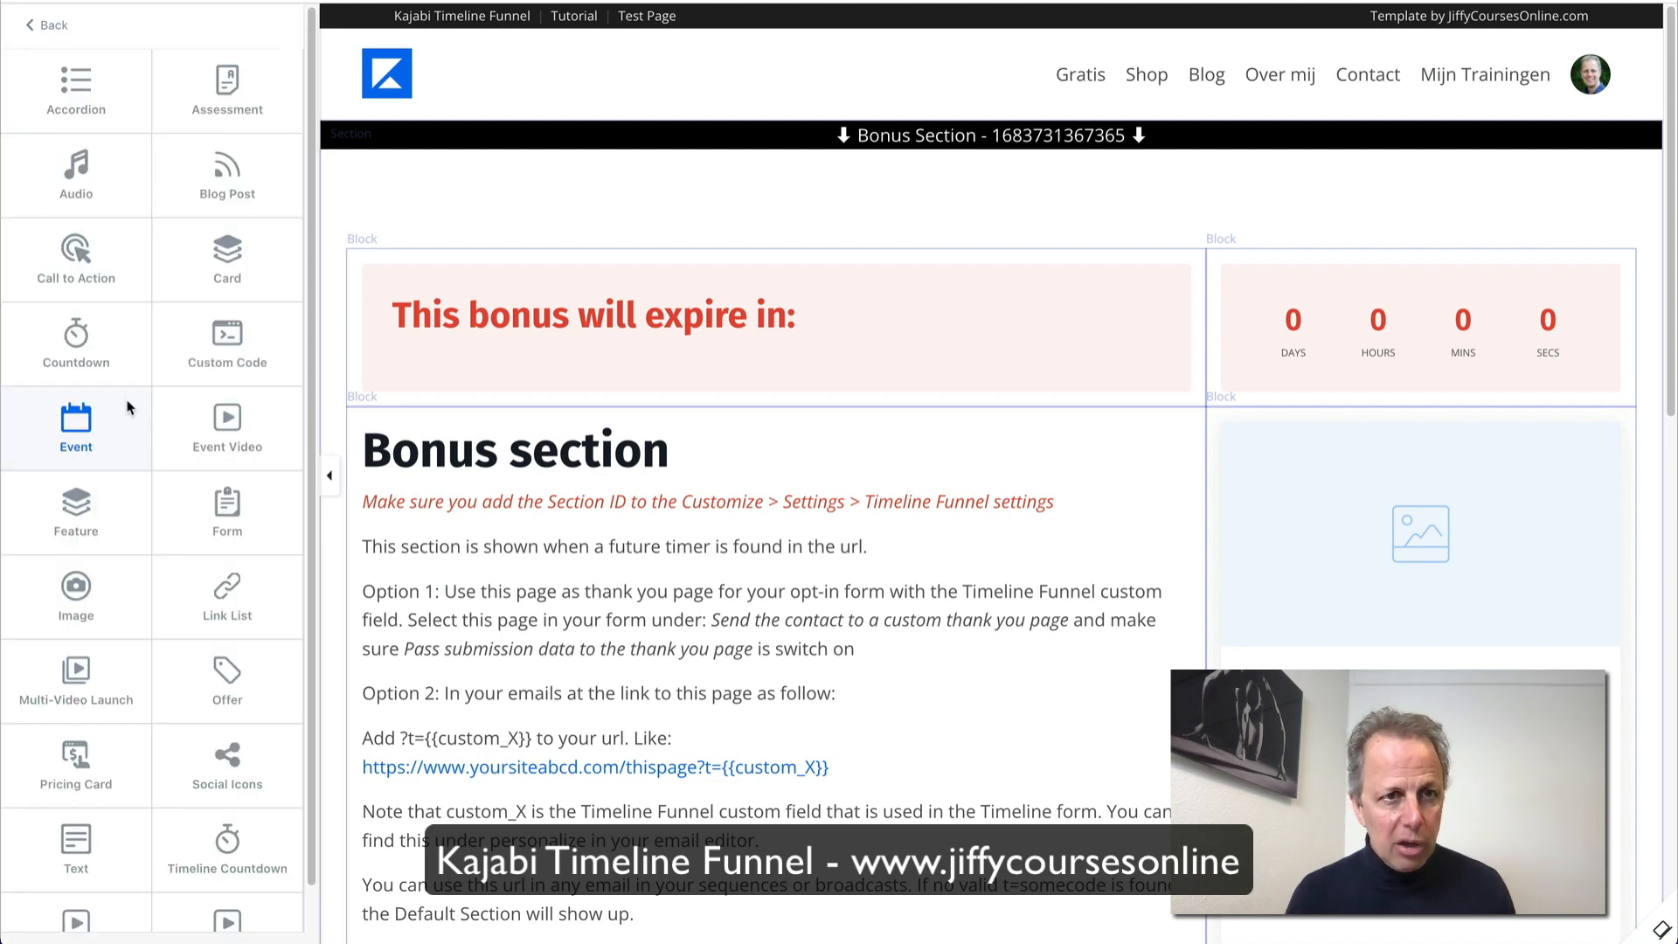
pyautogui.click(70, 347)
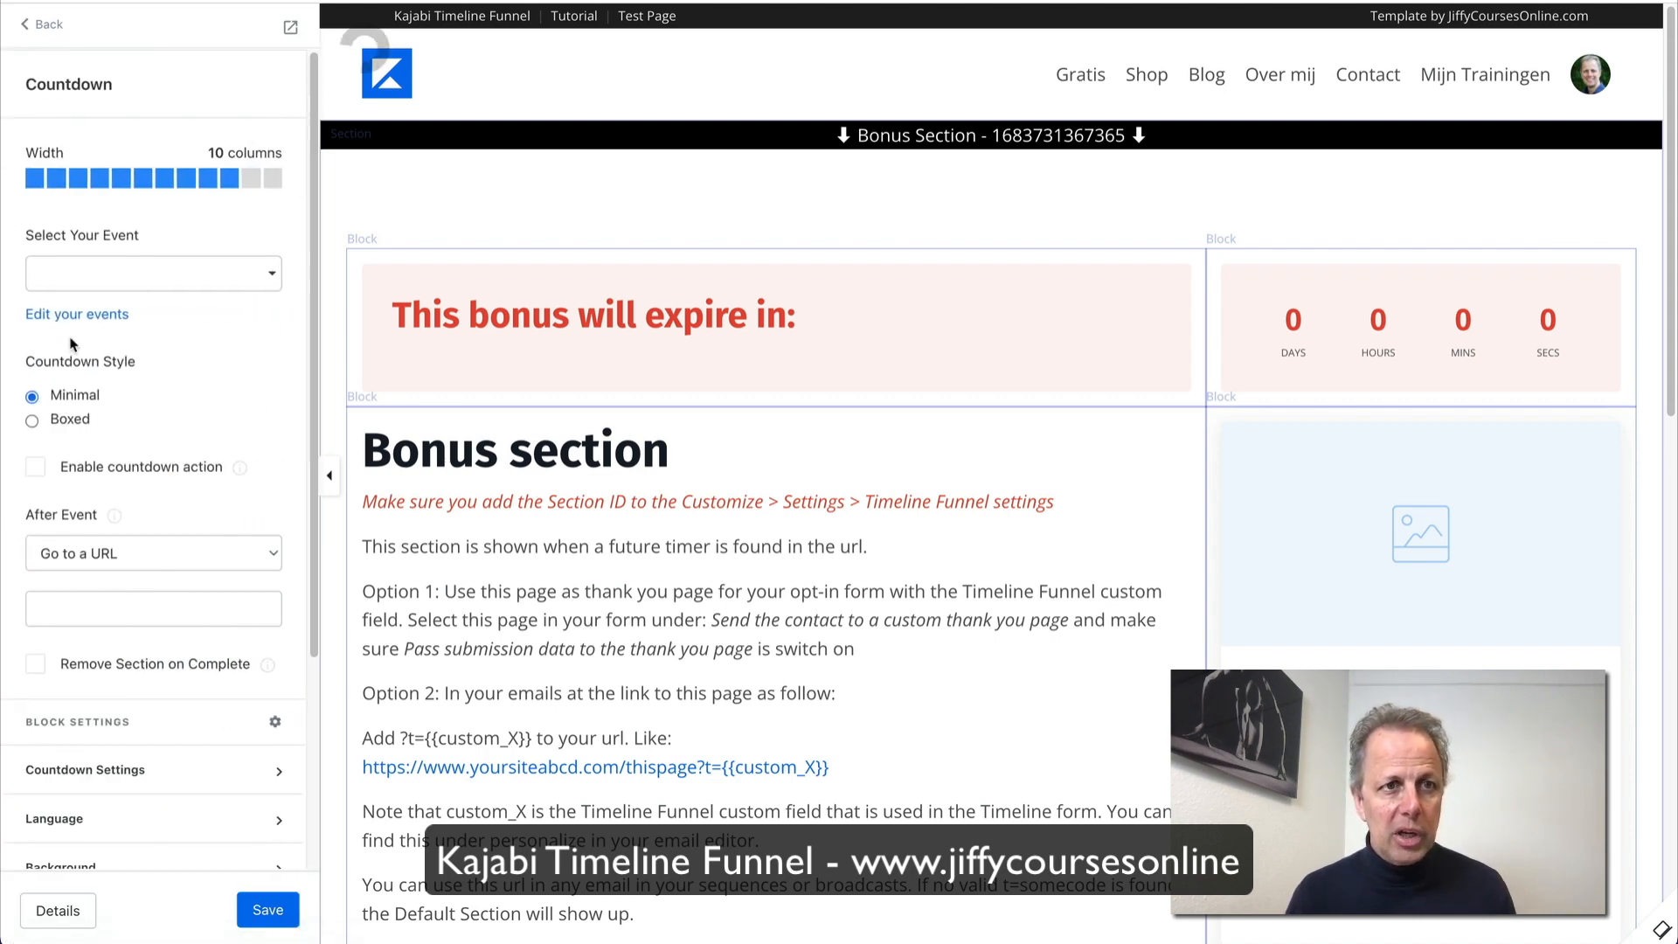
# Step: Delete the regular Countdown block at the end of the Bonus section
pyautogui.scroll(-10, 719, 527)
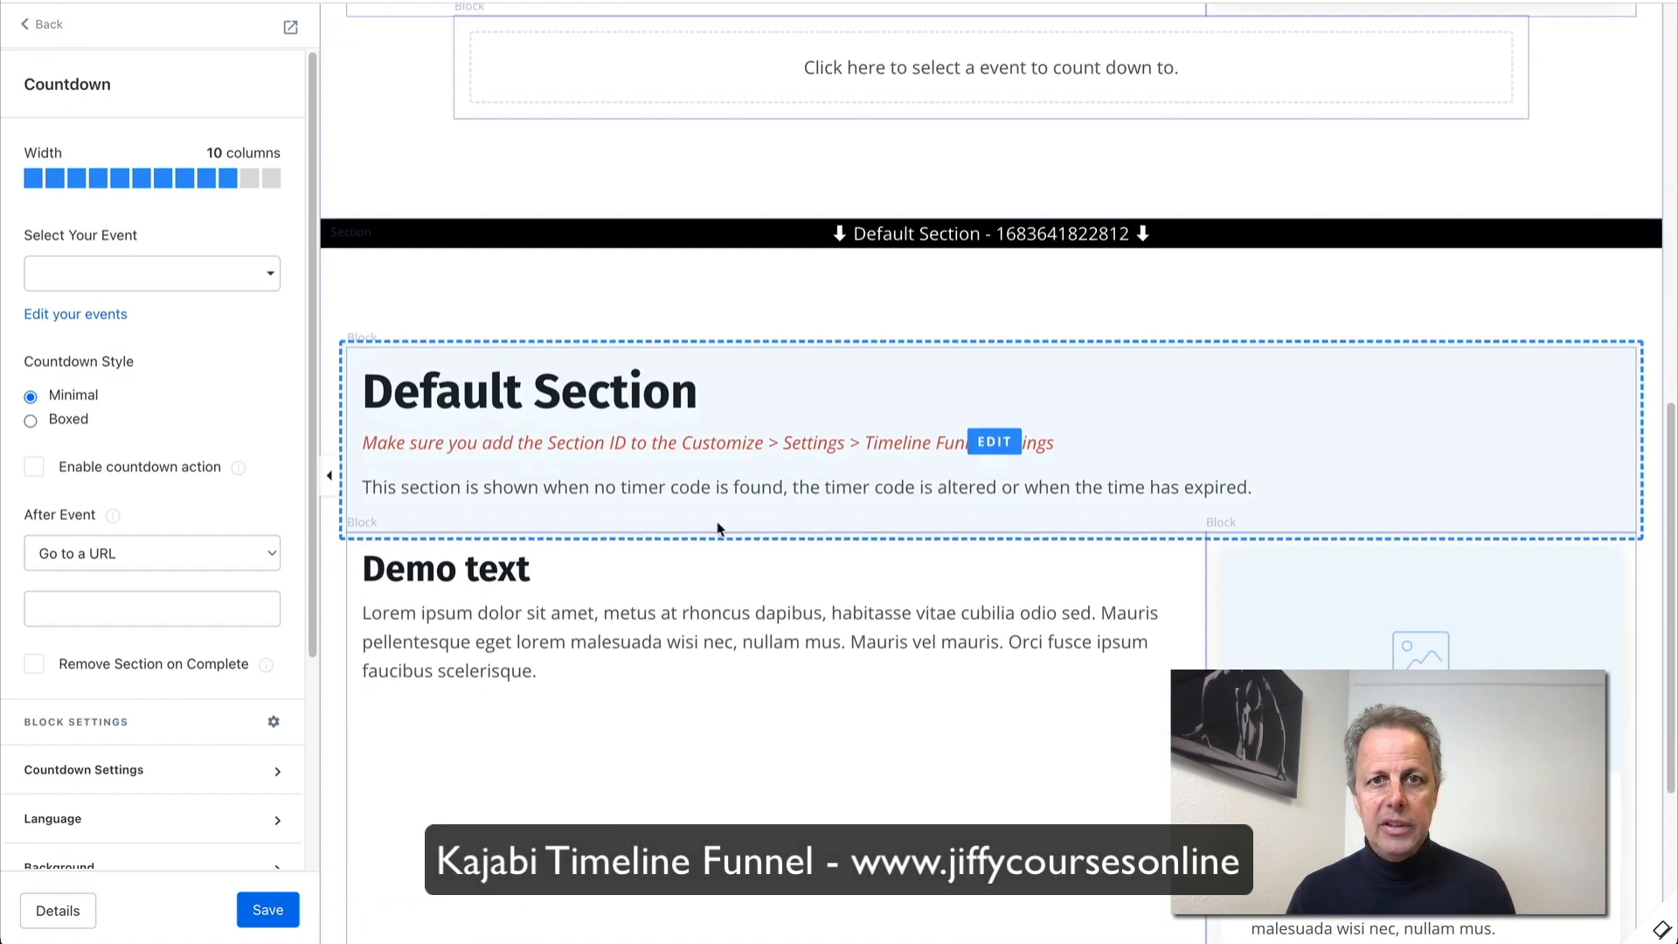
pyautogui.scroll(3, 1108, 320)
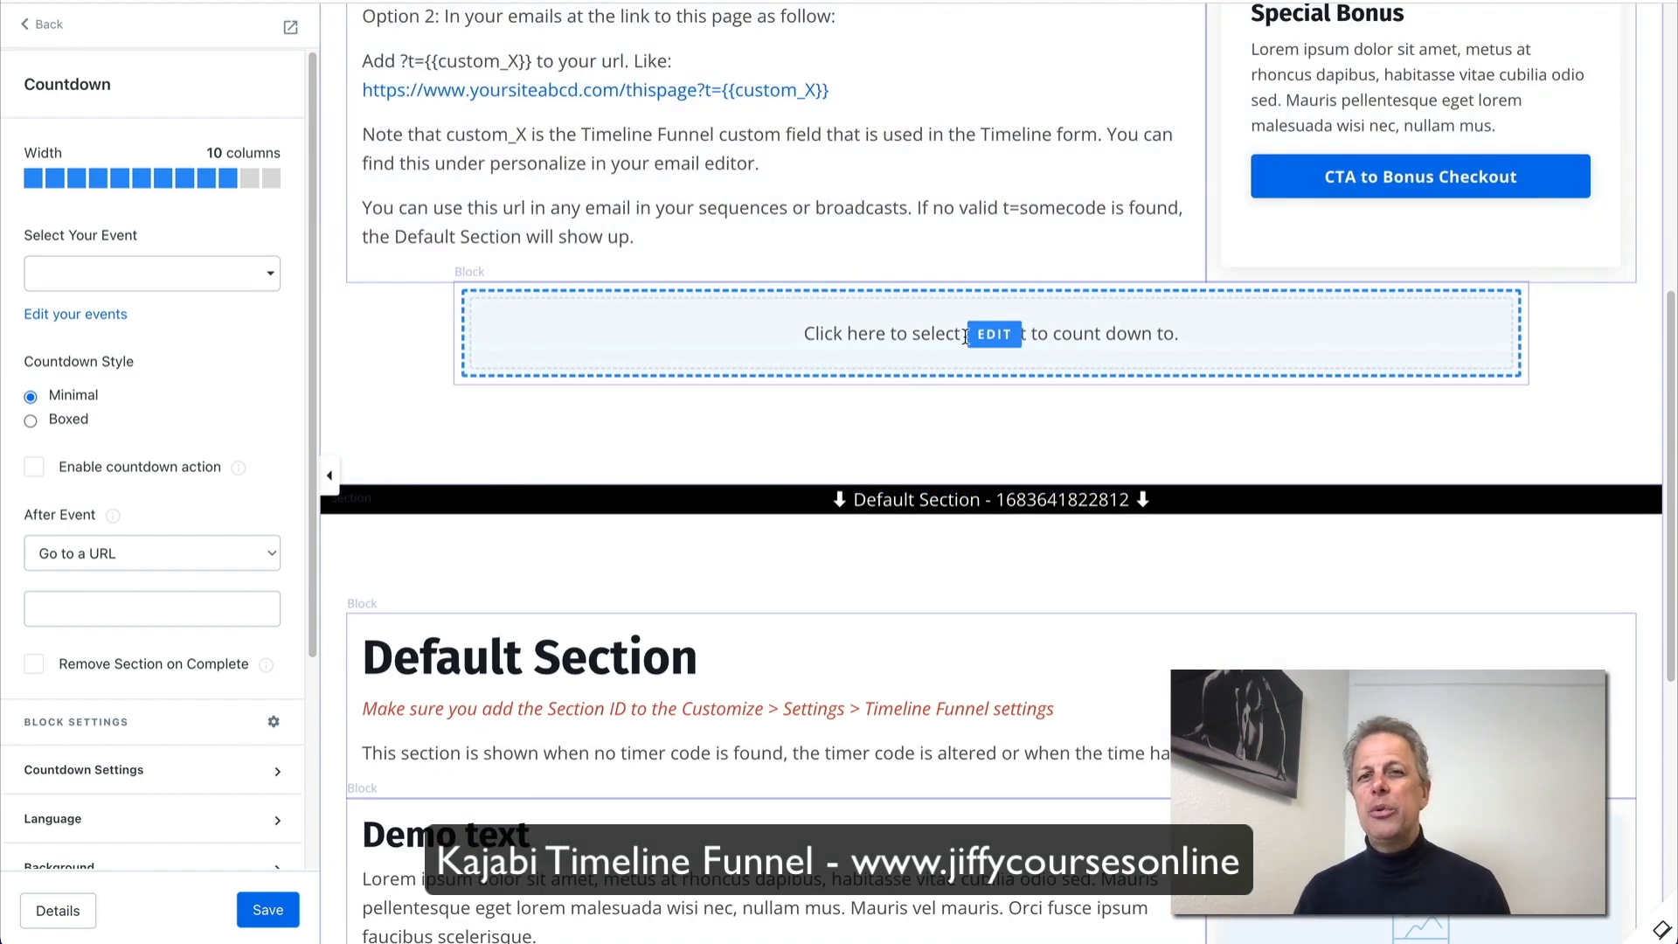
pyautogui.click(44, 29)
pyautogui.click(237, 408)
pyautogui.click(129, 560)
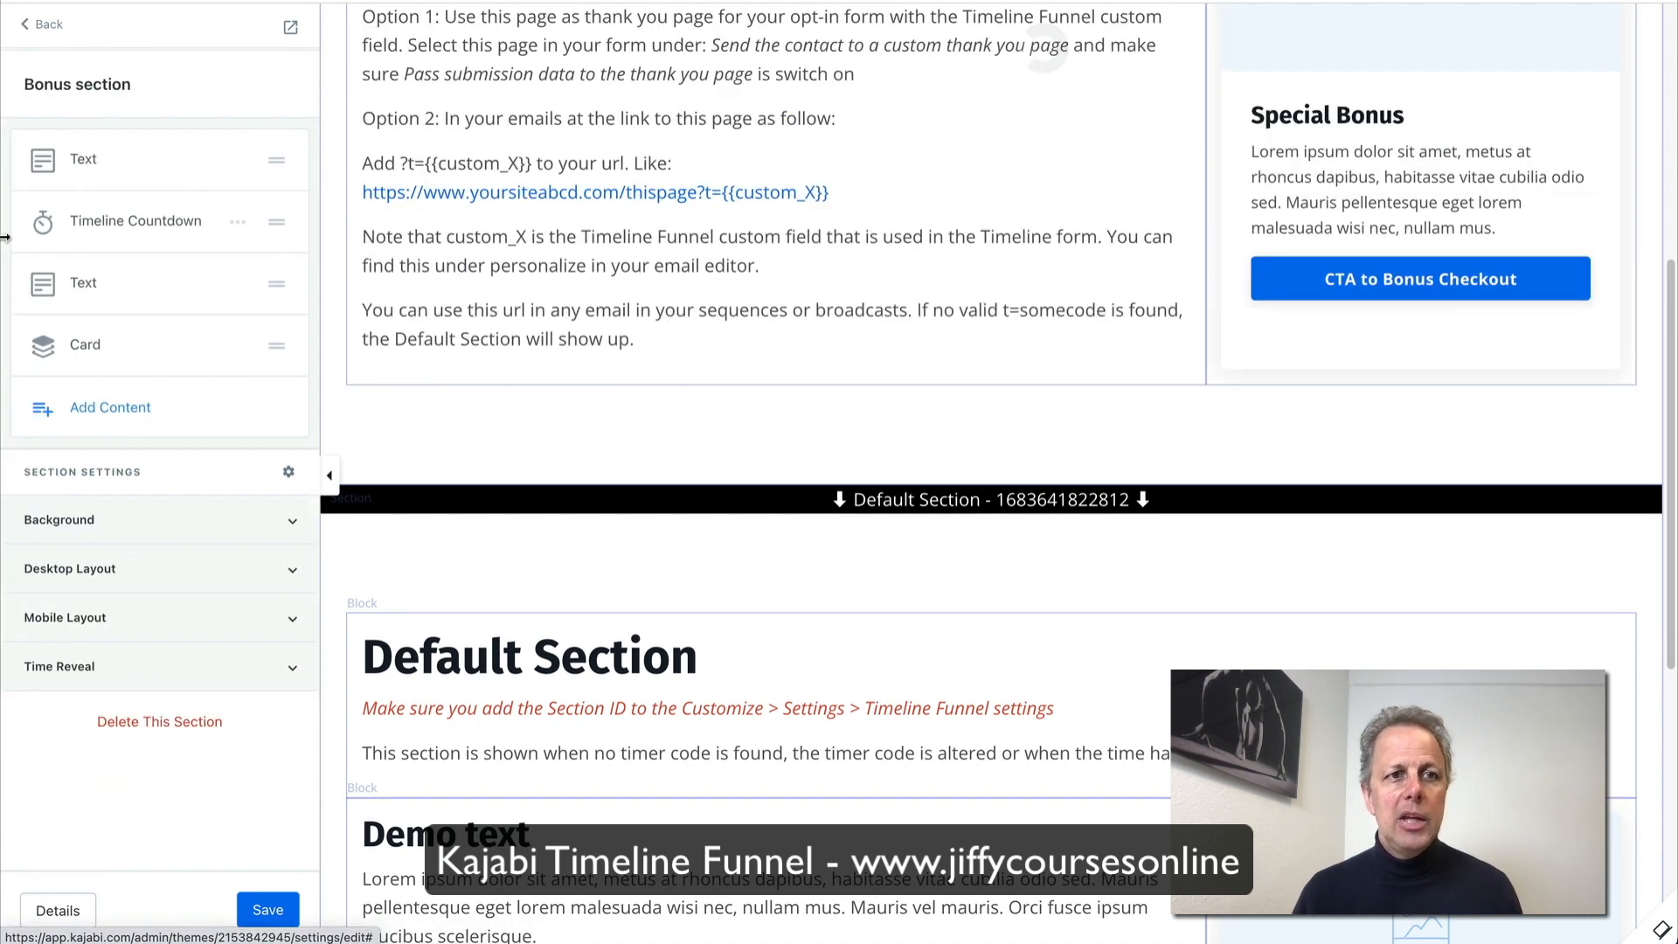
# Step: Set the Bonus section's Timeline Countdown block to label size 12 and number size 32
pyautogui.click(136, 221)
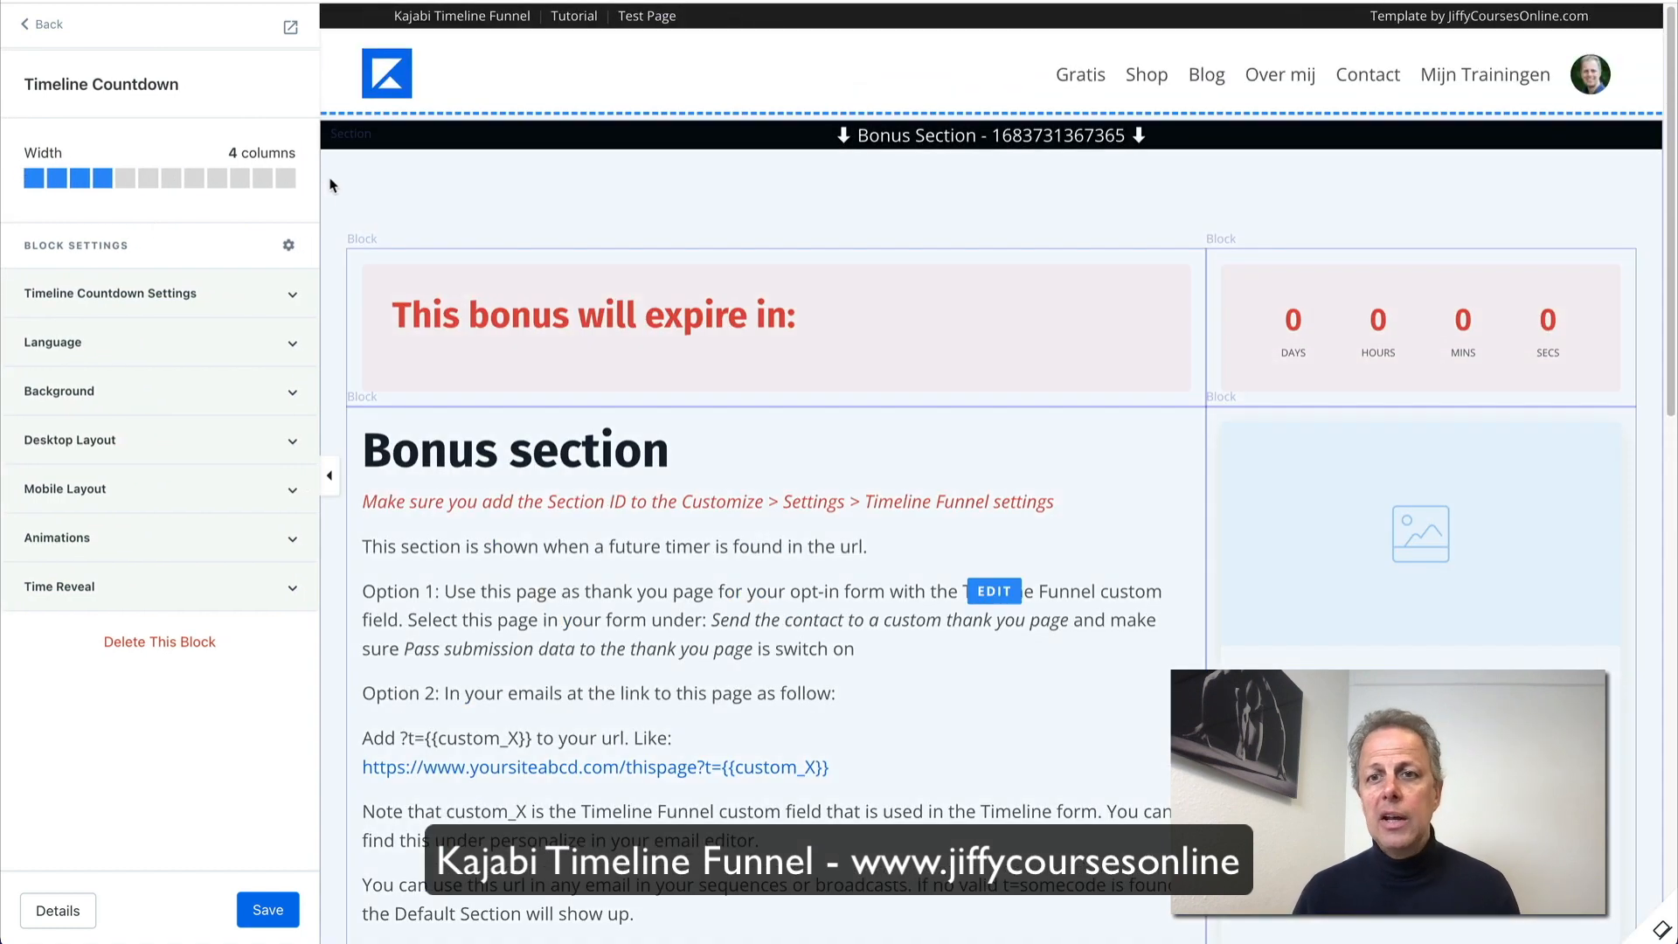
pyautogui.click(190, 297)
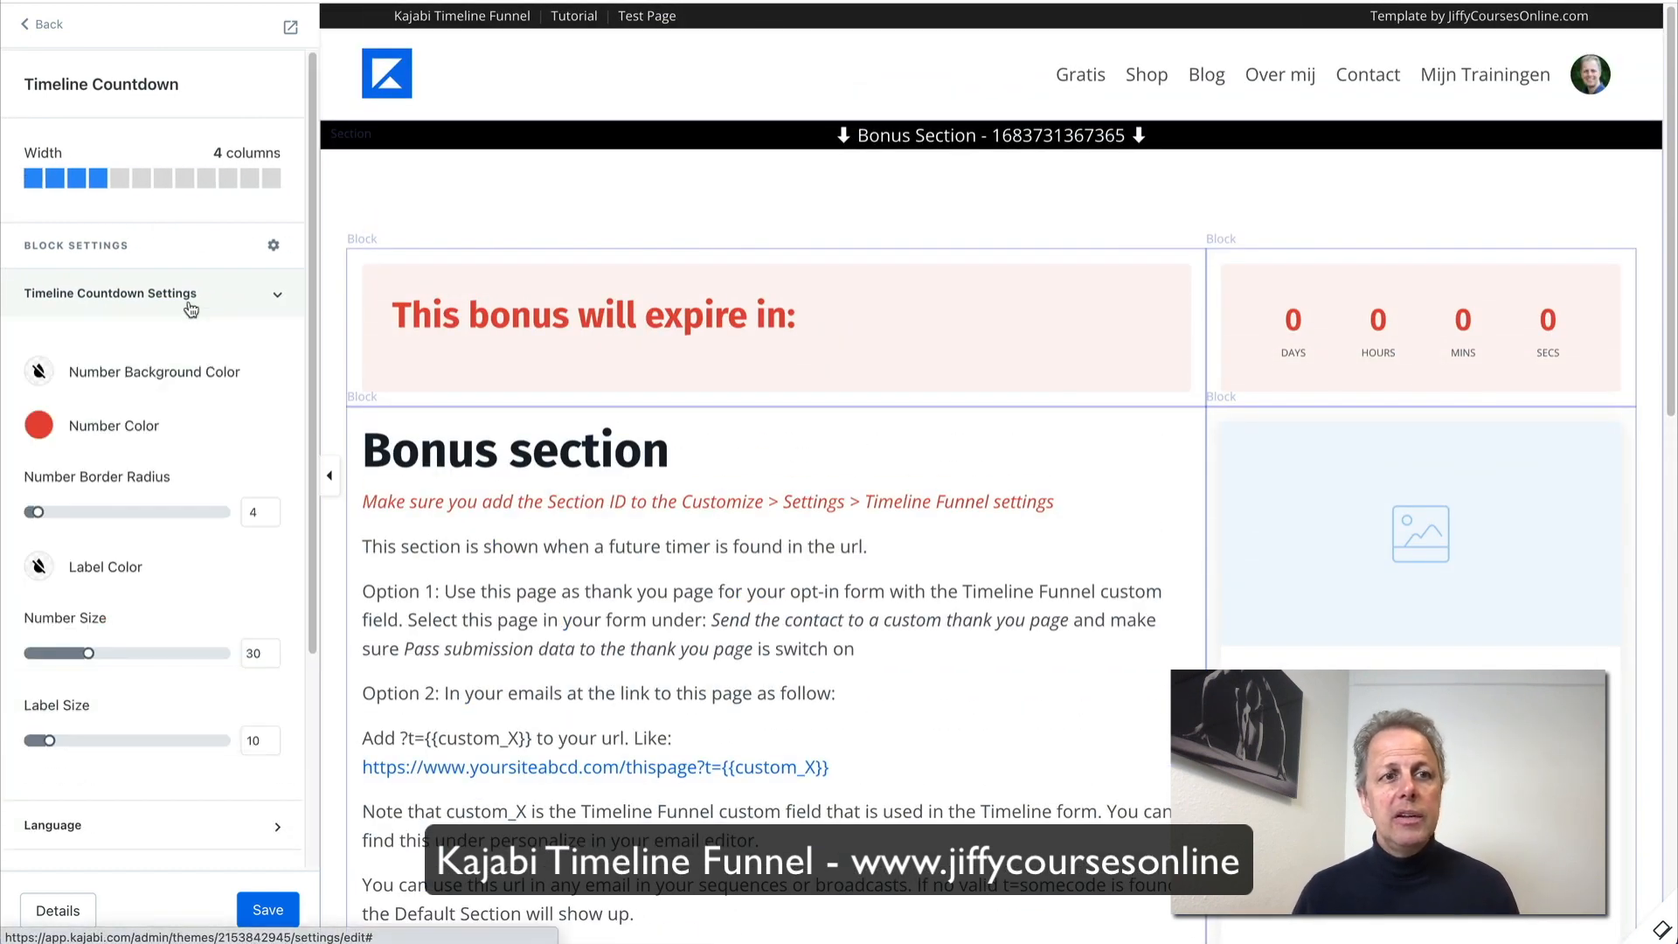
pyautogui.scroll(-2, 32, 229)
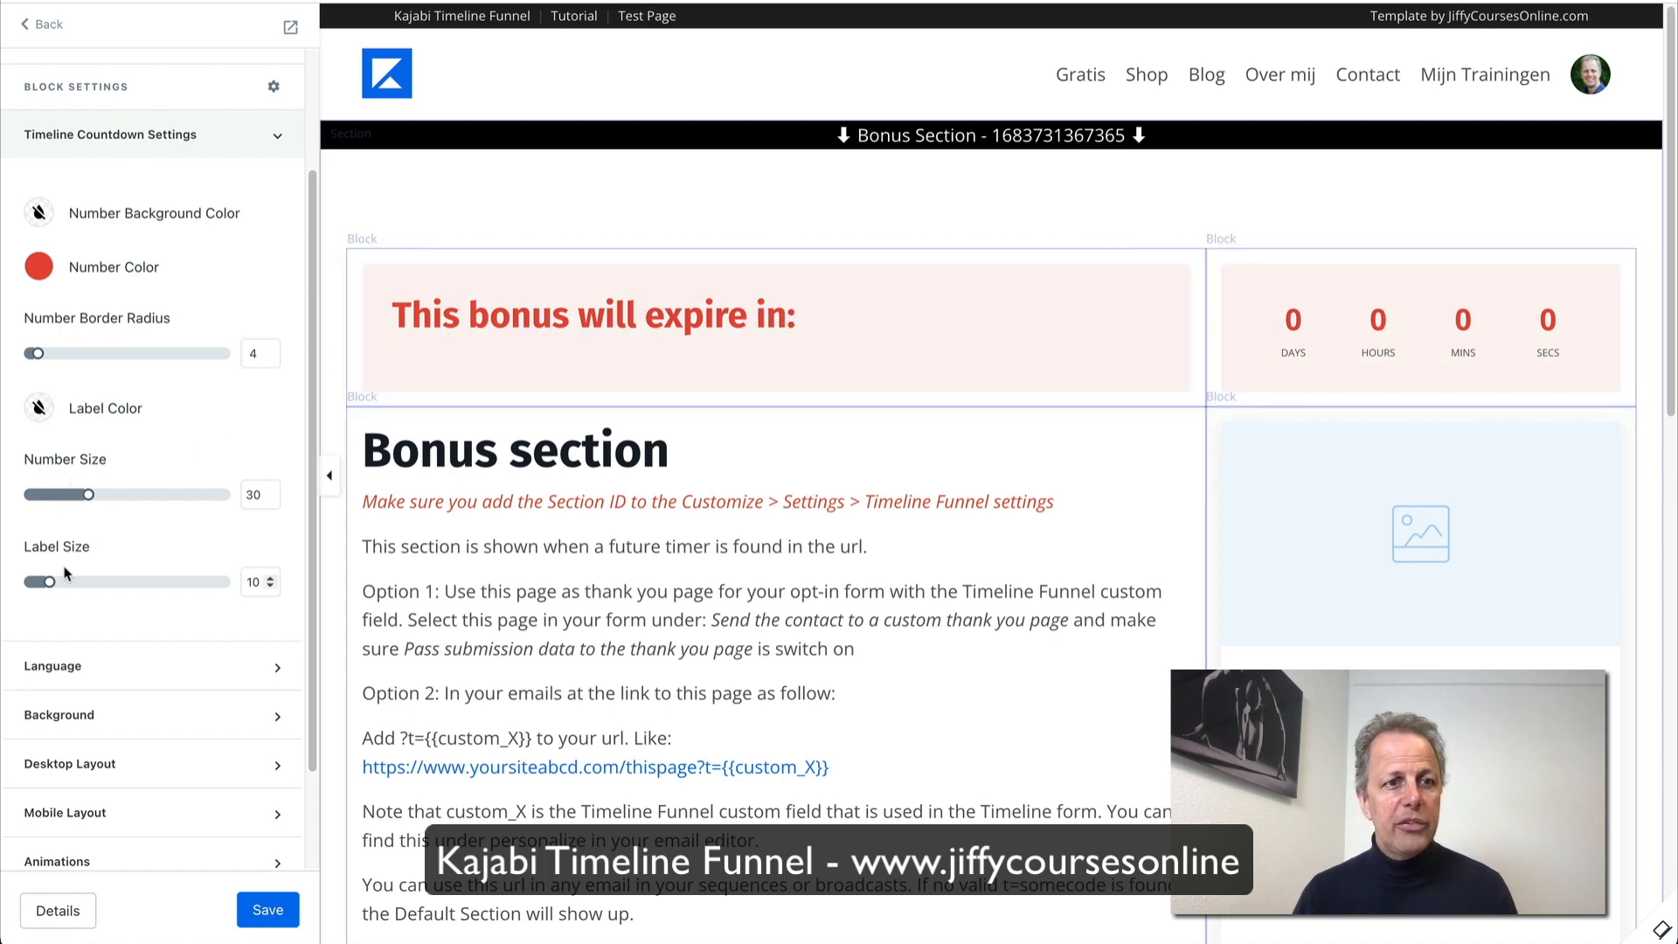
pyautogui.moveTo(48, 581)
pyautogui.mouseDown()
pyautogui.moveTo(91, 583)
pyautogui.moveTo(54, 586)
pyautogui.mouseUp()
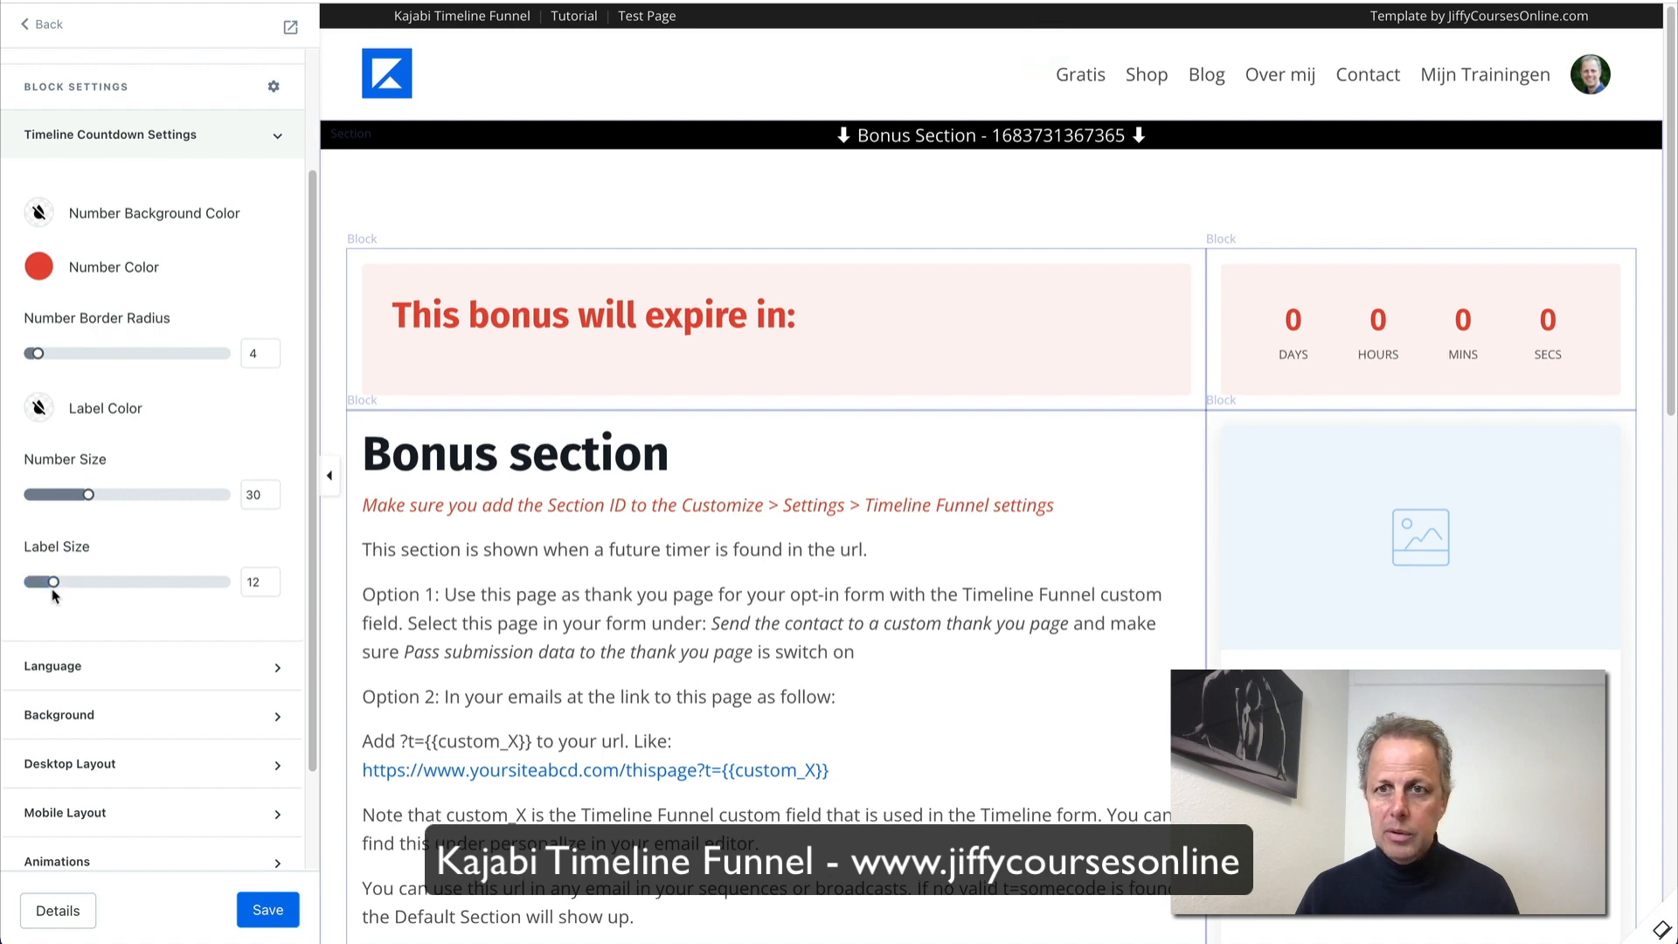
pyautogui.moveTo(86, 493)
pyautogui.mouseDown()
pyautogui.moveTo(150, 494)
pyautogui.moveTo(41, 495)
pyautogui.moveTo(93, 497)
pyautogui.mouseUp()
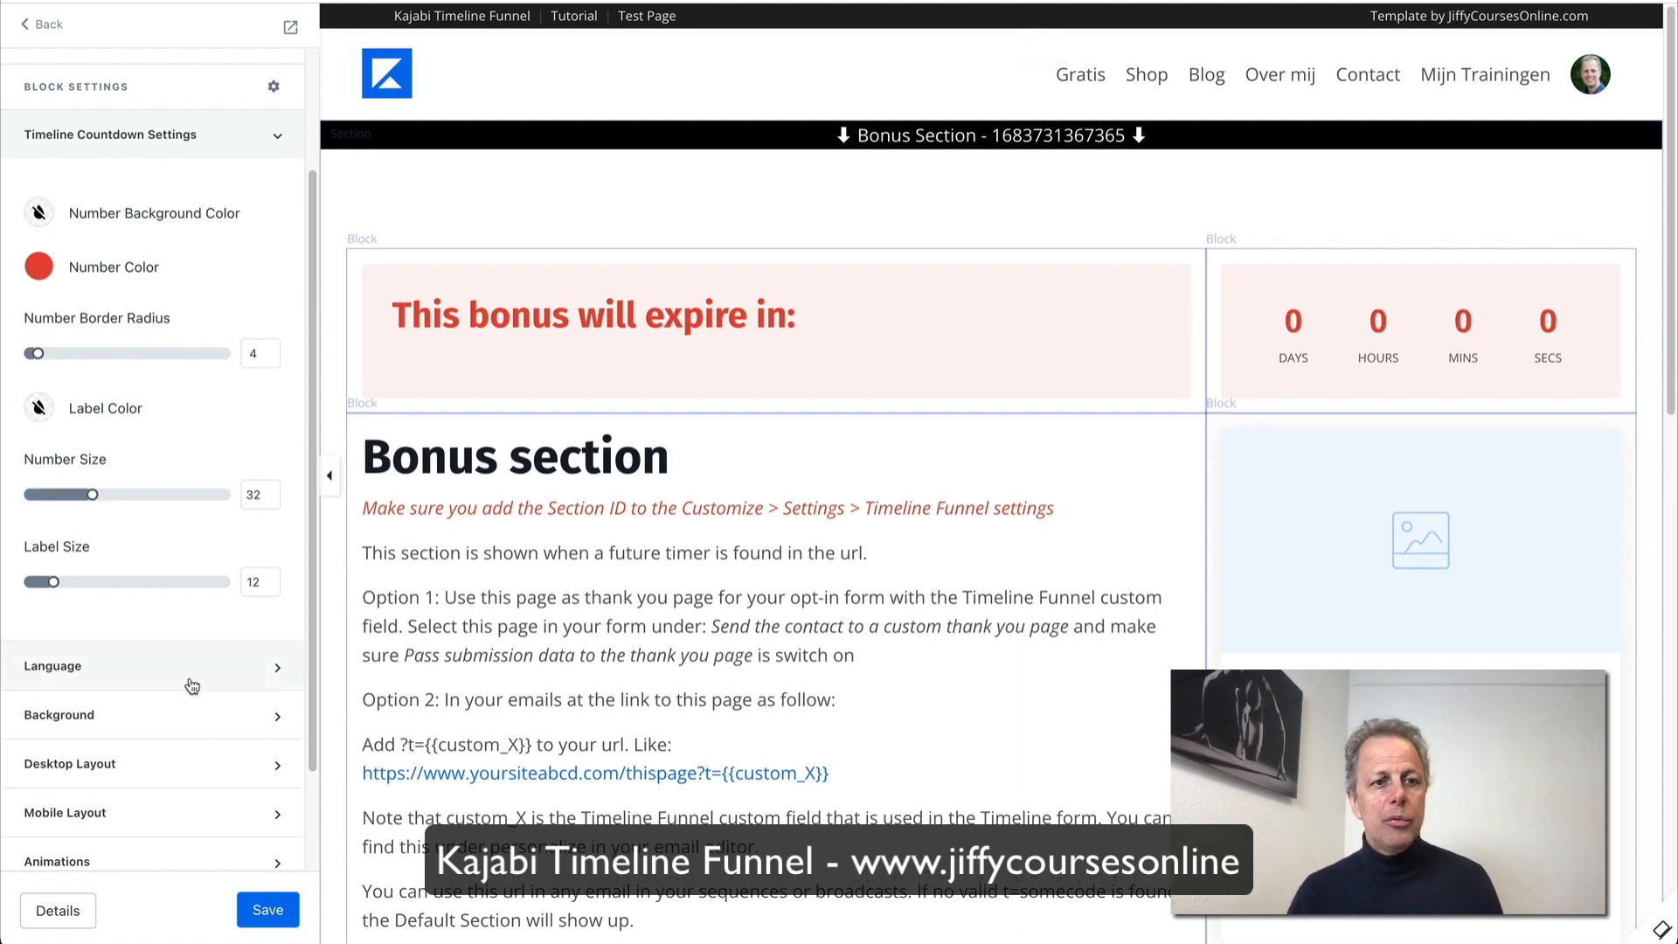
# Step: View the Timeline Countdown block's language labels, save the landing page and return to the landing pages list
pyautogui.click(61, 675)
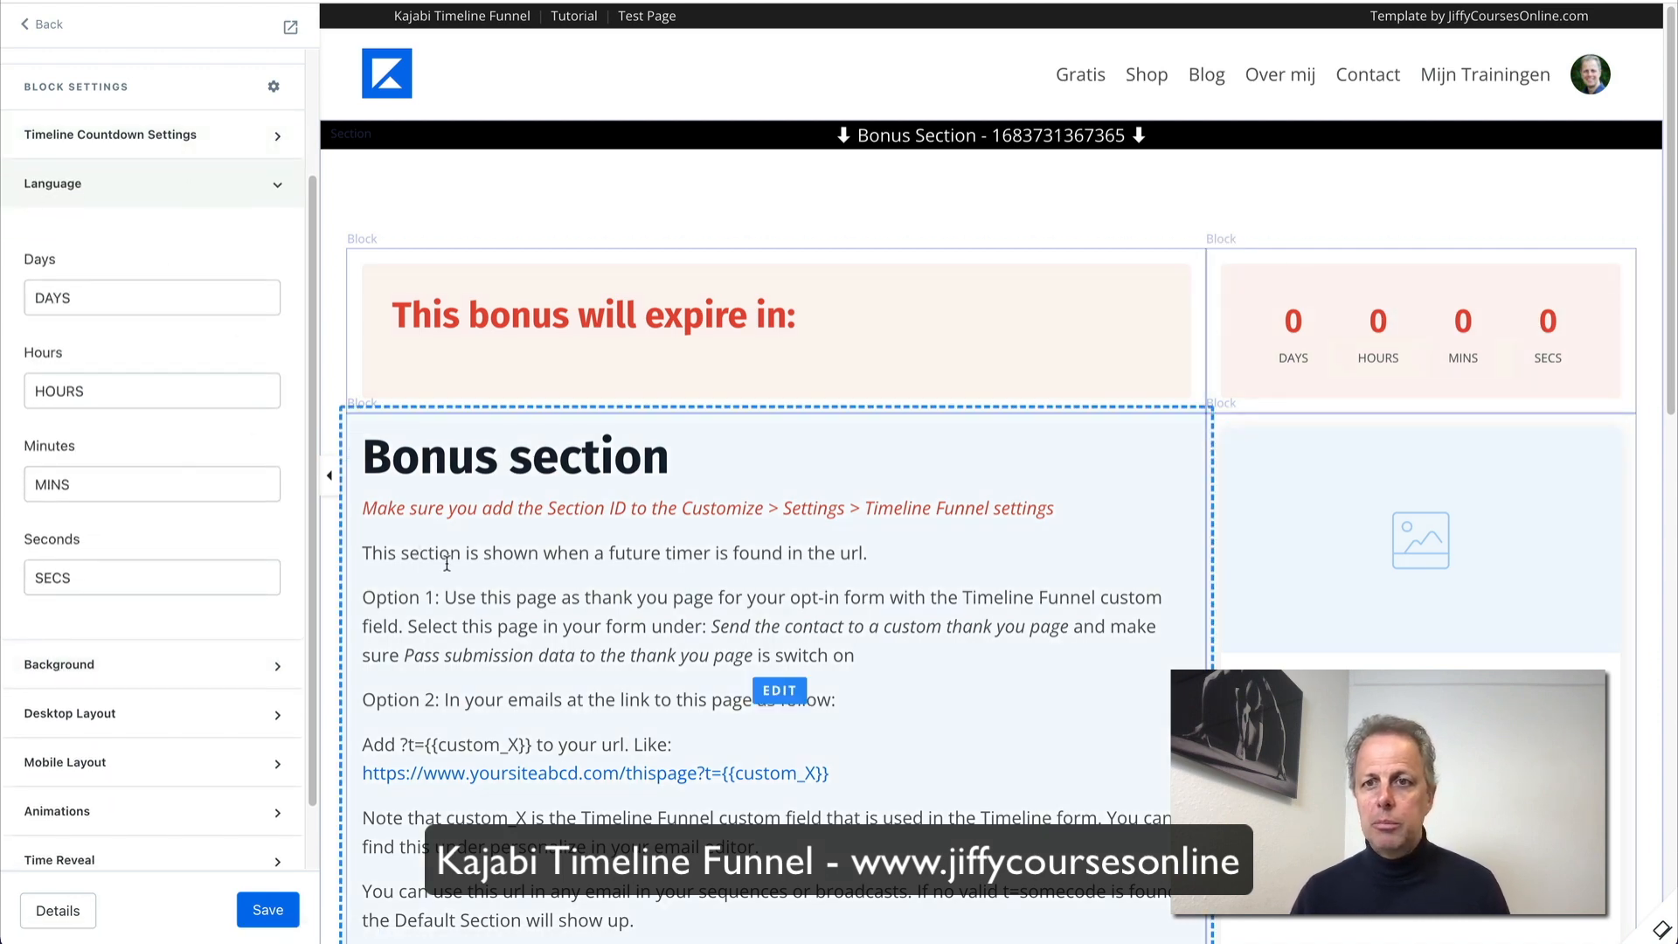
pyautogui.click(276, 919)
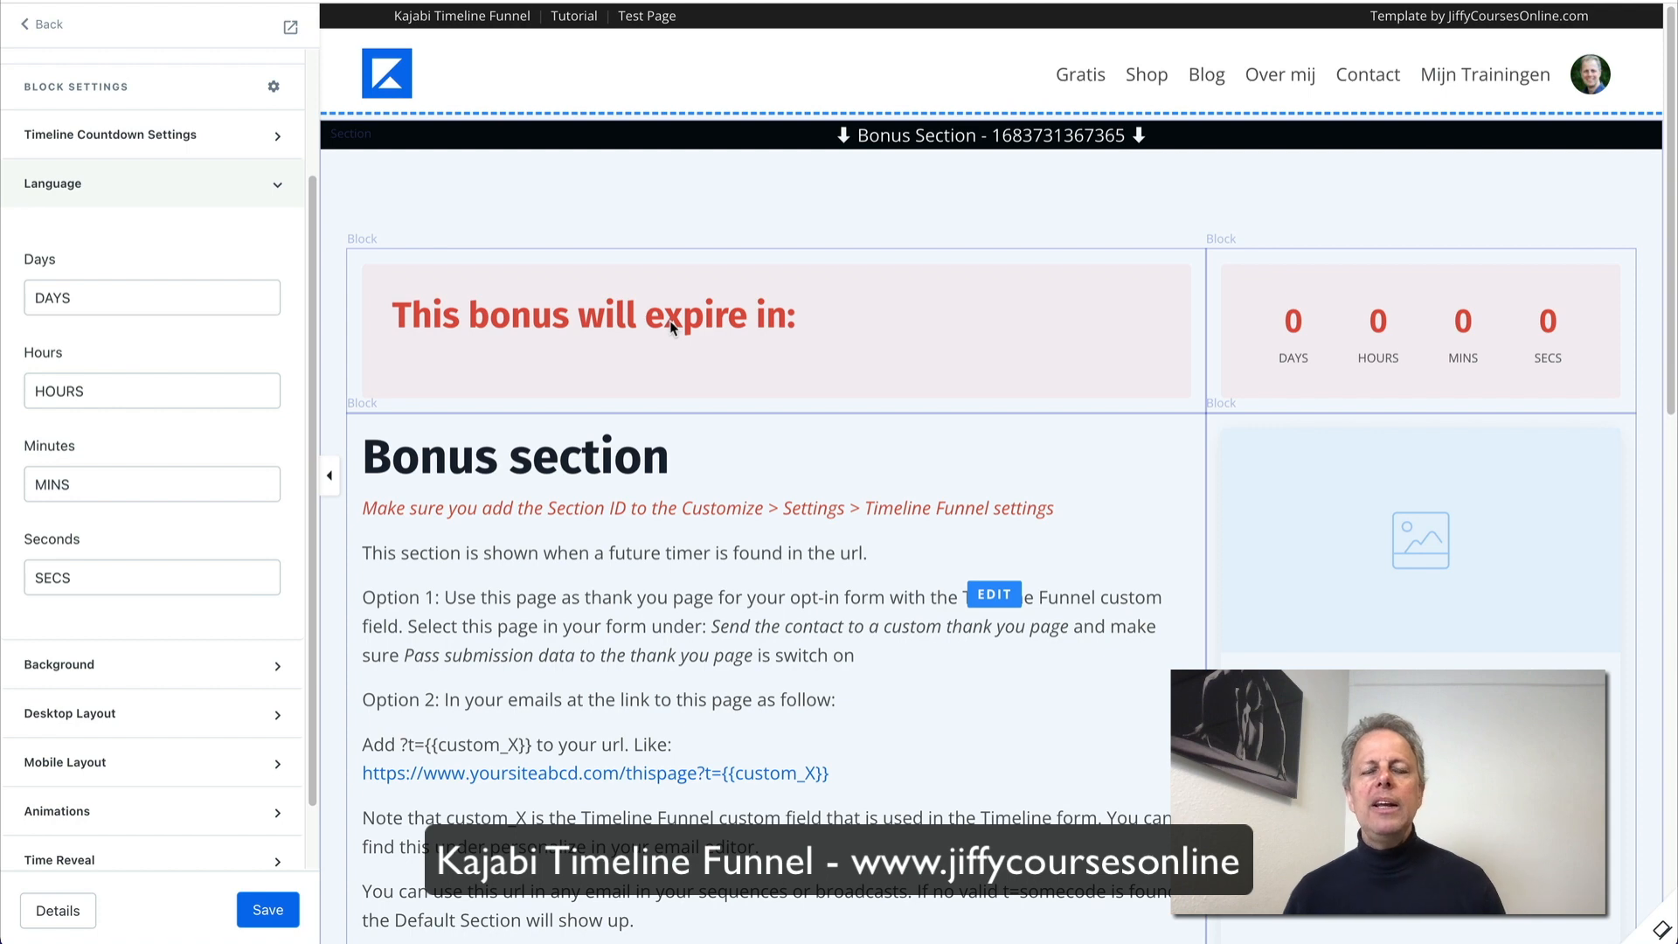
pyautogui.click(48, 26)
pyautogui.click(48, 26)
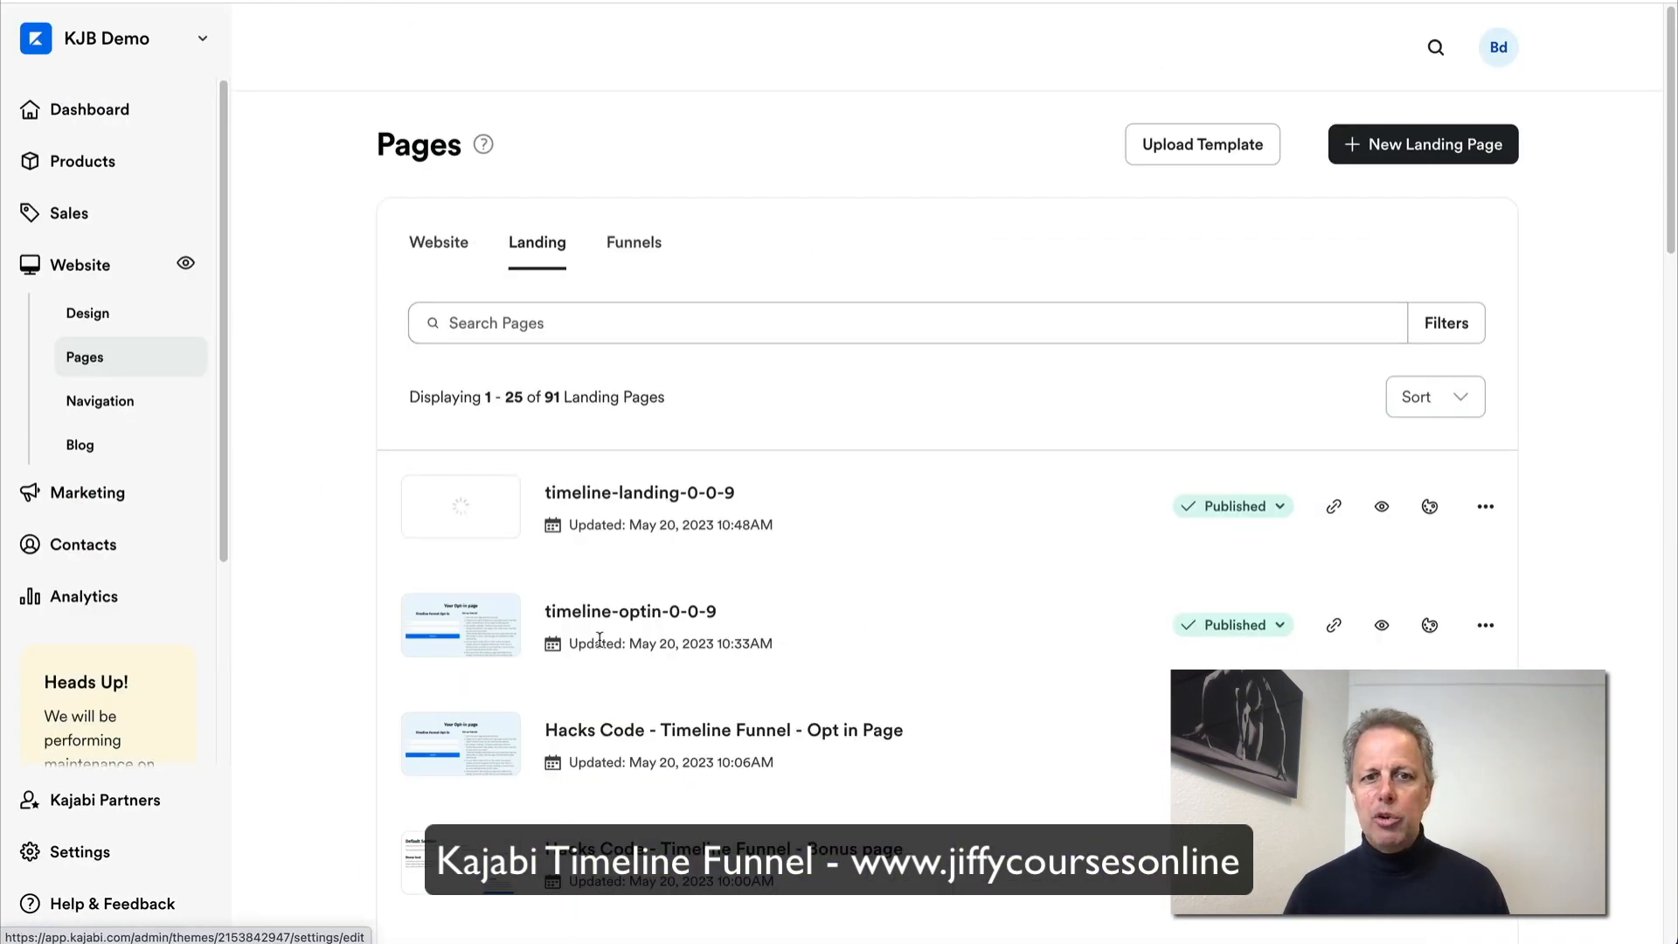
# Step: Open the opt-in form block on the timeline-optin-0-0-9 page and choose Go to a URL as its thank you page
pyautogui.click(647, 611)
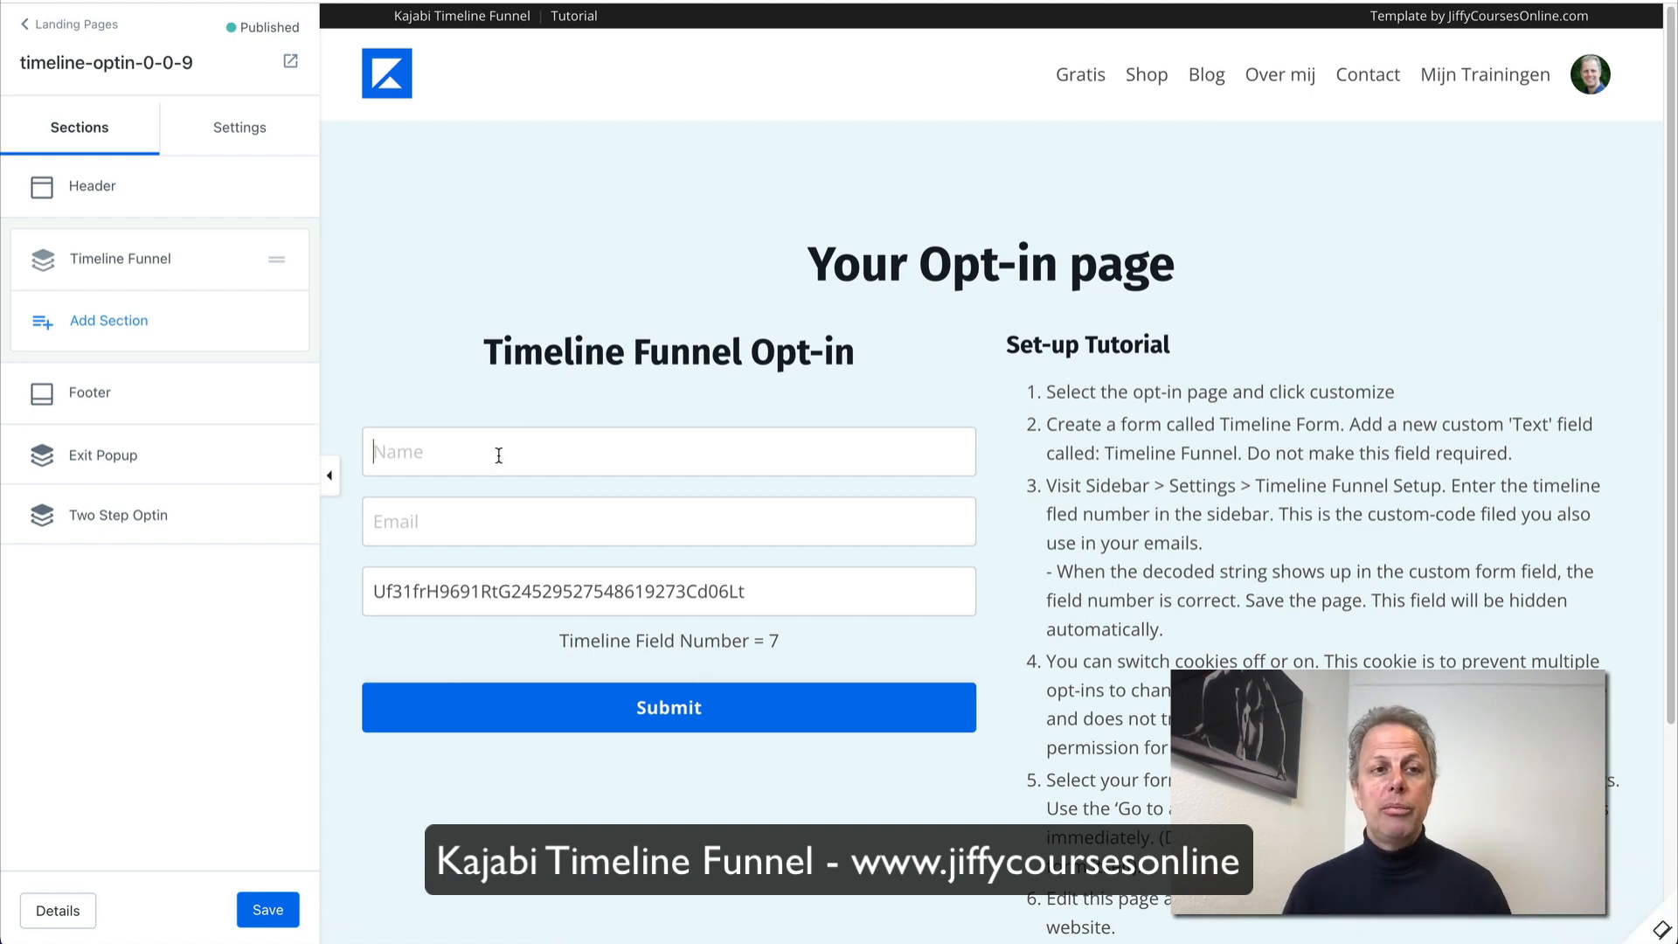
pyautogui.click(499, 455)
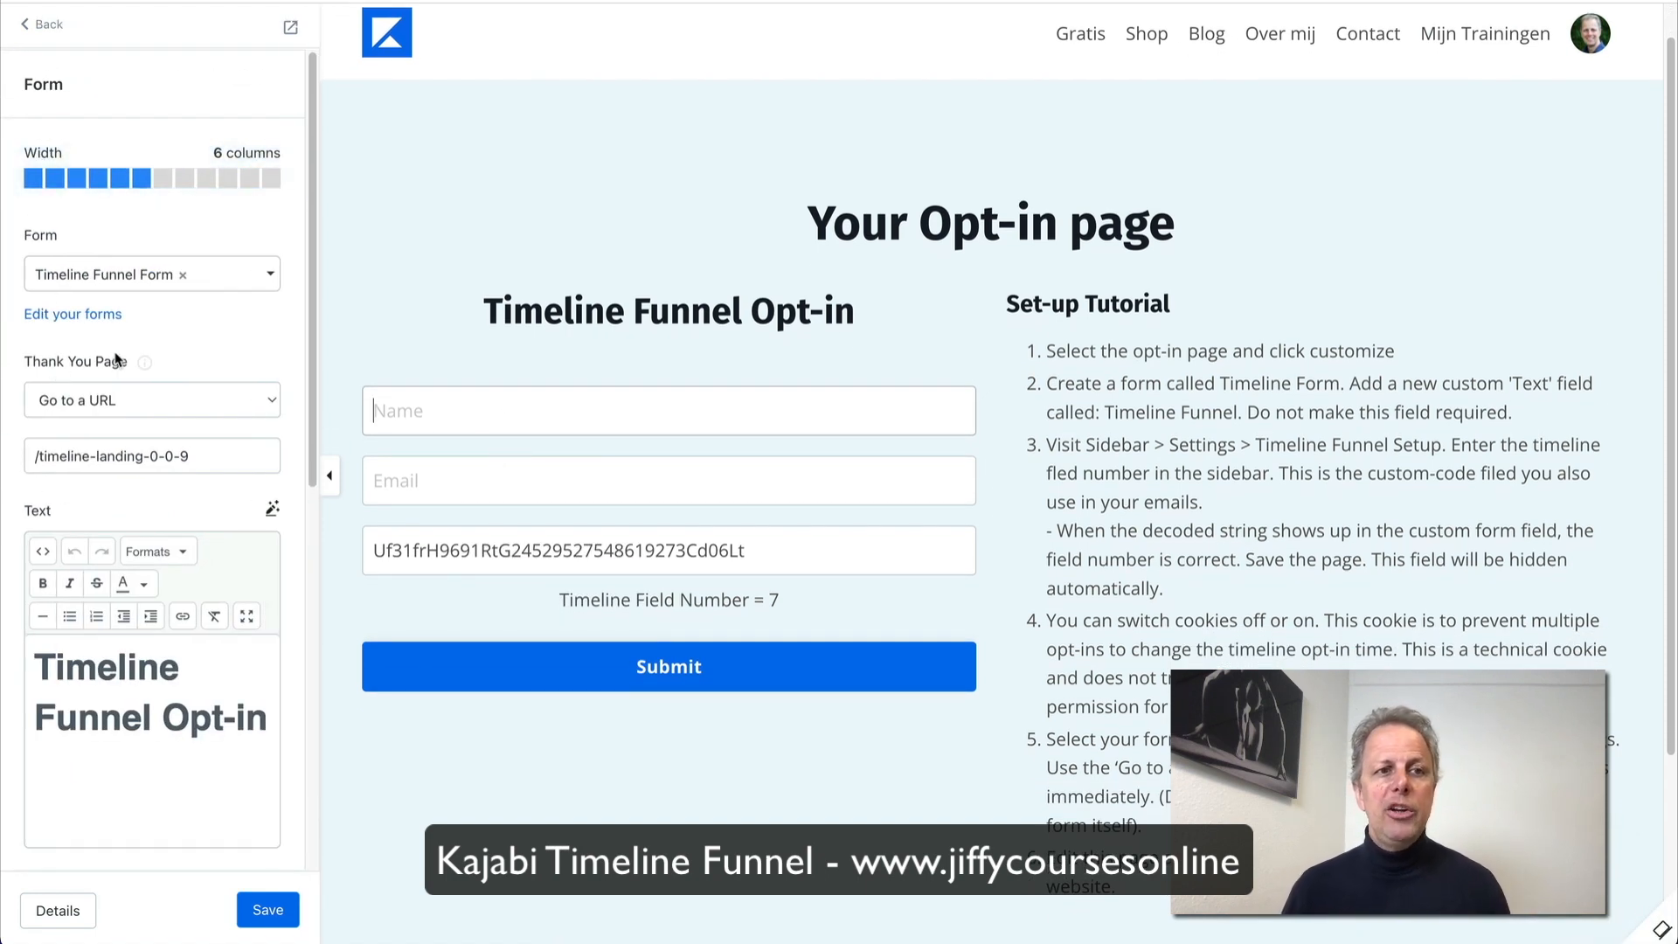
pyautogui.click(80, 408)
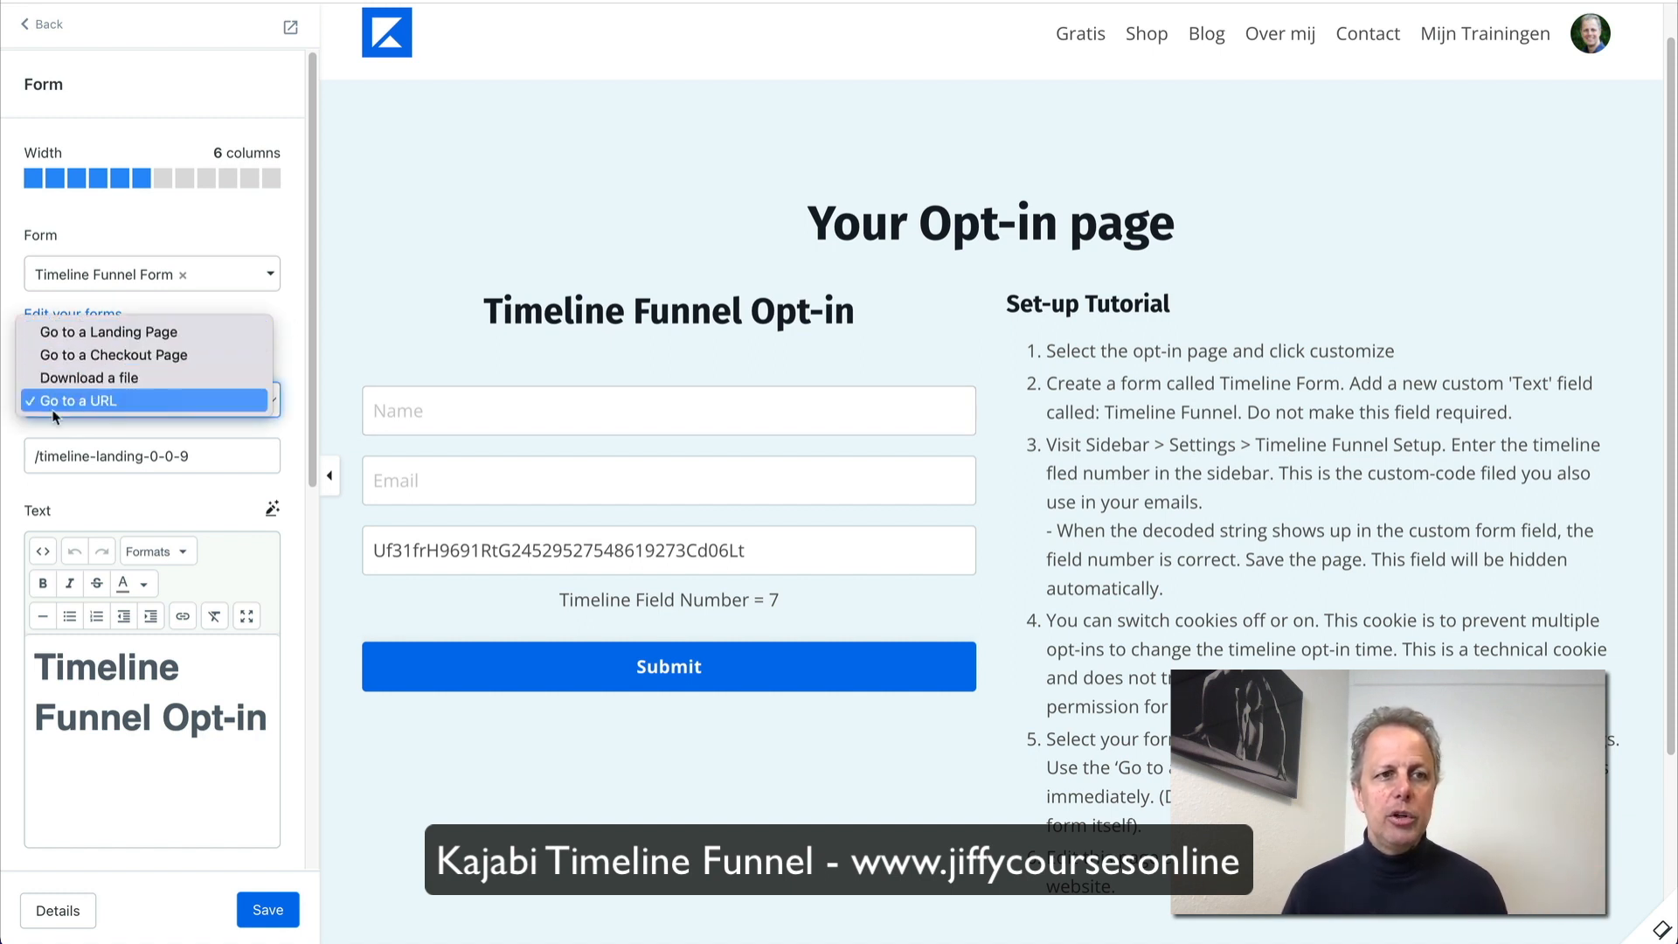
pyautogui.click(87, 401)
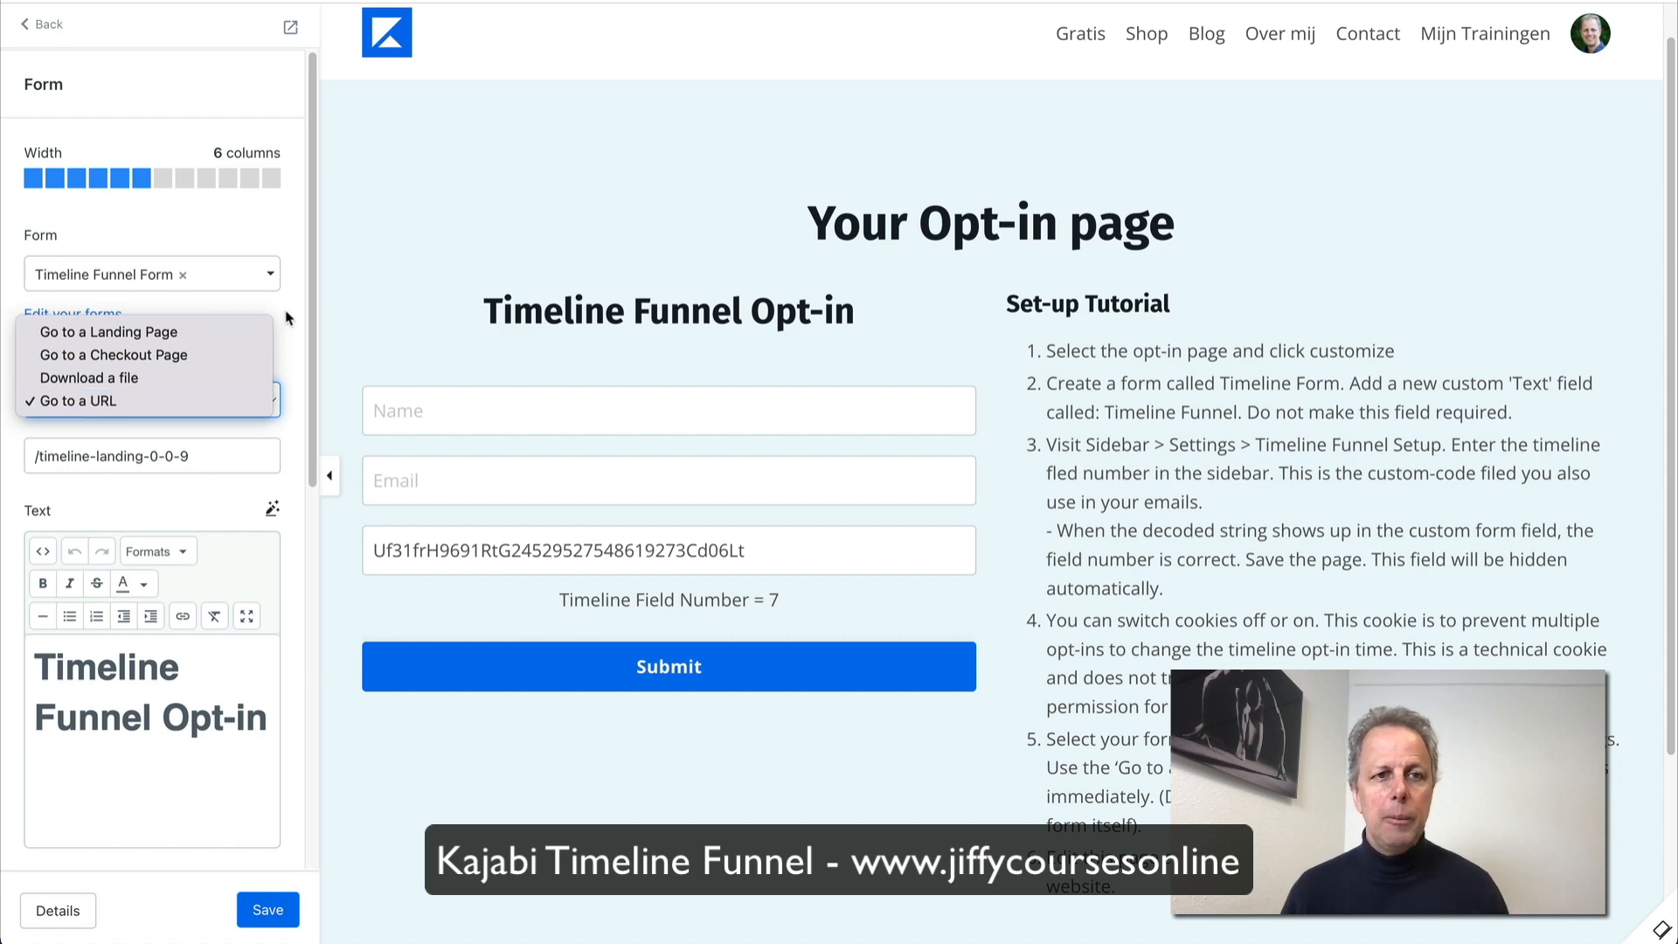
pyautogui.moveTo(226, 456); pyautogui.dragTo(2, 454)
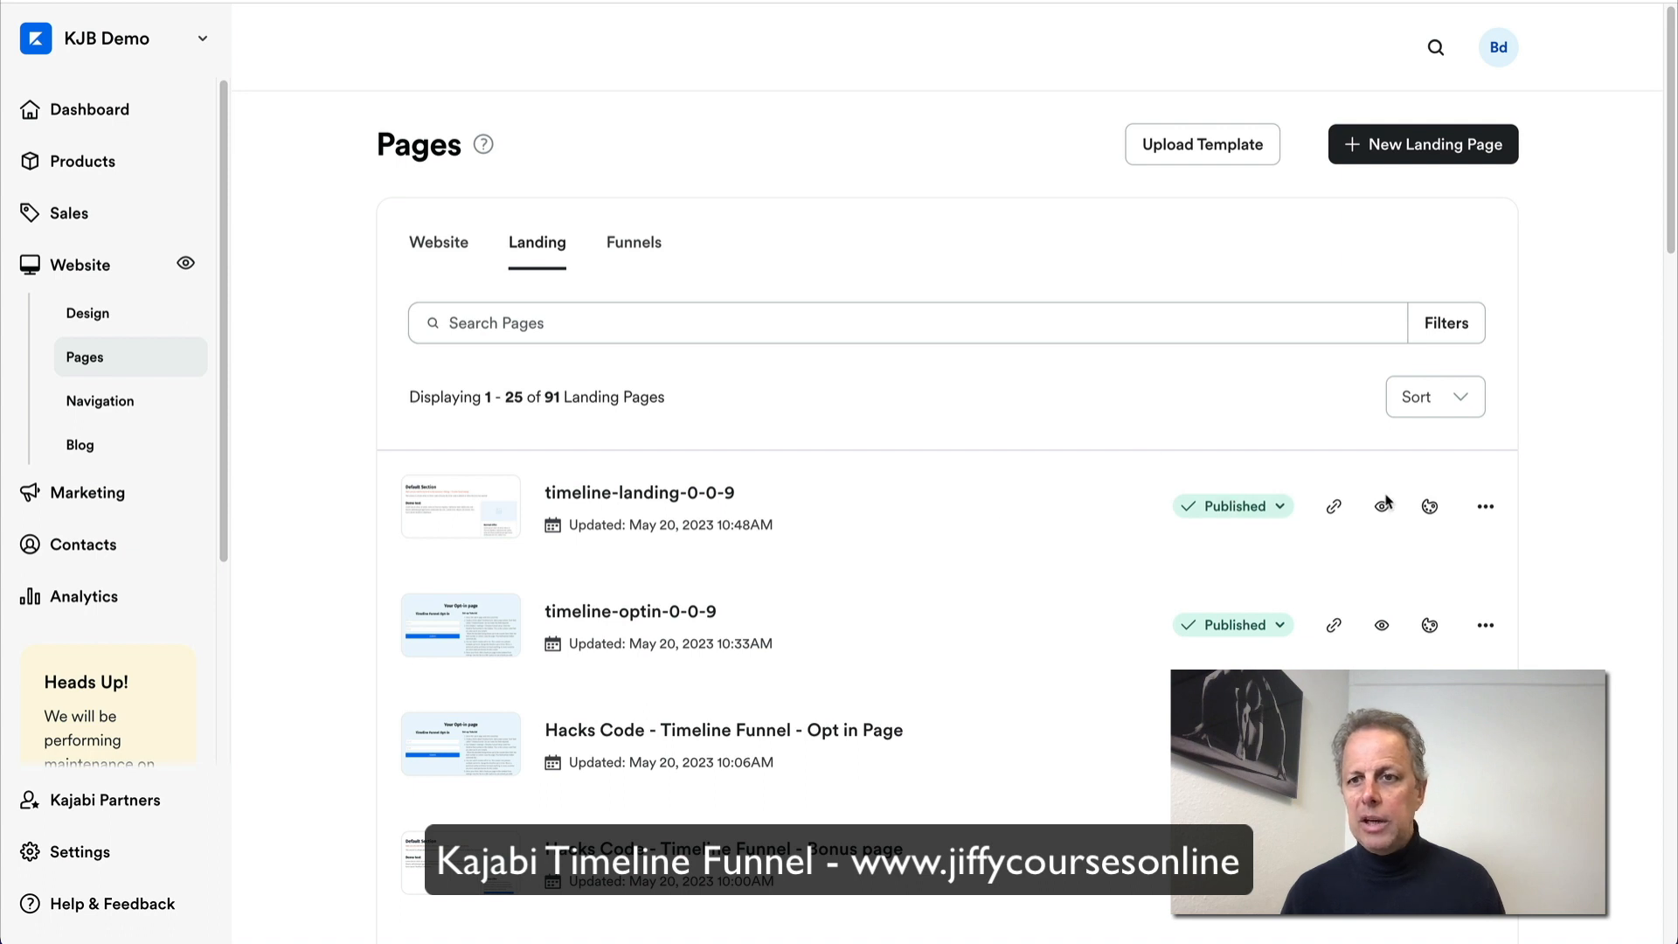
# Step: Copy the URL slug timeline-landing-0-0-9 from the bonus landing page's details
pyautogui.click(1486, 509)
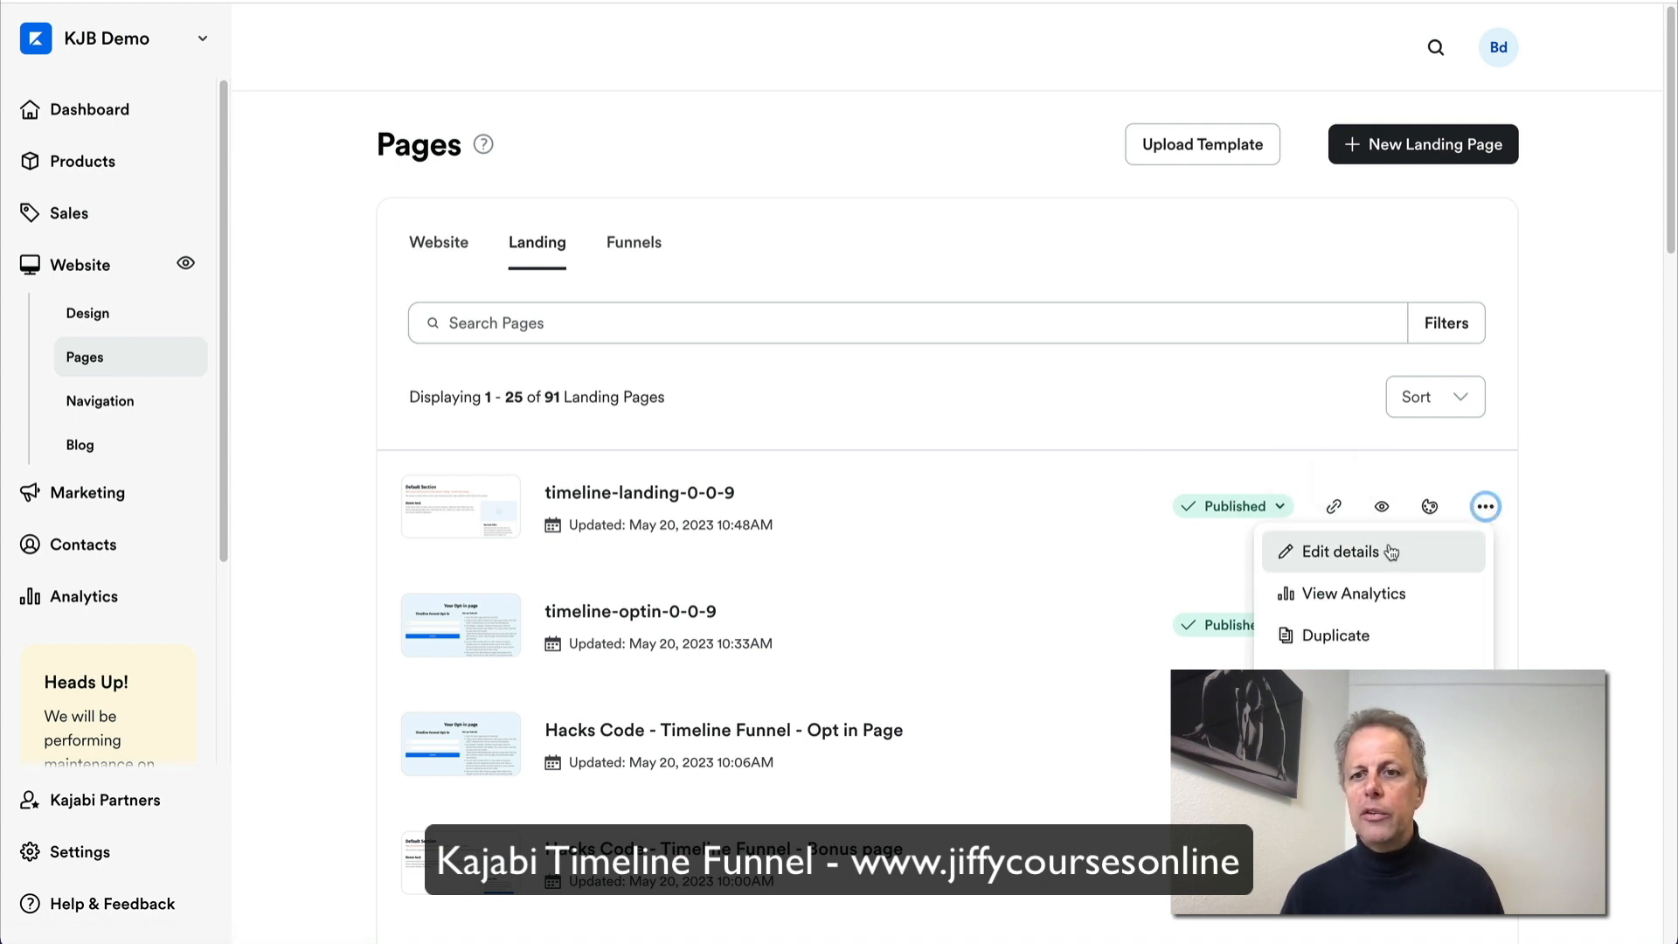
pyautogui.click(1393, 553)
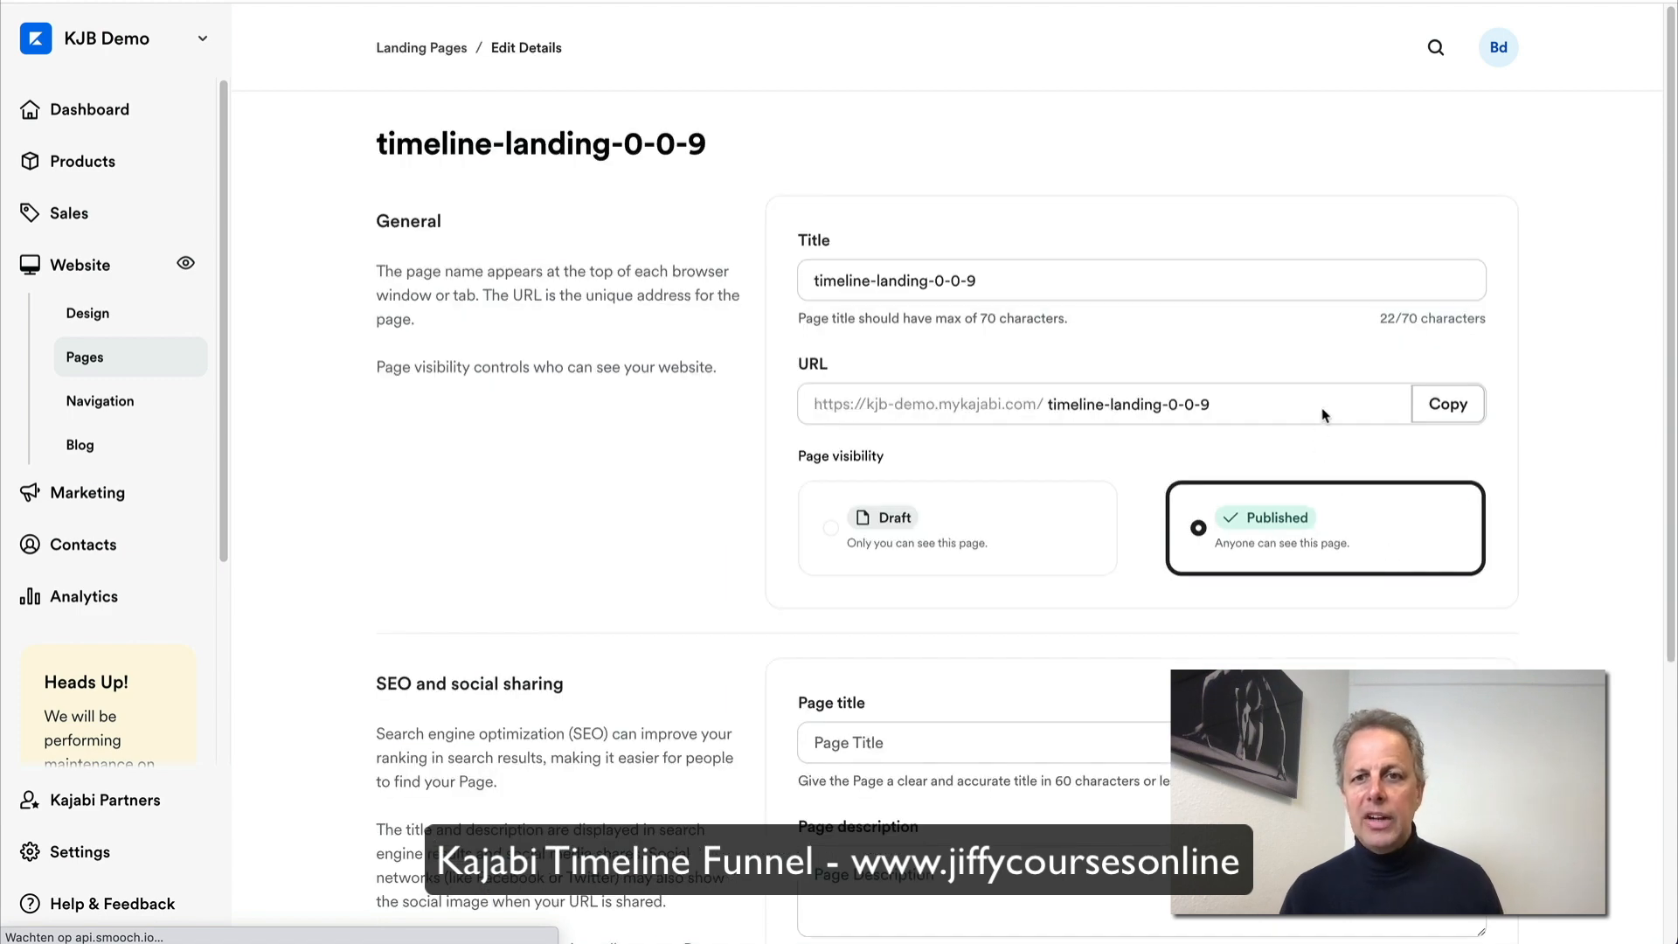
pyautogui.click(1310, 409)
pyautogui.moveTo(1210, 405); pyautogui.dragTo(1048, 407)
pyautogui.press('super+c')
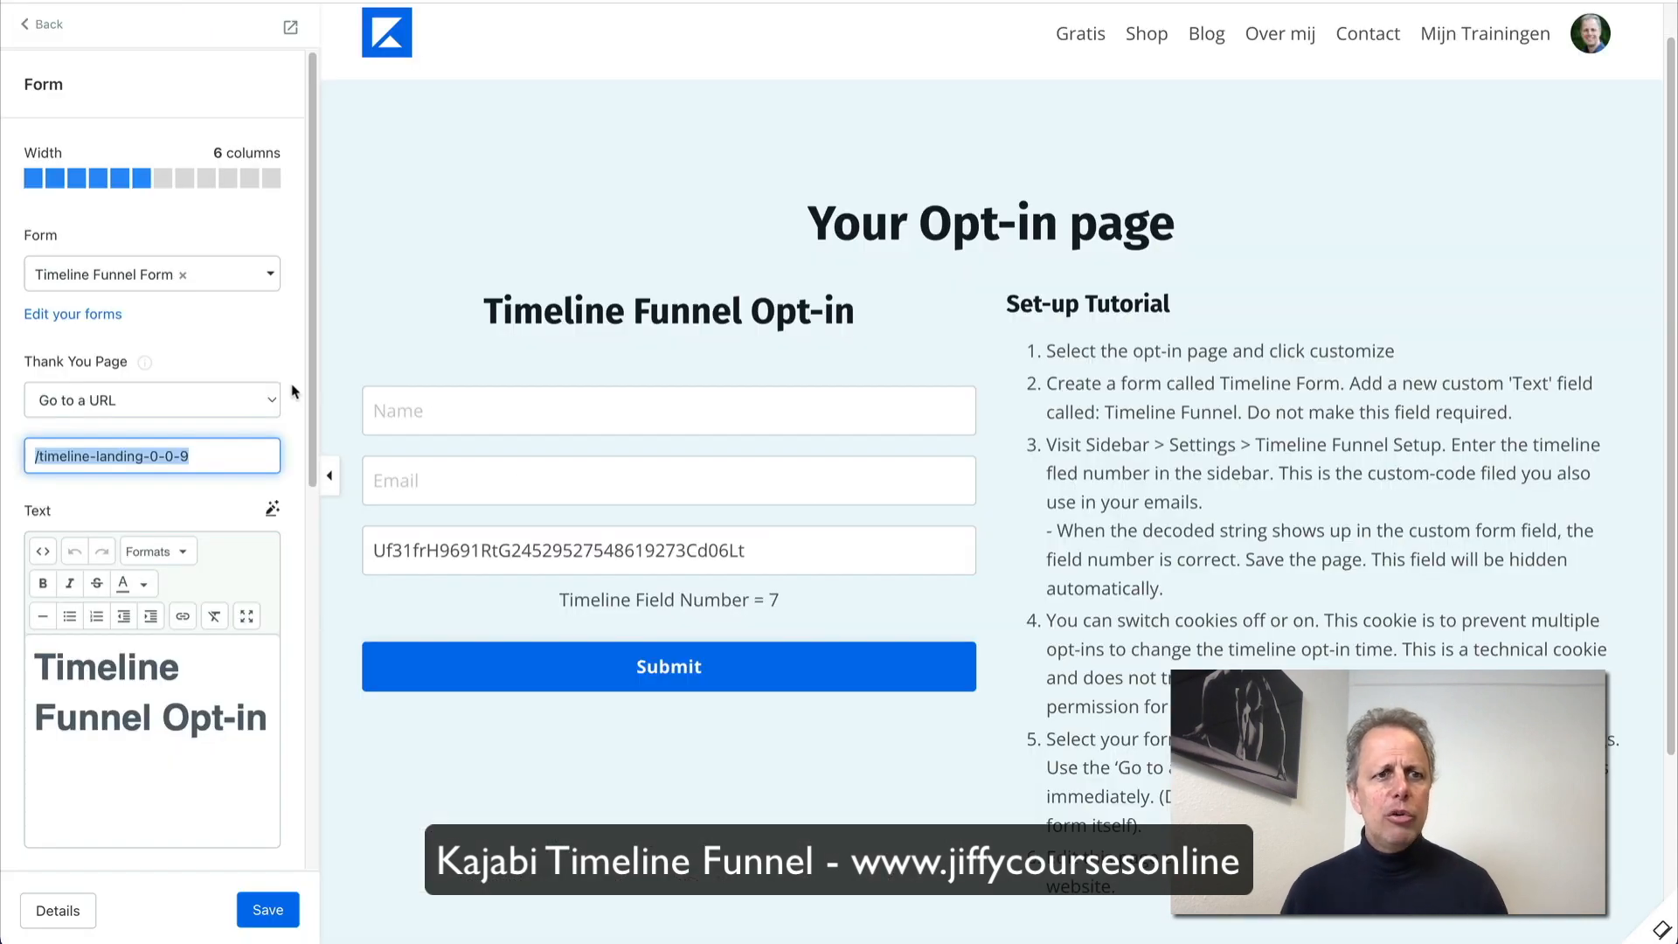
# Step: Set the opt-in form's thank you page URL to /timeline-landing-0-0-9 and return to the landing pages list
pyautogui.moveTo(263, 456); pyautogui.dragTo(0, 446)
pyautogui.press('super+v')
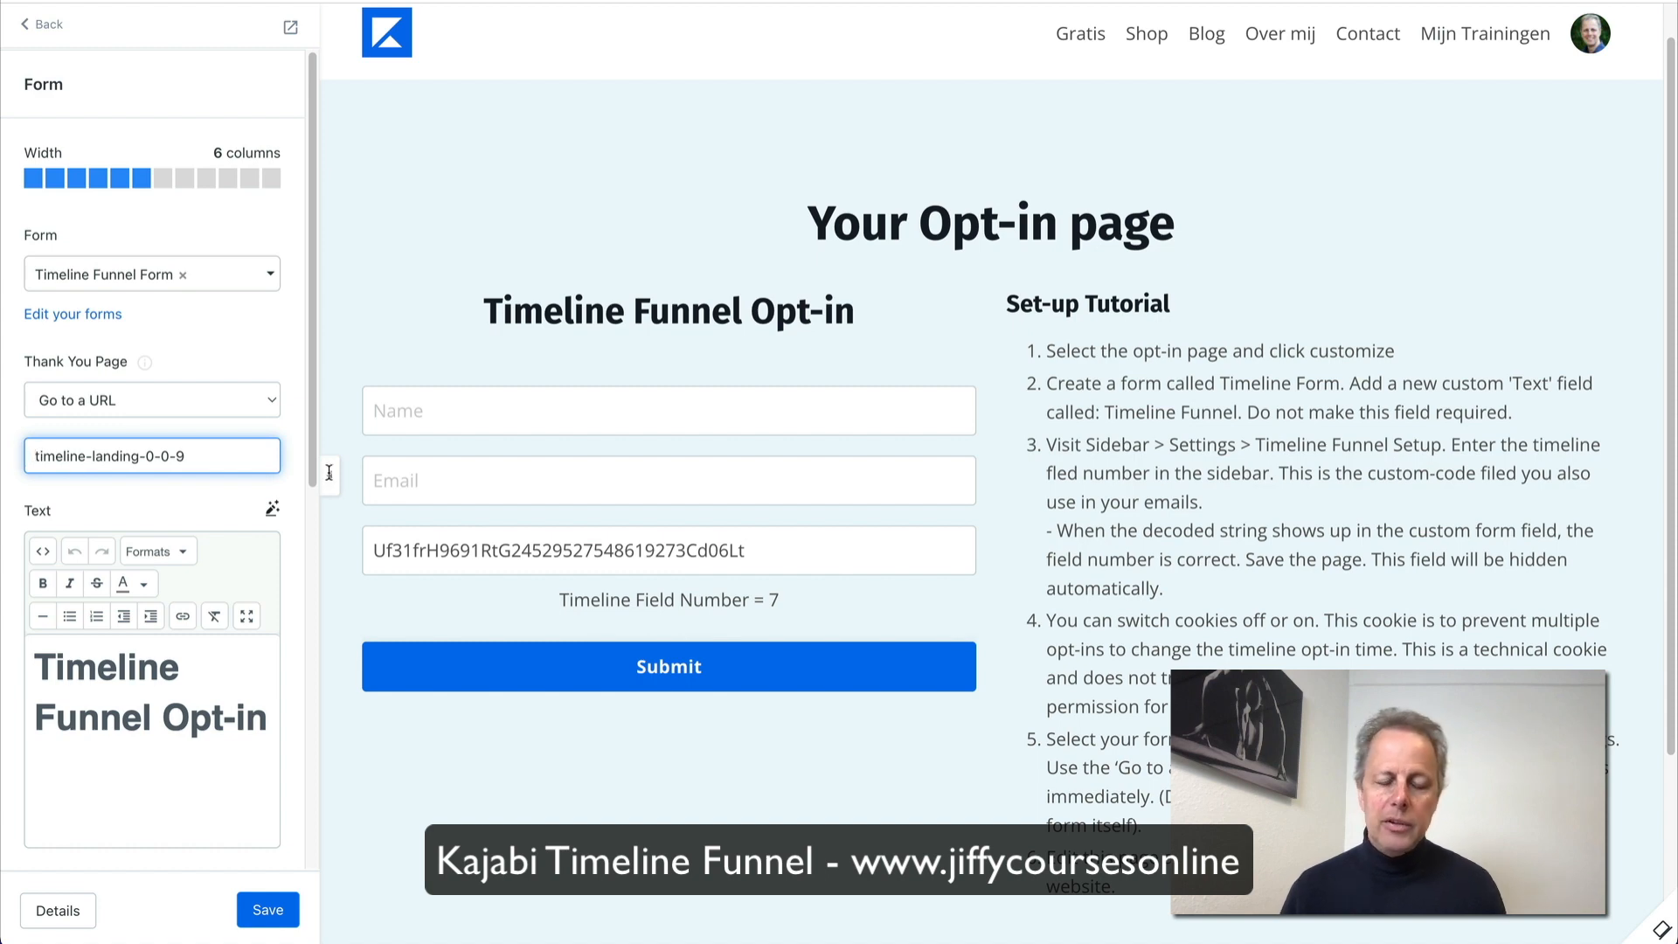
pyautogui.write('/')
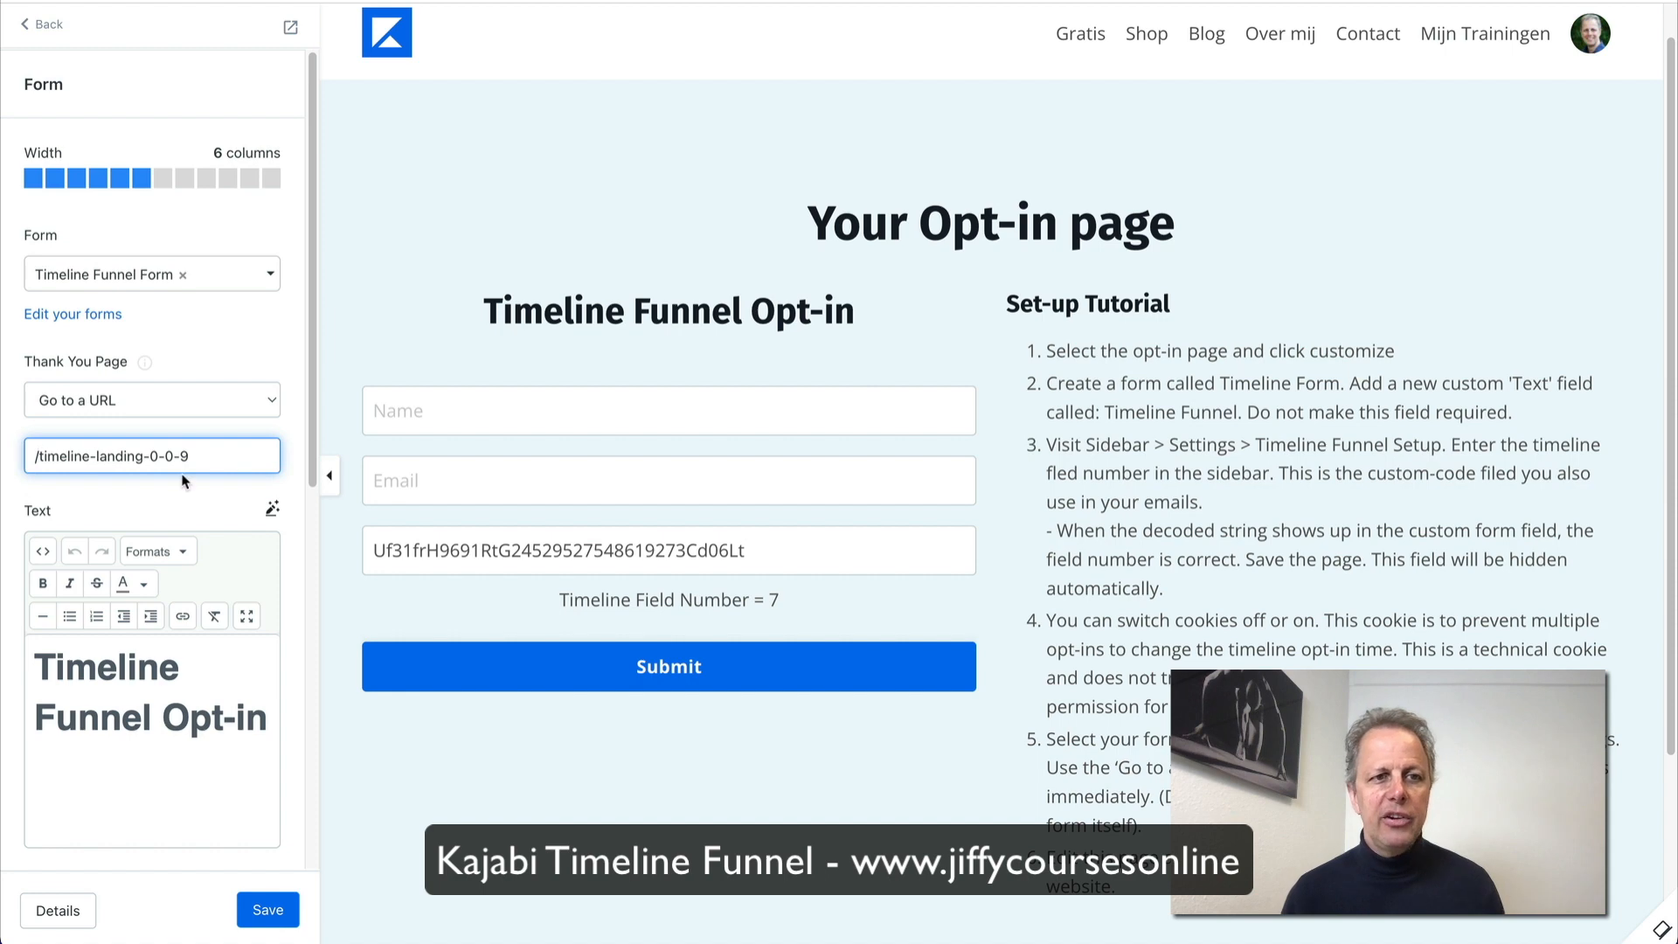
pyautogui.moveTo(251, 455); pyautogui.dragTo(2, 449)
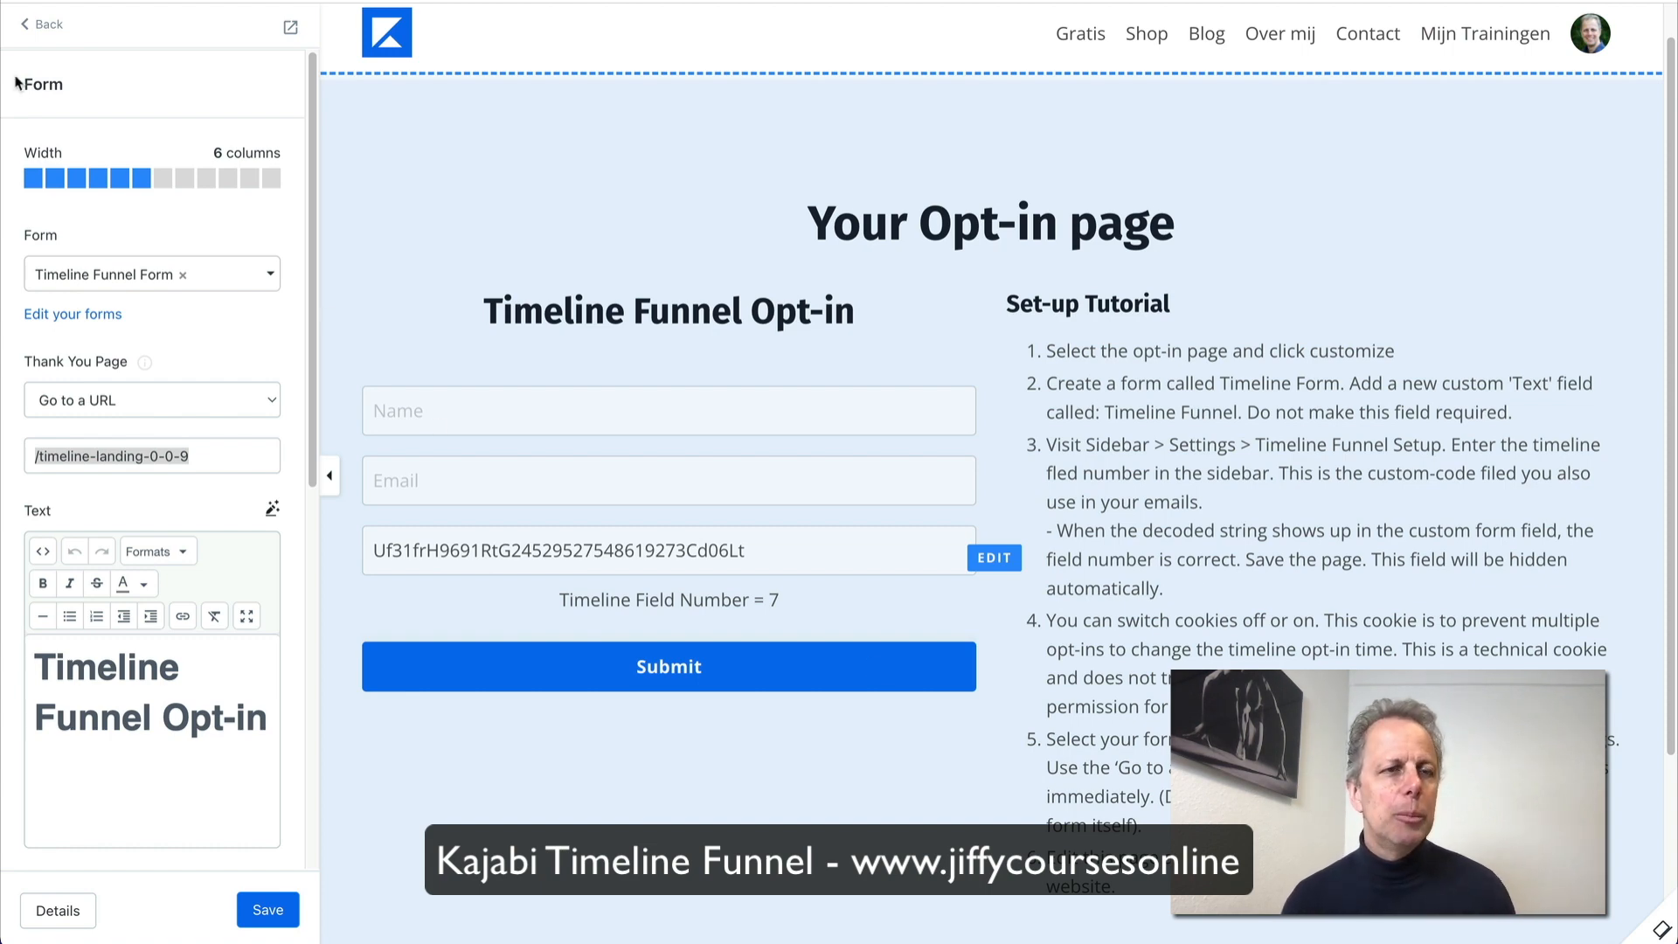
pyautogui.click(39, 33)
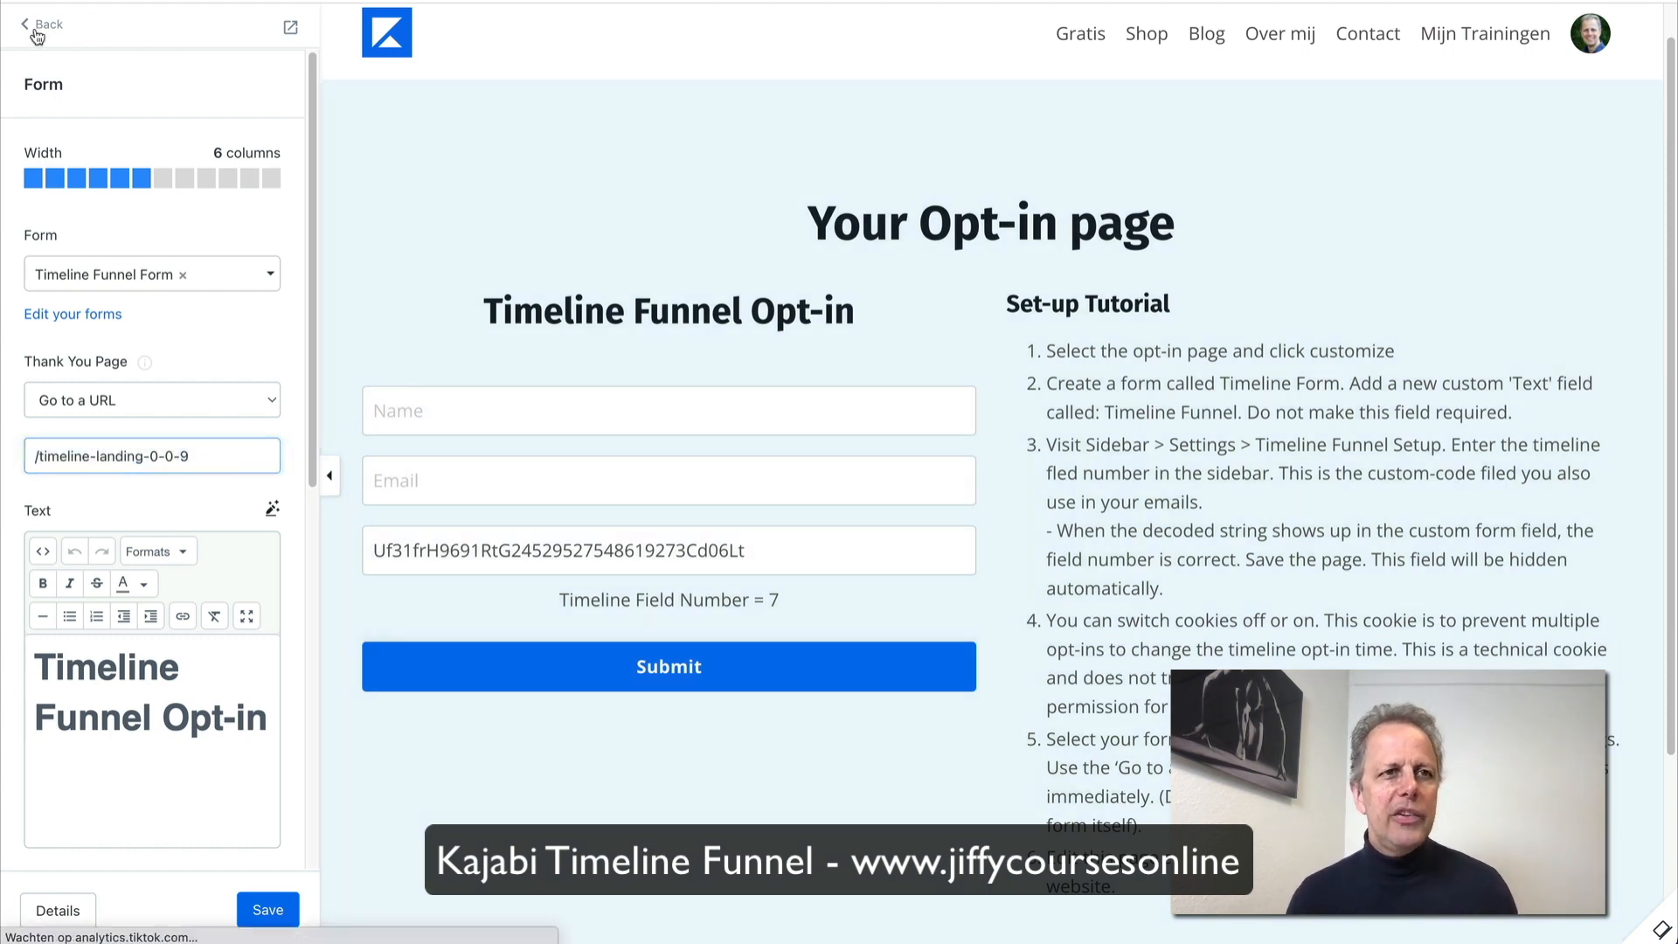
pyautogui.click(36, 33)
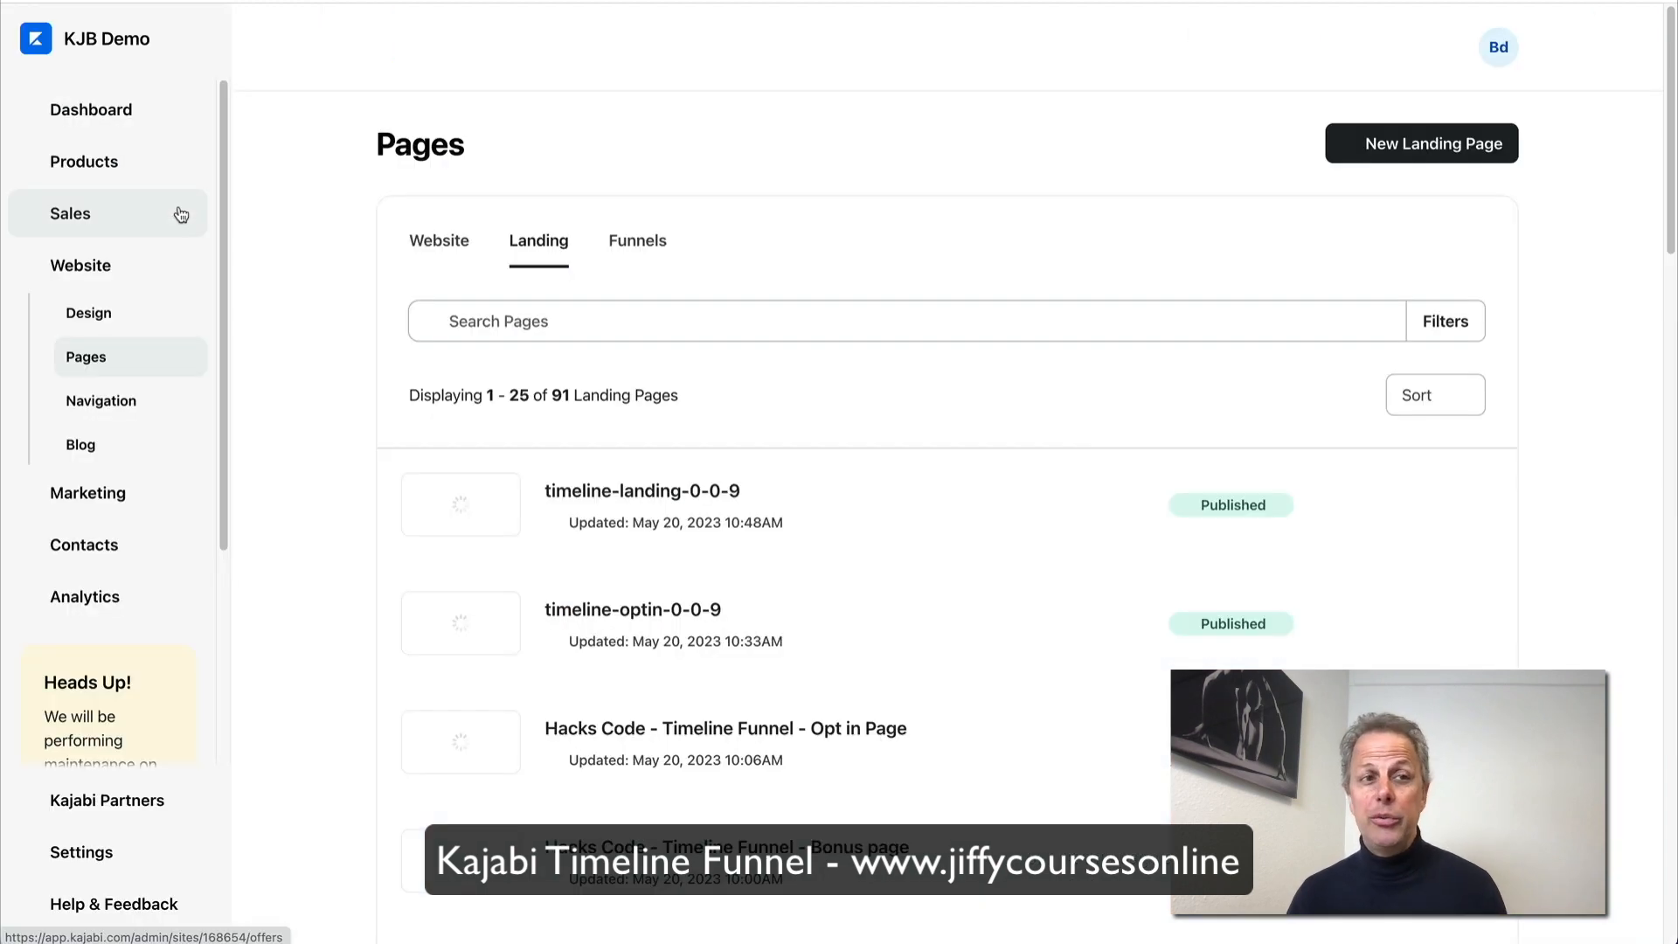
# Step: Create a new email campaign of type Email Sequence titled "Timeline Funnel Demo"
pyautogui.click(102, 496)
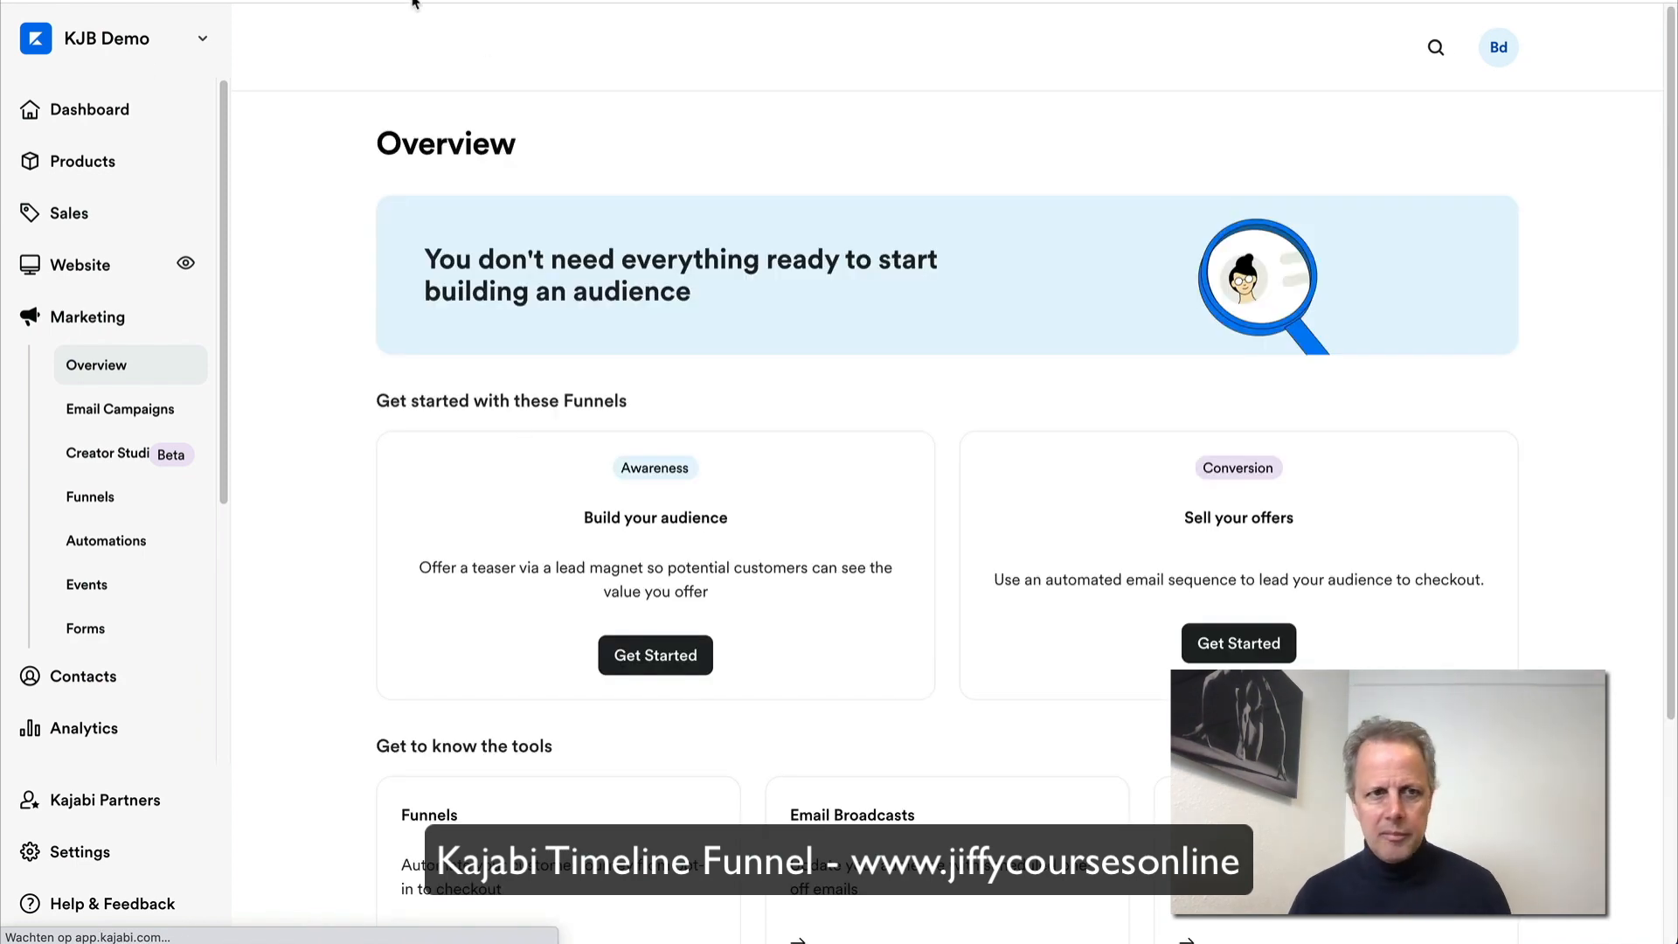
pyautogui.click(106, 411)
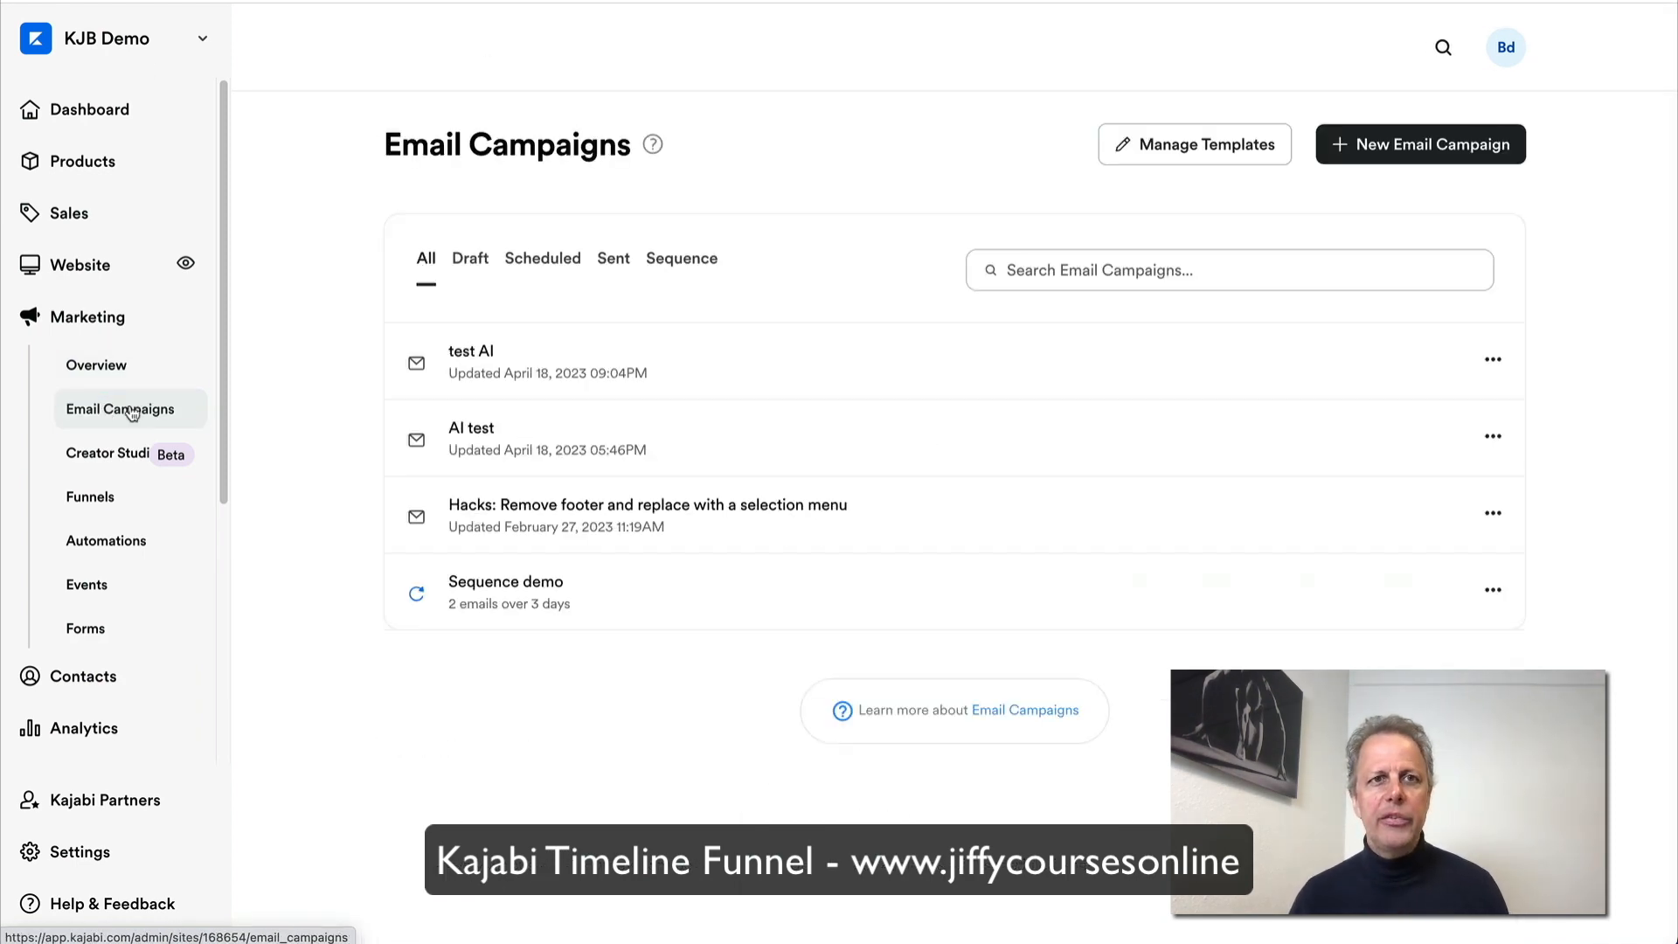
pyautogui.click(1423, 147)
pyautogui.click(983, 274)
pyautogui.click(715, 515)
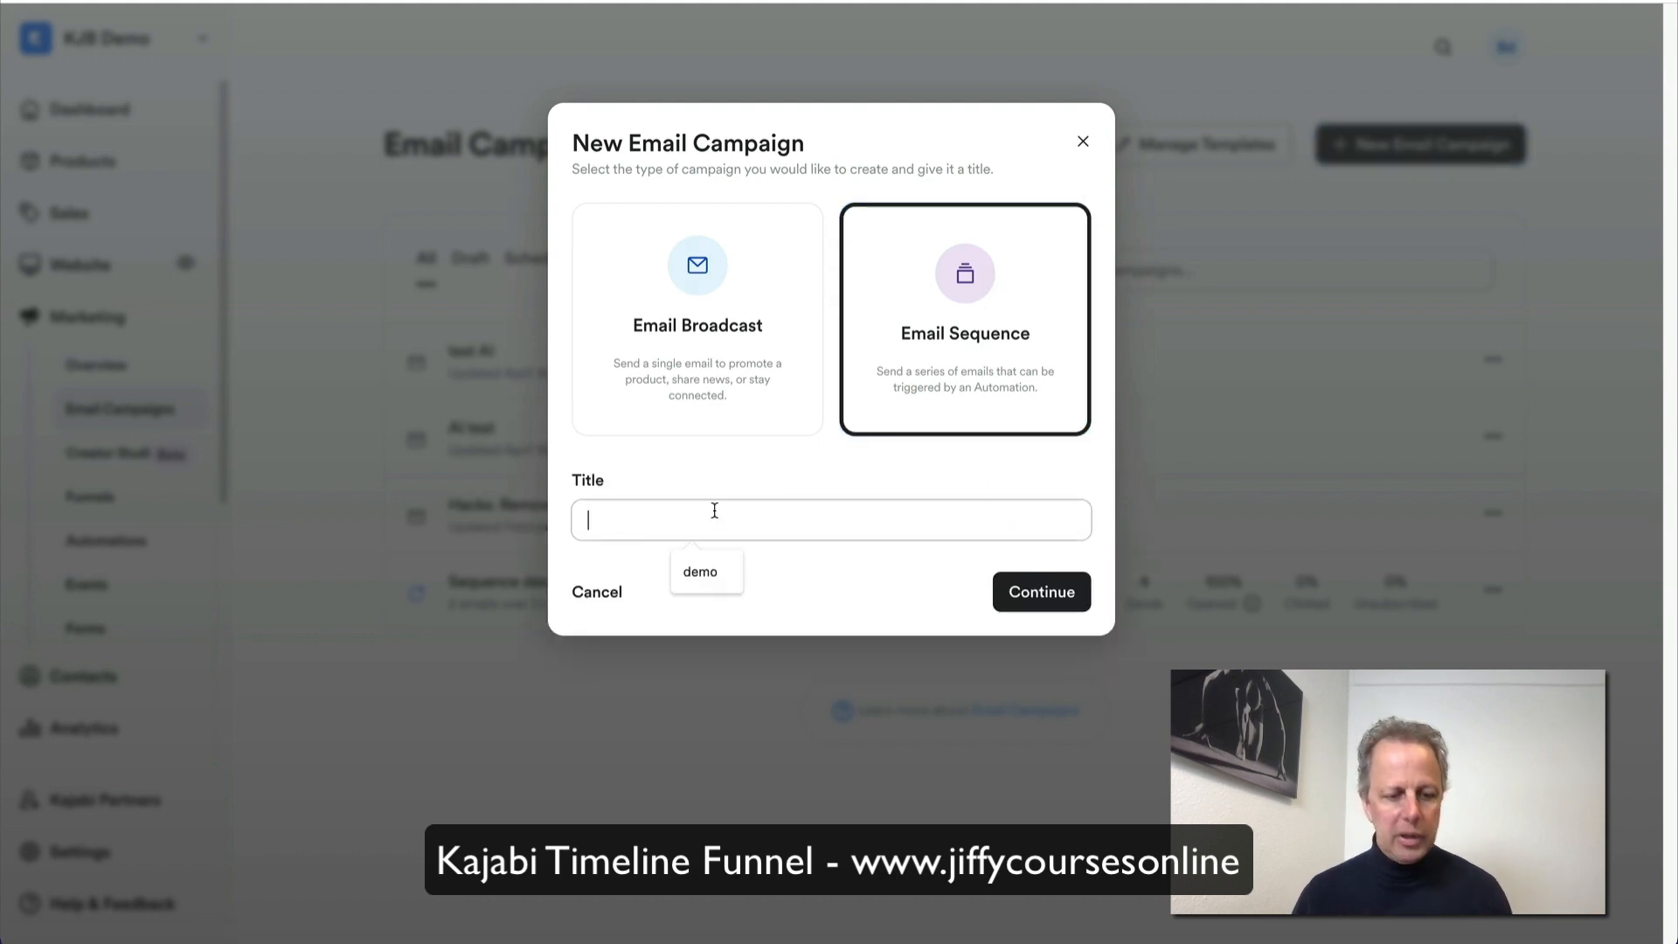
pyautogui.write('Timeline ')
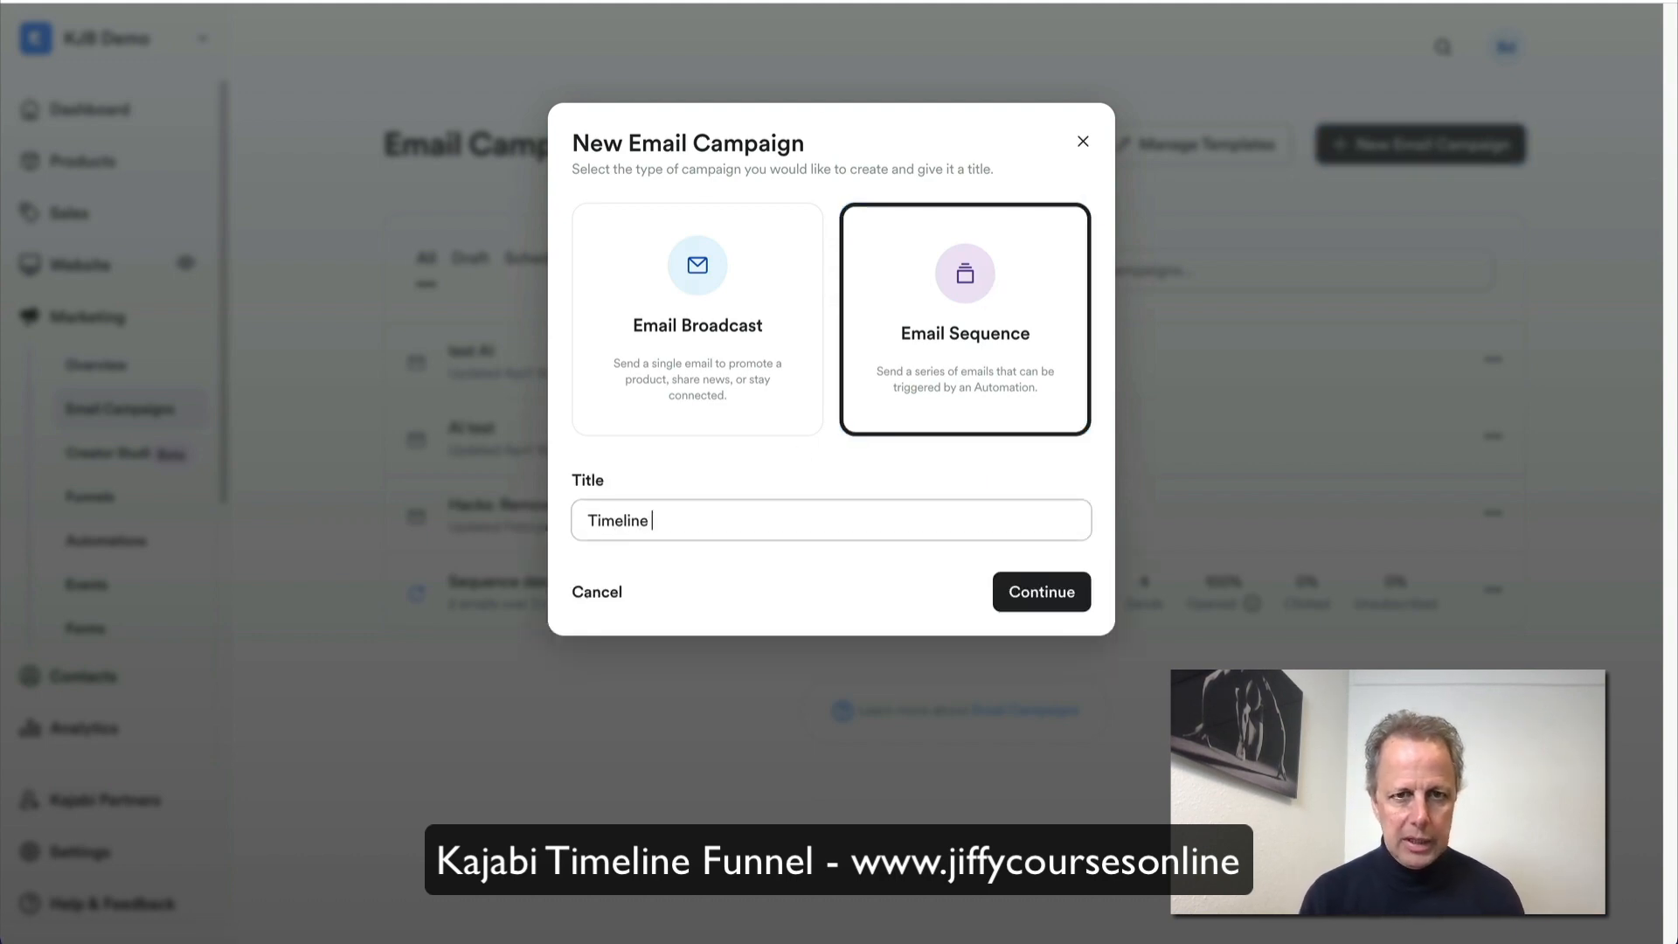
pyautogui.write('Funnel Fu')
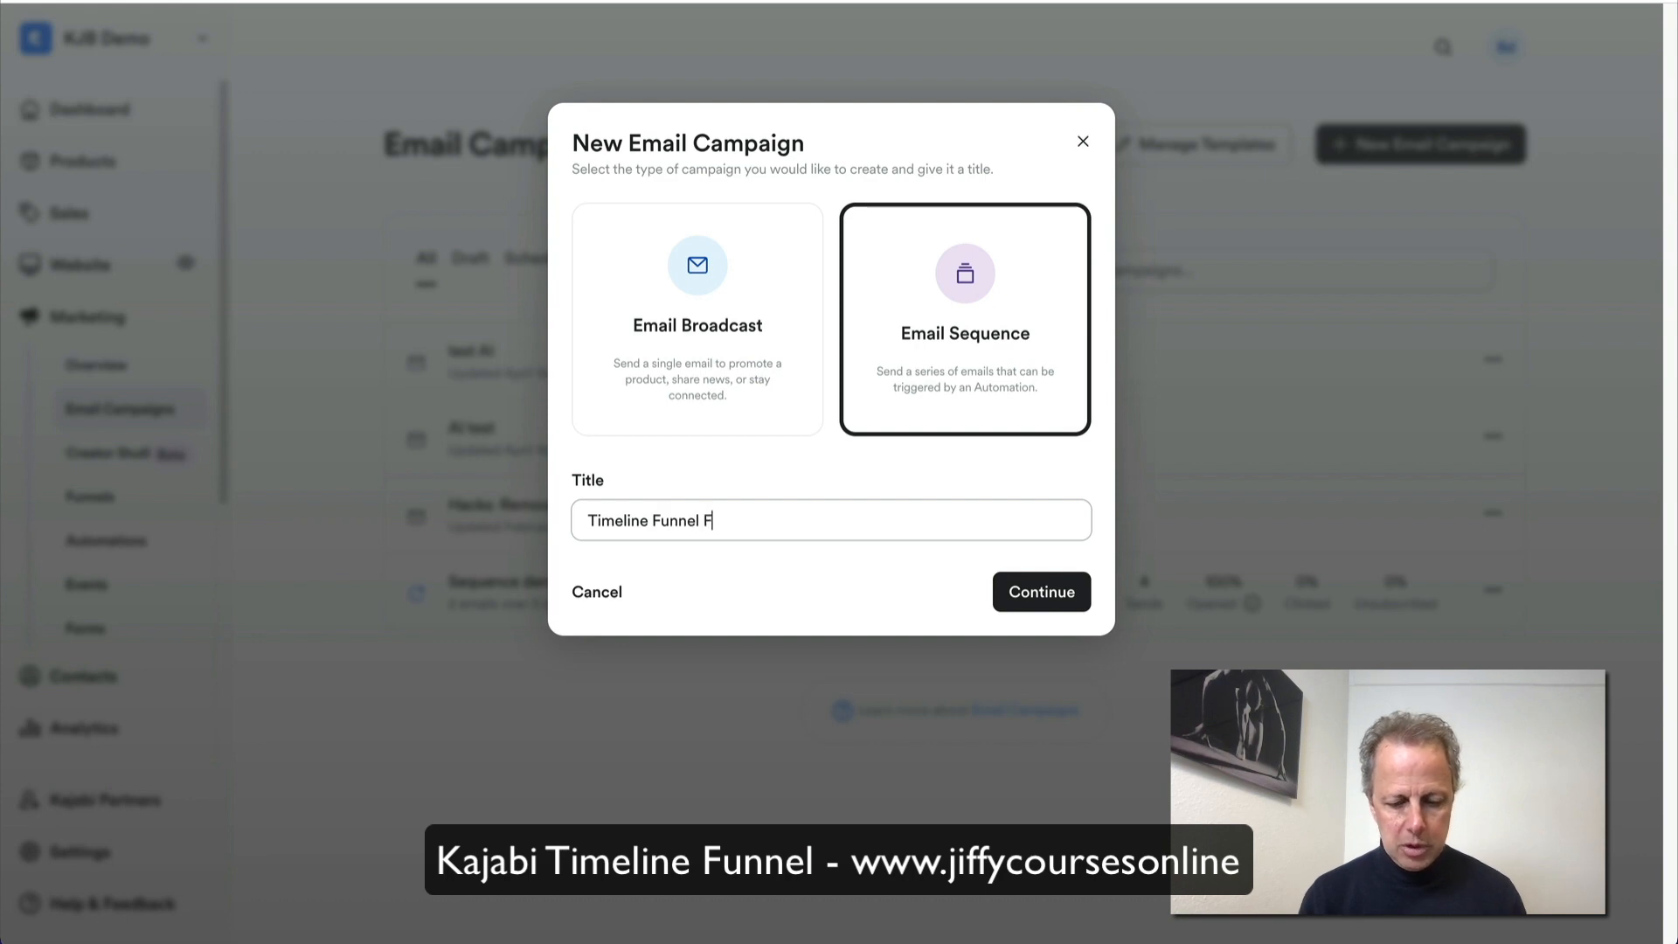
pyautogui.press('BackSpace')
pyautogui.press('BackSpace')
pyautogui.press('BackSpace')
pyautogui.write('Demo')
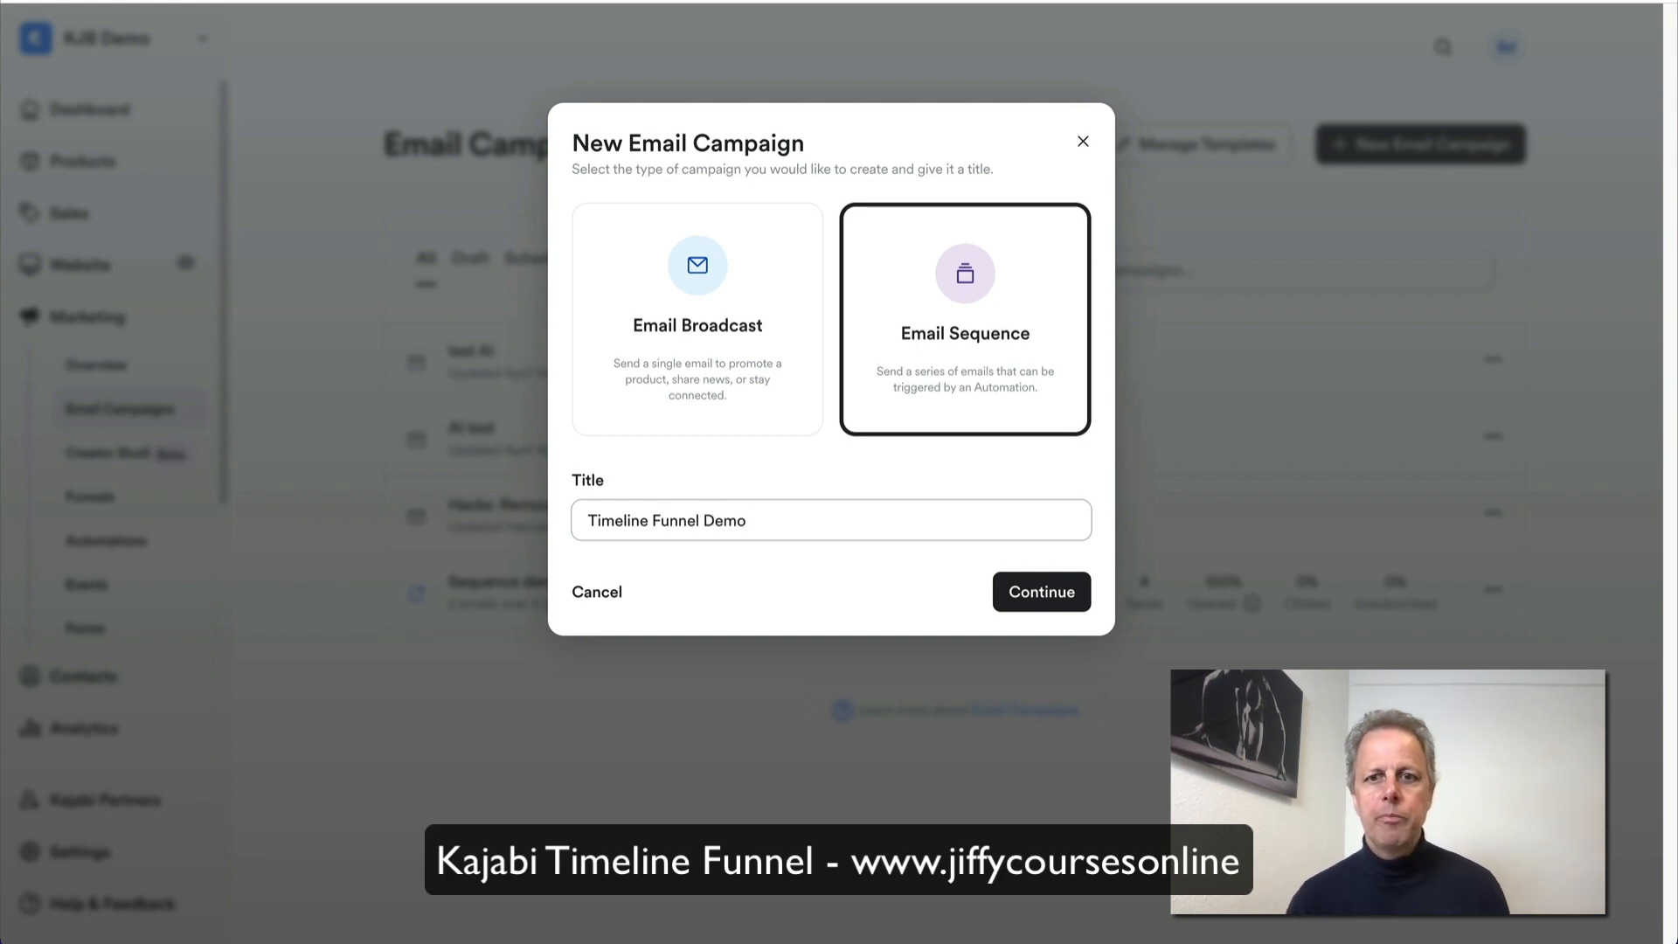
pyautogui.click(1070, 592)
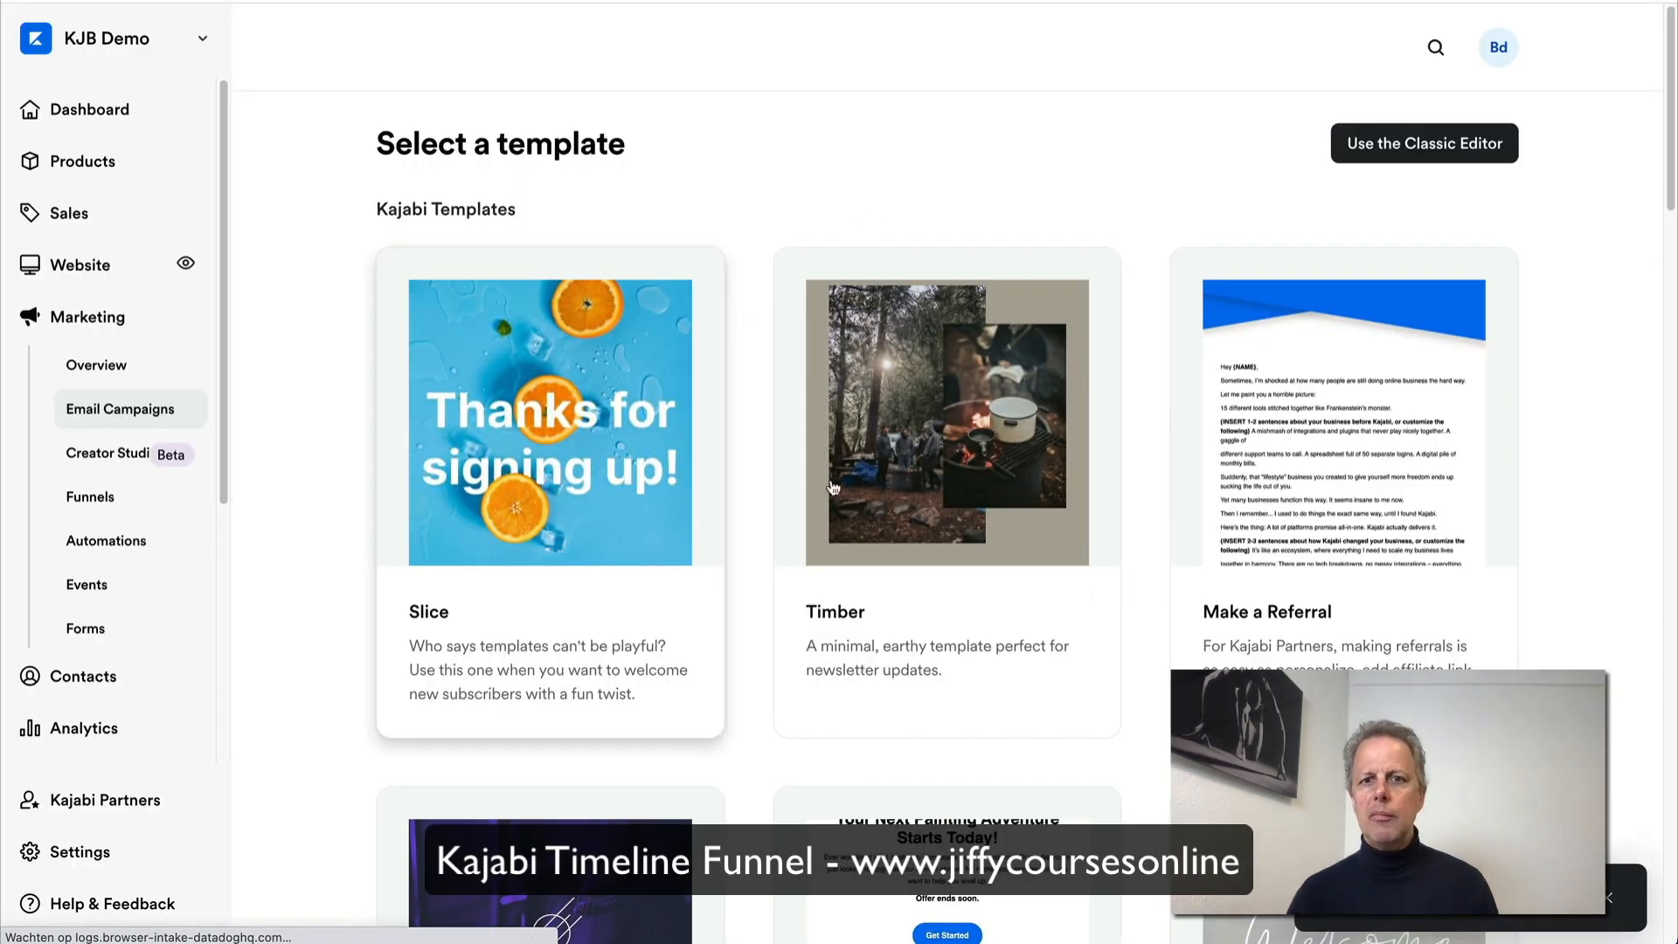
# Step: Create the sequence's first email from the Simple Text template with the title "Timeline welkom"
pyautogui.scroll(-8, 1357, 608)
pyautogui.scroll(-10, 1356, 610)
pyautogui.scroll(5, 997, 476)
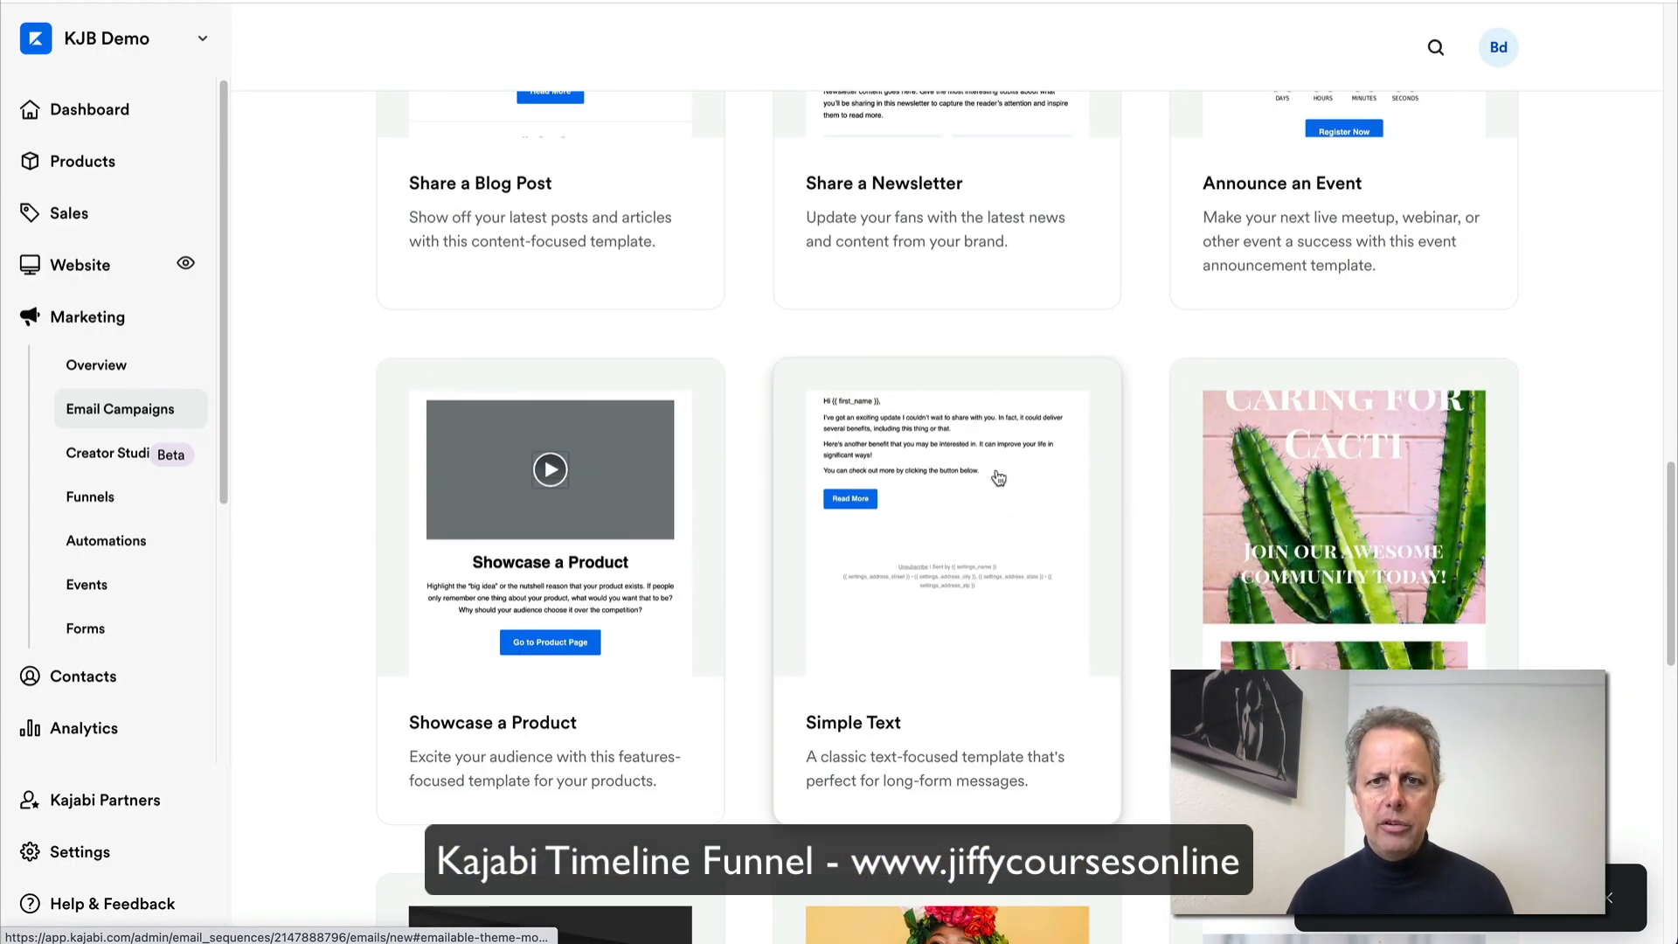
pyautogui.click(997, 476)
pyautogui.click(1080, 262)
pyautogui.click(1085, 275)
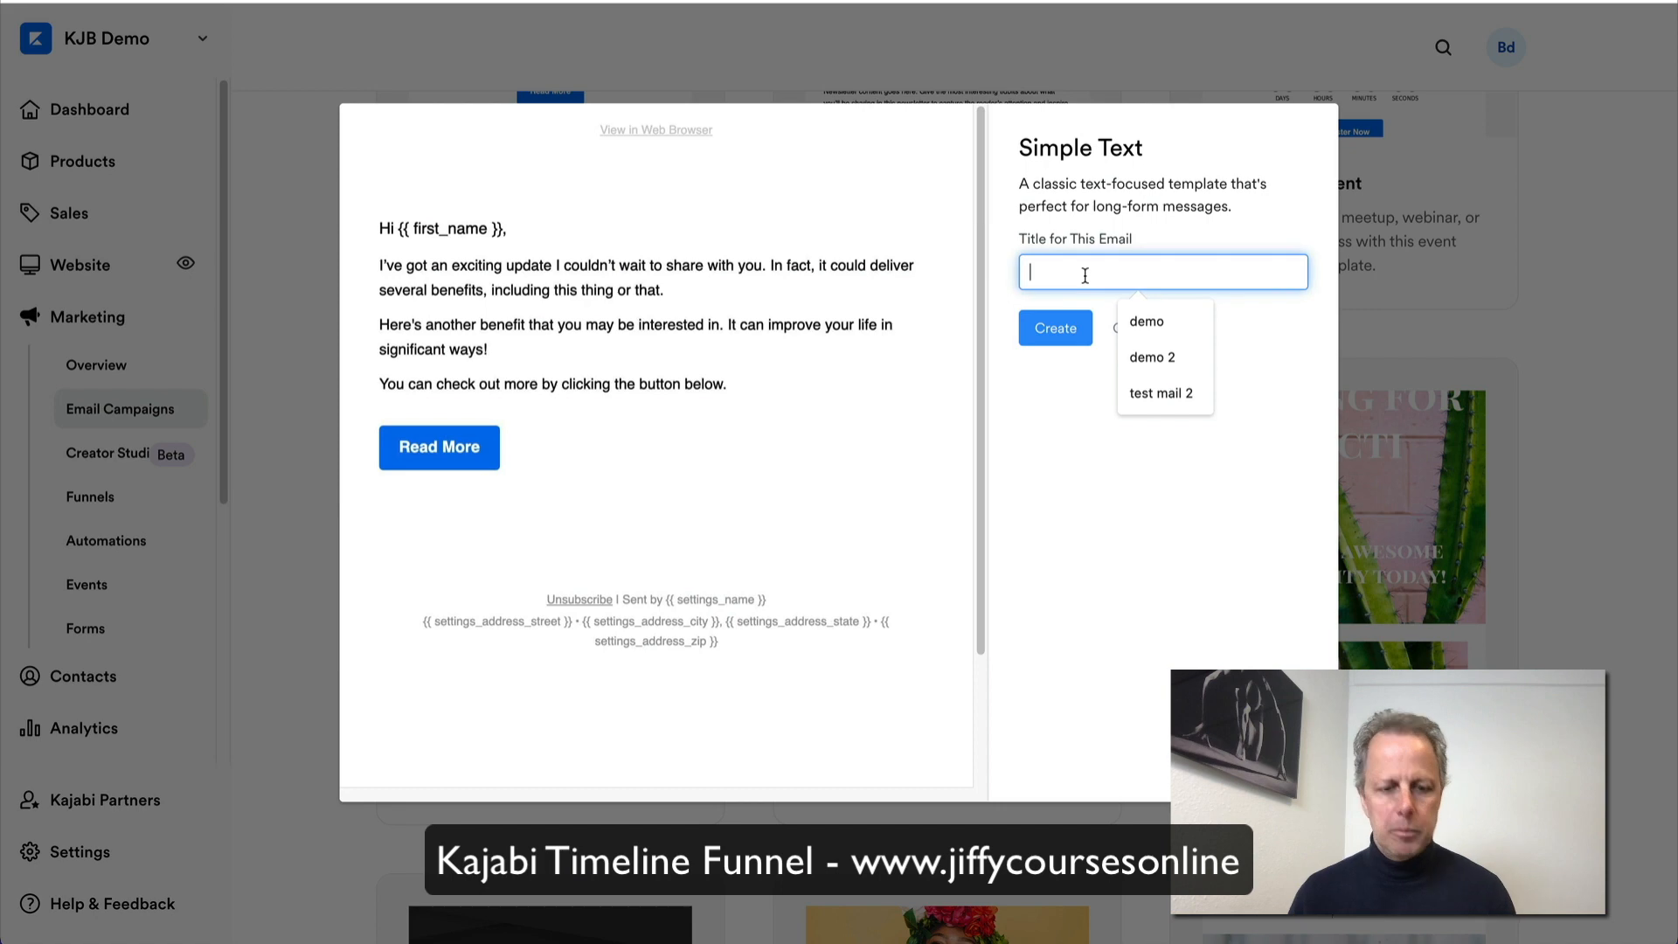
pyautogui.write('Time line ')
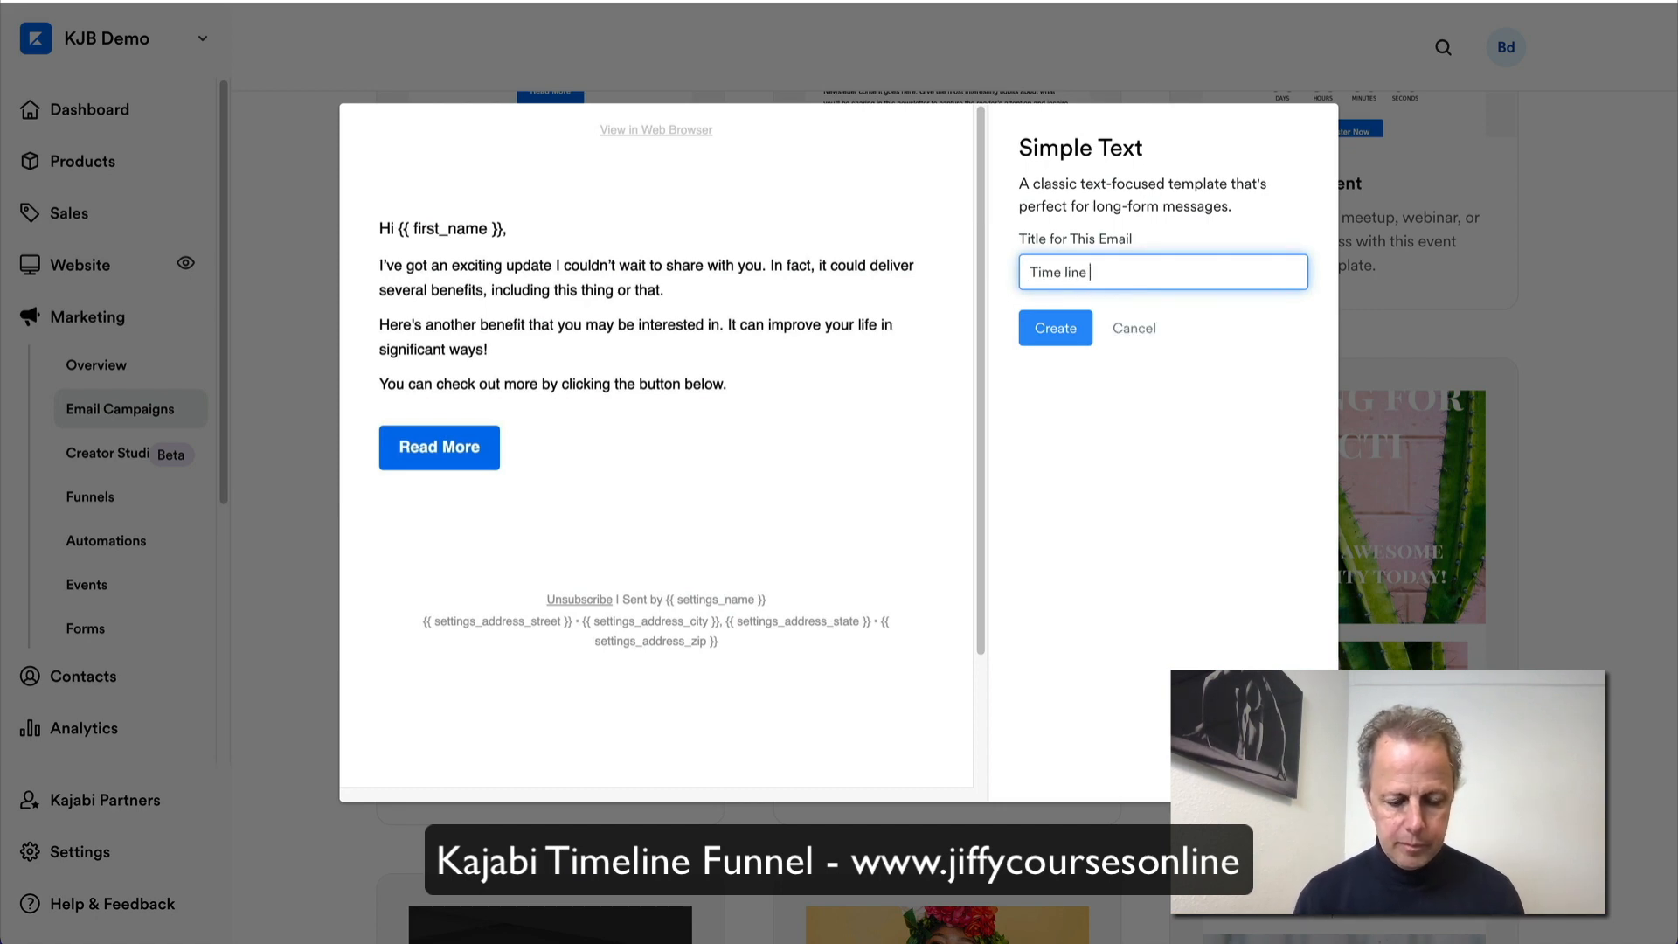
pyautogui.write('welkom')
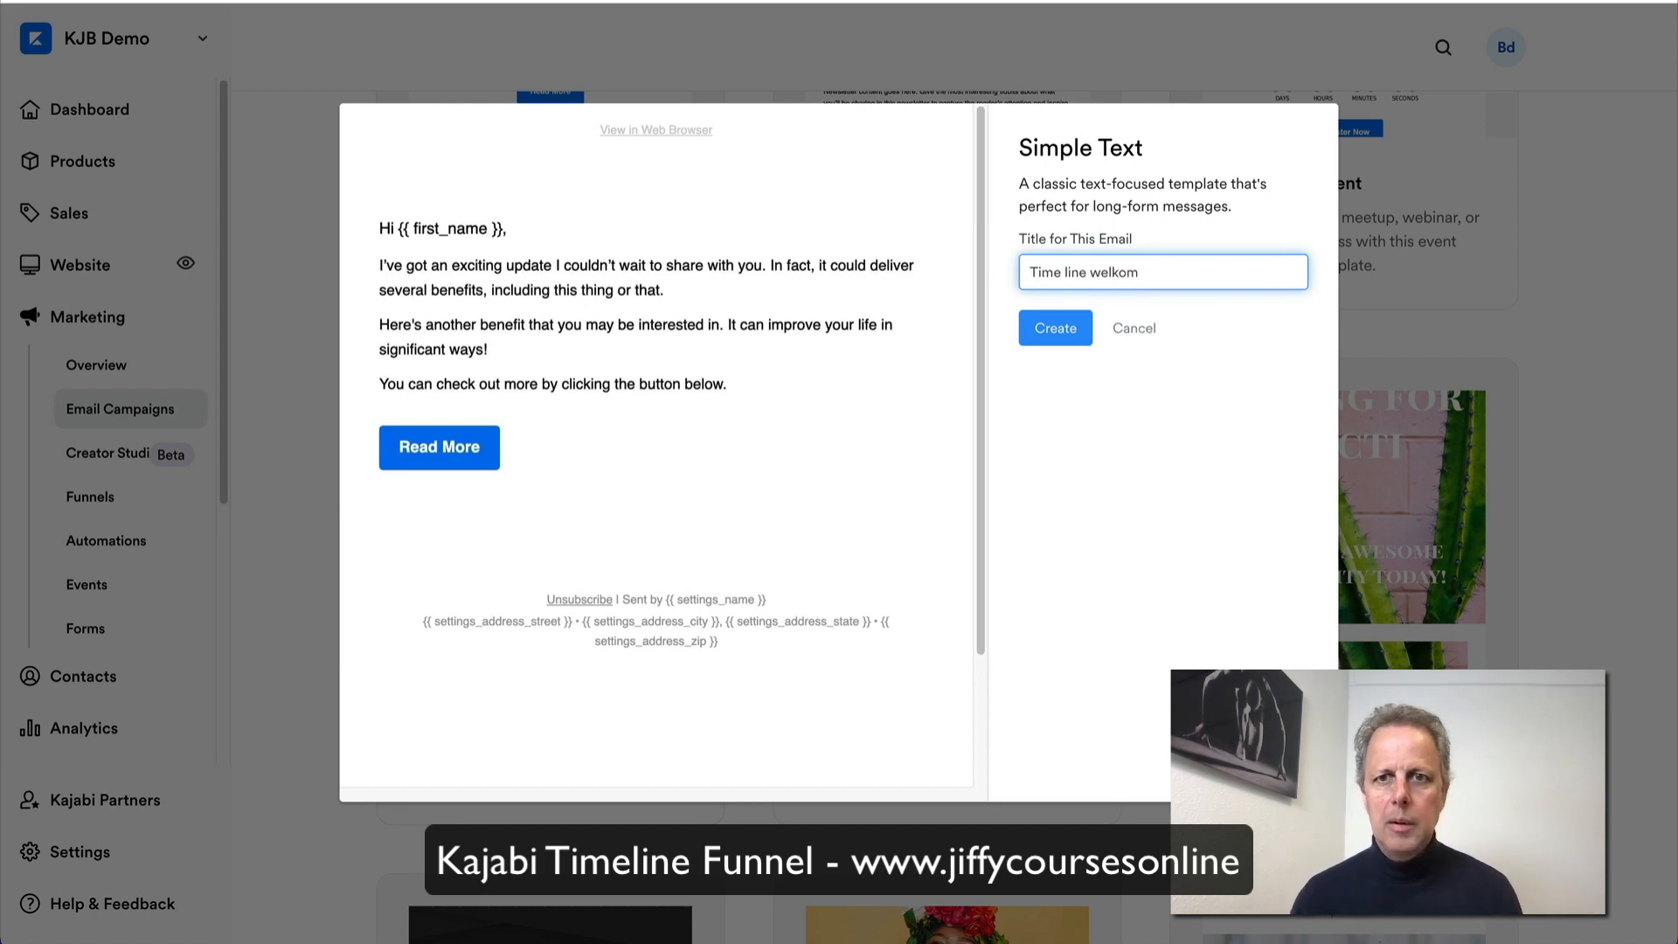
pyautogui.click(1062, 271)
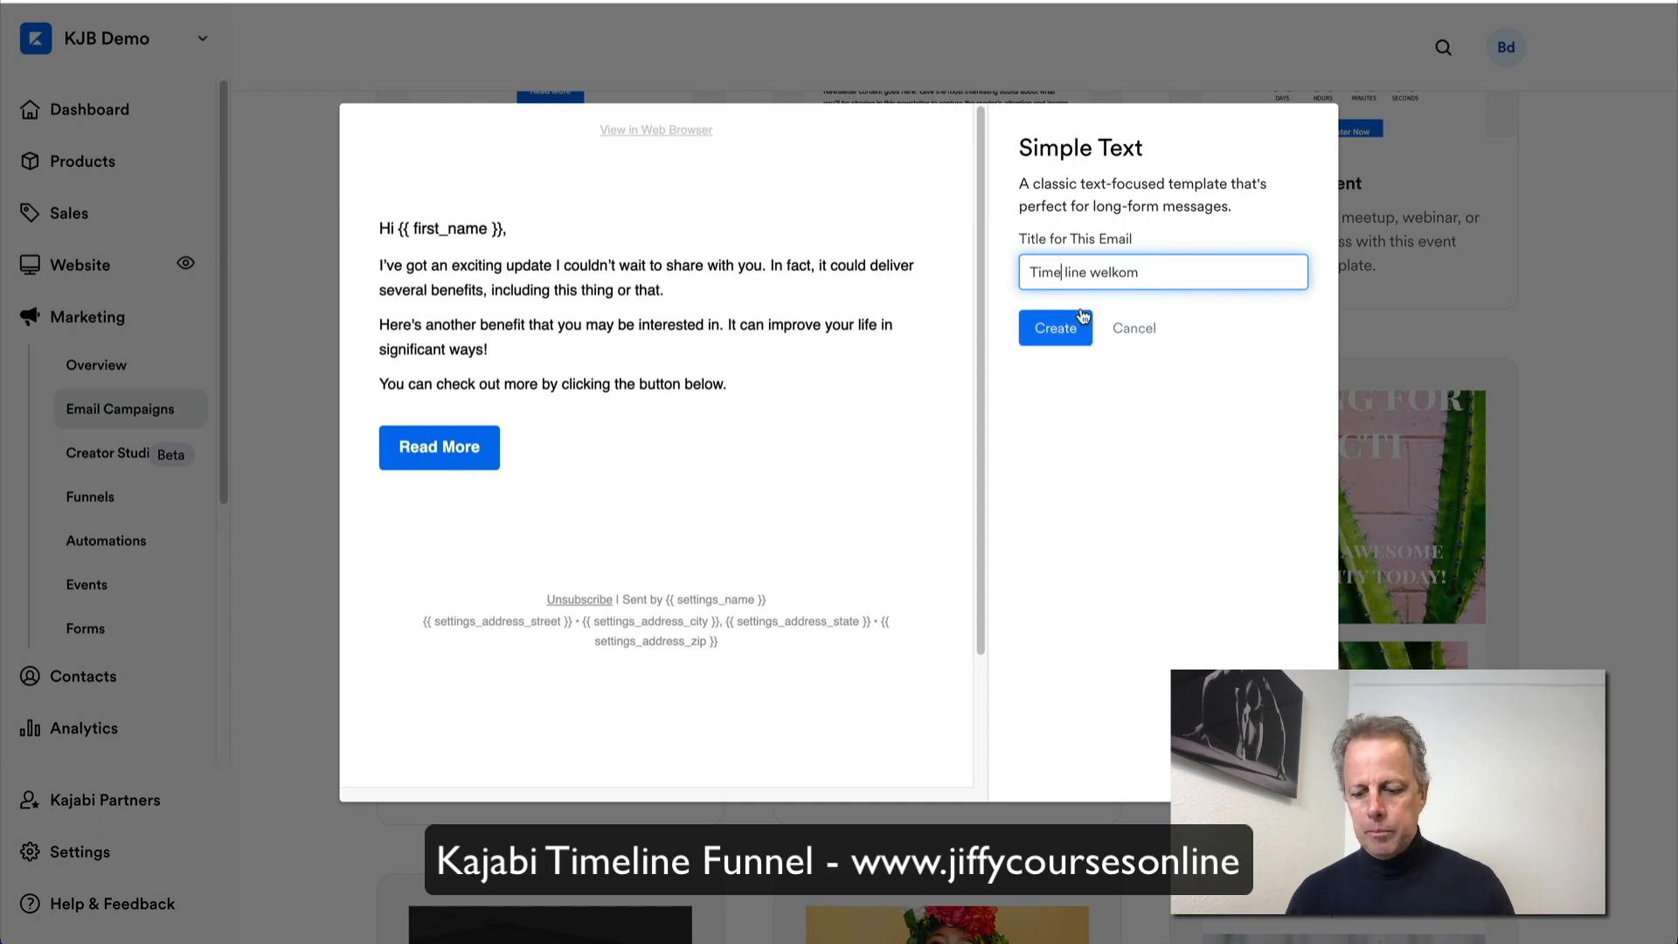
pyautogui.press('BackSpace')
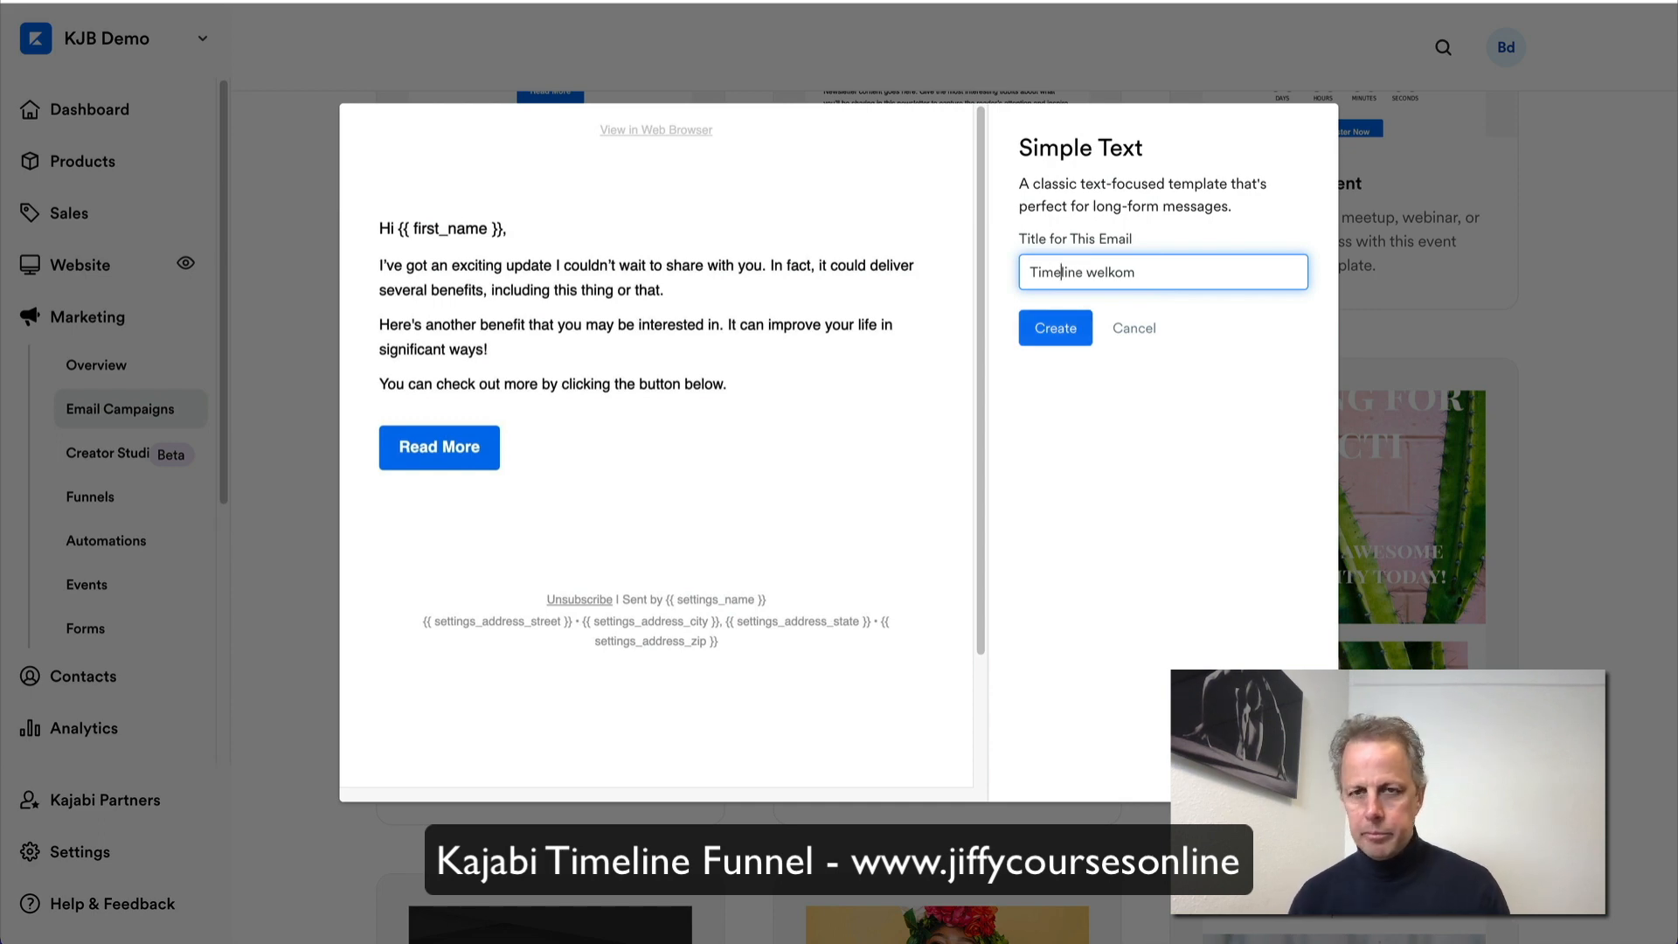
pyautogui.click(1049, 328)
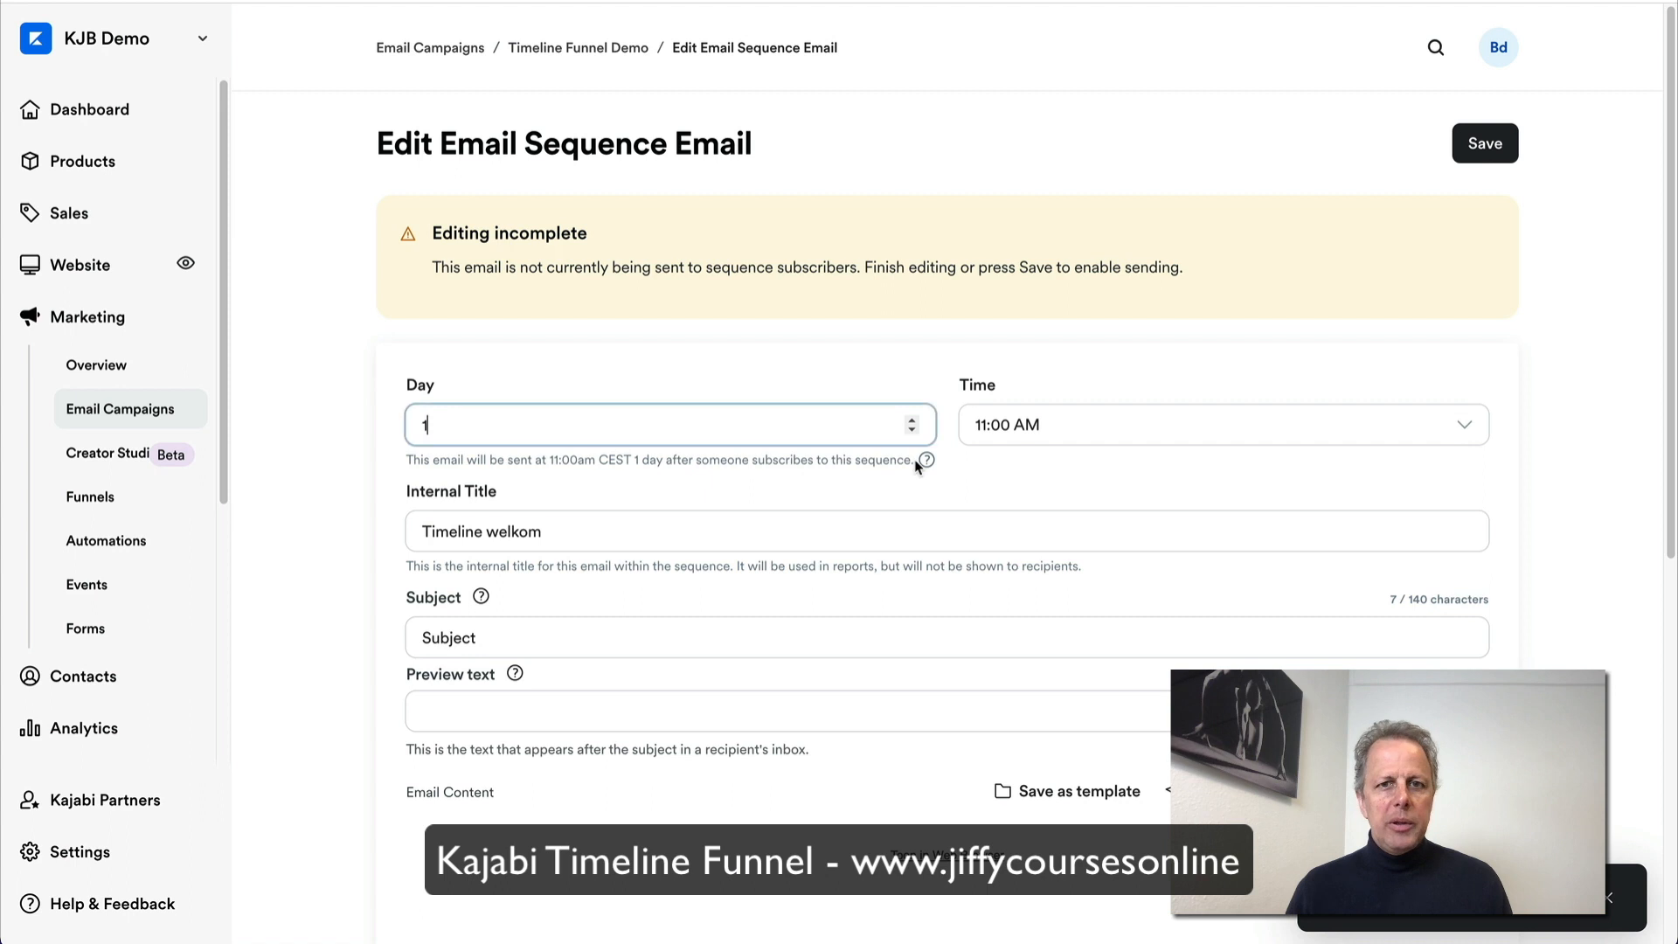
# Step: Set the email's send day to 0 and its subject to "Welcome"
pyautogui.click(913, 430)
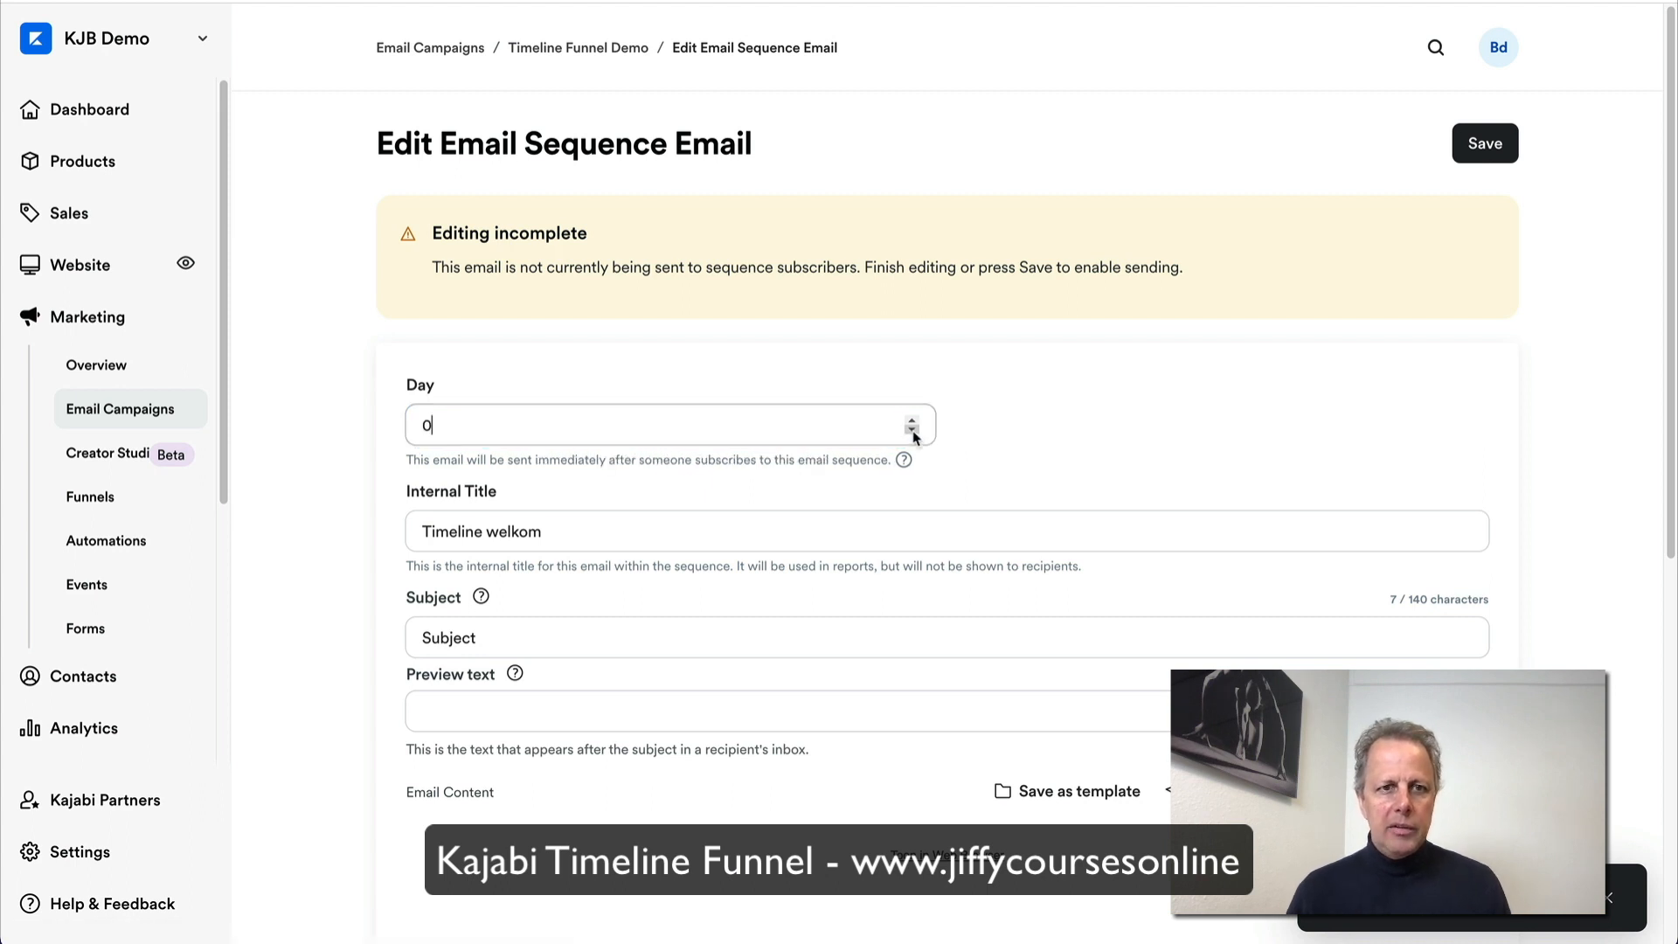
pyautogui.doubleClick(449, 638)
pyautogui.write('Welkcome')
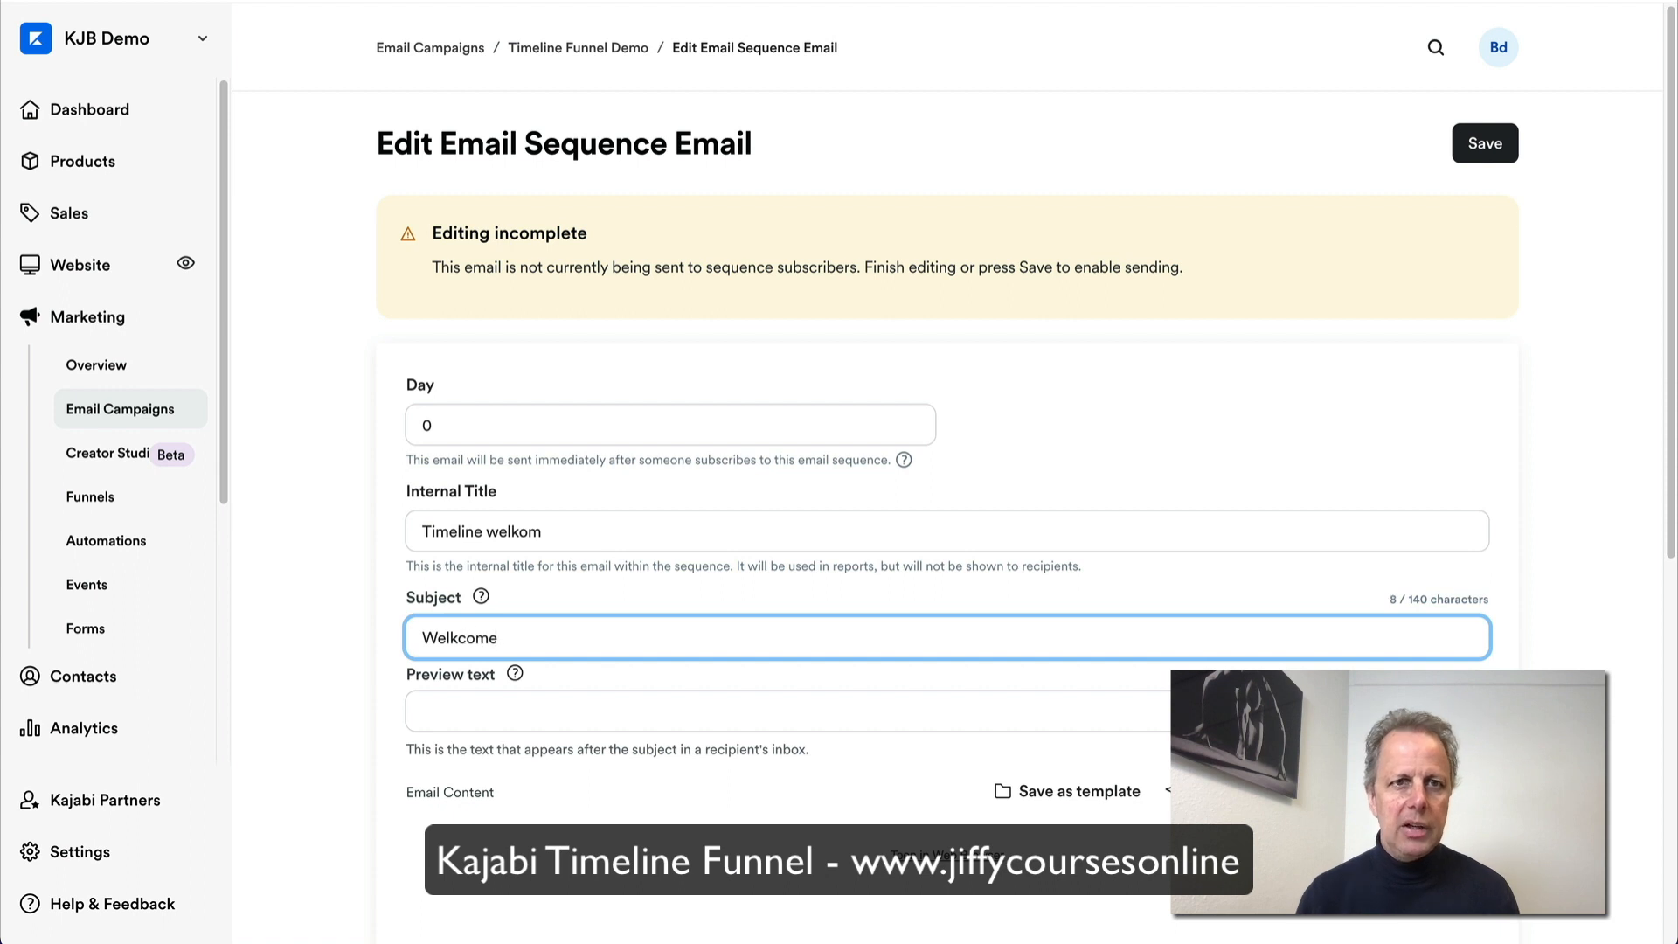
pyautogui.press('BackSpace')
pyautogui.press('BackSpace')
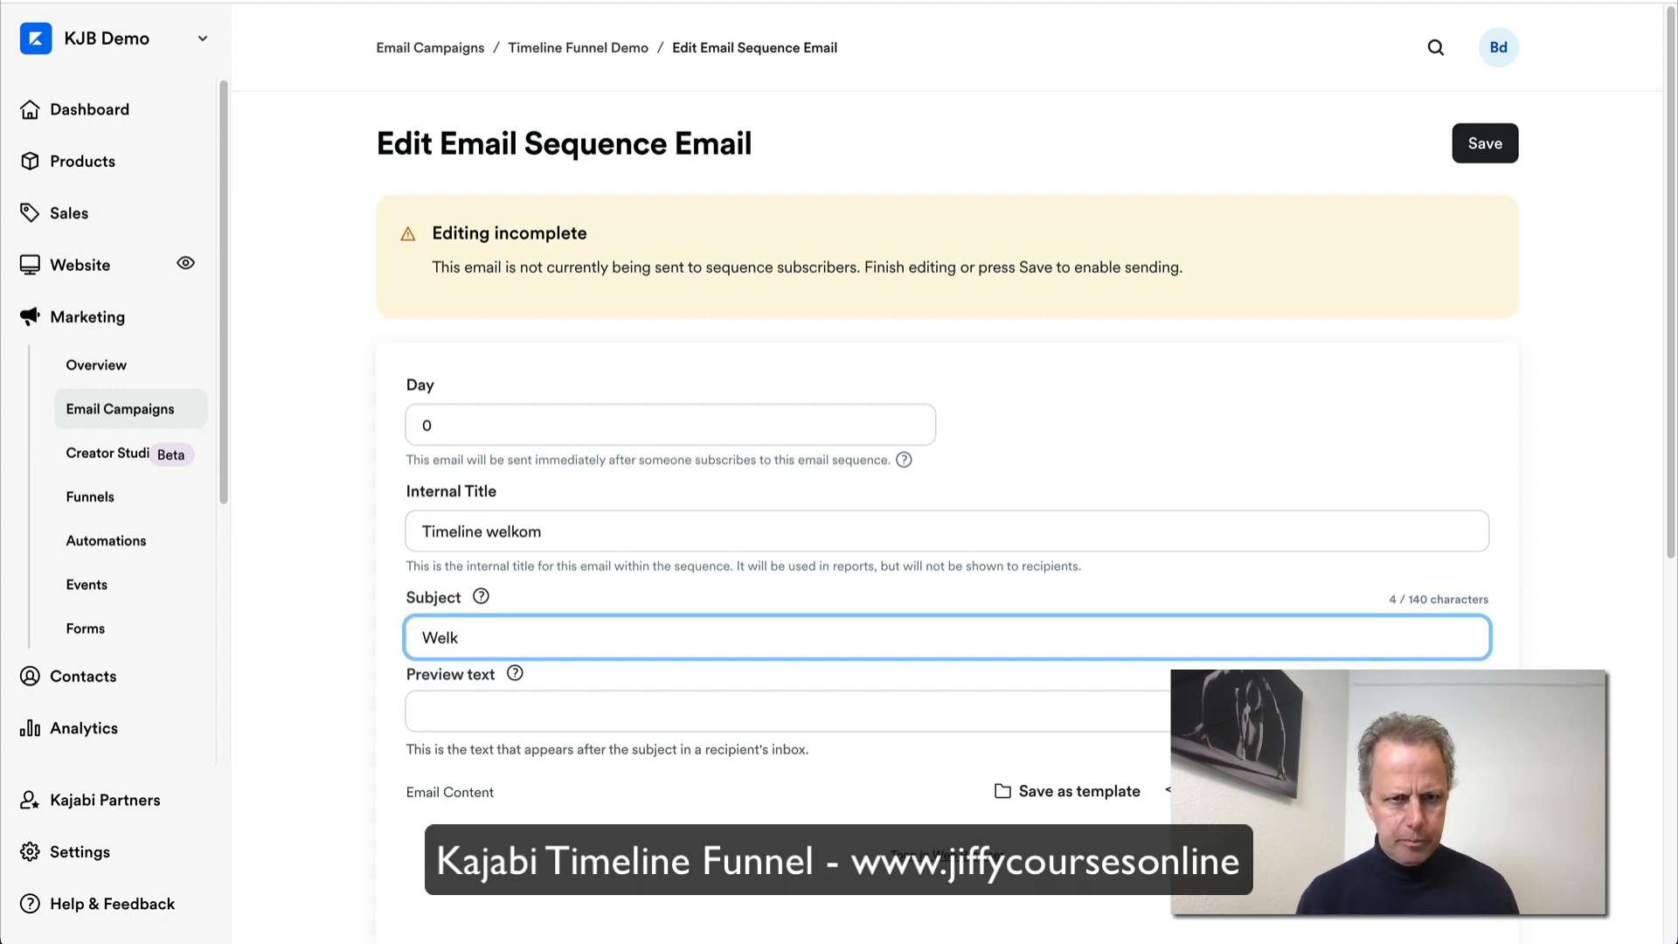
pyautogui.write('come')
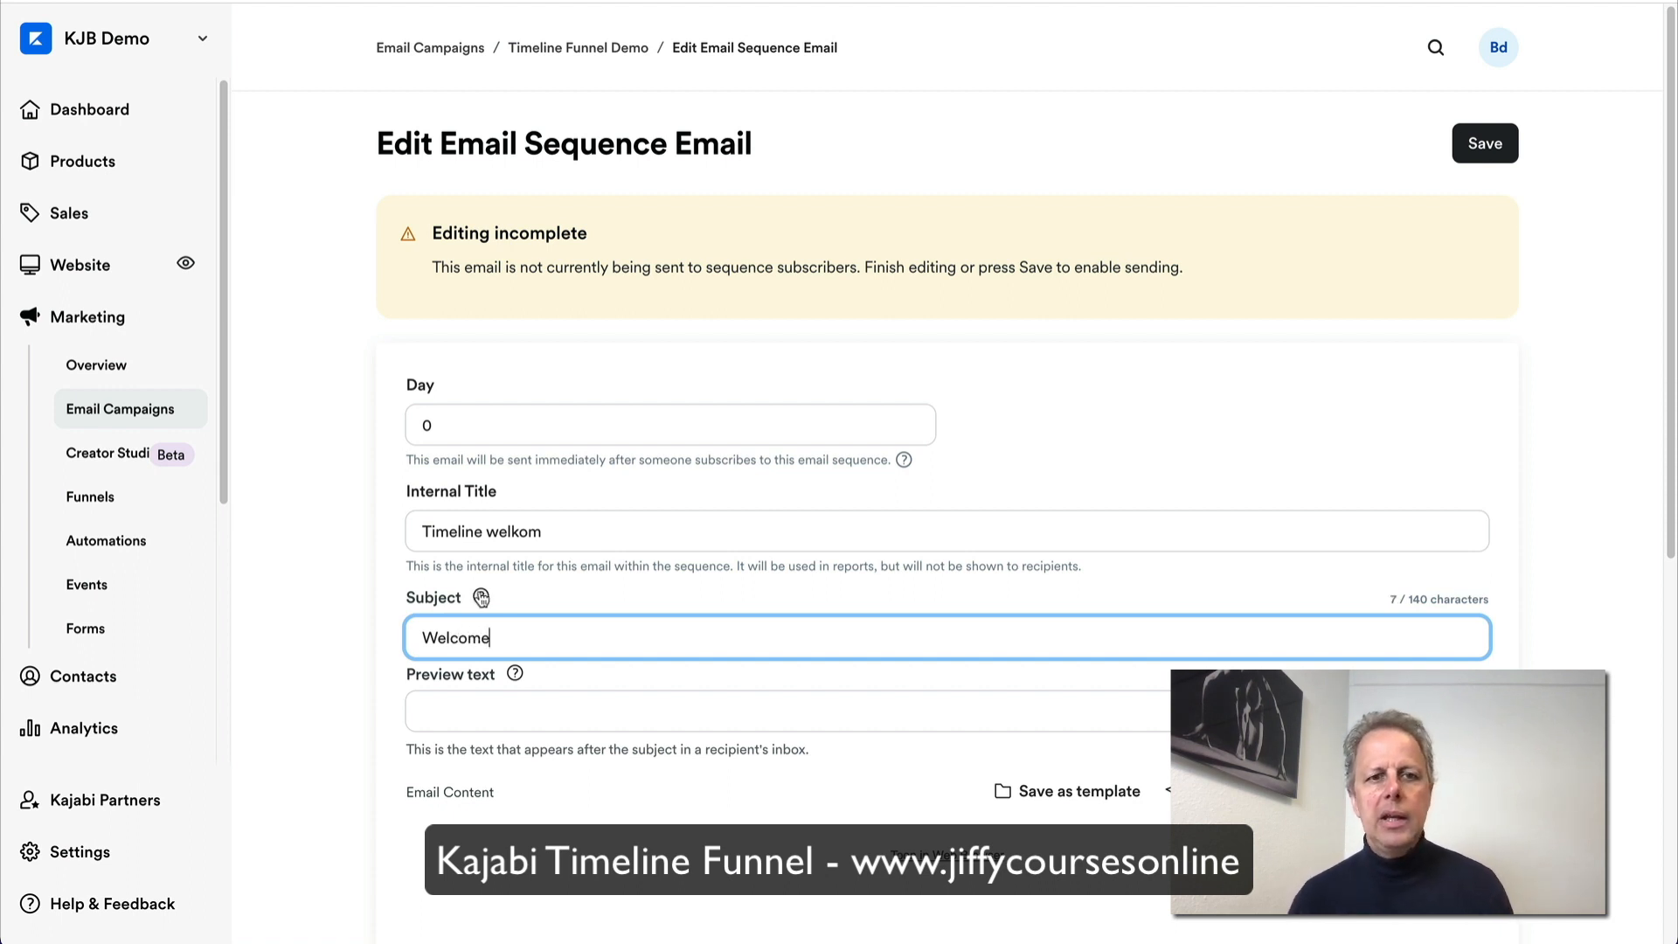
# Step: Open the email content's text block and add the line "You can grab your bonus on this page:" below the existing body text
pyautogui.scroll(-3, 481, 597)
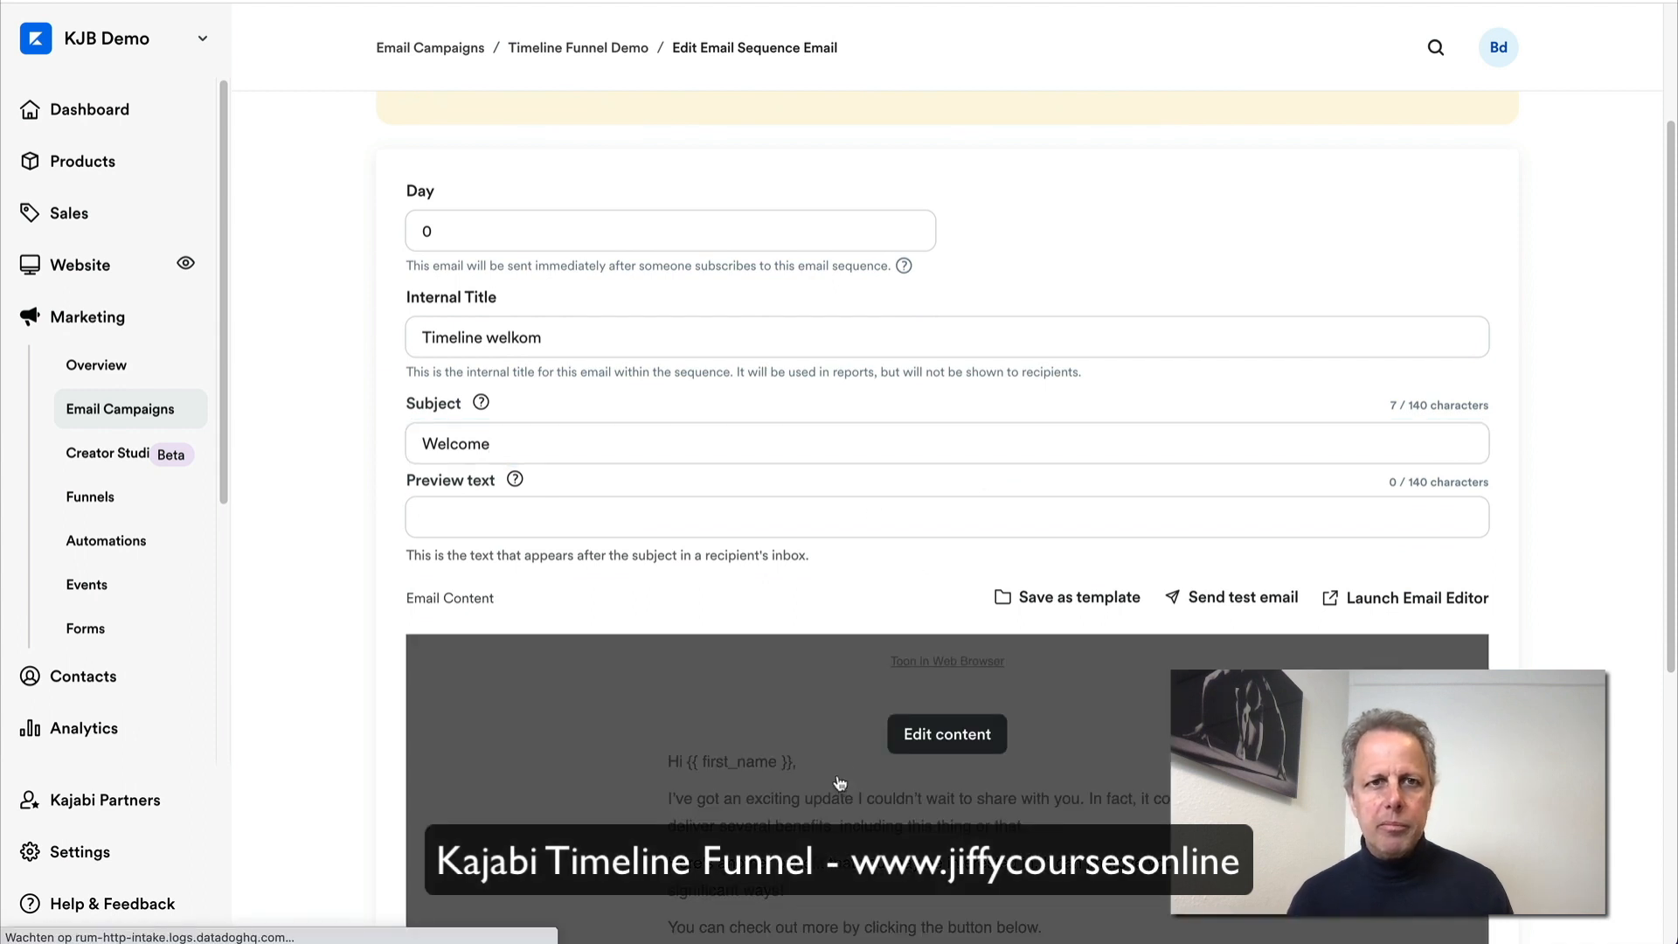
pyautogui.click(840, 778)
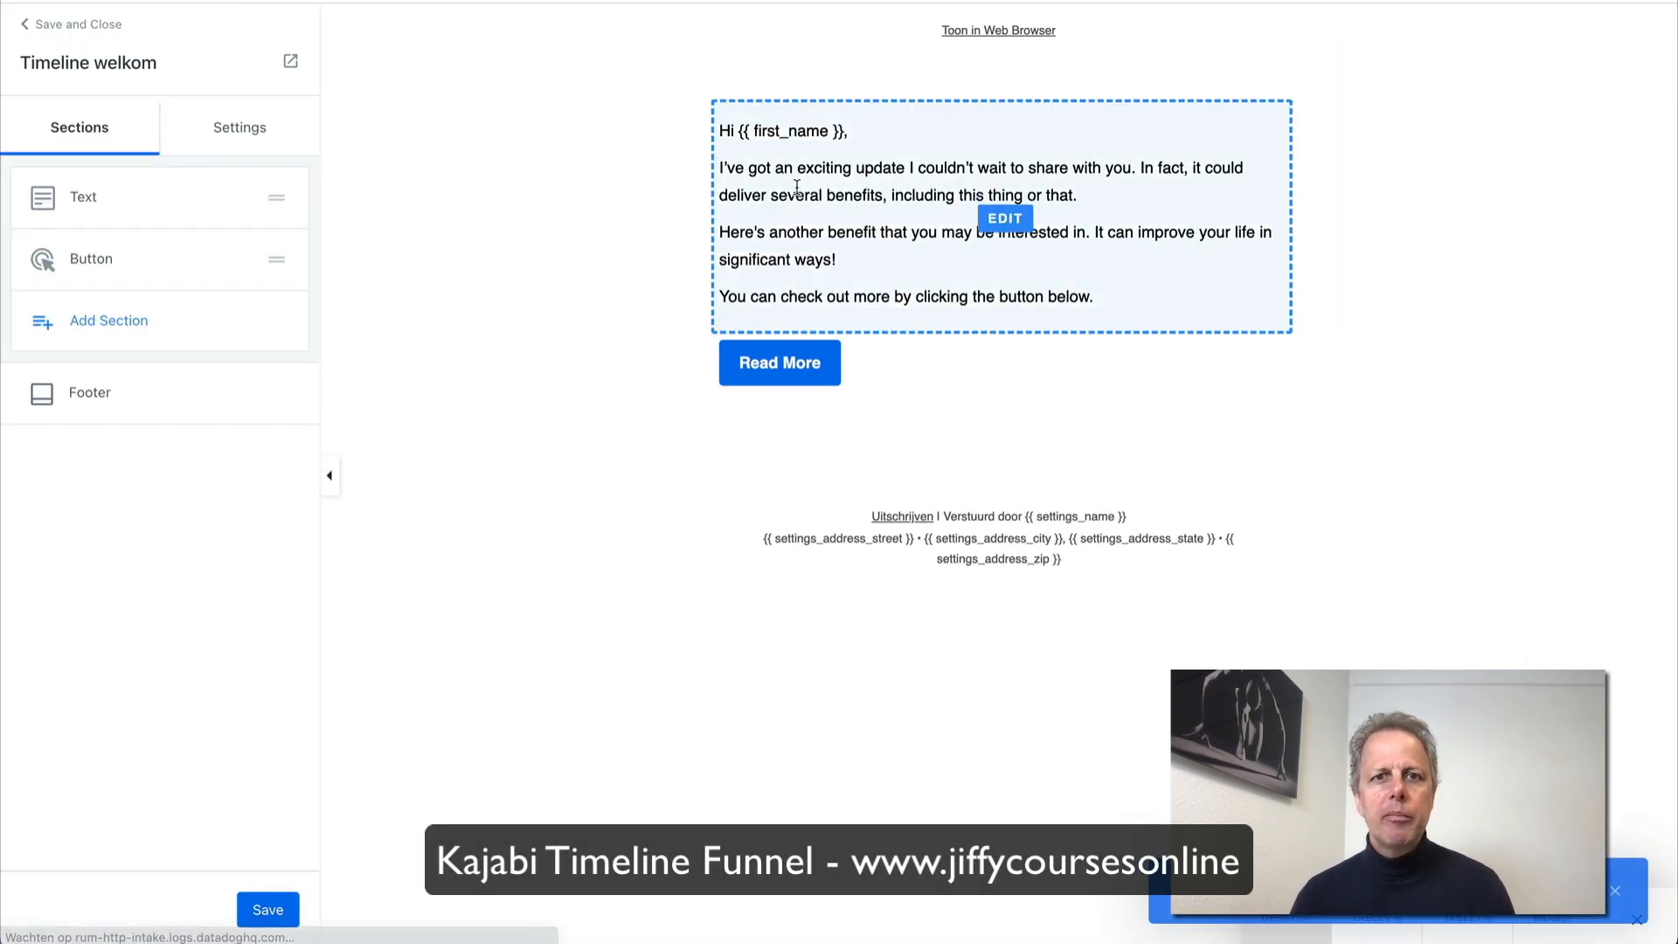
pyautogui.click(1005, 219)
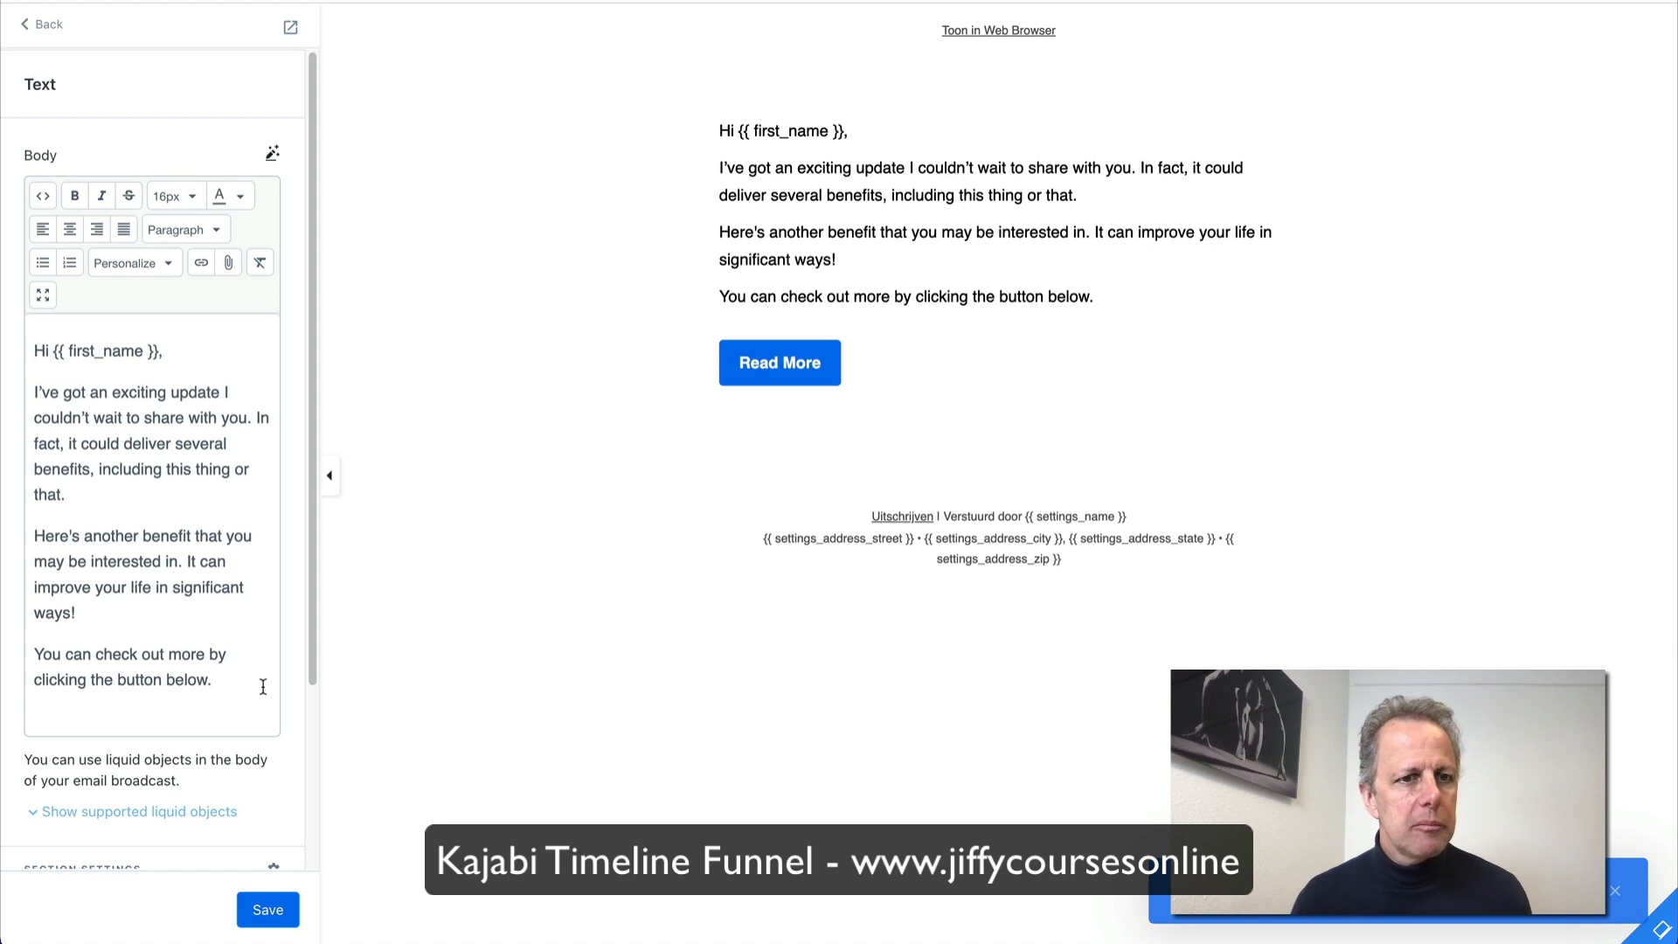
pyautogui.click(258, 682)
pyautogui.press('Return')
pyautogui.press('Return')
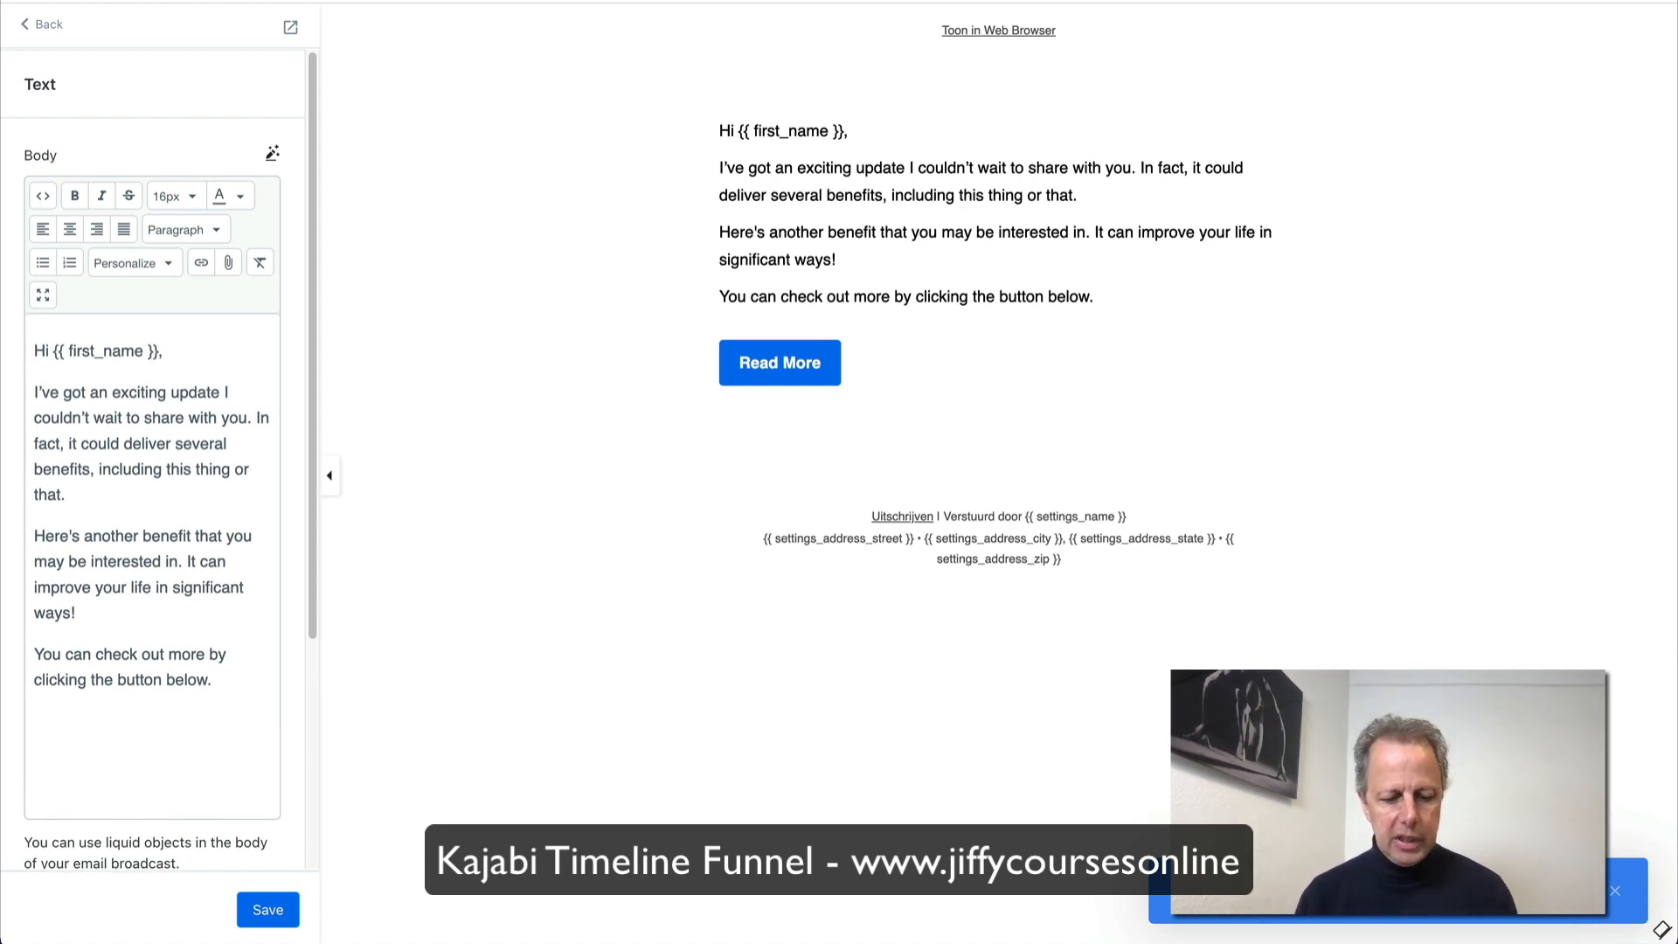
pyautogui.write('You can')
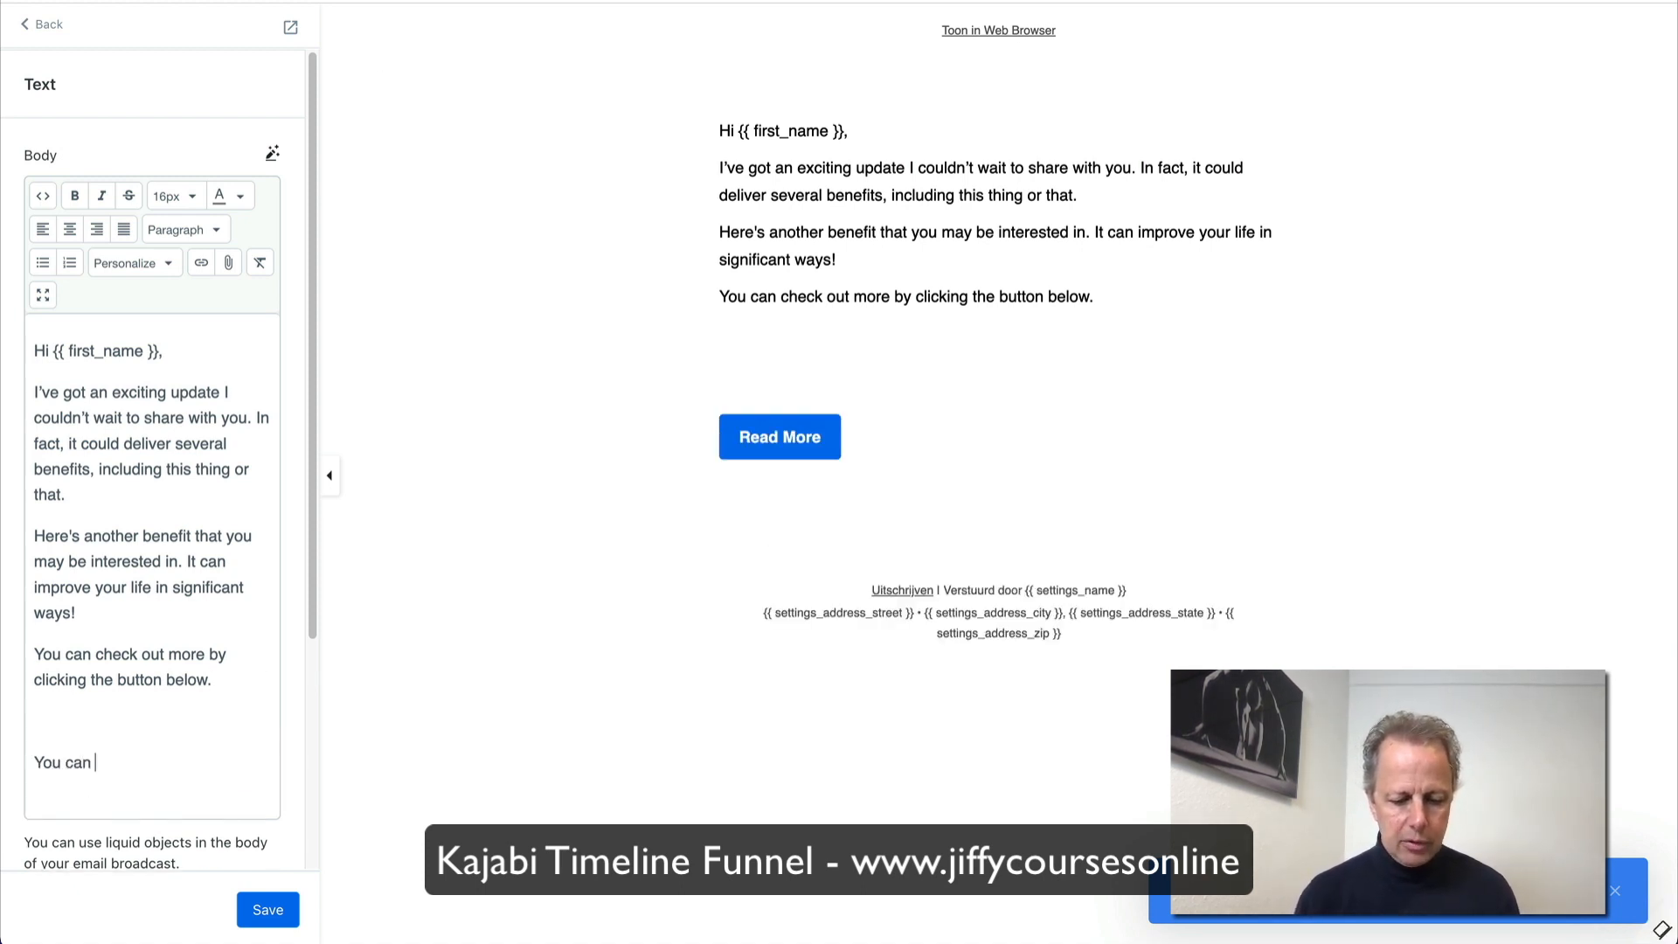
pyautogui.write(' grab your')
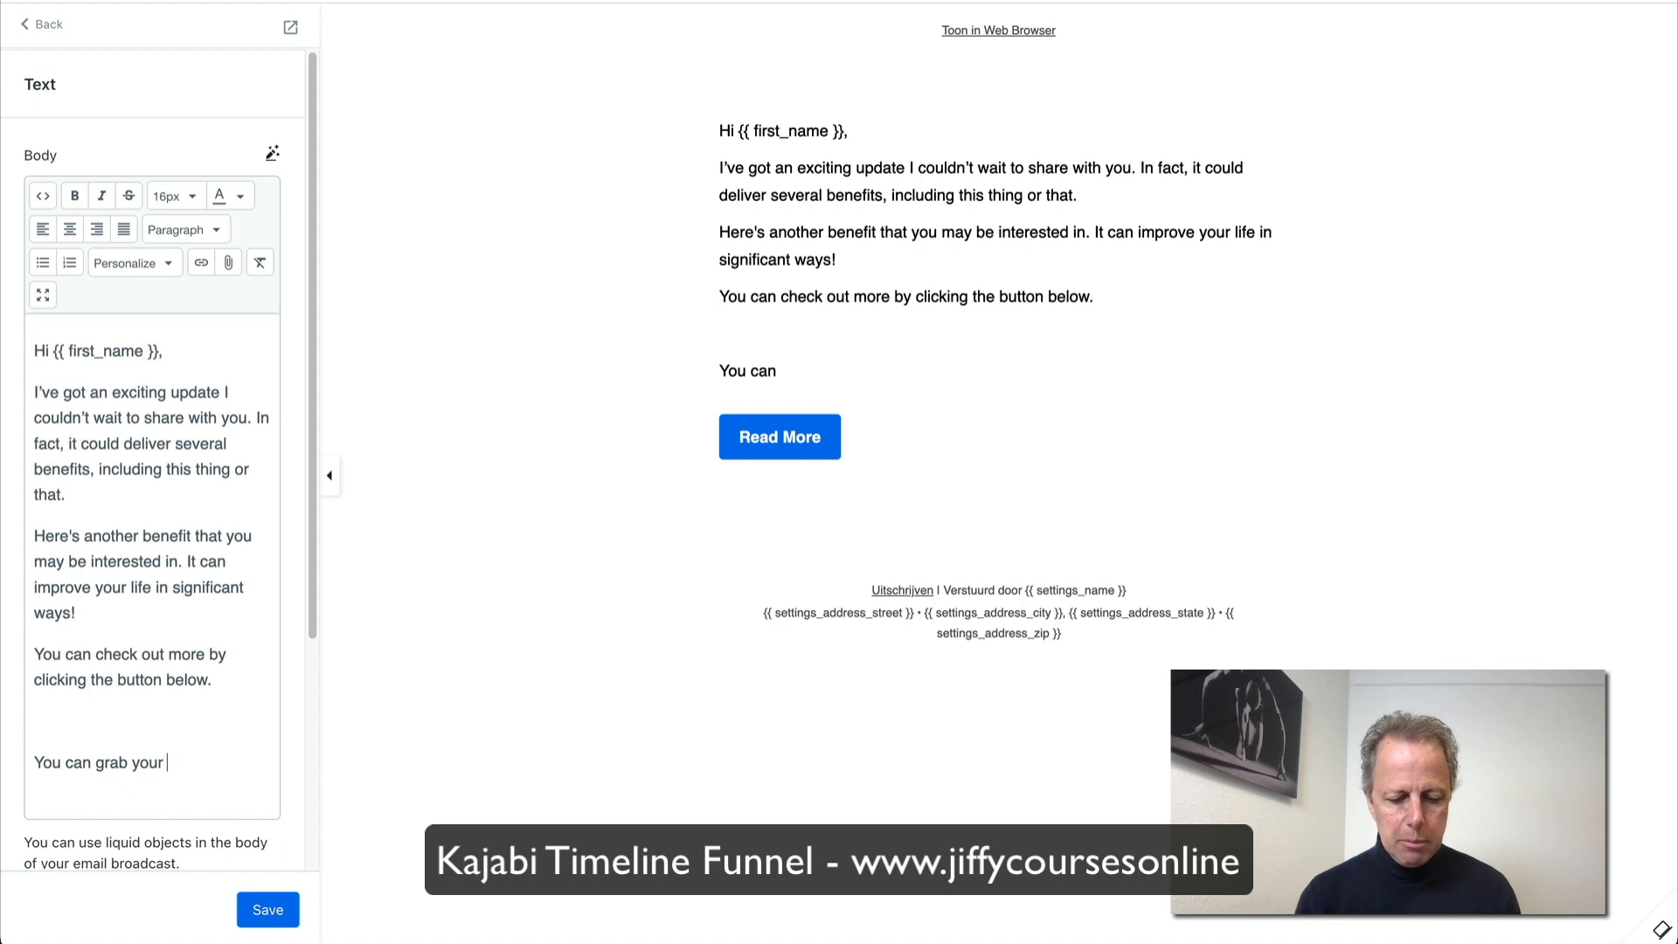
pyautogui.write(' bonus')
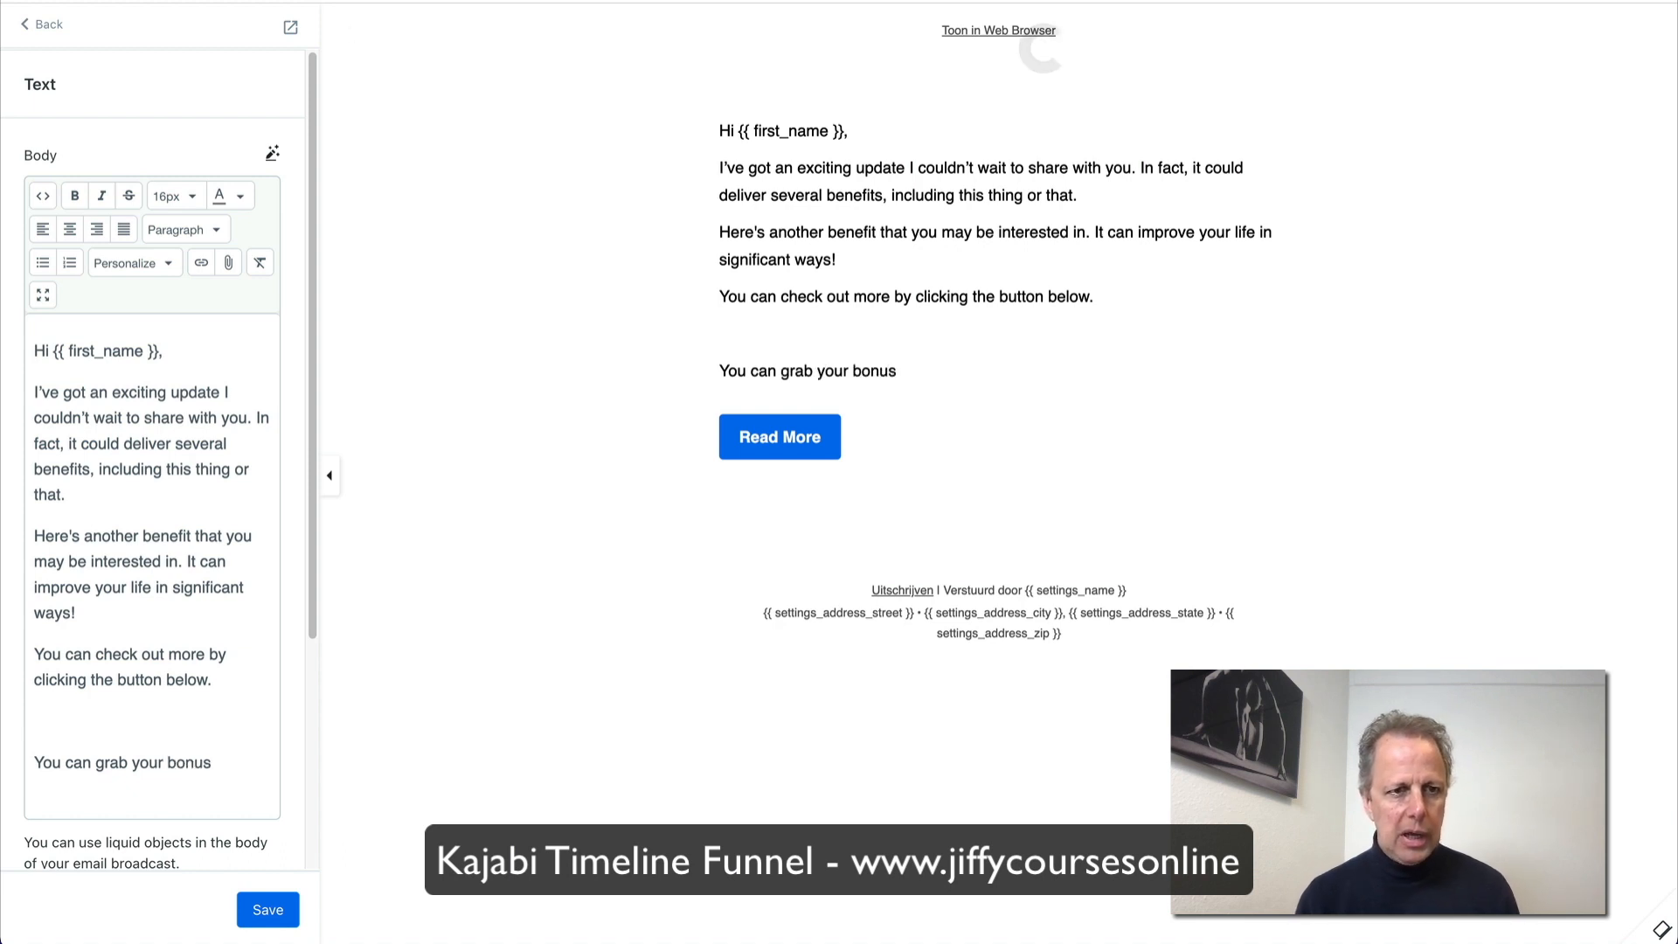
pyautogui.write(' on this page')
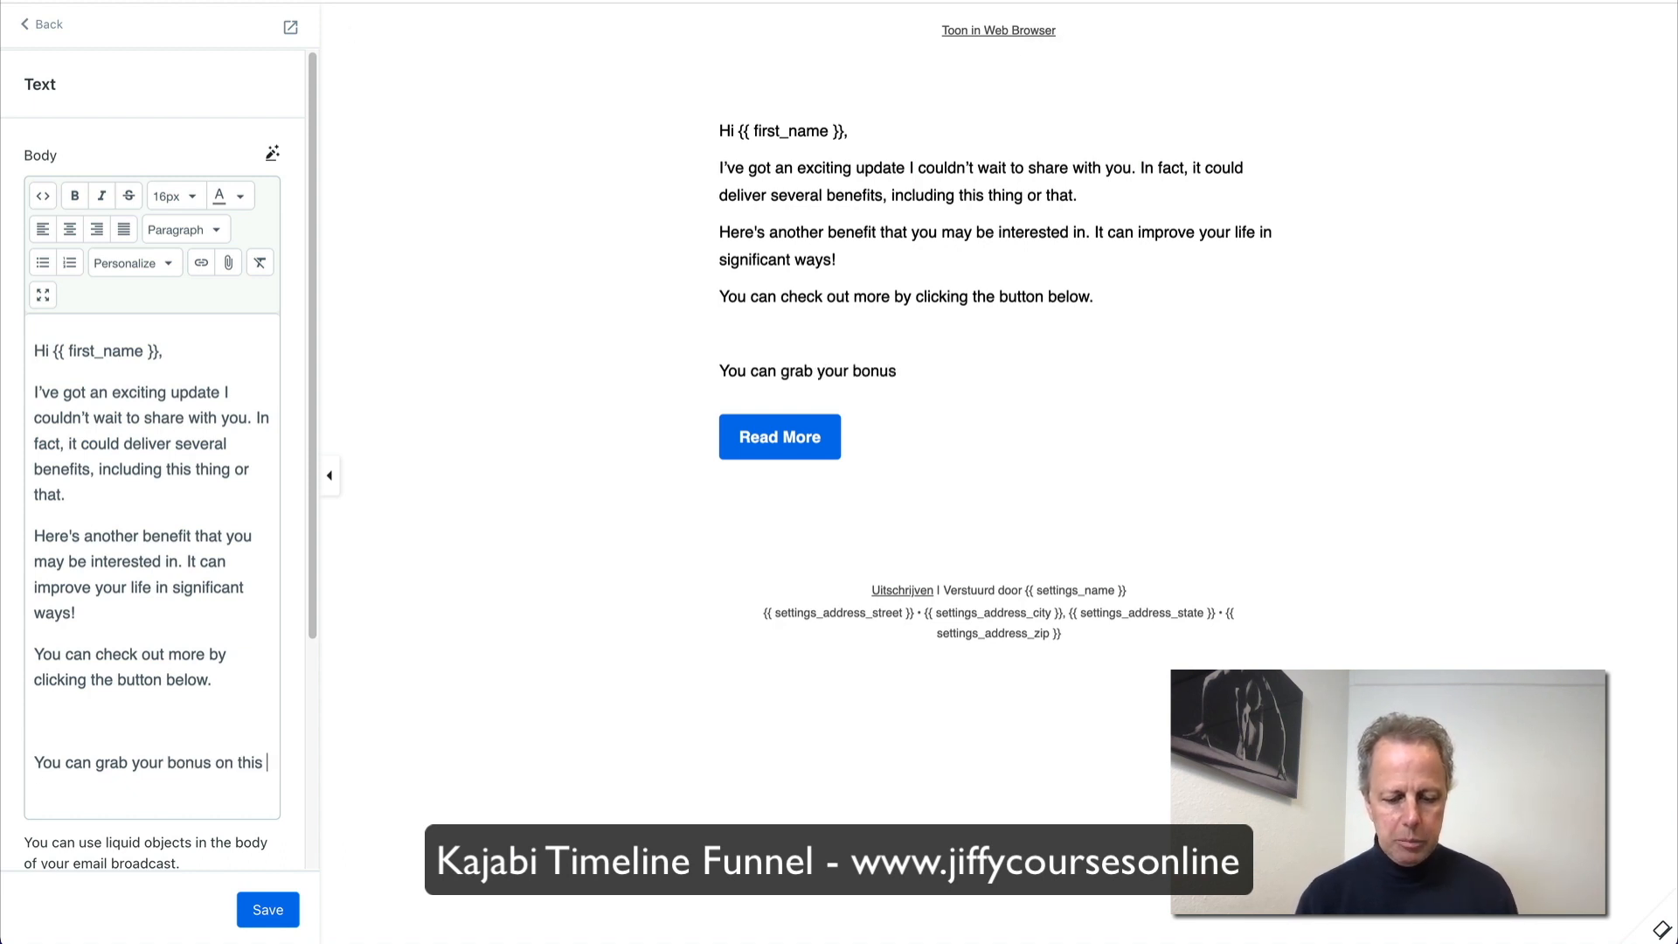
pyautogui.write(':')
pyautogui.press('Return')
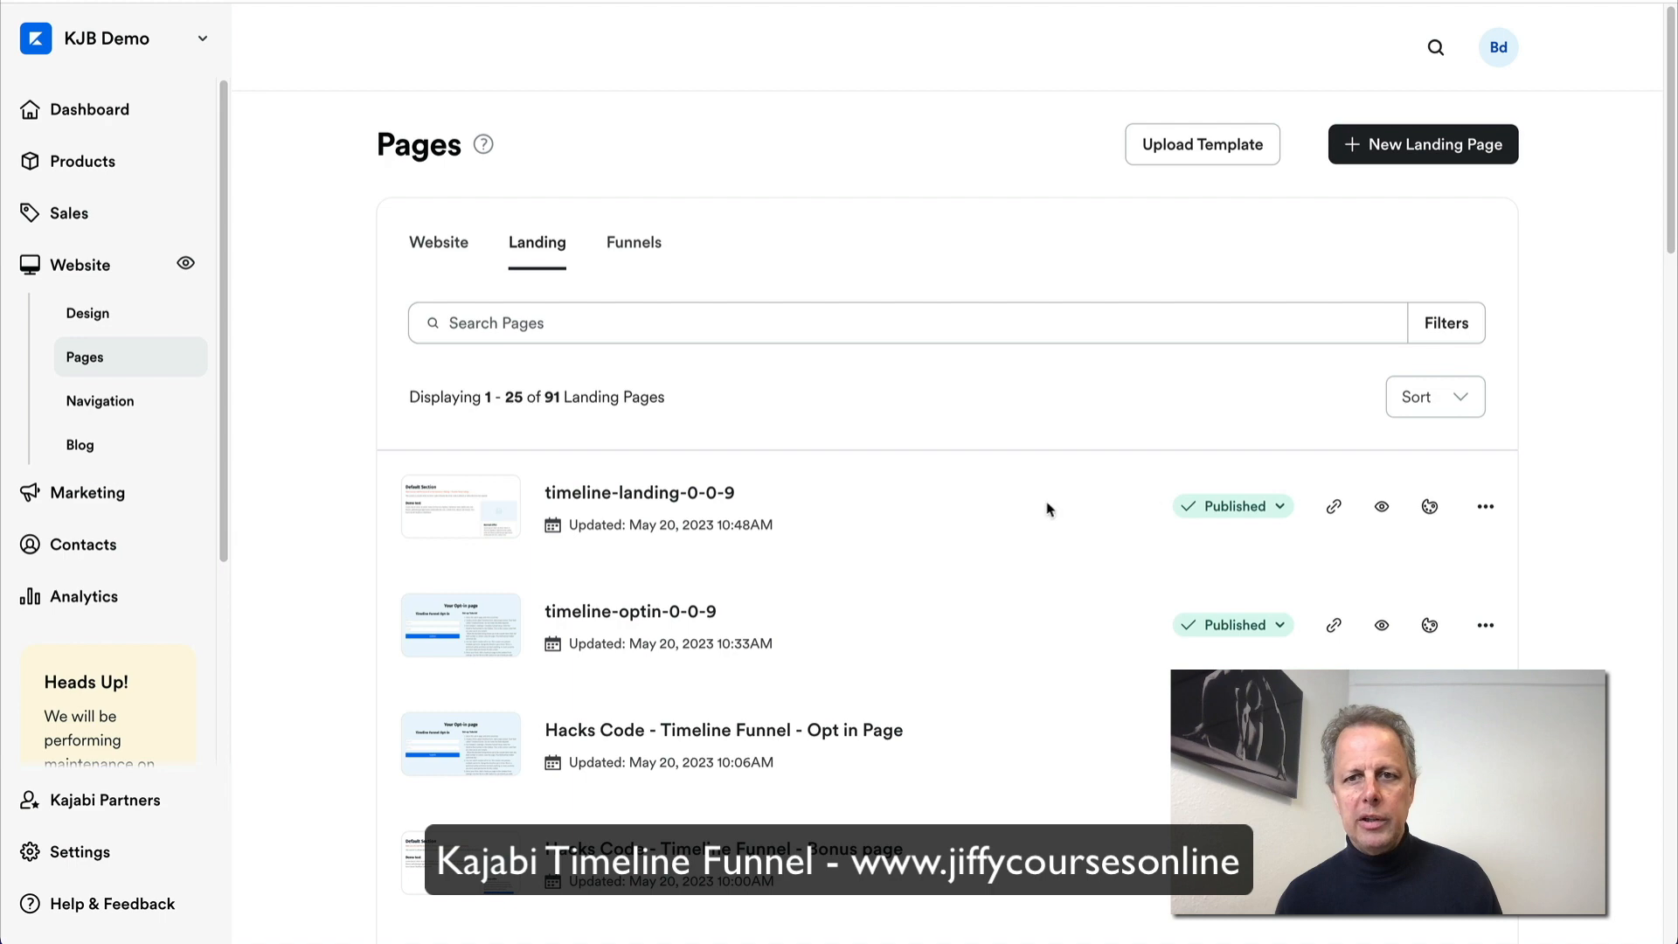
pyautogui.click(1333, 506)
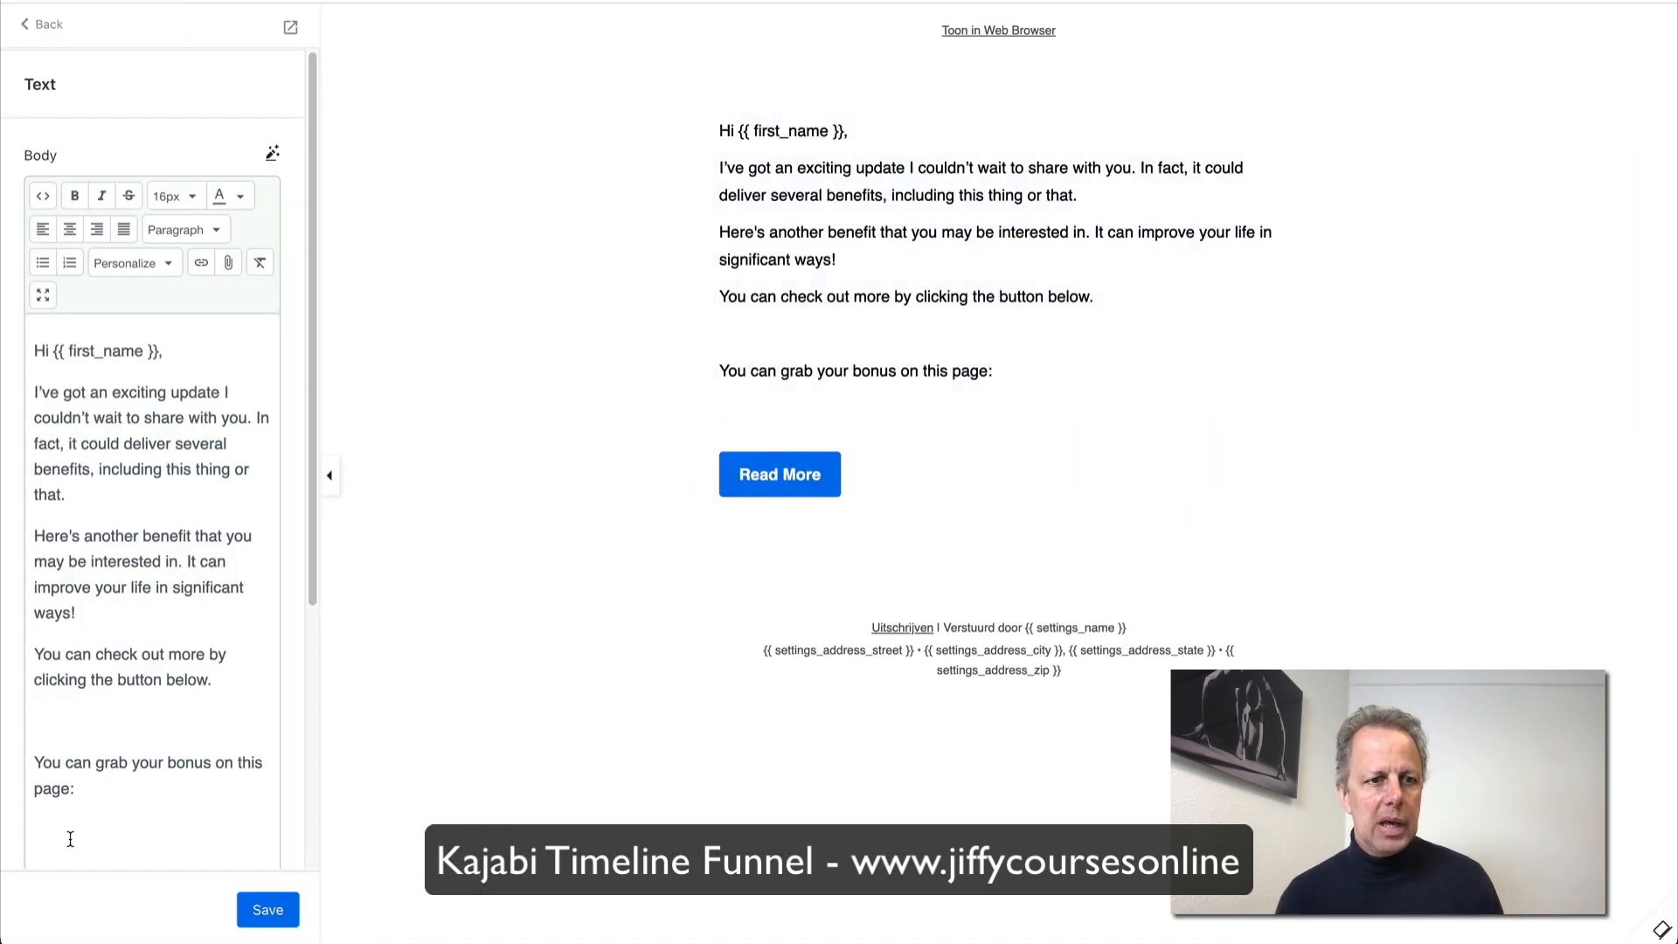
pyautogui.click(69, 839)
pyautogui.write('https://kjb-demo.mykajabi.com/timeline-landing-0-0-9')
pyautogui.scroll(-5, 173, 702)
pyautogui.scroll(3, 174, 249)
pyautogui.scroll(3, 174, 249)
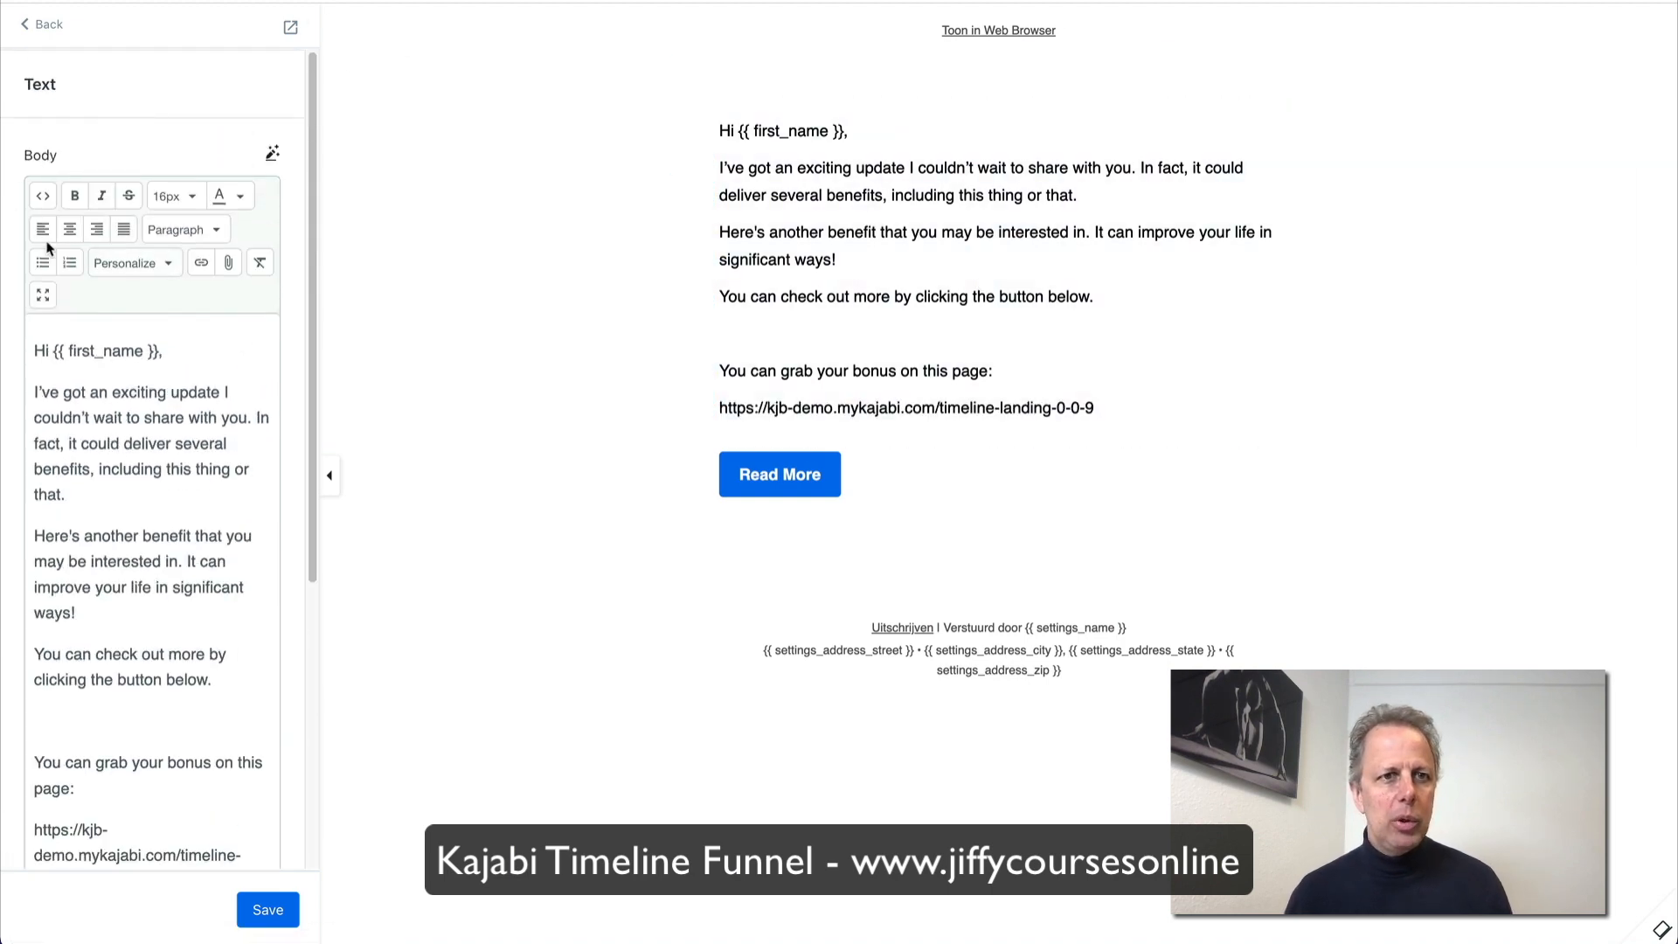
# Step: Expand the body editor to full screen and make the landing page URL bold
pyautogui.click(44, 297)
pyautogui.moveTo(647, 367); pyautogui.dragTo(68, 367)
pyautogui.hotkey('ctrl', 'b')
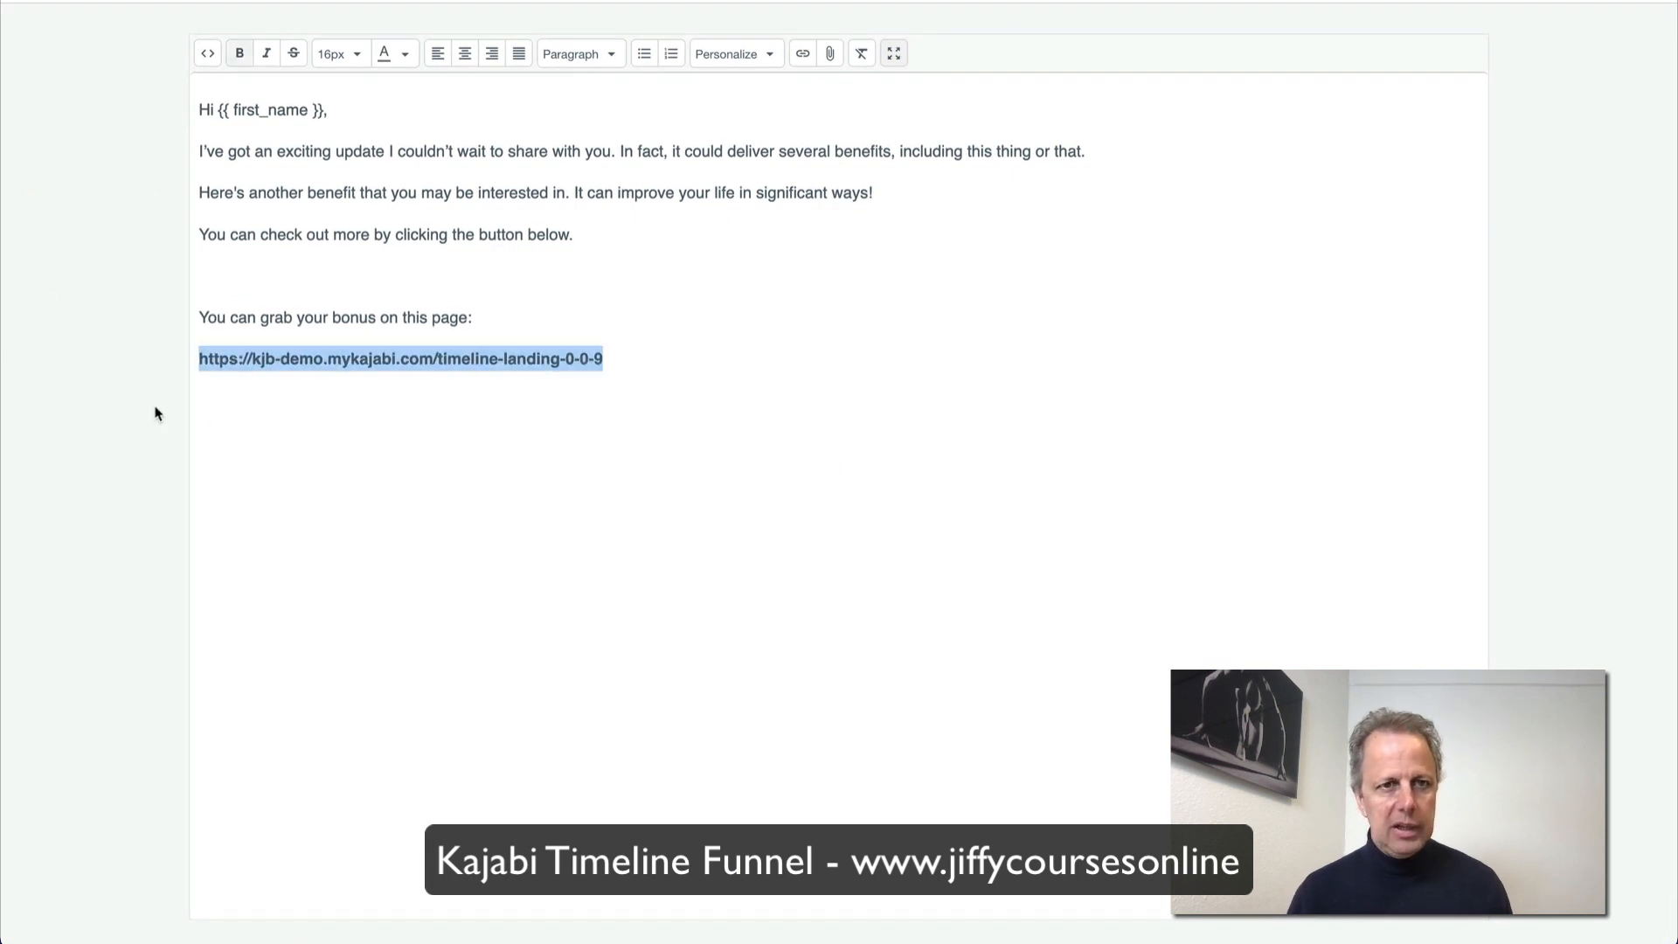
pyautogui.click(704, 365)
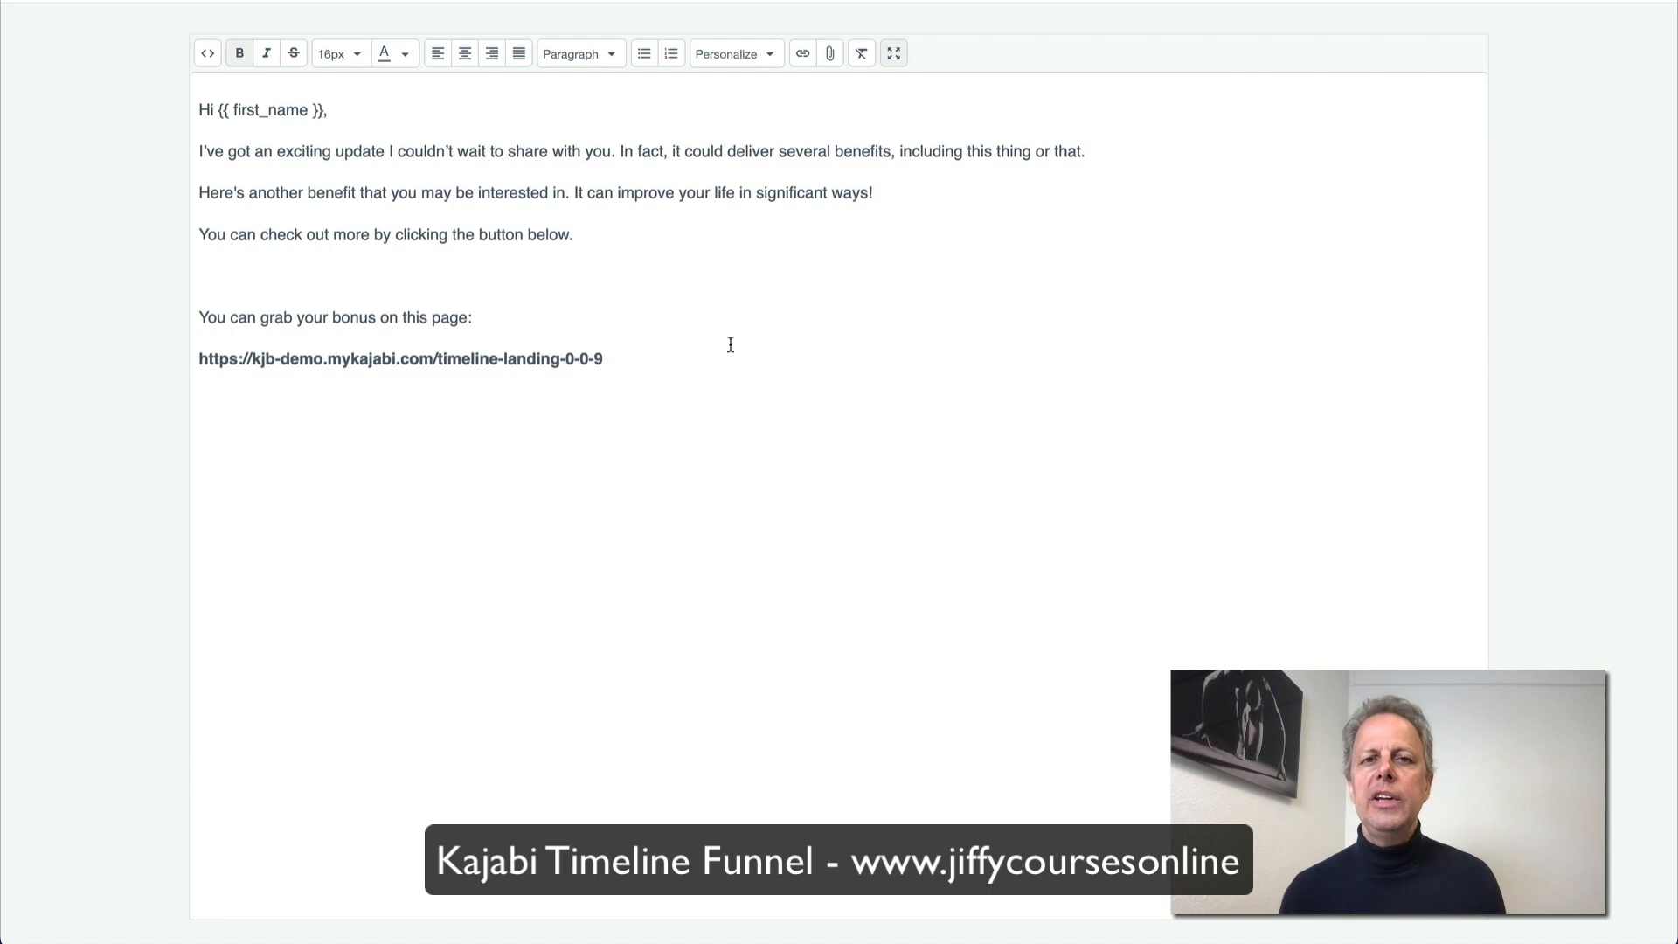
# Step: Insert the line "ADD THIS:" between the bonus sentence and the URL, with "?t=" on its own line below it
pyautogui.press('Up')
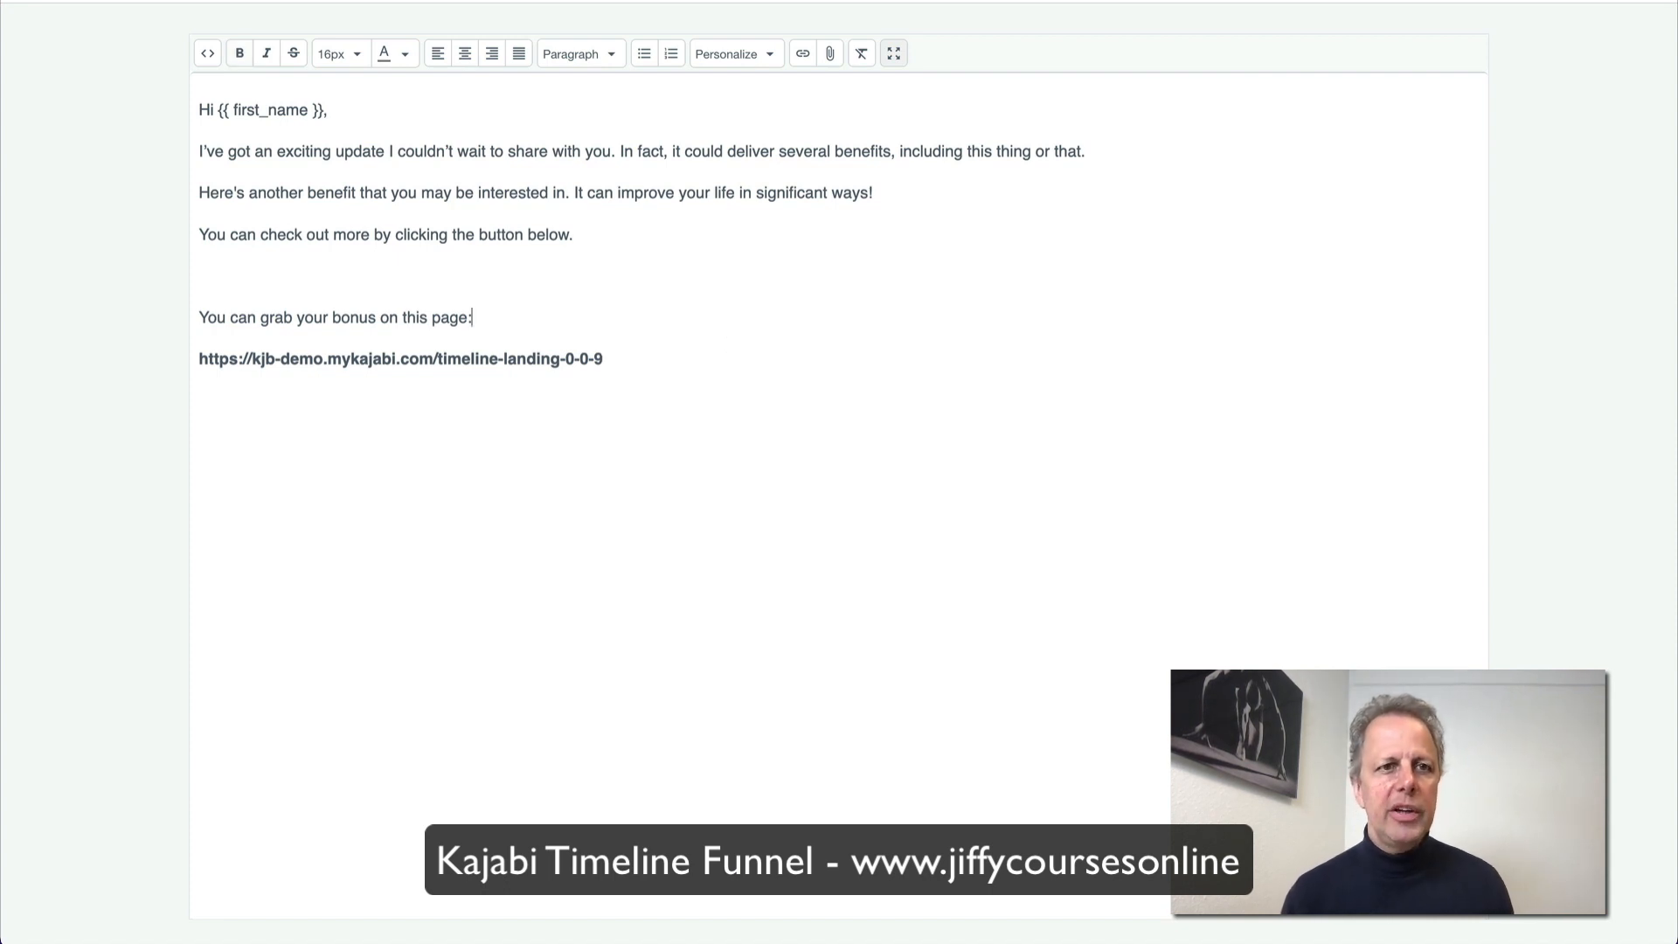
pyautogui.press('Down')
pyautogui.press('Up')
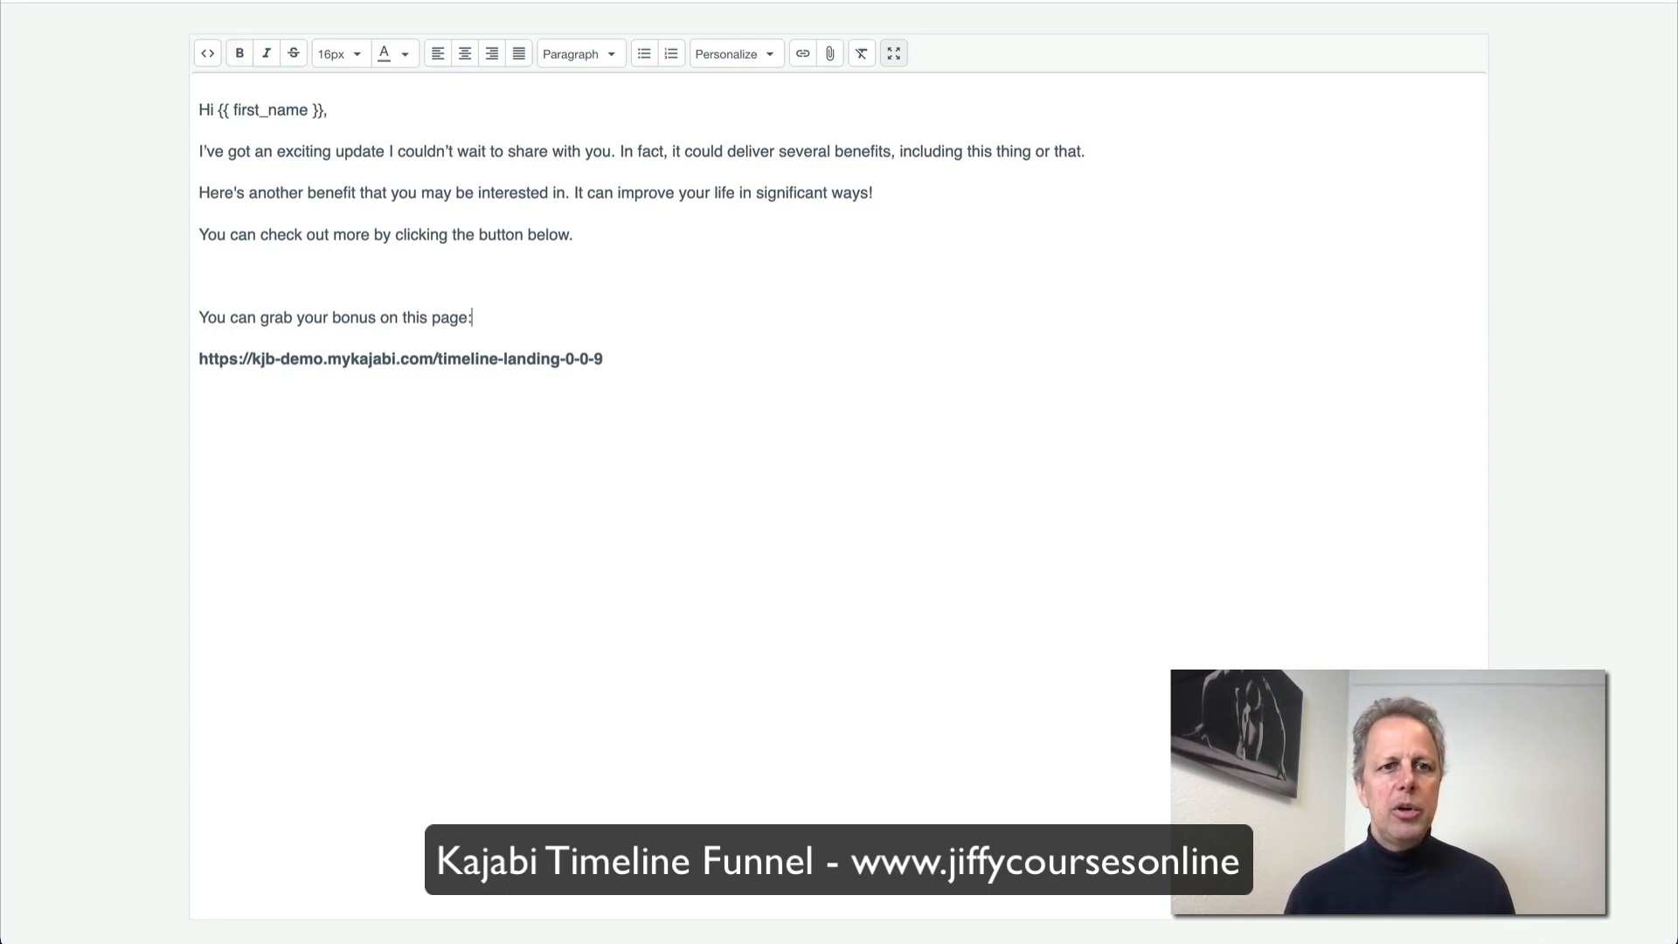
pyautogui.press('Return')
pyautogui.press('Return')
pyautogui.press('Up')
pyautogui.write('ADD THIS:')
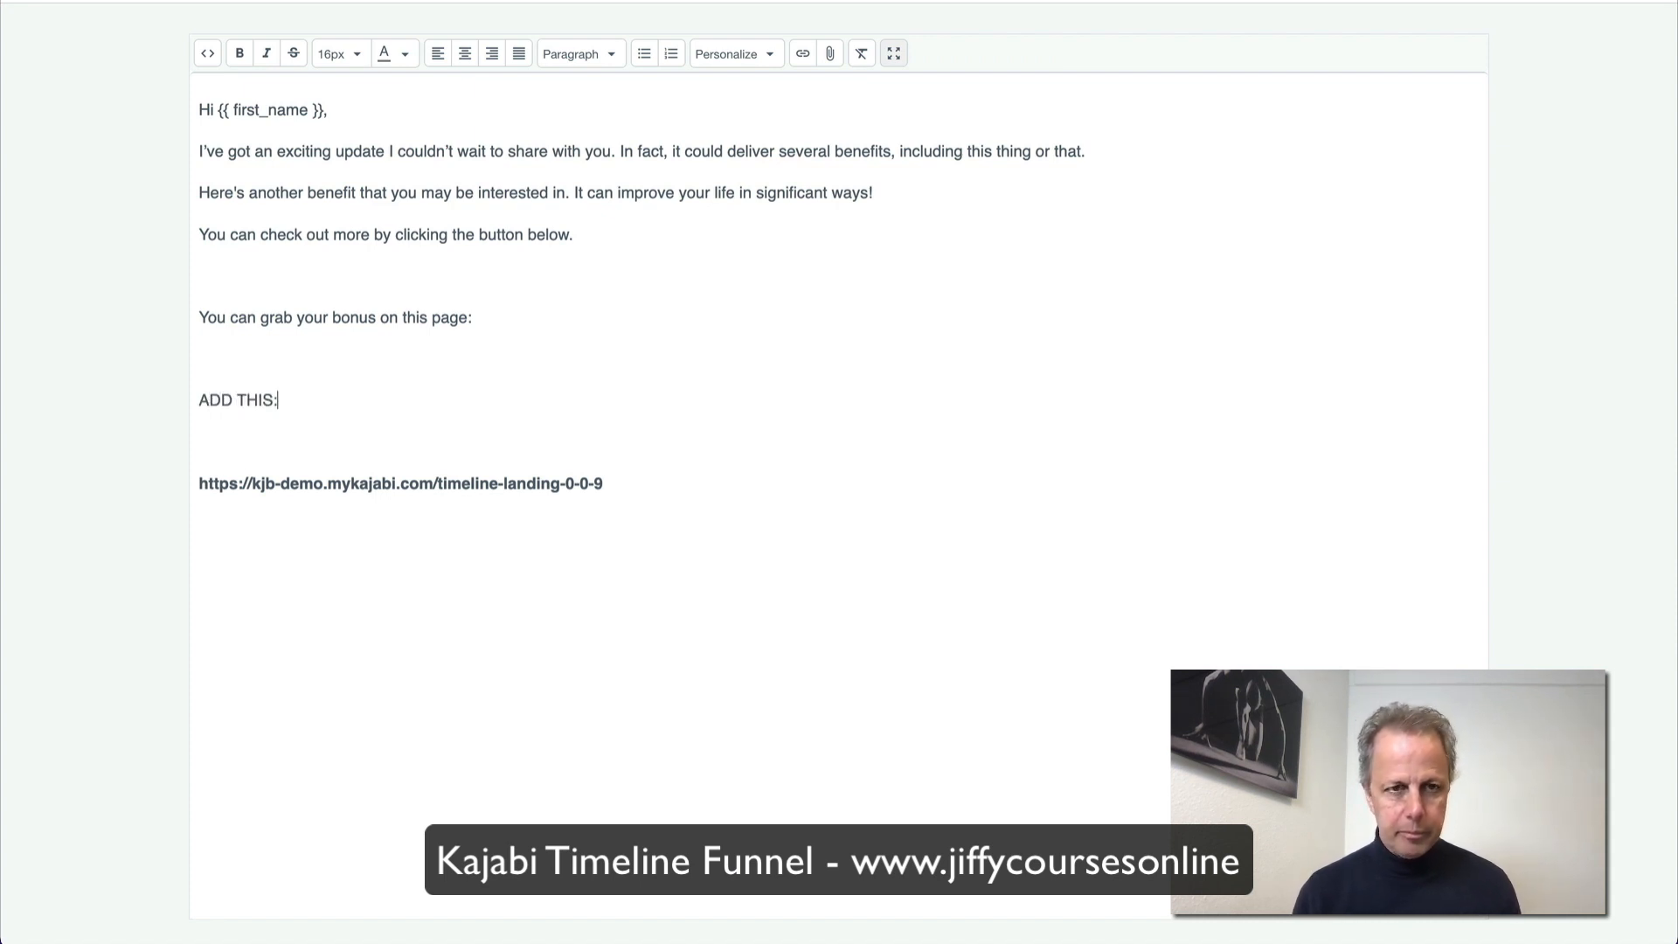
pyautogui.press('Return')
pyautogui.press('Return')
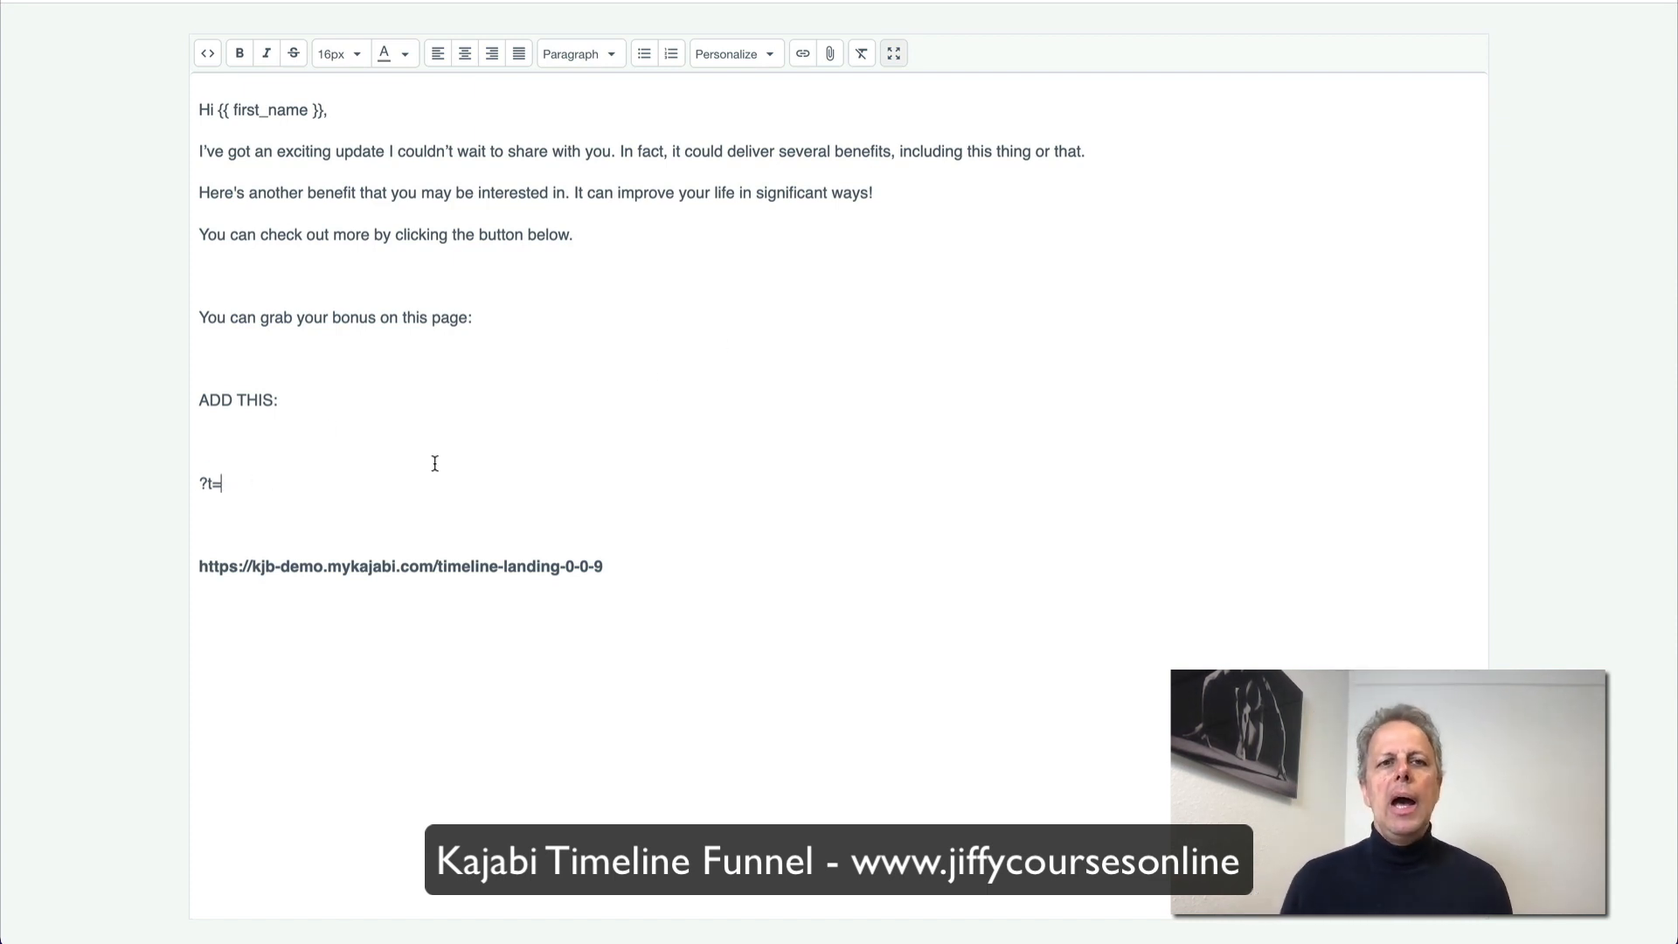
# Step: Insert the Timeline Funnel personalization field directly after "?t="
pyautogui.click(770, 54)
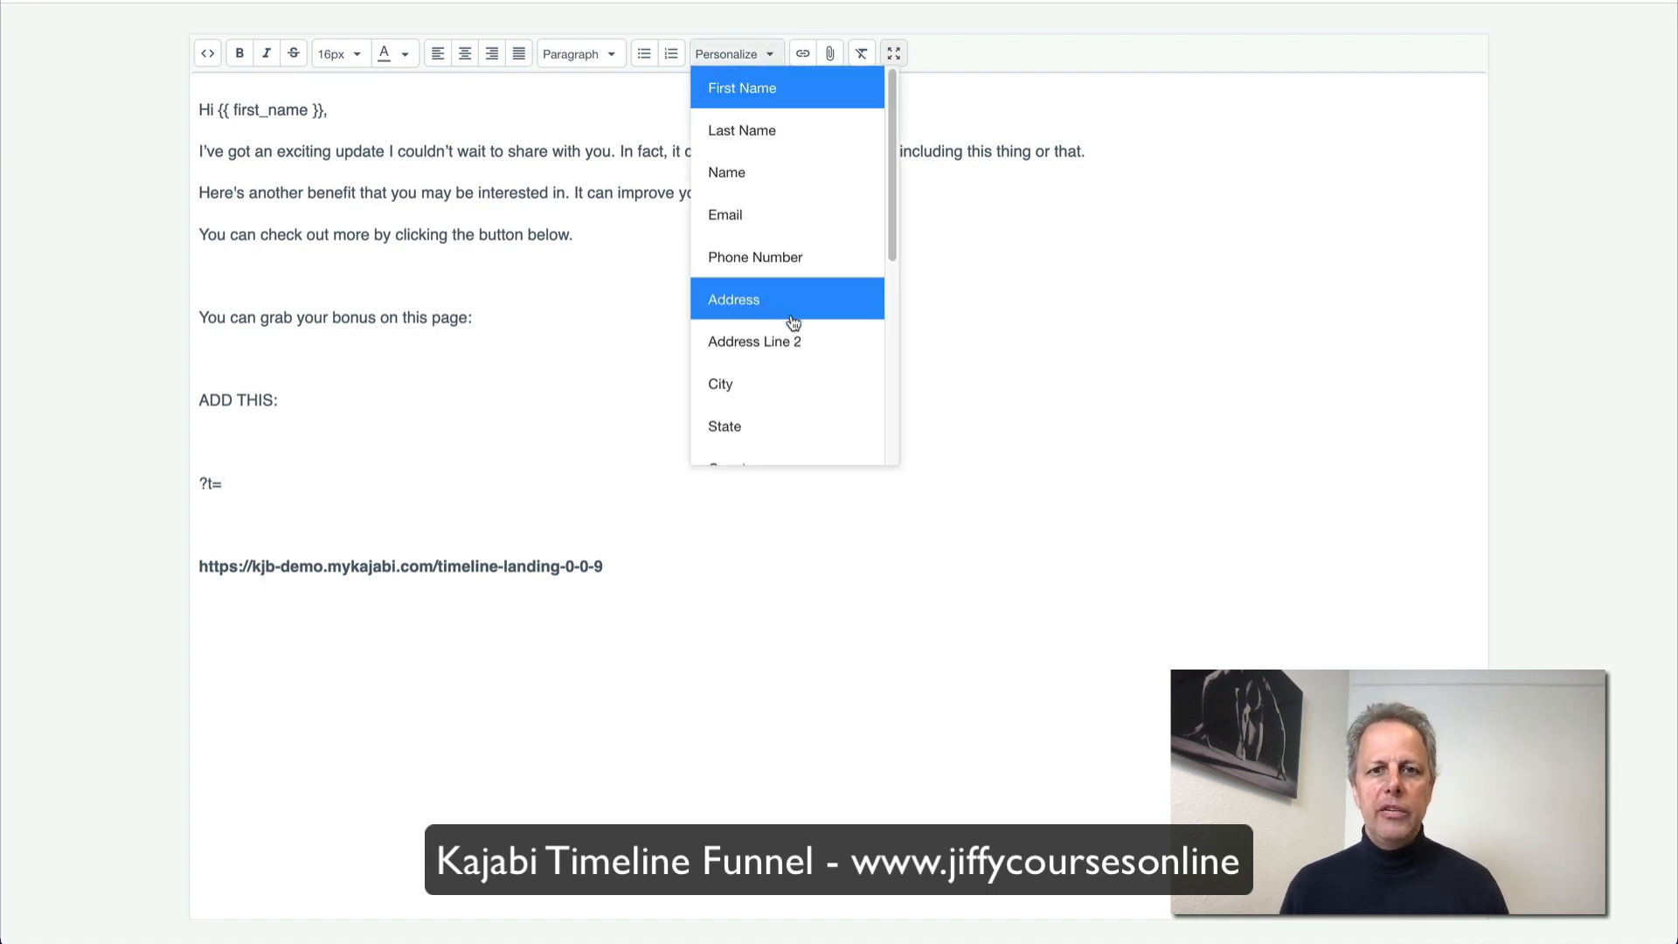
pyautogui.scroll(-5, 789, 323)
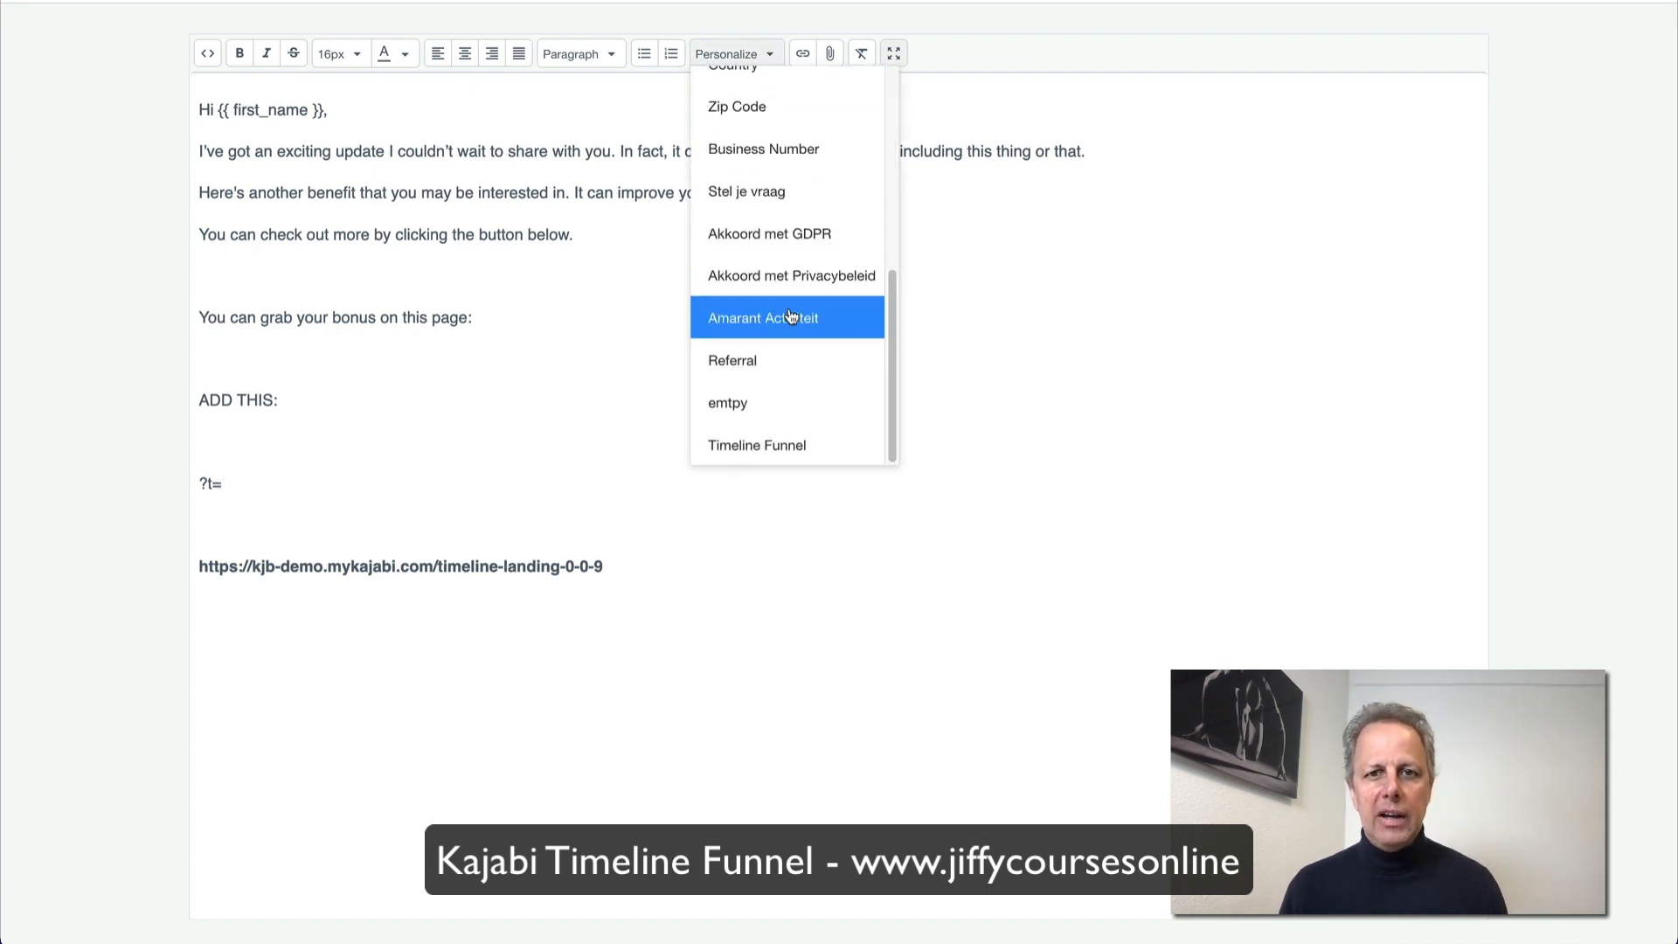
pyautogui.click(770, 446)
pyautogui.moveTo(357, 494); pyautogui.dragTo(198, 490)
pyautogui.click(238, 363)
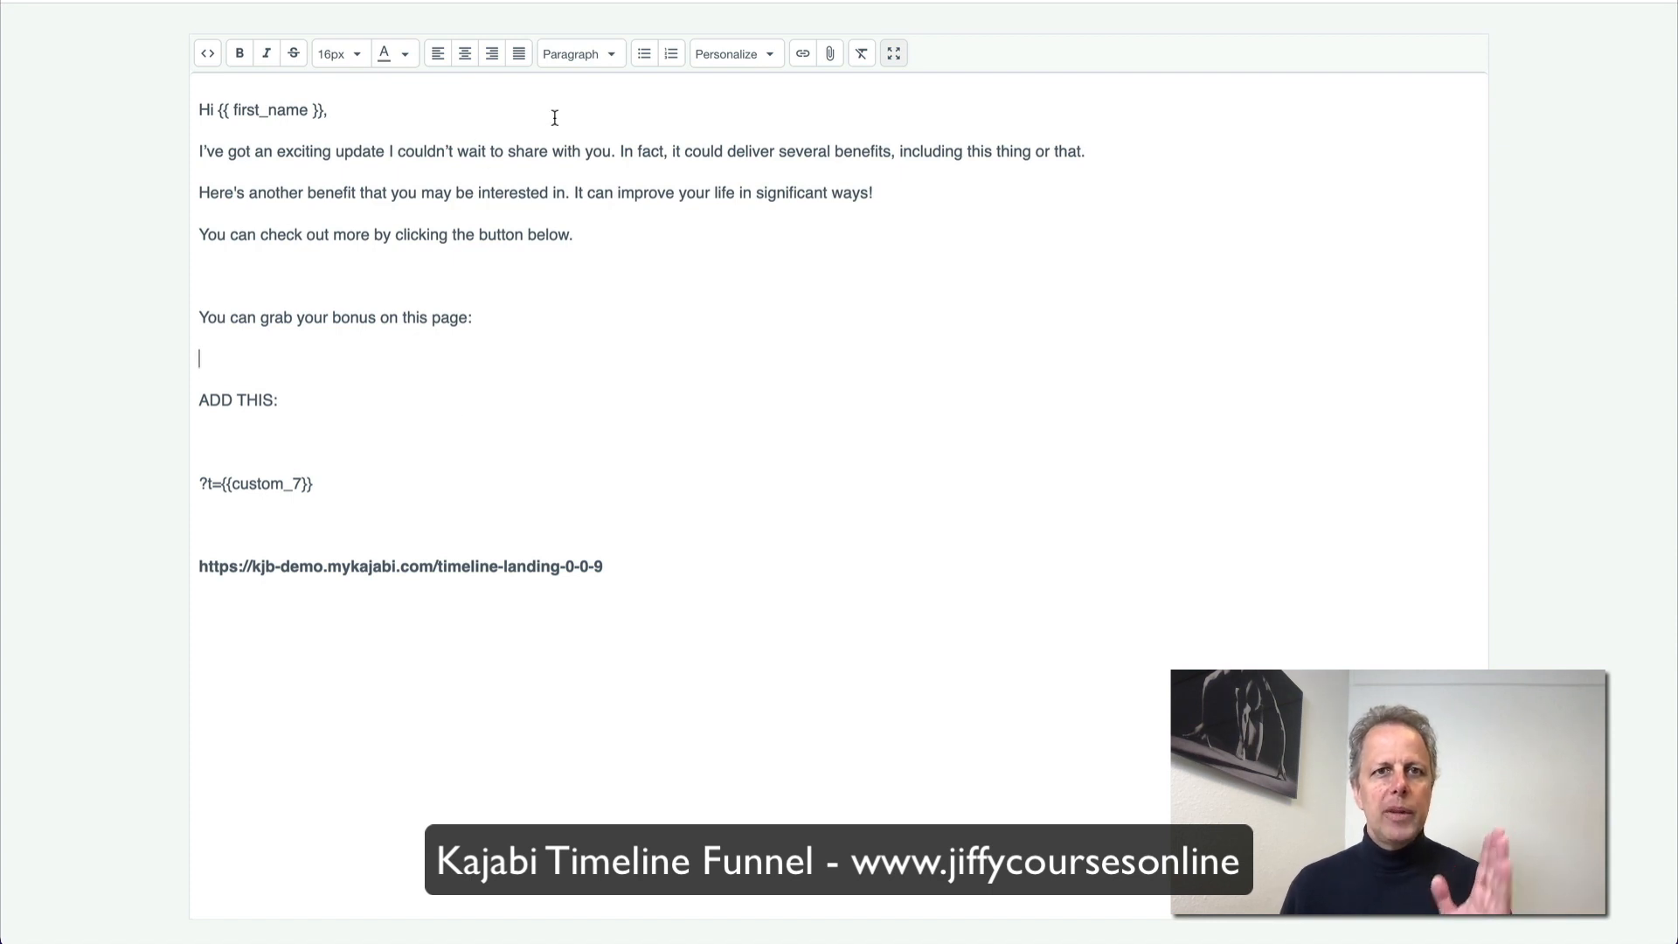
pyautogui.click(732, 54)
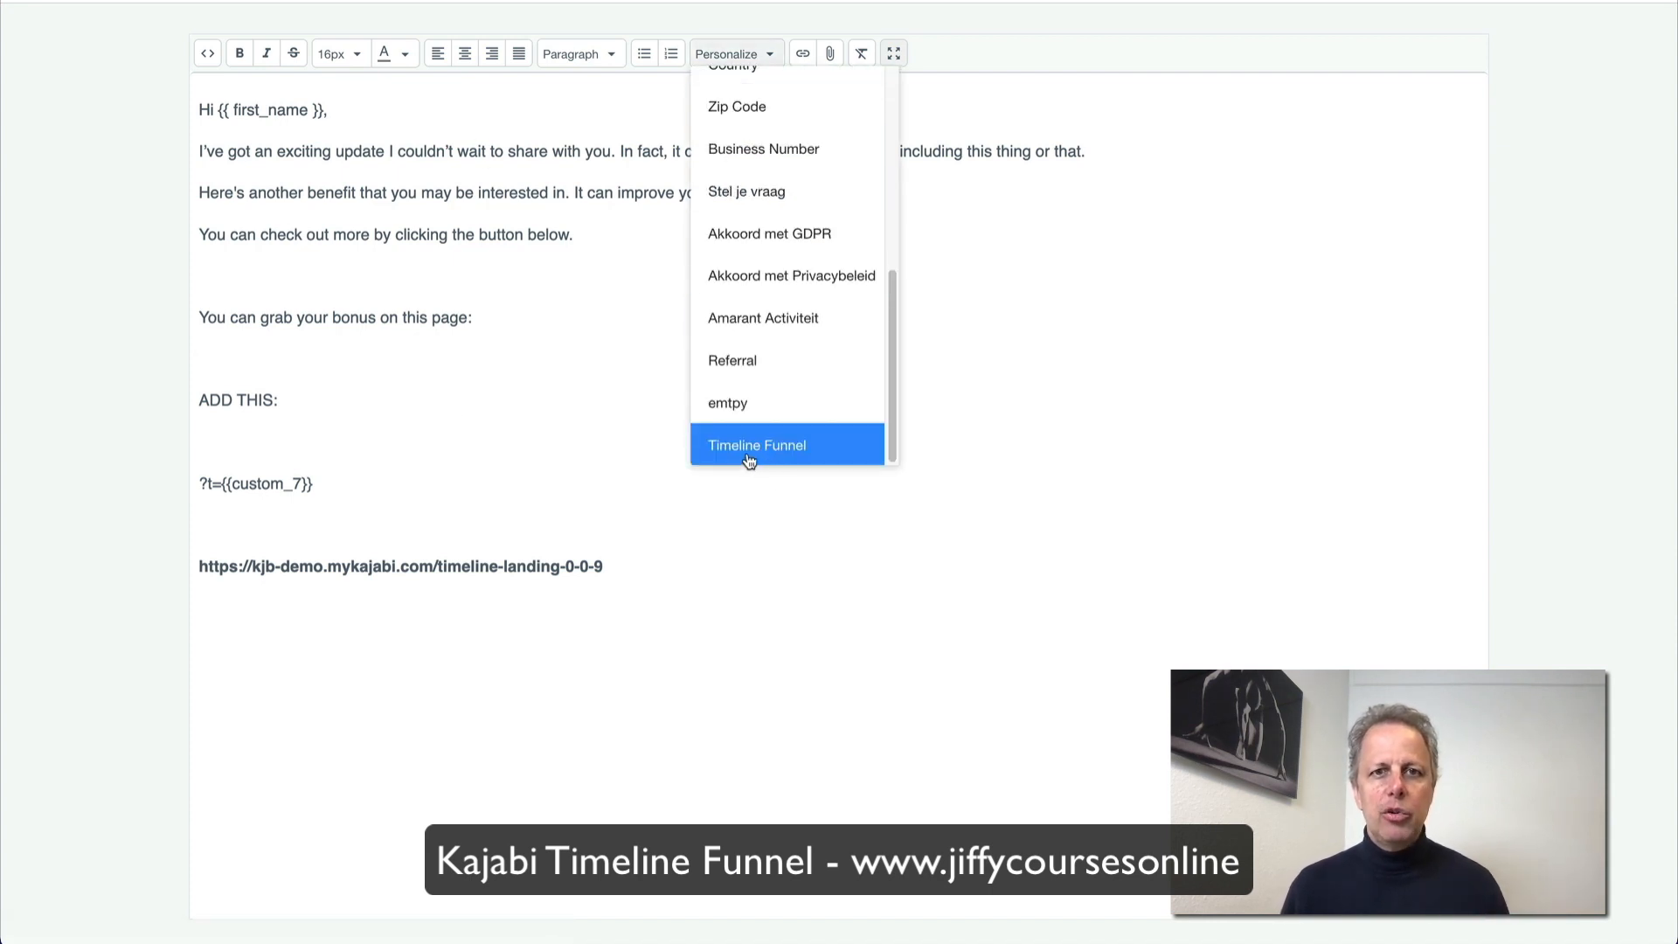
# Step: Copy ?t={{custom_7}} and append it to the end of the landing page URL
pyautogui.moveTo(374, 482); pyautogui.dragTo(184, 496)
pyautogui.hotkey('ctrl', 'c')
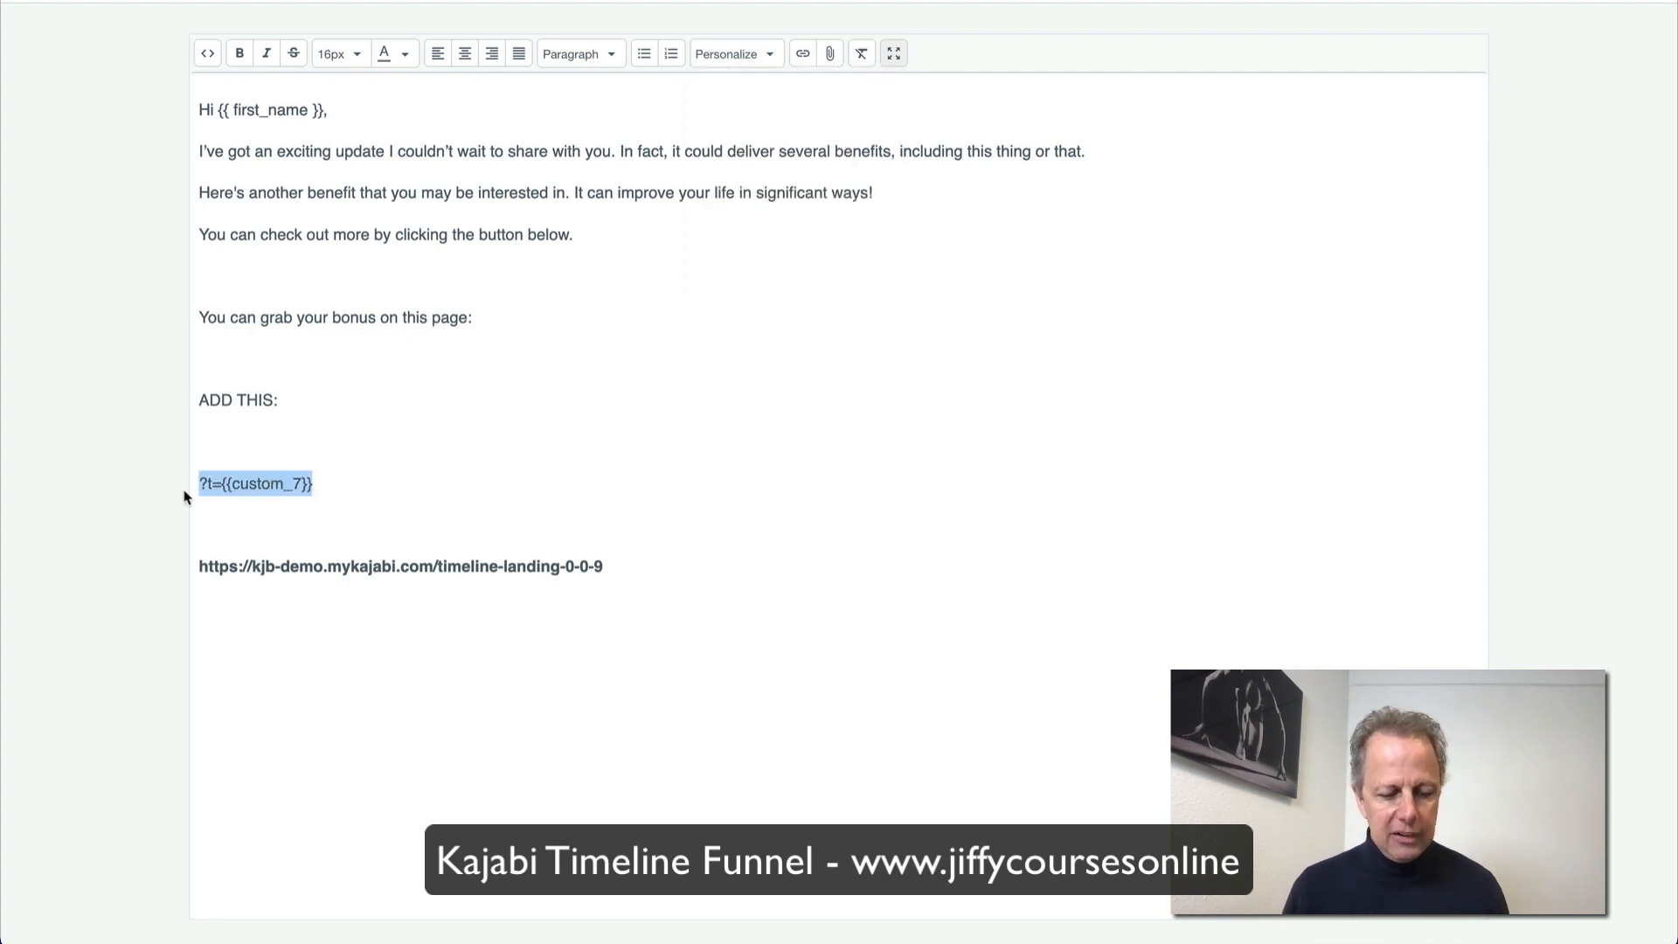
pyautogui.click(640, 566)
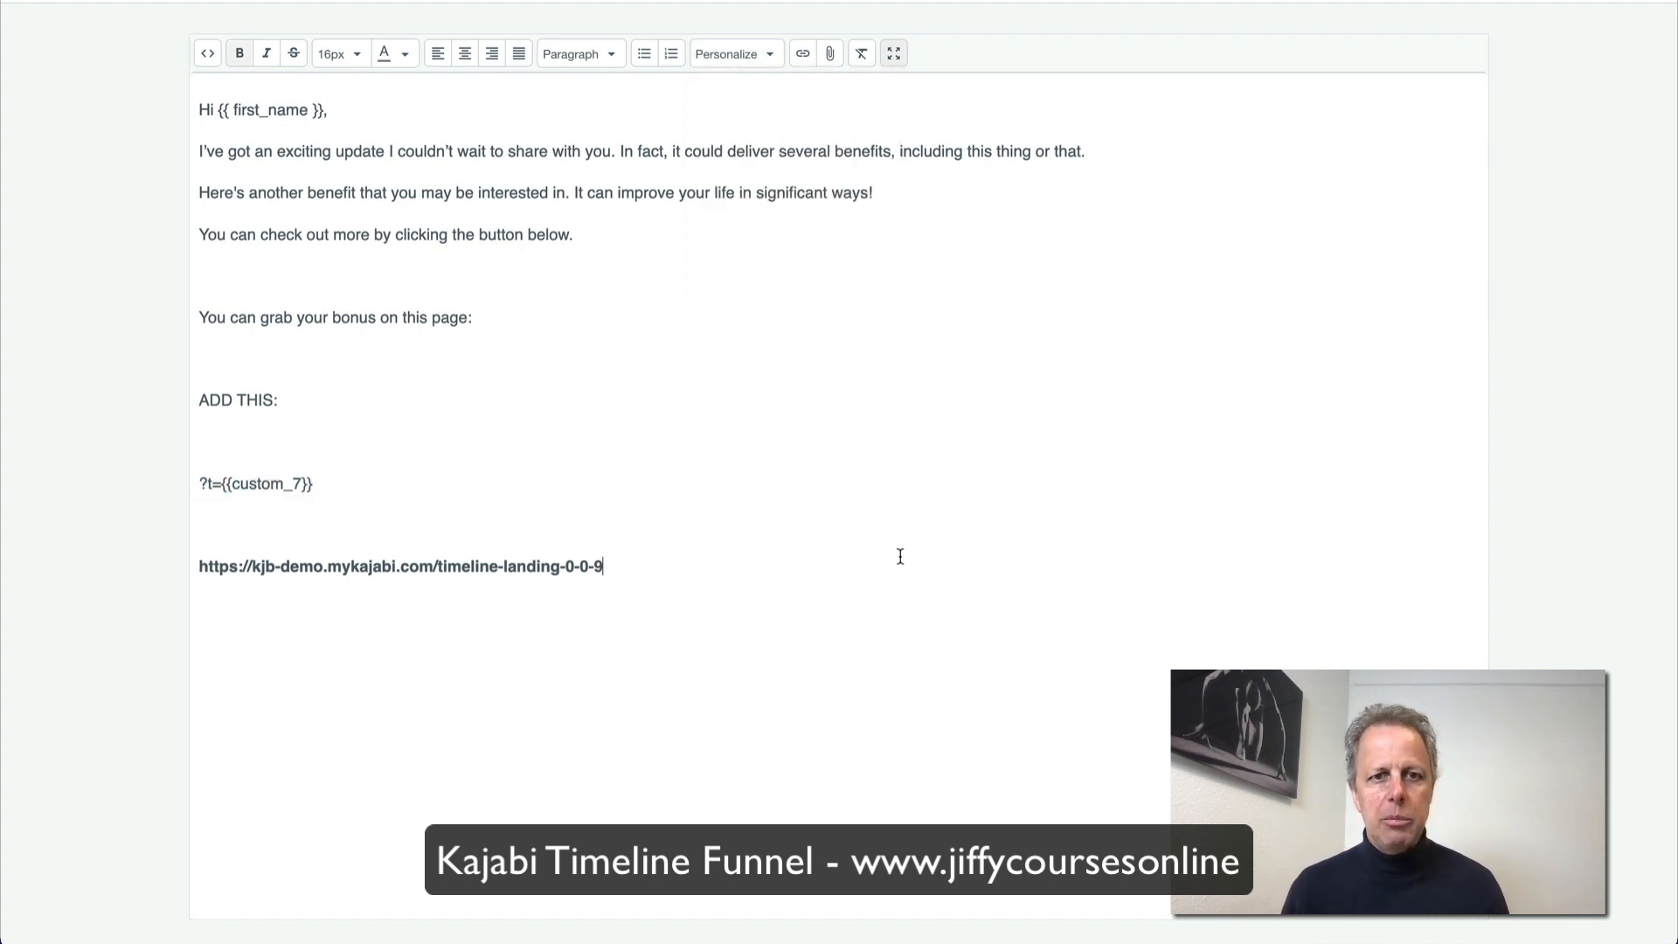
pyautogui.hotkey('ctrl', 'v')
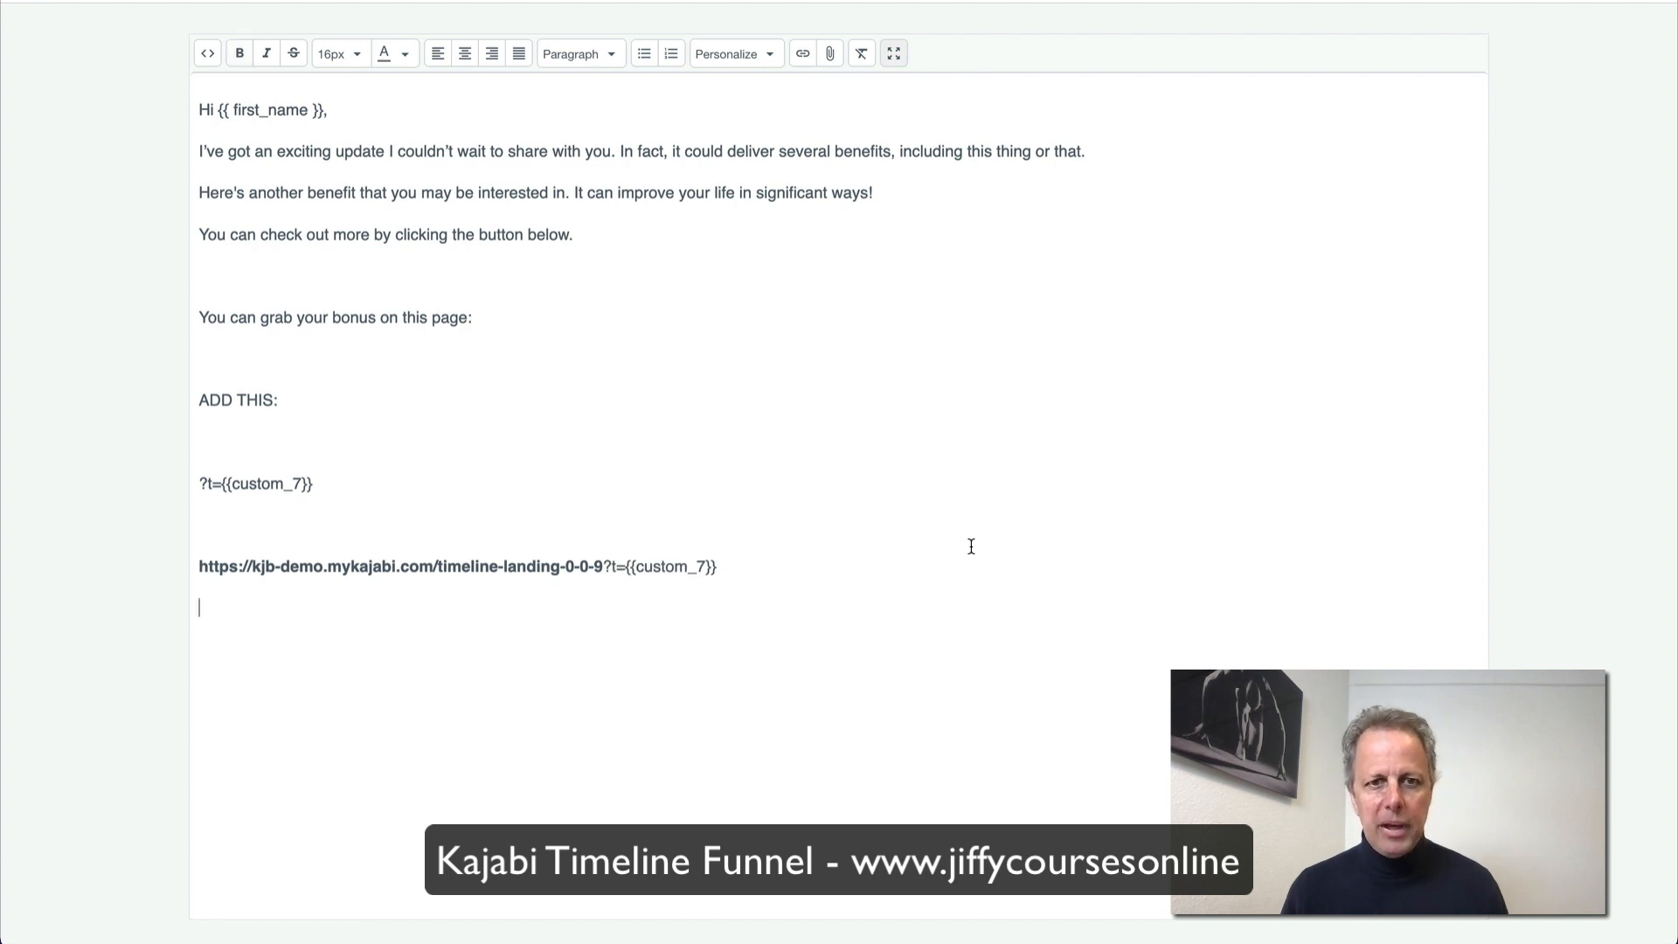
# Step: Delete the separate ?t={{custom_7}} line and make the whole landing page URL bold, including its appended parameter
pyautogui.moveTo(232, 528); pyautogui.dragTo(165, 480)
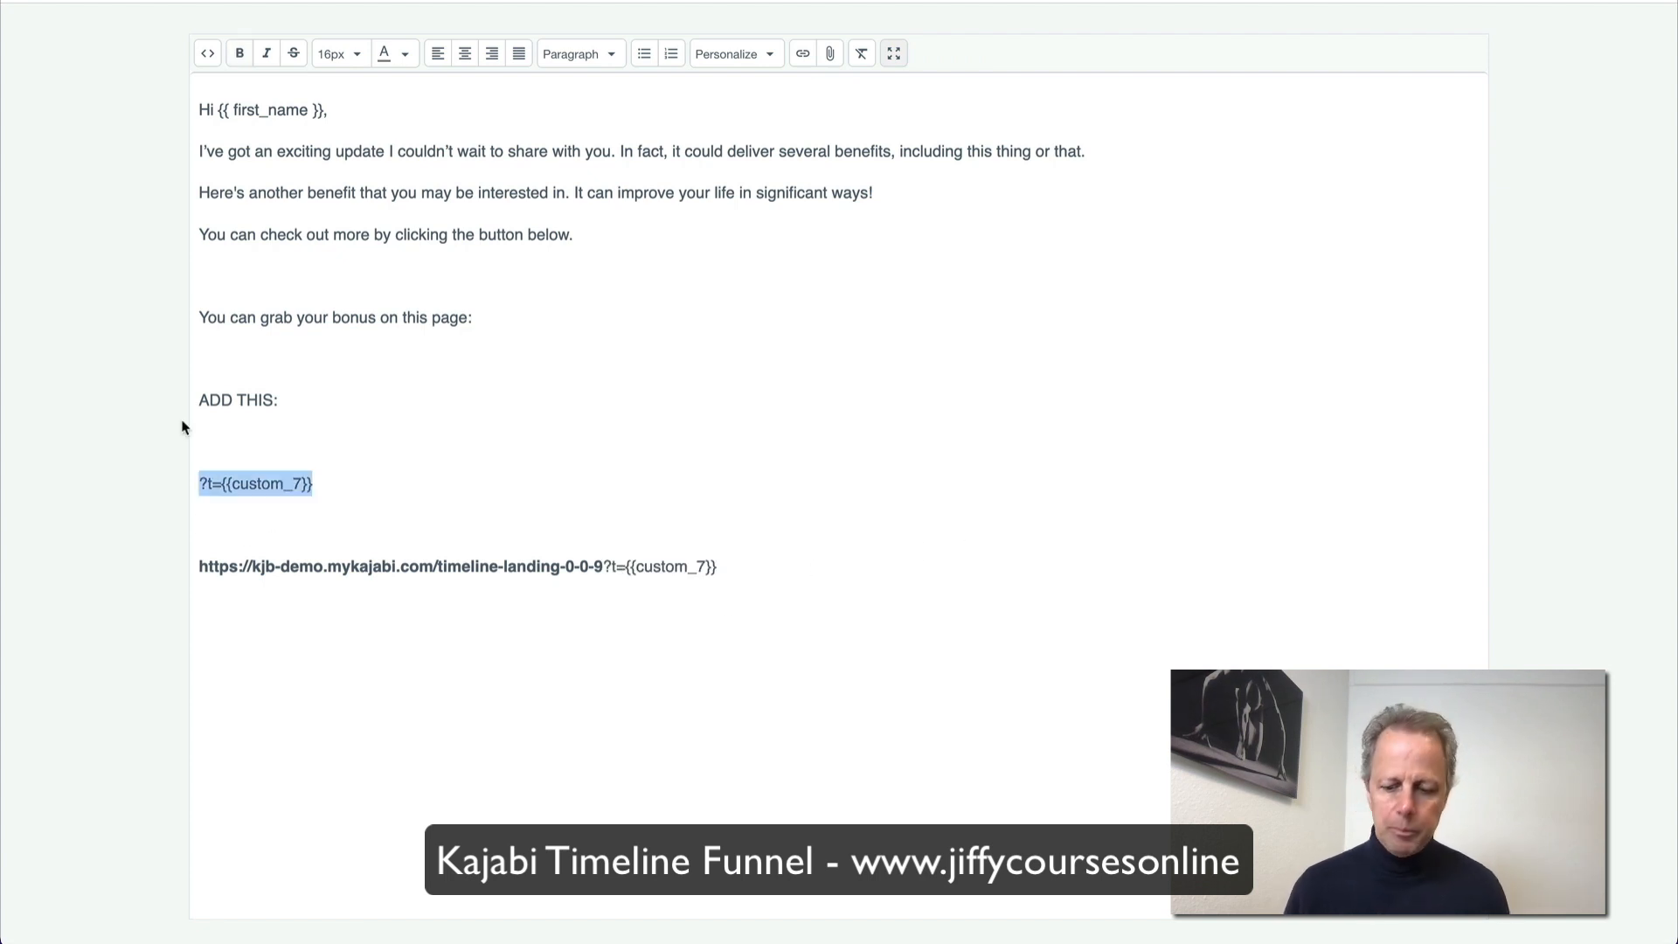
pyautogui.press('BackSpace')
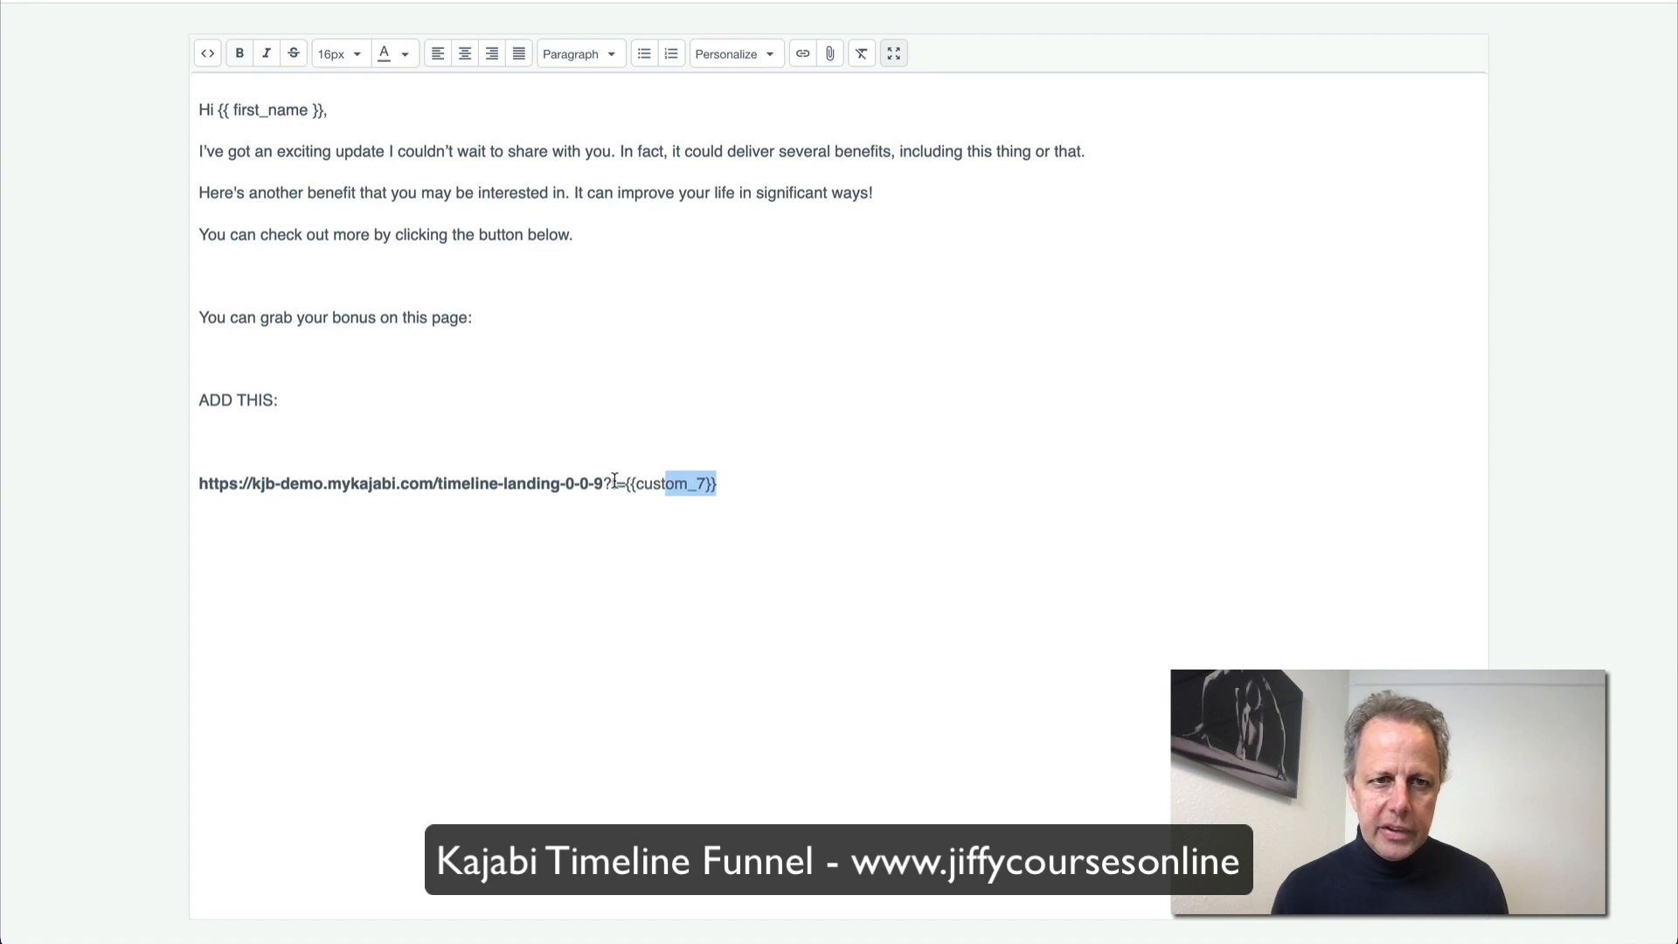
pyautogui.tripleClick(674, 484)
pyautogui.hotkey('ctrl', 'b')
pyautogui.click(677, 418)
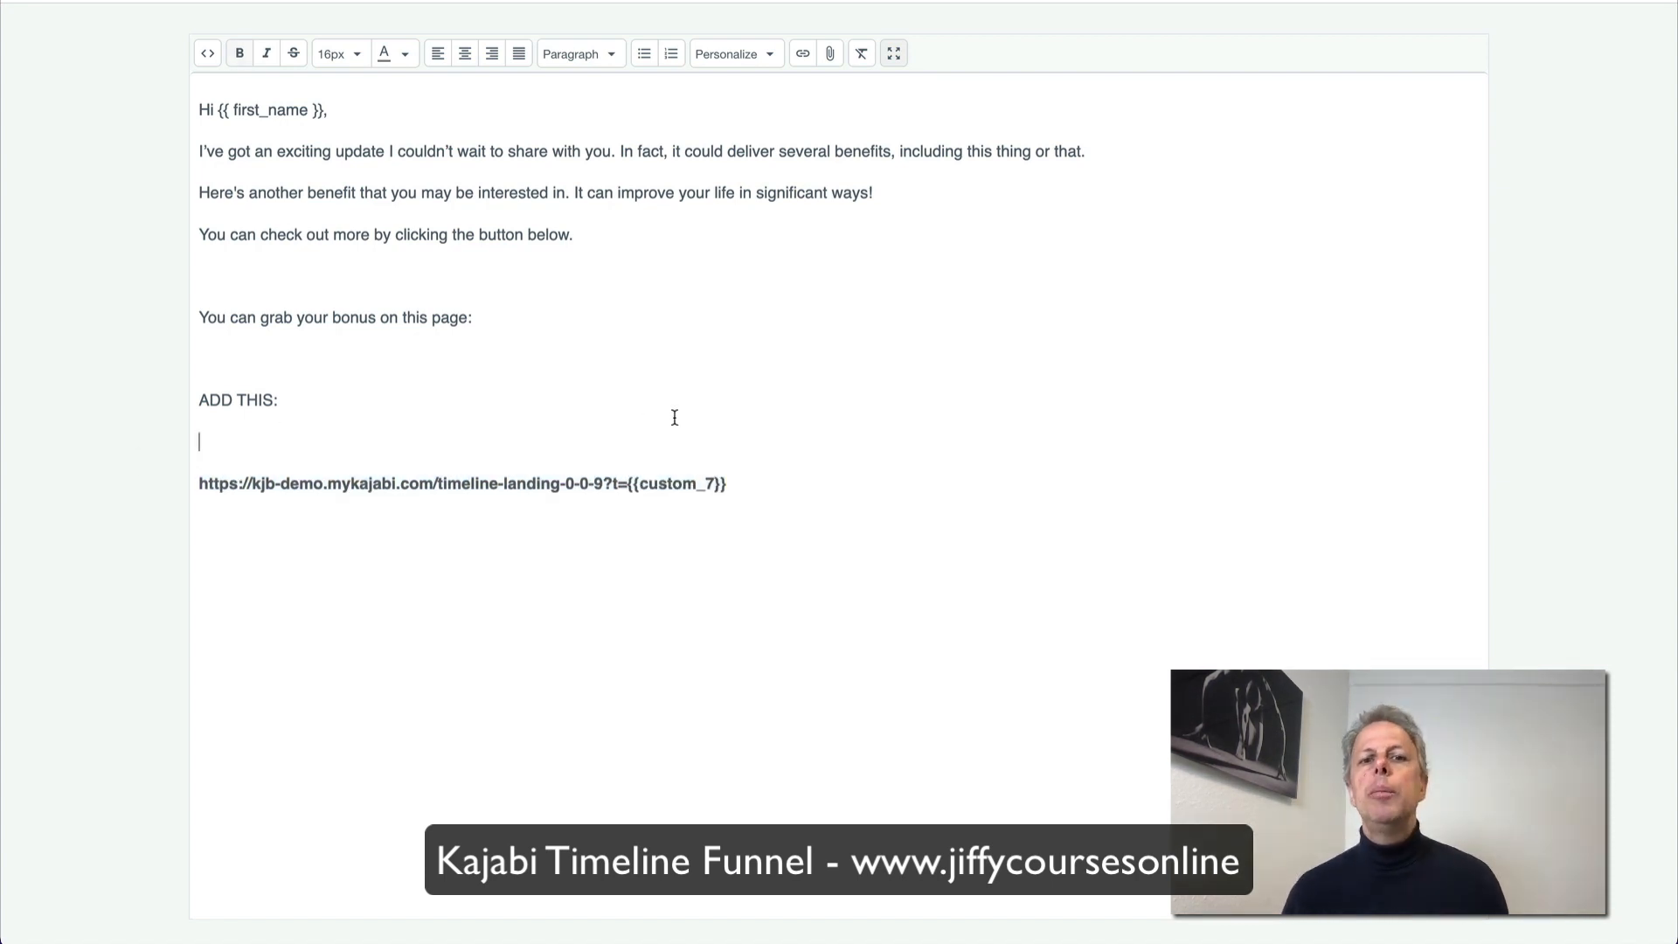
# Step: Remove the "ADD THIS:" line and the surrounding blank lines so the URL directly follows the bonus sentence
pyautogui.moveTo(278, 400); pyautogui.dragTo(175, 392)
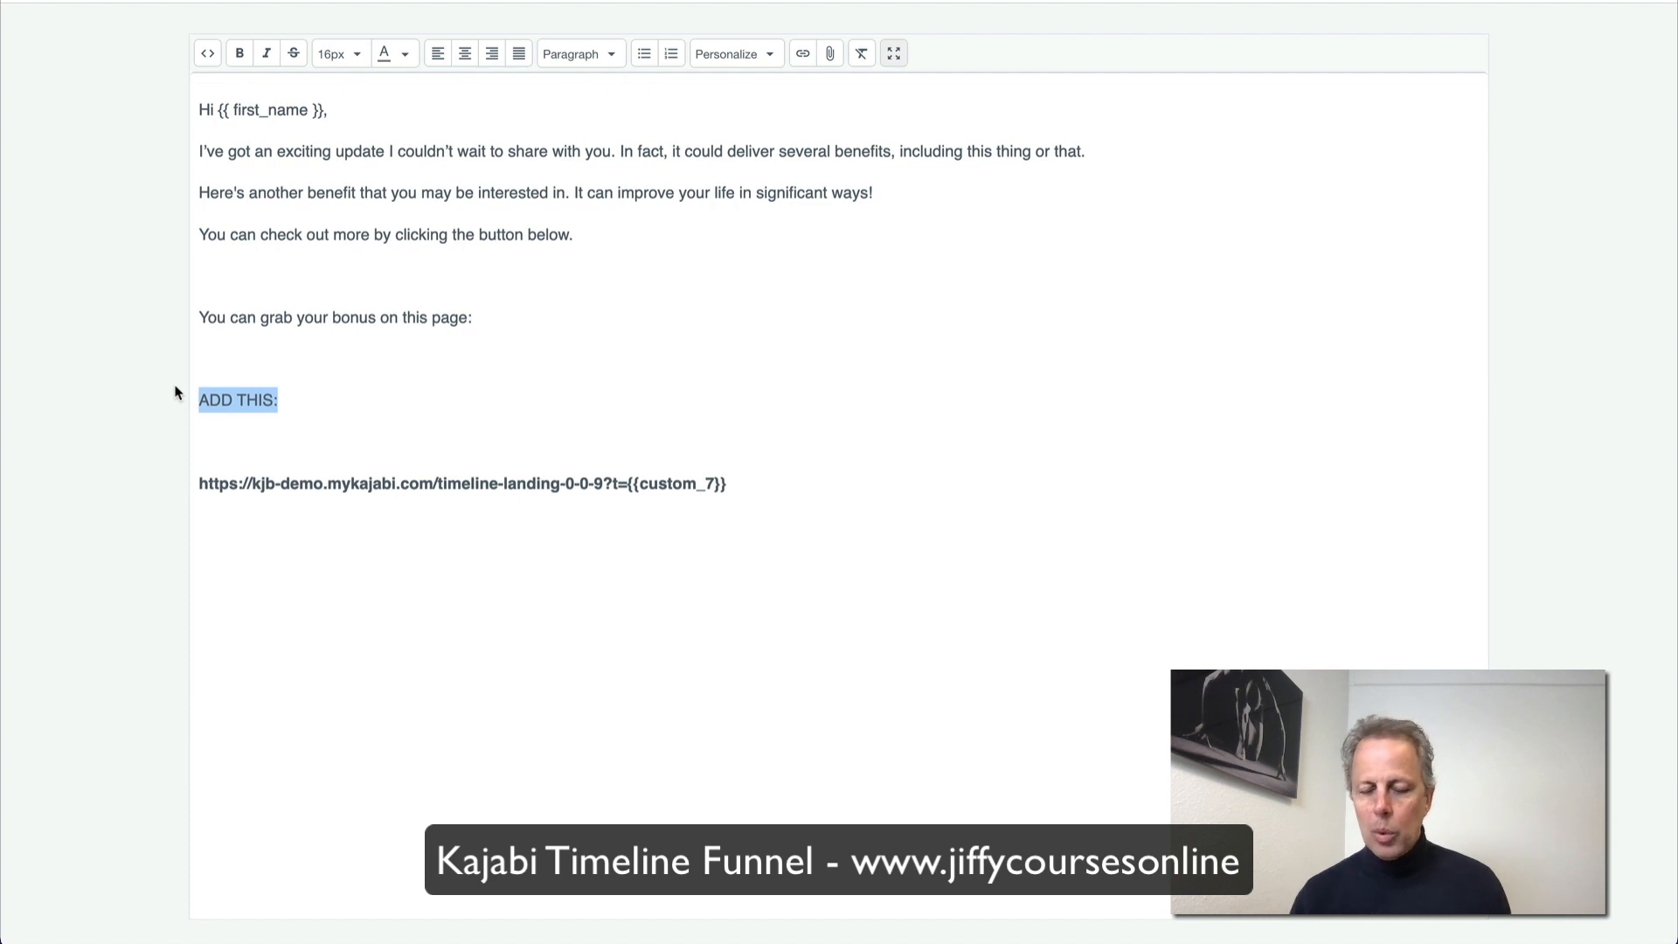
pyautogui.press('Delete')
pyautogui.press('Delete')
pyautogui.press('Delete')
pyautogui.press('BackSpace')
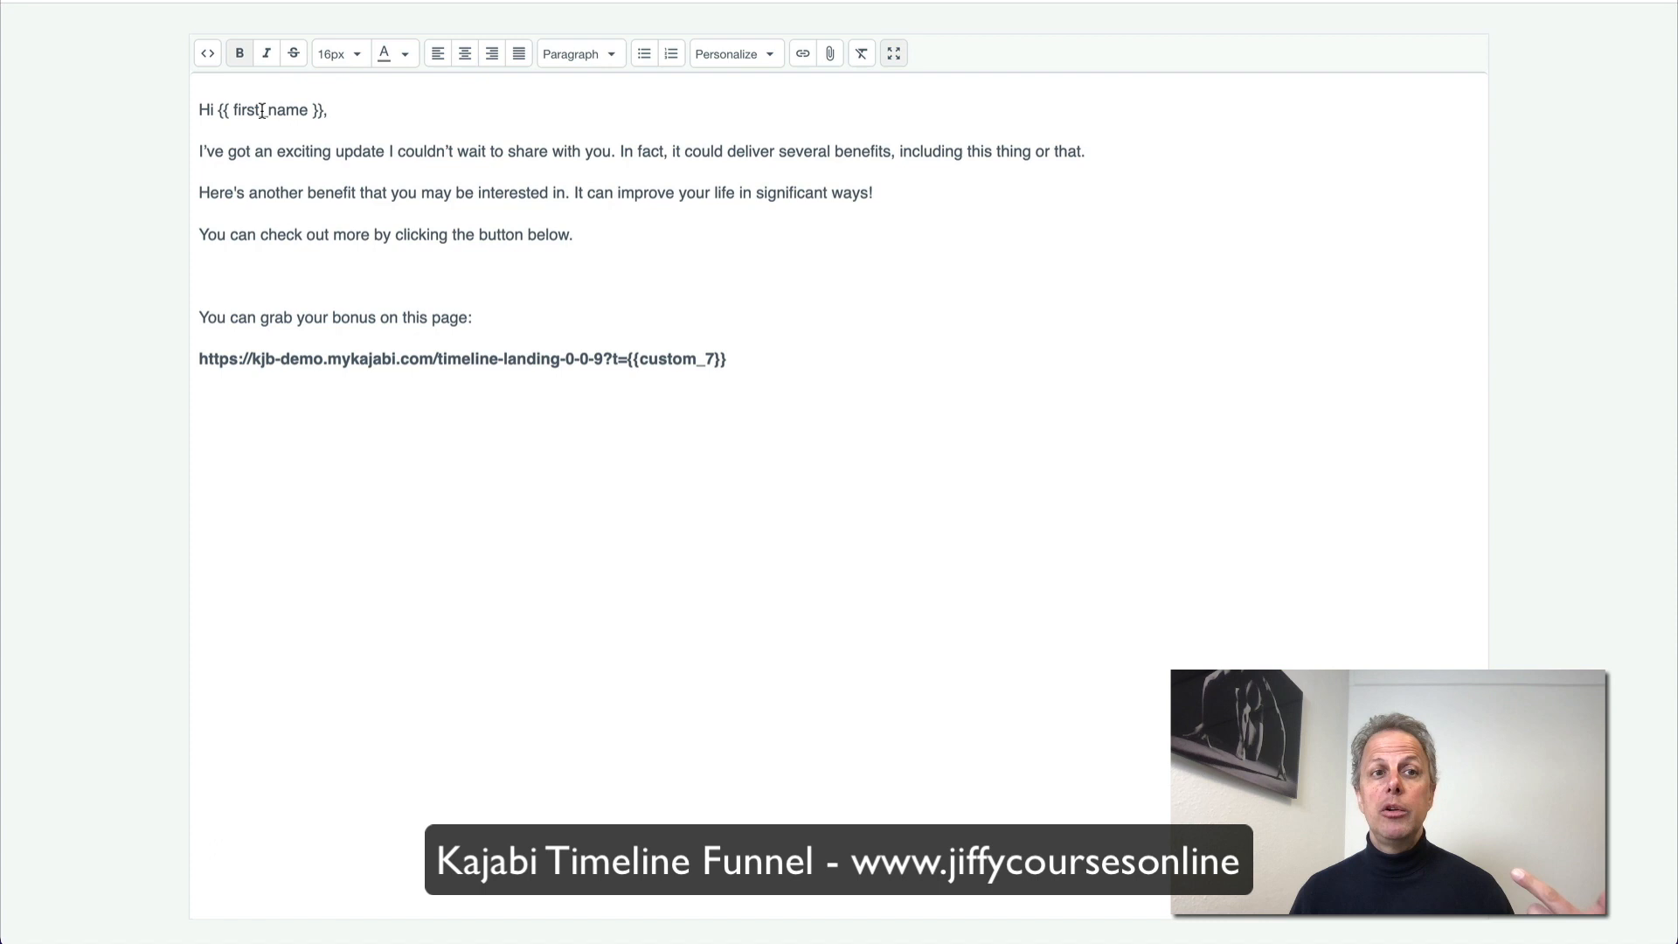
# Step: Examine the first_name placeholder in the greeting and the ?t={{custom_7}} parameter in the landing page URL
pyautogui.moveTo(215, 111); pyautogui.dragTo(342, 114)
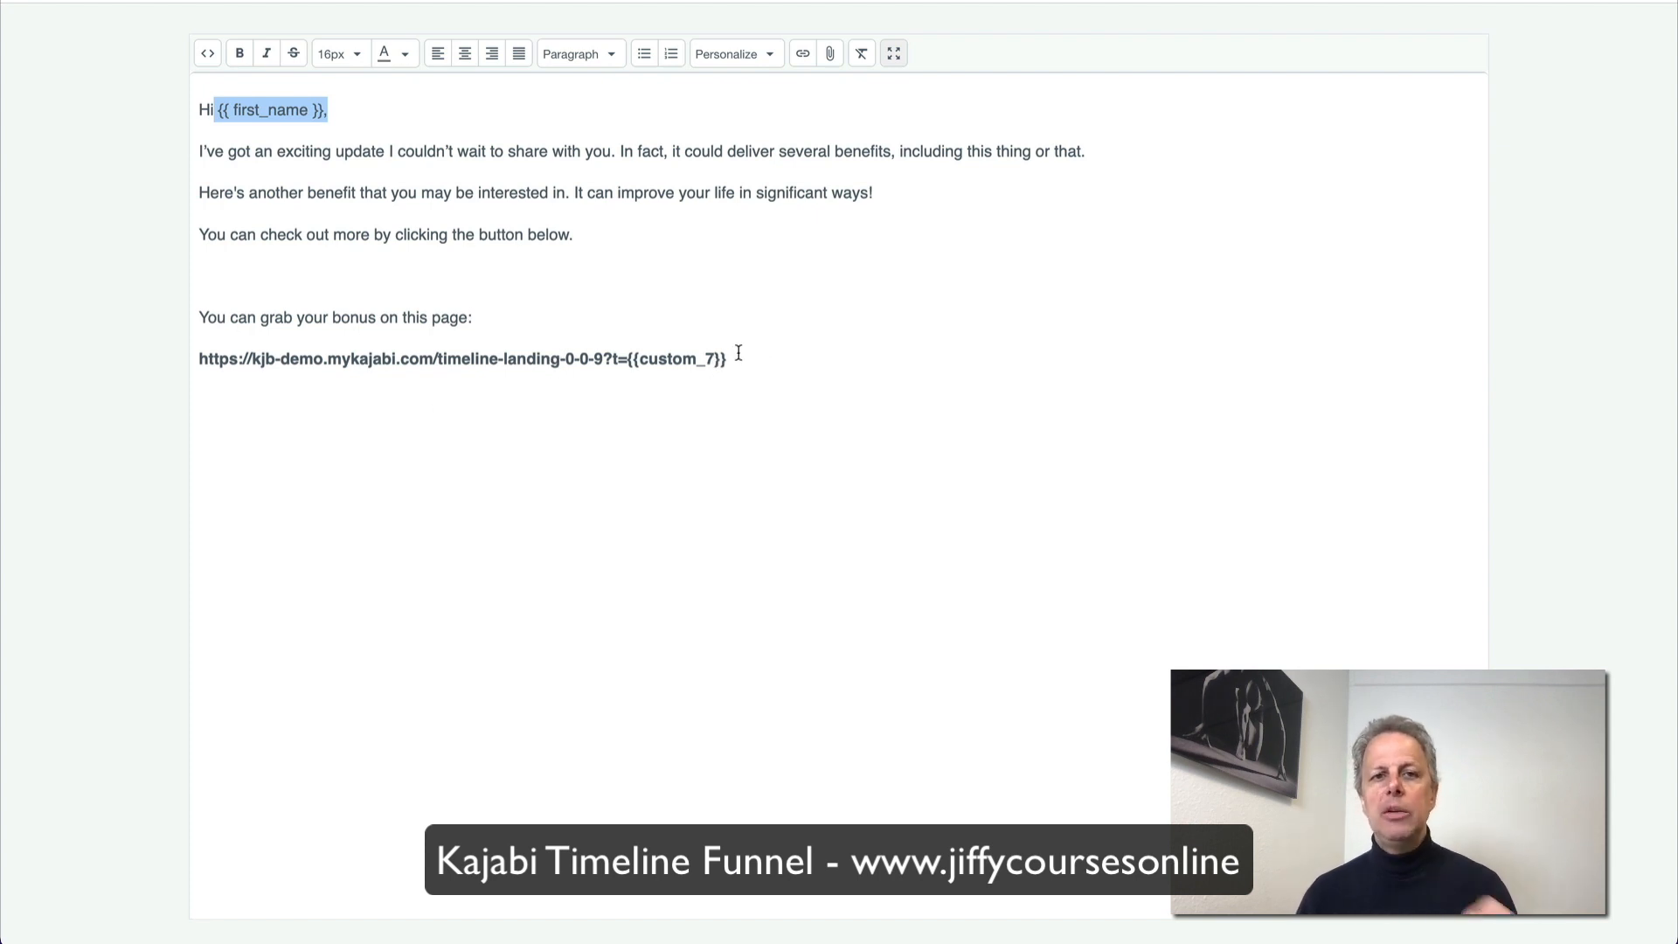
pyautogui.moveTo(739, 353); pyautogui.dragTo(611, 353)
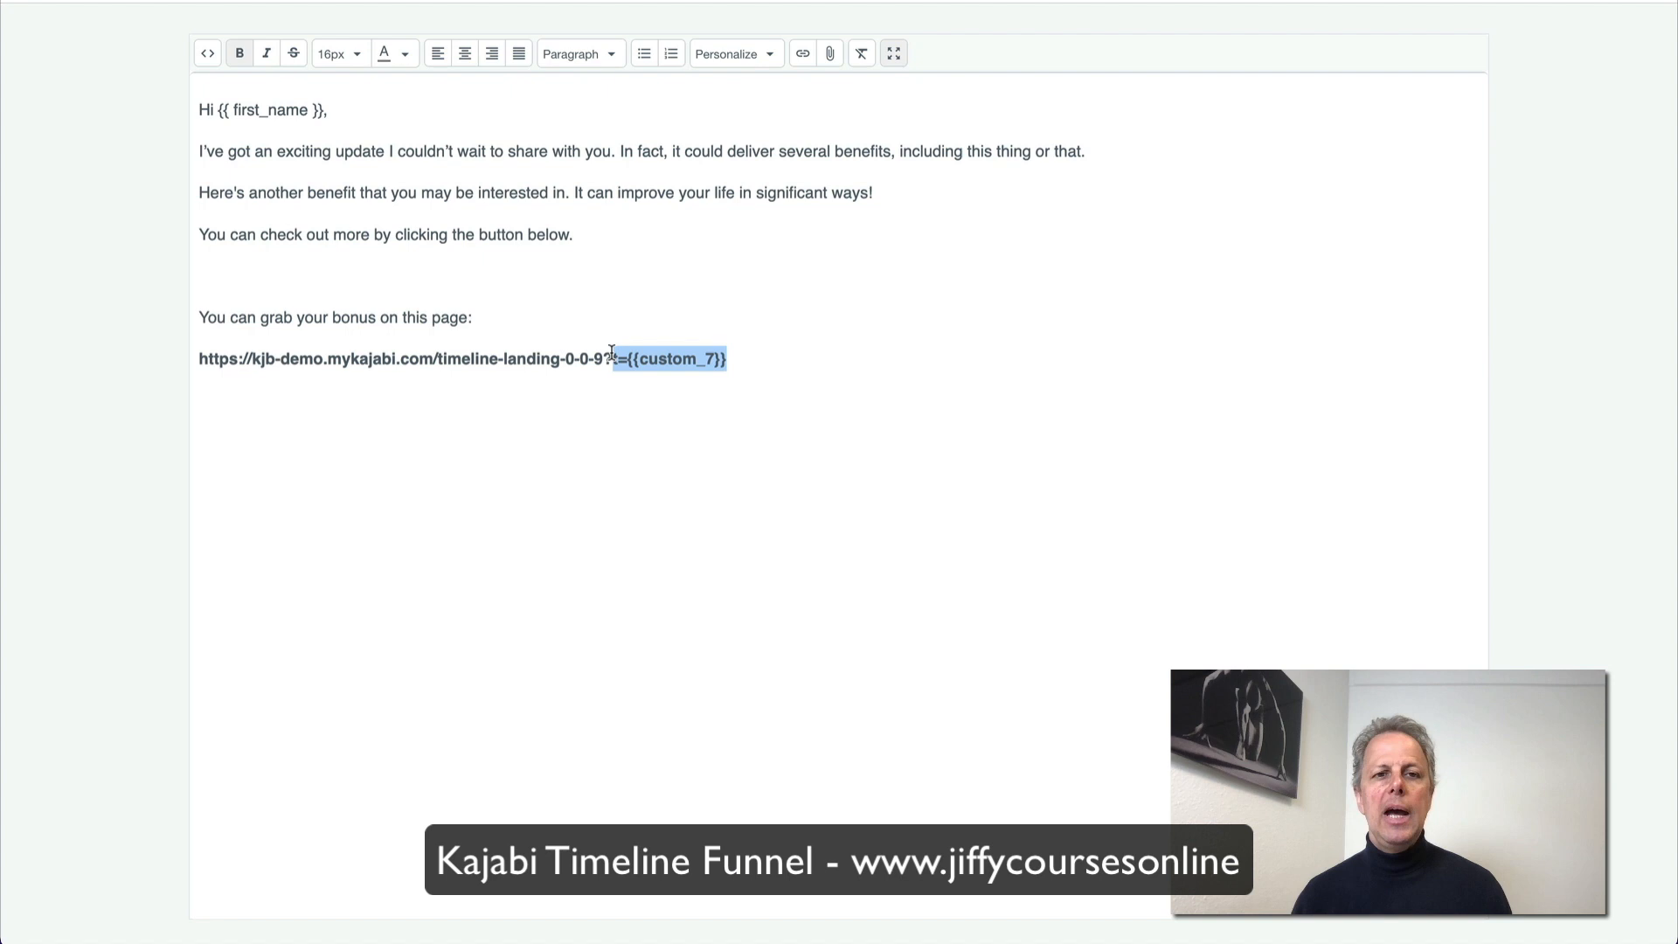
pyautogui.moveTo(780, 361); pyautogui.dragTo(106, 366)
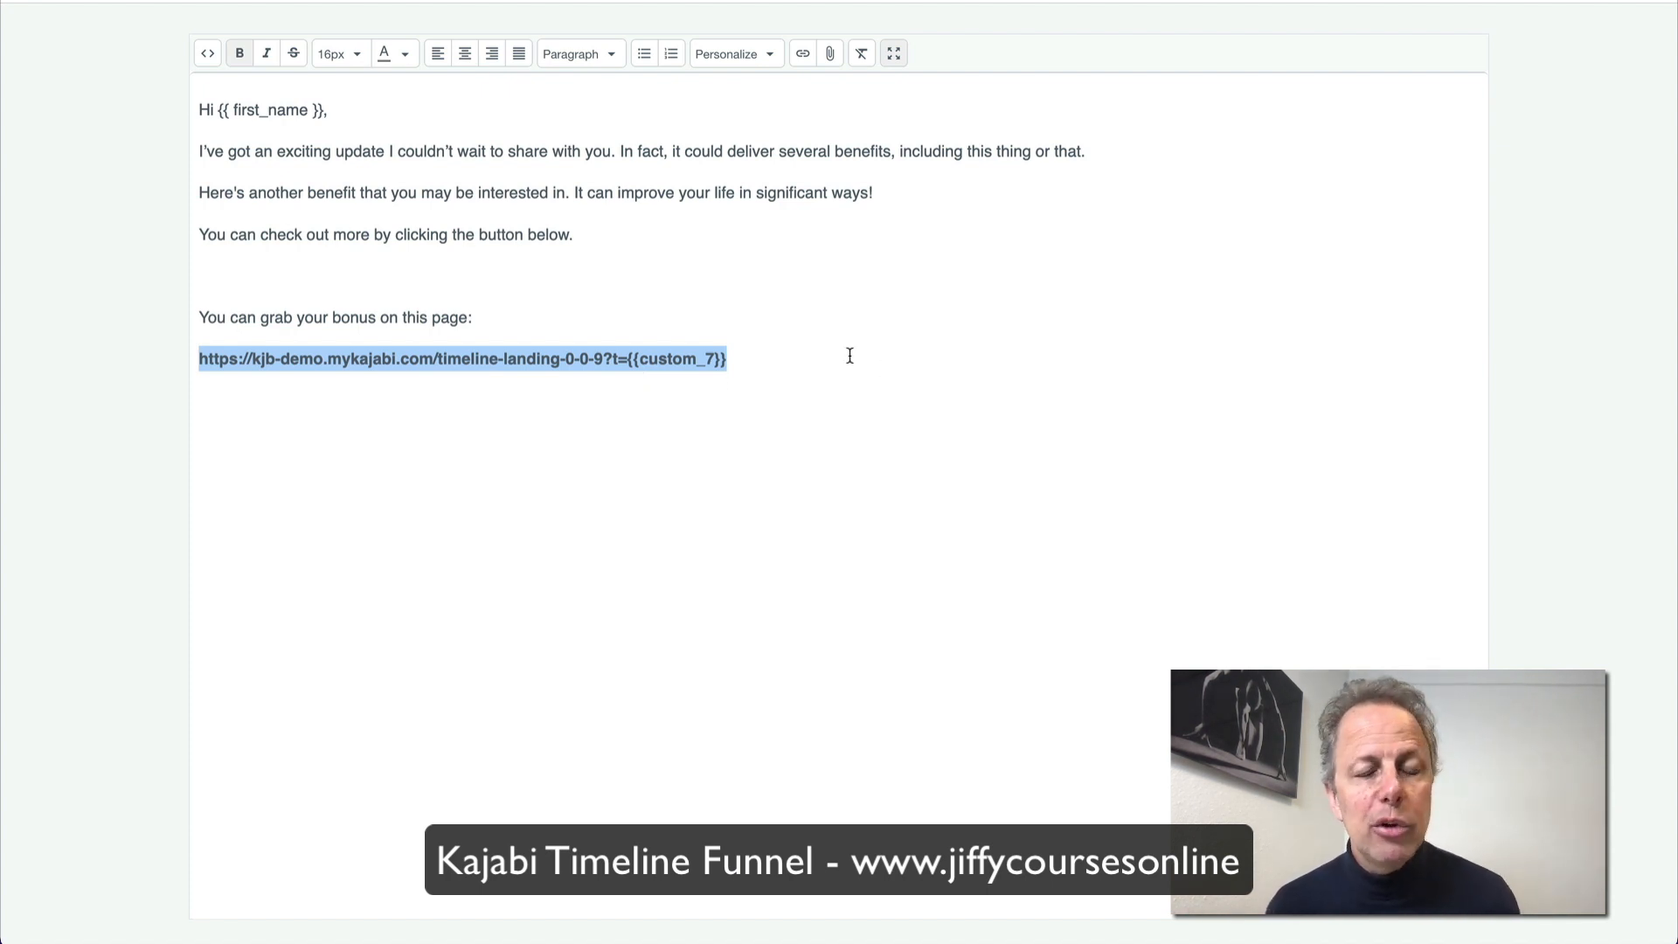
pyautogui.click(803, 371)
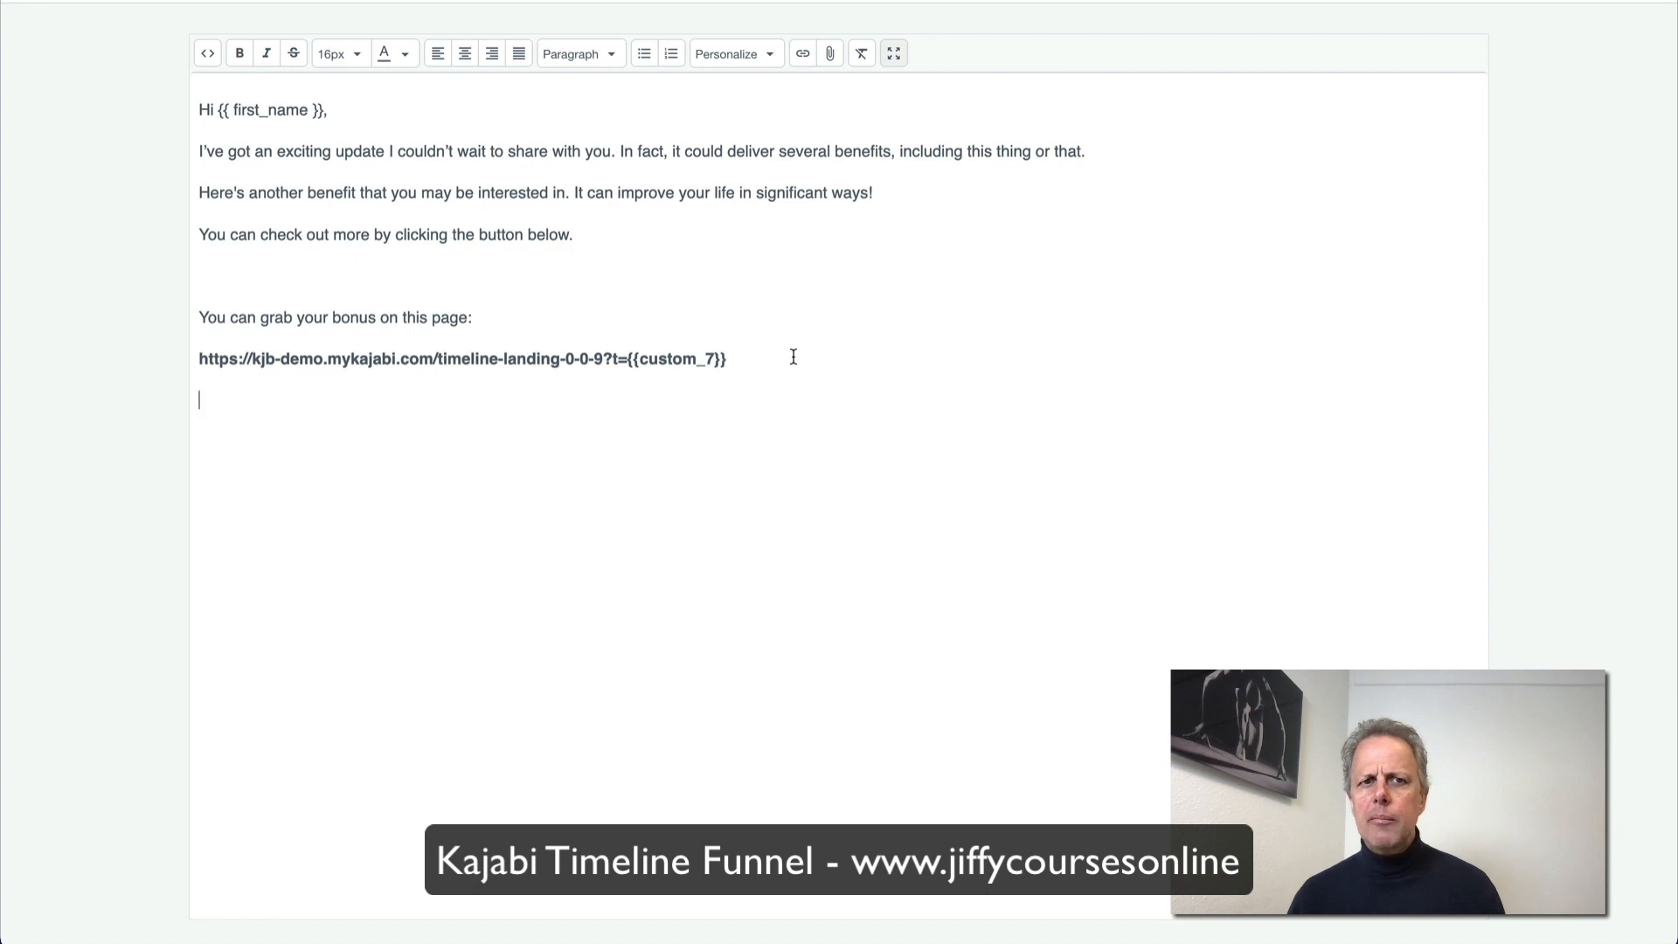
pyautogui.moveTo(797, 359); pyautogui.dragTo(125, 365)
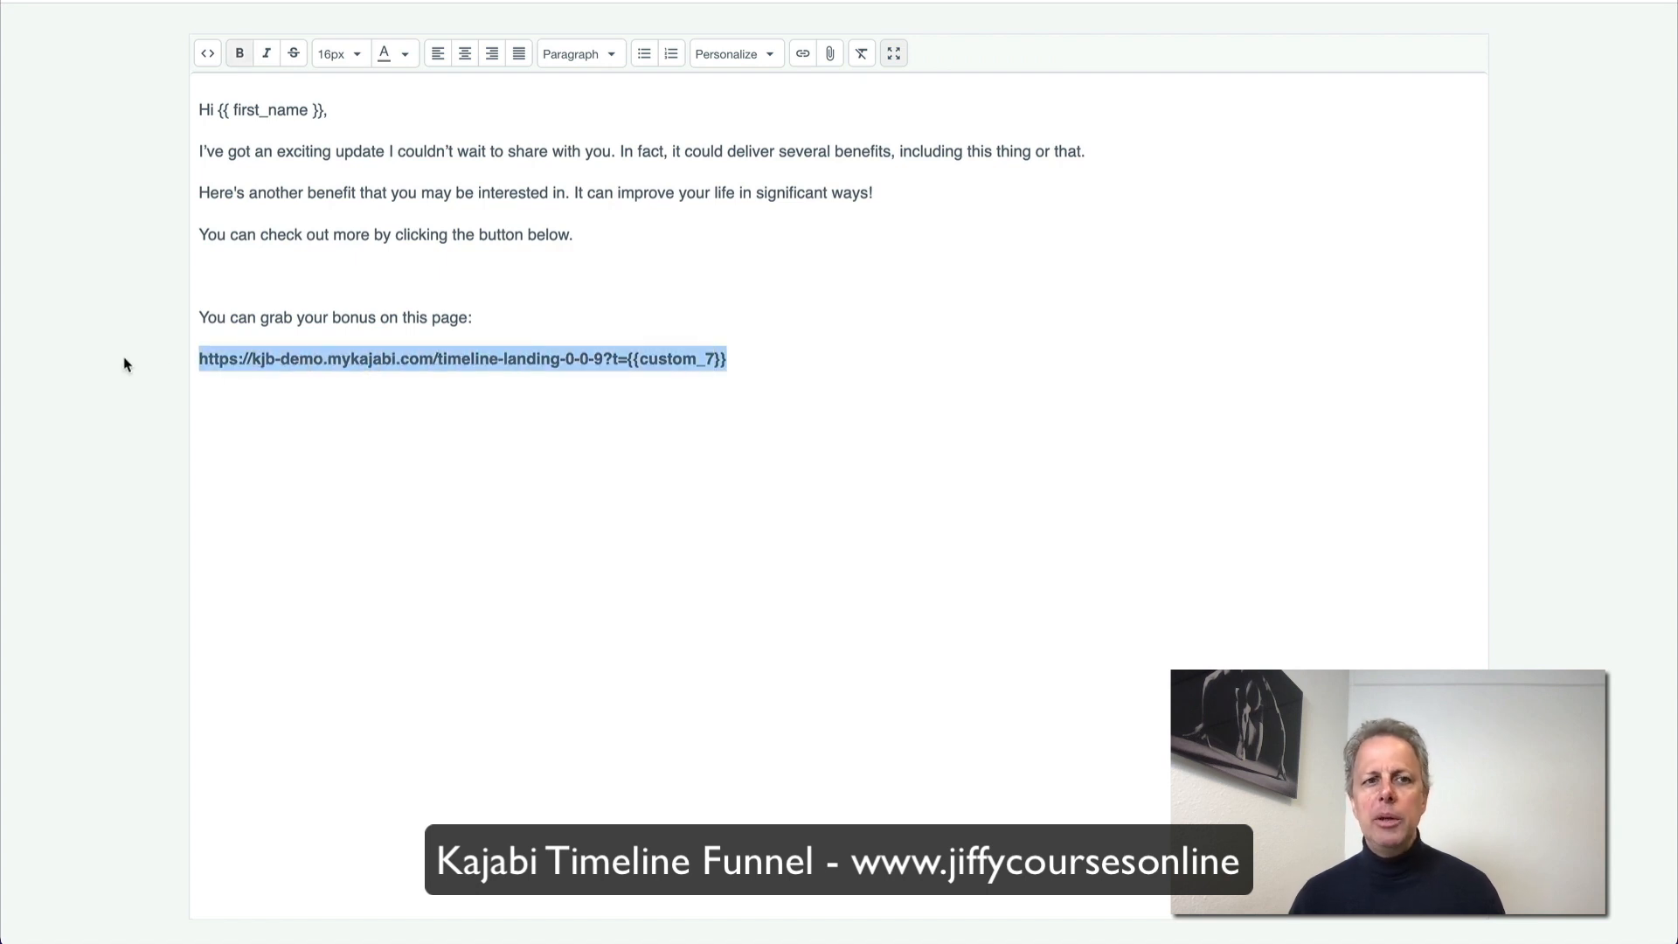
pyautogui.click(337, 390)
# Step: Split ?t={{custom_7}} from the URL onto its own line and find the Timeline Funnel field among the personalization options
pyautogui.click(601, 350)
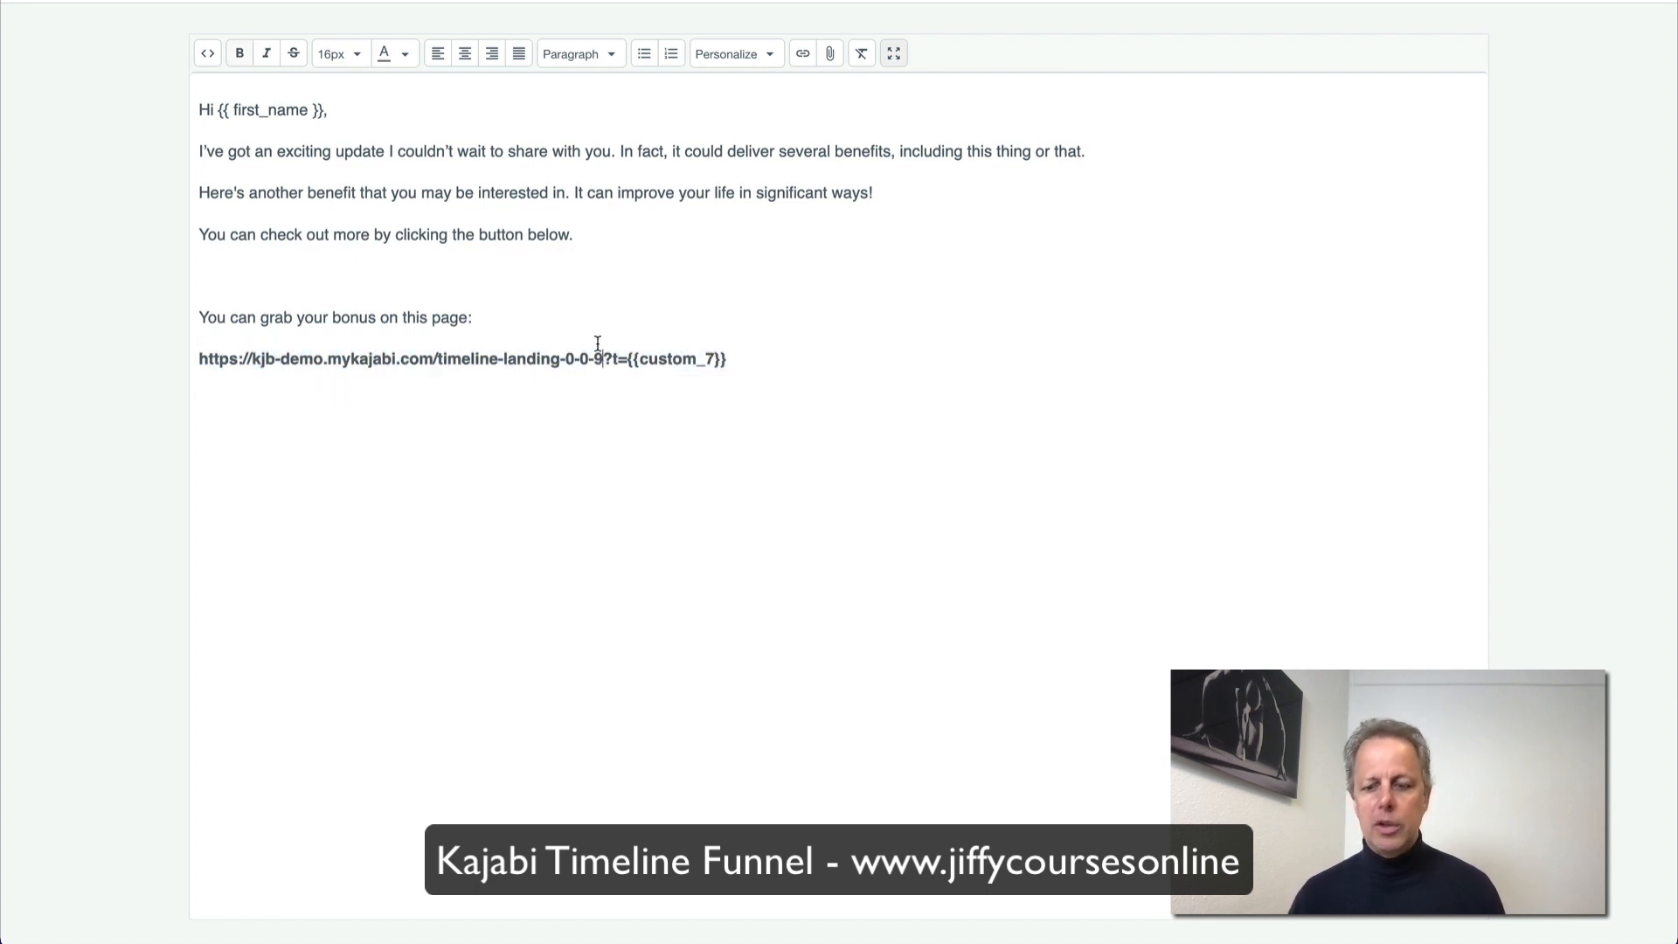
pyautogui.press('Return')
pyautogui.press('Return')
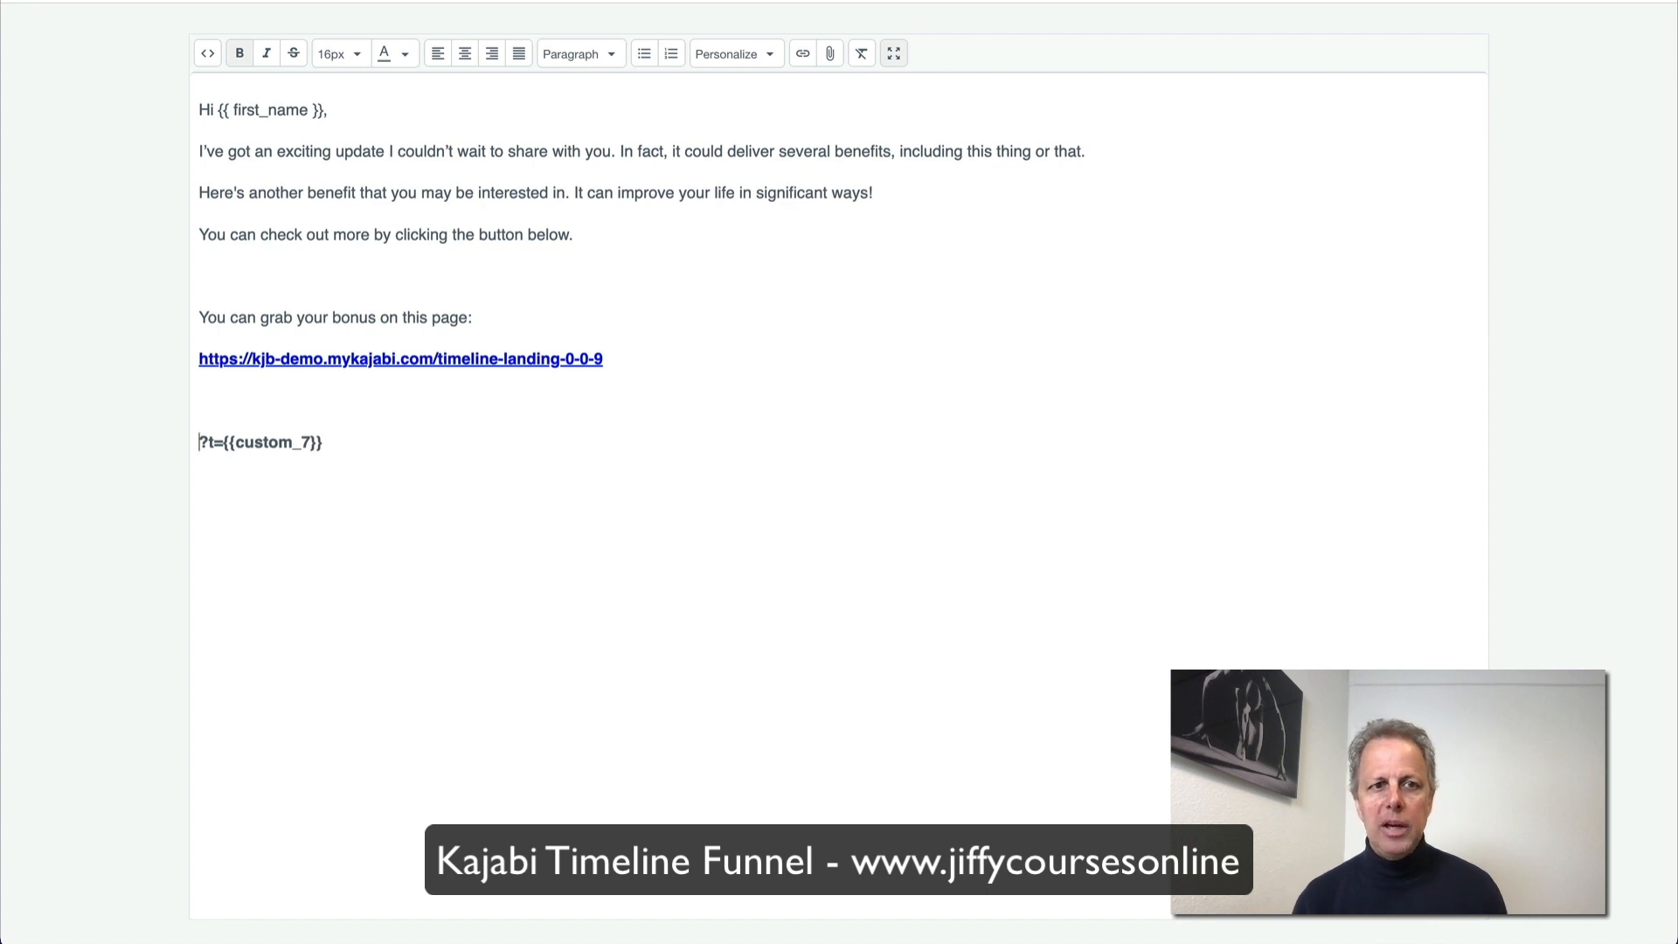
pyautogui.click(200, 445)
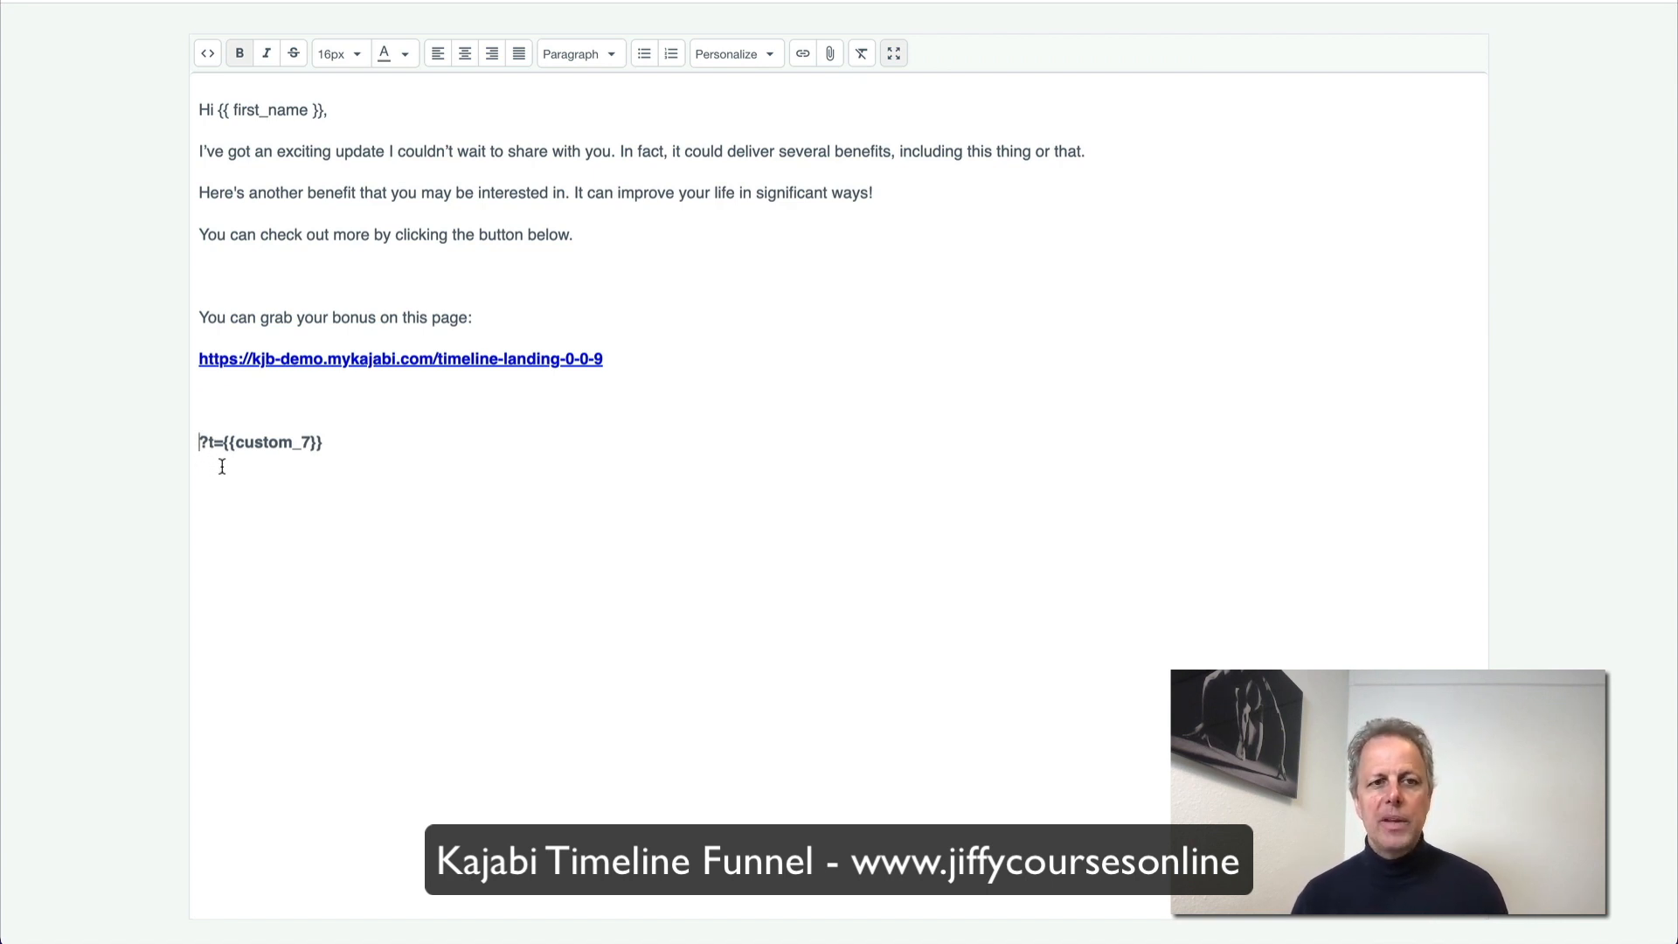
pyautogui.click(762, 56)
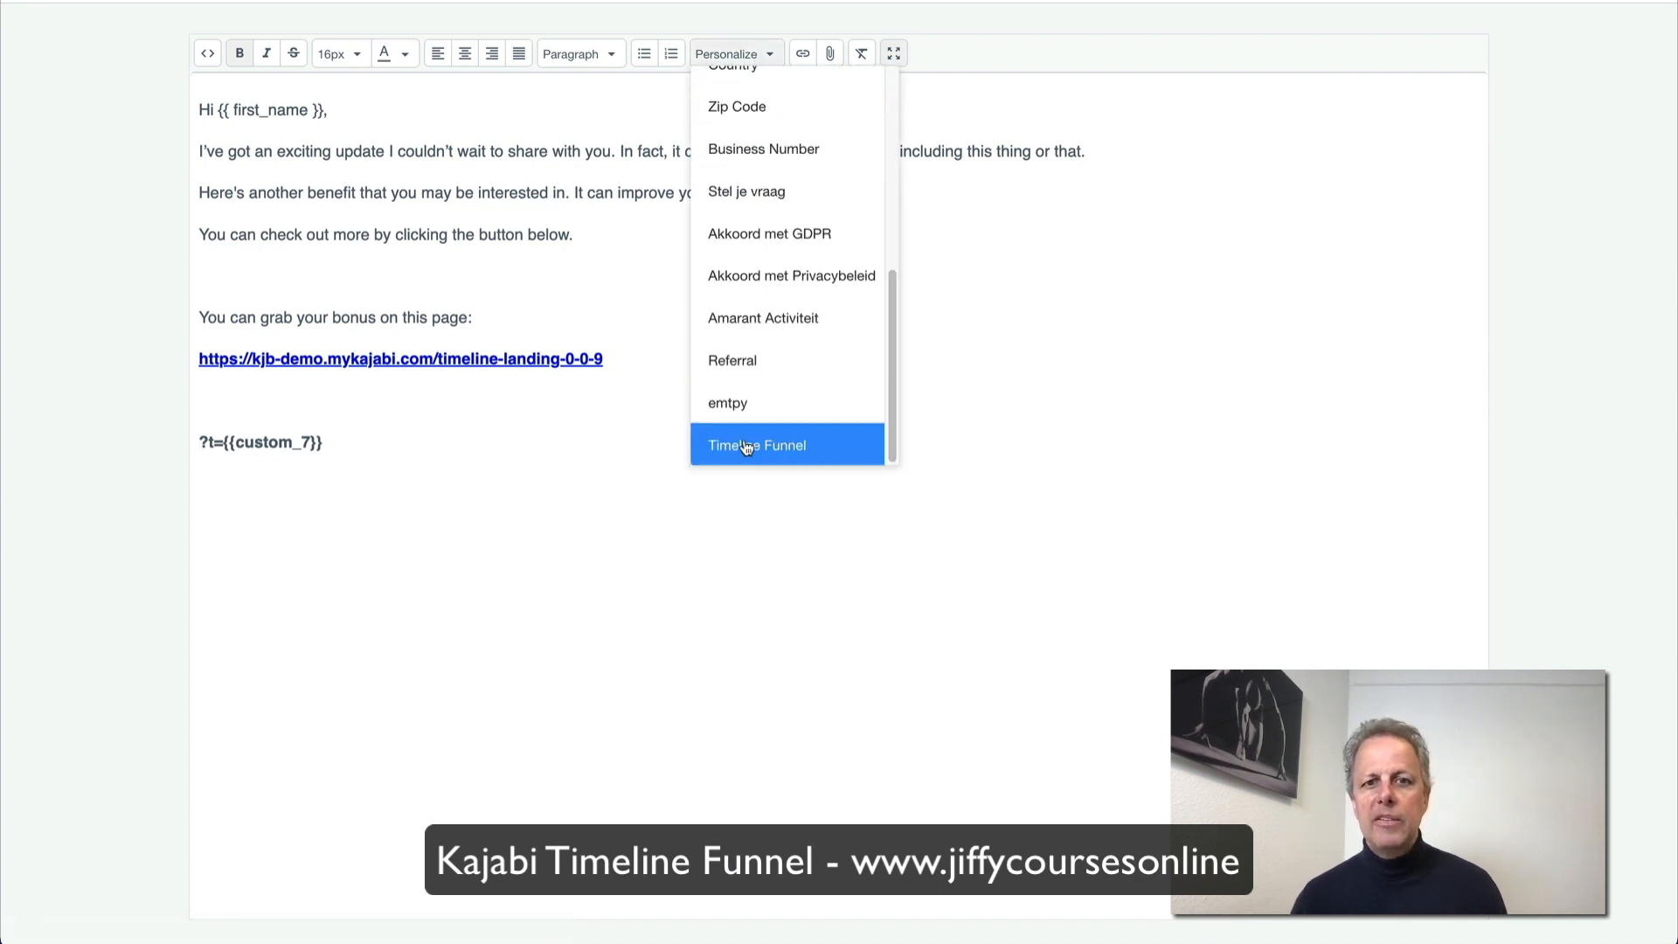
pyautogui.click(470, 515)
pyautogui.click(347, 439)
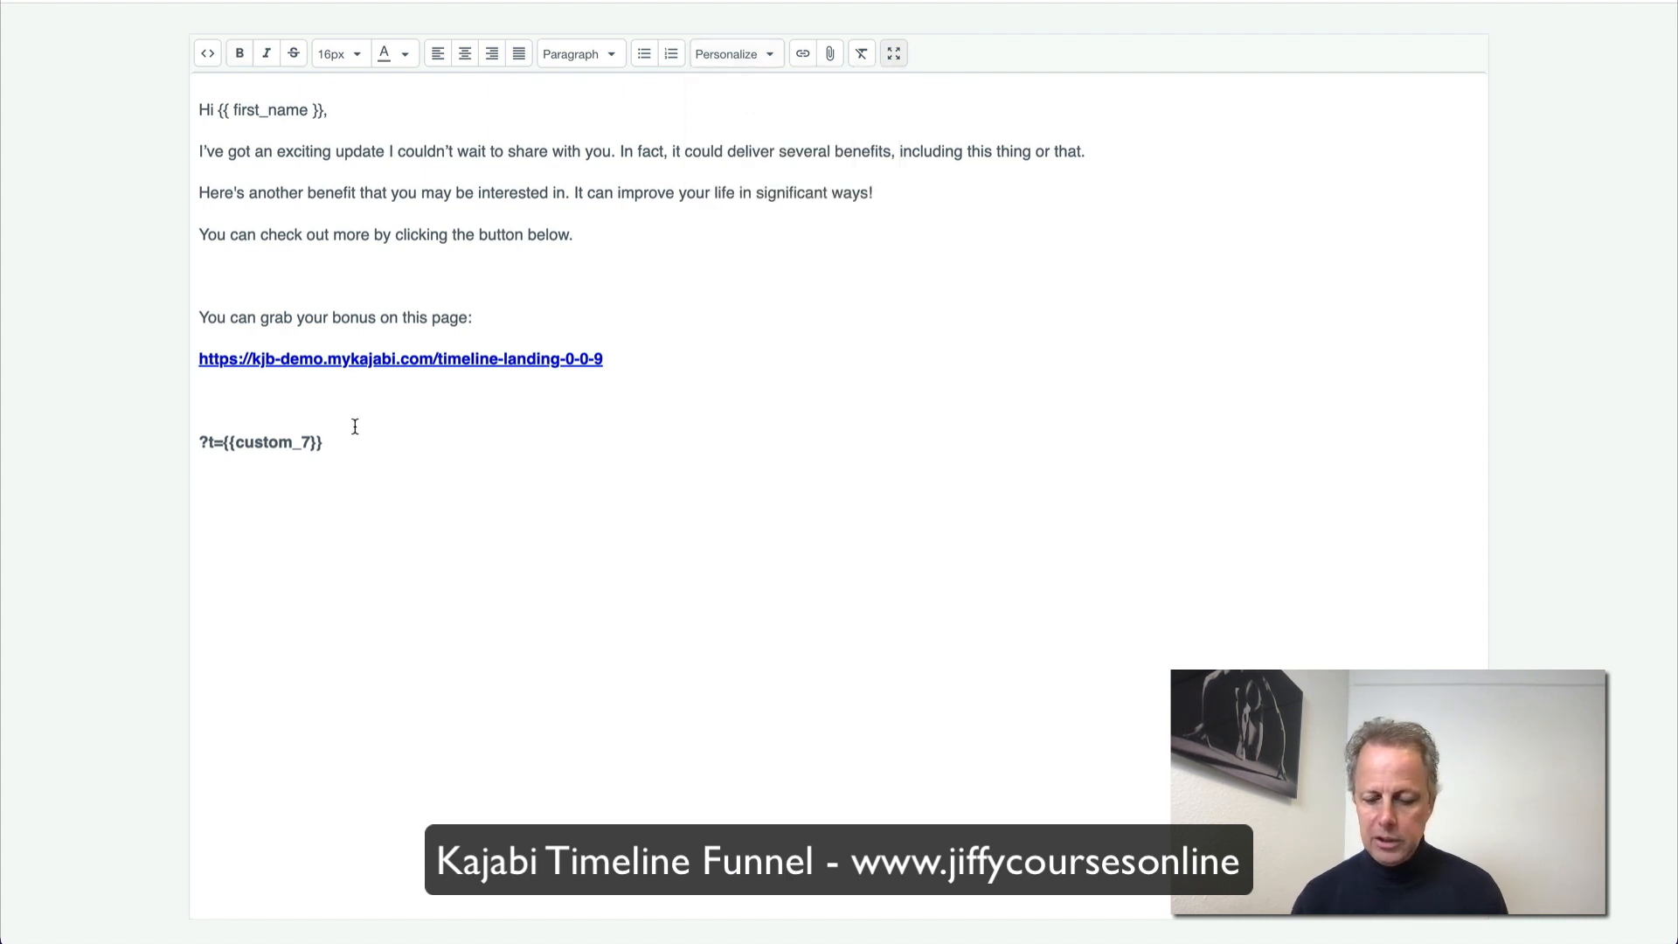
# Step: Remove the line breaks so ?t={{custom_7}} rejoins the end of the landing page URL
pyautogui.press('Left')
pyautogui.press('Right')
pyautogui.press('Up')
pyautogui.press('BackSpace')
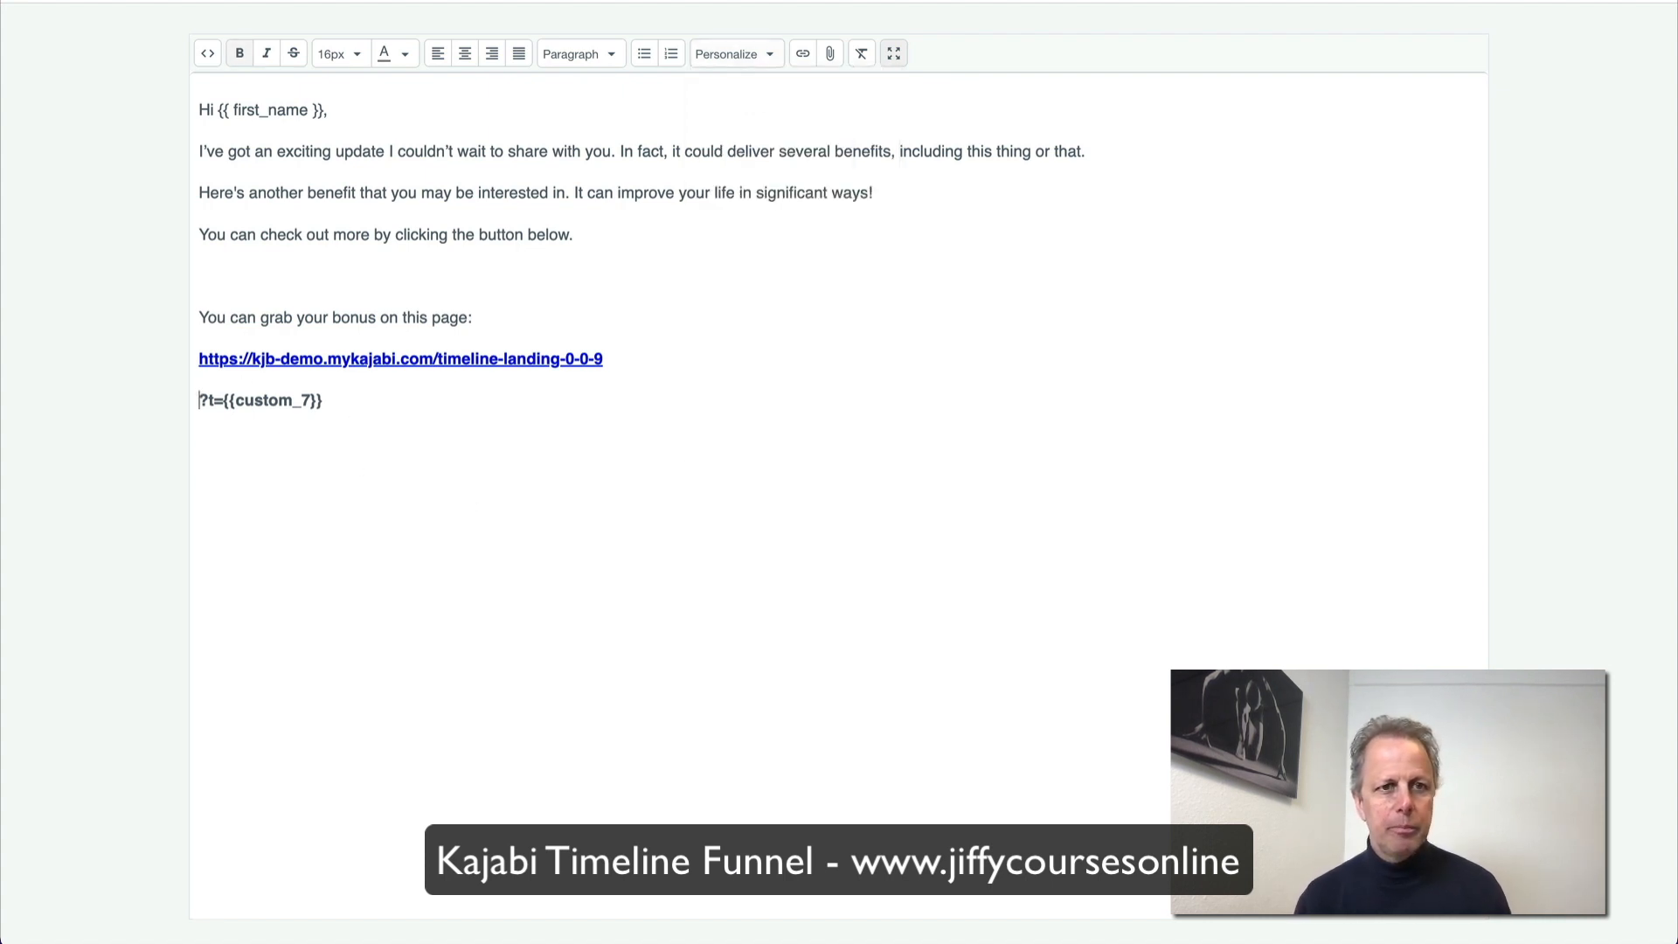
pyautogui.press('BackSpace')
pyautogui.click(456, 398)
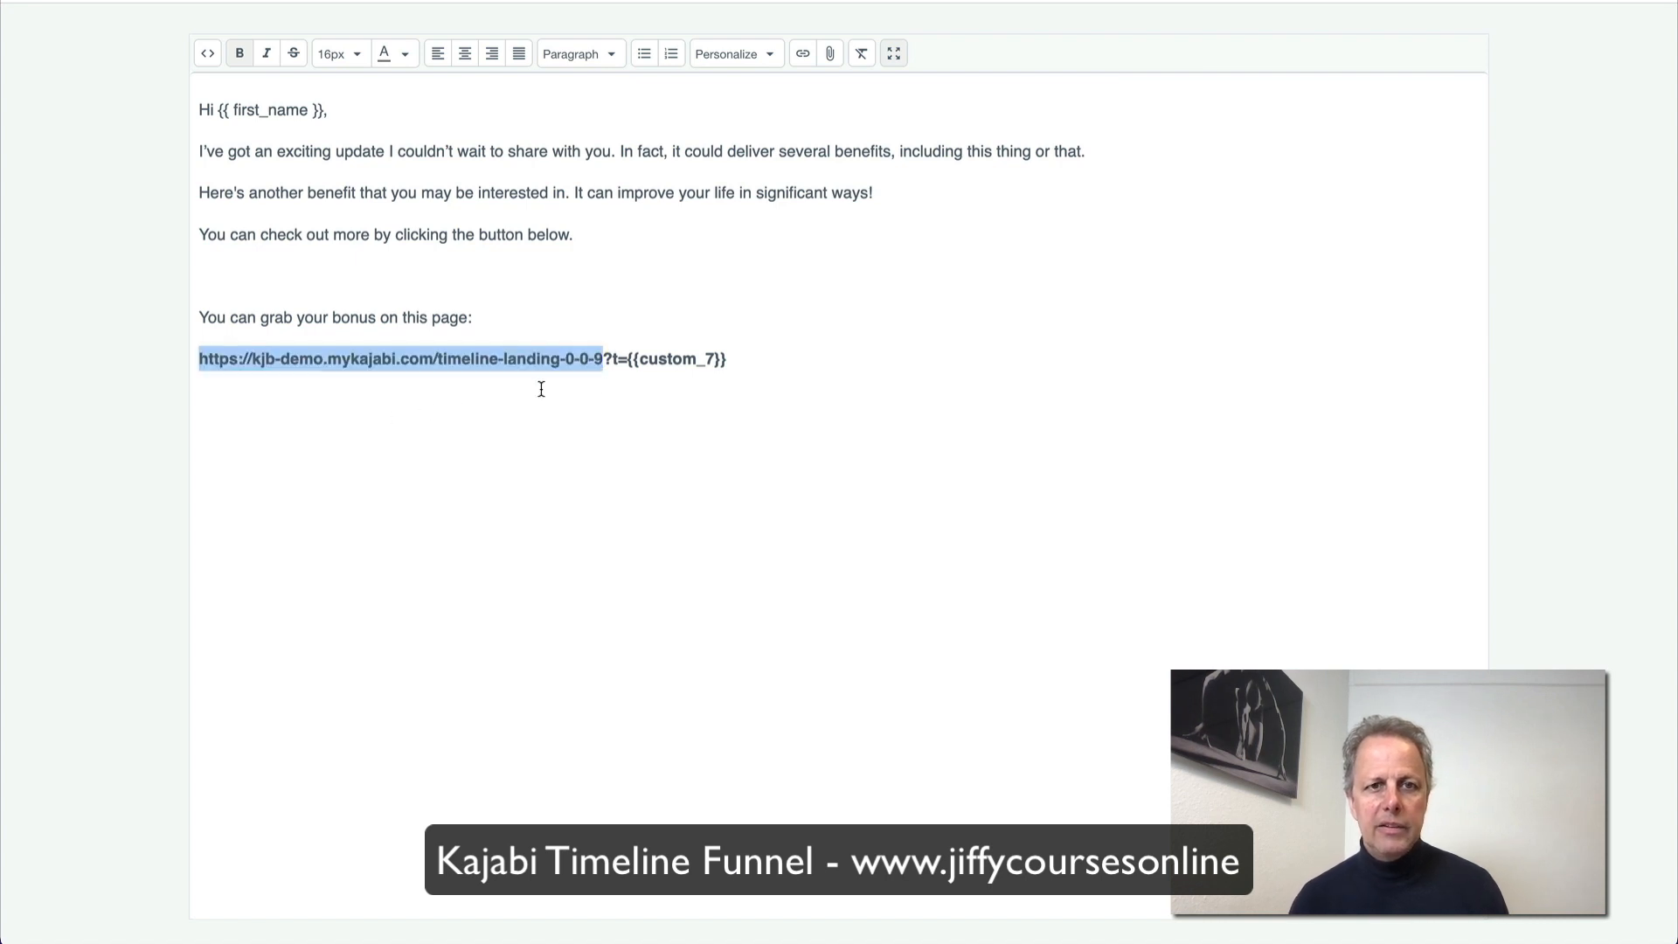
# Step: Turn the full landing page URL, including ?t={{custom_7}}, into a clickable link and copy it
pyautogui.click(779, 382)
pyautogui.click(741, 352)
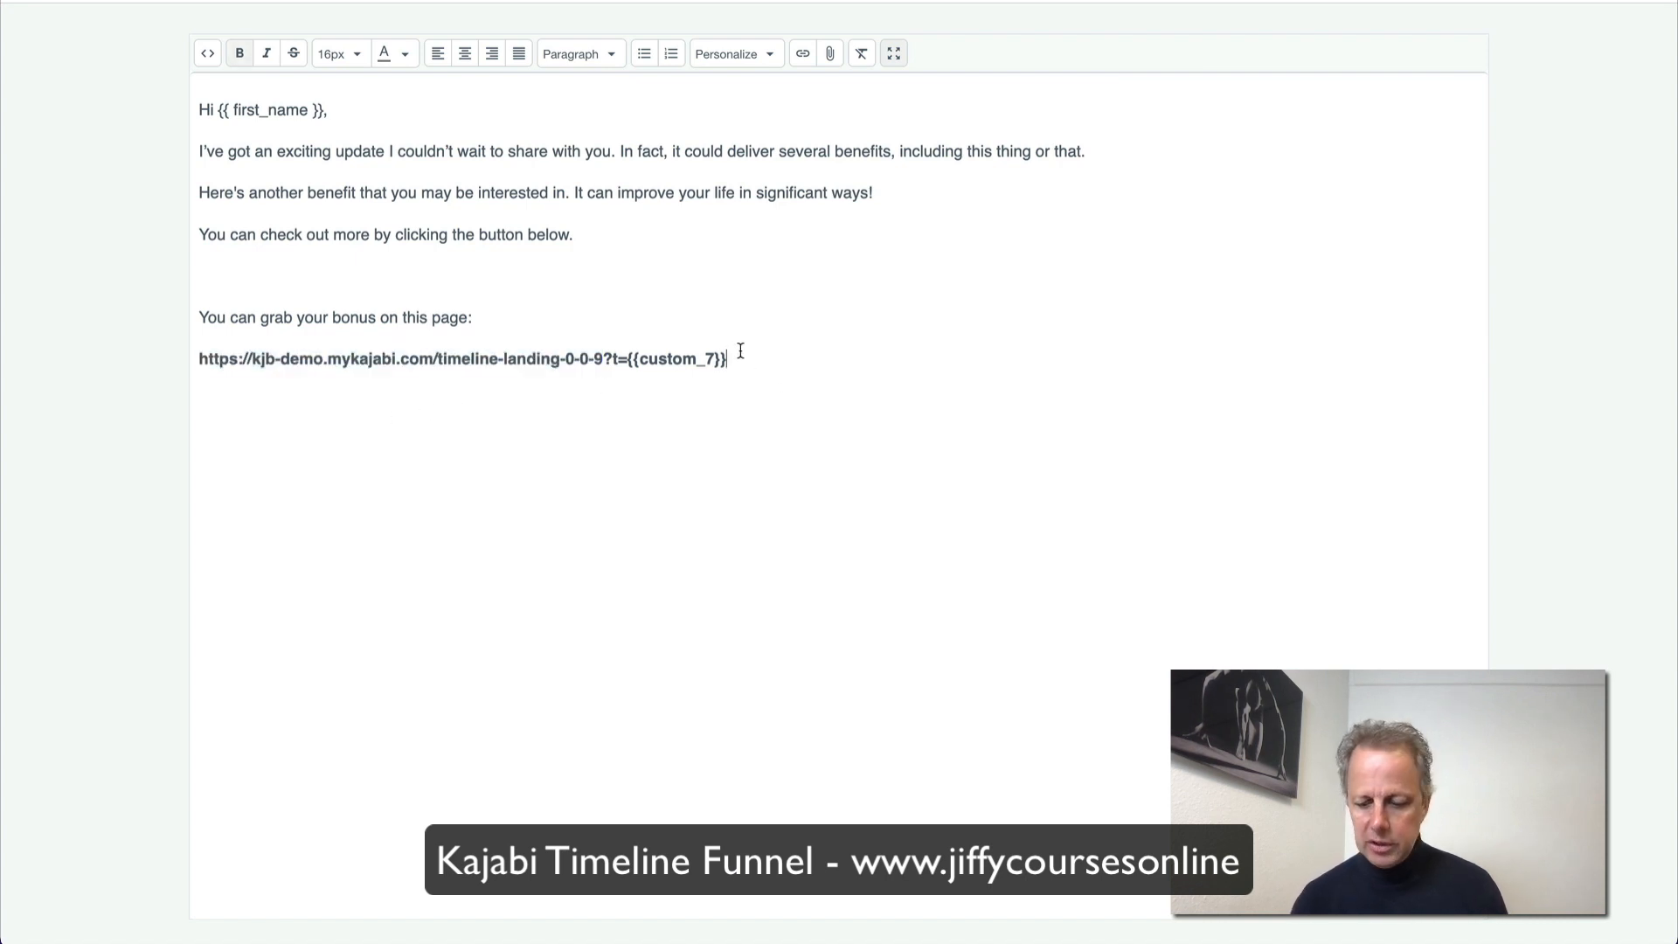
pyautogui.press('Return')
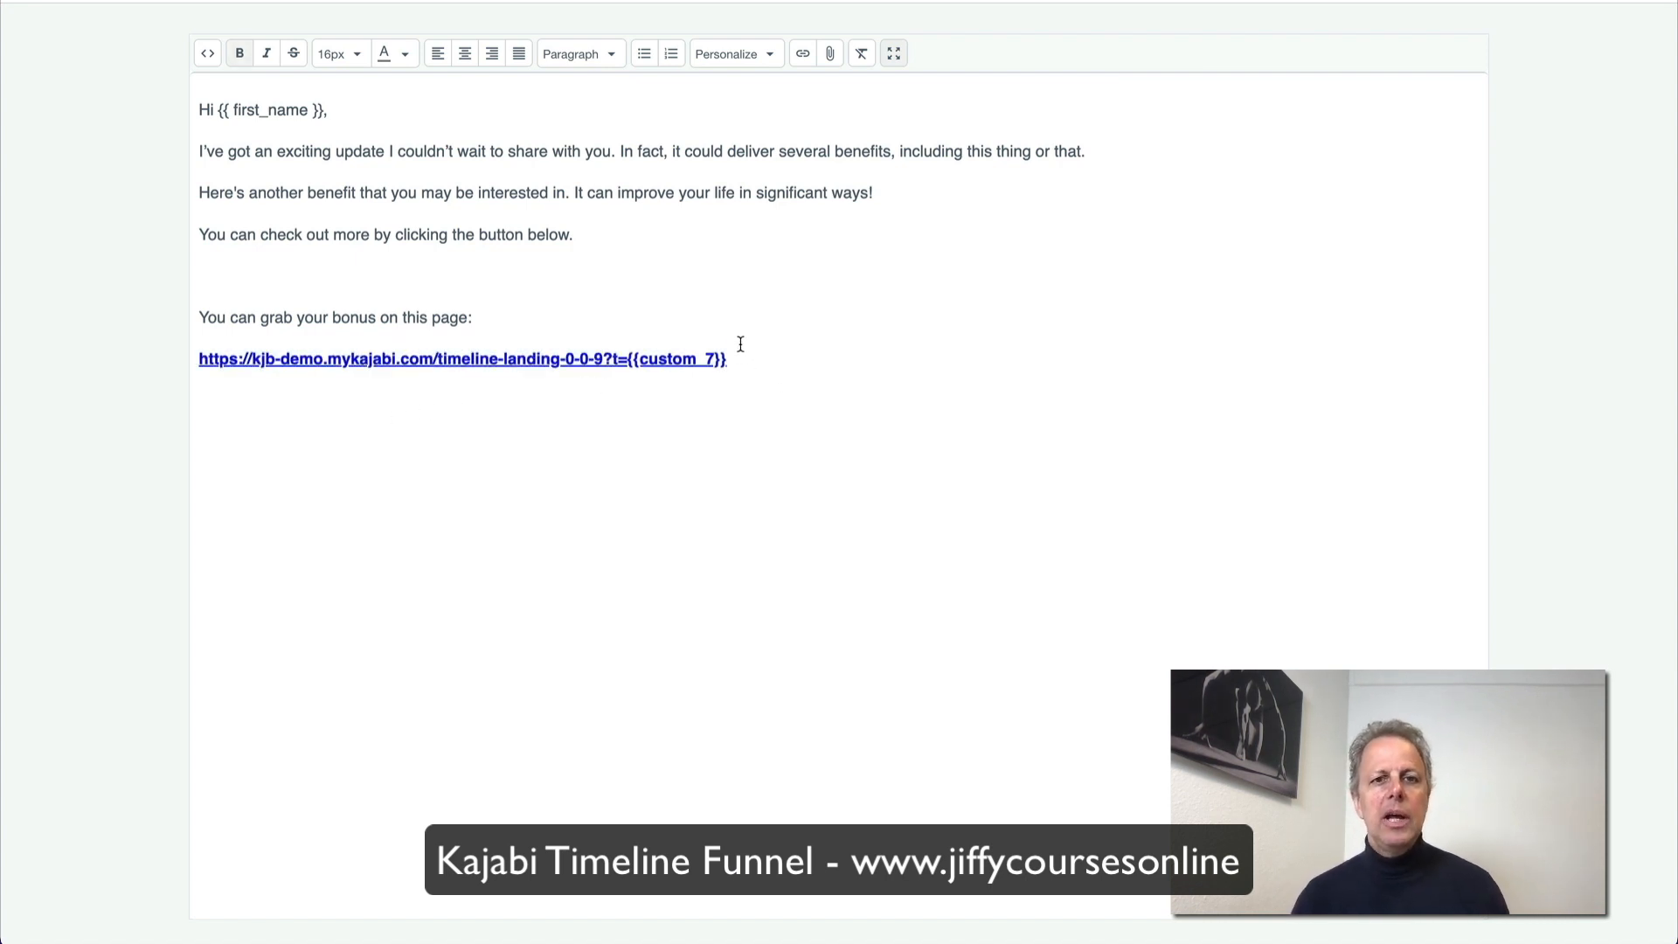
pyautogui.moveTo(726, 358); pyautogui.dragTo(162, 361)
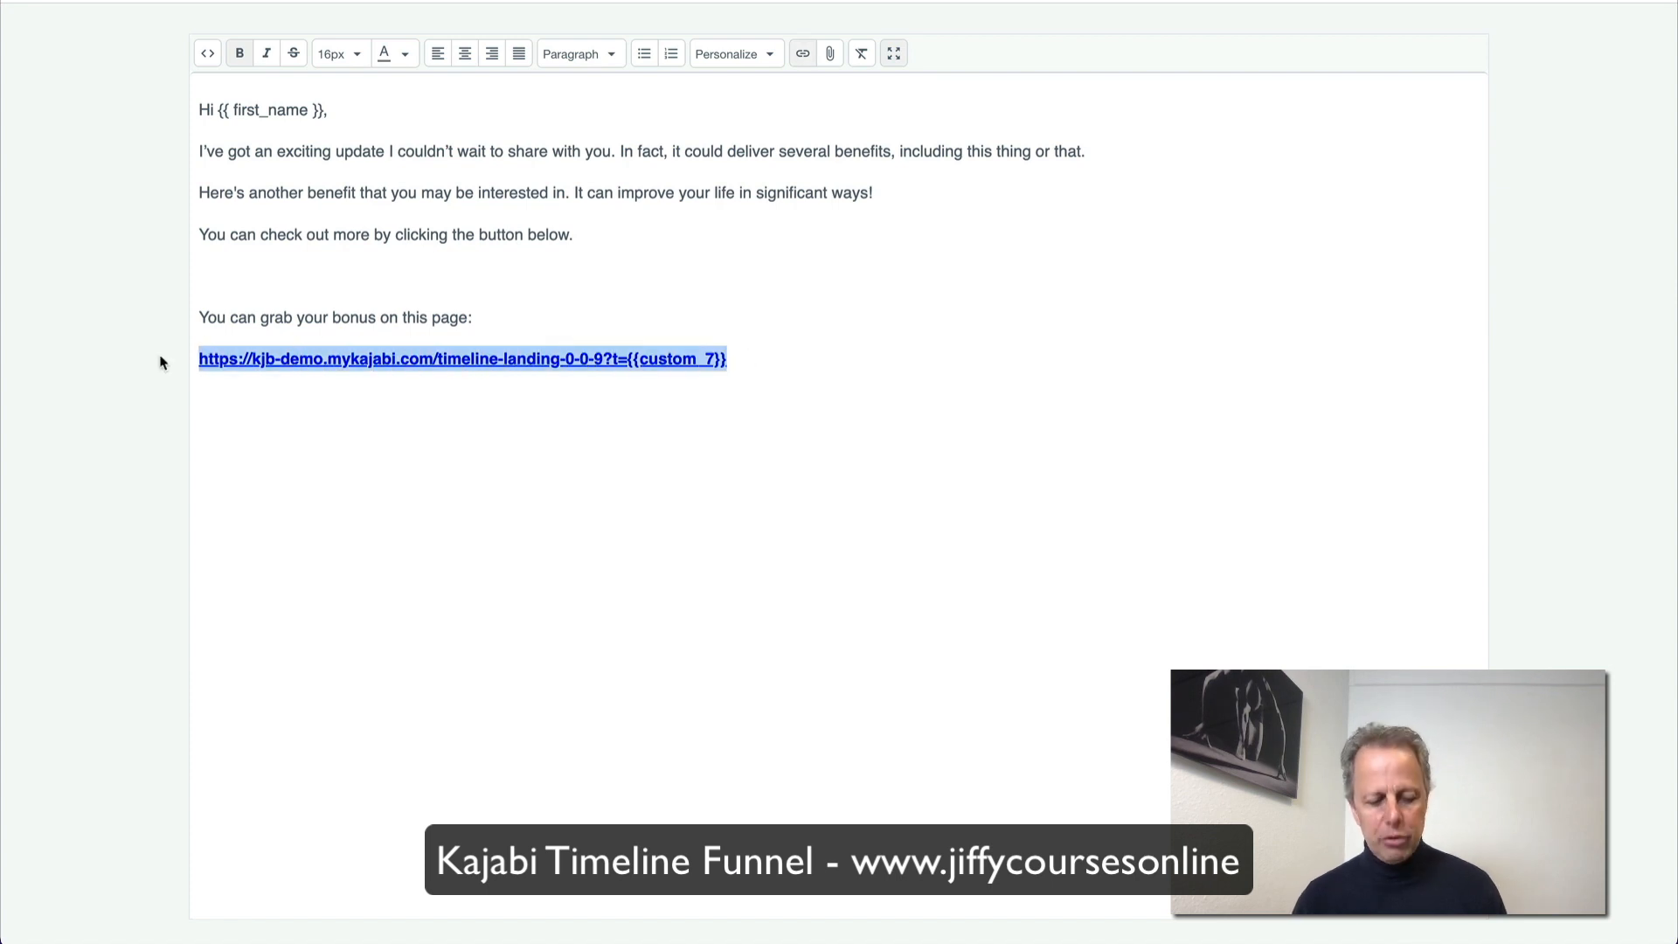
pyautogui.click(768, 392)
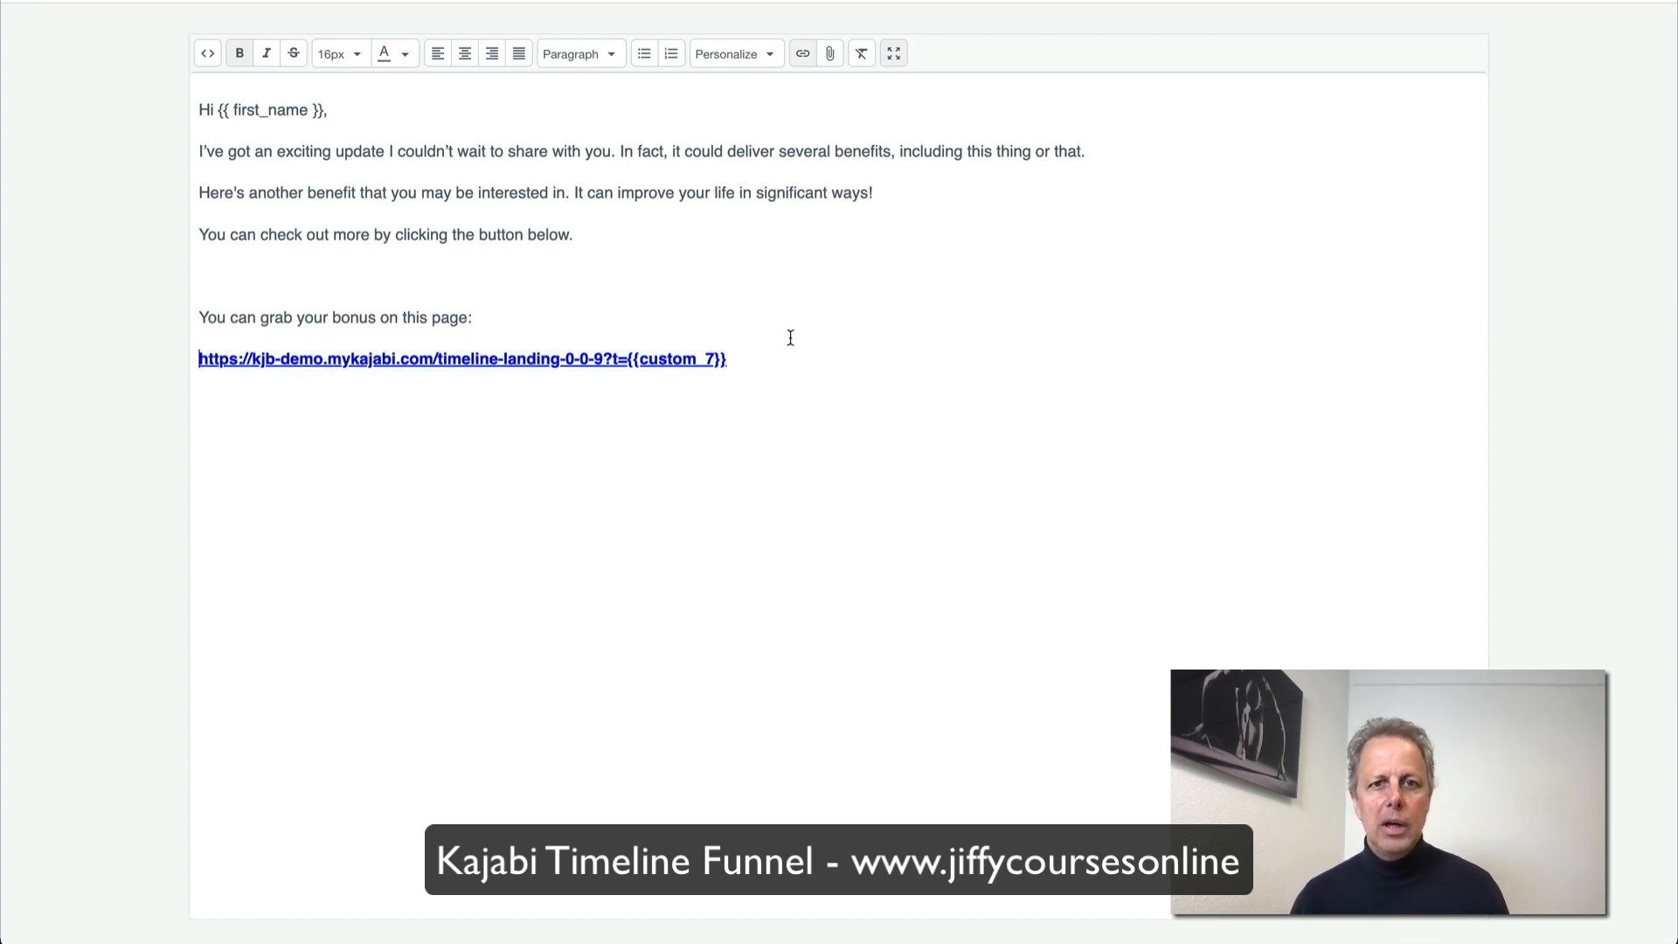
# Step: Add the text "Klik here" below the URL and link it to the copied personalized landing page address
pyautogui.press('Return')
pyautogui.press('Return')
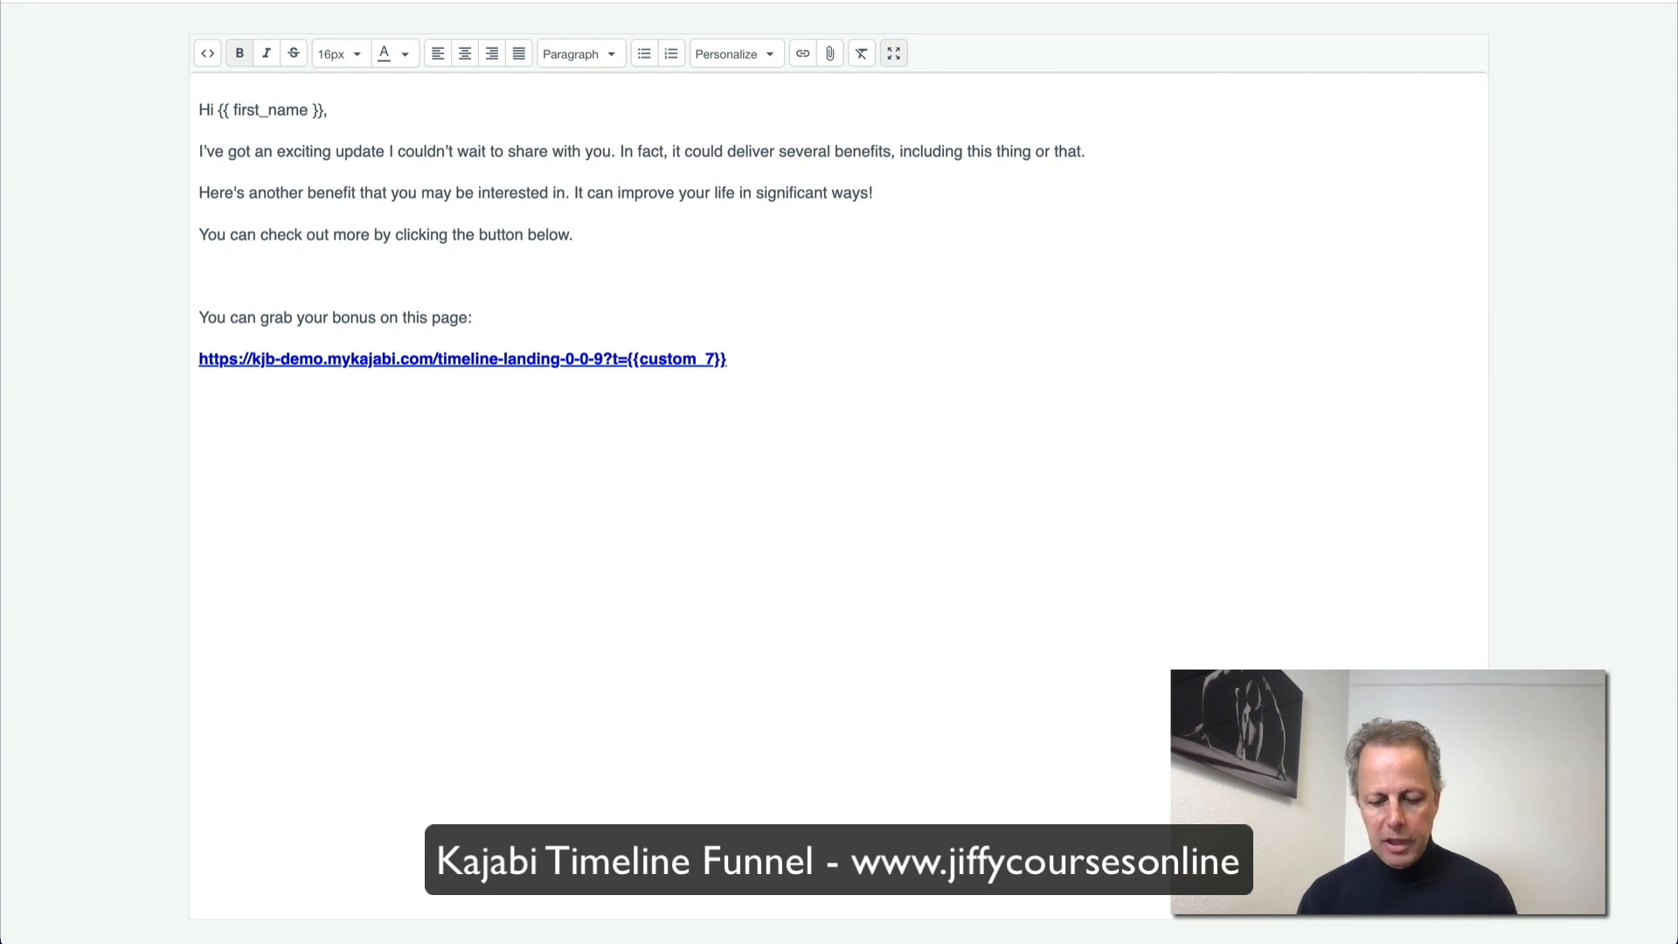
pyautogui.write('Klik here')
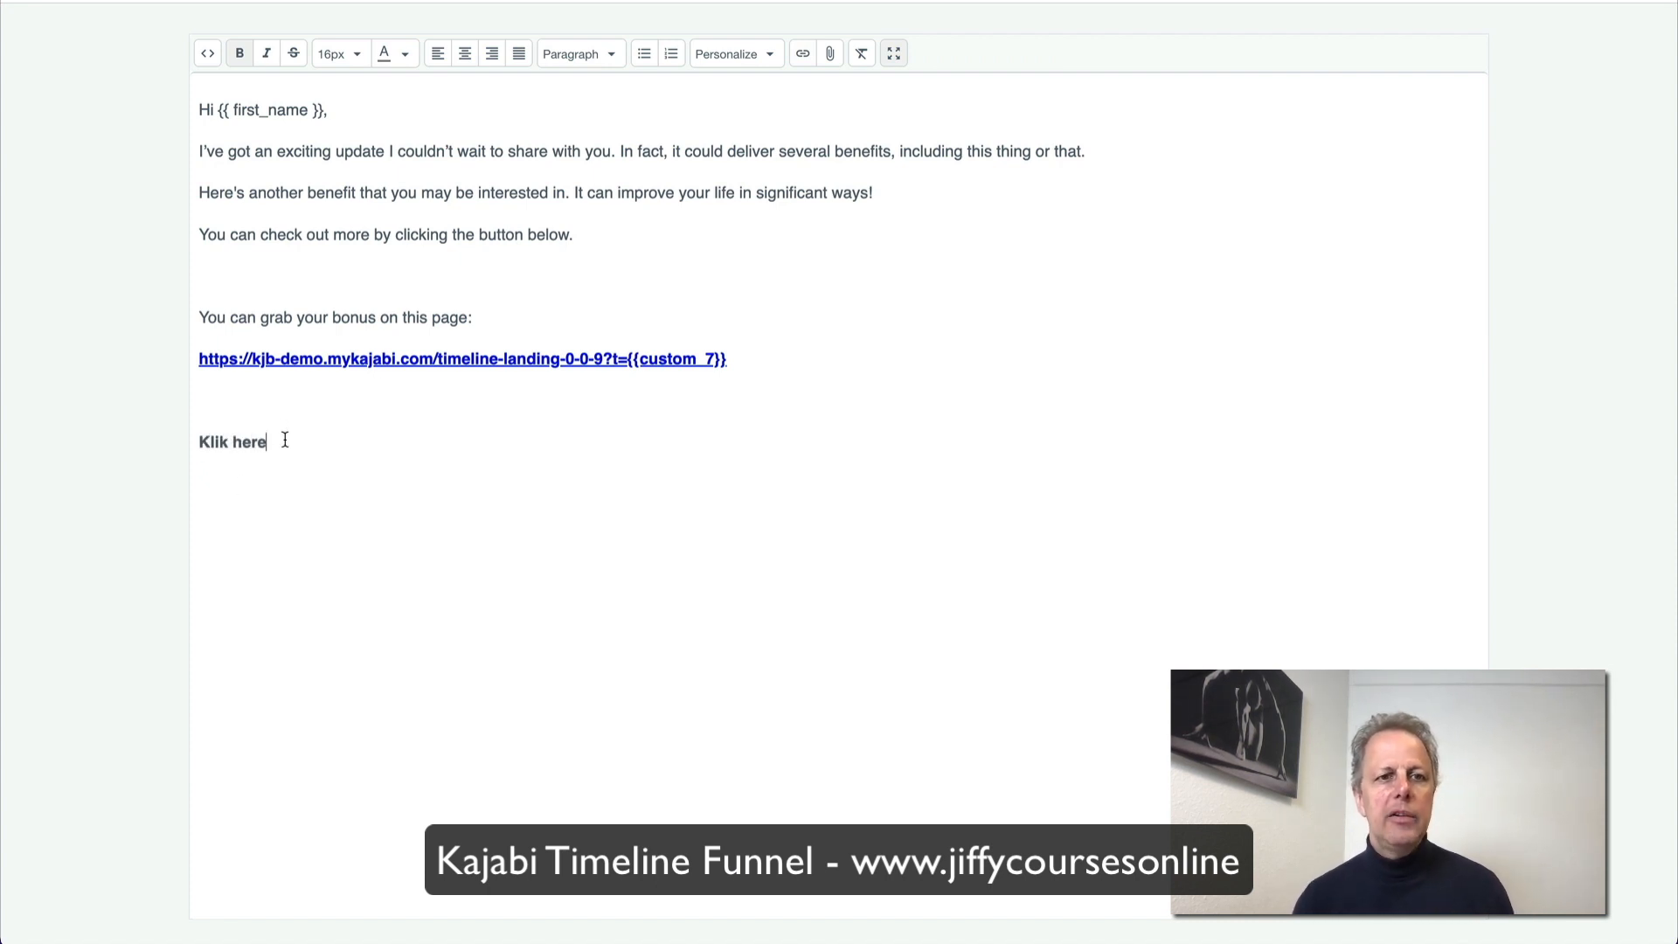
pyautogui.moveTo(285, 439); pyautogui.dragTo(195, 439)
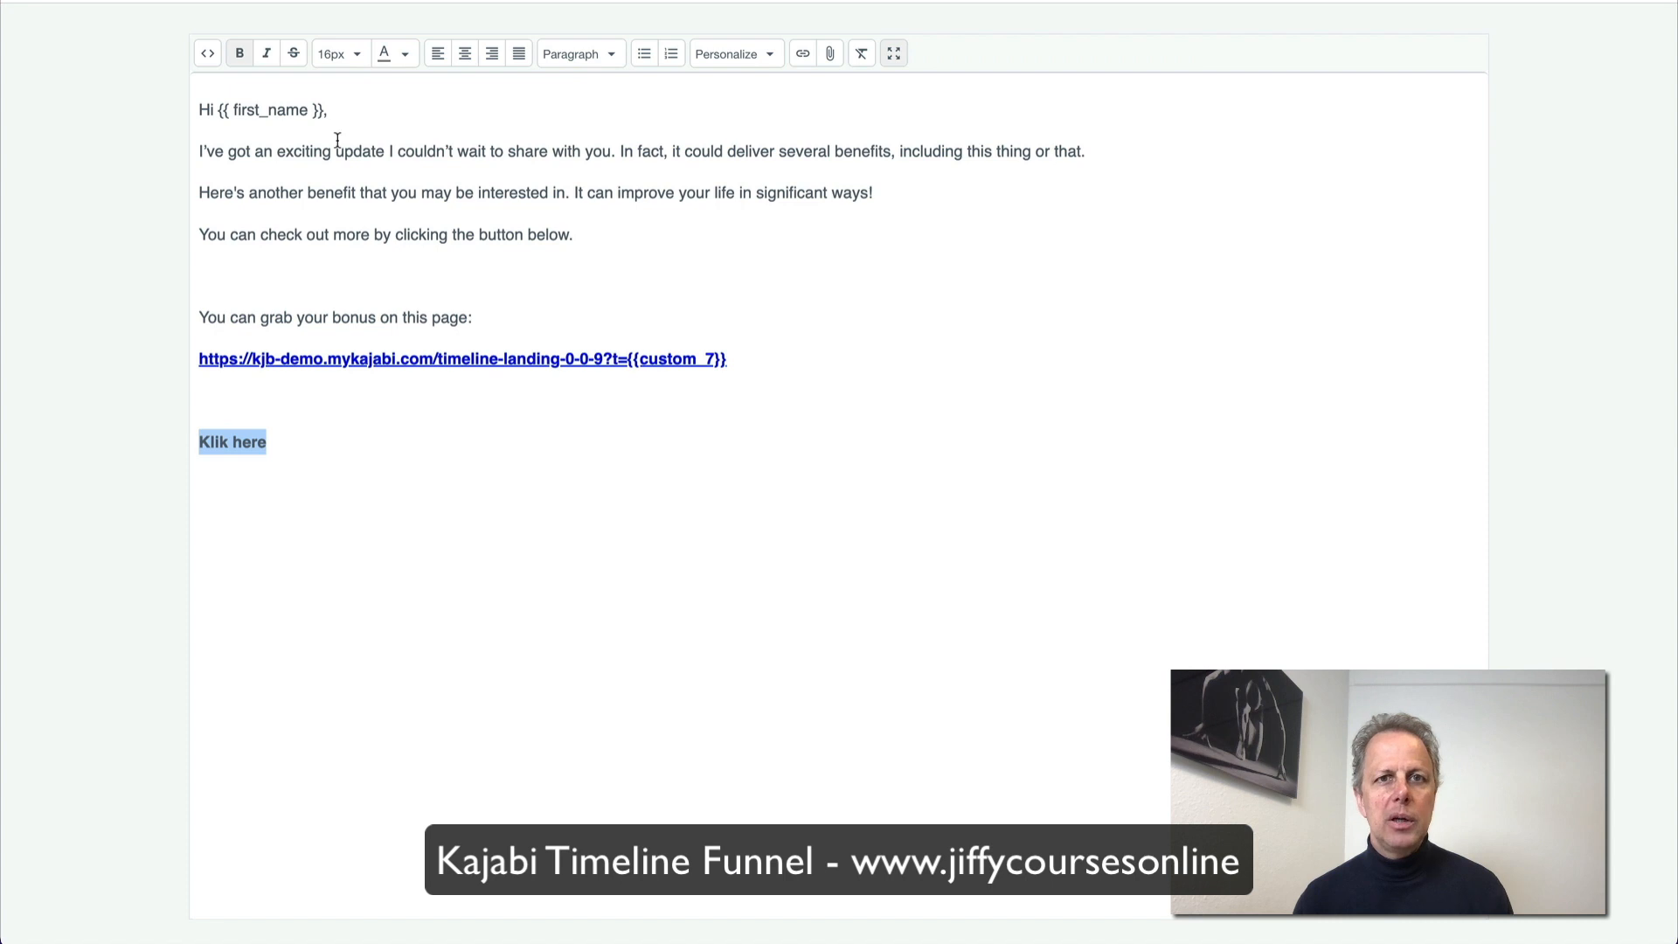
pyautogui.click(803, 53)
pyautogui.hotkey('ctrl', 'v')
pyautogui.click(977, 591)
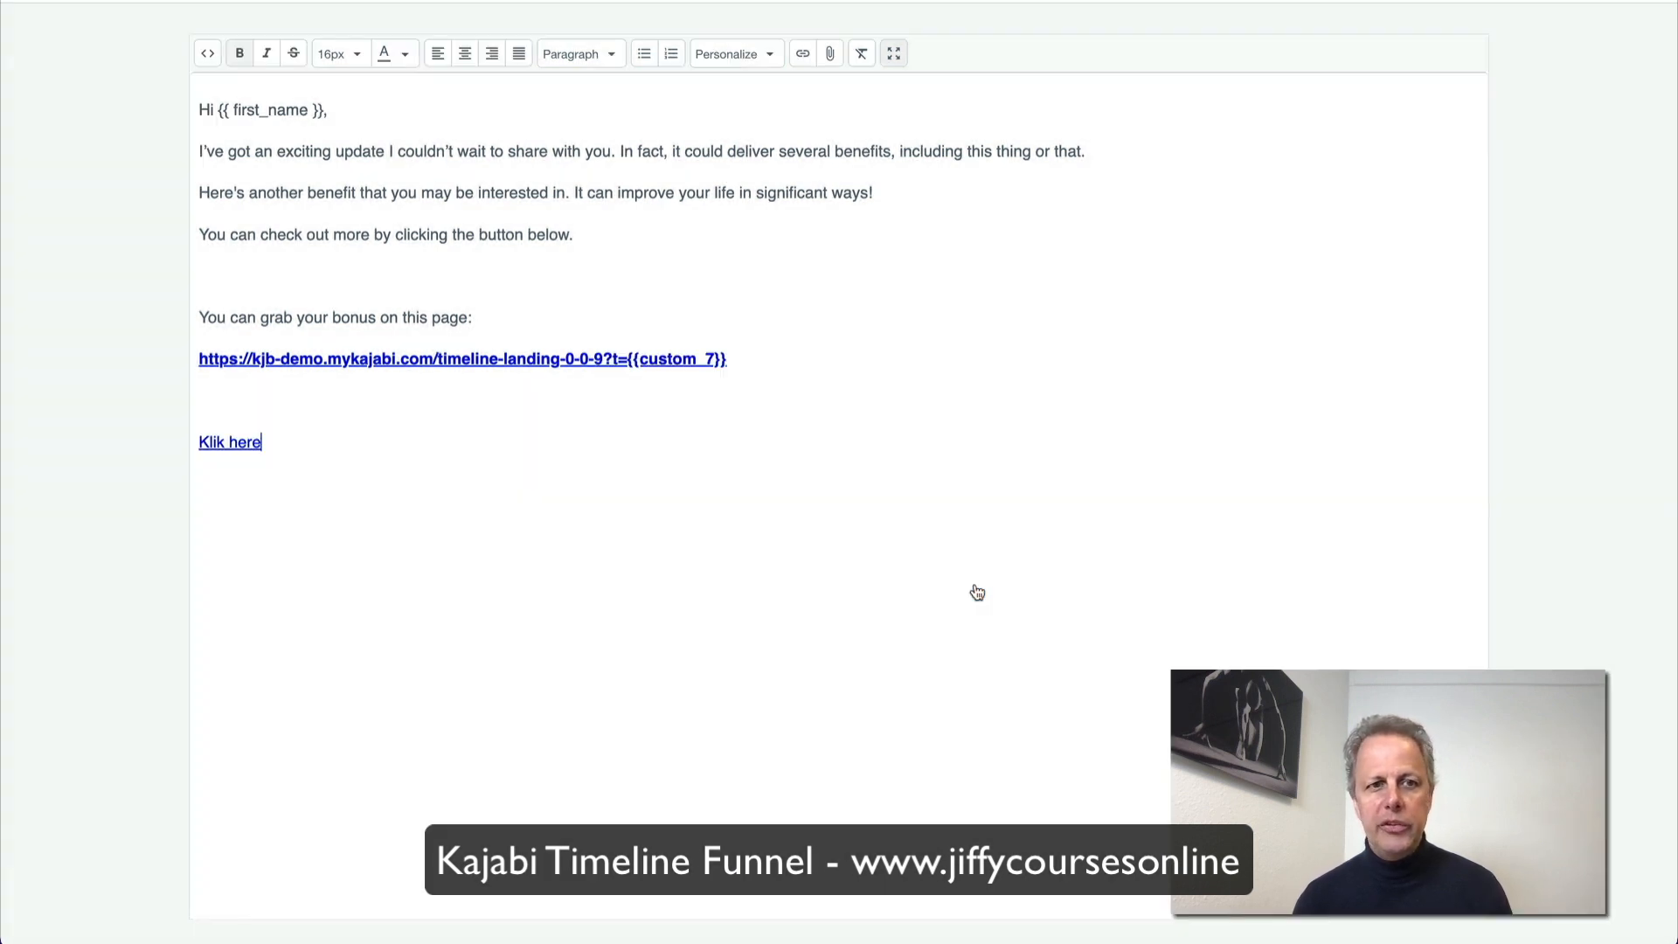
# Step: Delete the written-out URL above the "Klik here" link and make the link bold
pyautogui.moveTo(277, 408); pyautogui.dragTo(95, 367)
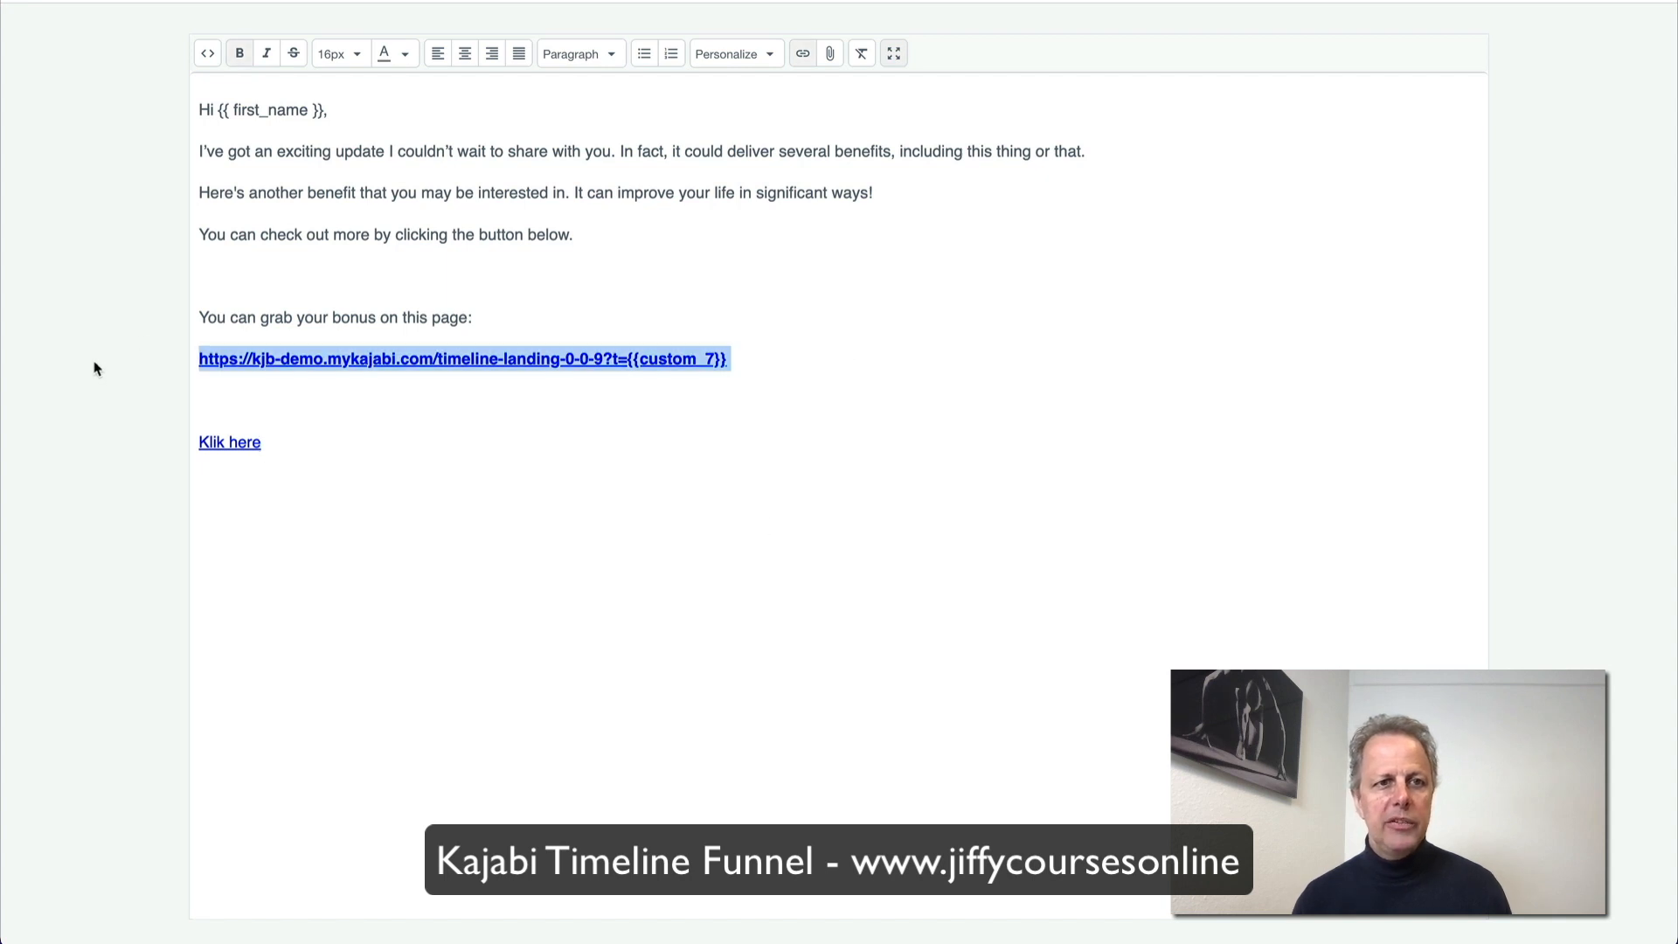
pyautogui.press('BackSpace')
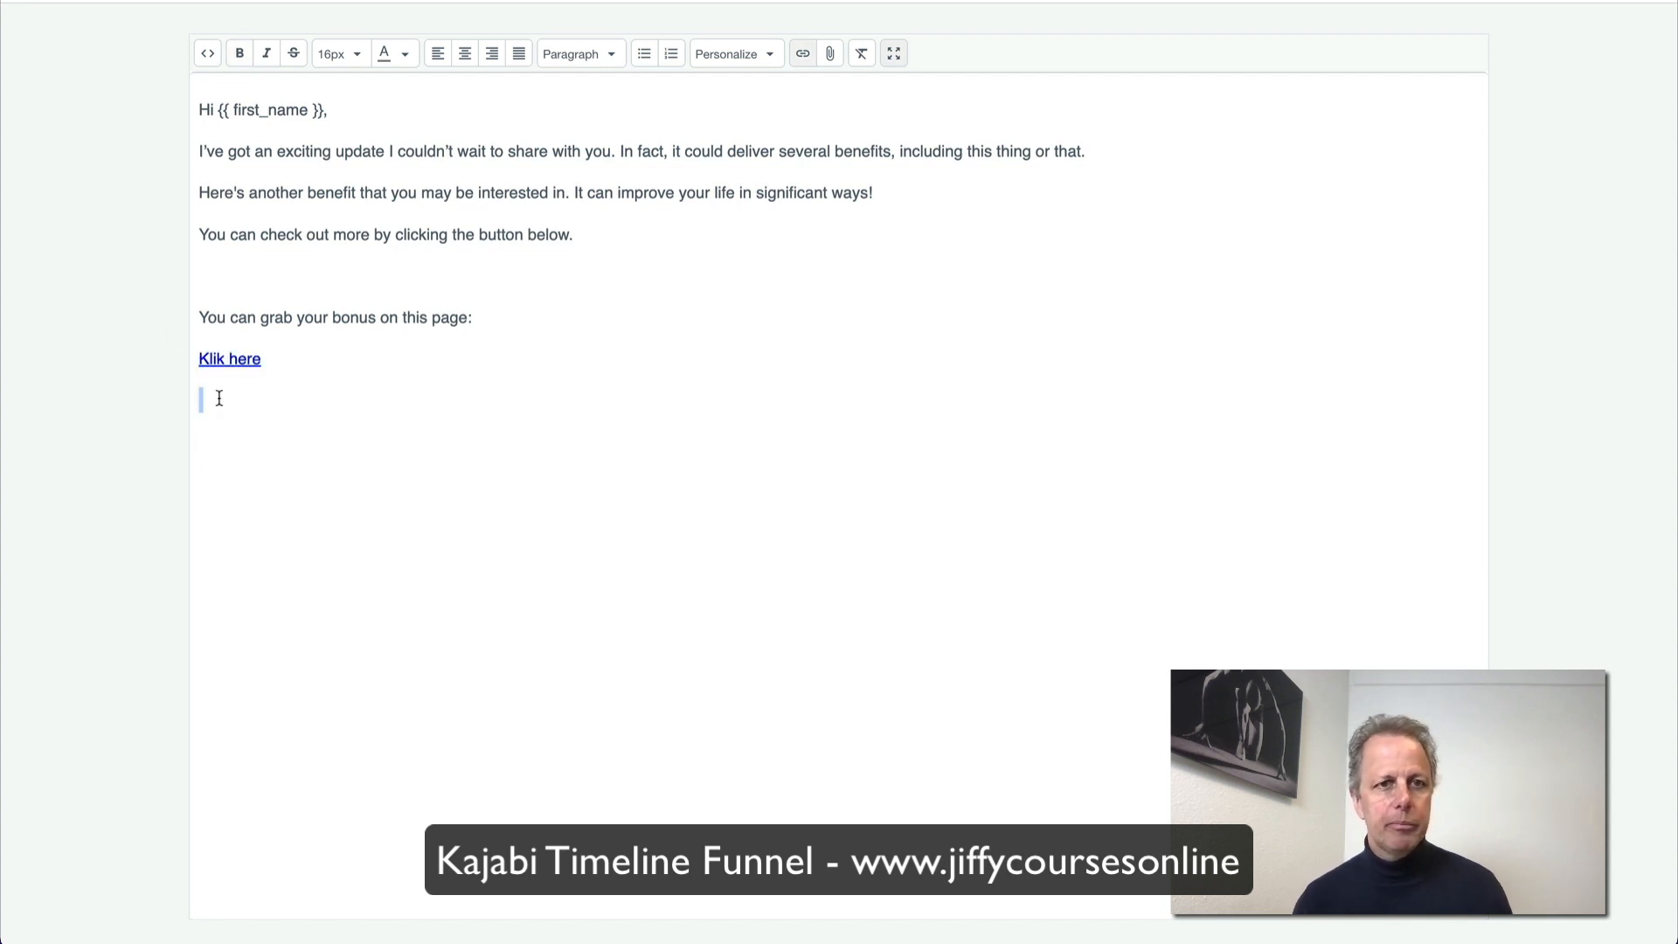
pyautogui.moveTo(240, 405); pyautogui.dragTo(161, 364)
pyautogui.hotkey('ctrl', 'b')
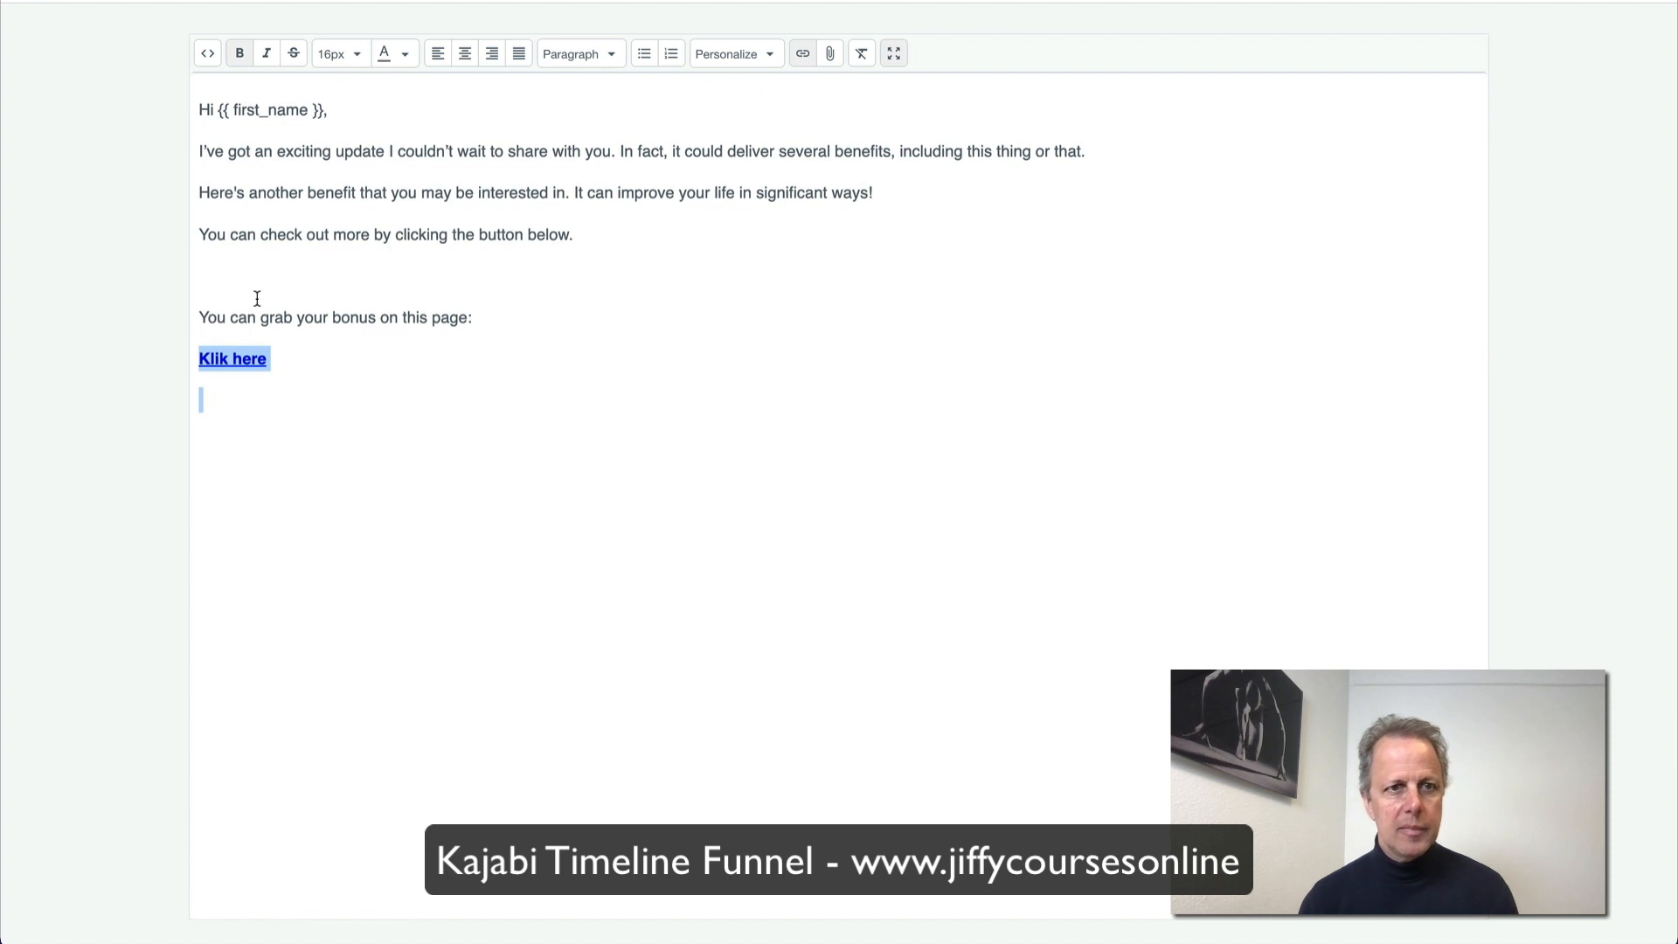
# Step: Change the link text from "Klik here" to "Click here", keeping all of it inside the hyperlink
pyautogui.click(226, 361)
pyautogui.press('BackSpace')
pyautogui.press('BackSpace')
pyautogui.press('BackSpace')
pyautogui.press('BackSpace')
pyautogui.write('Click')
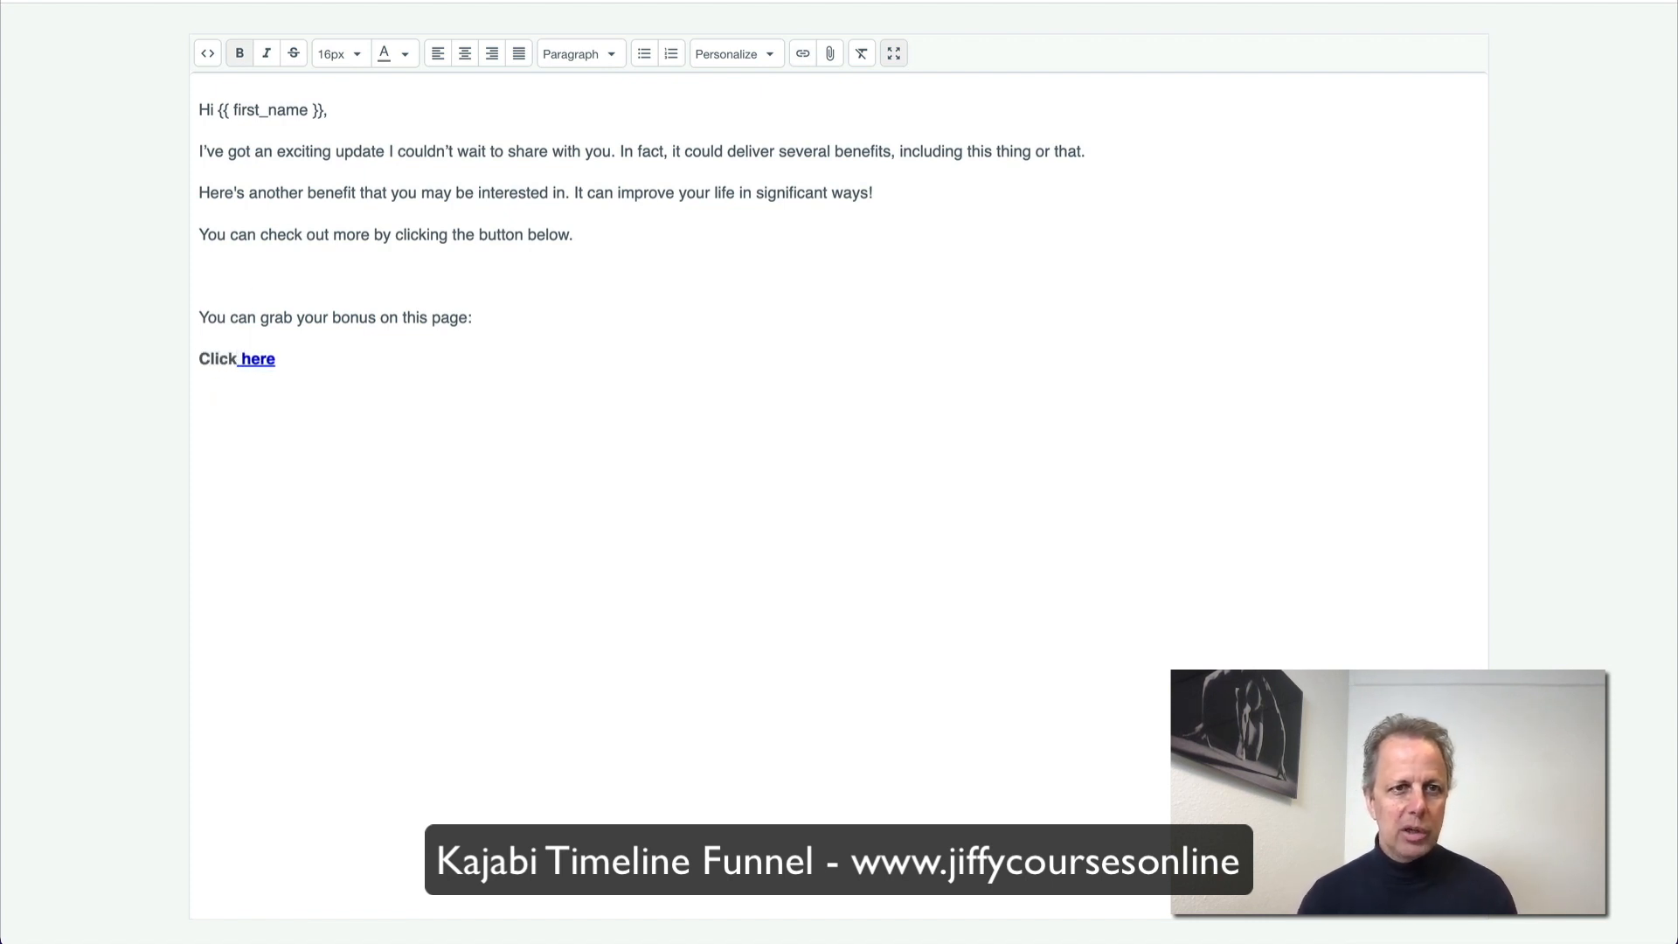
pyautogui.press('Right')
pyautogui.write('Click')
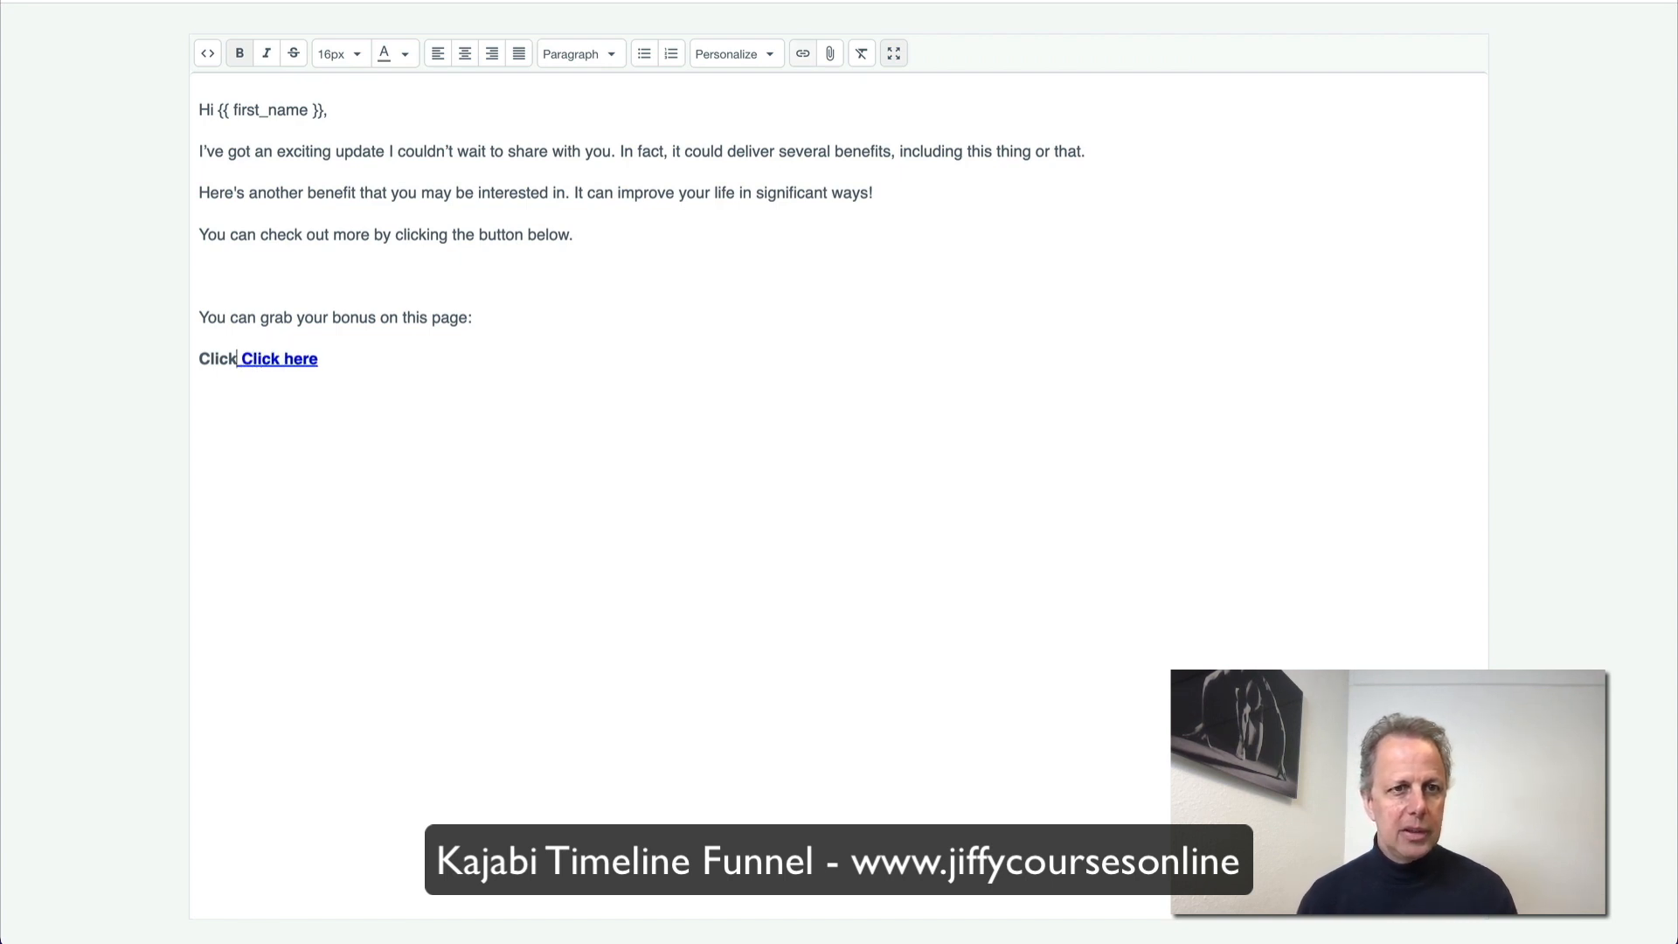
pyautogui.press('BackSpace')
pyautogui.press('BackSpace')
pyautogui.press('BackSpace')
pyautogui.press('BackSpace')
pyautogui.press('BackSpace')
pyautogui.press('Delete')
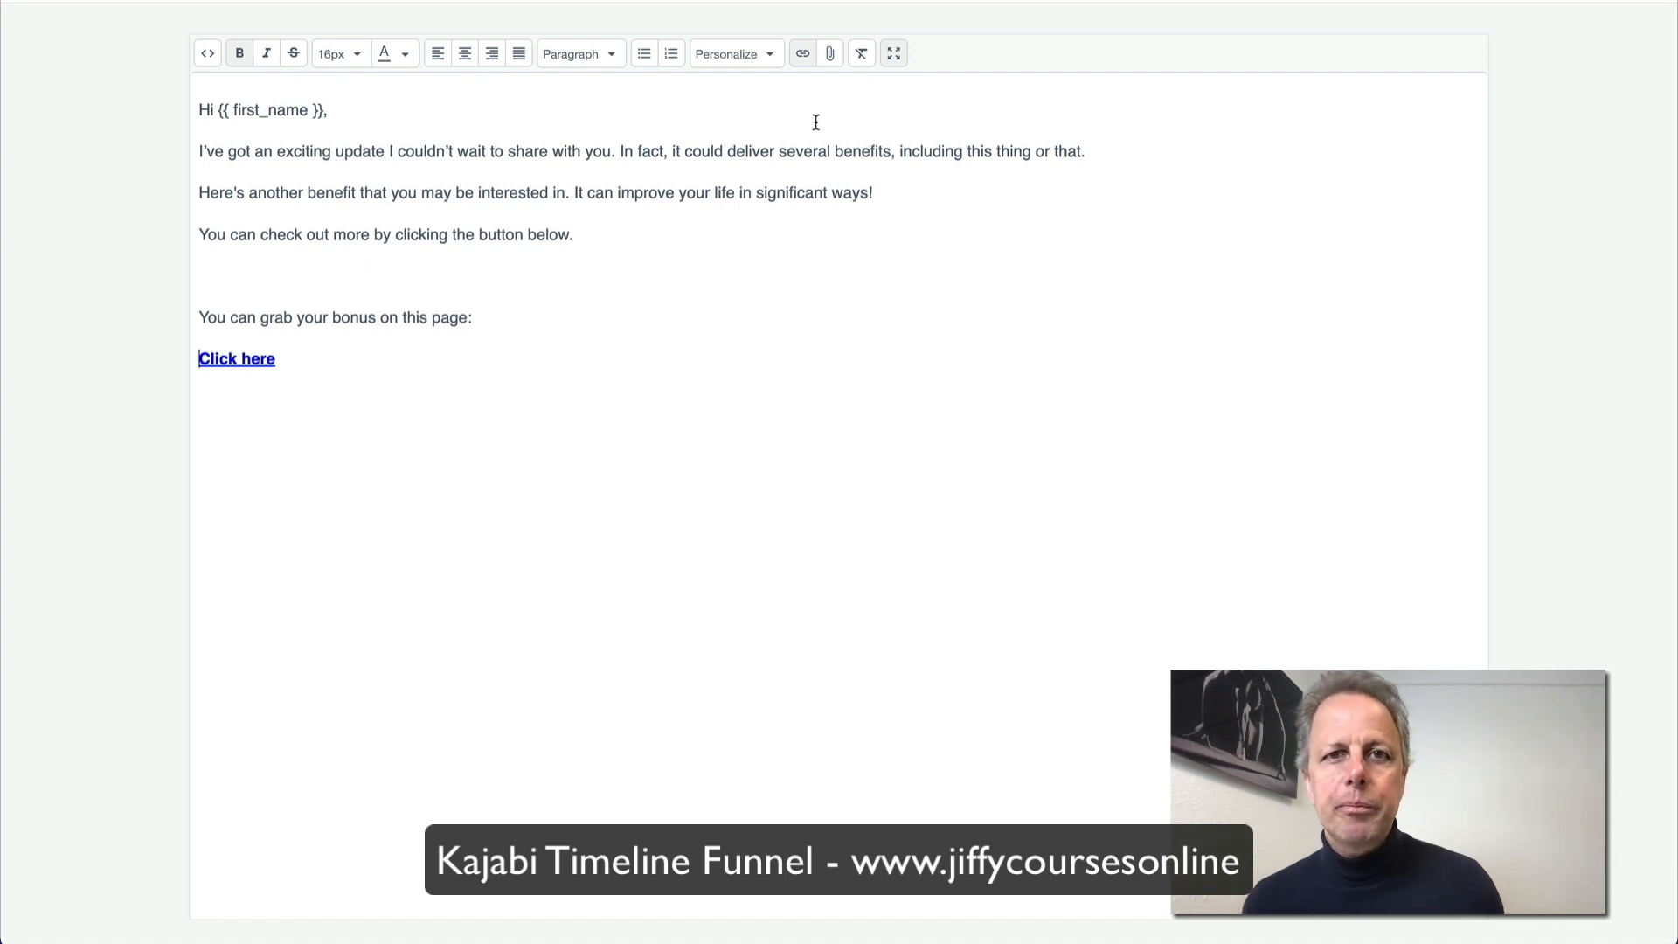
# Step: Leave the full-screen editor and set the Read More button's URL to the personalized landing page link ending in ?t={{custom_7}}
pyautogui.click(893, 53)
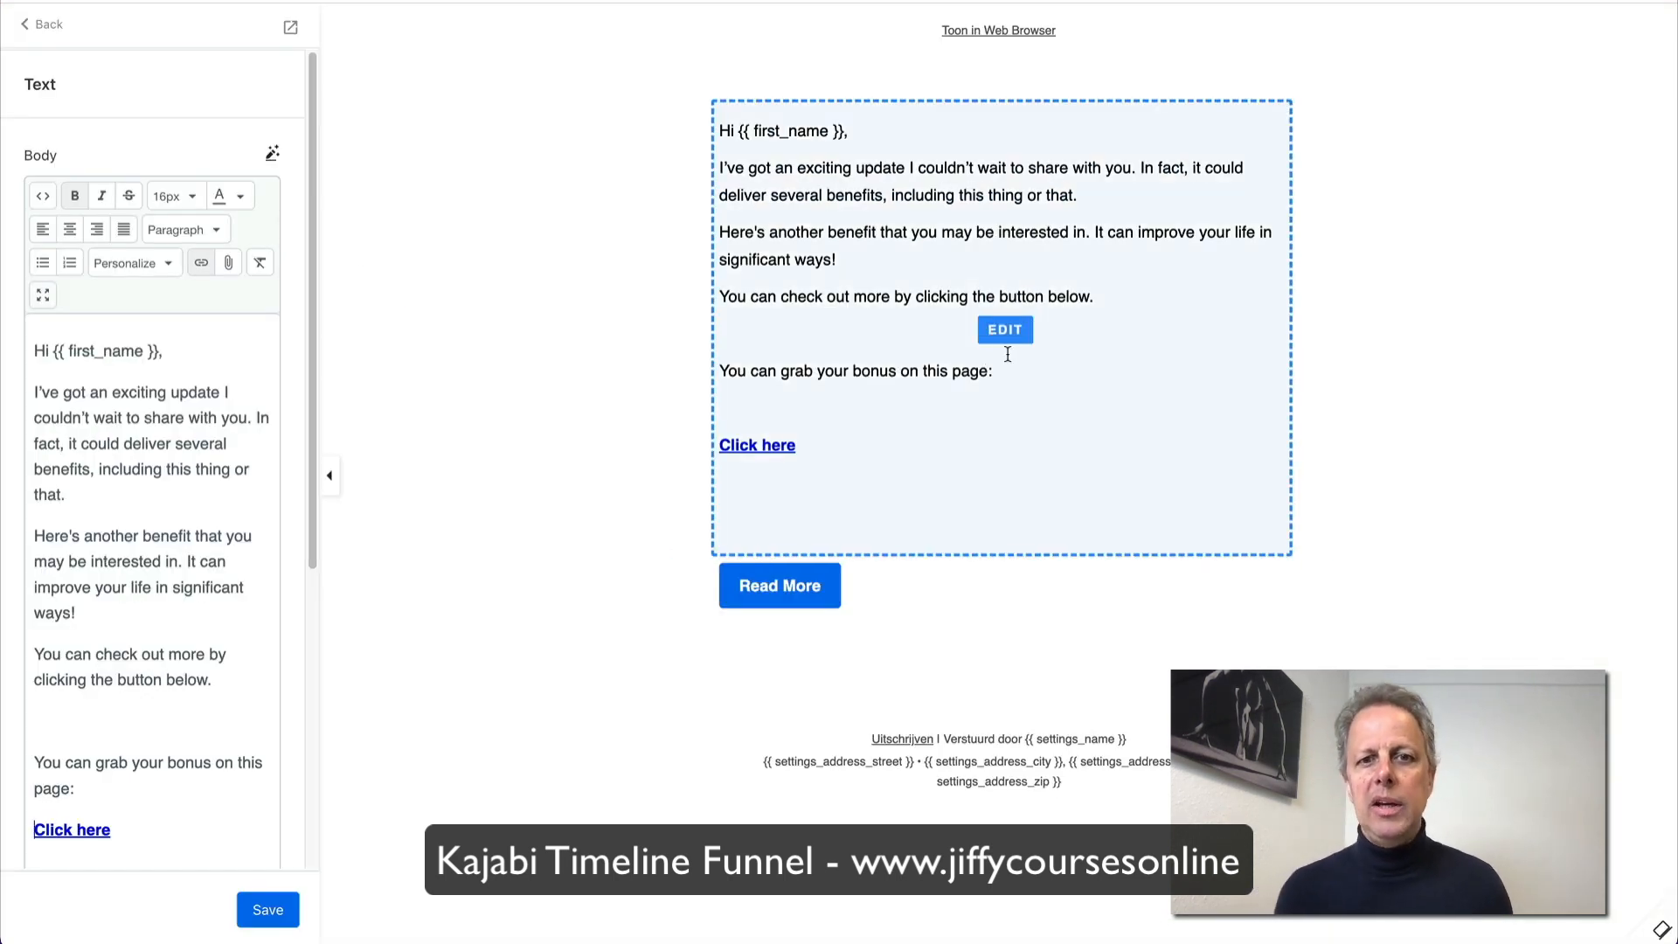
pyautogui.click(802, 590)
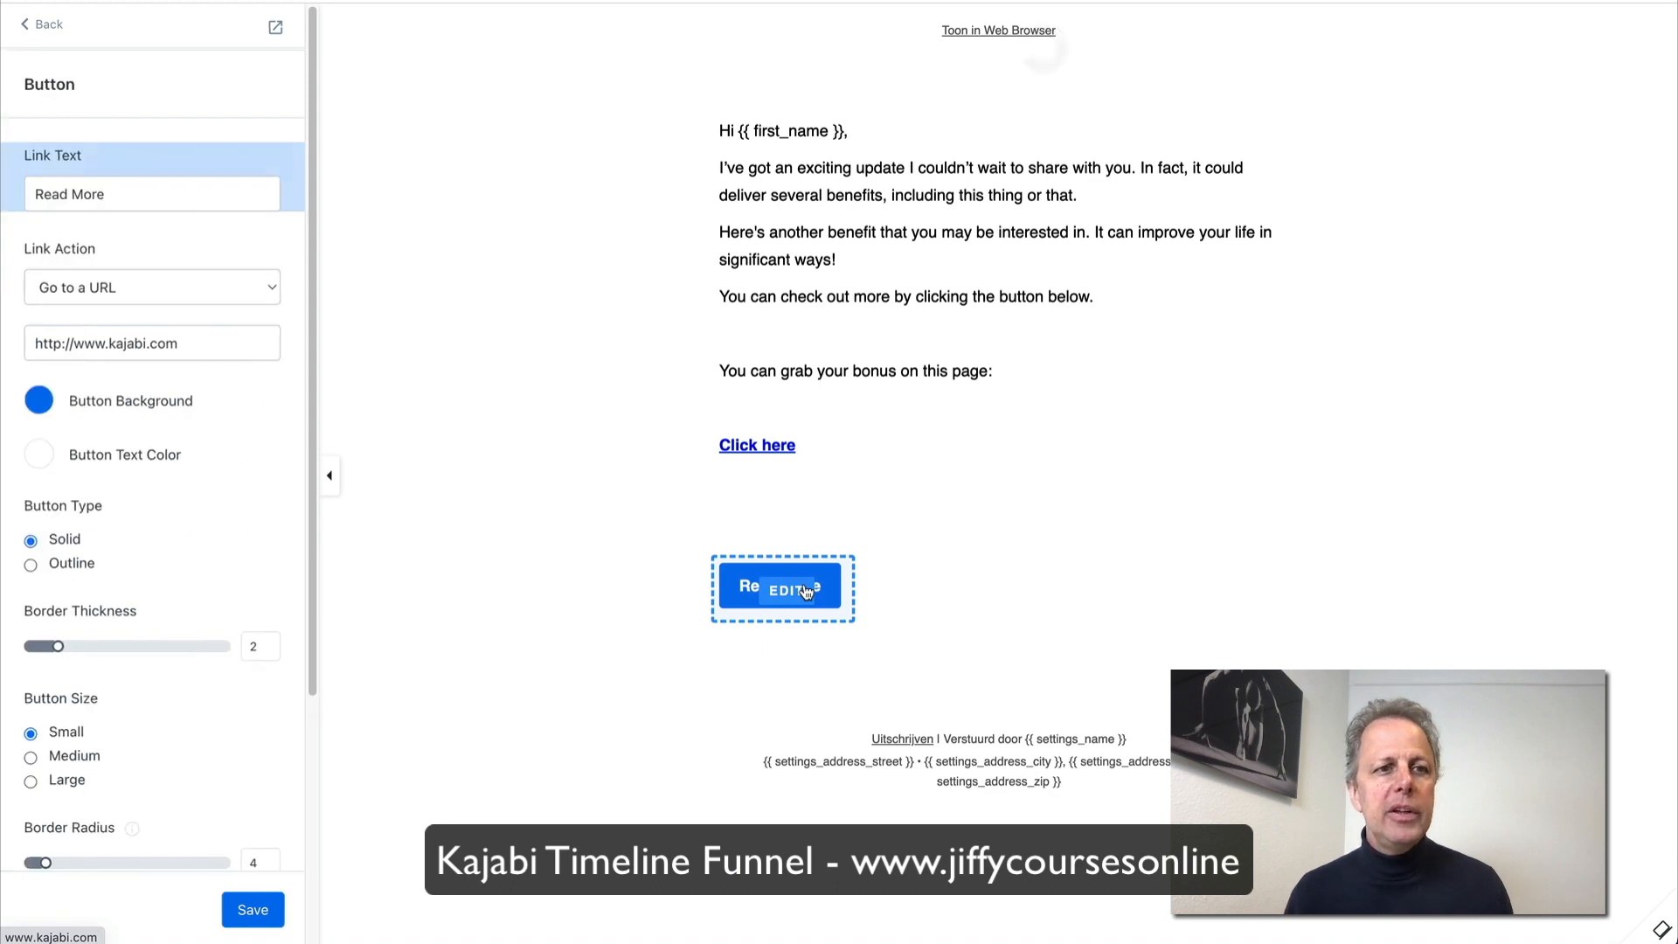
pyautogui.moveTo(214, 347); pyautogui.dragTo(3, 344)
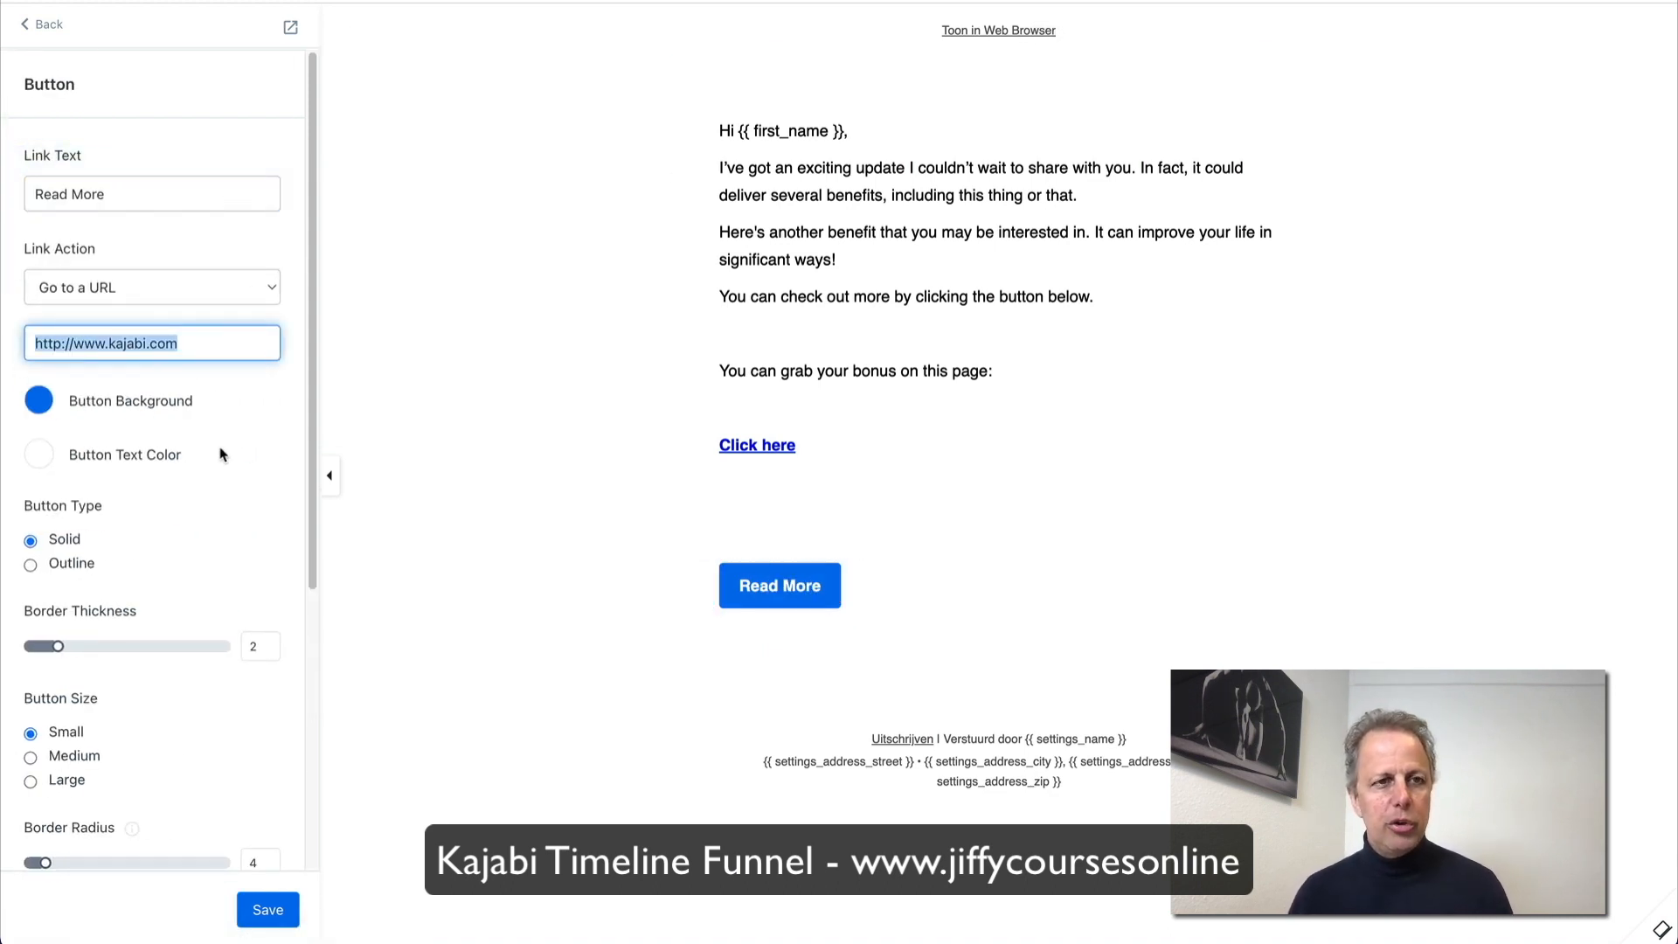
pyautogui.hotkey('ctrl', 'v')
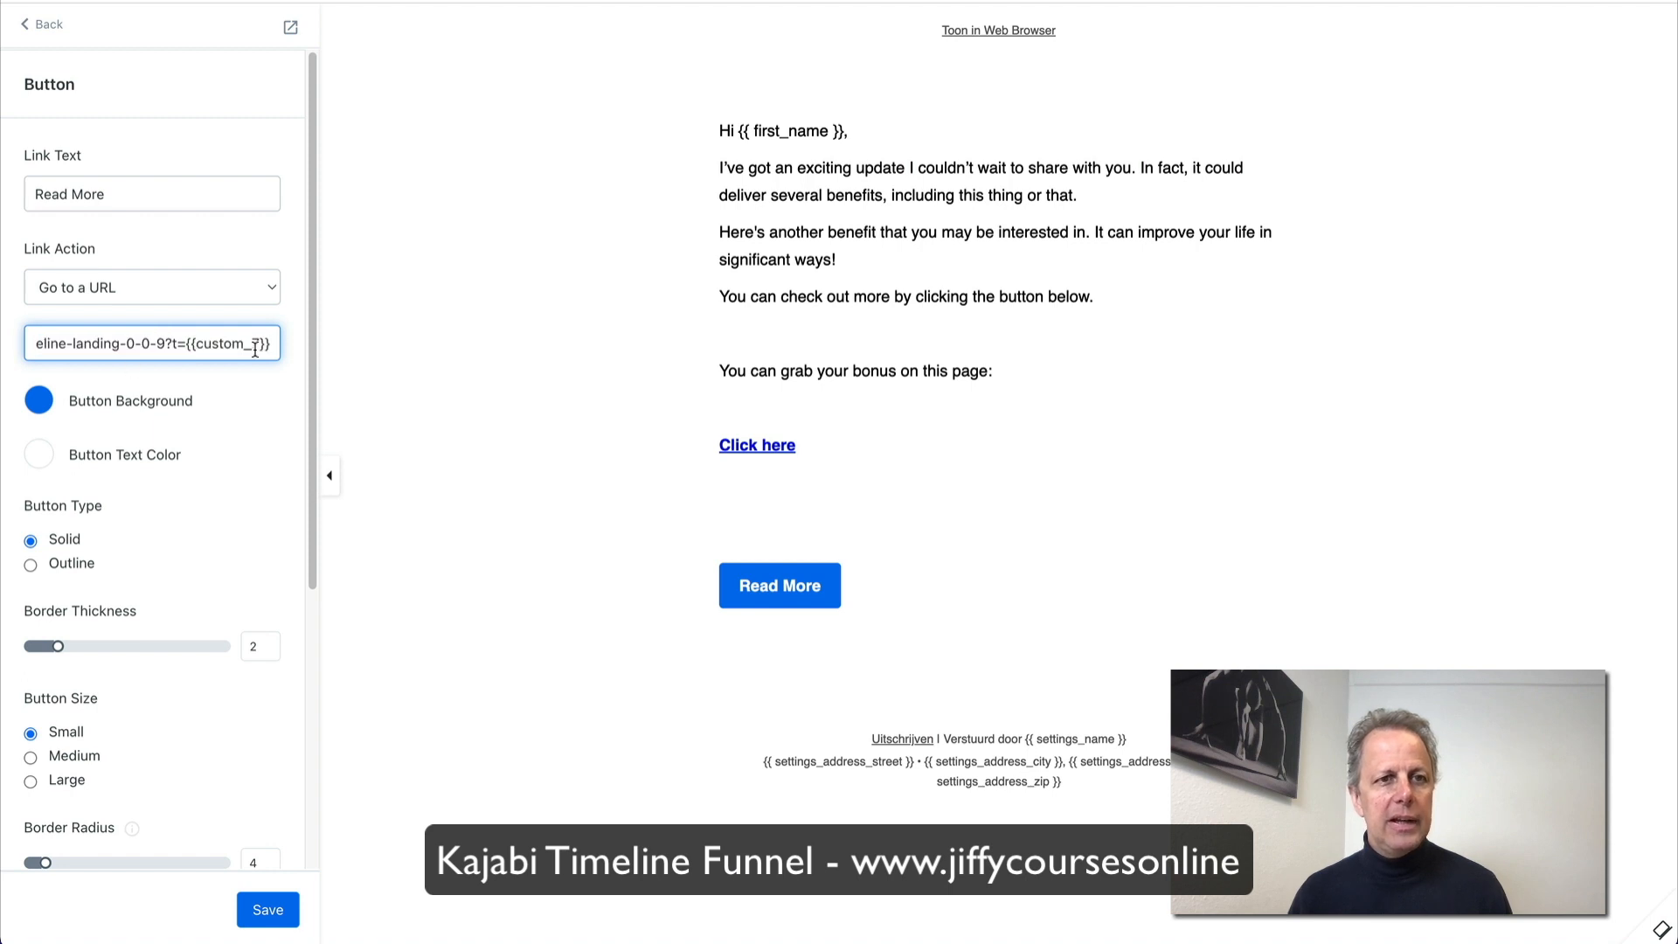
# Step: Save the Read More button's link and leave the email editor, returning to the Timeline Funnel Demo sequence overview
pyautogui.moveTo(95, 345); pyautogui.dragTo(271, 345)
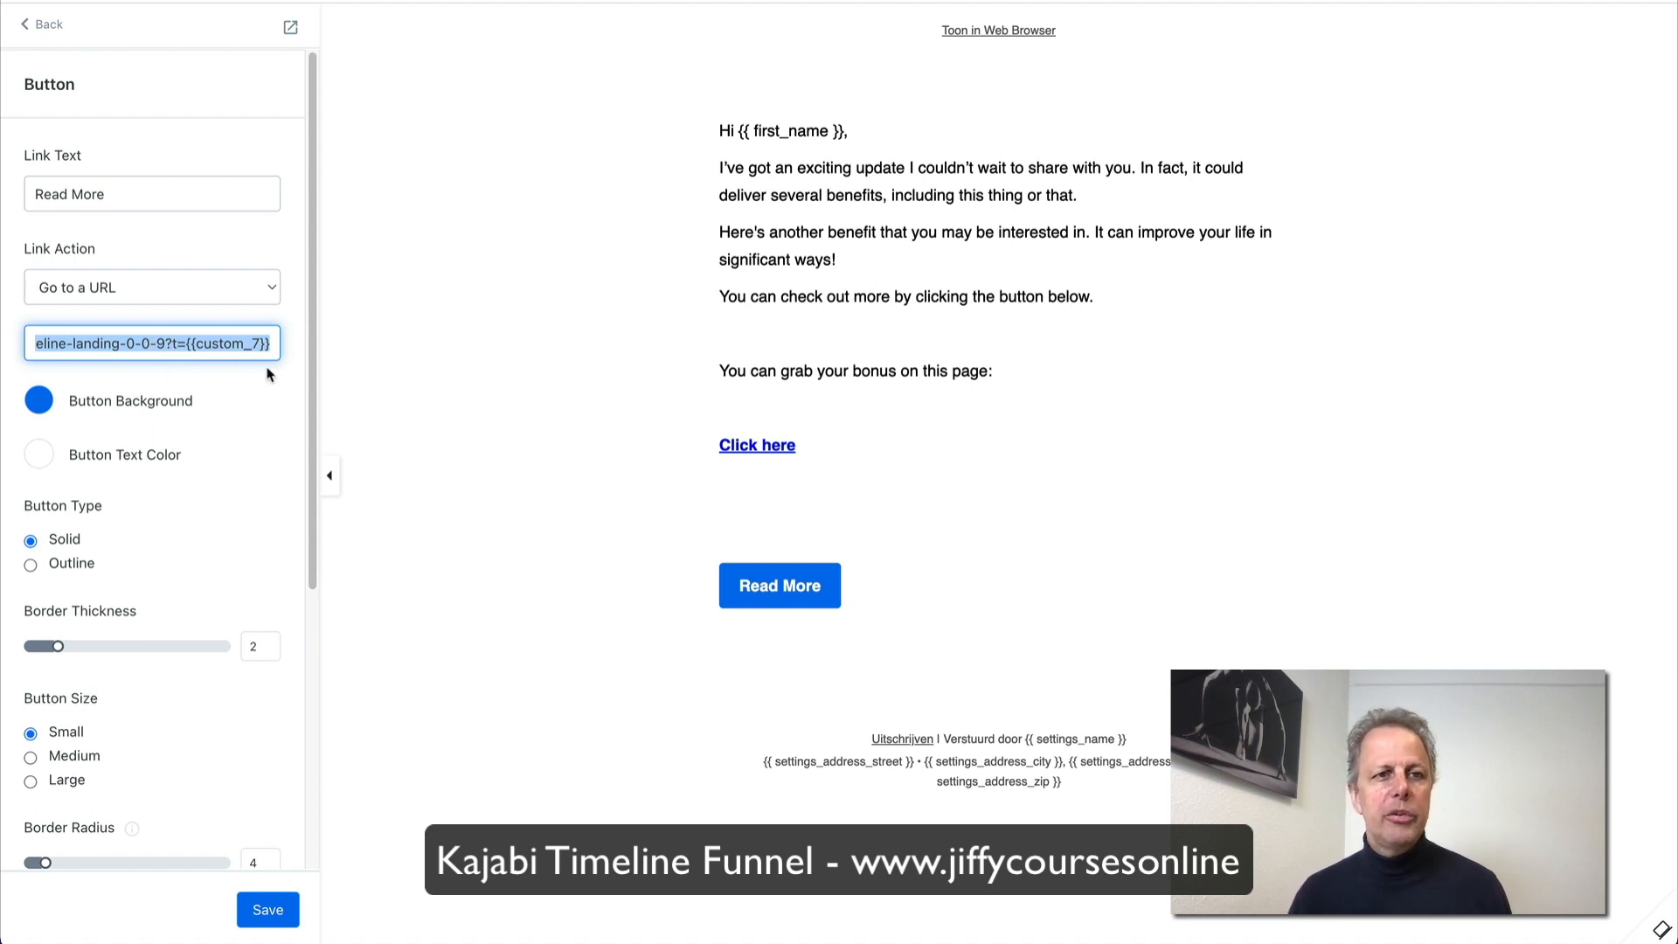
pyautogui.click(278, 916)
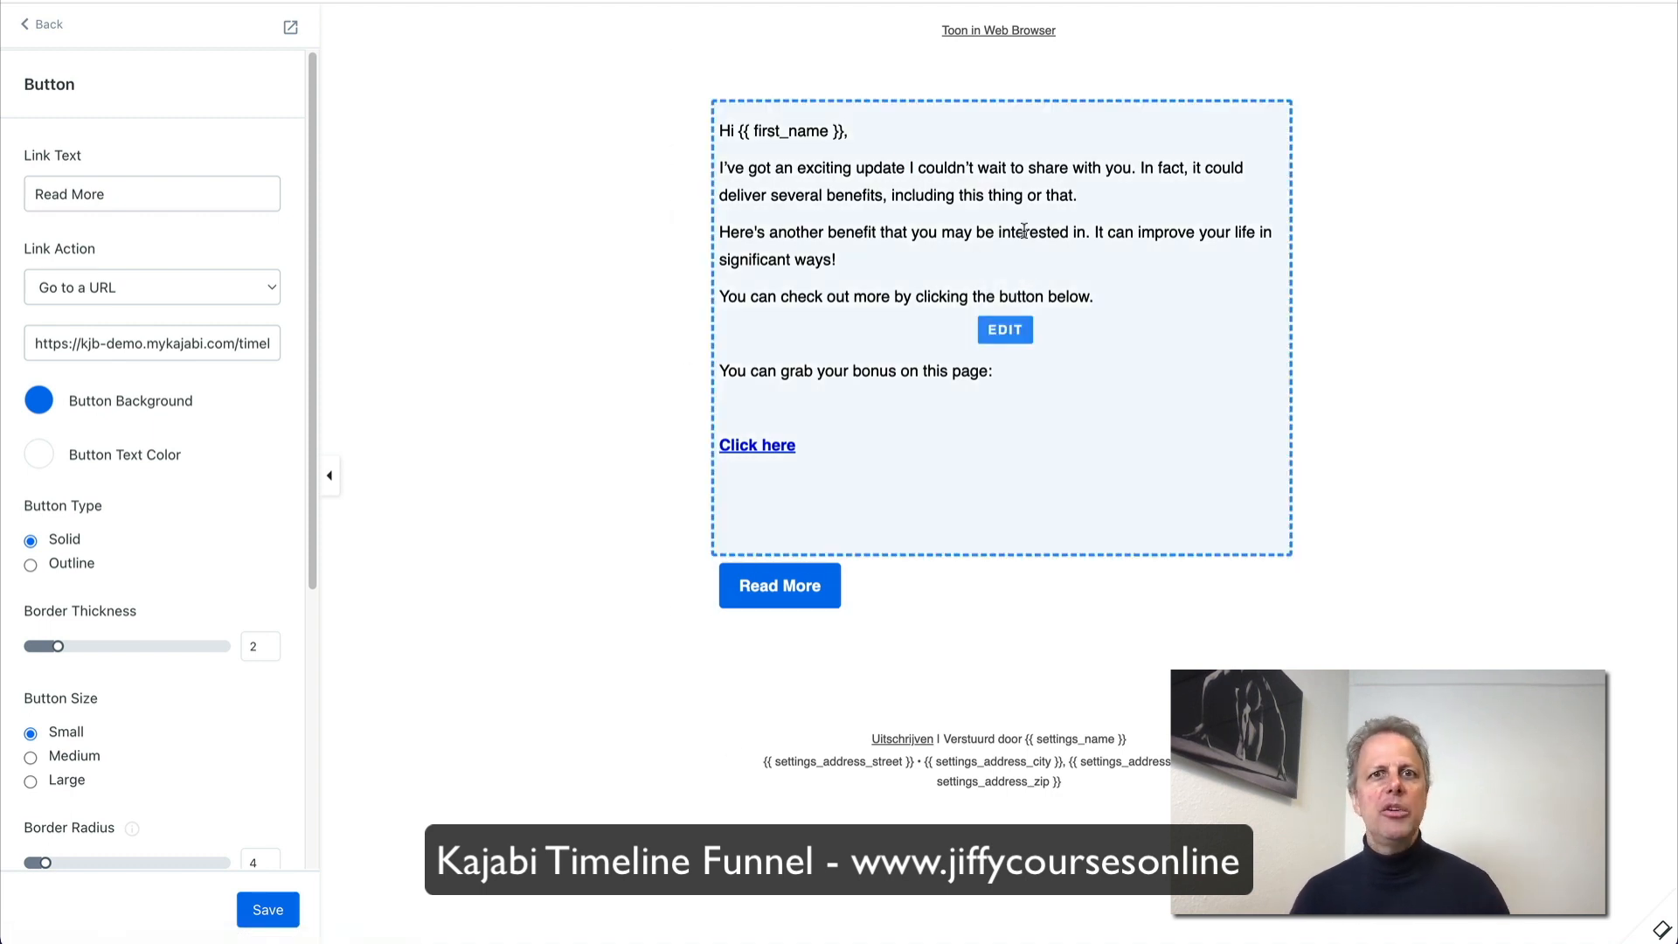
pyautogui.click(33, 26)
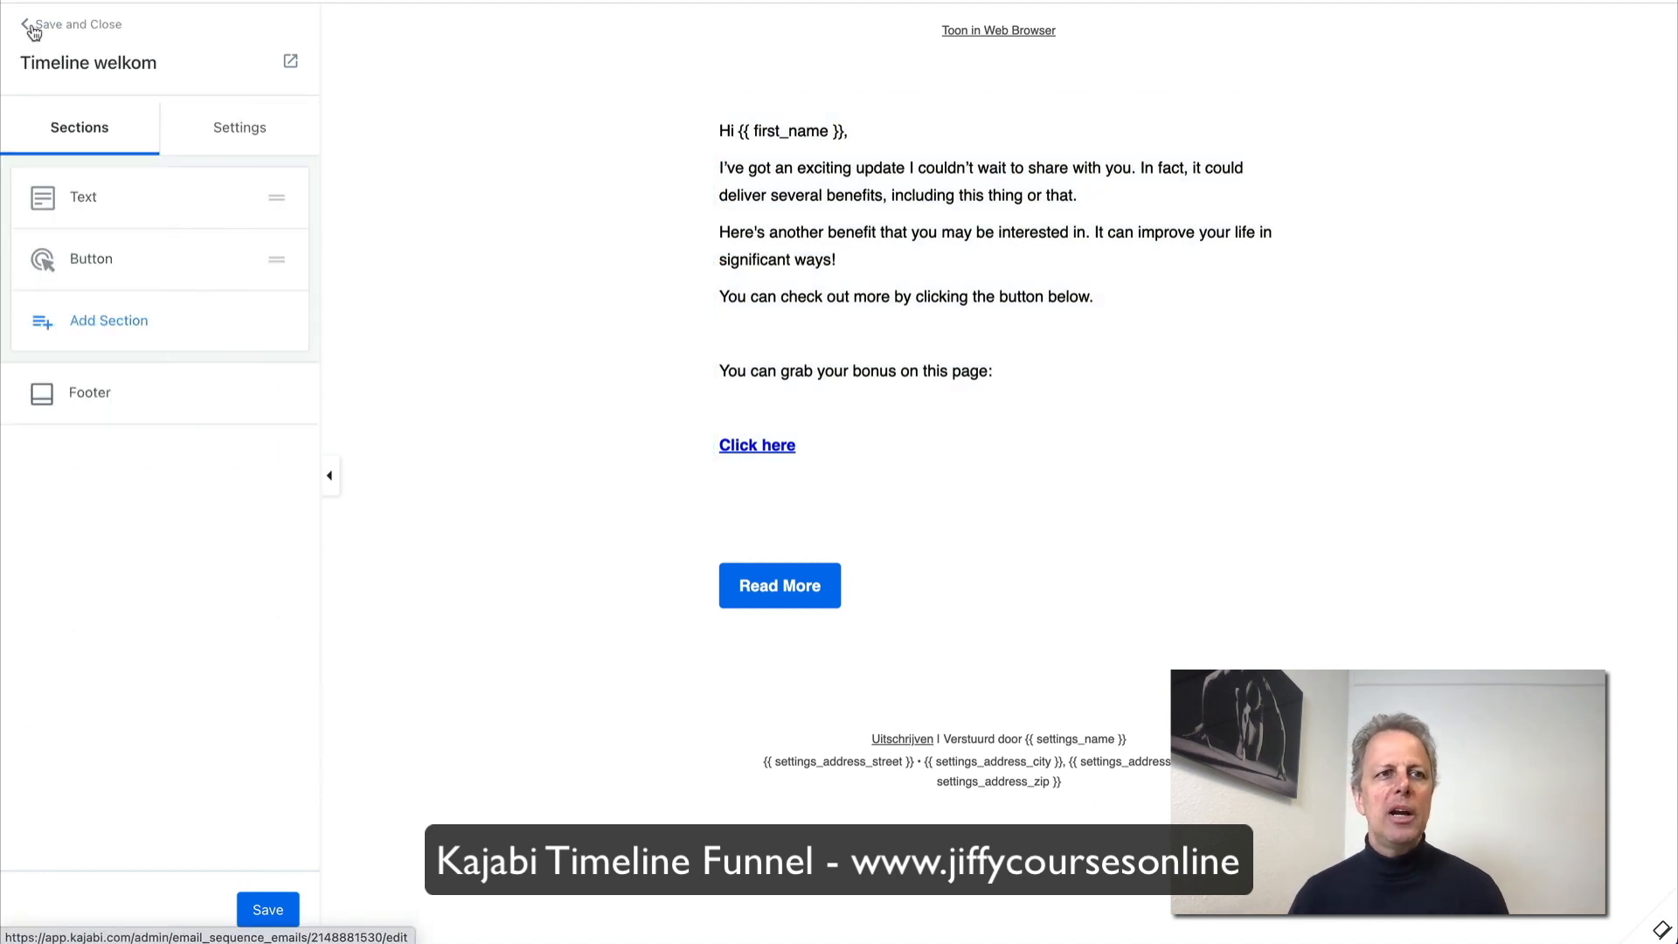
pyautogui.click(33, 26)
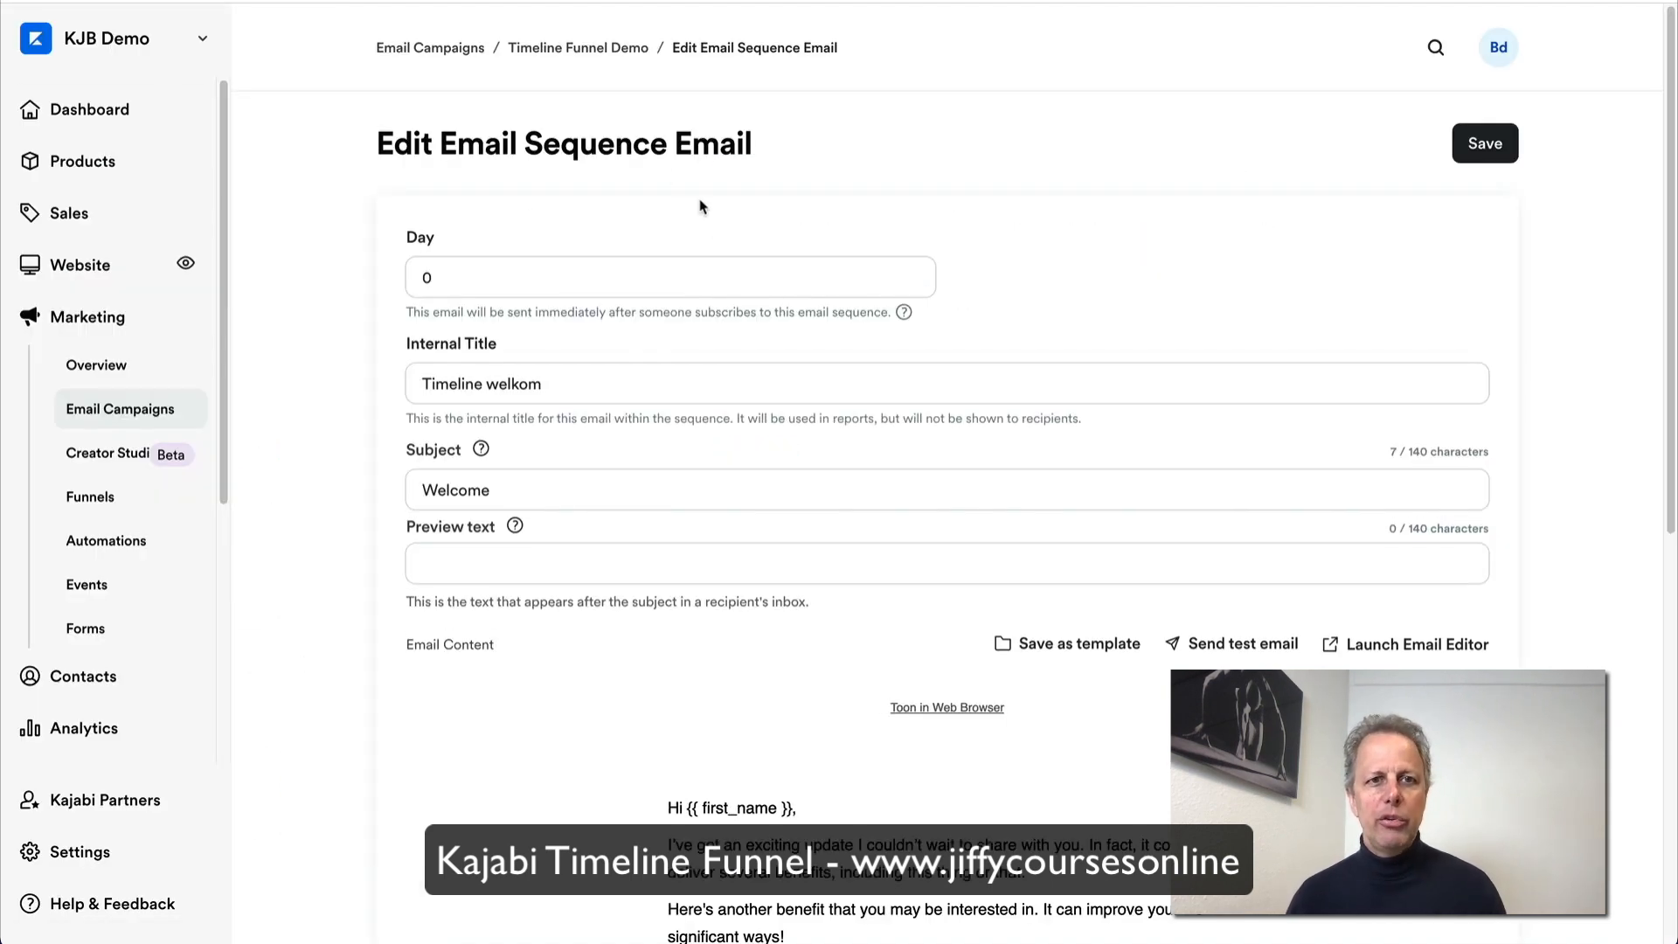
pyautogui.click(572, 49)
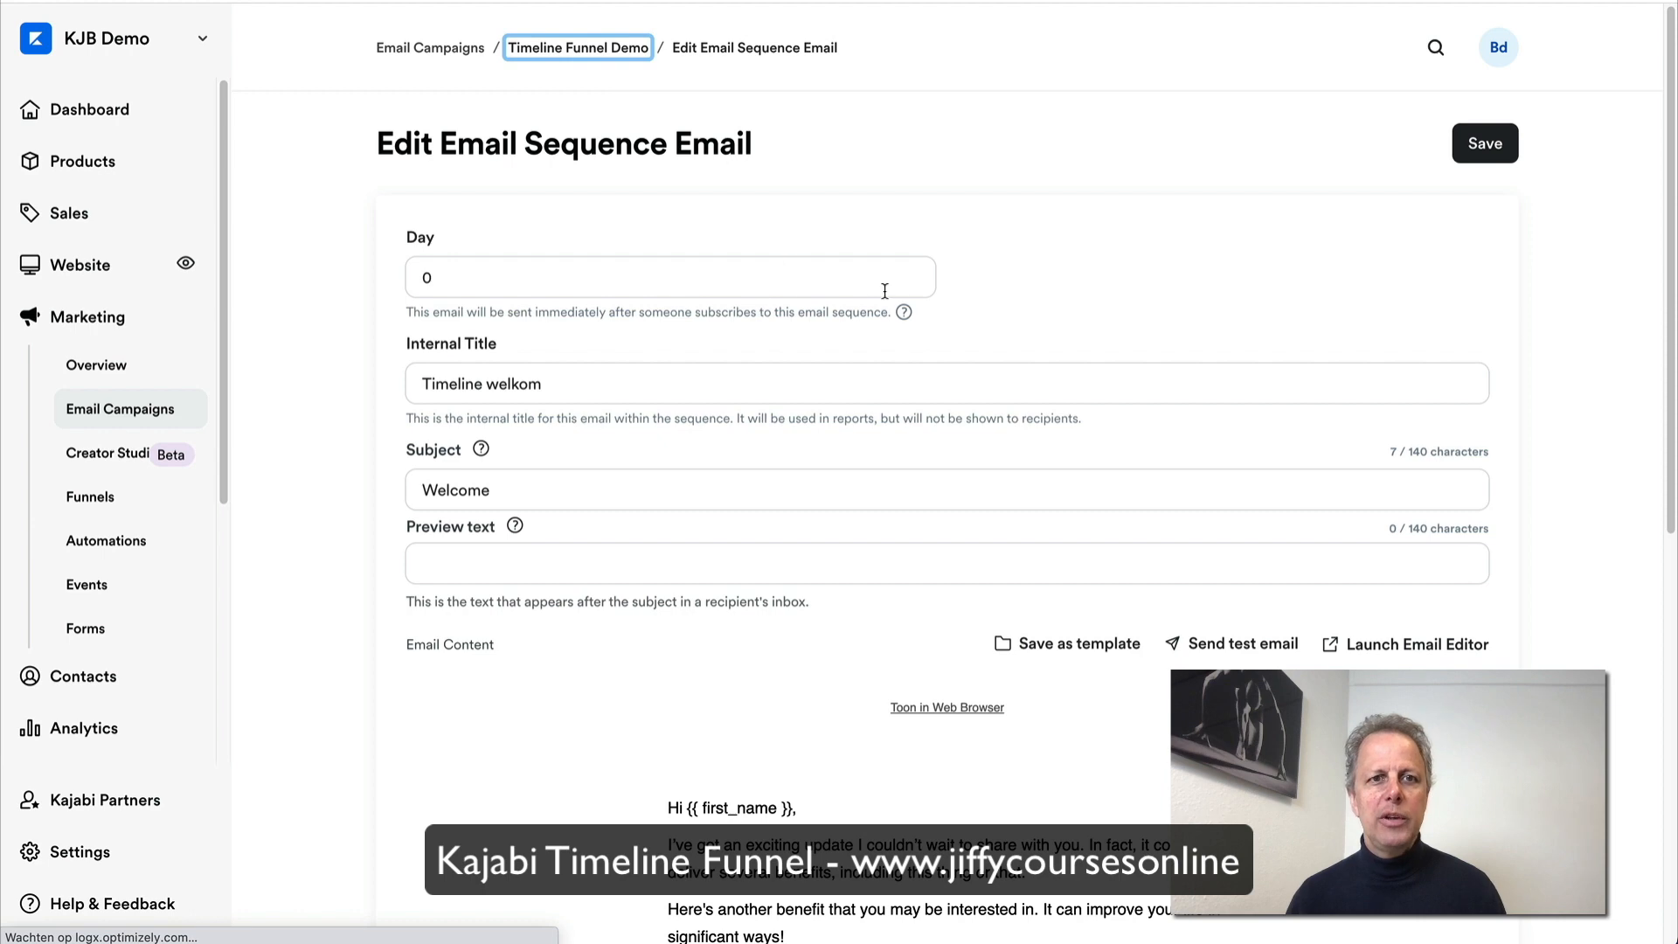
pyautogui.click(474, 460)
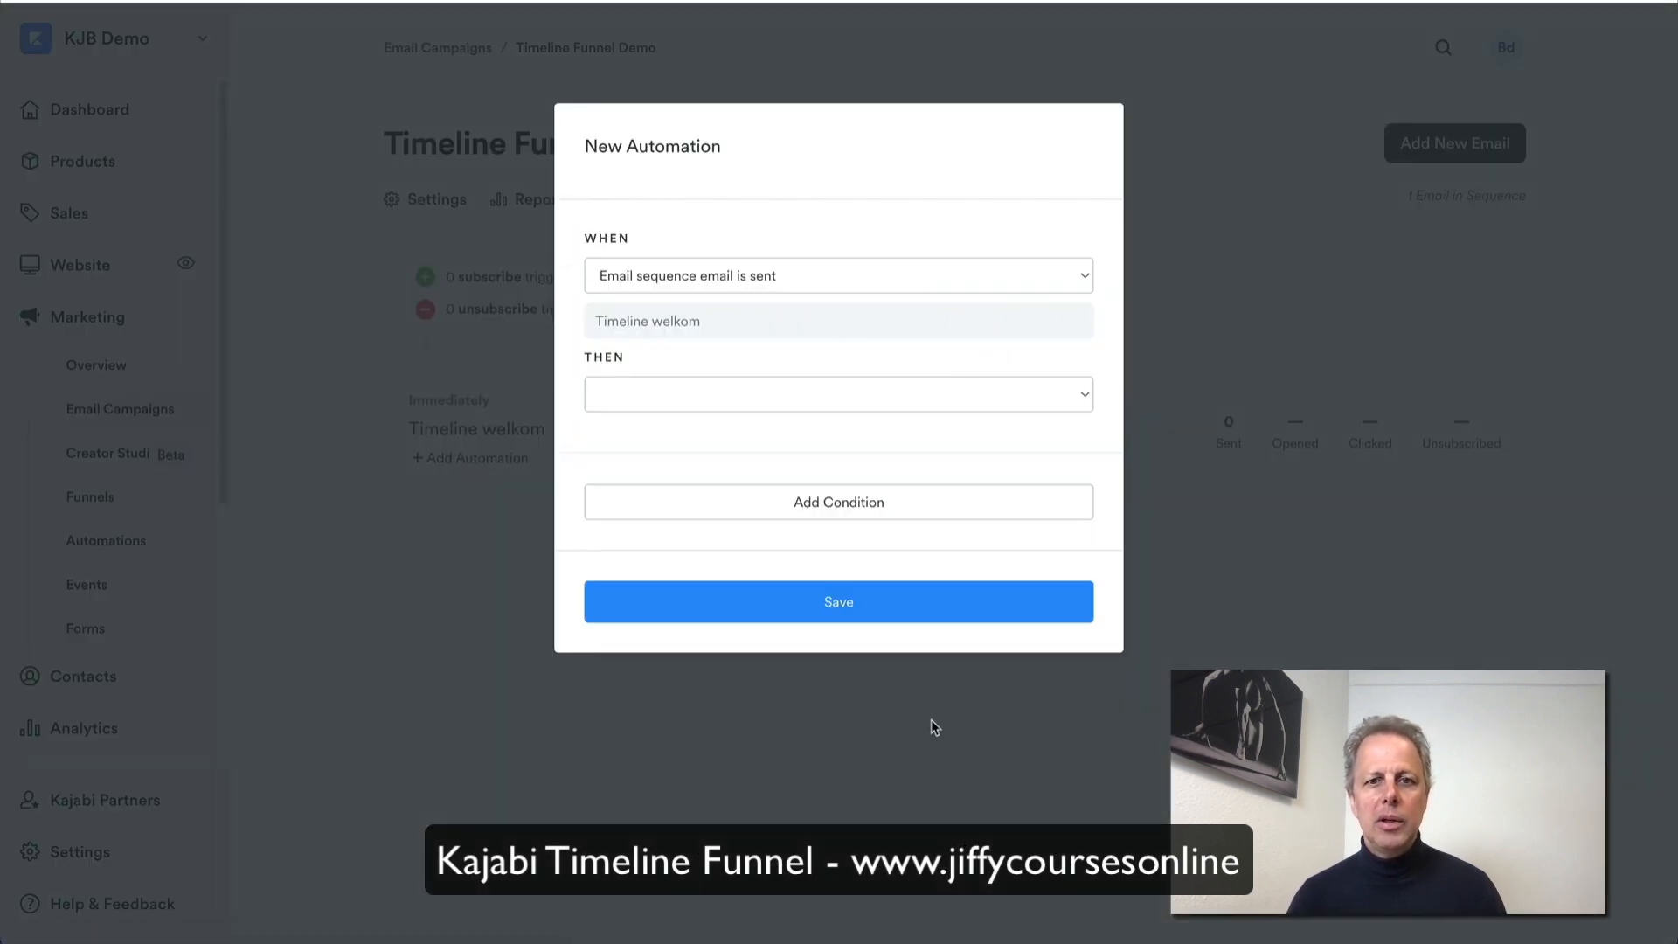
pyautogui.click(1000, 726)
# Step: Add a new email to the sequence from the Share a Newsletter template and title it "last call"
pyautogui.click(1510, 150)
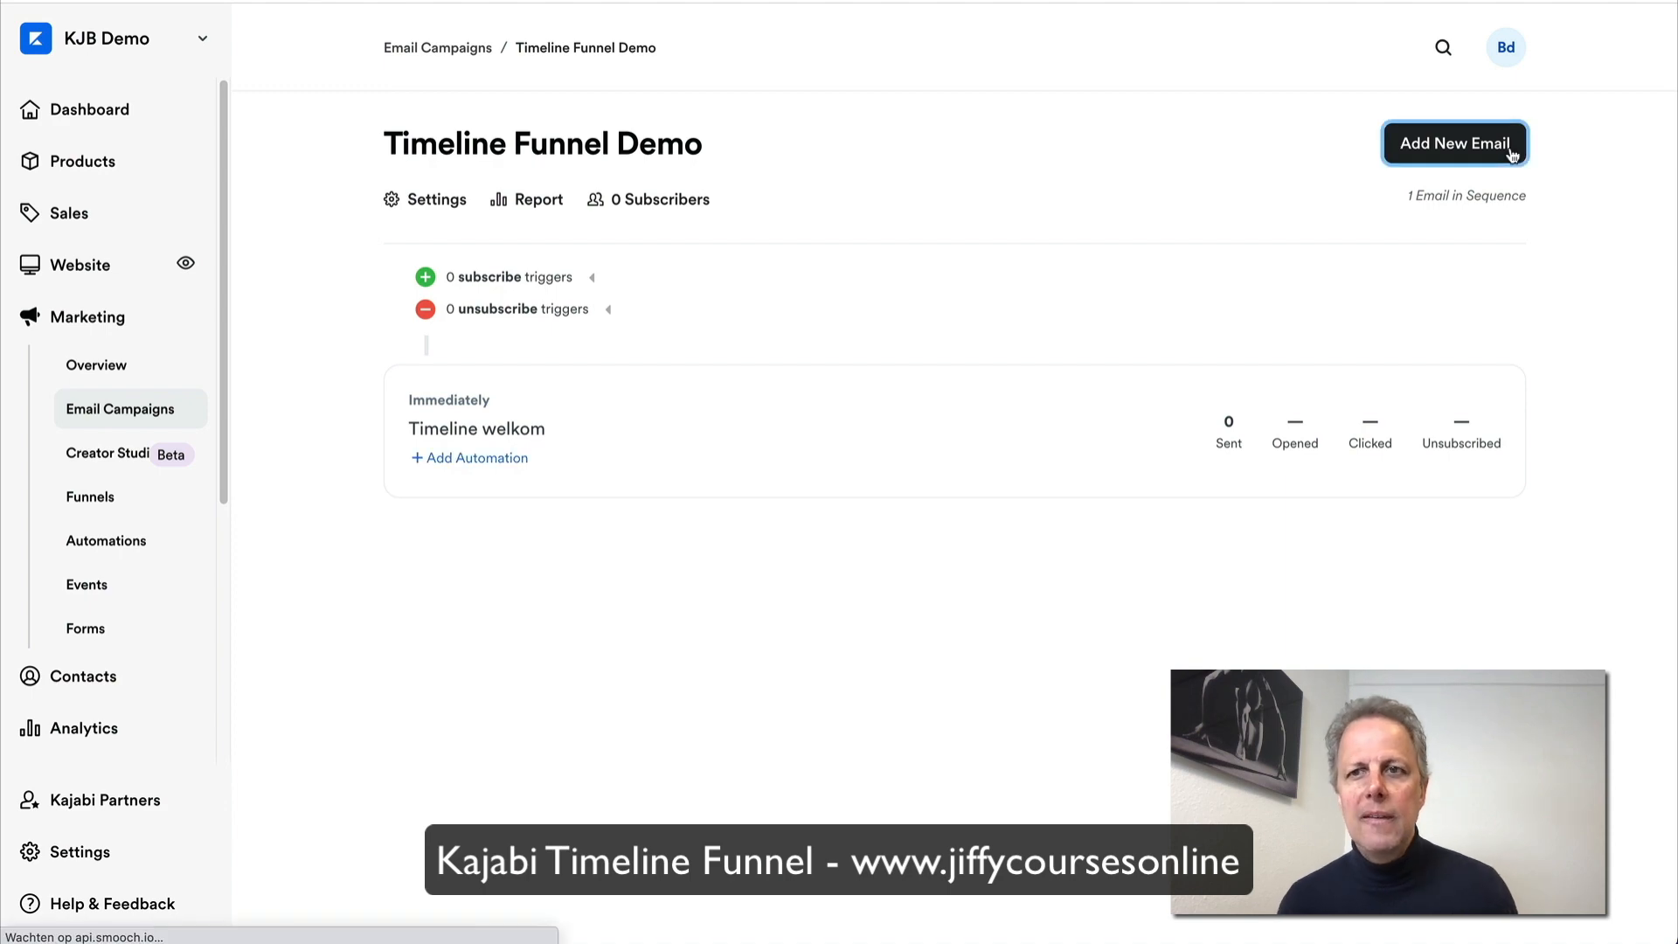
pyautogui.scroll(-10, 974, 516)
pyautogui.click(939, 292)
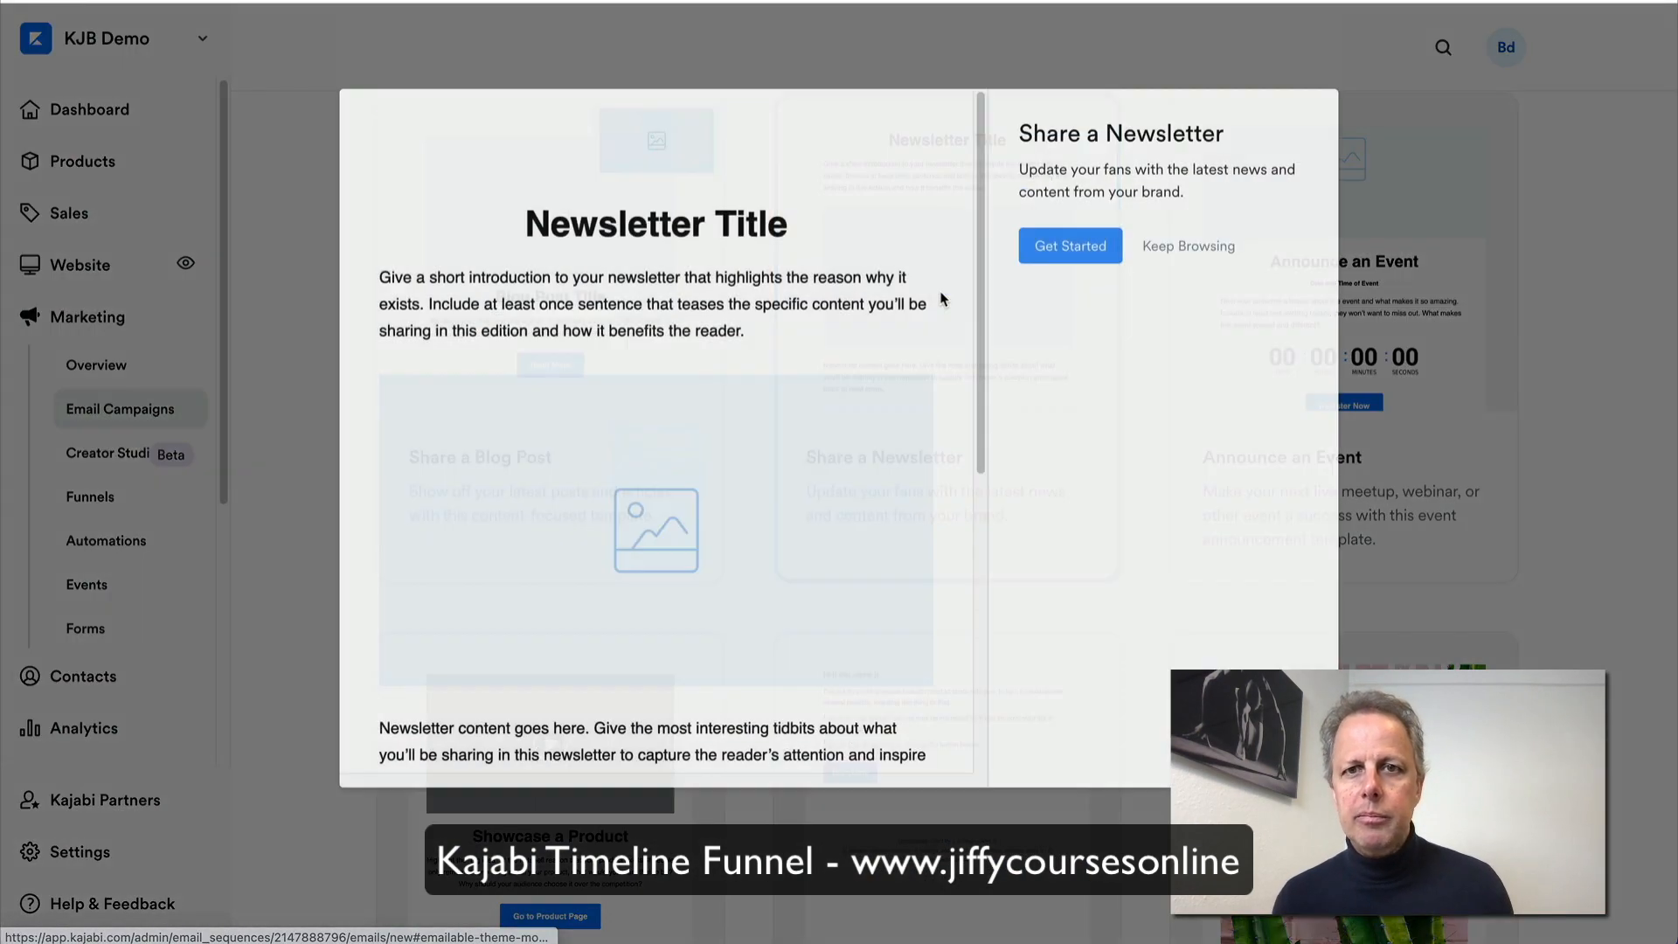
pyautogui.click(1070, 234)
pyautogui.click(1059, 276)
pyautogui.write('last call')
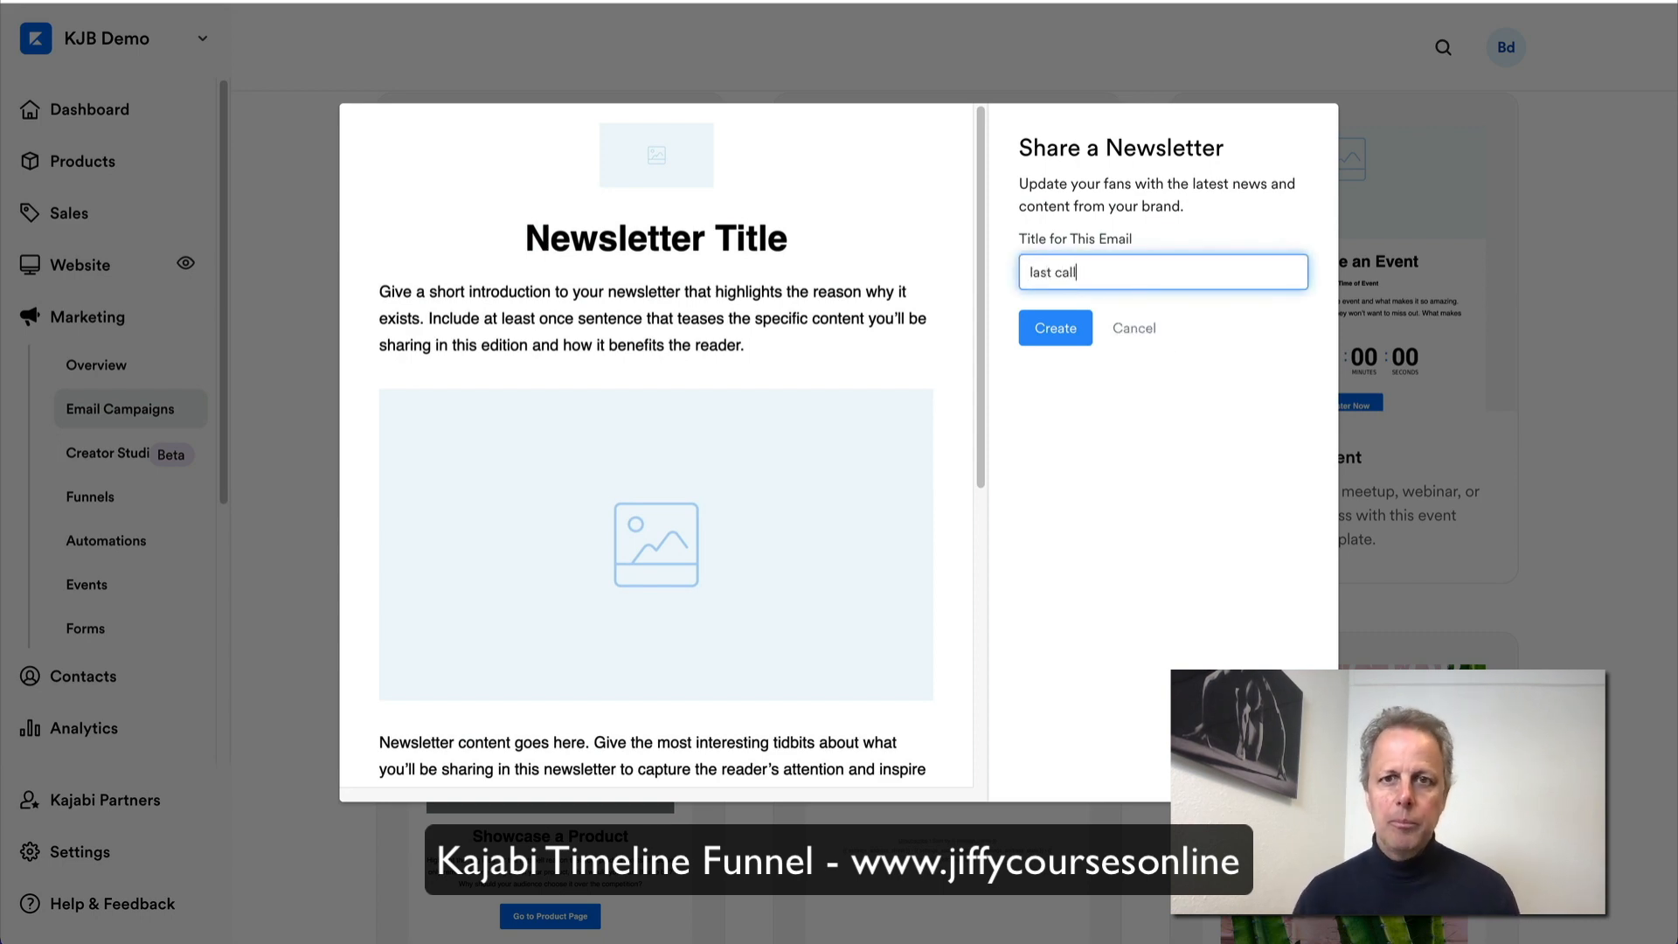
pyautogui.click(1037, 327)
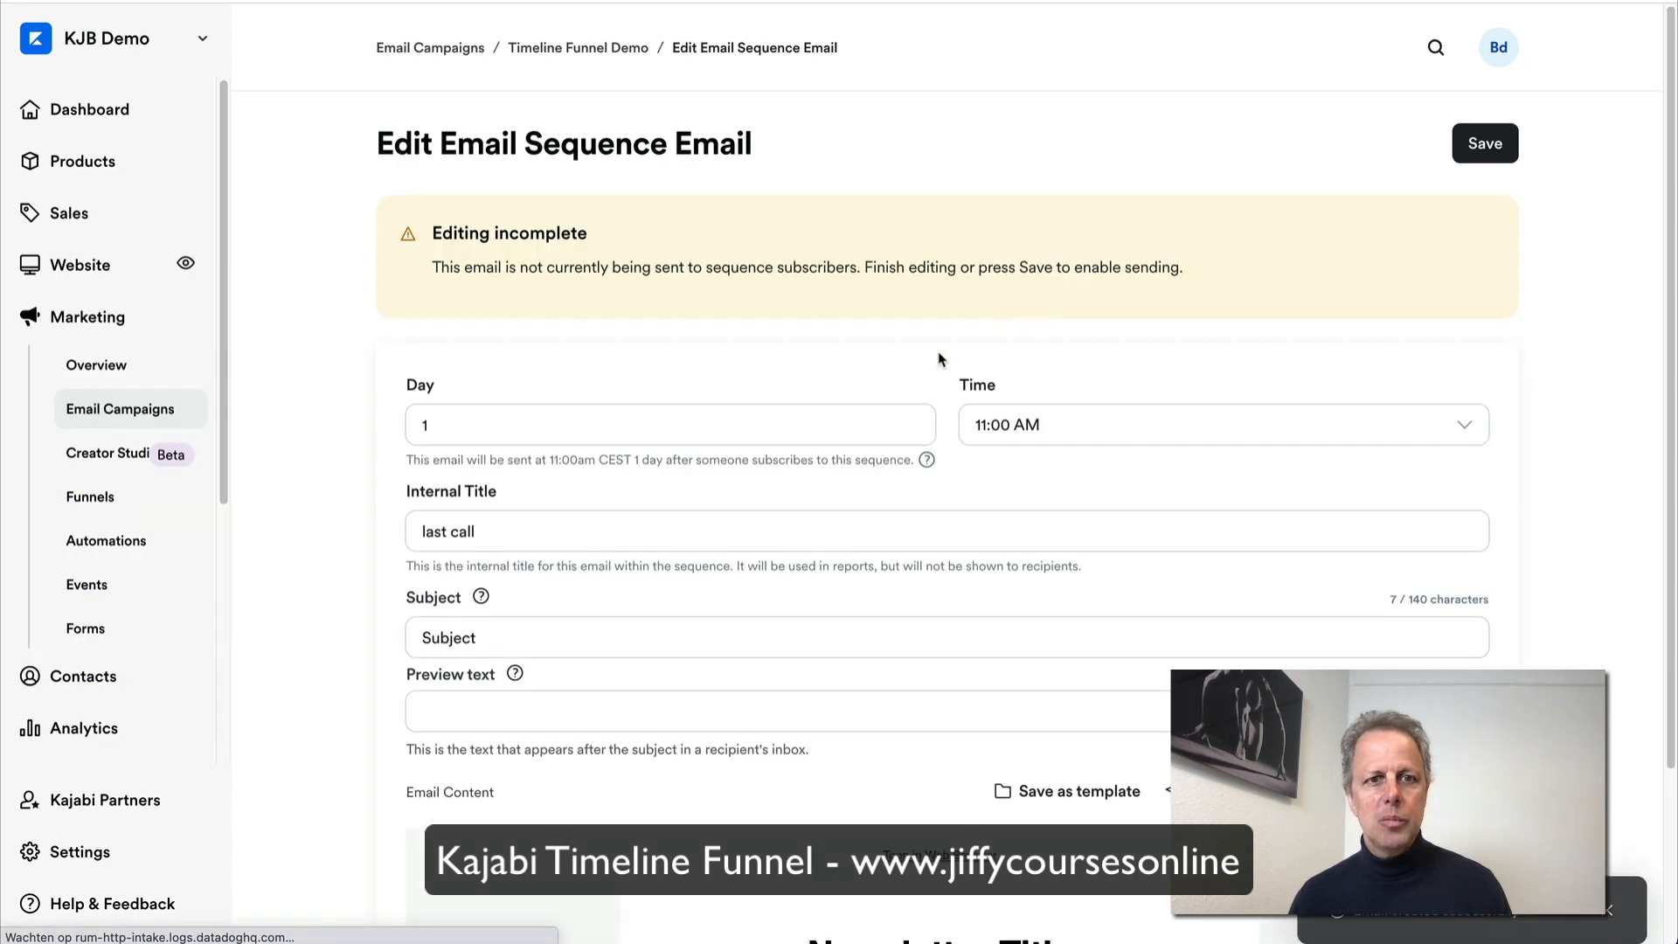
# Step: Schedule the "last call" email for day 2 at 08:00 PM and open its content in the email editor
pyautogui.click(425, 425)
pyautogui.press('BackSpace')
pyautogui.write('2')
pyautogui.click(1075, 430)
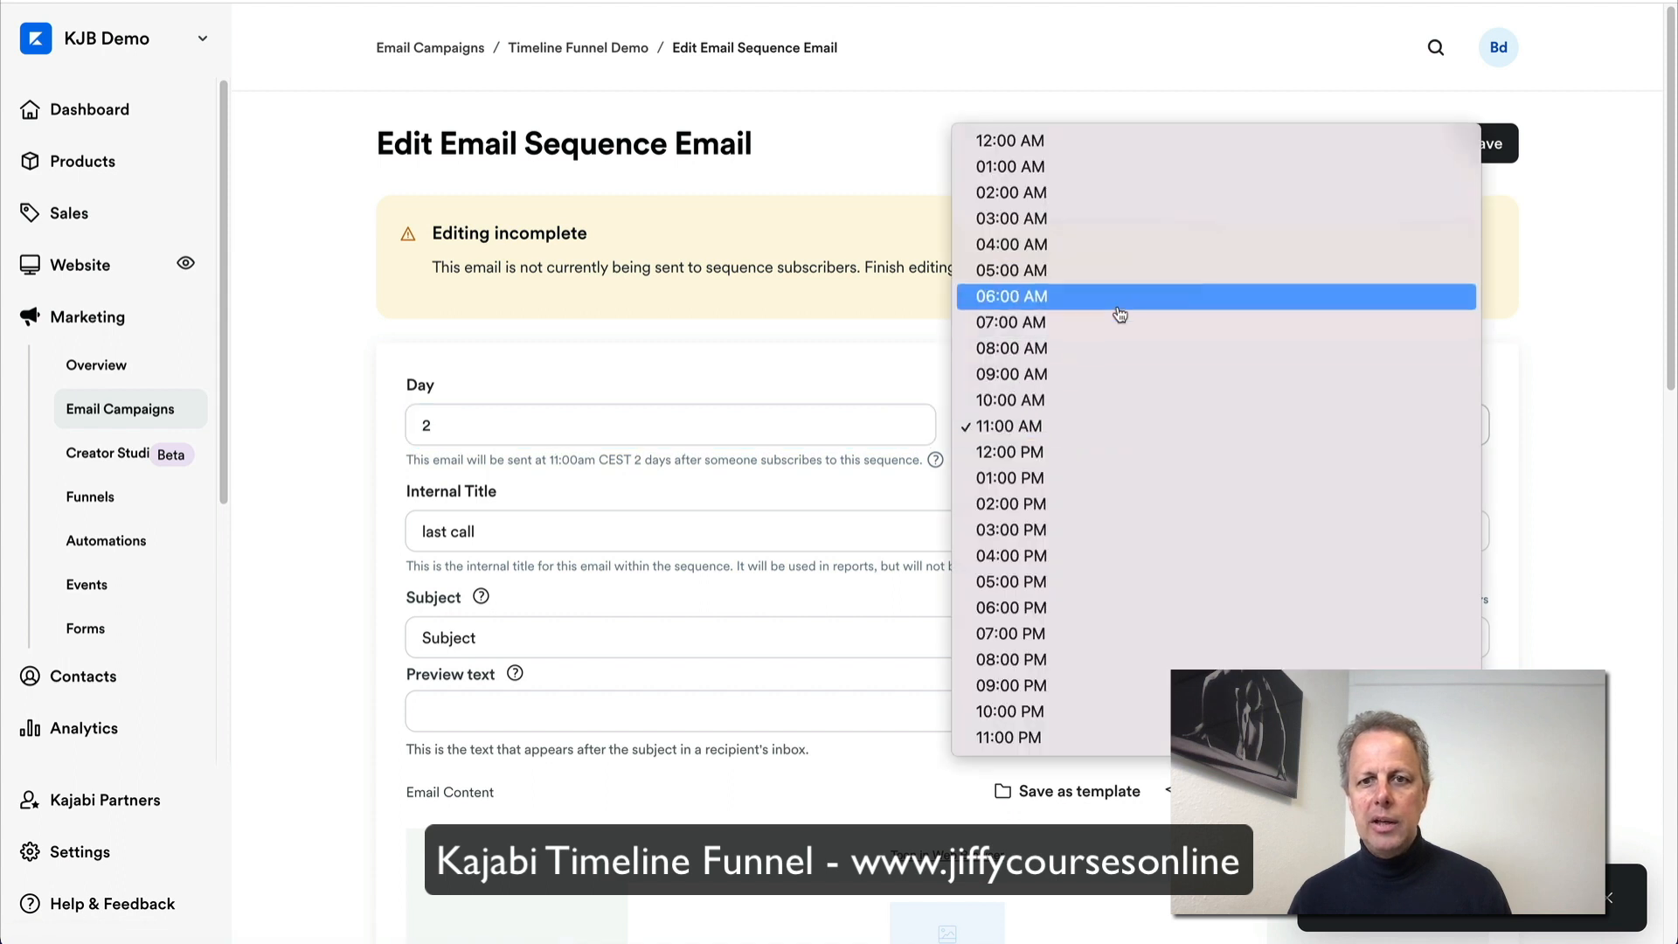
pyautogui.click(1096, 661)
pyautogui.click(576, 636)
pyautogui.scroll(-10, 816, 636)
pyautogui.click(1000, 424)
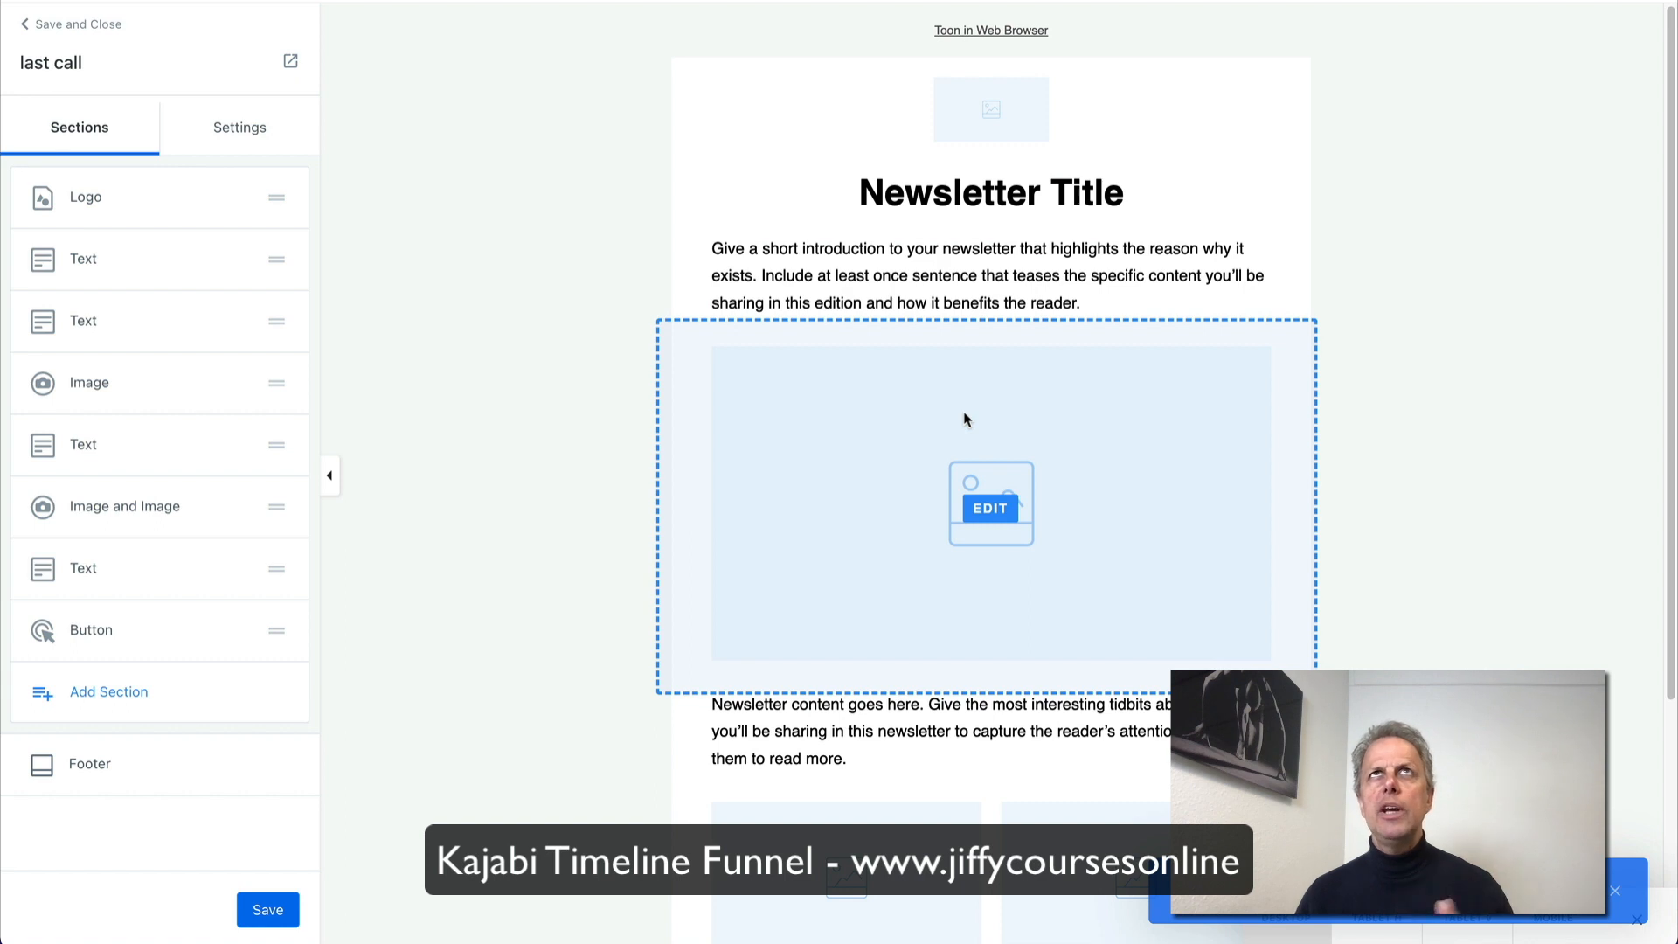
# Step: Replace the introduction text below the newsletter title with "In 4 hours your bonus will end"
pyautogui.click(897, 232)
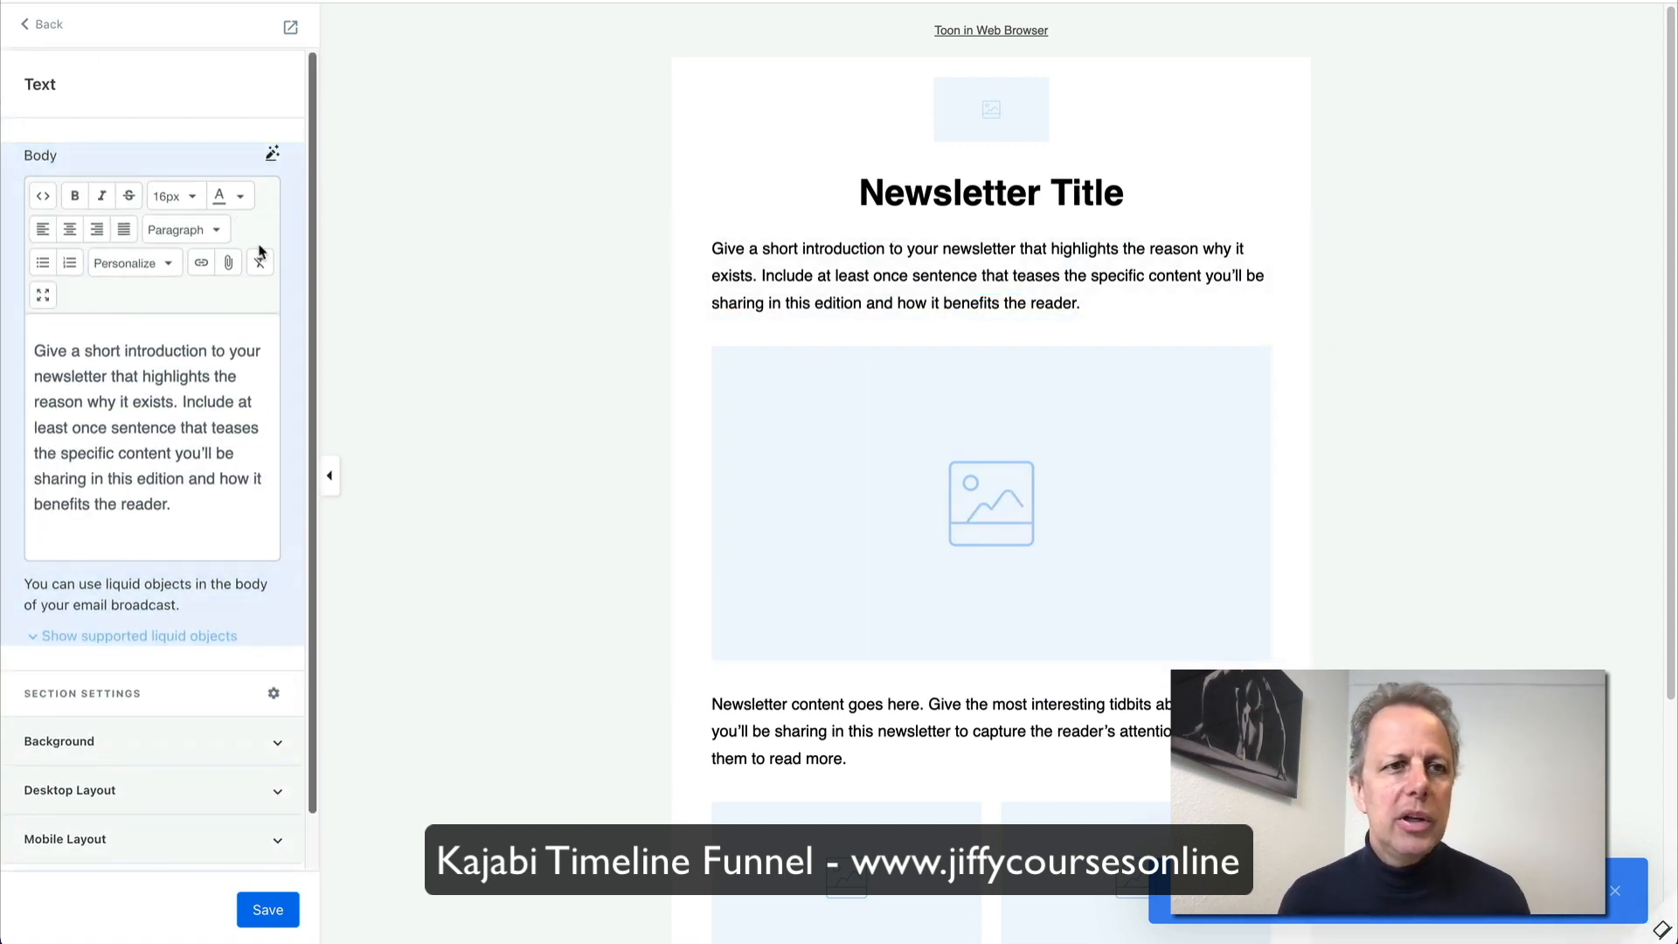
pyautogui.doubleClick(127, 377)
pyautogui.hotkey('ctrl', 'a')
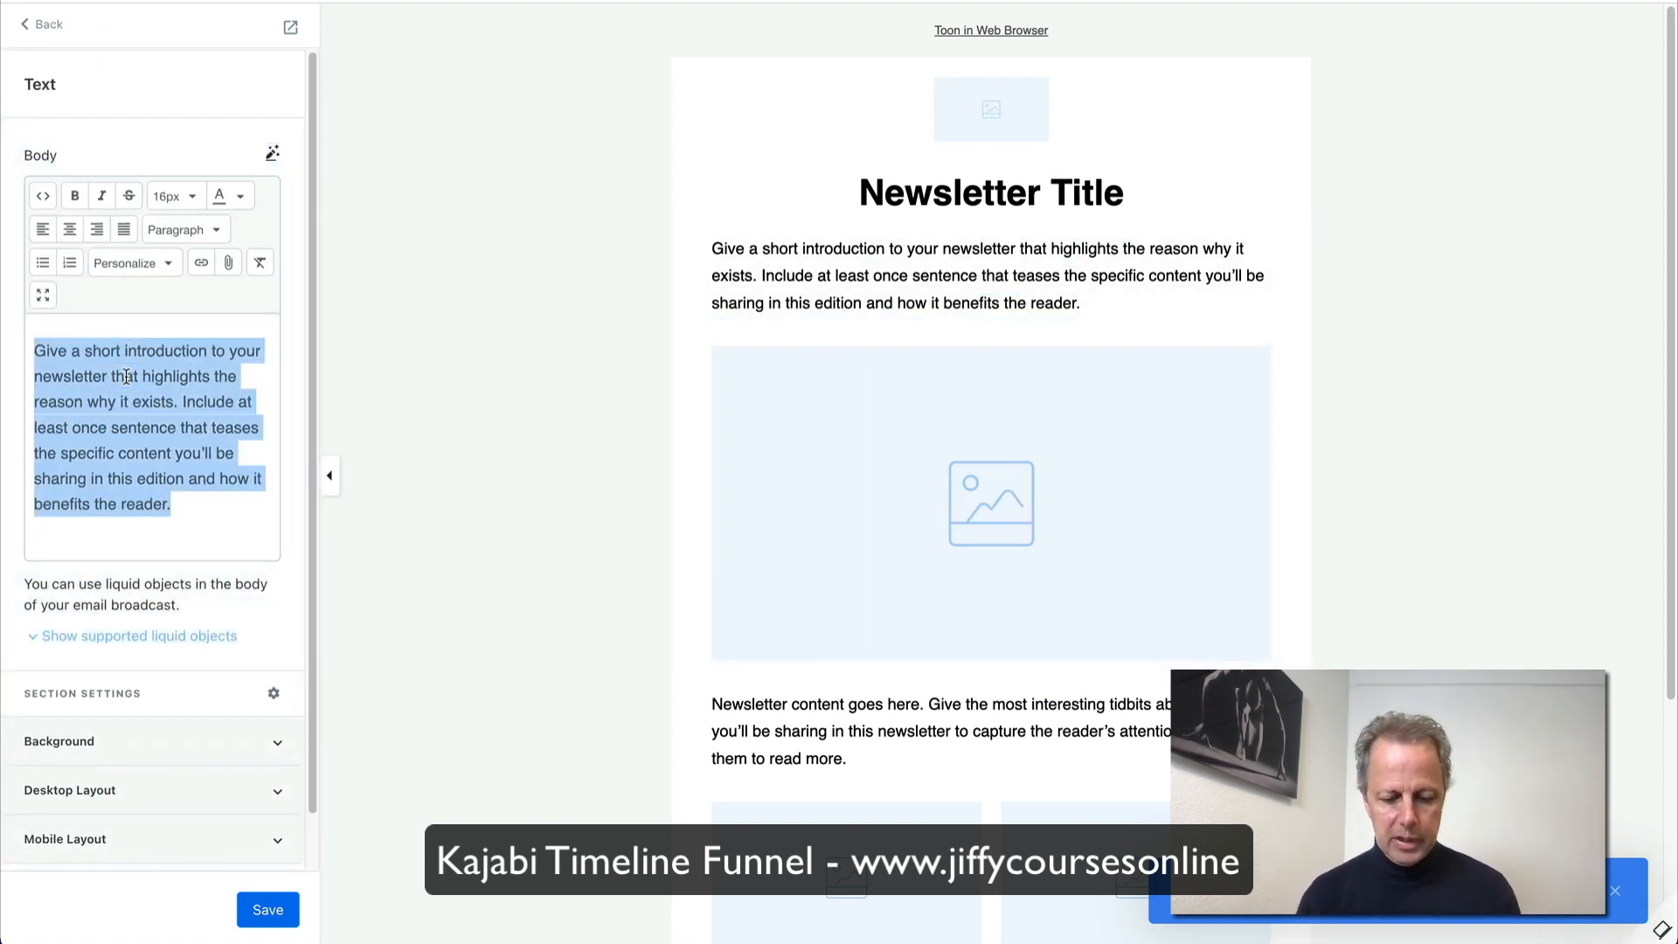
pyautogui.write('In 4 hours ')
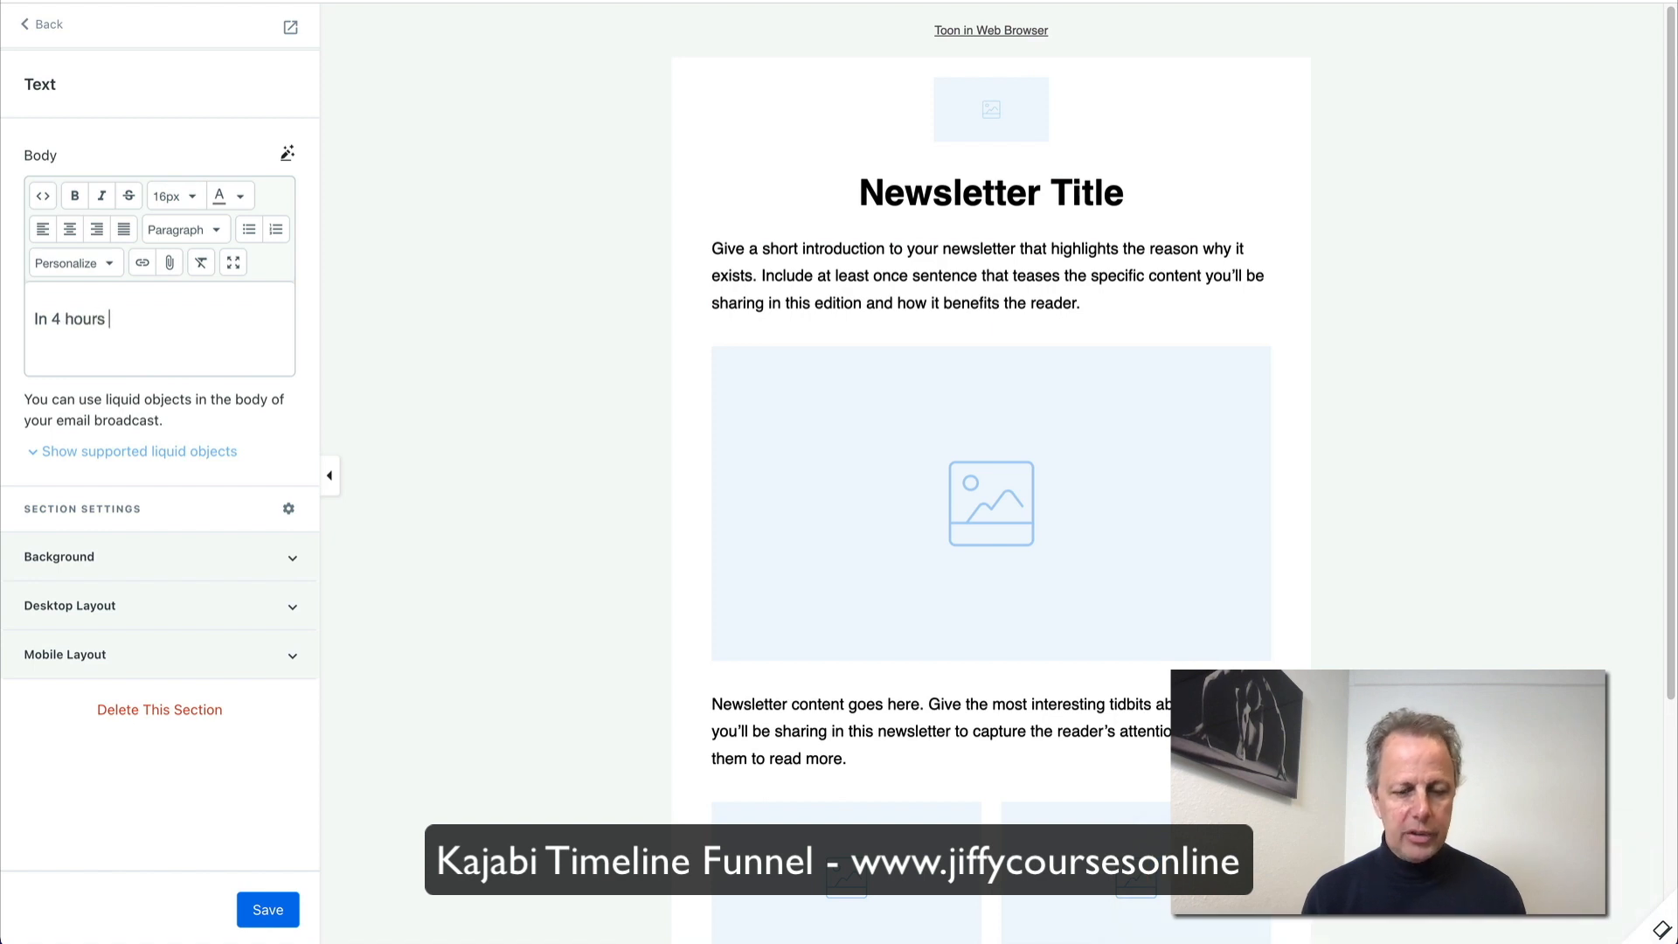
pyautogui.write('your bonus will end')
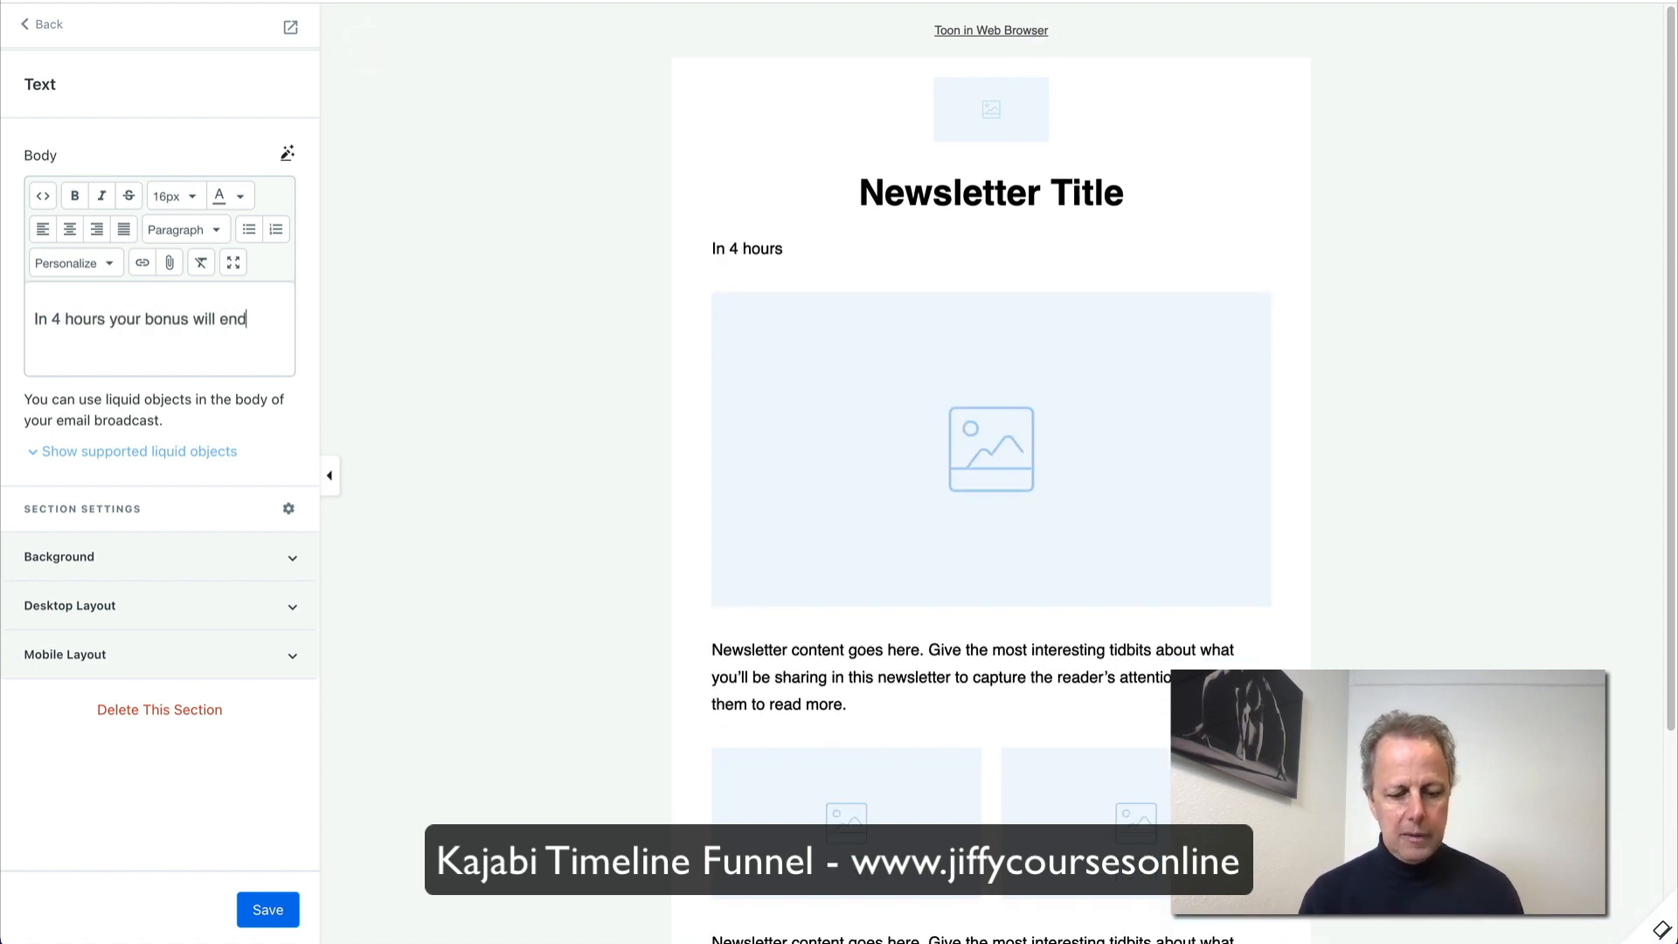
pyautogui.press('Return')
pyautogui.press('Return')
pyautogui.write('grab your bonus')
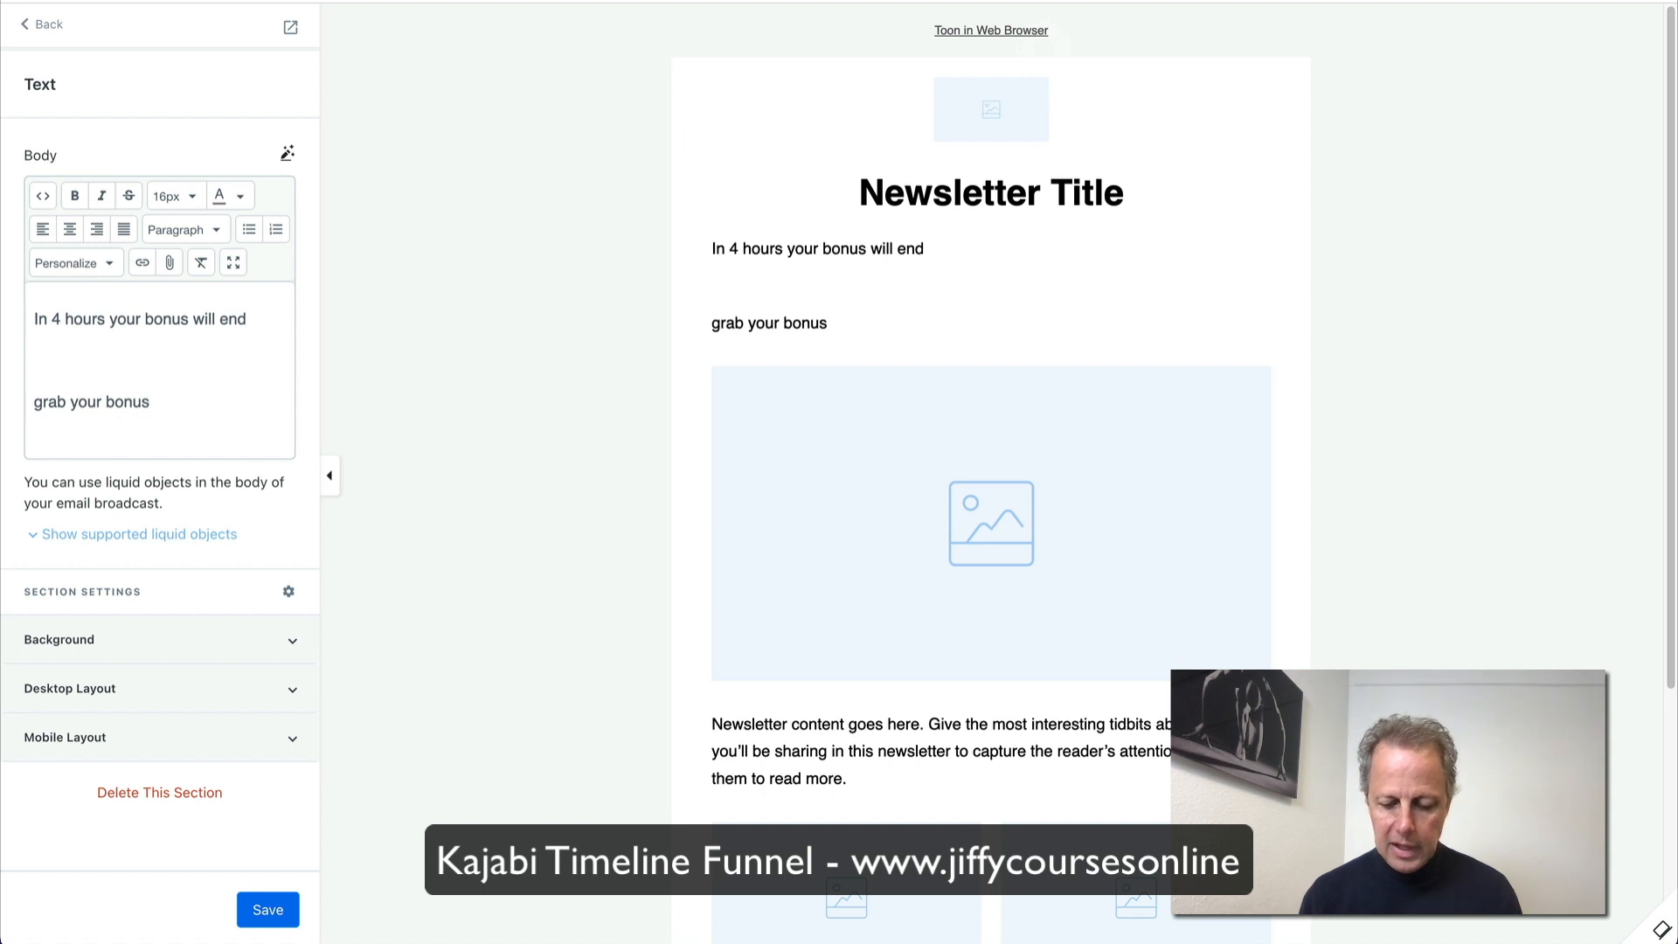
pyautogui.write(':')
pyautogui.press('Return')
pyautogui.write('https://kjb-demo.mykajabi.com/timeline-landing-0-0-9?t={{custom_7}}')
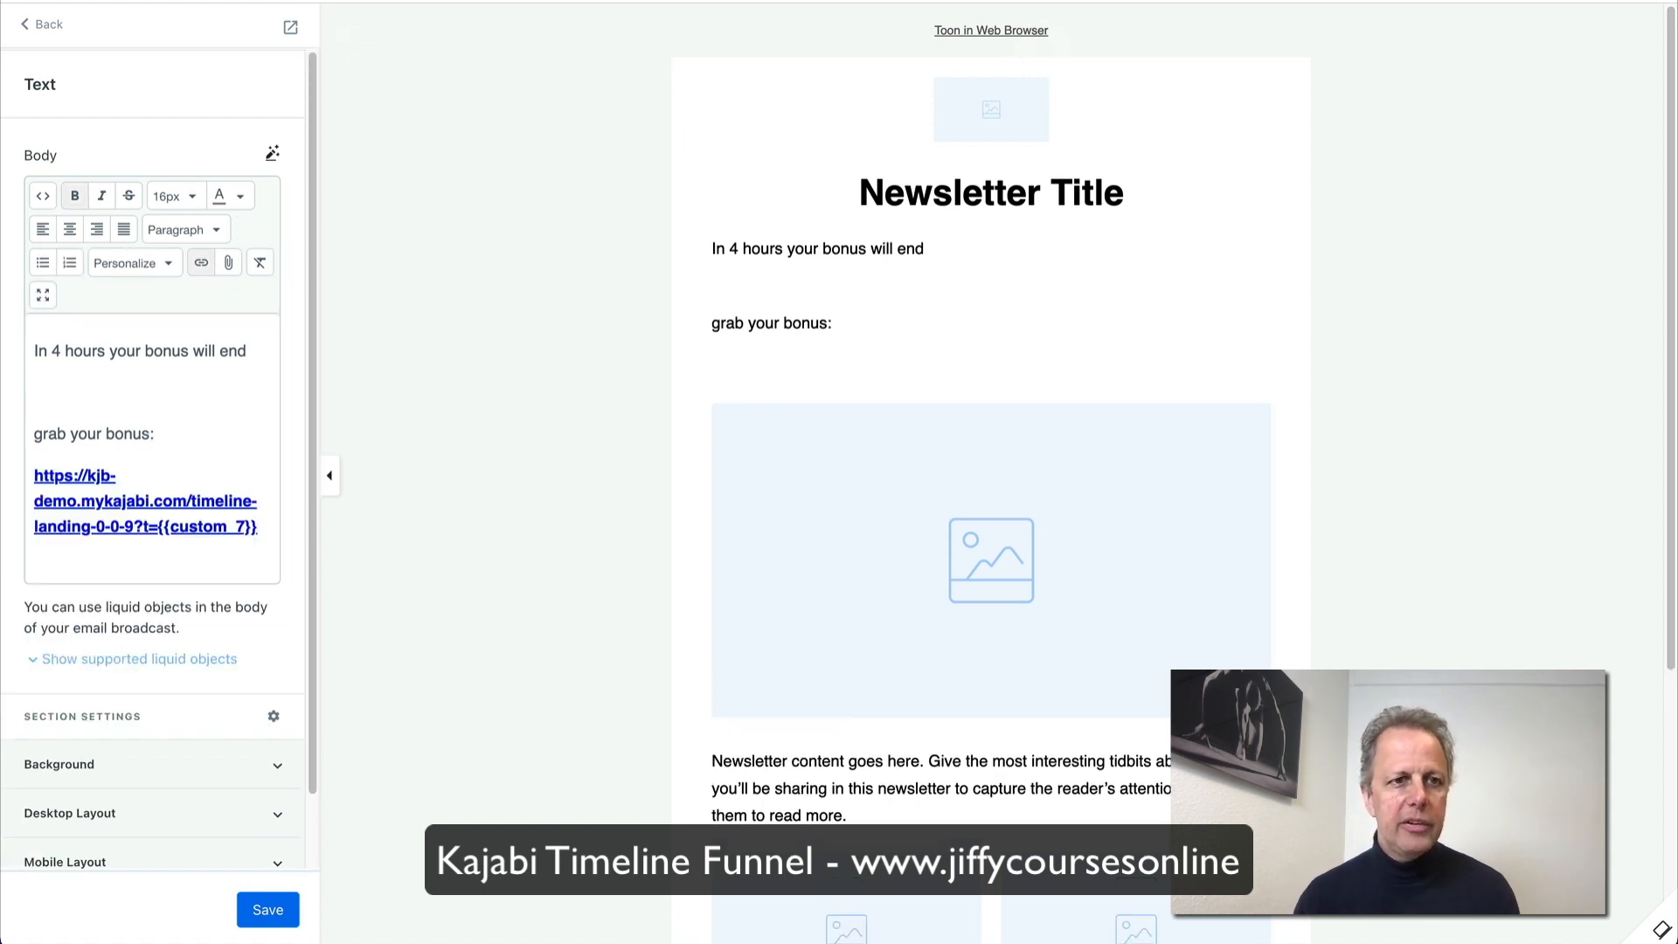